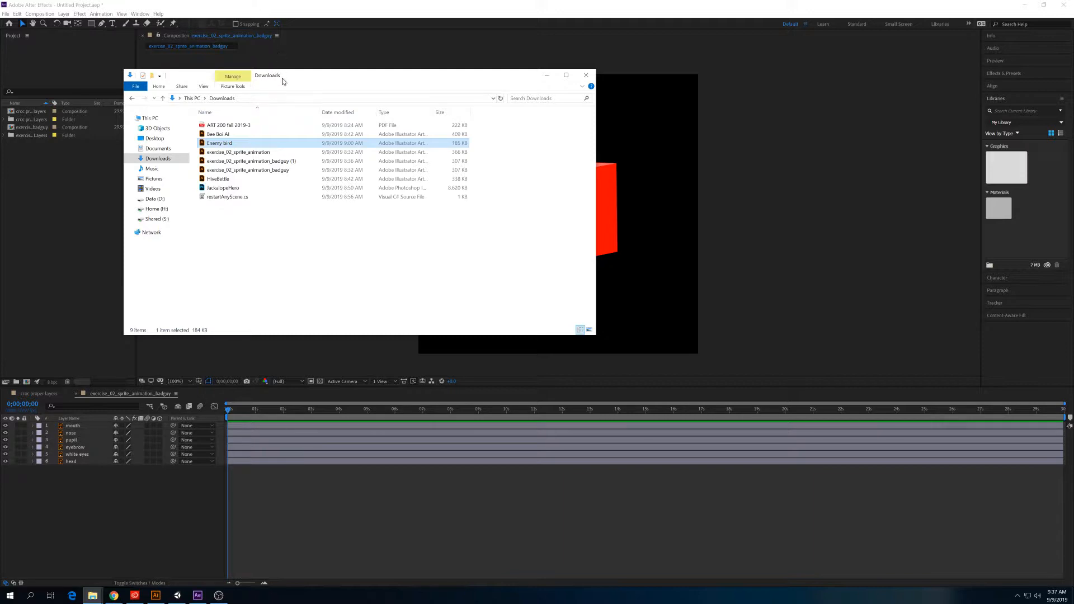
Import the Enemy bird Illustrator file from Downloads as a Composition with footage dimensions set to Layer Size.
drag(286, 80, 480, 119)
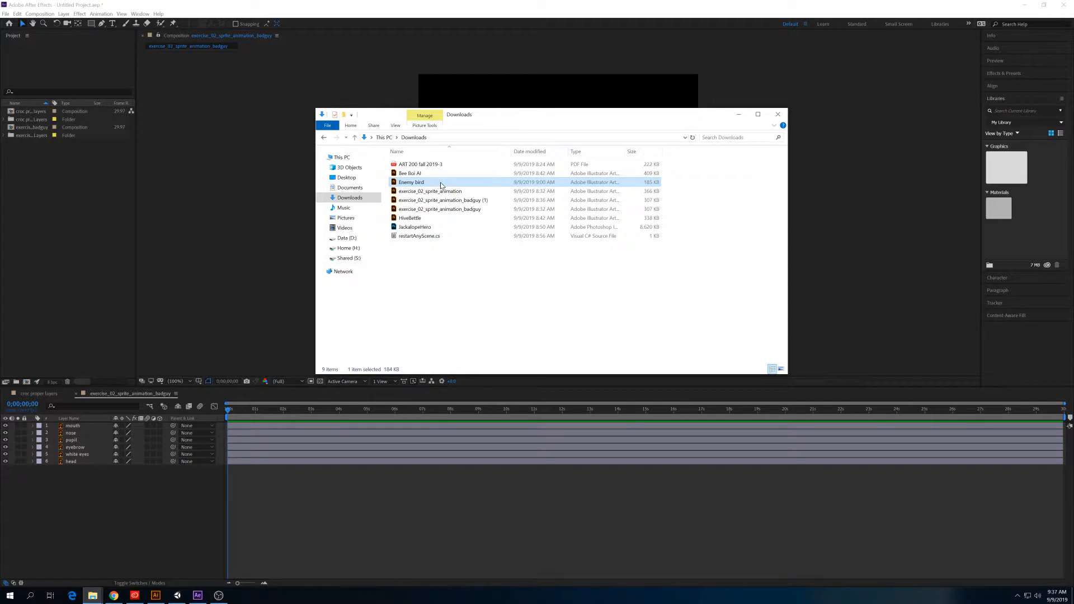
drag(443, 185, 76, 224)
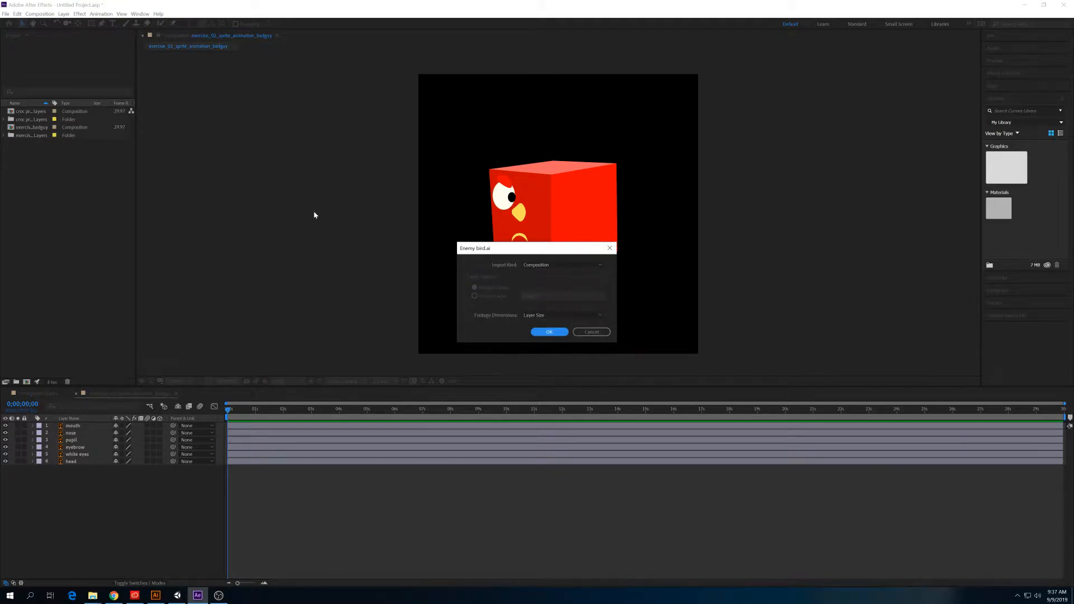
click(599, 267)
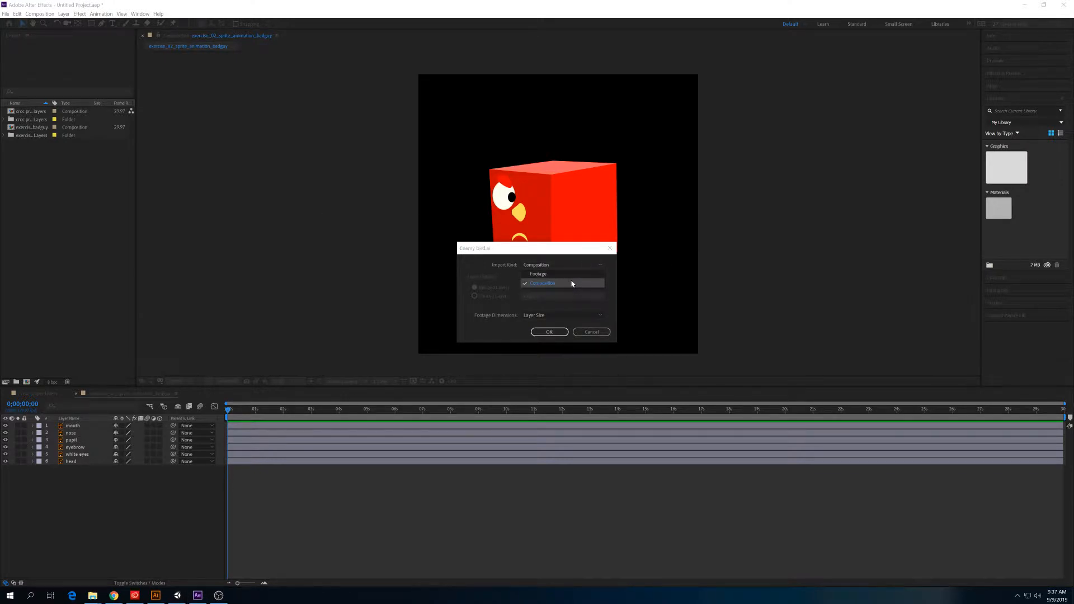
click(571, 284)
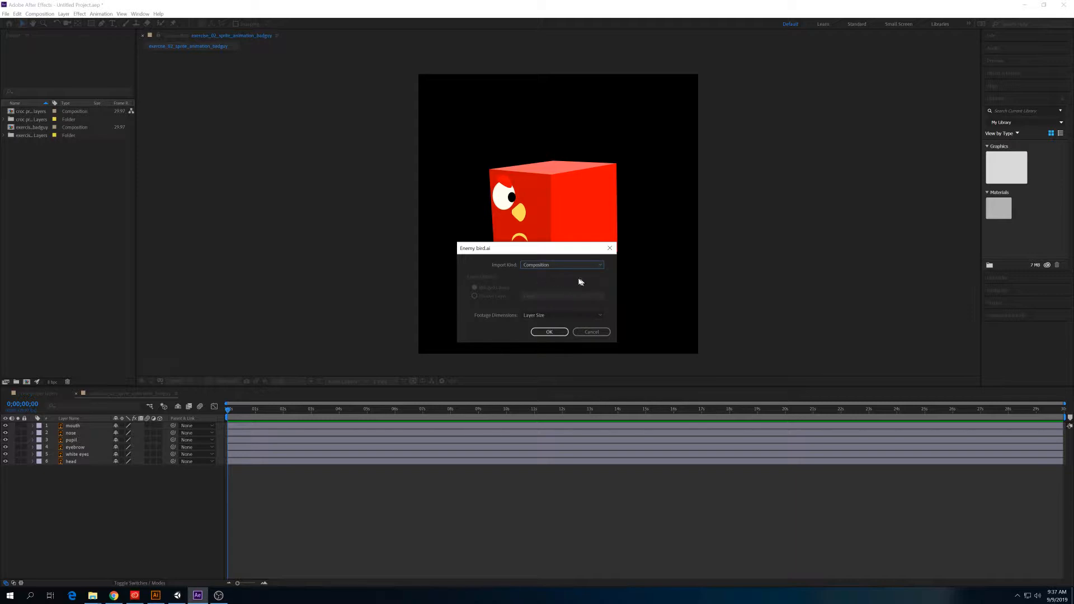
click(541, 315)
click(536, 322)
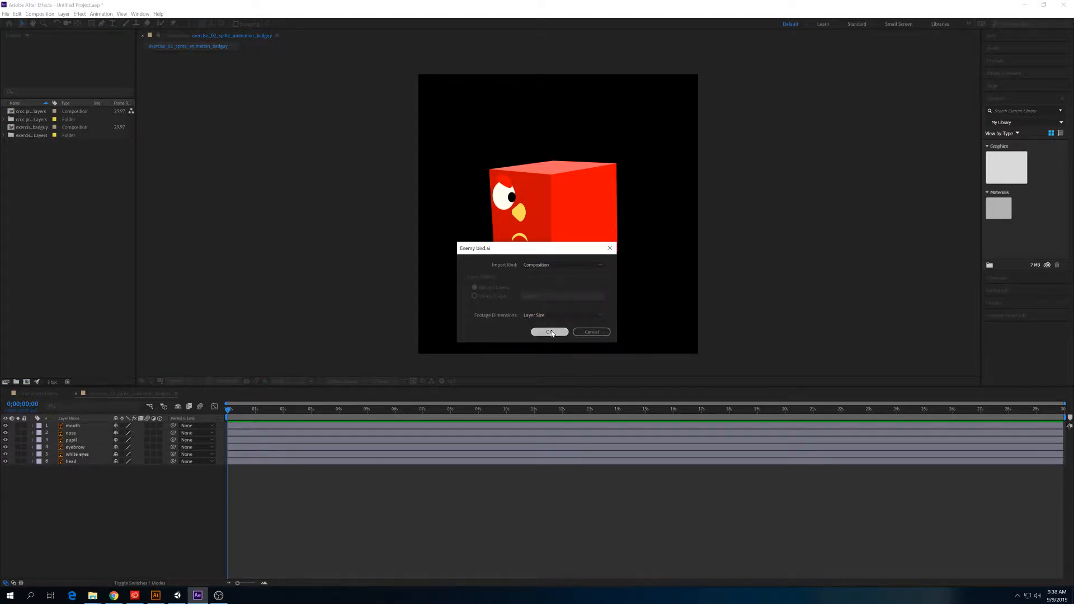
click(549, 333)
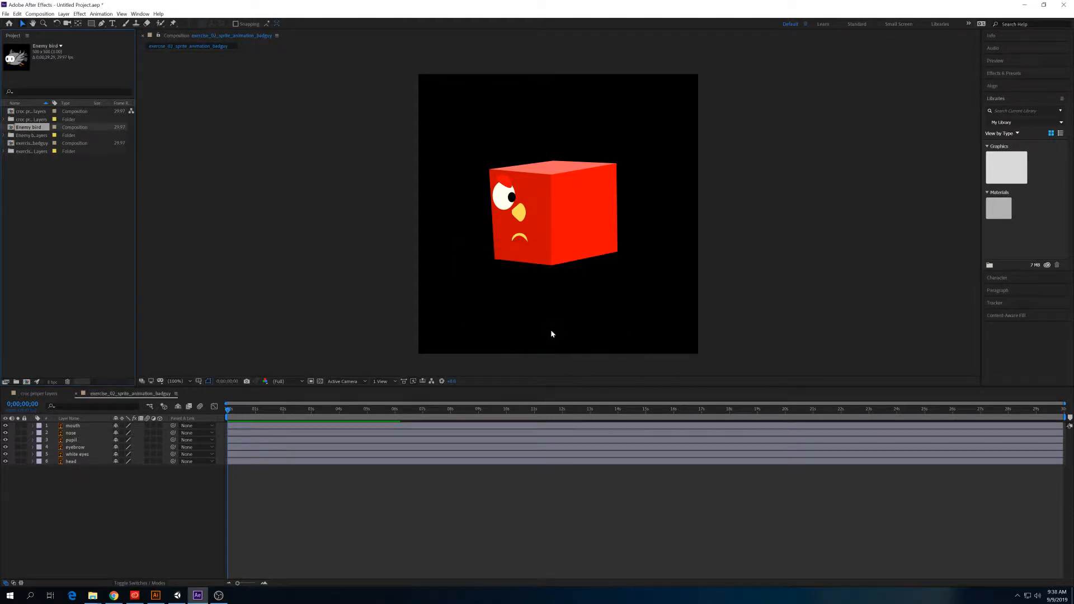
Open the Enemy bird composition and check which artwork its individual layers hold.
click(33, 128)
double_click(40, 128)
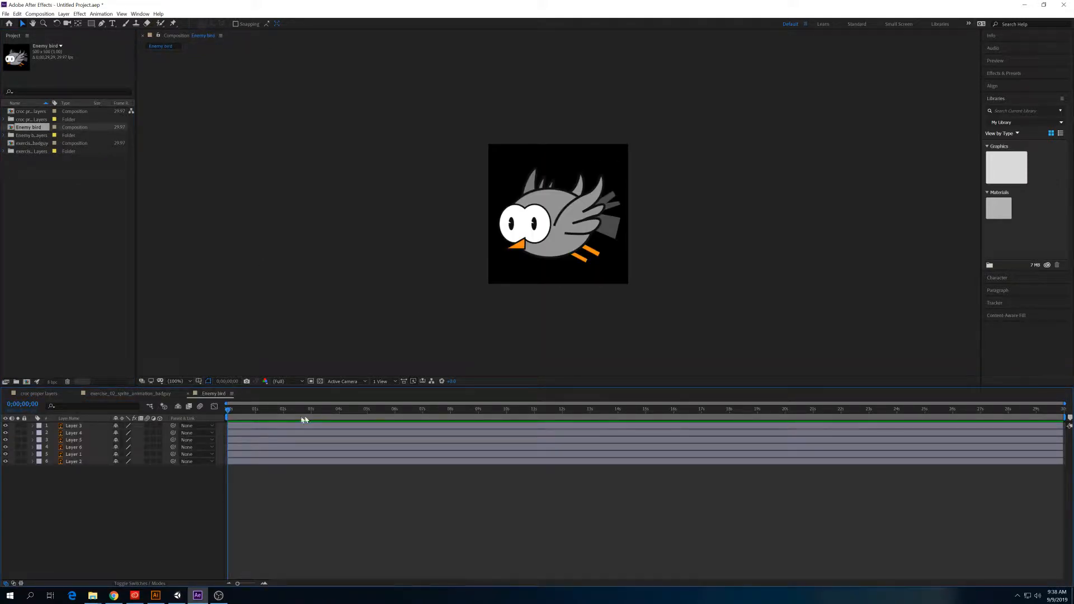
drag(274, 409, 144, 410)
mouse_move(256, 414)
mouse_down()
mouse_move(450, 415)
mouse_move(247, 424)
mouse_up()
click(72, 426)
click(80, 455)
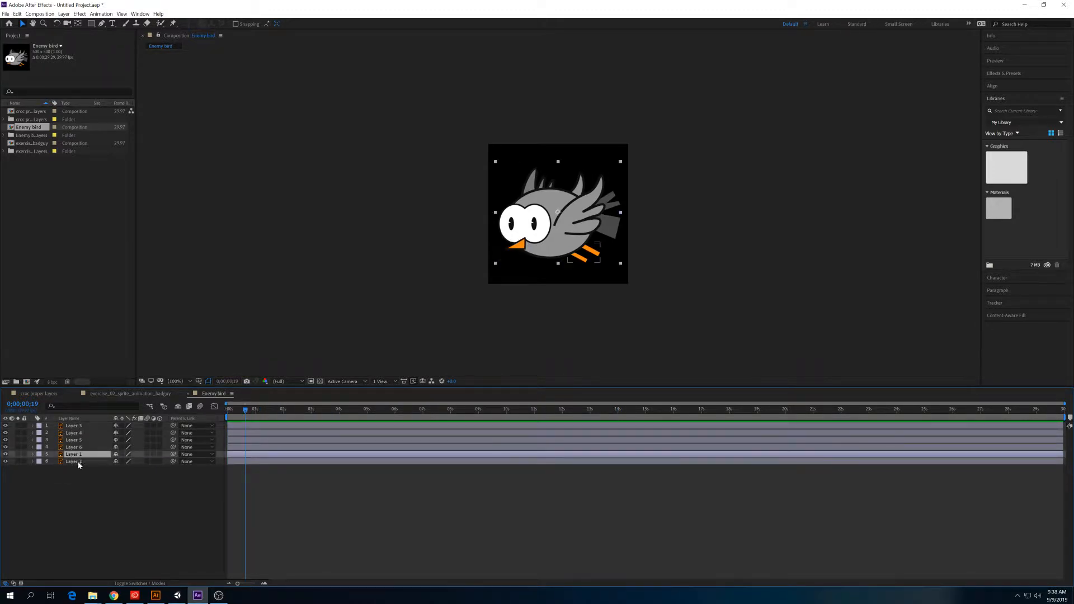
click(79, 462)
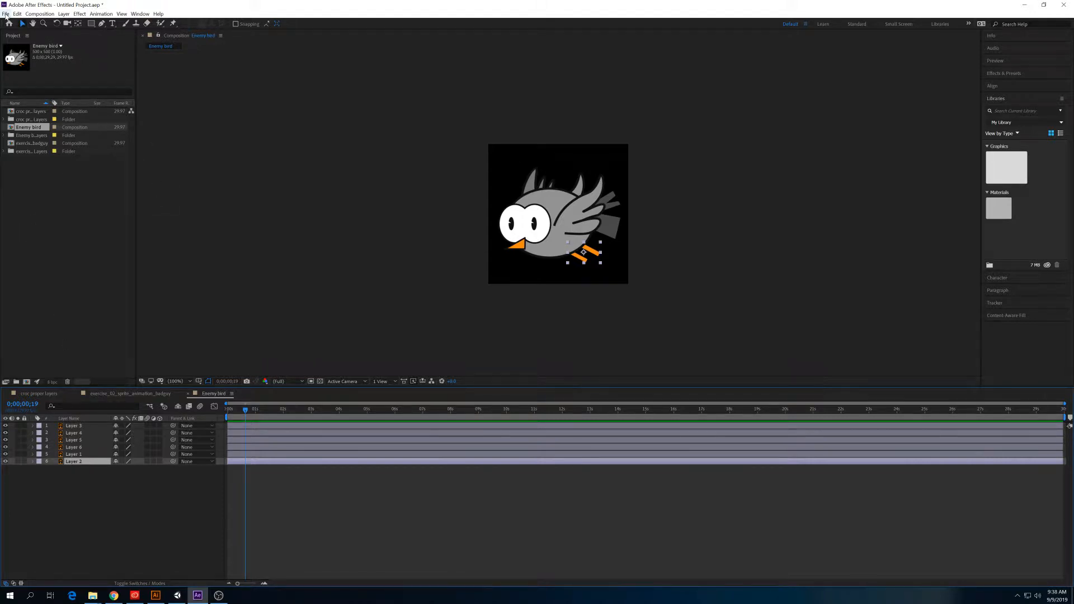
Save the project on the Data (D:) drive as "art 200 character animation examples".
click(5, 14)
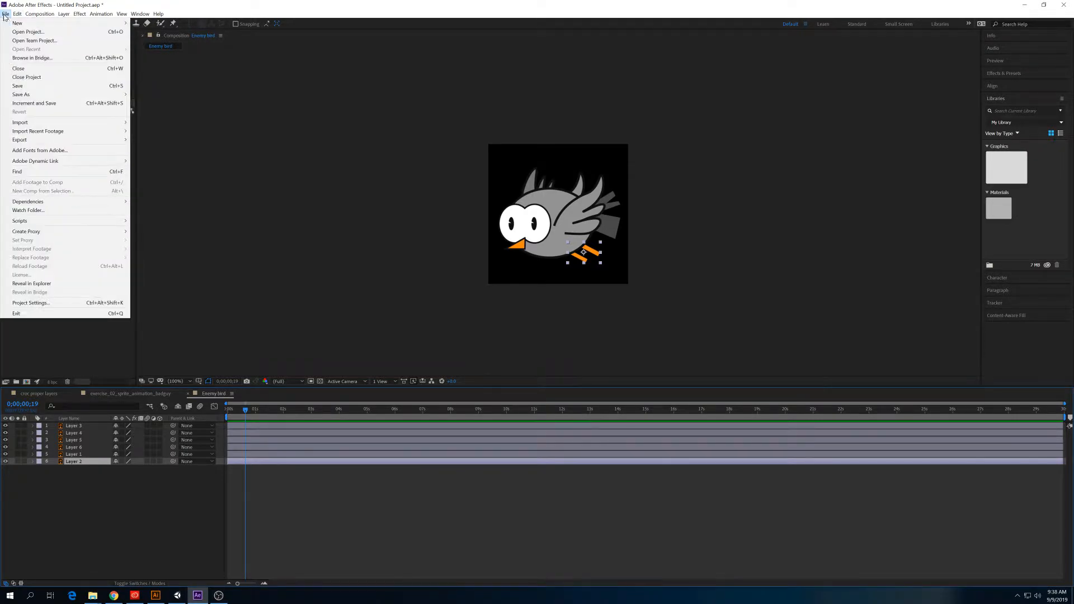
mouse_move(27, 95)
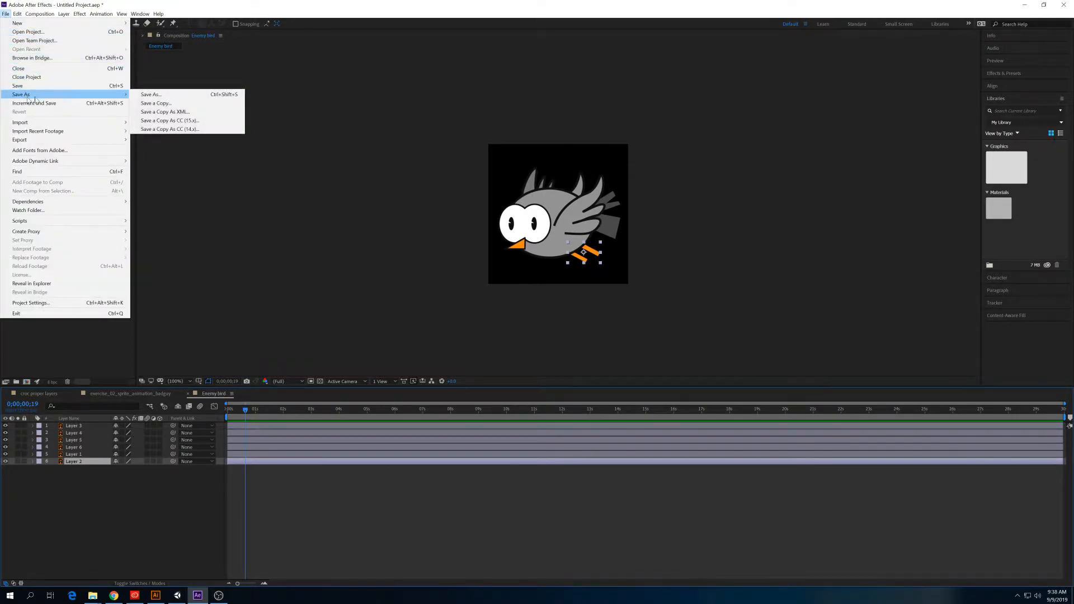
click(151, 94)
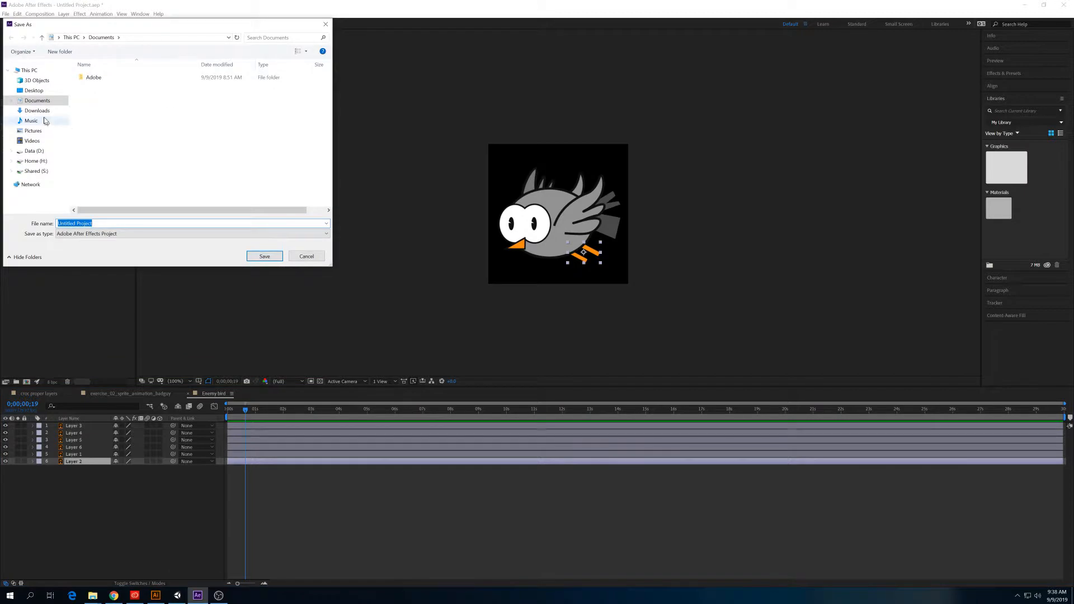
click(33, 151)
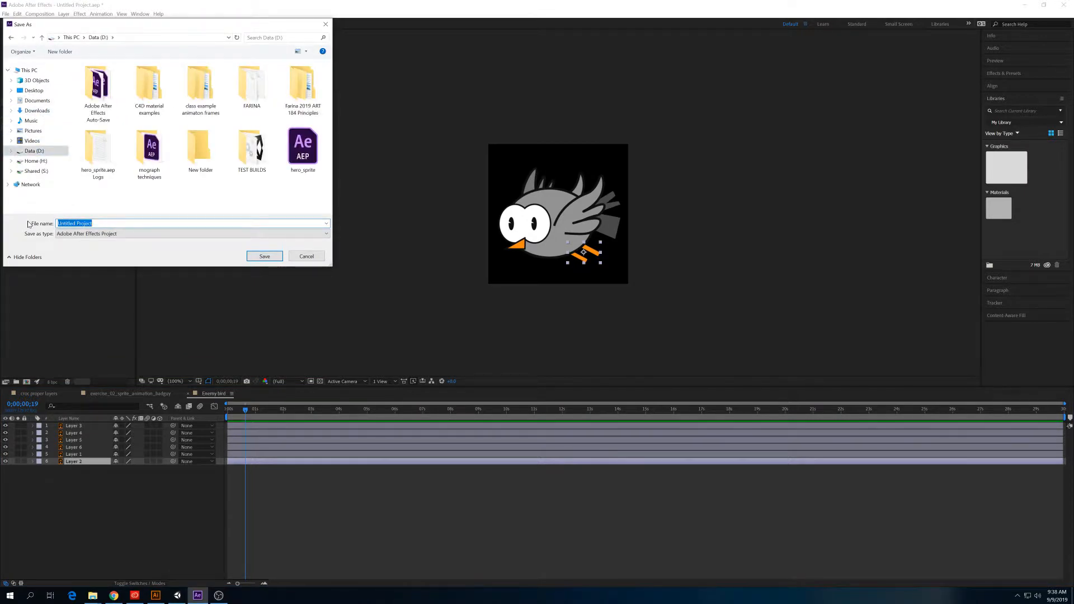
text(art 20)
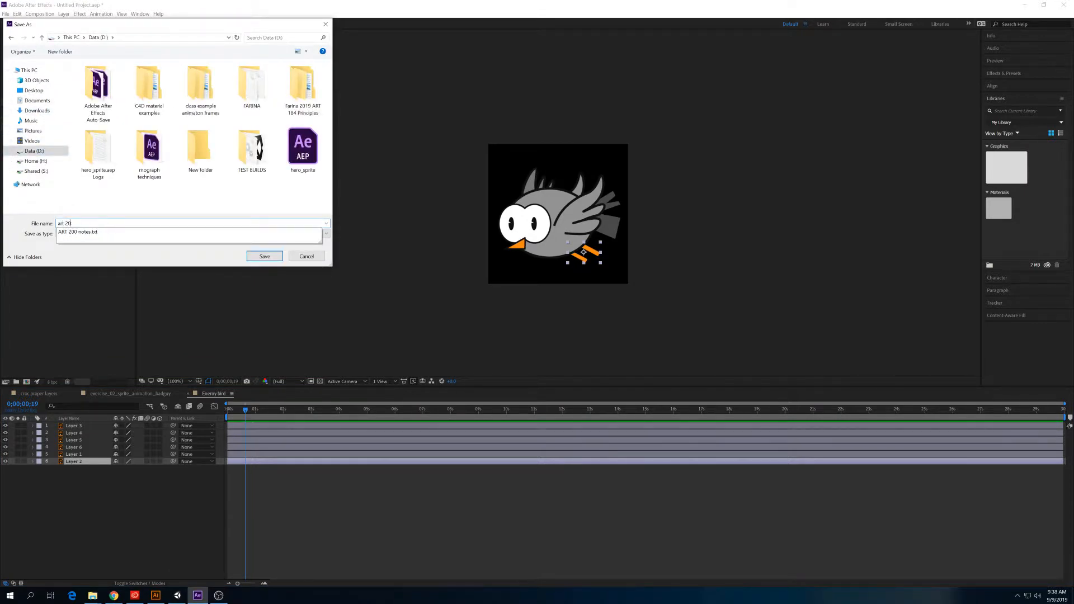
text(0 chara)
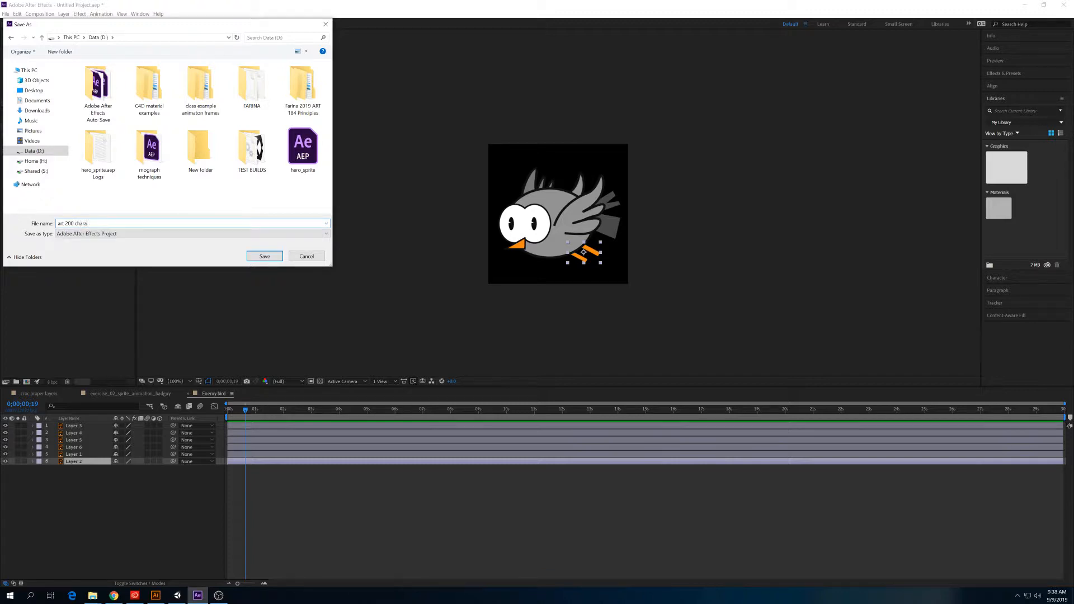
text(cter animation examples)
key(Return)
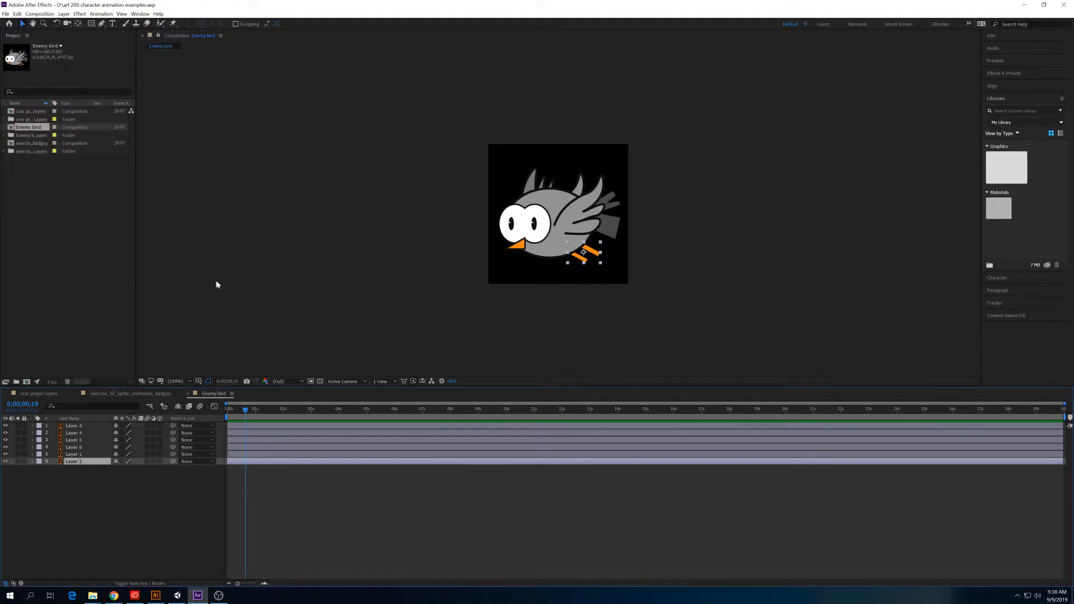
Examine the Enemy bird composition's layers and scrub through the first seconds of its timeline.
click(73, 433)
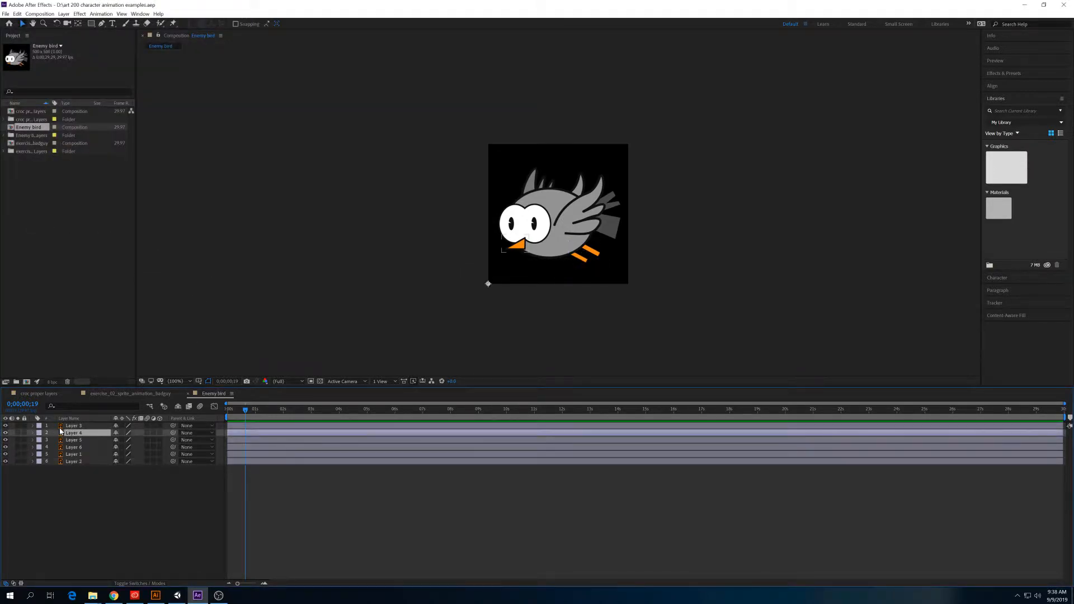
click(70, 426)
click(345, 409)
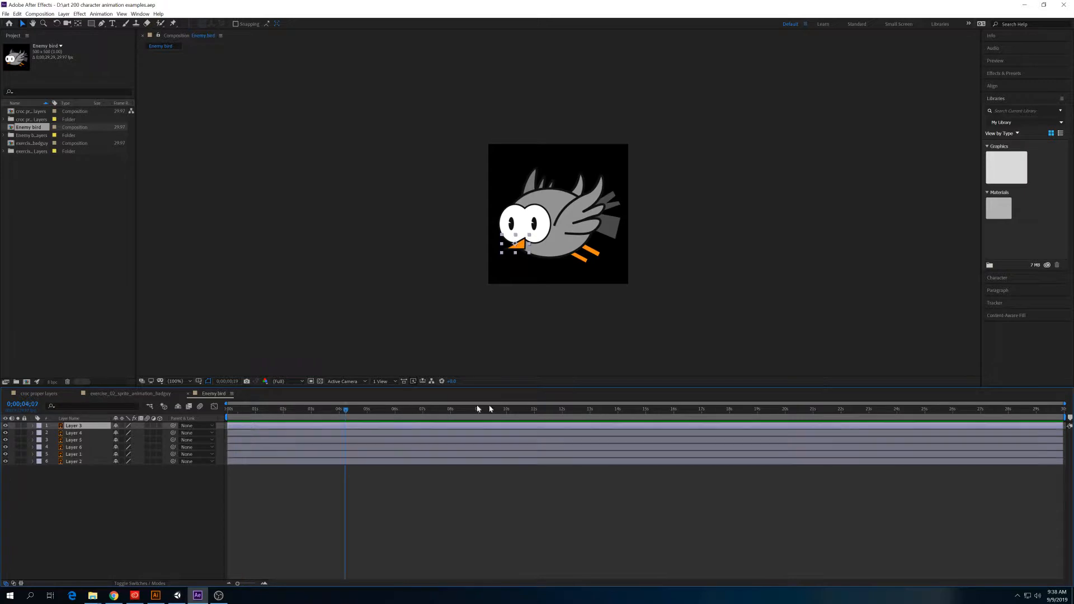
drag(413, 409, 319, 409)
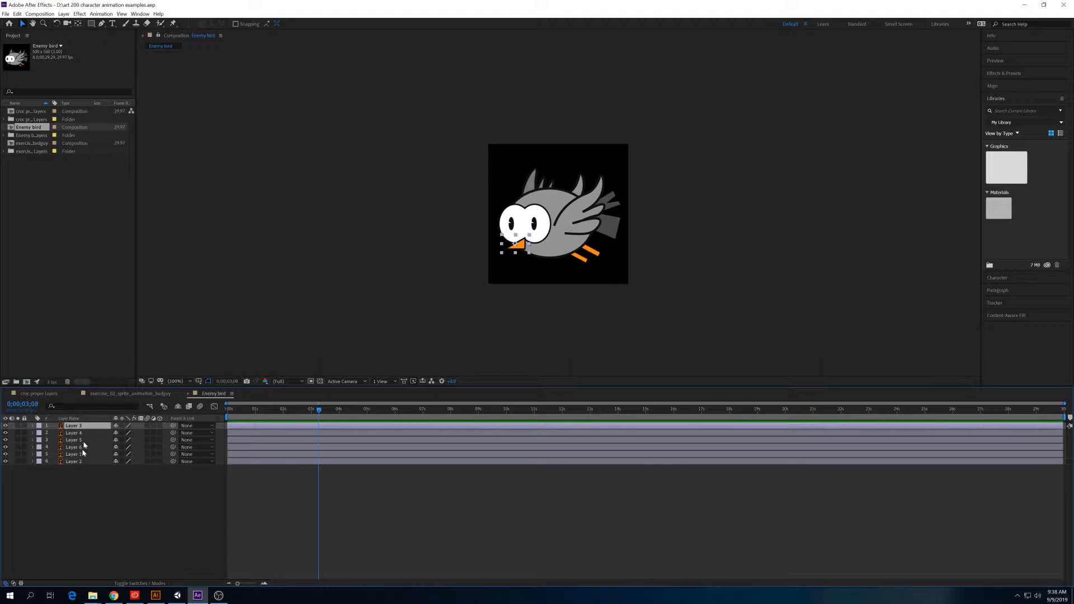
drag(89, 482, 84, 425)
click(166, 505)
drag(271, 409, 314, 409)
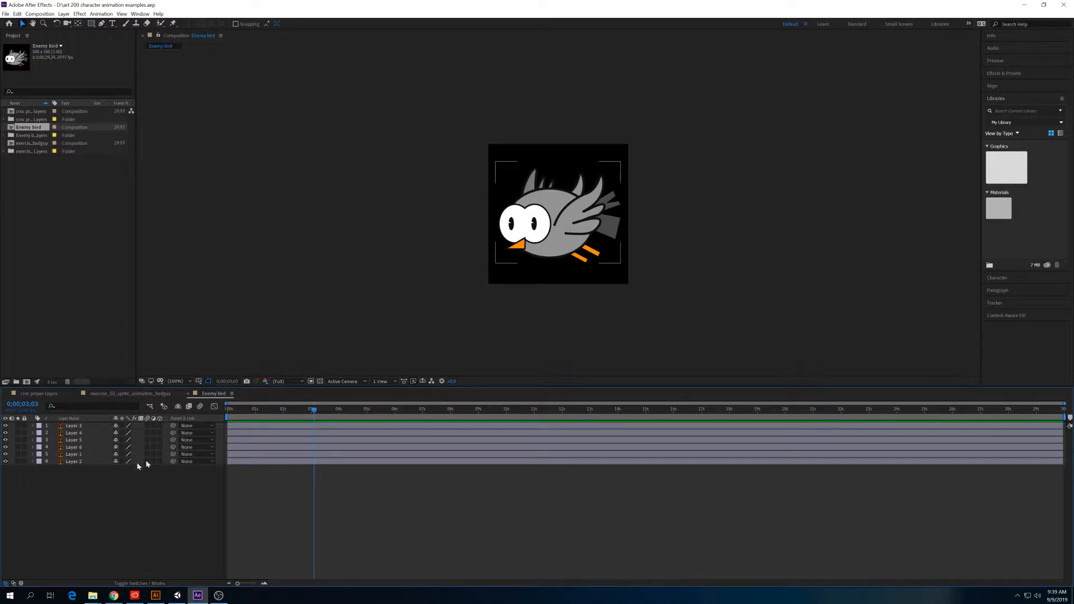
drag(239, 415, 305, 411)
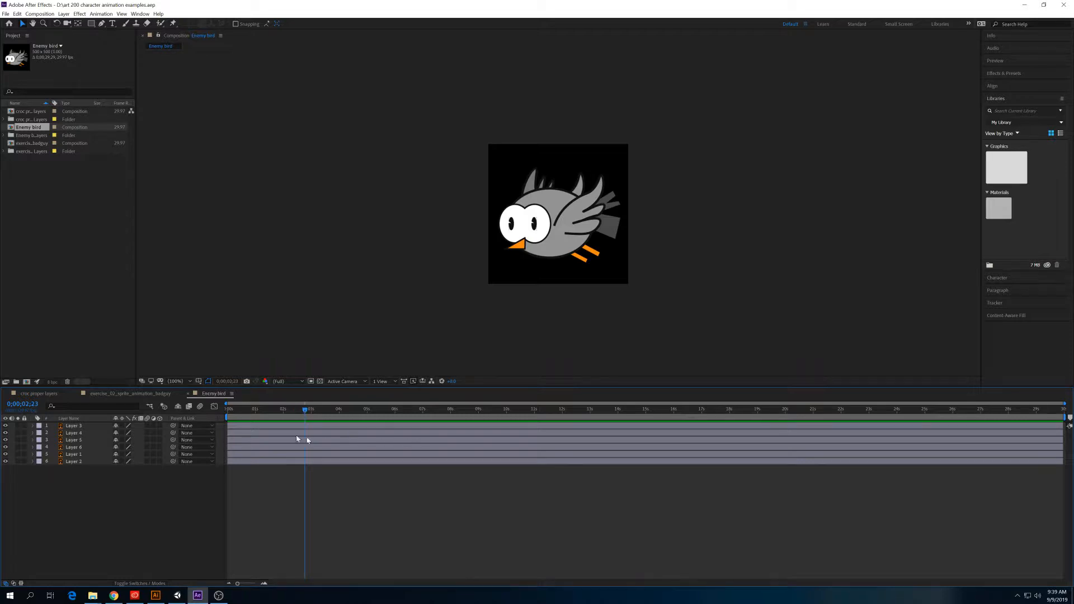
drag(250, 413, 276, 413)
click(40, 13)
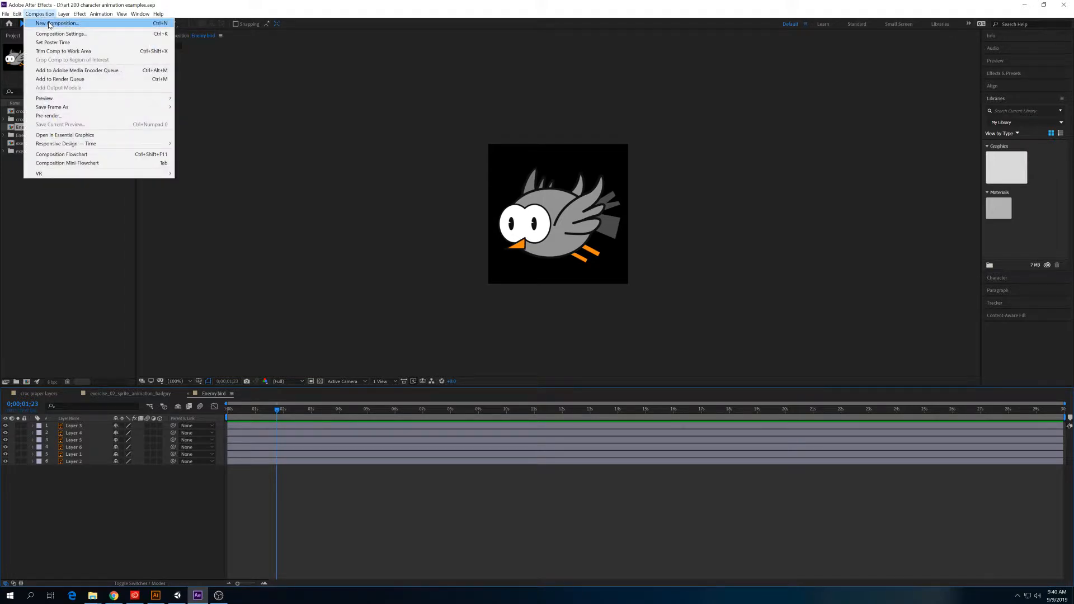
click(49, 23)
click(634, 393)
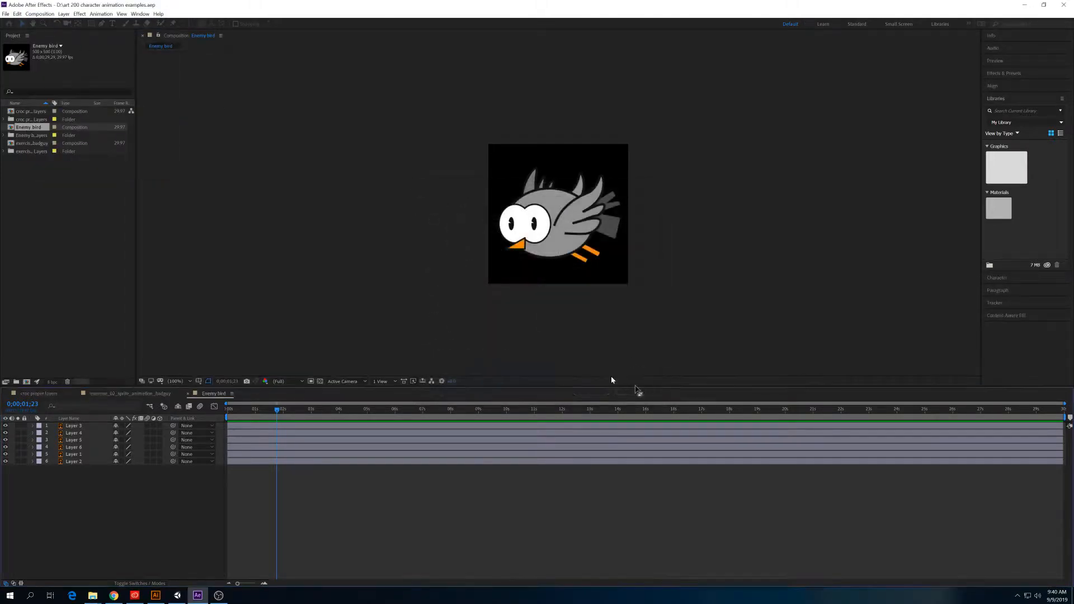
End the work area at 0;00;02;01 and trim the Enemy bird composition to it.
drag(275, 408, 228, 414)
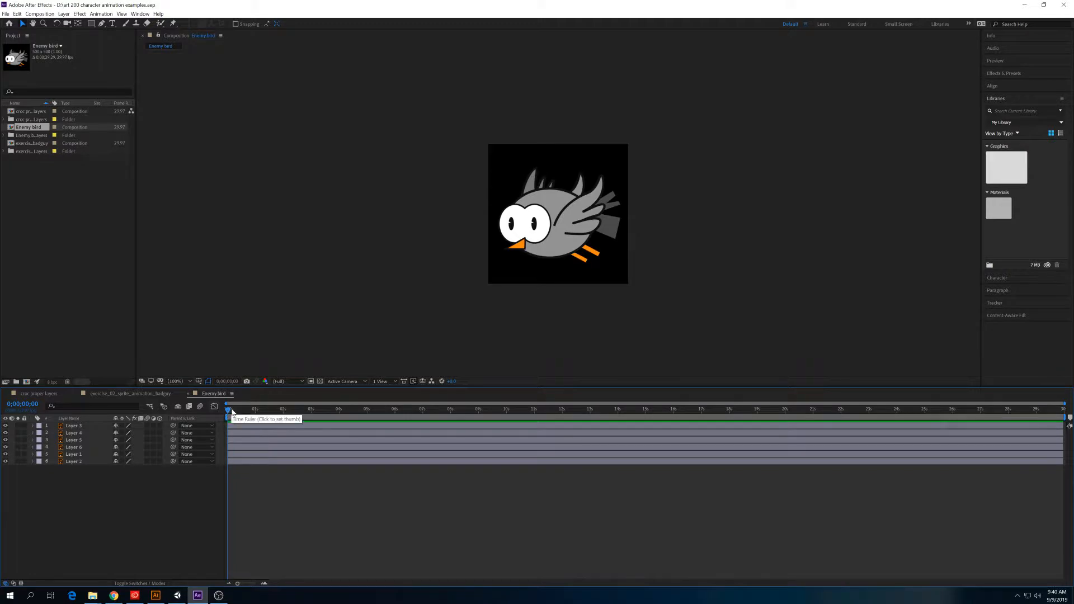
drag(279, 415, 284, 416)
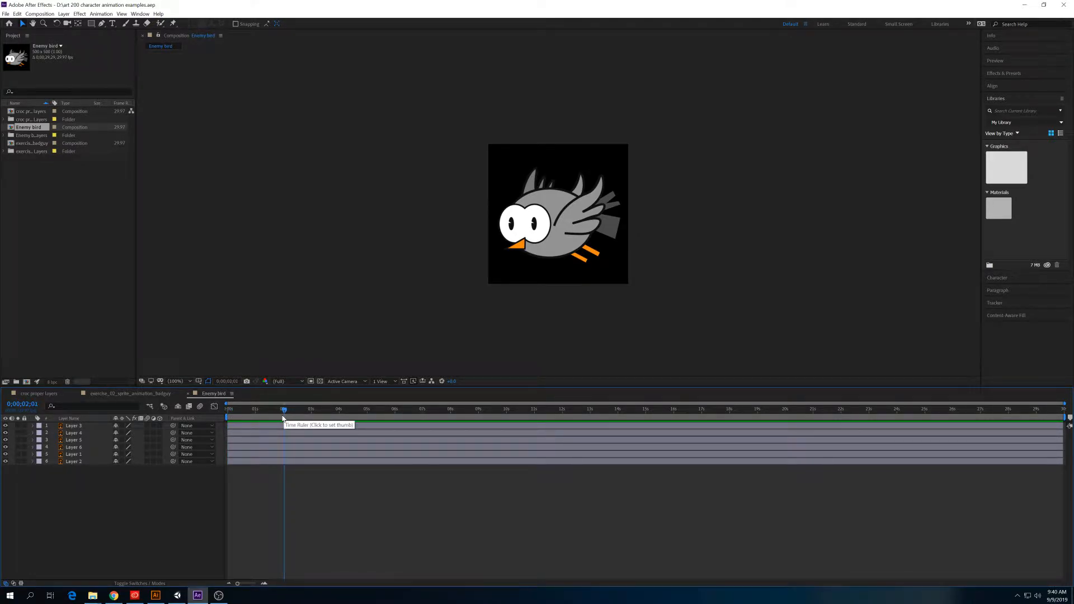
key(n)
right_click(271, 417)
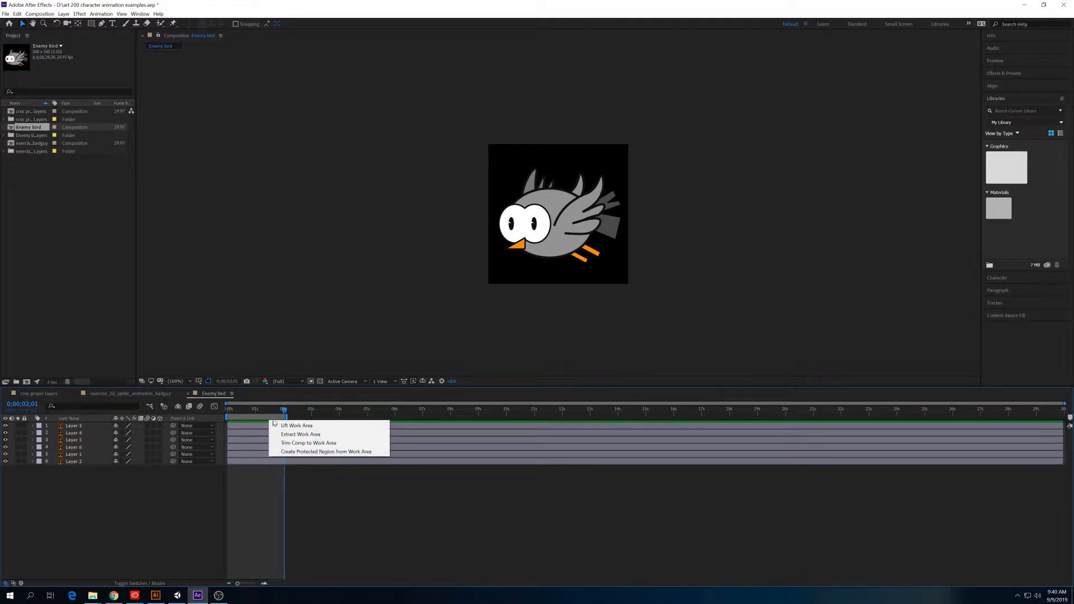
click(294, 443)
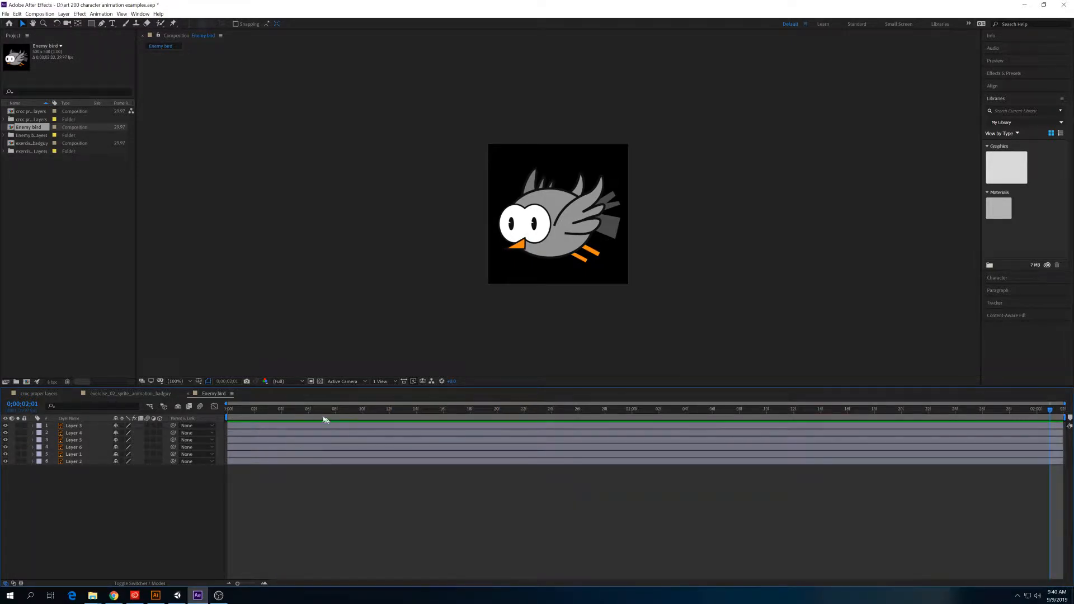
Play back the trimmed composition and examine all its layers around the last frames of the timeline.
key(space)
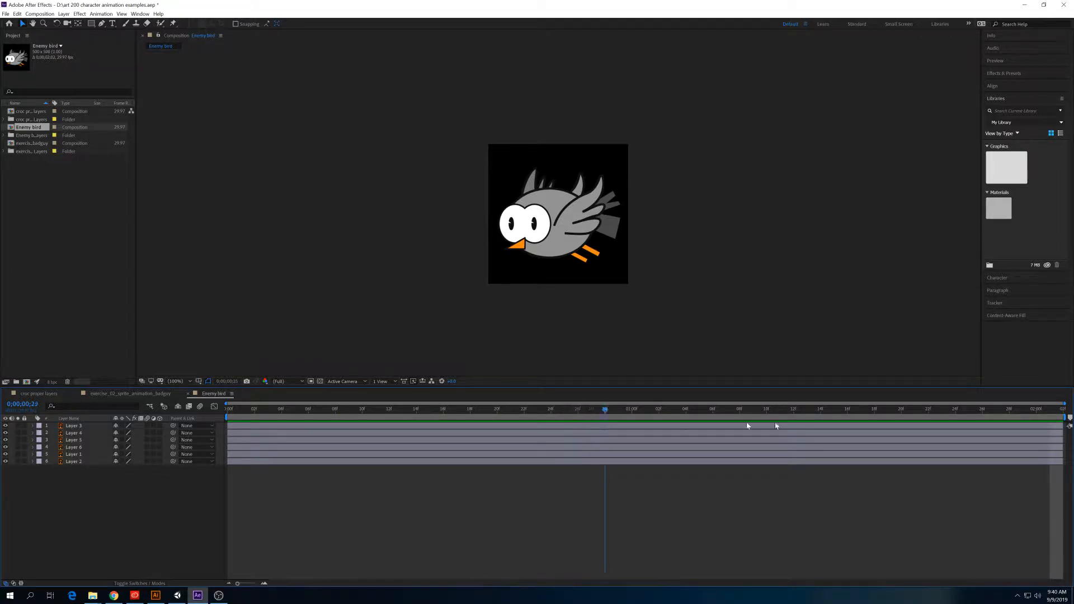
key(space)
click(1045, 409)
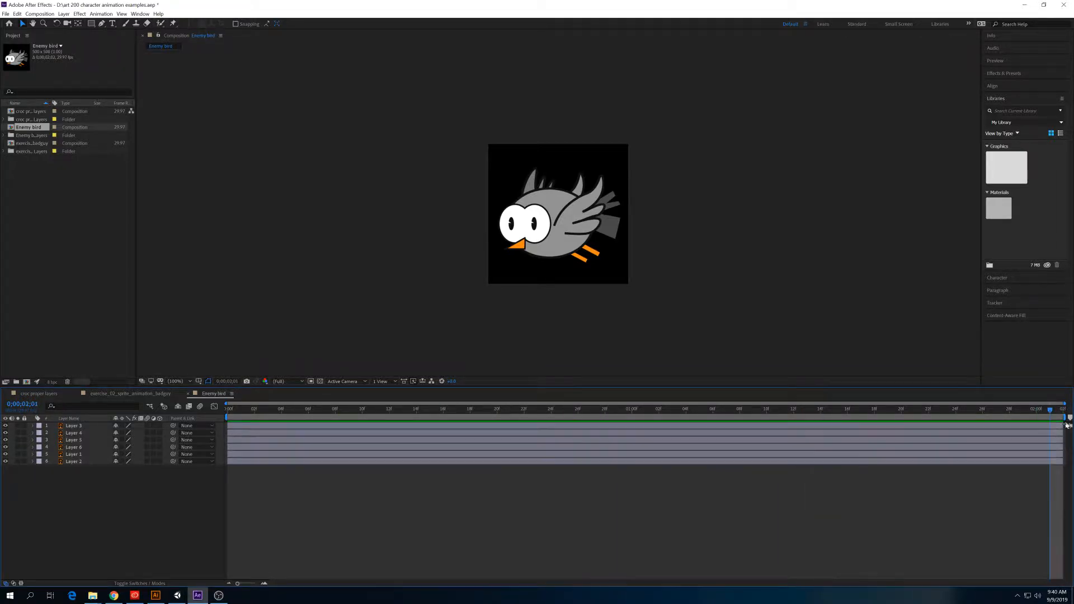
click(1056, 447)
click(1039, 412)
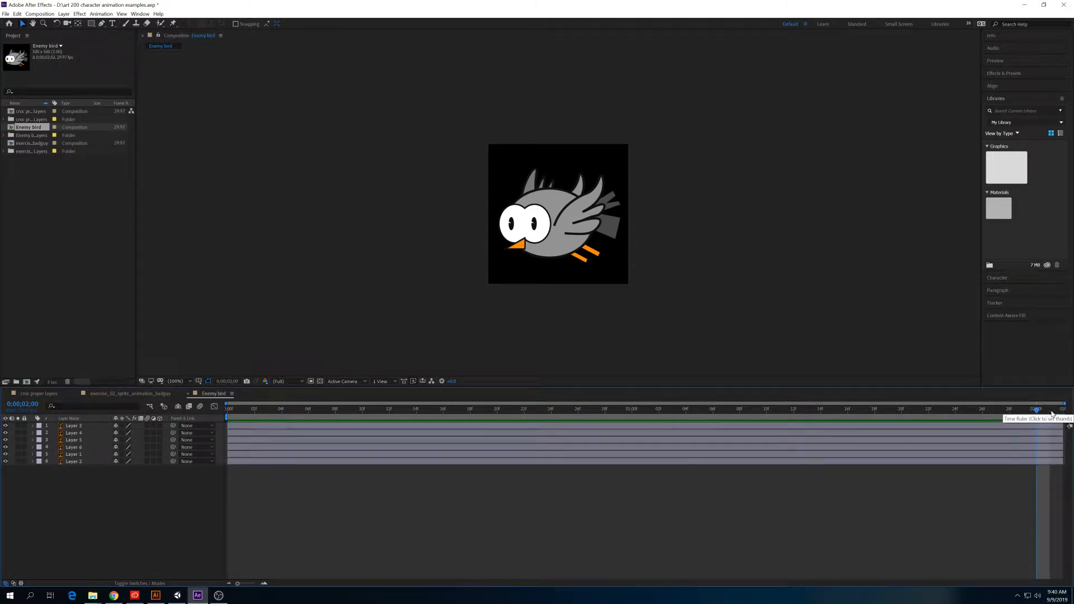
click(81, 426)
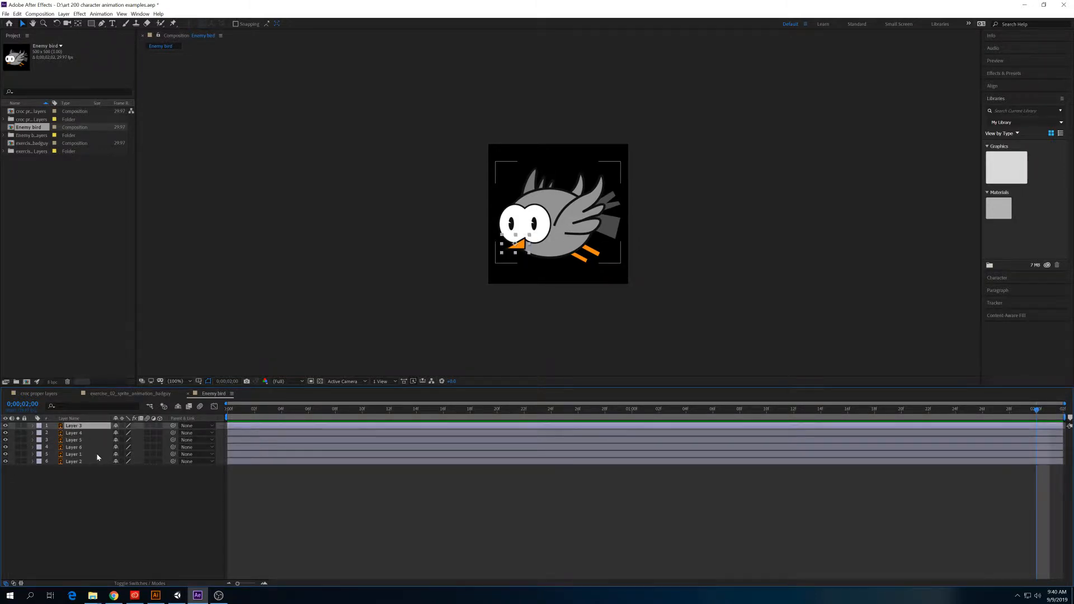
shift+click(96, 453)
shift+click(96, 461)
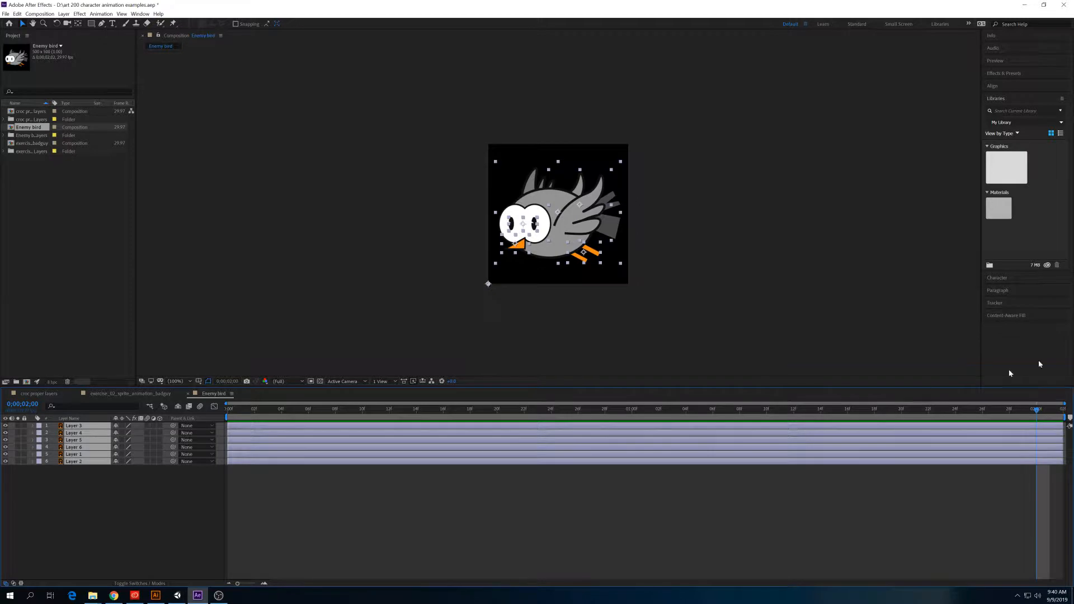
key(Page_Down)
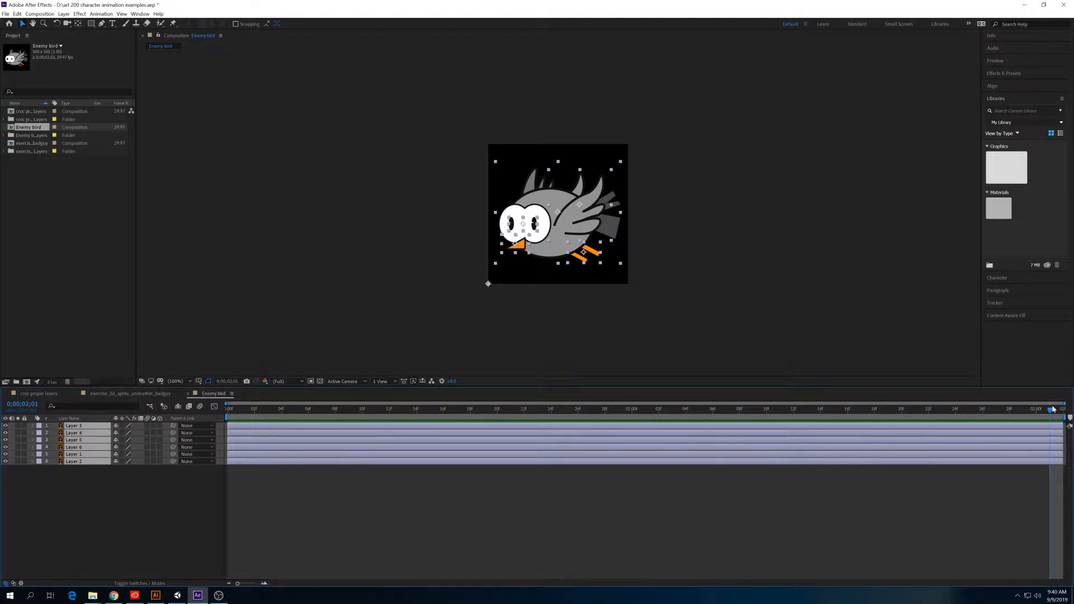
drag(1052, 407, 322, 411)
Toggle Layer 3's visibility to identify its part, then rename the layer "beak".
click(85, 505)
click(76, 427)
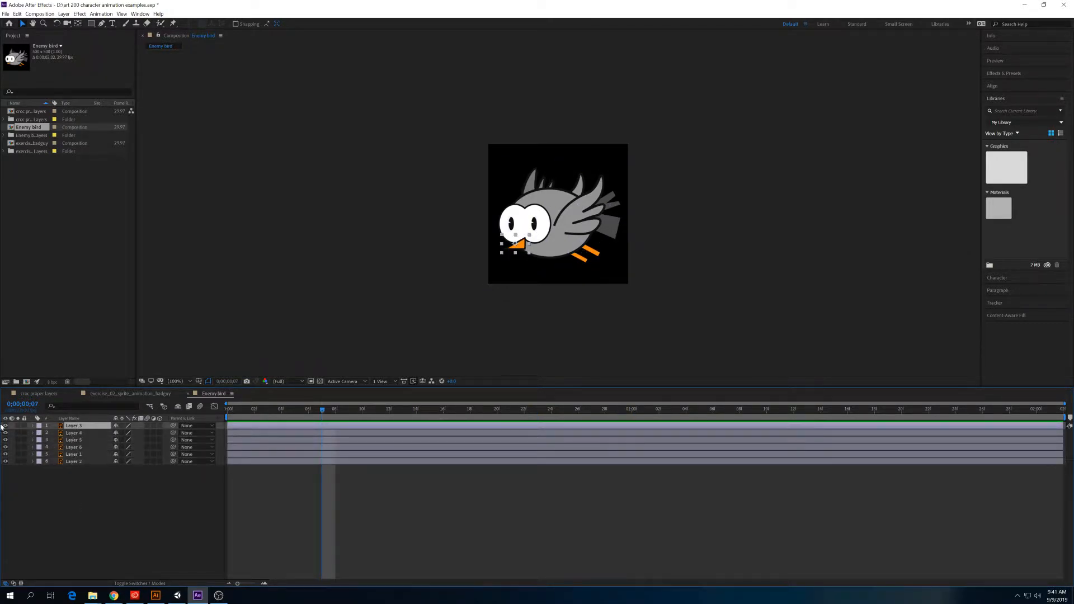
click(5, 426)
click(5, 426)
key(Return)
text(beak)
Delete Layer 4, then toggle Layer 5's visibility to identify its part and rename that layer "pupil".
click(88, 432)
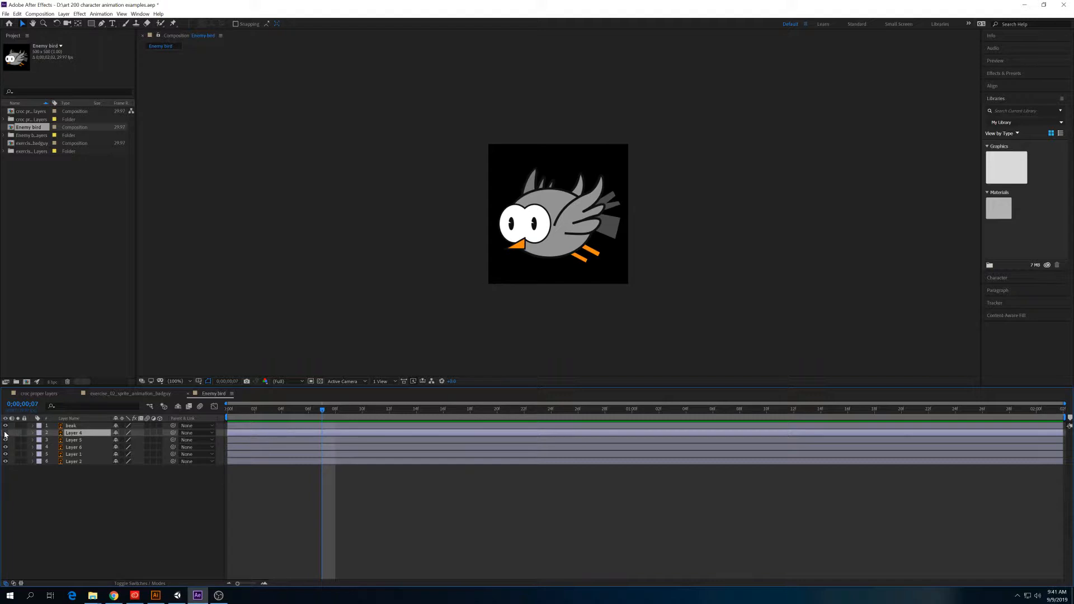
key(Delete)
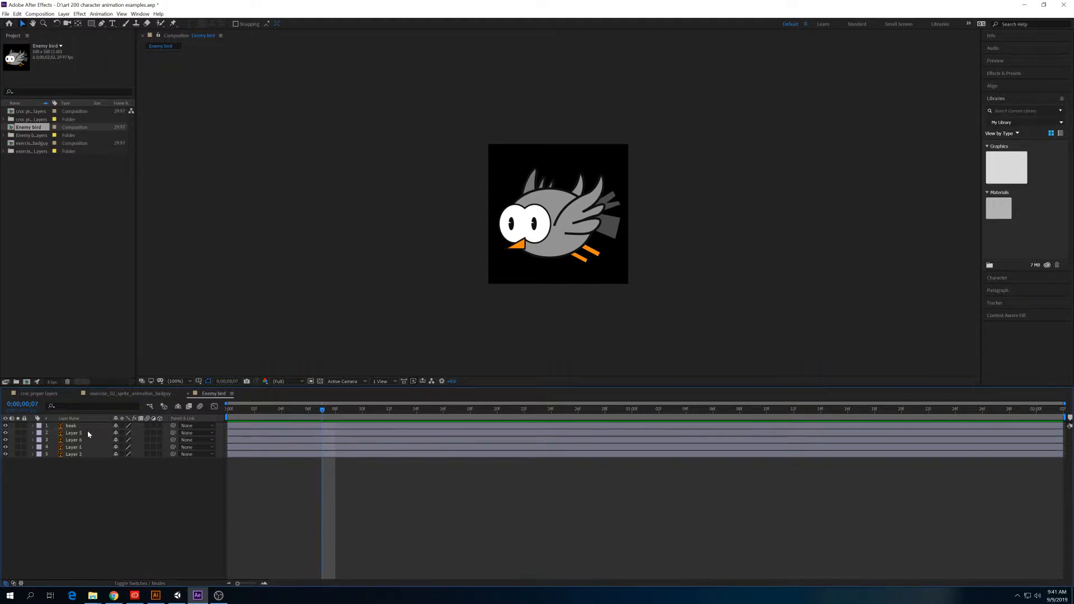
click(84, 433)
click(5, 433)
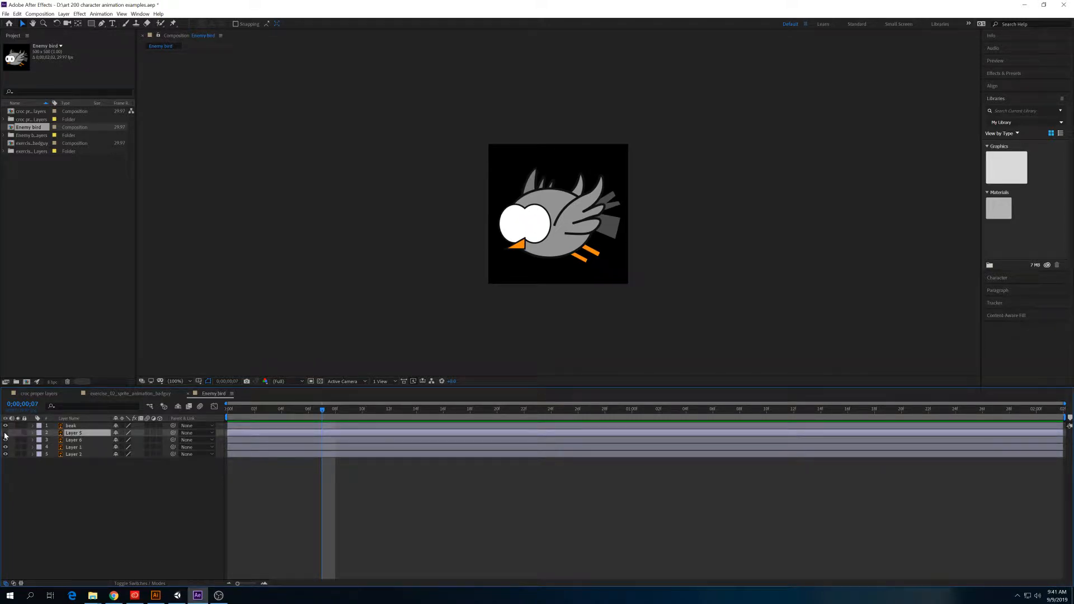
click(5, 434)
click(5, 433)
click(5, 434)
key(Return)
text(ey)
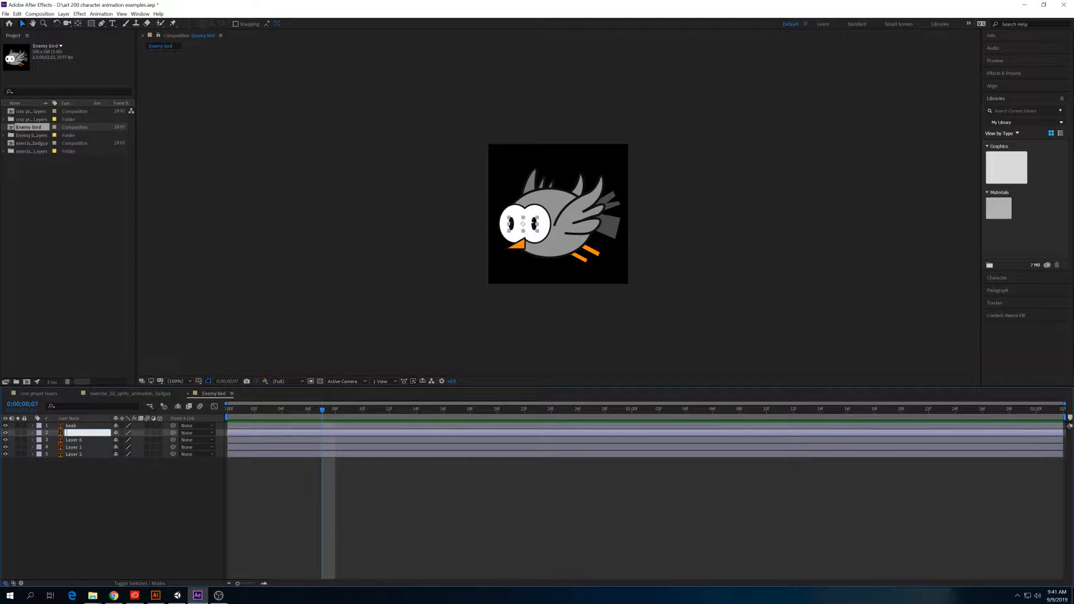
text(pupil)
click(79, 463)
Toggle the visibility of the layer below the pupil layer to identify its part, then rename it "wing".
click(75, 441)
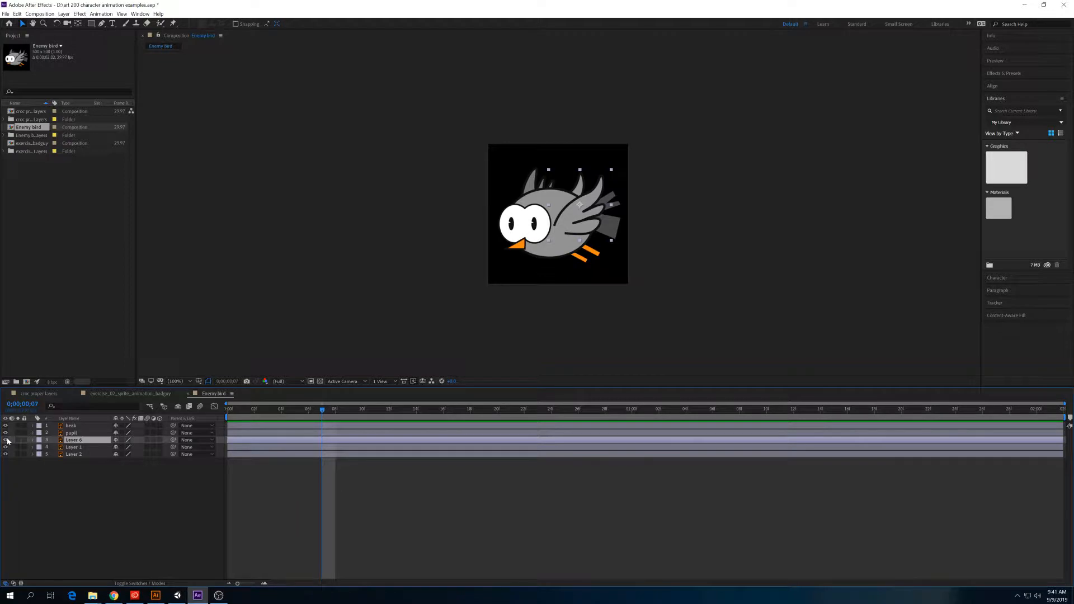
click(6, 441)
click(6, 440)
click(7, 441)
click(6, 441)
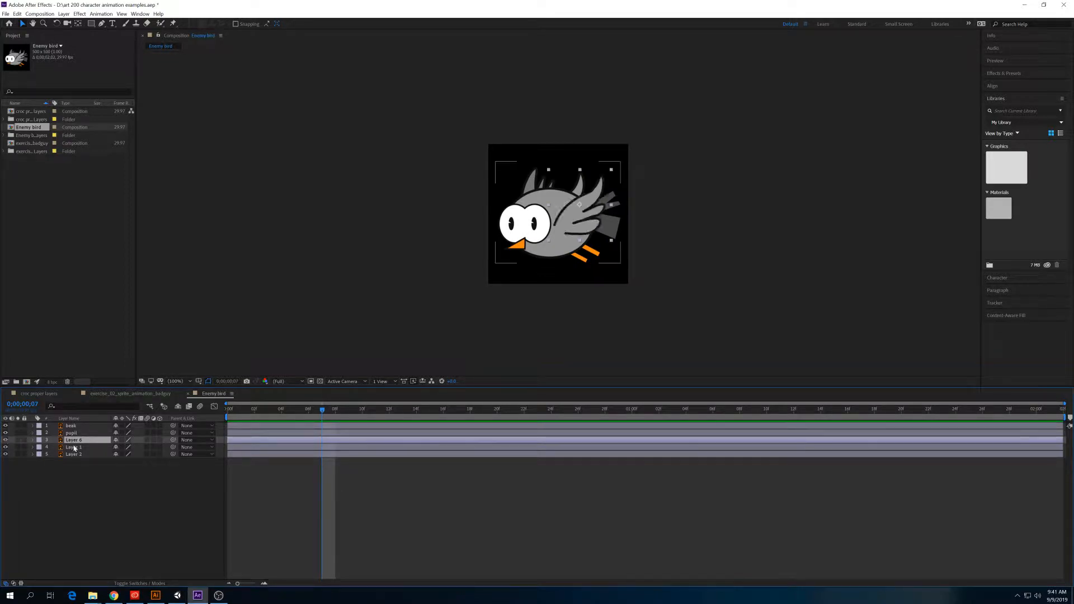
key(Return)
text(wing)
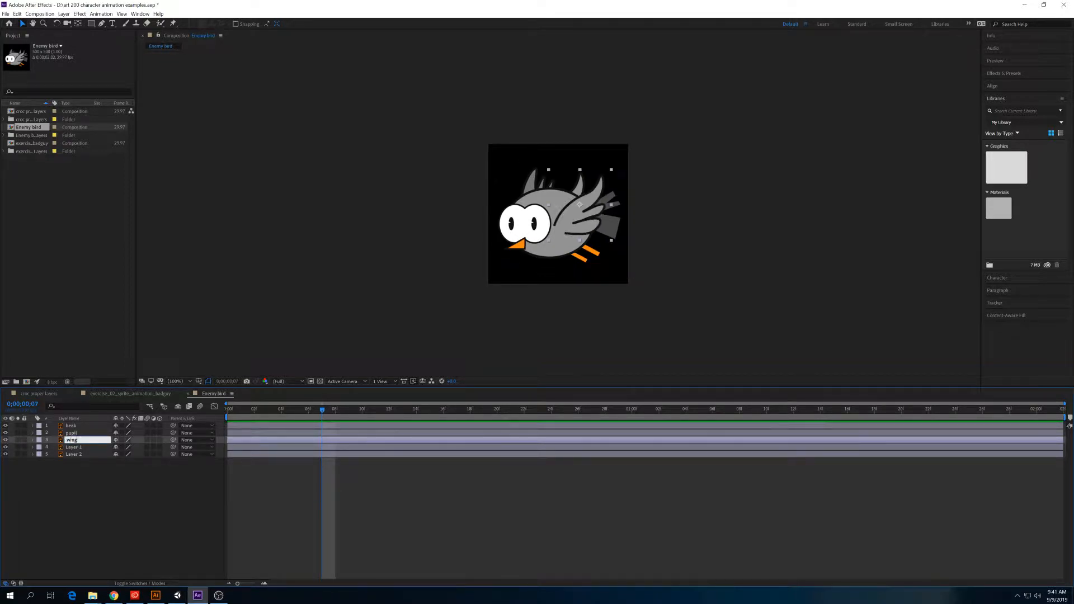
click(80, 470)
Toggle the visibility of Layer 1 and the pupil layer to tell their parts apart, then rename Layer 1 "body".
click(78, 447)
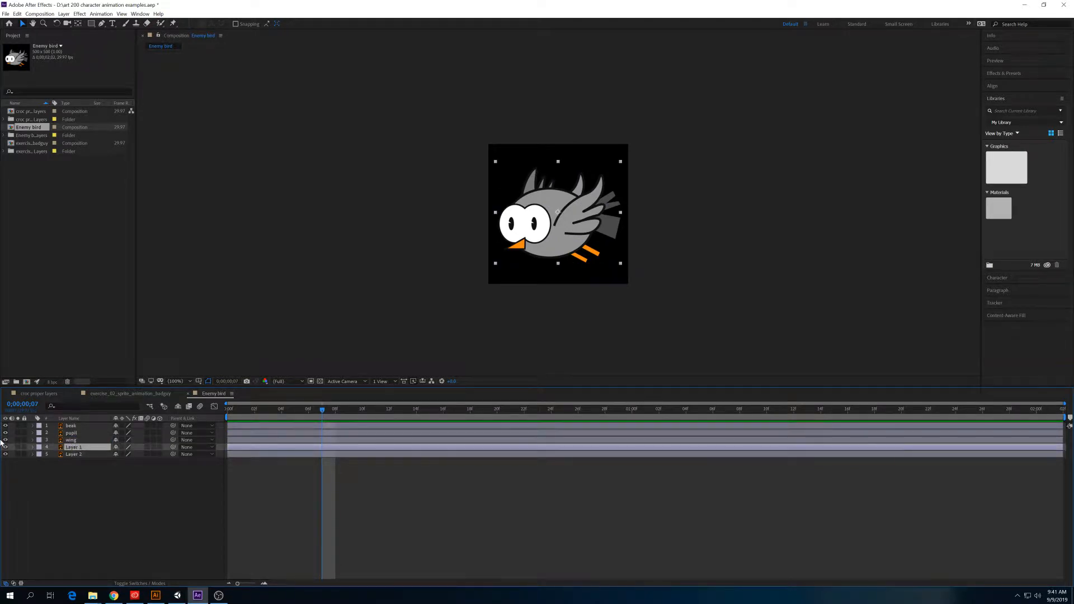
click(6, 447)
click(6, 447)
click(6, 448)
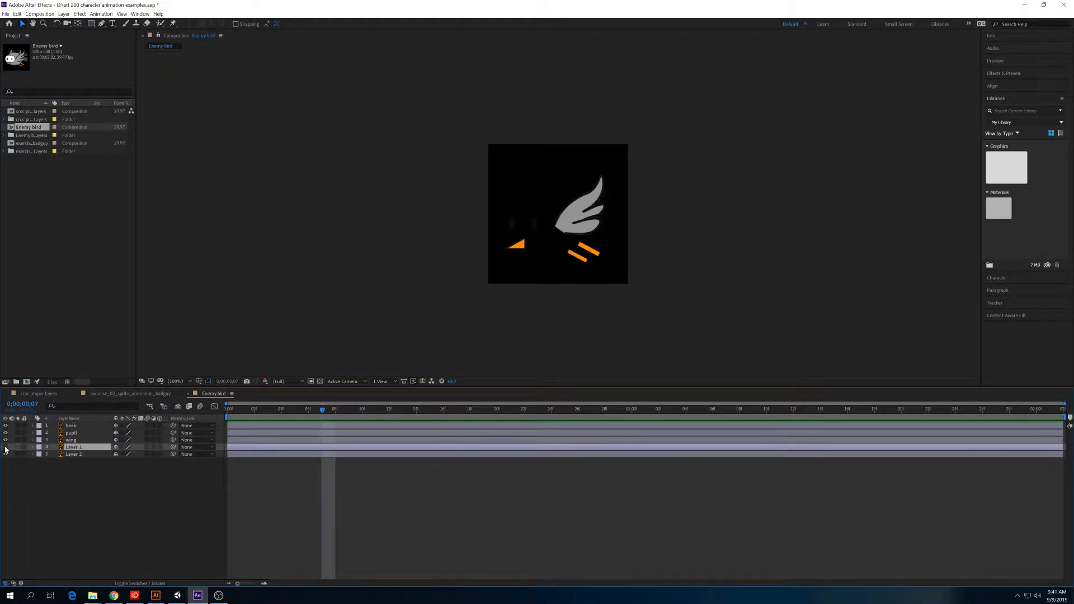
click(6, 447)
click(5, 447)
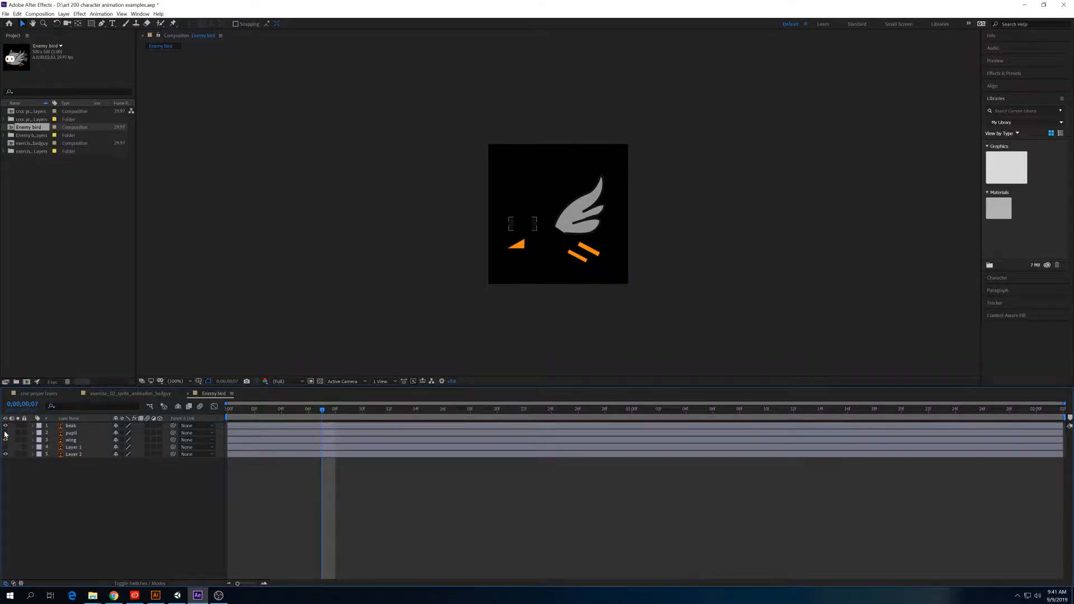
click(5, 432)
click(5, 447)
click(73, 447)
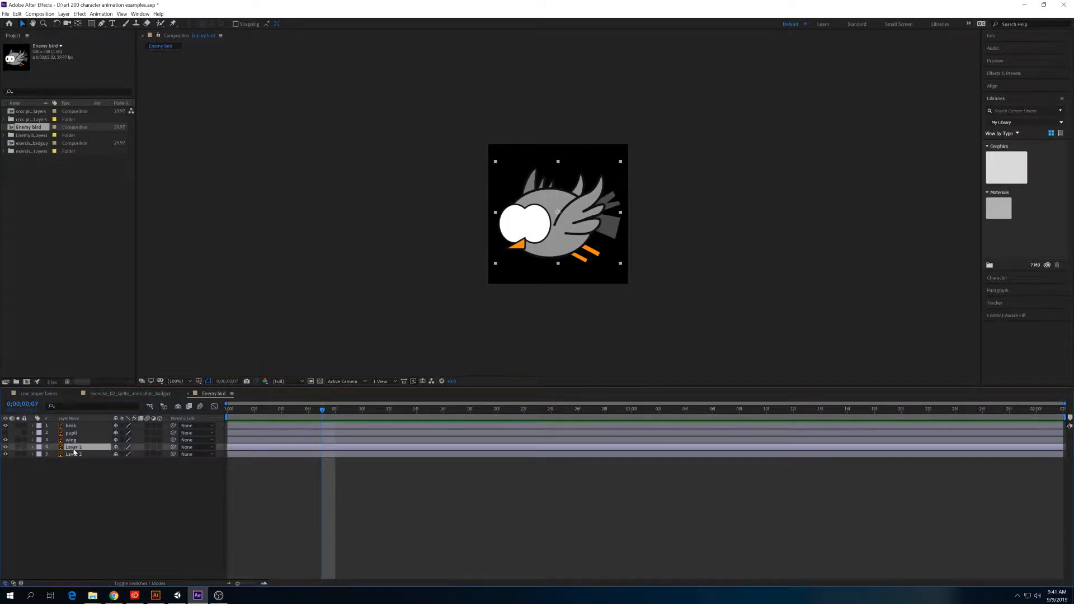
key(Return)
text(body)
click(70, 480)
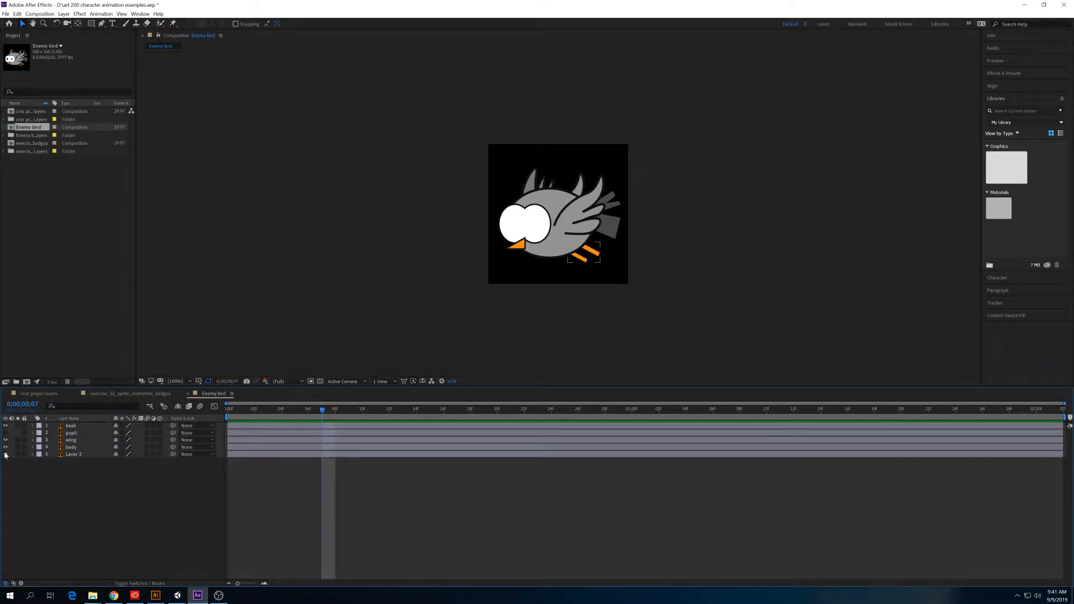
Rename Layer 2 "feet" and make the pupil layer visible again.
click(81, 456)
key(Return)
text(fe)
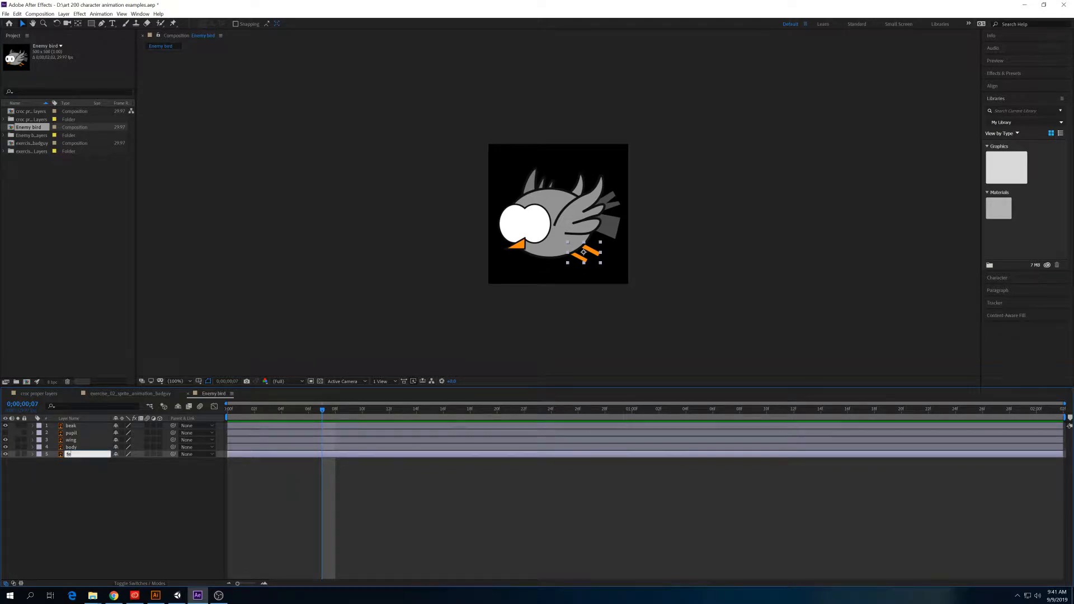
text(et)
click(81, 471)
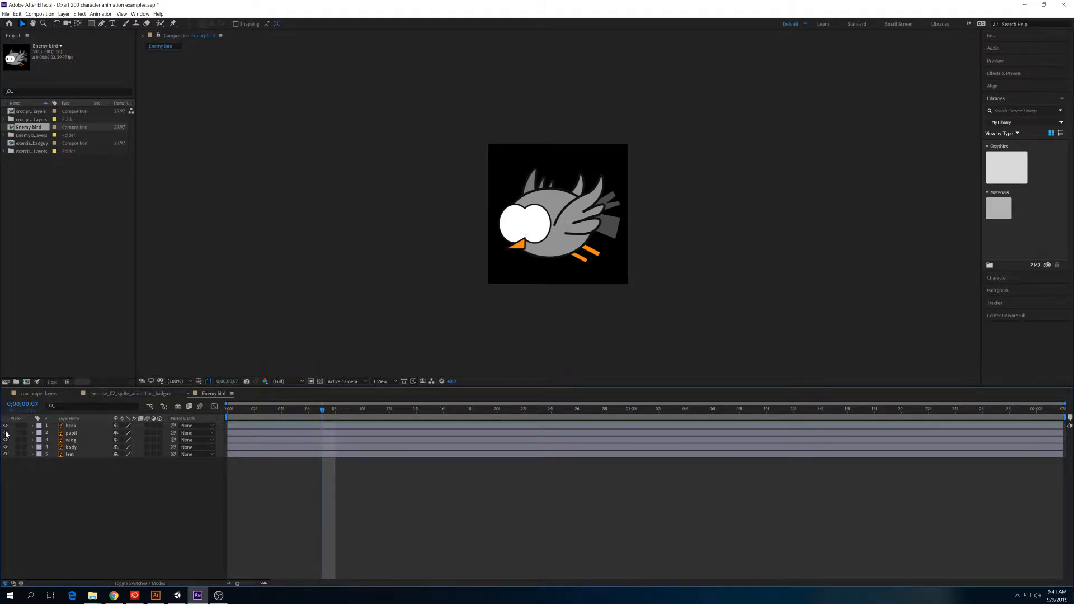
Scrub the timeline to 0;00;01;00 and examine the beak, wing and pupil layers.
drag(268, 410, 379, 417)
click(625, 417)
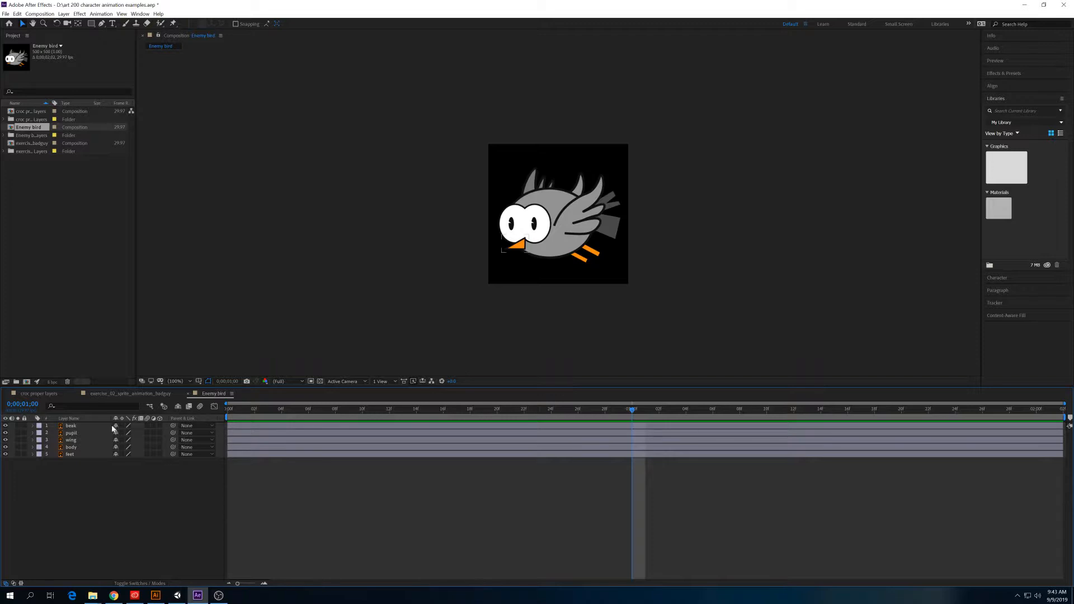
click(90, 425)
click(91, 440)
click(90, 433)
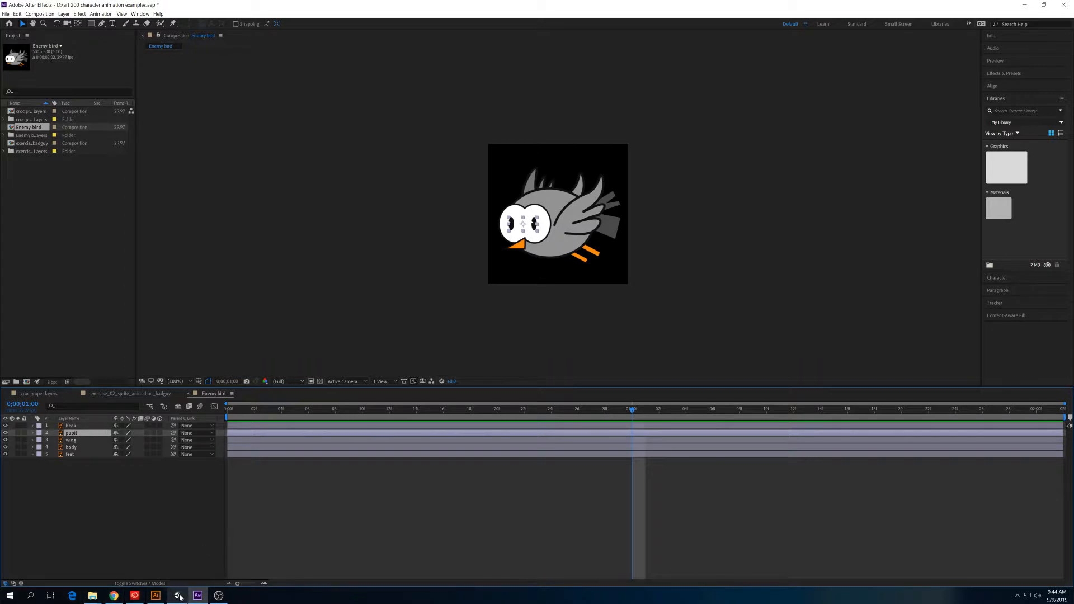
mouse_move(179, 597)
click(211, 599)
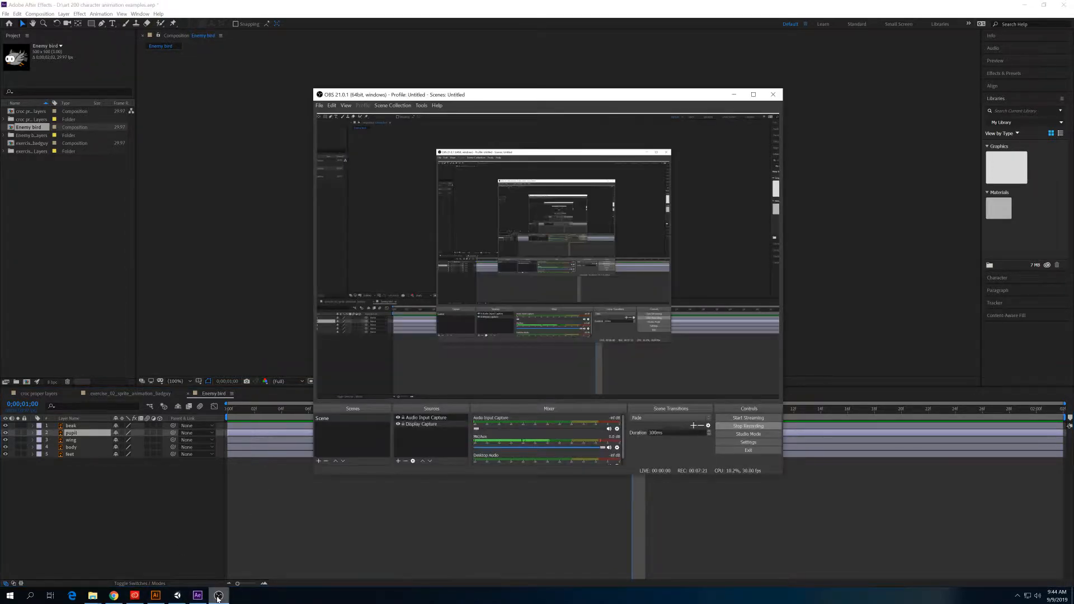
click(342, 568)
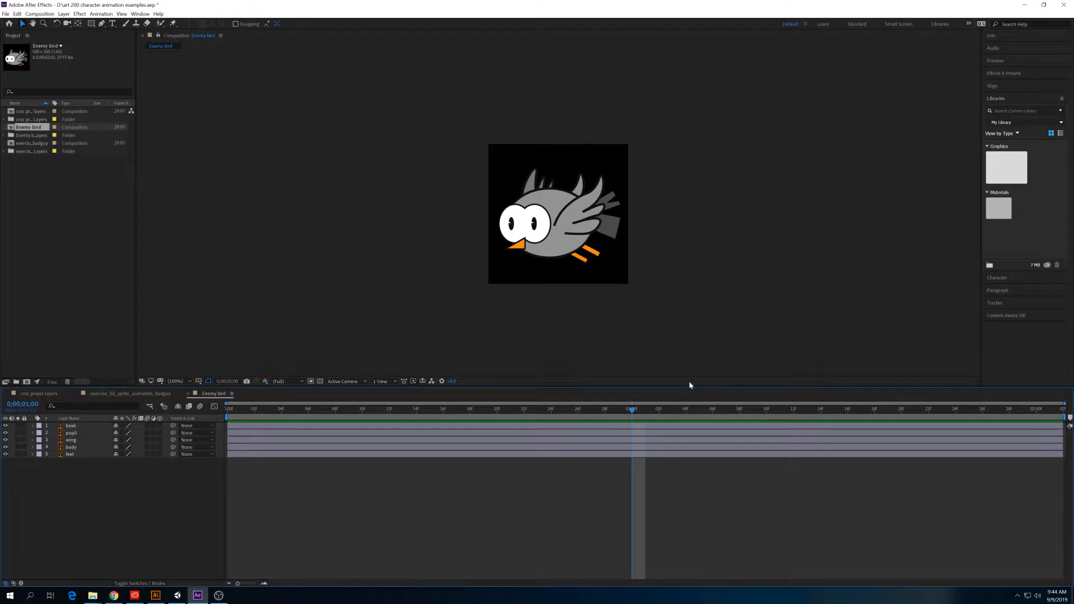
Scrub the timeline to 0;00;00;23 and select each bird layer in turn to examine its part and anchor point.
click(276, 414)
drag(276, 414, 538, 411)
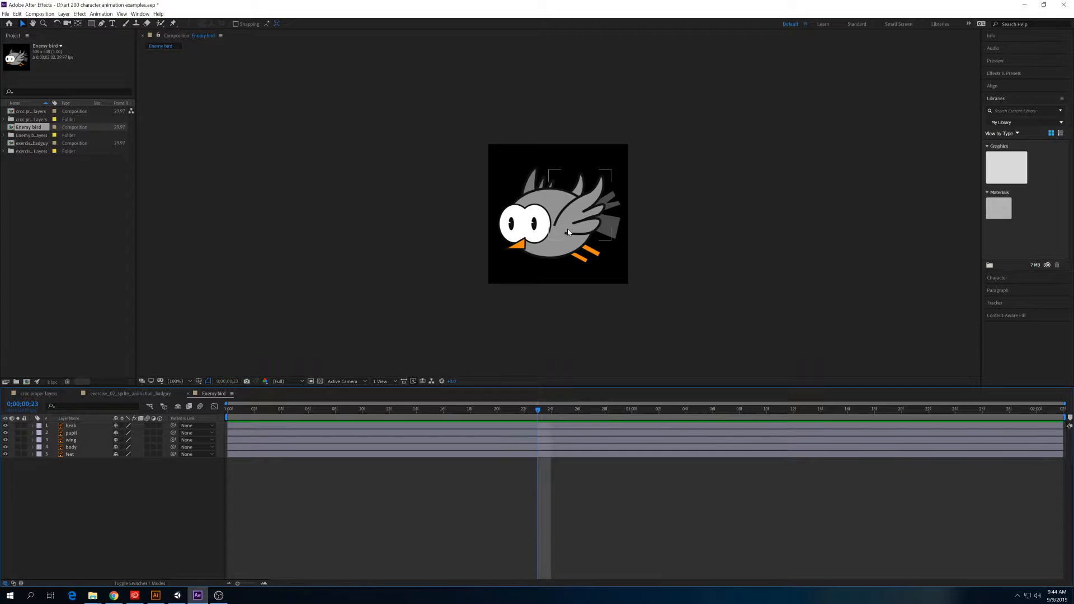
click(73, 456)
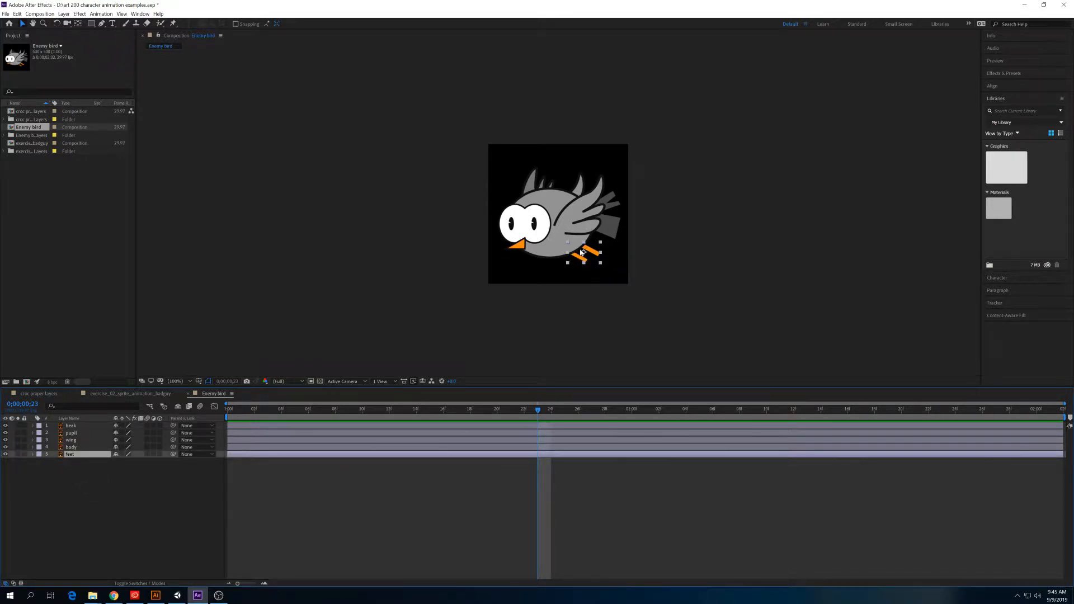
click(134, 497)
click(76, 433)
click(78, 426)
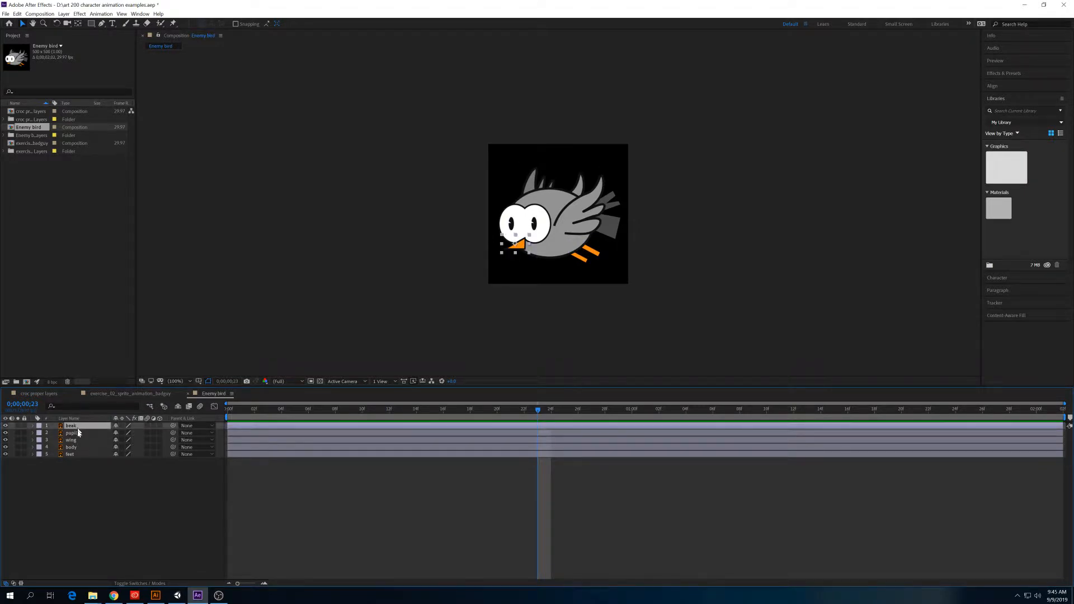
click(78, 447)
click(79, 459)
click(82, 440)
Move the beak layer's anchor point to where the beak meets the face, using the Pan Behind tool.
click(78, 426)
scroll(526, 244, up, 5)
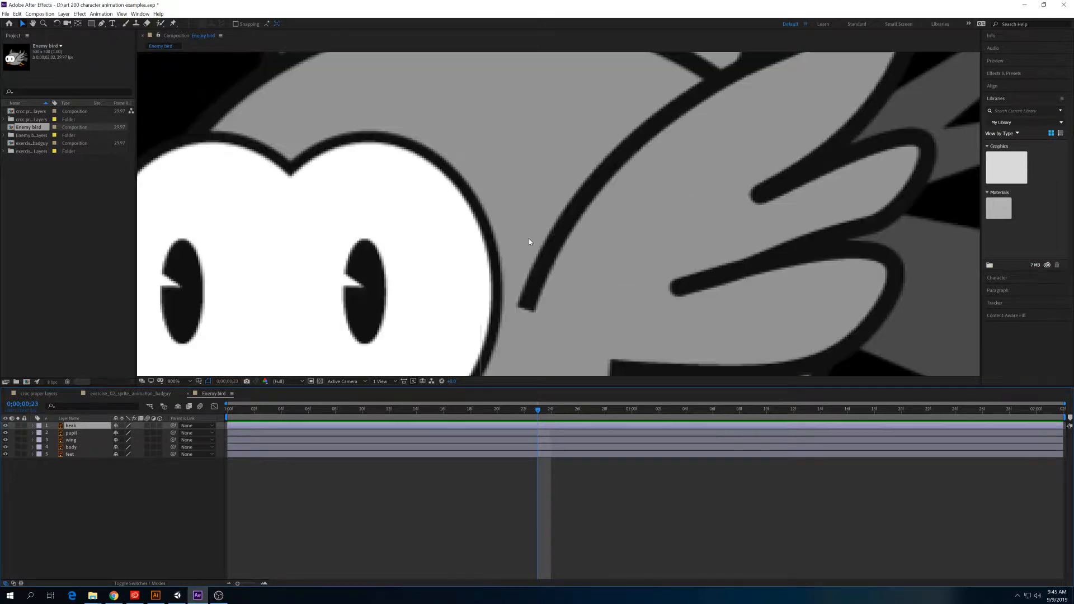
scroll(528, 239, down, 3)
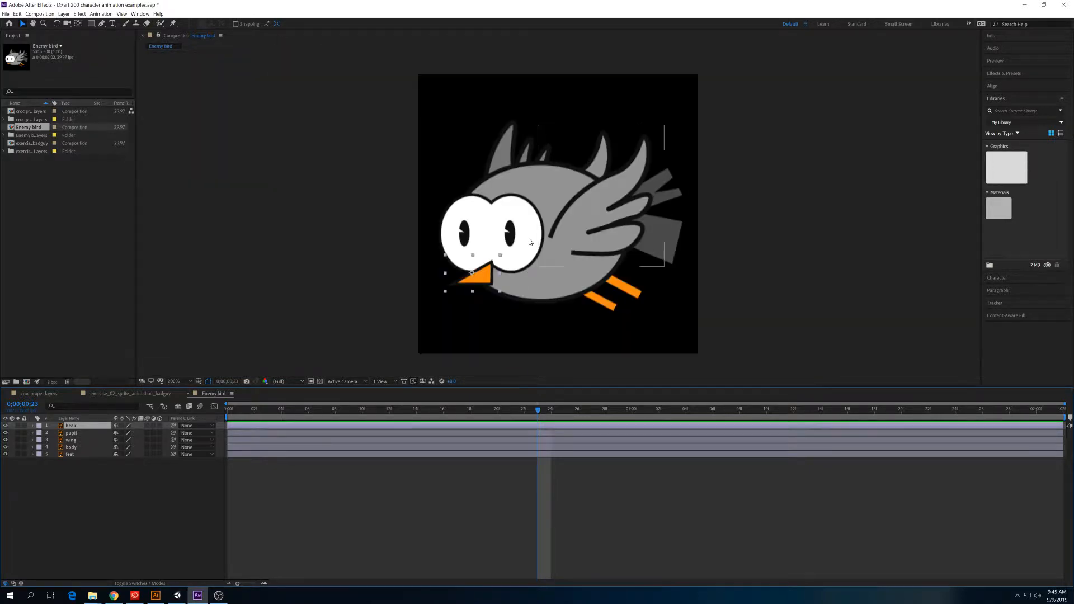
click(78, 24)
key(Return)
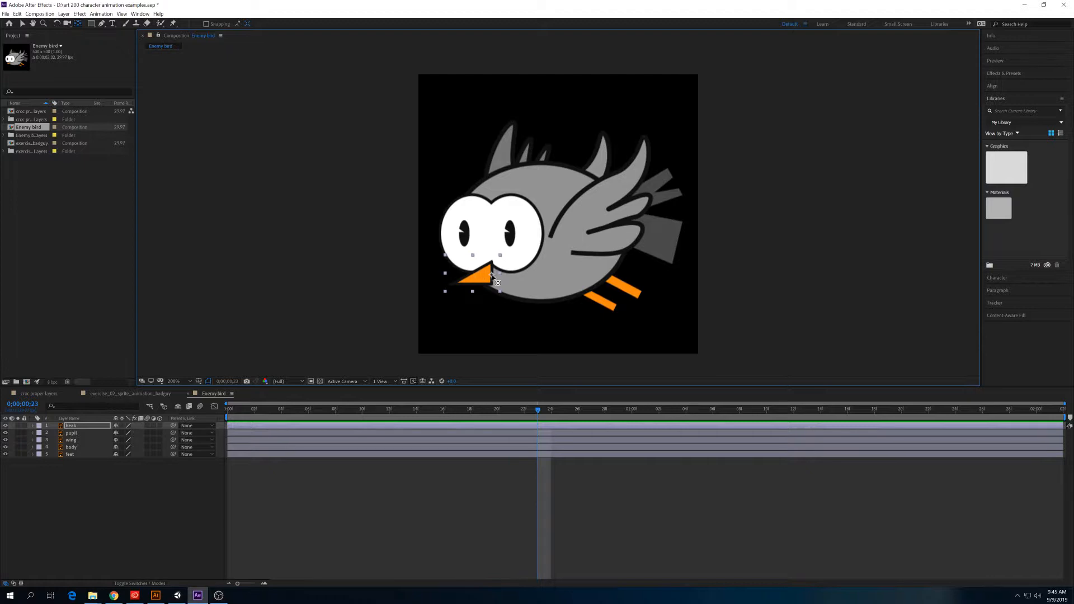
Select the feet layer and examine how both feet share a single anchor point.
click(599, 303)
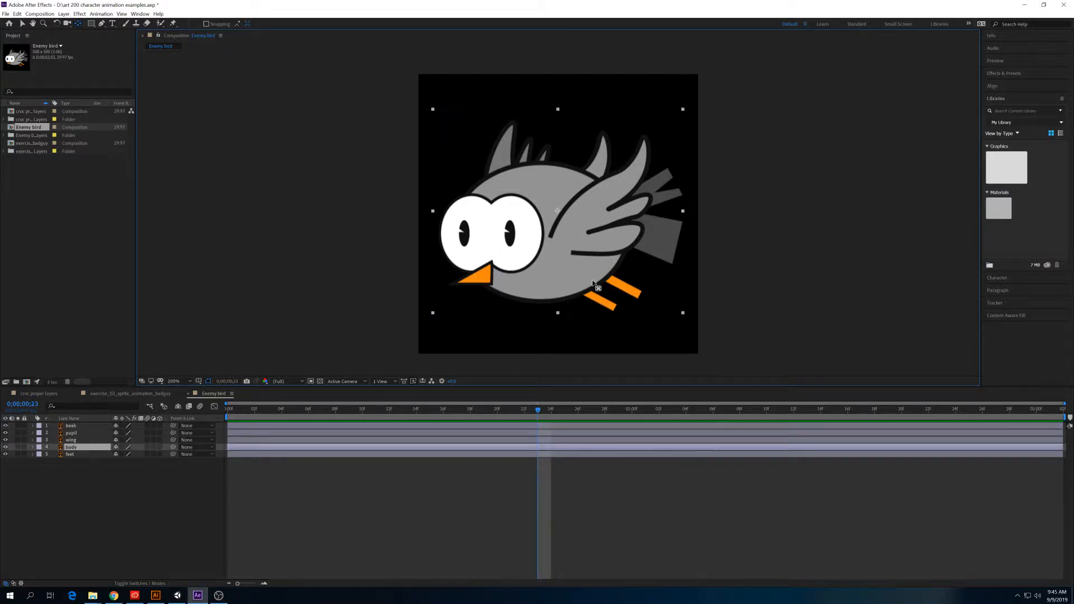
click(95, 454)
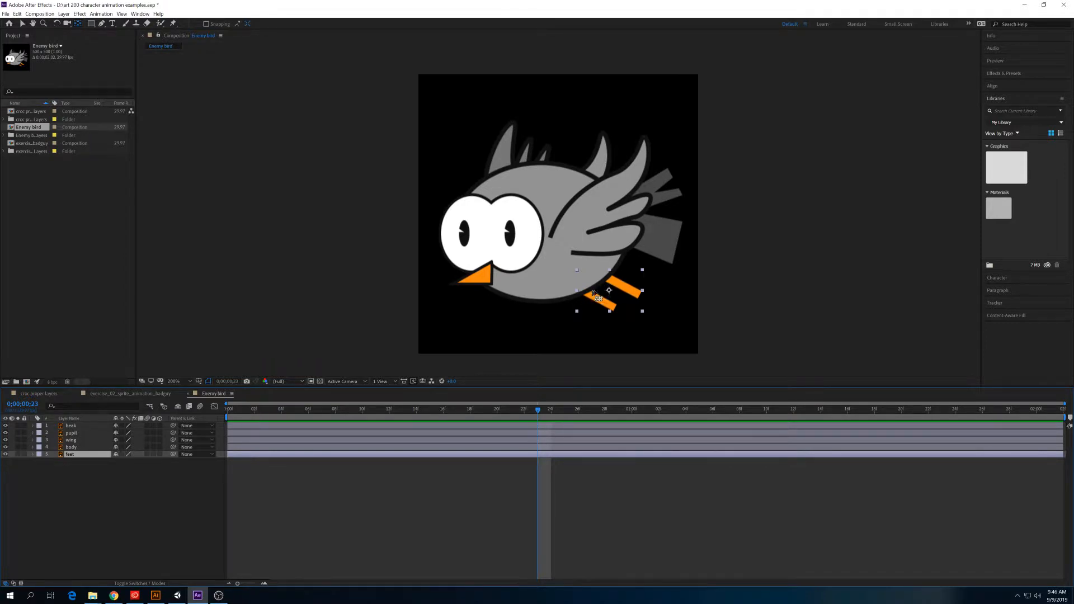
click(73, 476)
click(79, 453)
Try to start a Pen tool mask on the feet layer, then undo its first point.
click(102, 23)
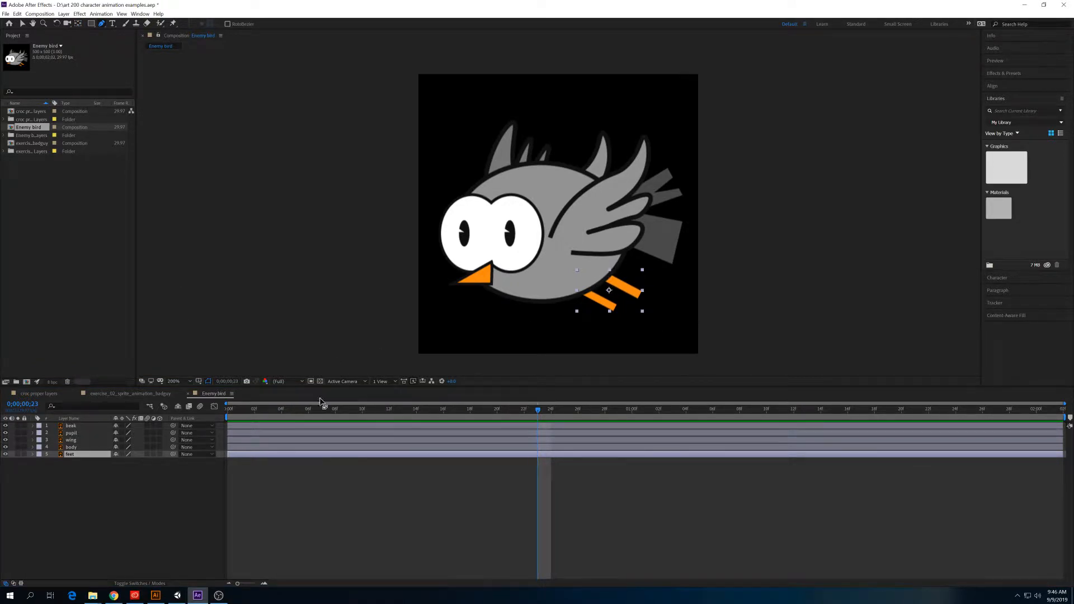
click(95, 454)
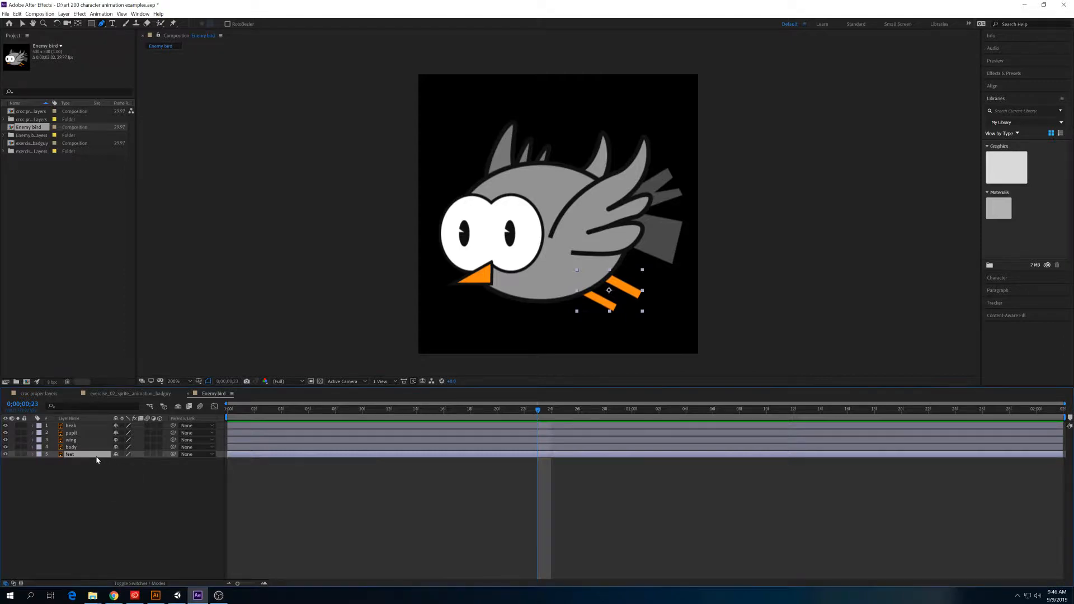
click(606, 258)
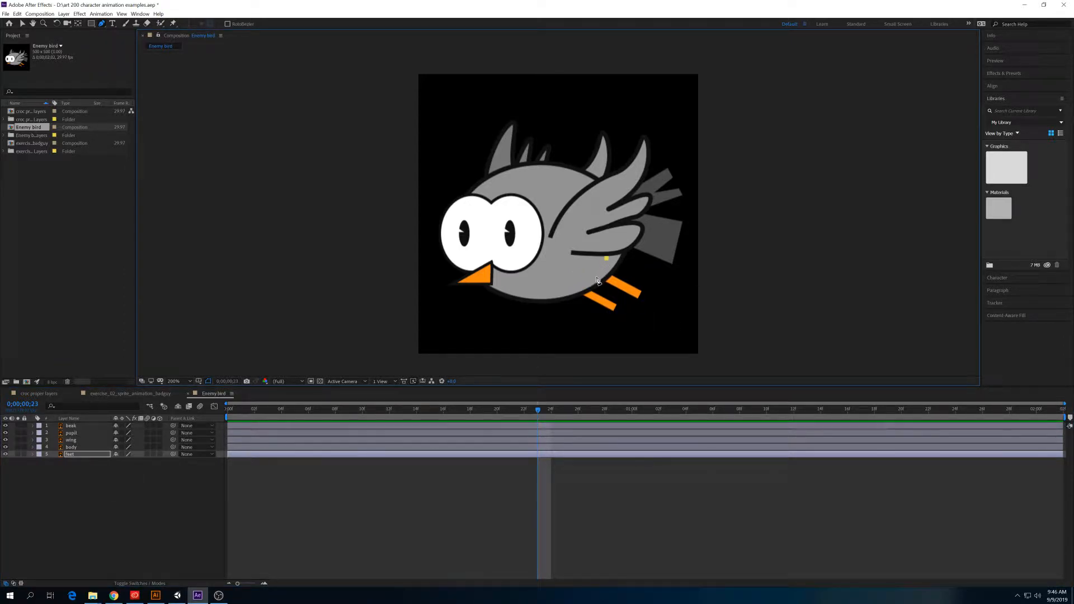
key(ctrl+z)
Draw a red four-point Pen shape above the bird with no layer selected, then delete its shape layer.
click(118, 485)
click(496, 108)
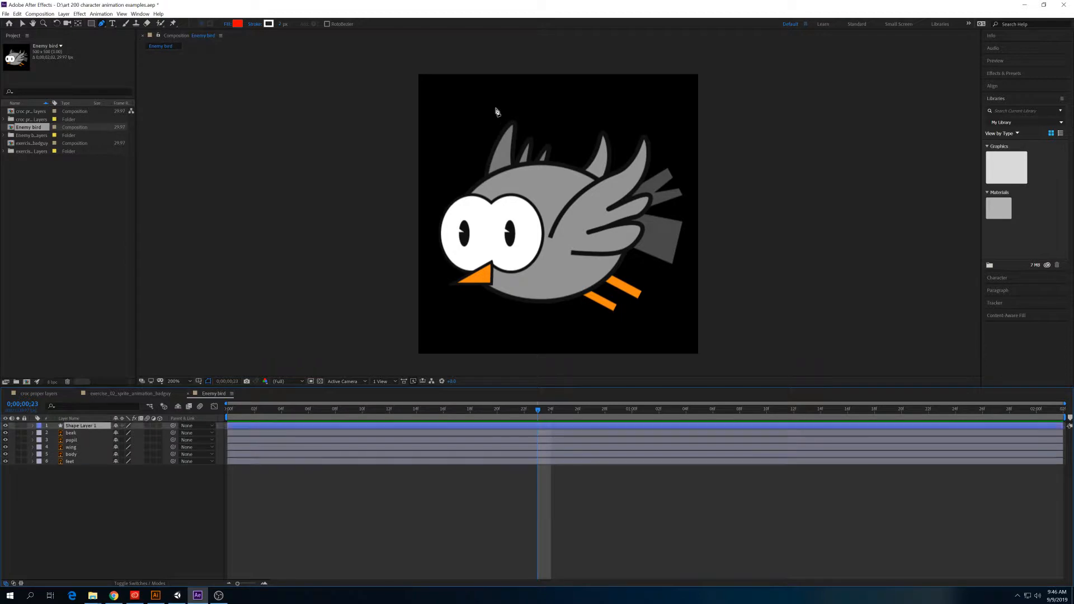
click(469, 123)
click(479, 137)
click(543, 121)
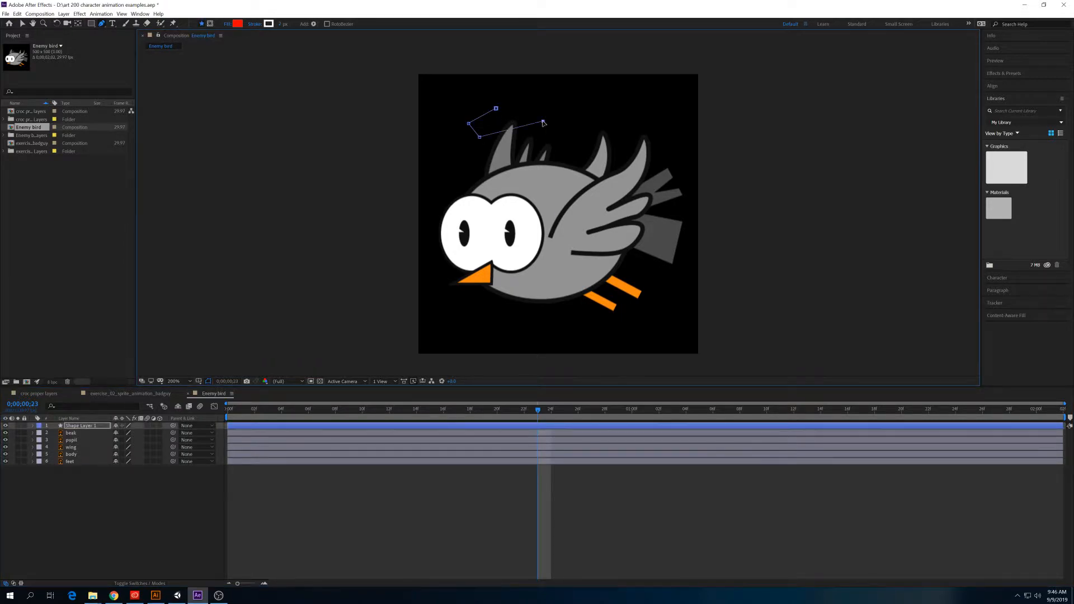
click(496, 108)
click(79, 425)
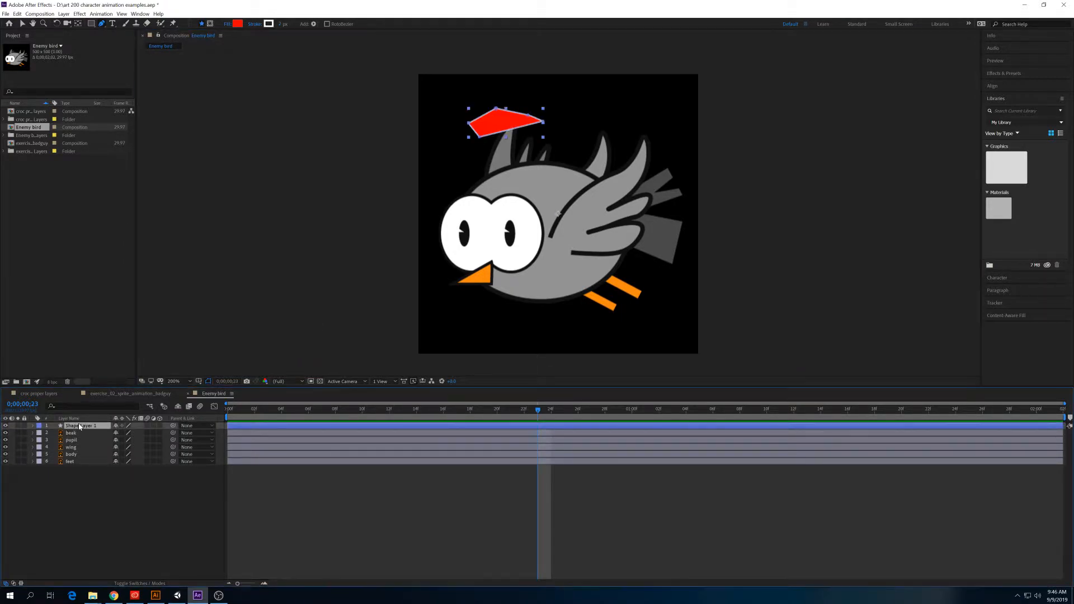
key(Delete)
Mask the feet layer with a closed seven-point Pen path around the upper foot, leaving the lower foot outside.
click(79, 454)
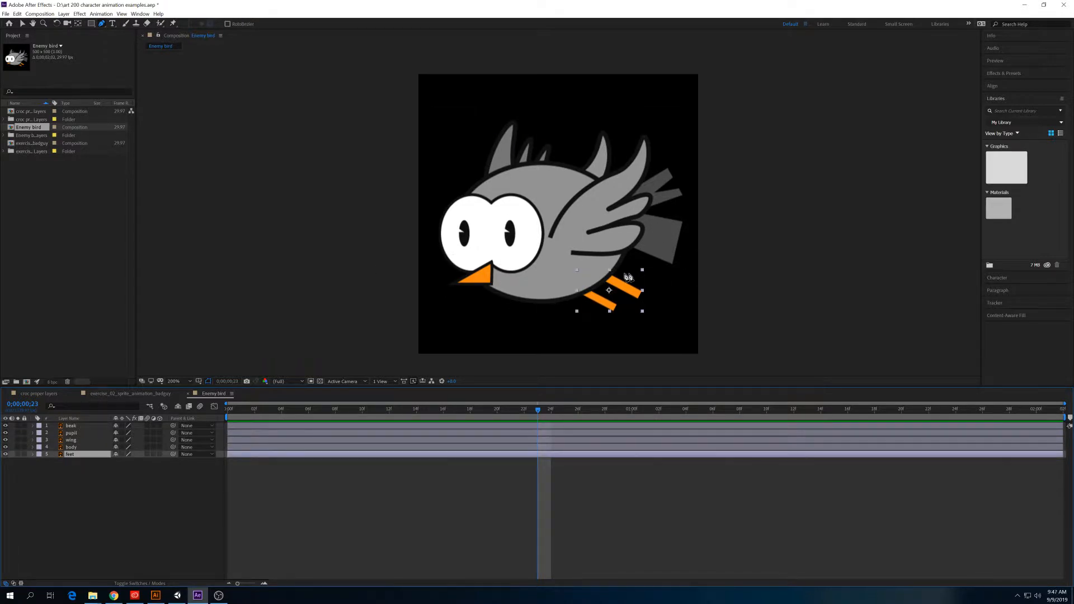
key(Return)
click(598, 278)
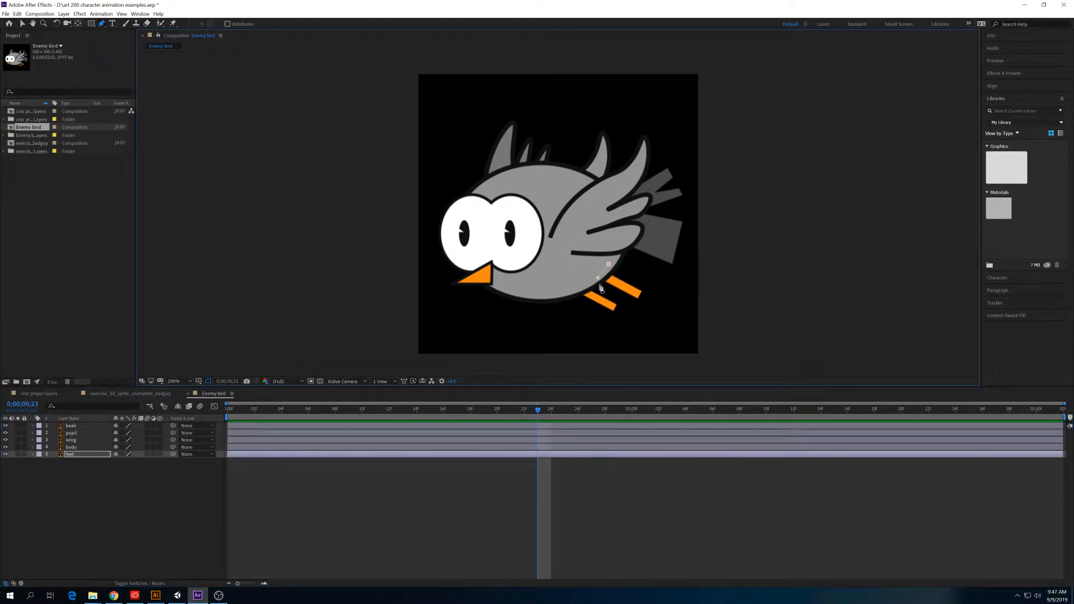
click(603, 286)
click(619, 297)
click(637, 302)
click(651, 292)
click(633, 283)
click(609, 264)
click(69, 454)
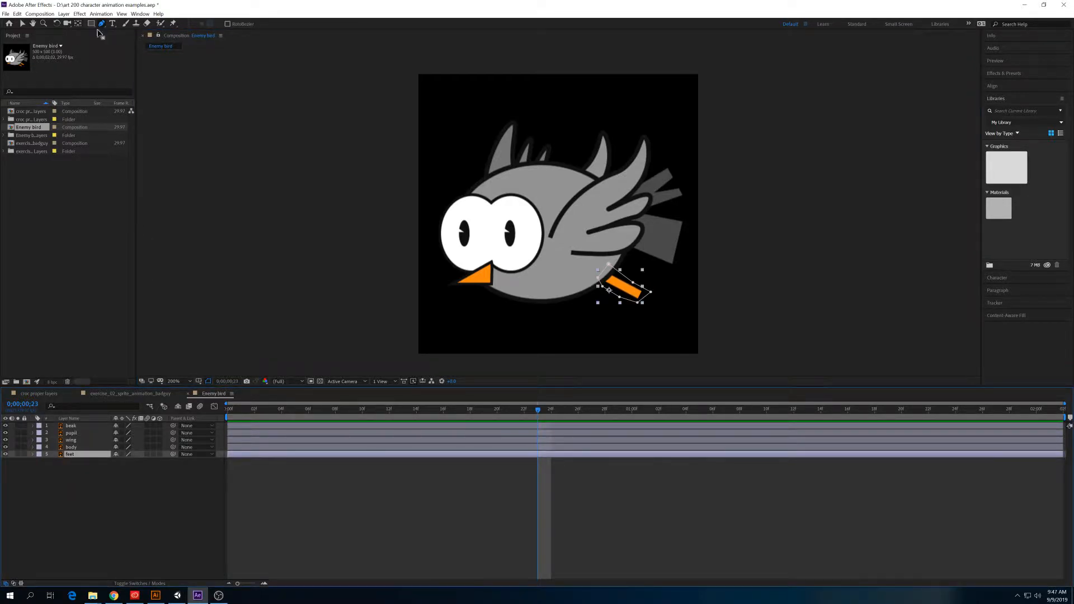
Move the masked feet layer's anchor point to where the upper foot meets the body.
key(y)
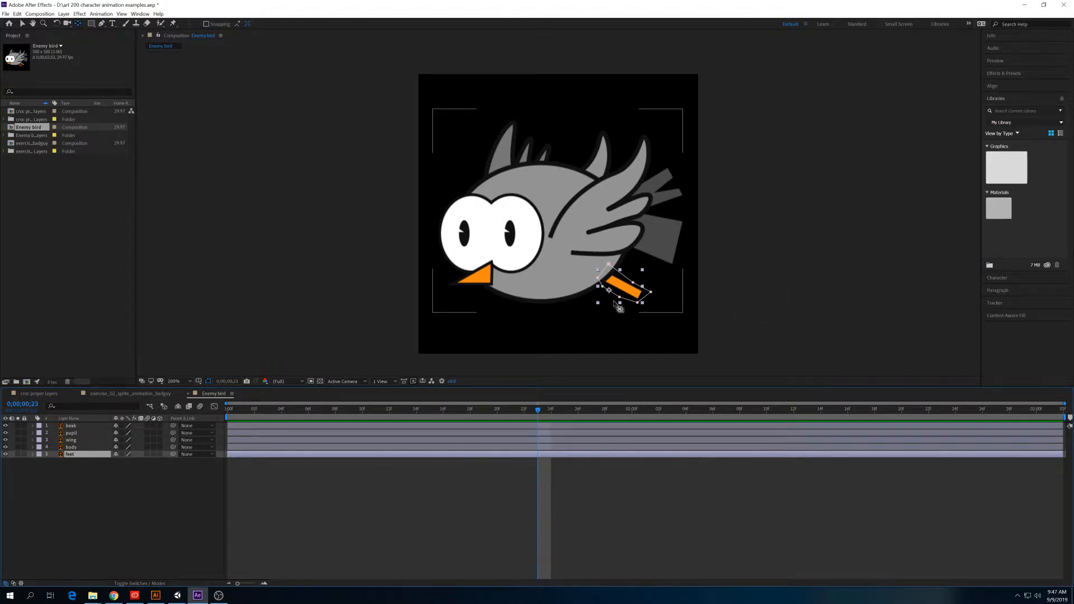
drag(612, 289, 608, 278)
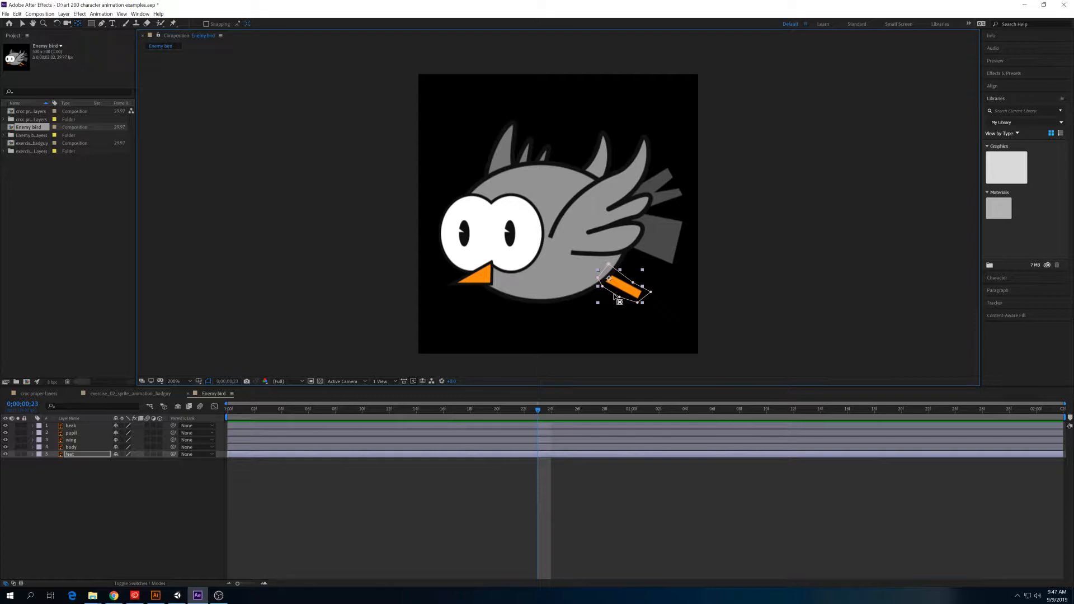
click(67, 480)
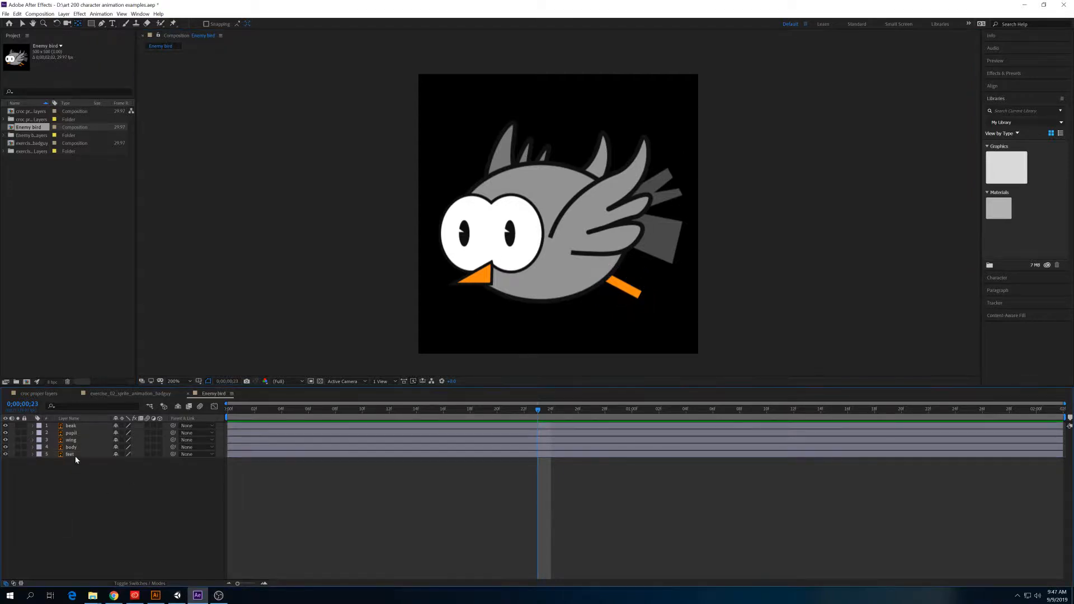
Duplicate the feet layer, invert the duplicate's Mask 1 to isolate the lower foot, and hide the original layer.
click(75, 454)
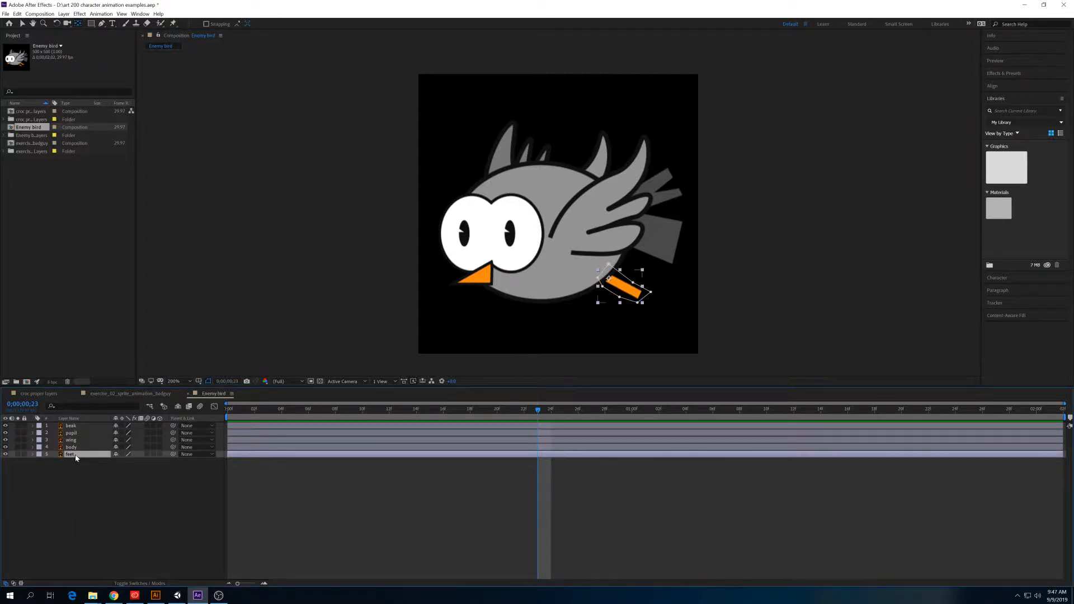
key(ctrl+d)
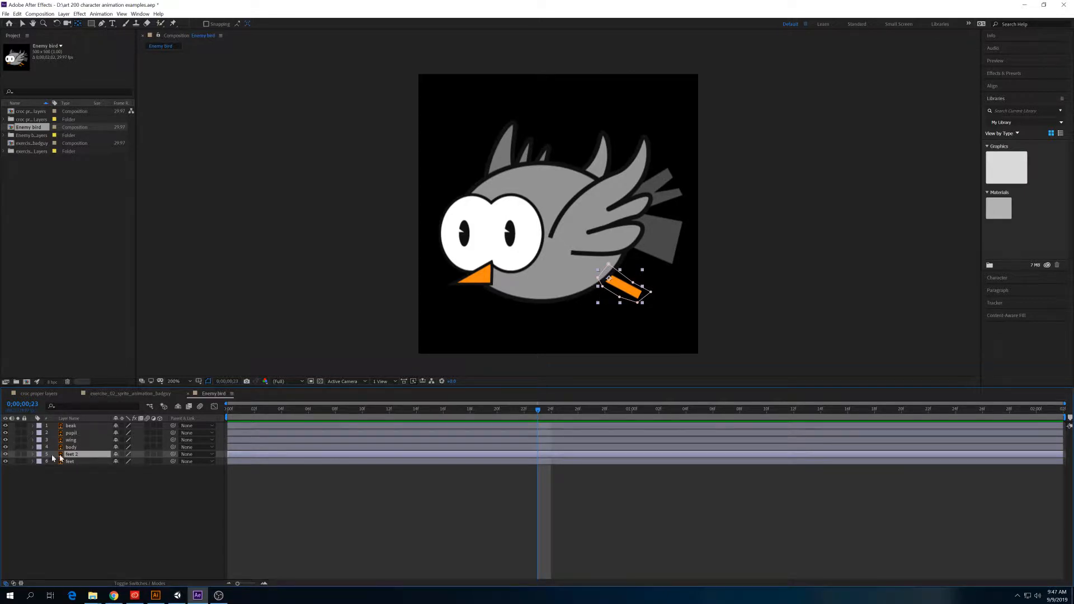
click(32, 454)
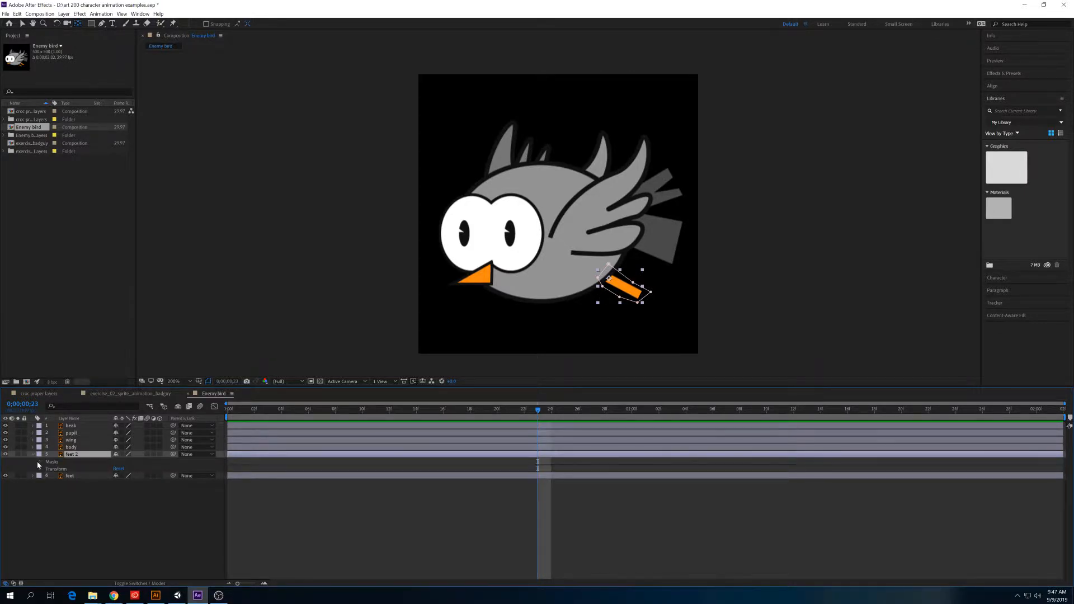
click(39, 462)
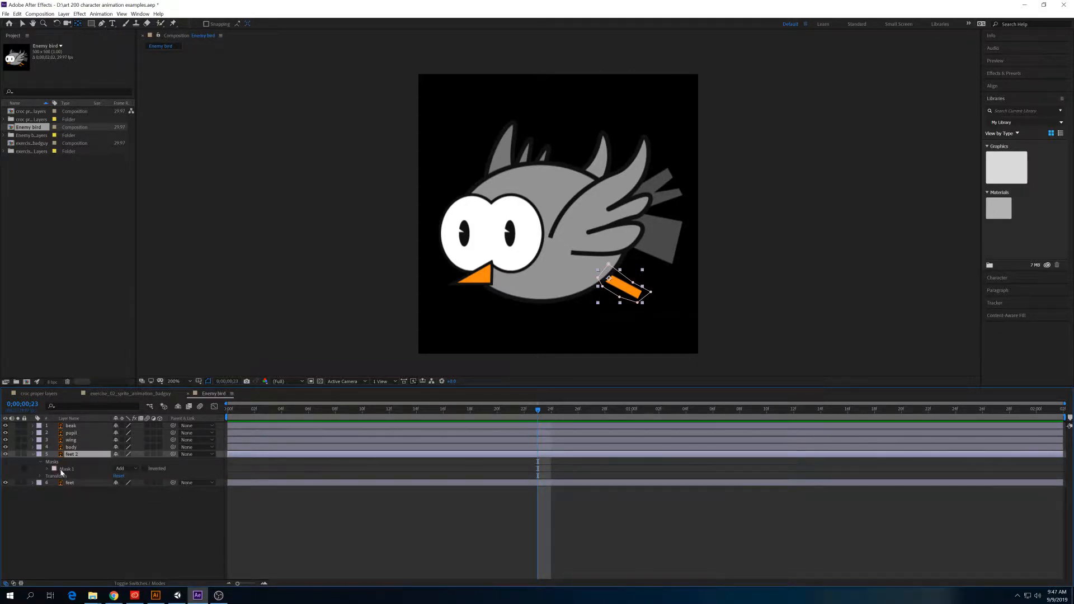
click(145, 469)
click(6, 482)
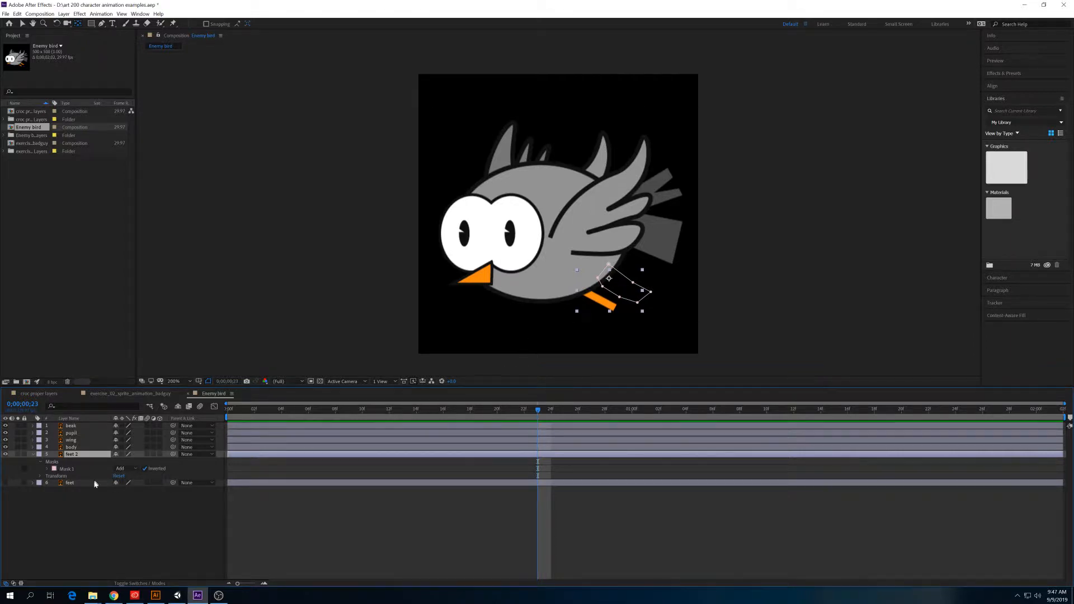
Rename the original feet layer as left Leg and the duplicate with the inverted mask as right leg.
click(93, 484)
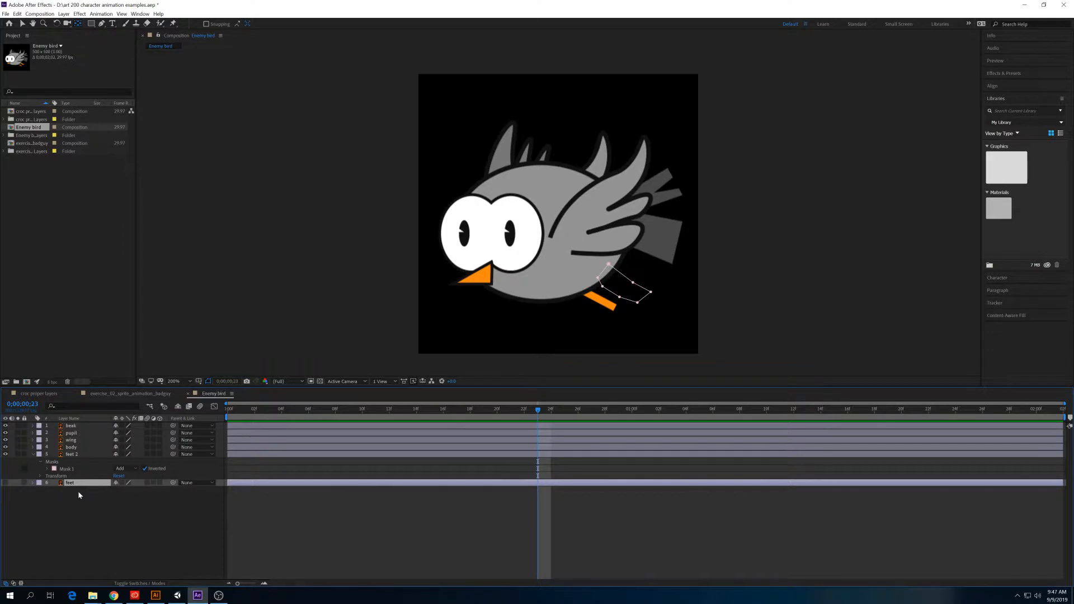
key(Return)
text(g)
key(Return)
click(79, 455)
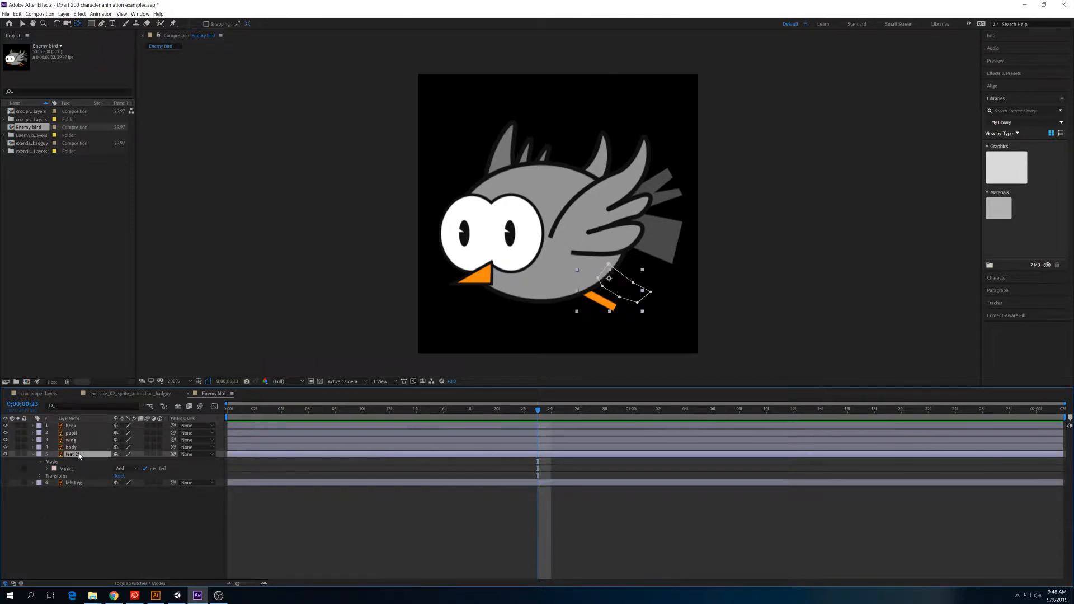
key(Return)
text(right leg)
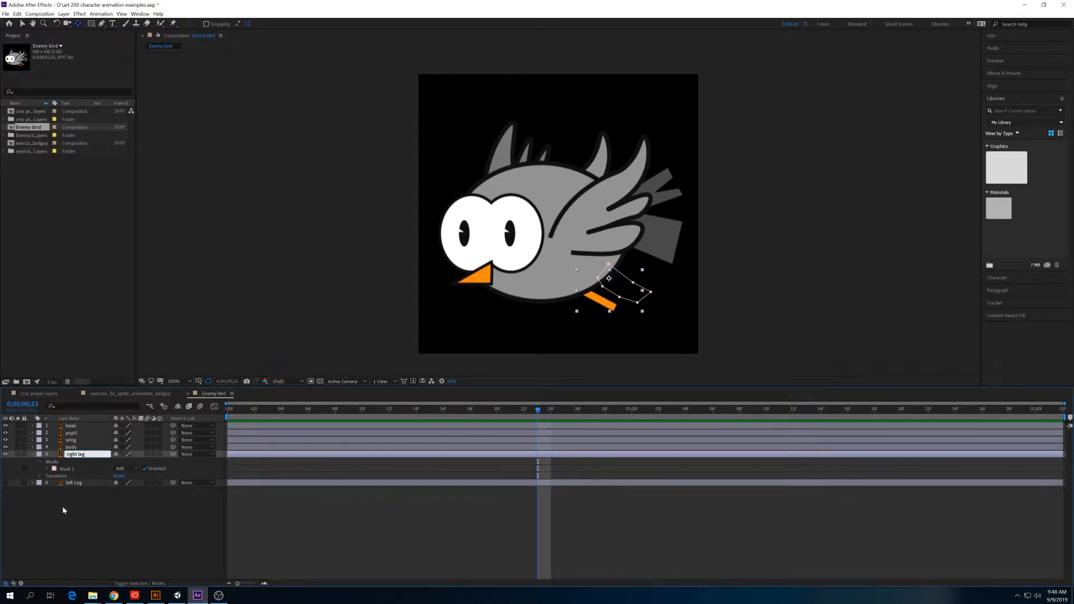
click(63, 510)
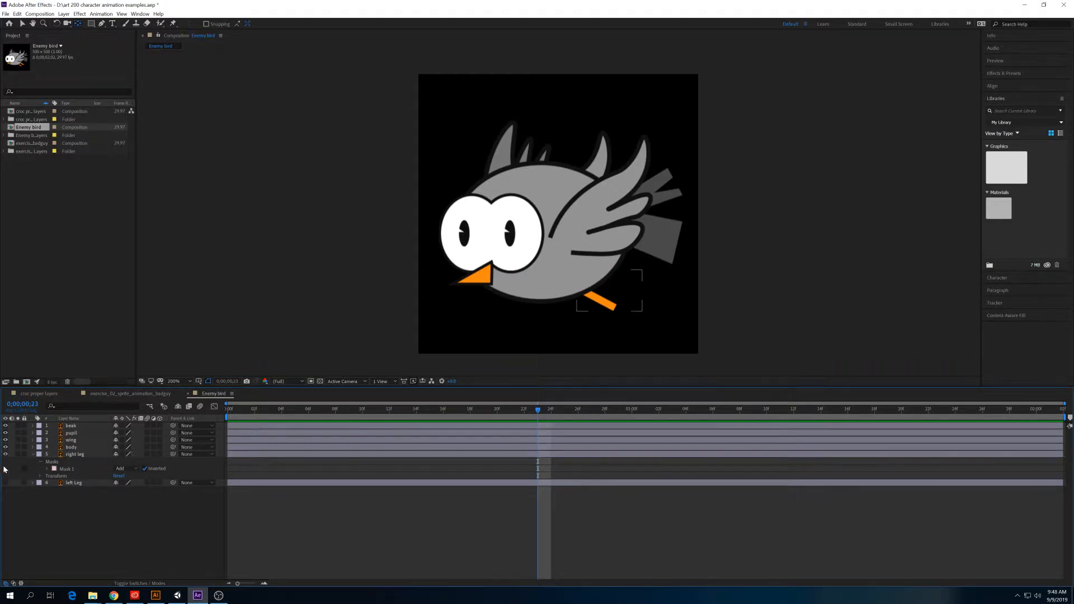
With the left Leg layer hidden, move the right leg layer's anchor point to where the lower foot meets the body.
click(80, 485)
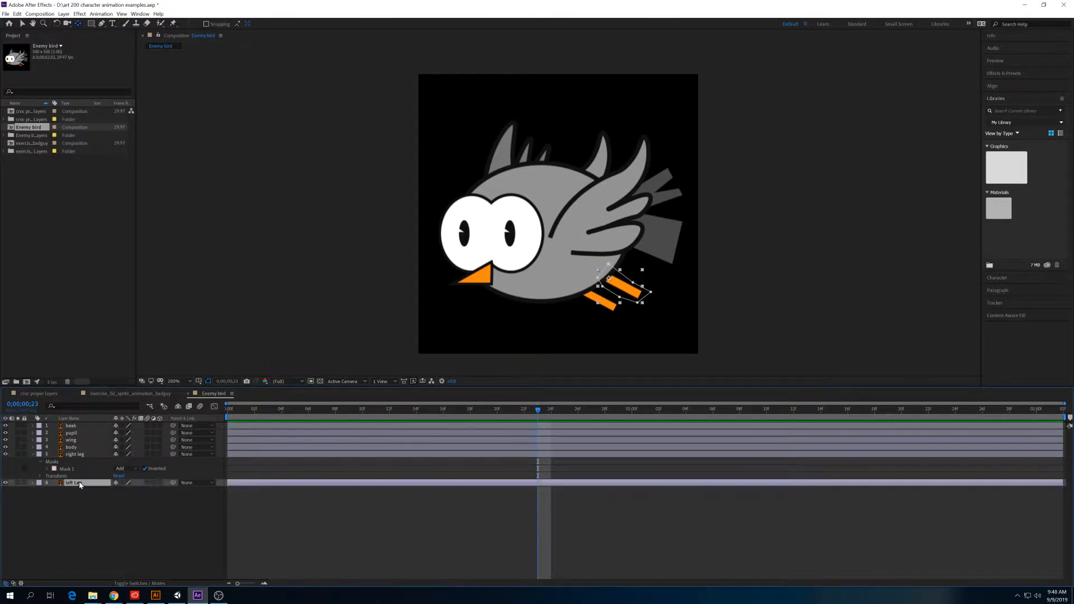
click(84, 456)
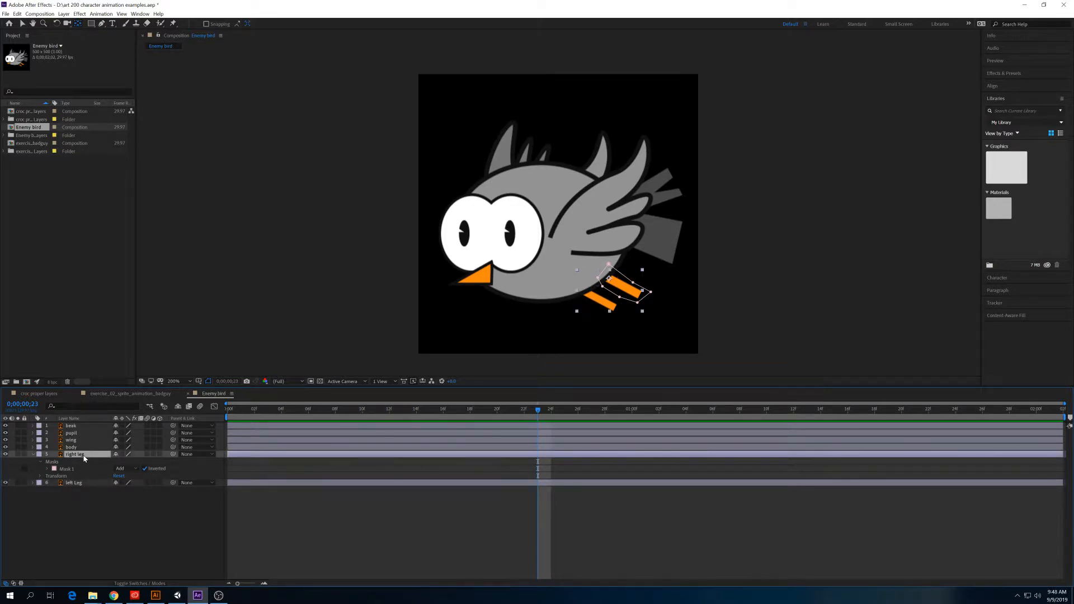
click(5, 482)
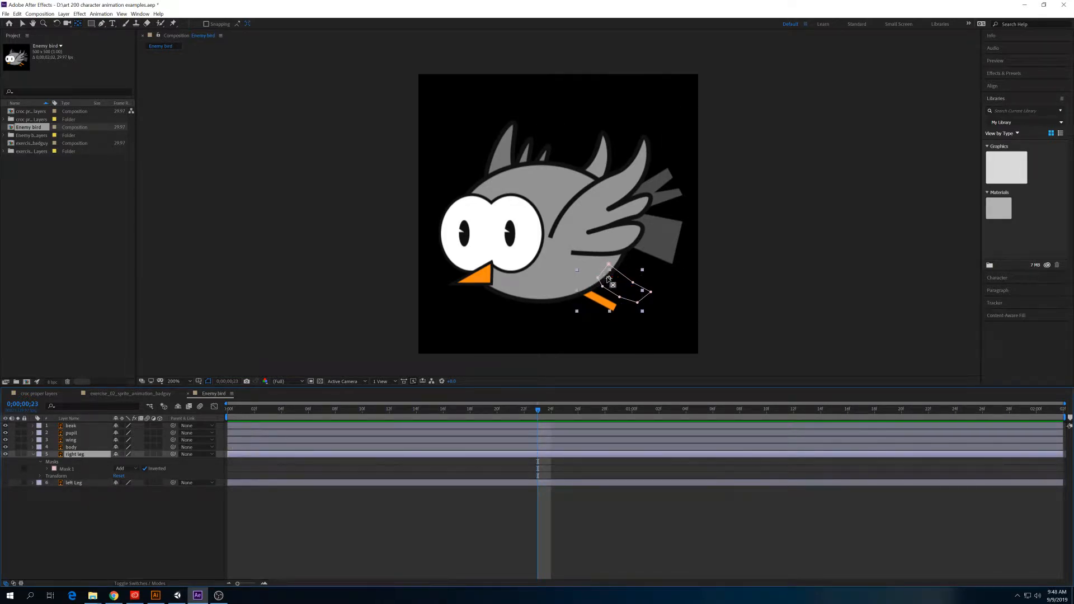
drag(609, 277, 589, 295)
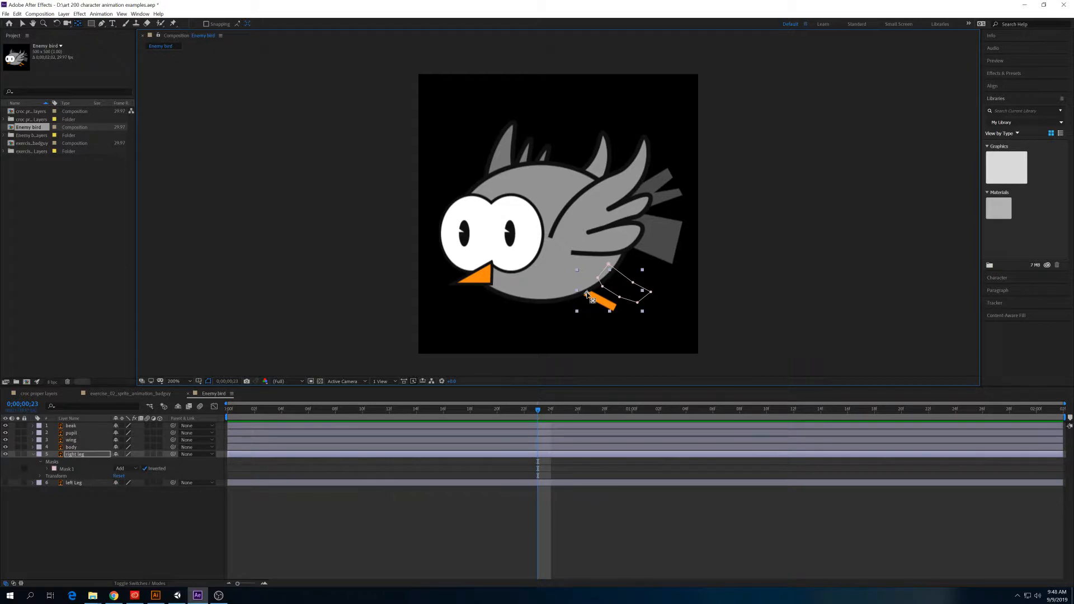
click(120, 503)
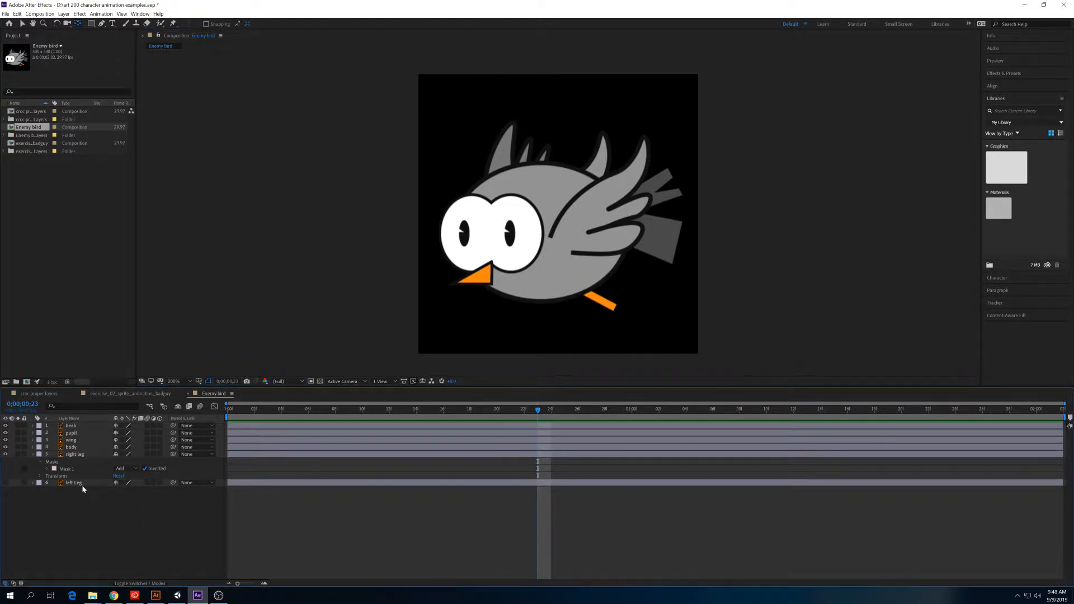
Collapse the right leg layer's properties and make the left Leg layer visible again.
click(82, 485)
click(72, 454)
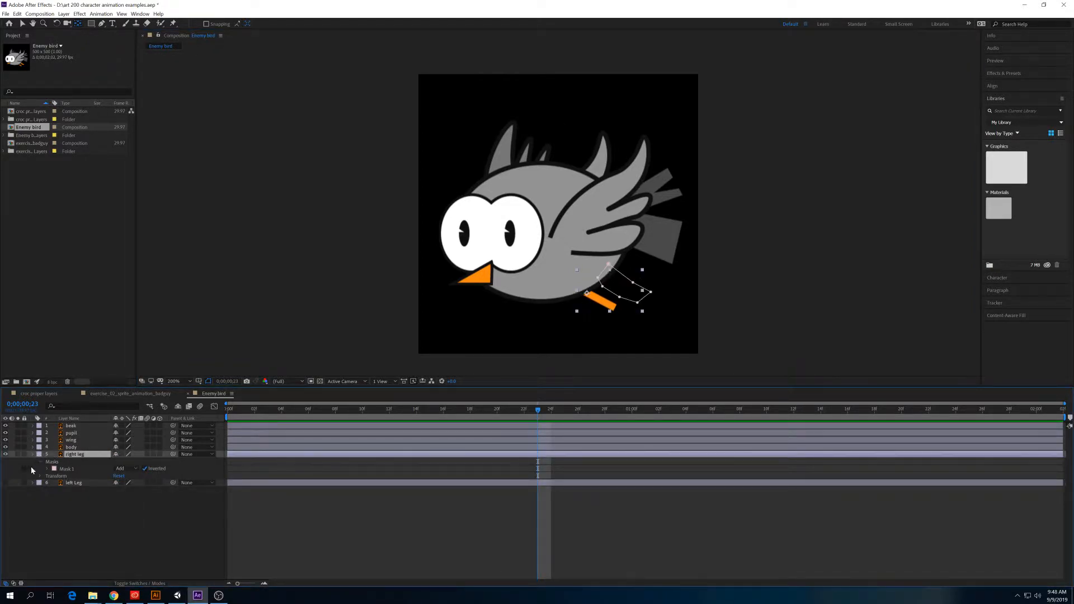
click(33, 455)
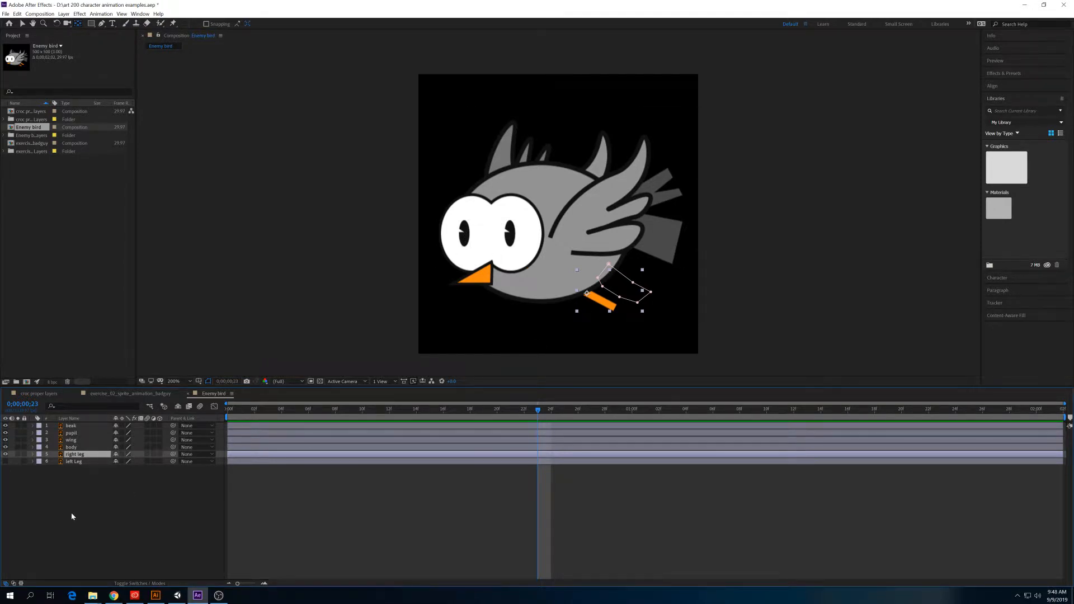
click(5, 461)
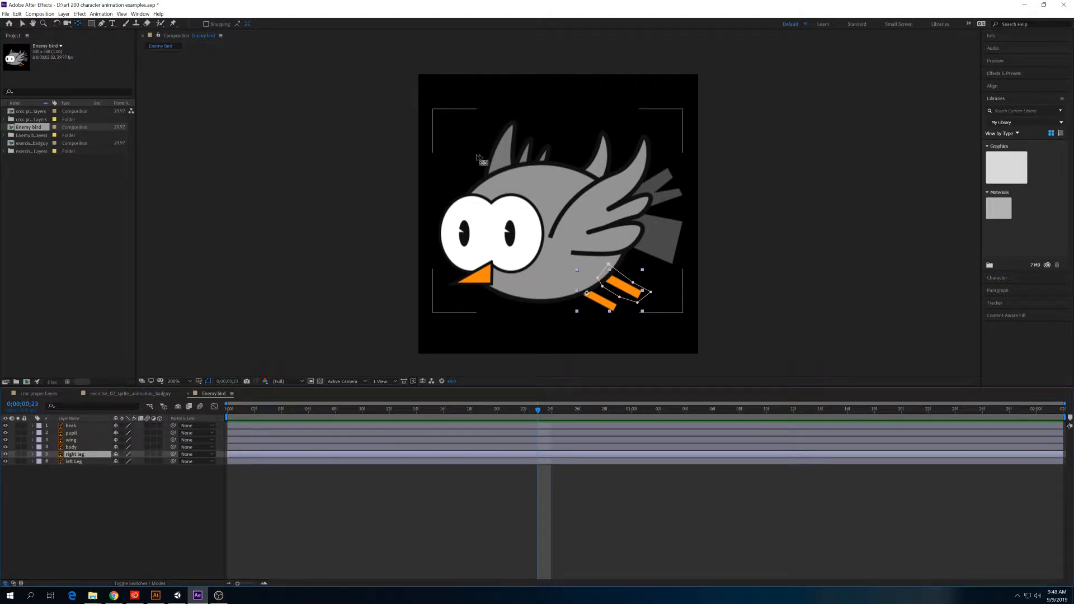
click(62, 506)
Toggle the body layer's visibility to examine which parts of the bird it contains.
click(72, 448)
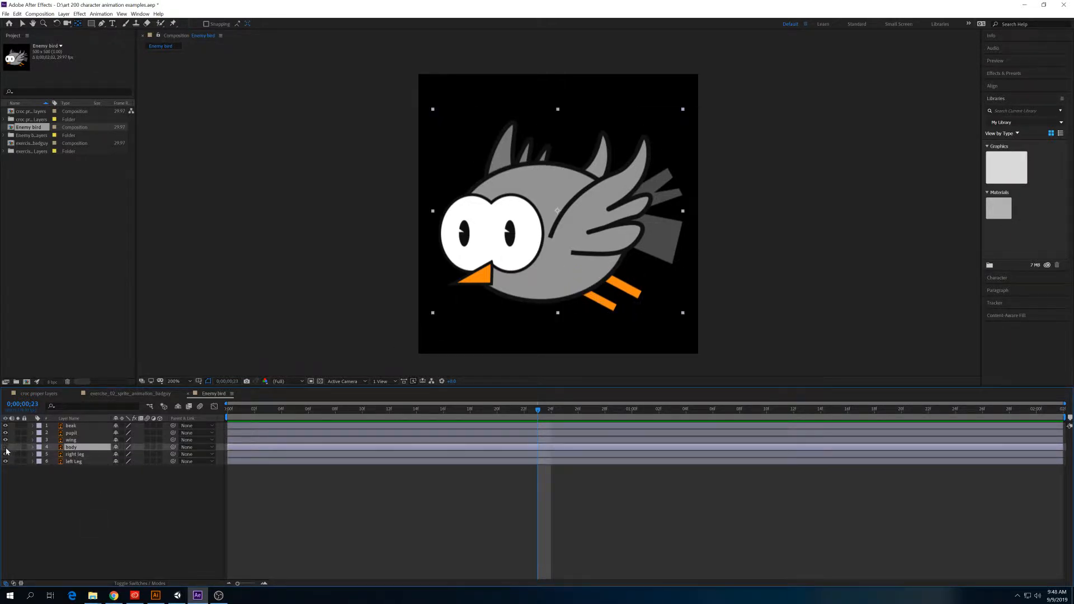
click(6, 448)
click(5, 448)
click(5, 448)
click(5, 448)
click(5, 447)
click(5, 447)
click(6, 447)
click(6, 448)
click(6, 447)
click(6, 448)
Change the composition's background color to a medium gray.
click(41, 14)
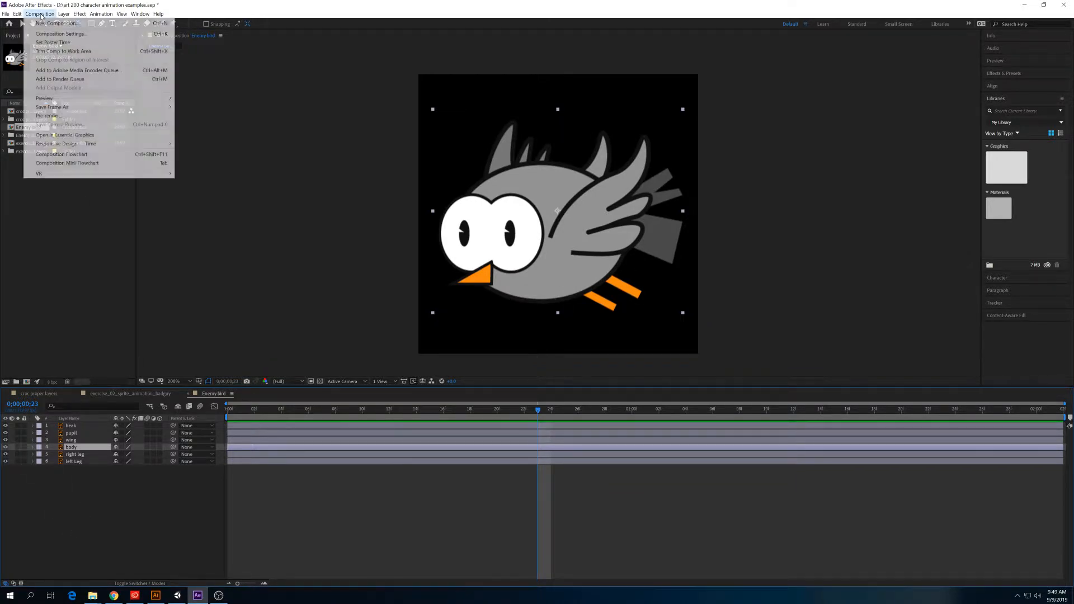
click(61, 34)
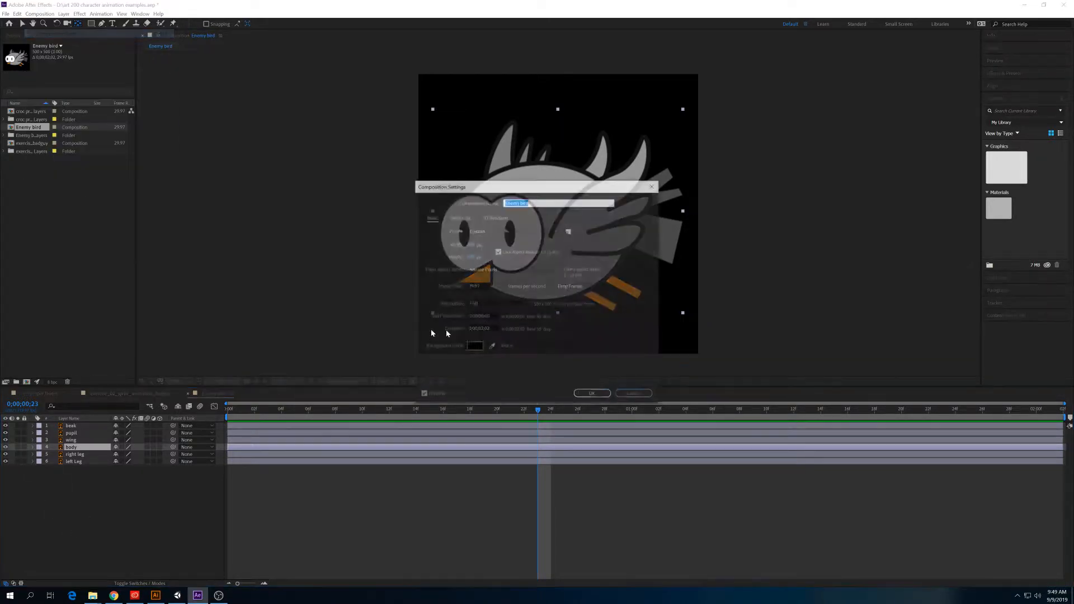
click(476, 344)
drag(439, 313, 394, 286)
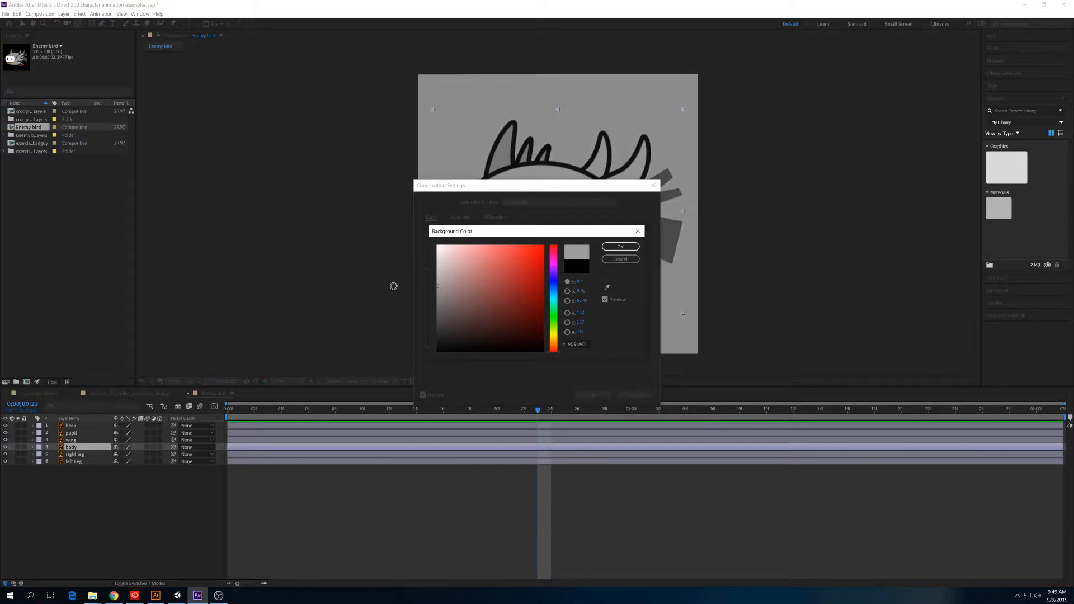
click(612, 249)
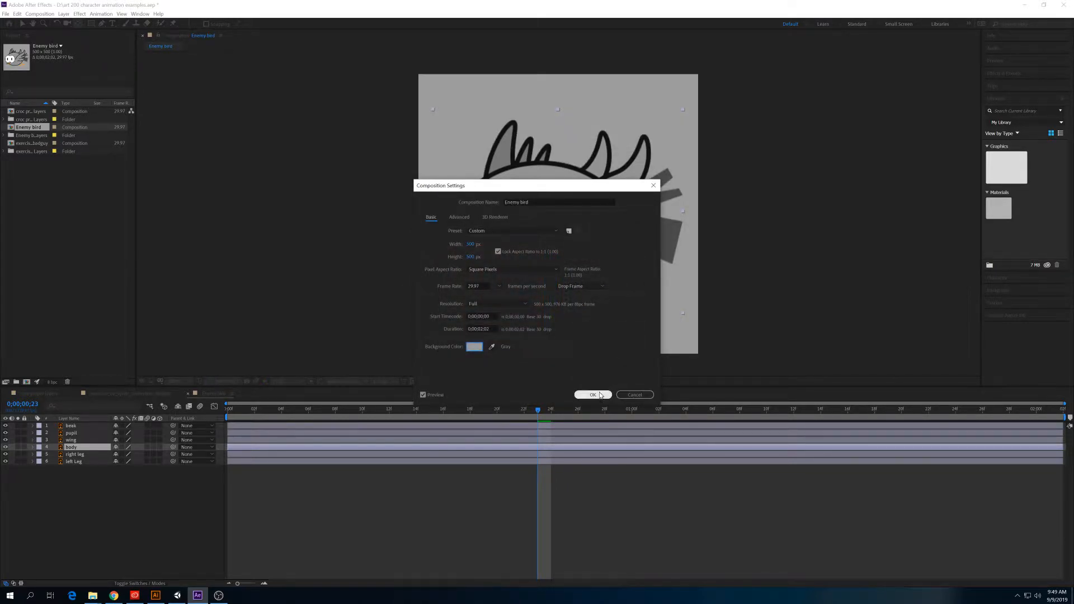
click(602, 395)
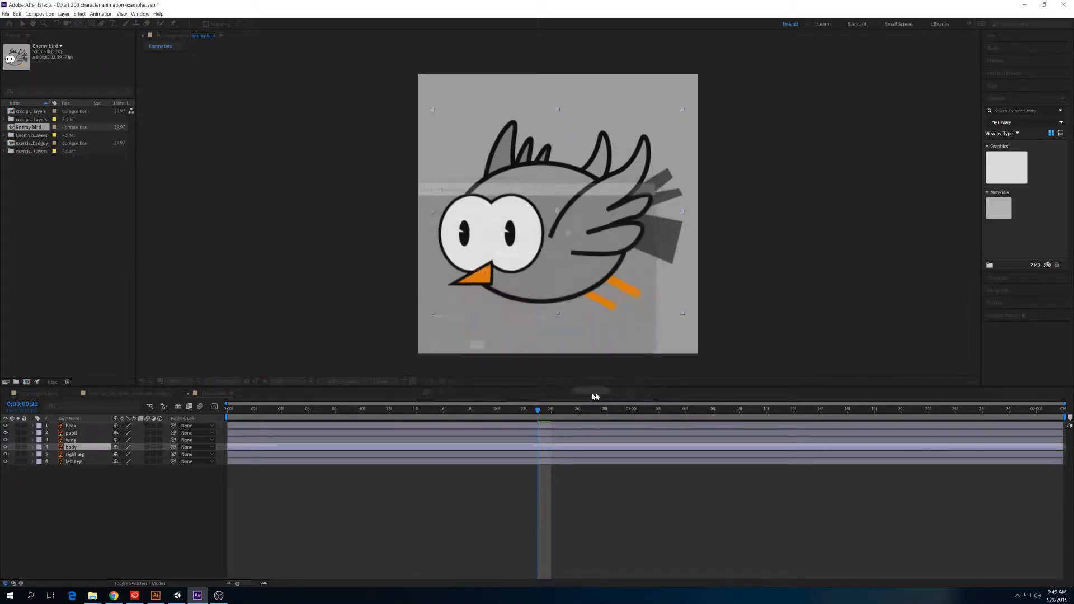
Hide and show the body layer repeatedly to inspect its outlines and feathers against the gray background.
click(5, 447)
click(6, 447)
click(6, 447)
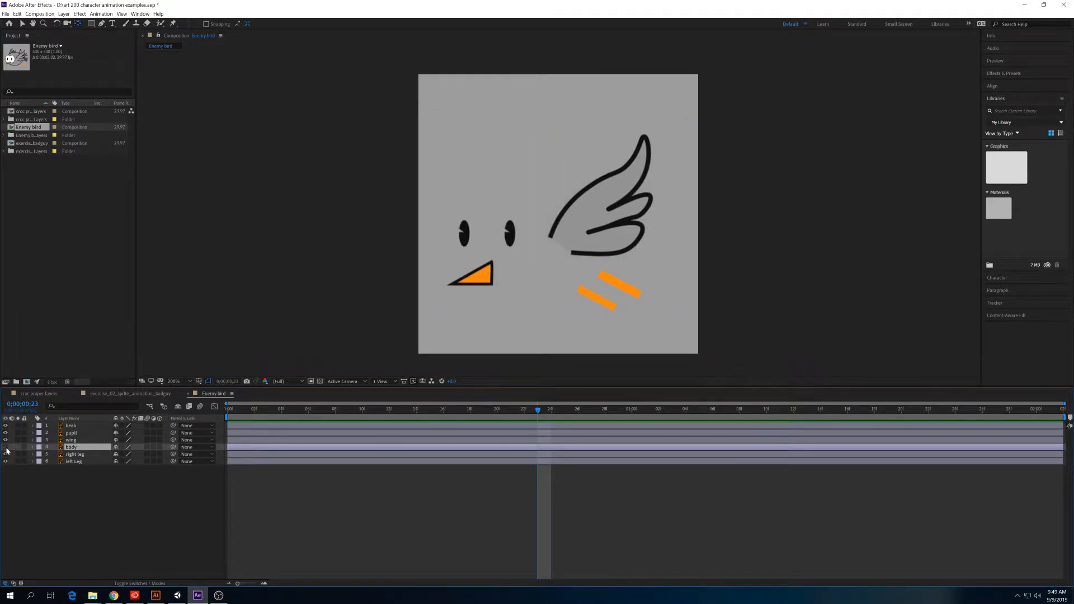
click(6, 447)
click(6, 447)
click(6, 448)
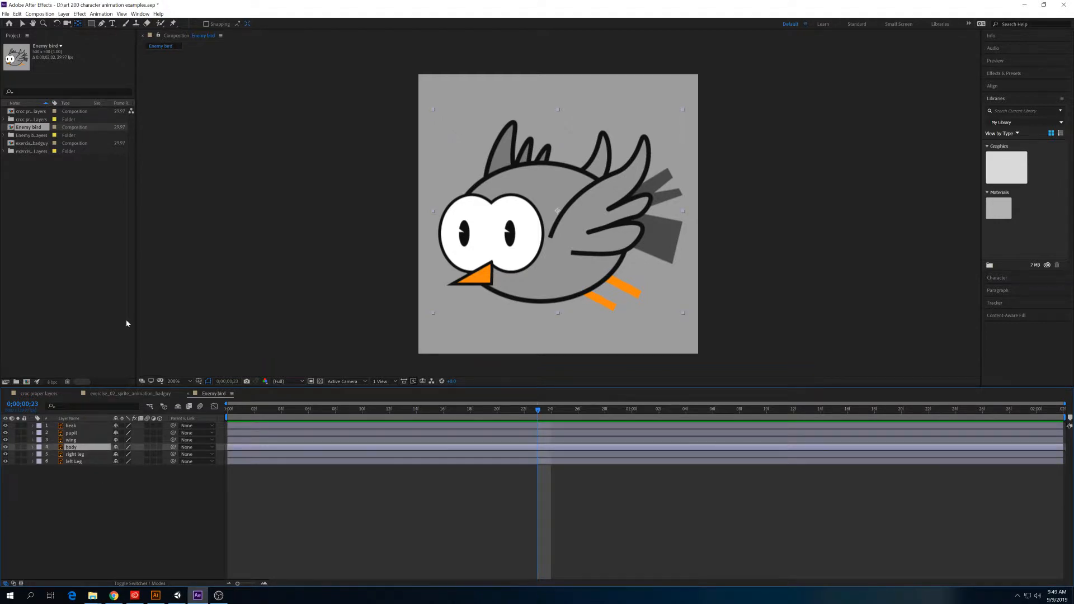
Draw a closed Pen mask on the body layer around the three feathers above the head, curving its lower edge along the body outline.
click(102, 24)
scroll(535, 151, up, 2)
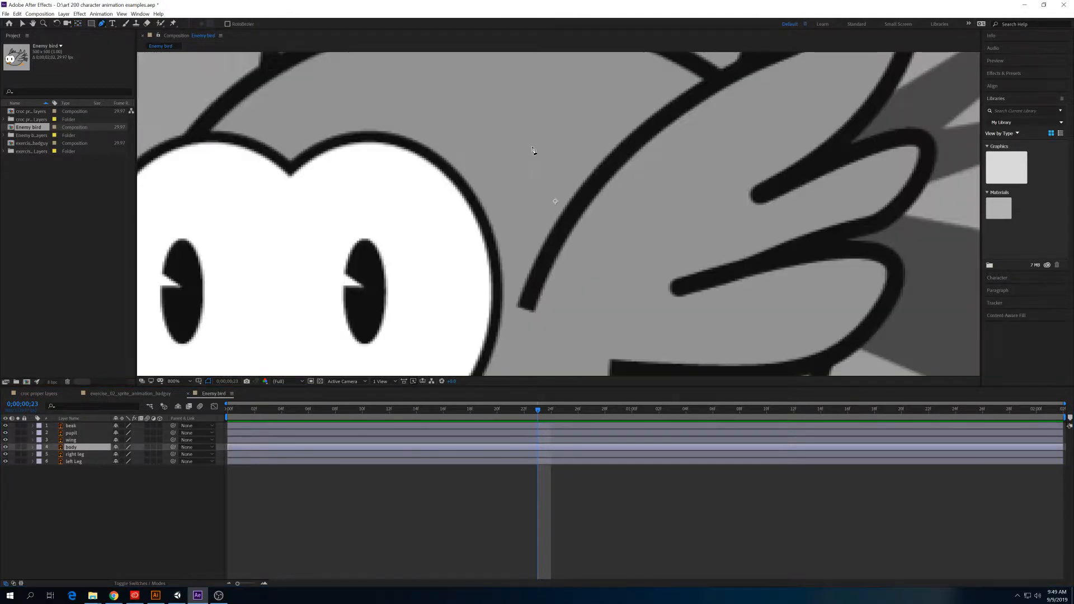
scroll(534, 151, down, 1)
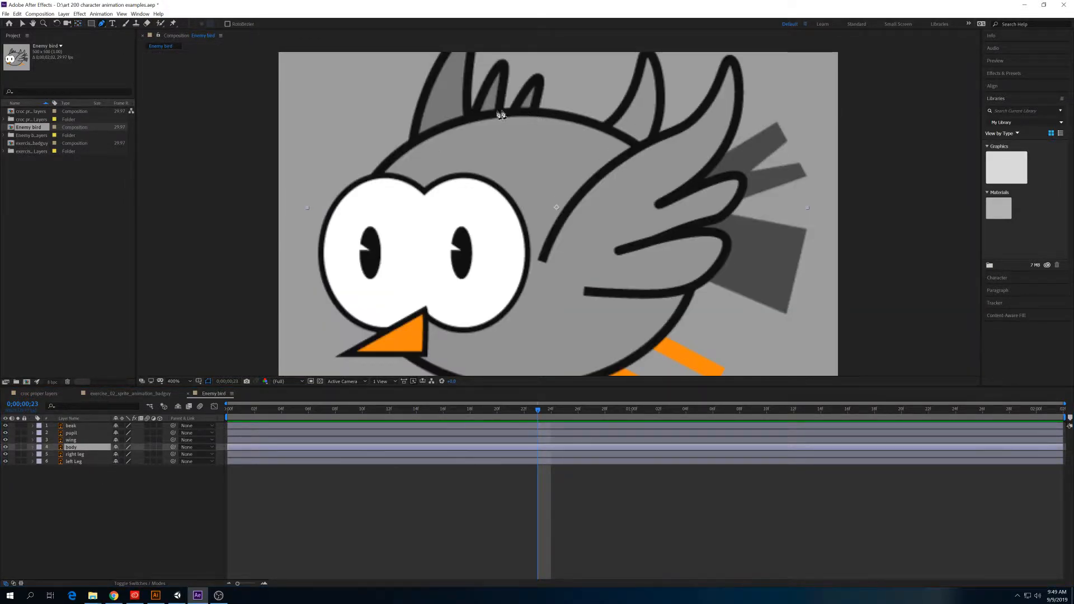
click(400, 146)
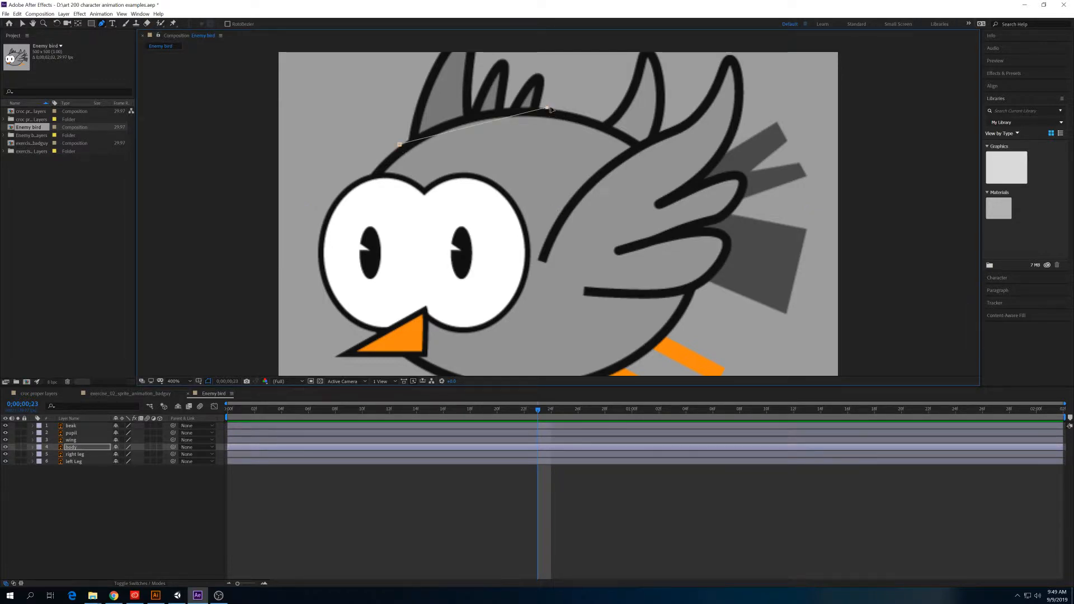
drag(548, 108, 632, 117)
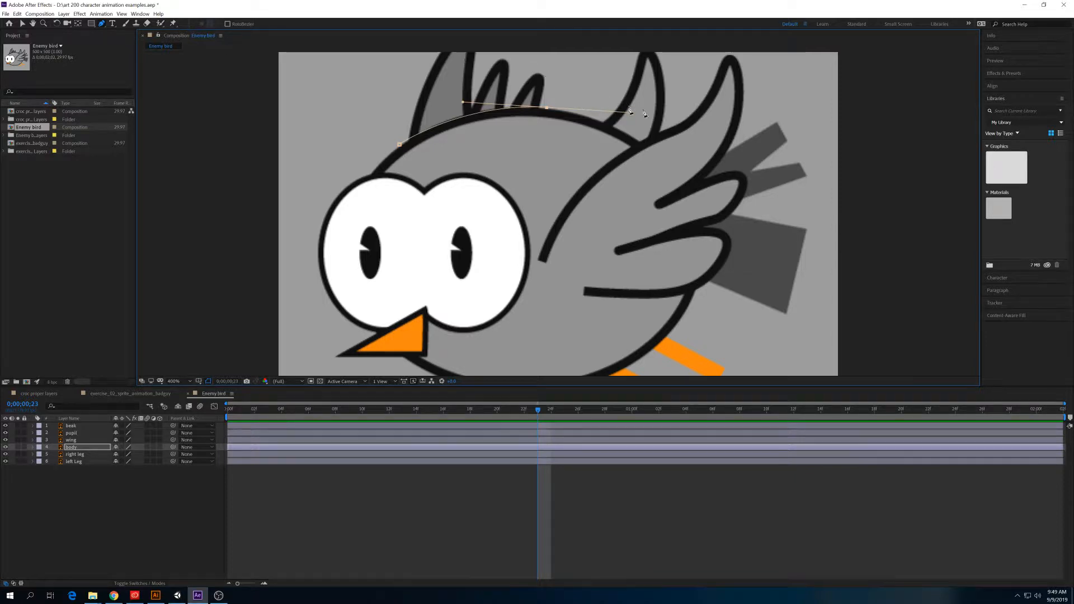
scroll(652, 116, up, 4)
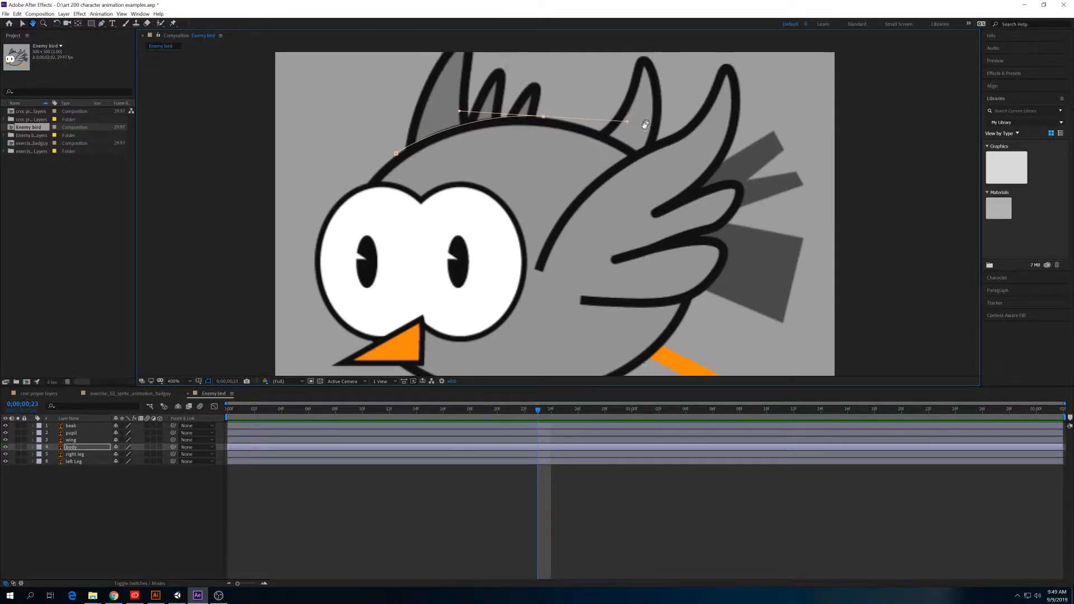
click(535, 138)
click(476, 103)
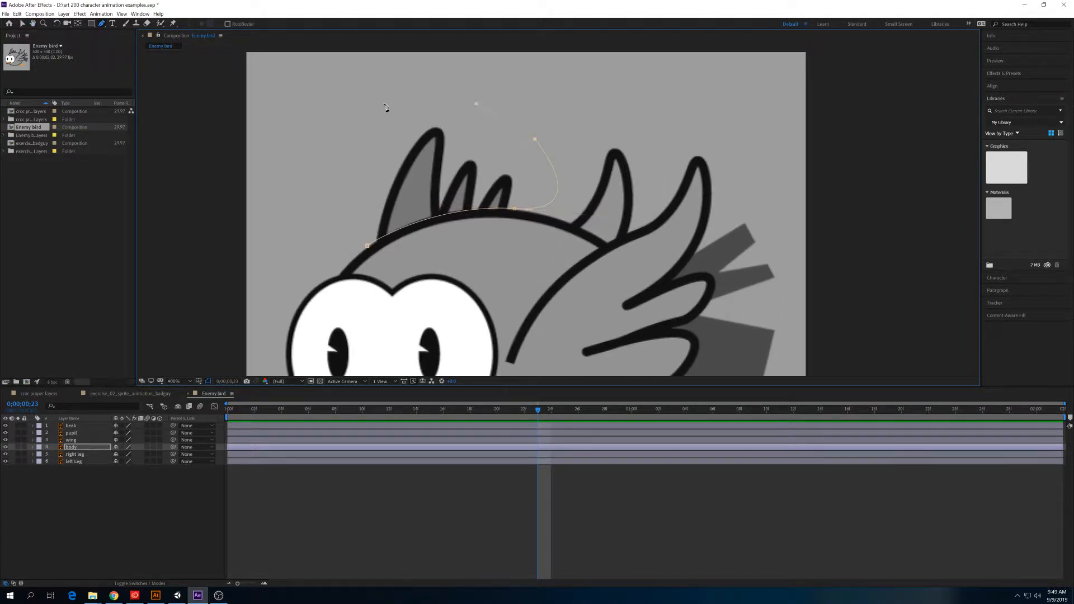
click(385, 103)
click(382, 139)
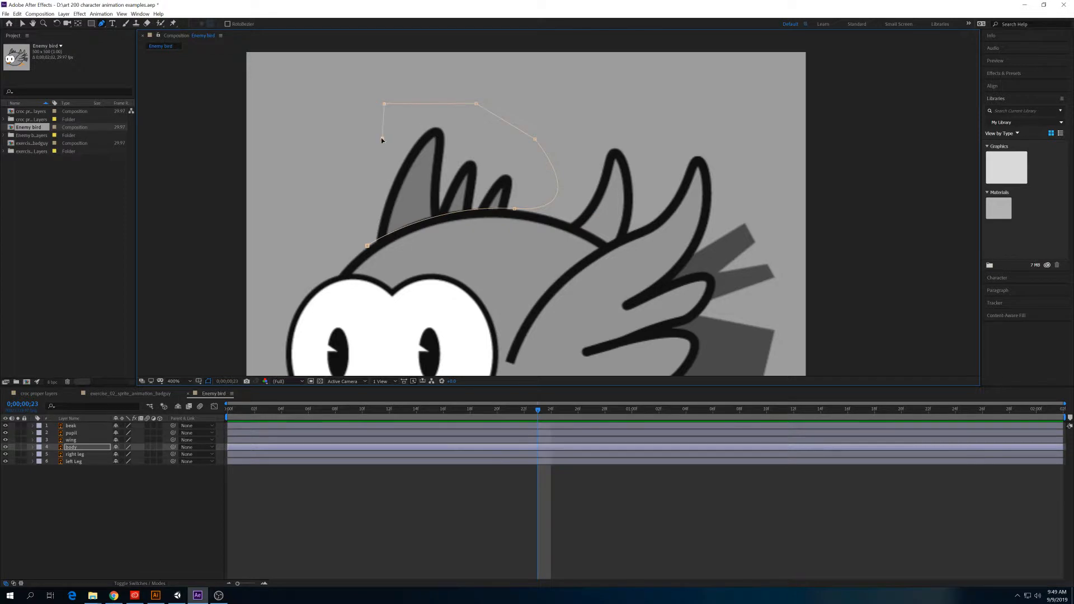
click(367, 246)
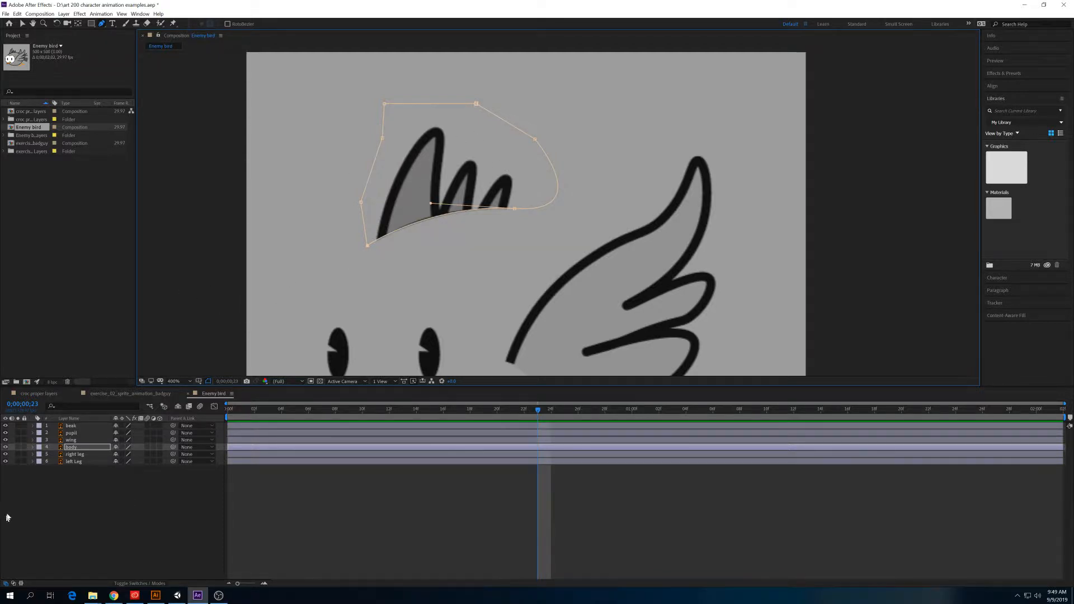
Rename the masked body layer as back wing.
click(76, 448)
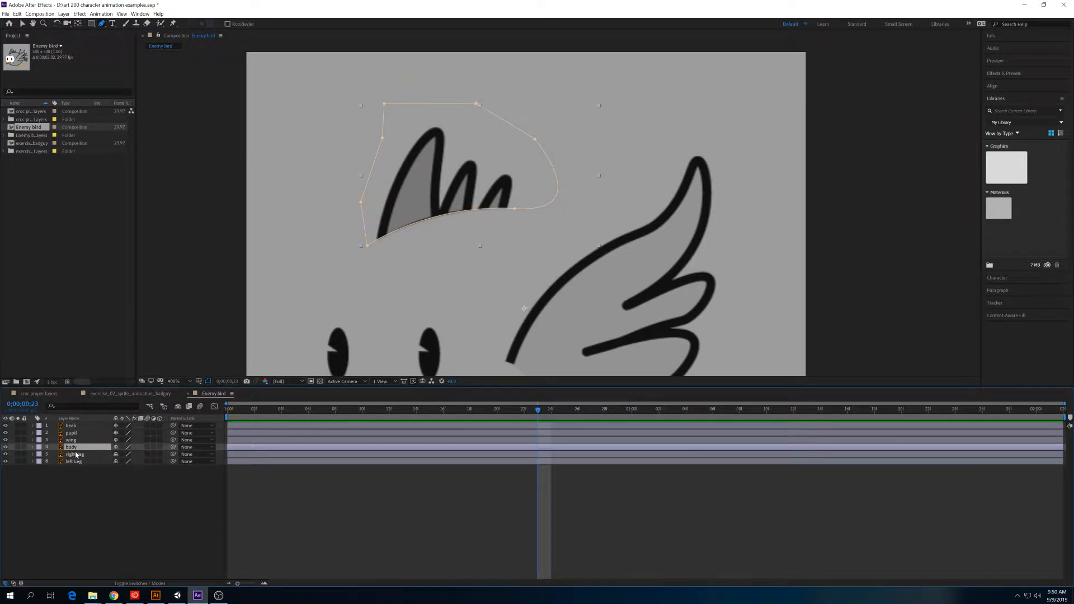
key(Return)
text(back wing)
click(63, 485)
Duplicate the back wing layer and invert Mask 1 on the lower copy.
click(71, 451)
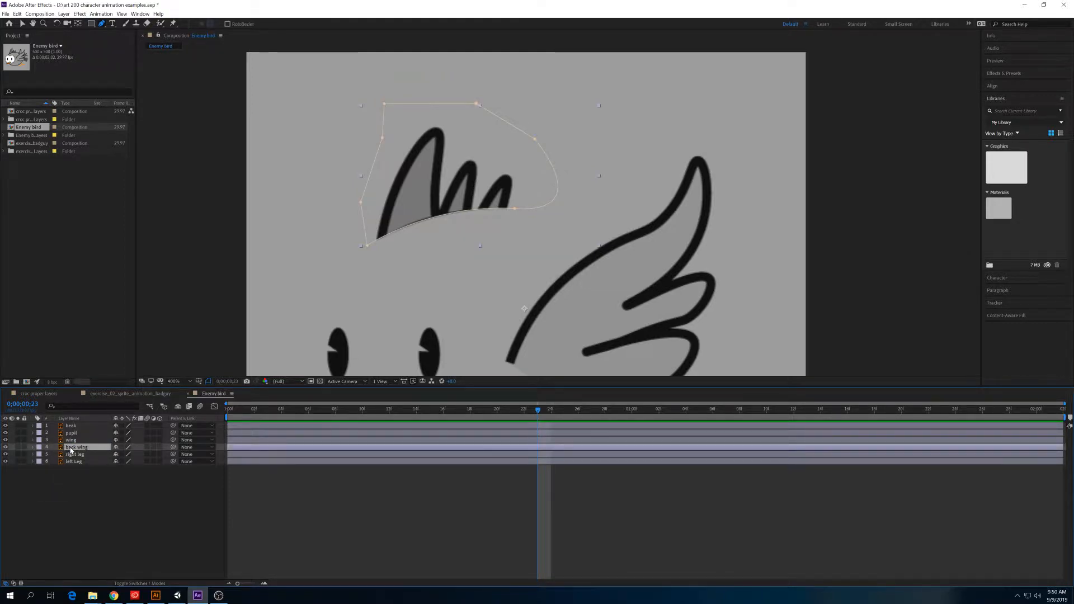
key(ctrl+d)
click(33, 455)
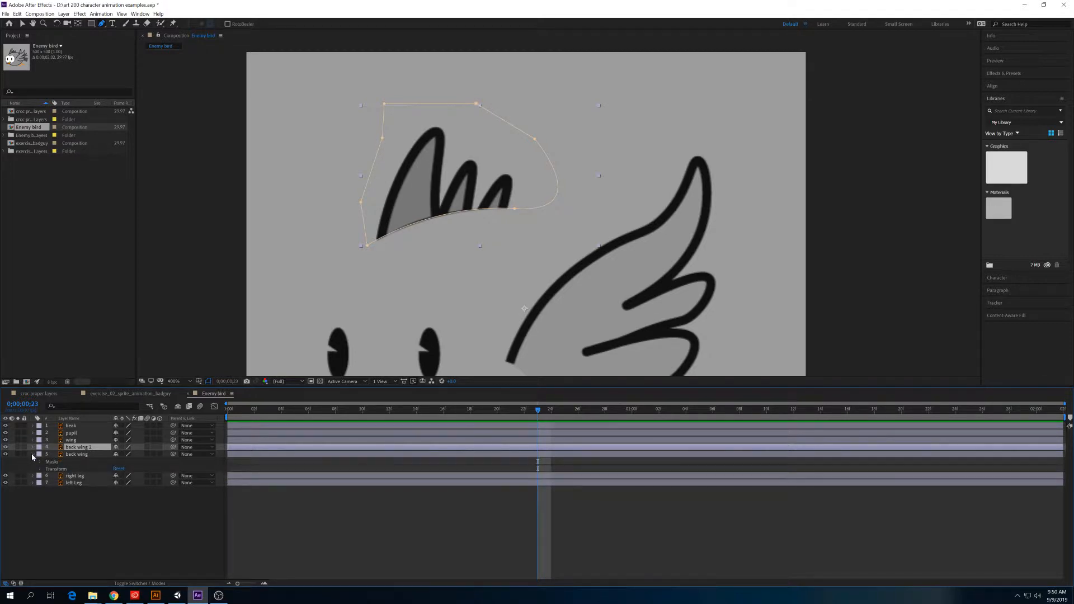
click(40, 462)
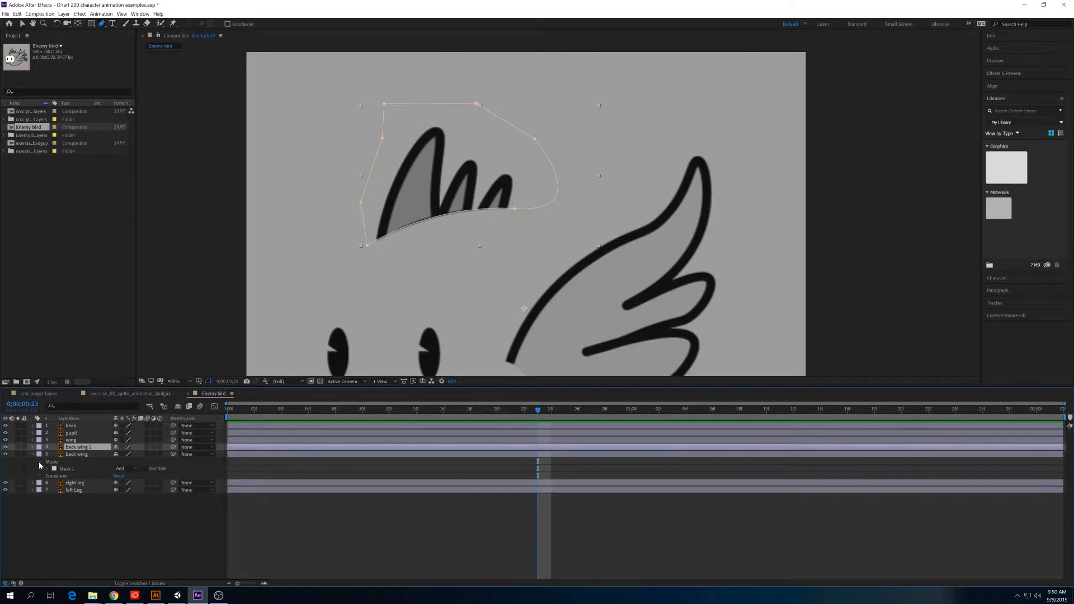
click(145, 469)
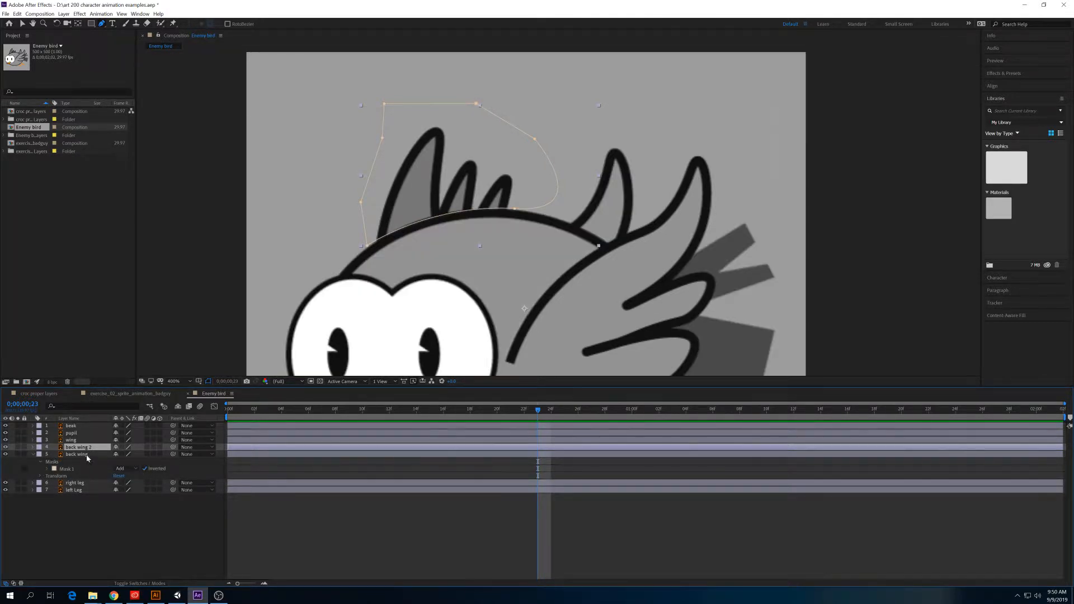
Rename the lower copy with the inverted mask as body and collapse its properties.
click(86, 454)
key(Return)
text(be)
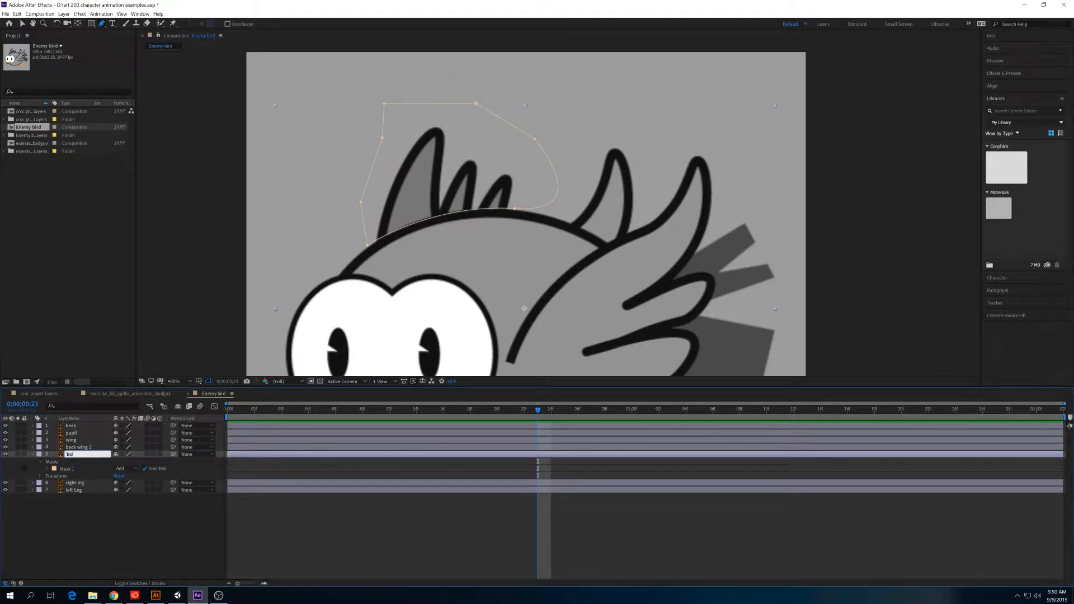
text(dy)
click(69, 522)
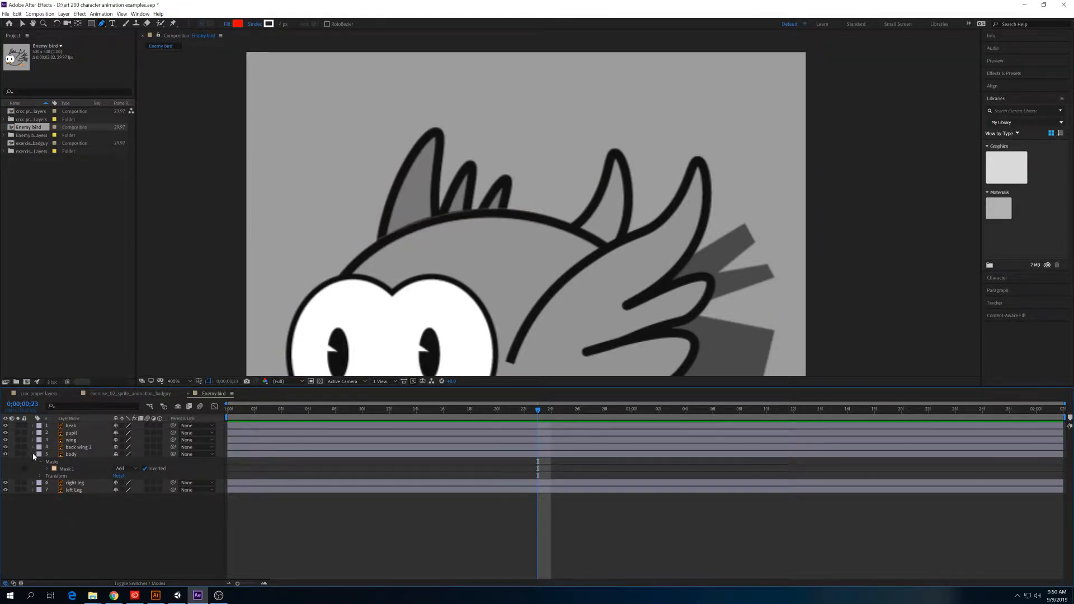
click(32, 455)
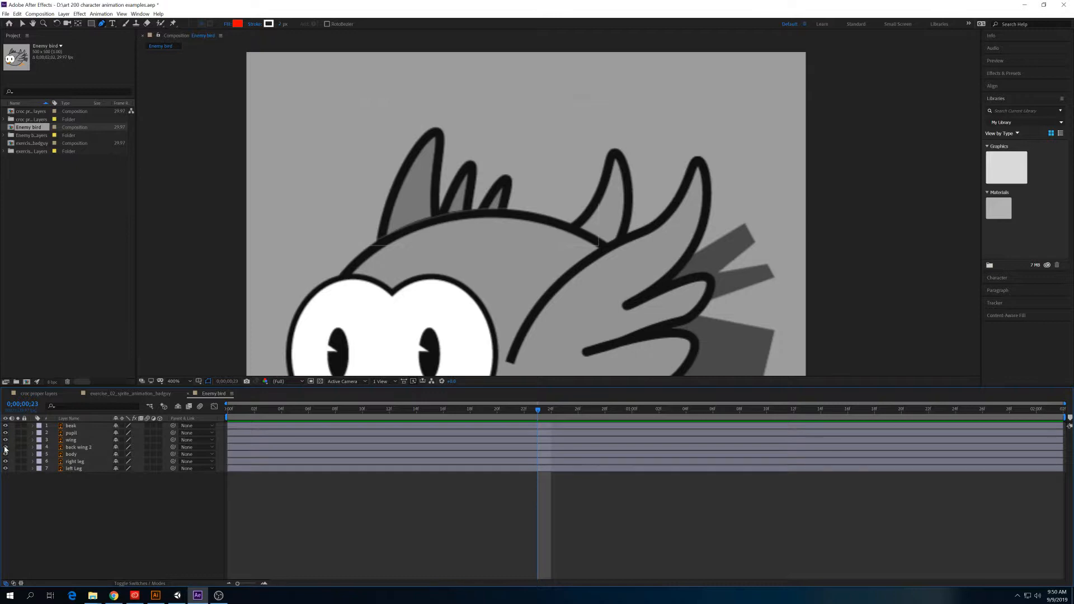
Toggle the visibility of the back wing 2 and body layers in turn and inspect the seam between them.
click(5, 447)
click(6, 447)
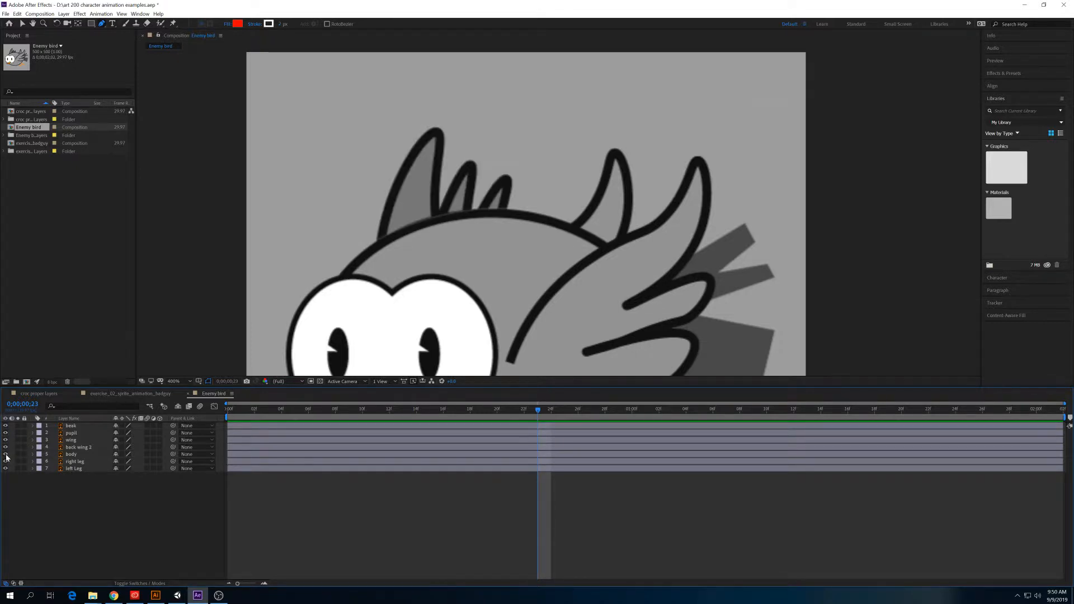
click(6, 455)
click(6, 456)
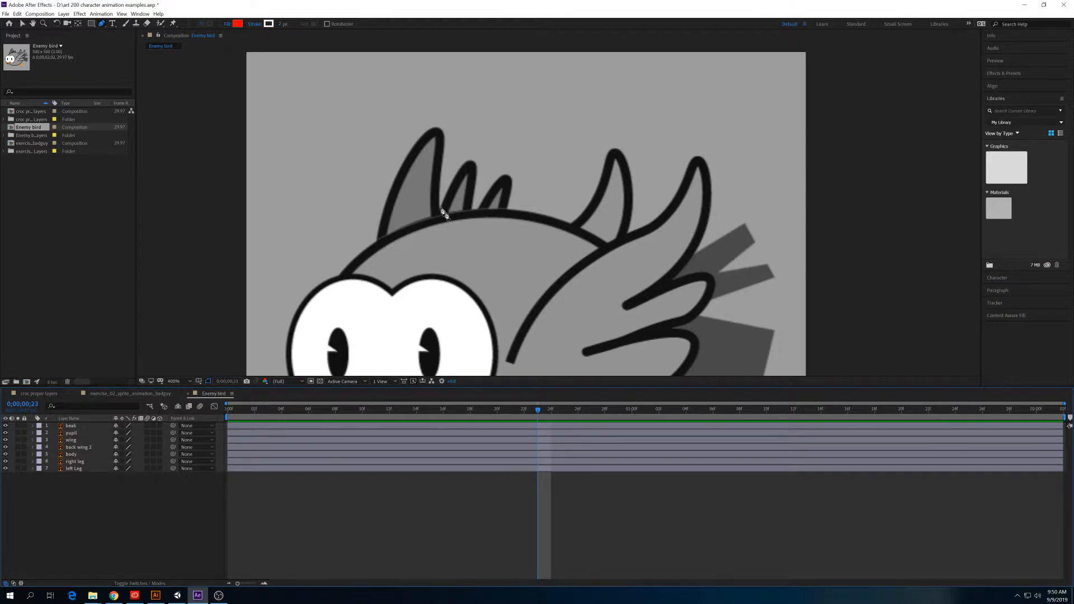
drag(393, 411, 565, 411)
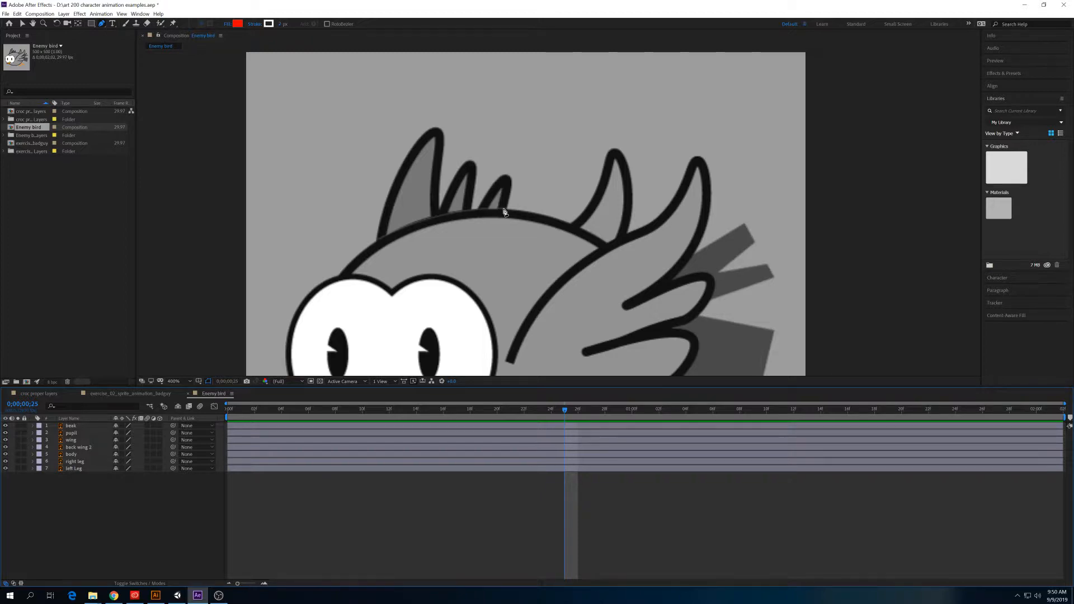
scroll(559, 279, down, 1)
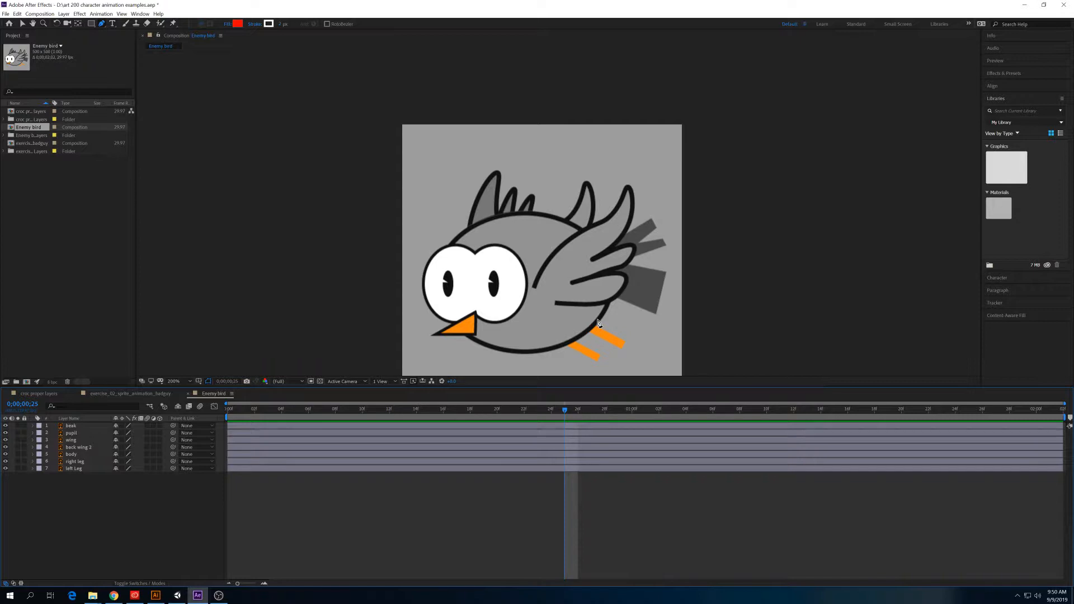
scroll(527, 244, up, 1)
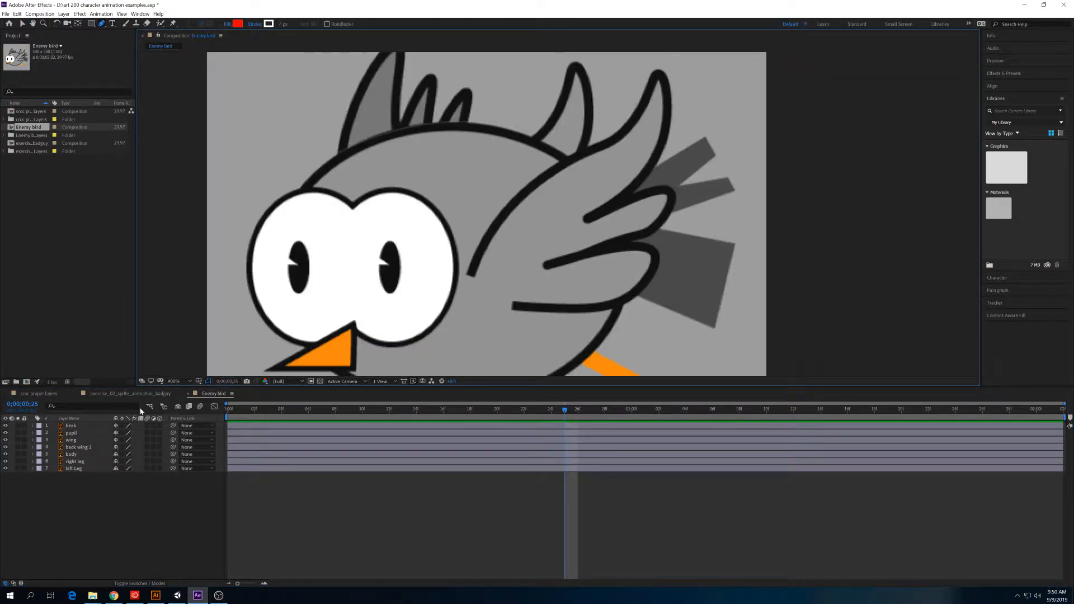
Select the mask path of the back wing 2 layer and nudge its vertex beside the smallest feather slightly down onto the body outline.
click(88, 449)
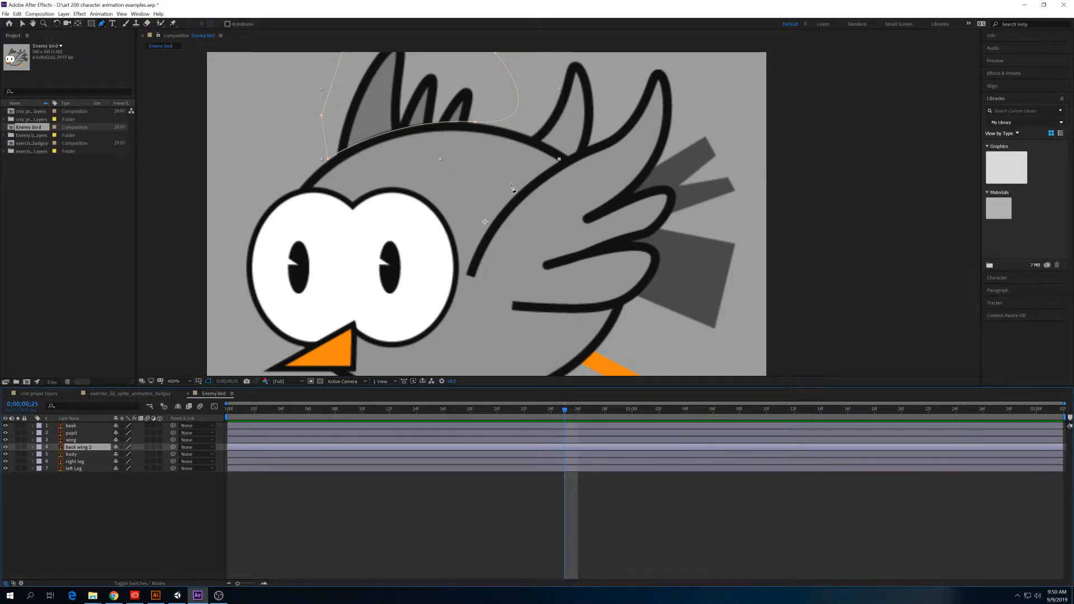
scroll(479, 134, up, 1)
scroll(478, 134, down, 1)
scroll(477, 130, up, 1)
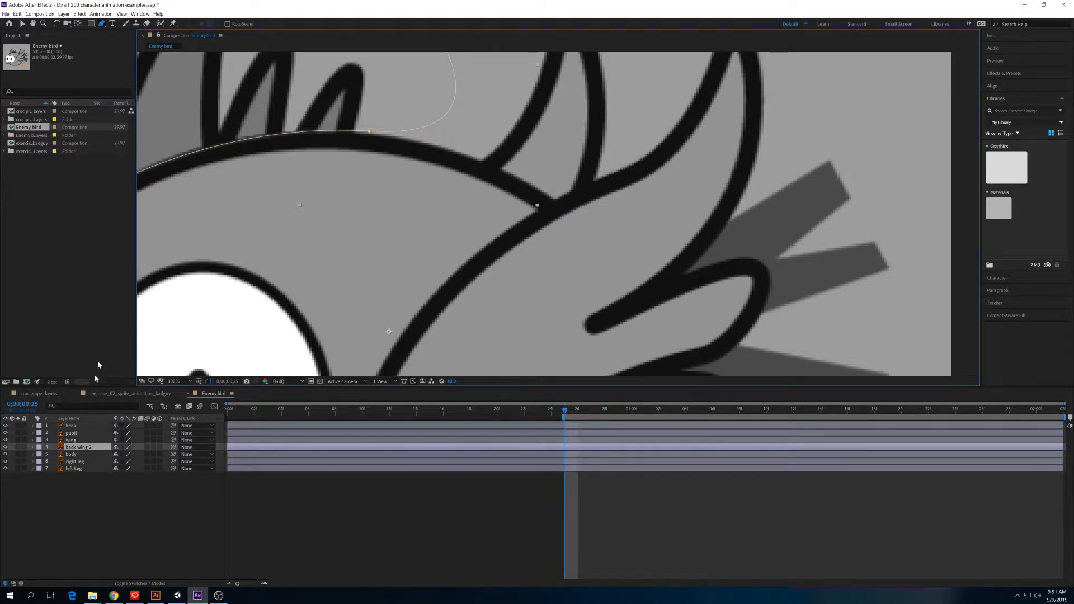
click(32, 447)
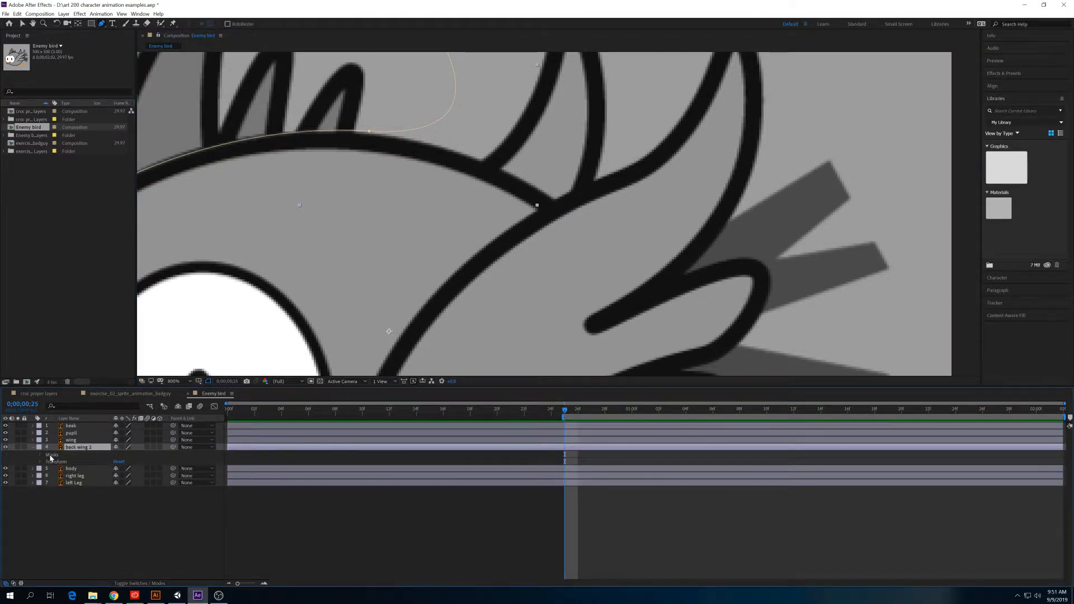
click(41, 454)
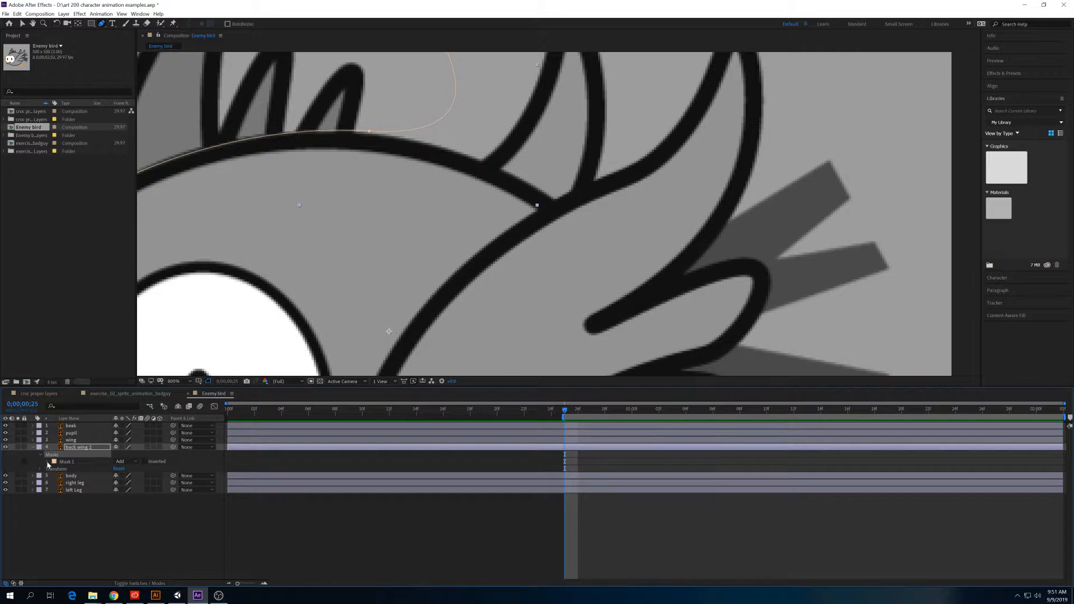
click(48, 462)
click(75, 469)
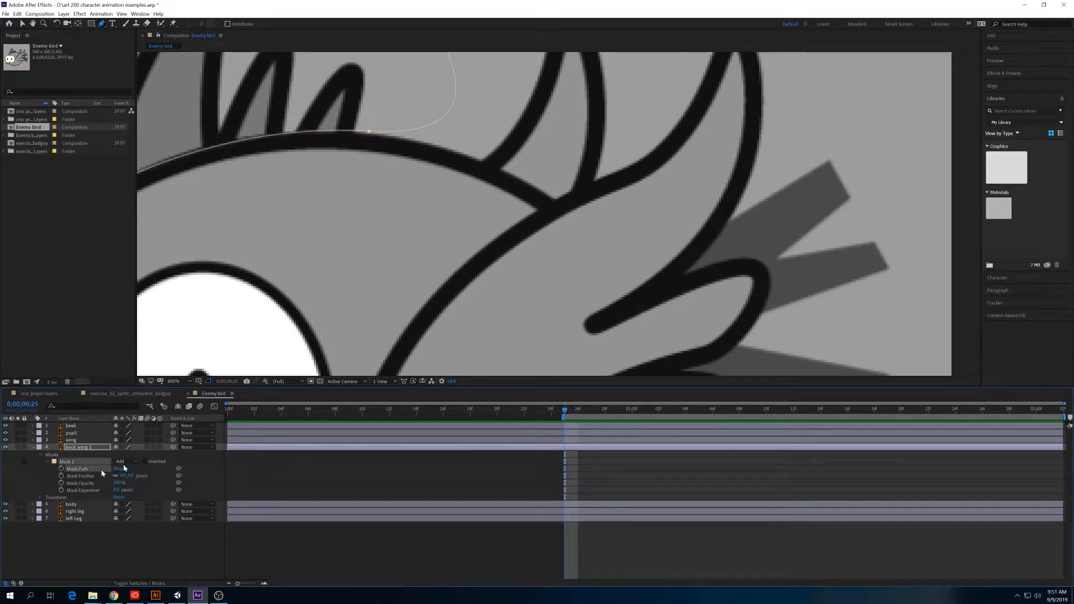
key(v)
click(369, 132)
drag(369, 134, 370, 135)
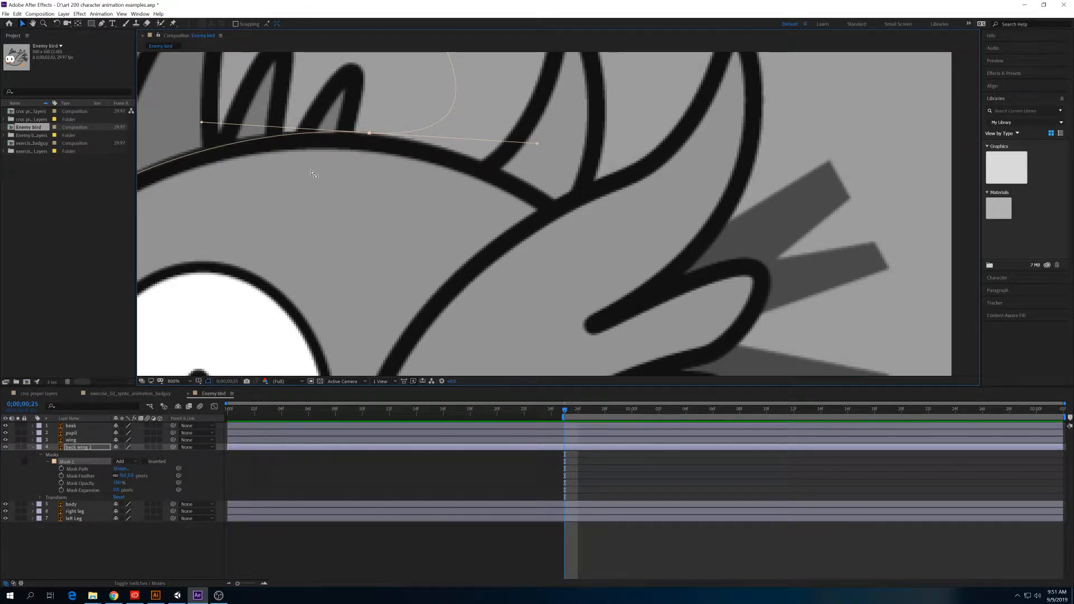
Move the mask's lower corner beside the largest feather inward and adjust the curve handle to follow the body outline.
drag(335, 179, 492, 227)
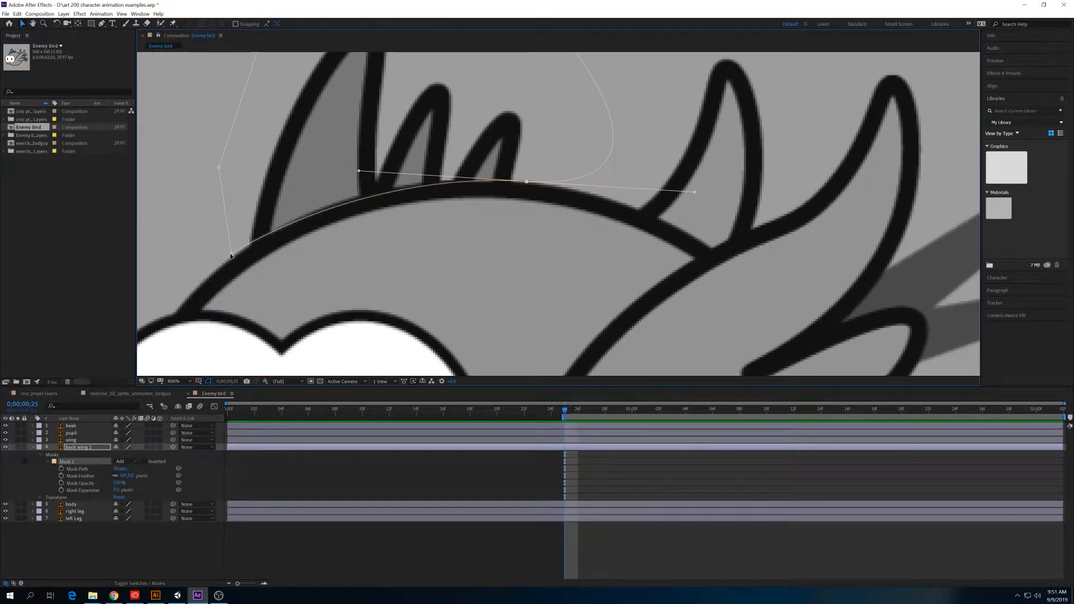
drag(232, 254, 241, 251)
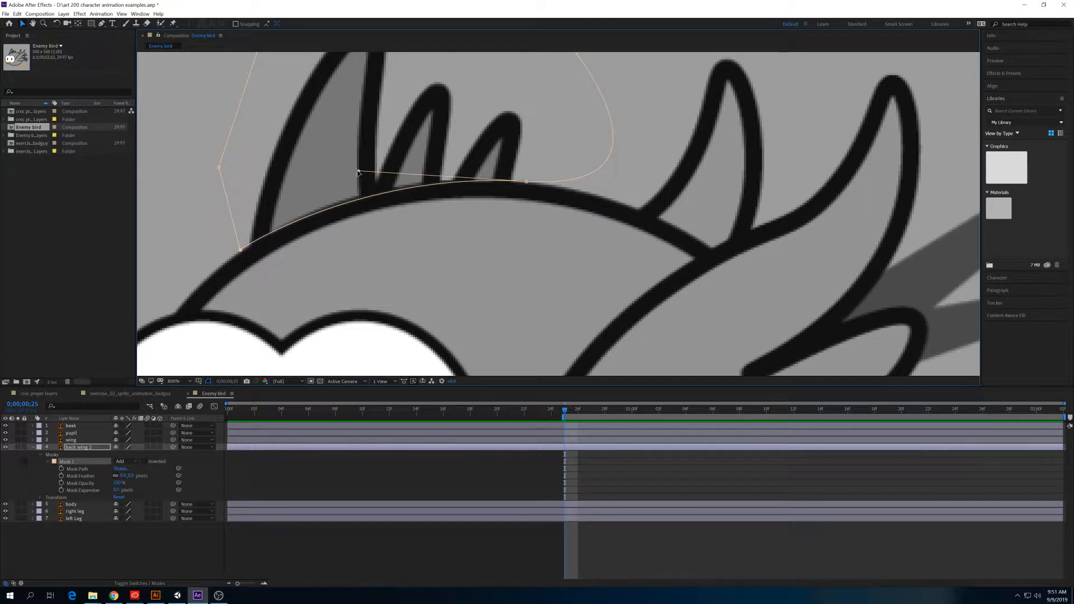
drag(358, 170, 360, 165)
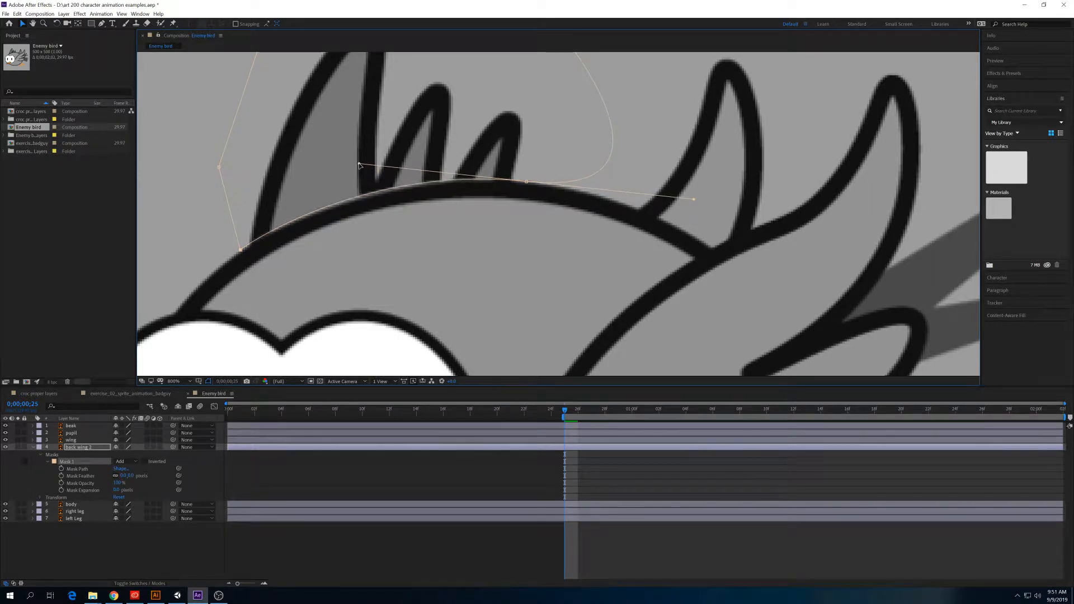
key(comma)
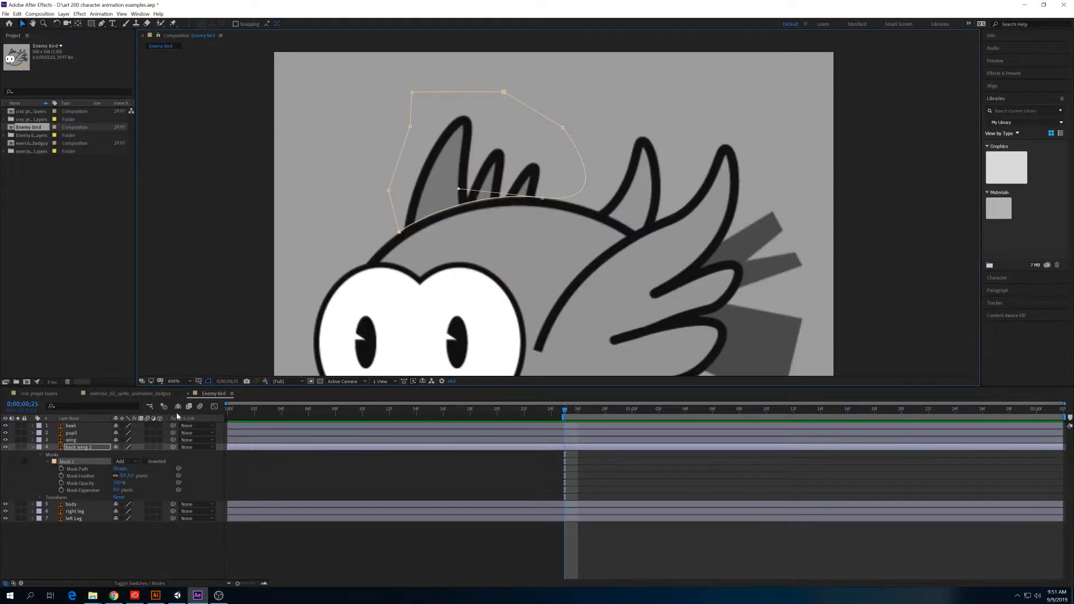
click(32, 447)
click(191, 495)
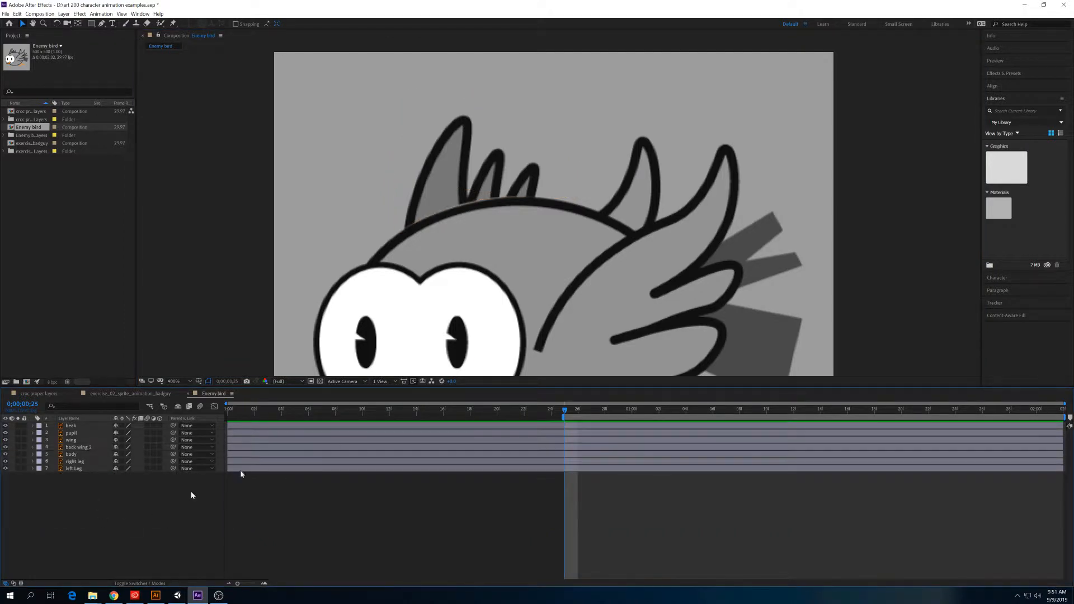
Extend the work area back to the start of the timeline and return the playhead to the first frame.
drag(563, 410, 281, 409)
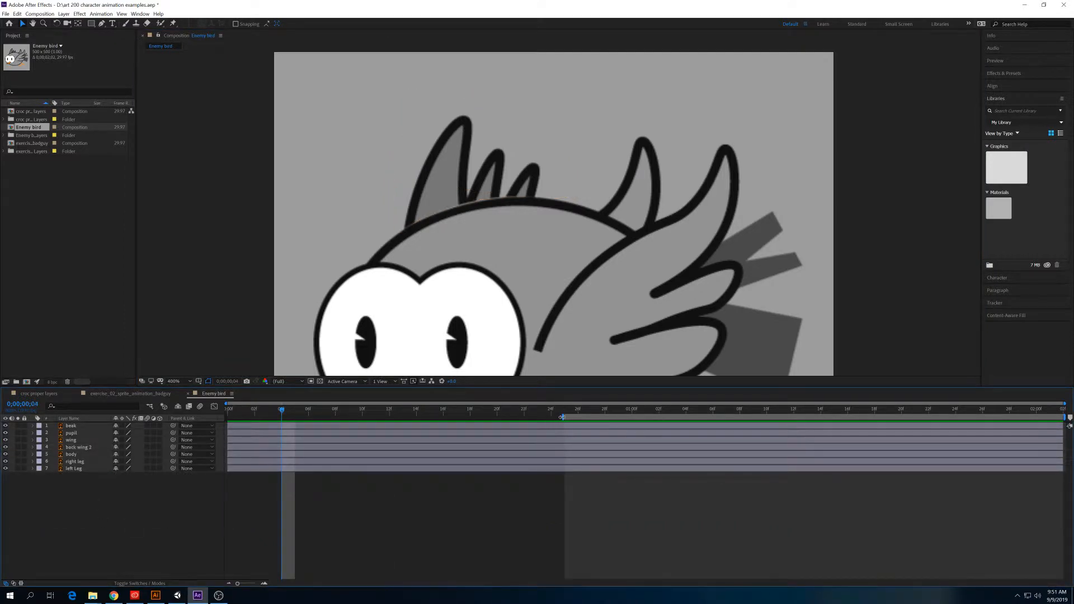
drag(563, 417, 195, 412)
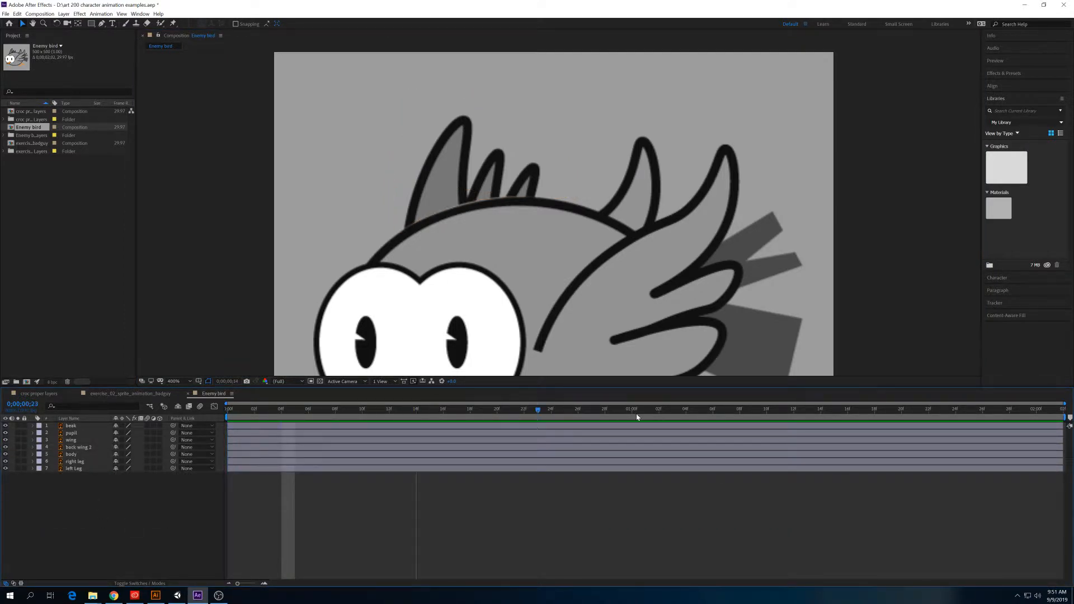
key(Home)
scroll(346, 324, down, 2)
scroll(371, 323, up, 1)
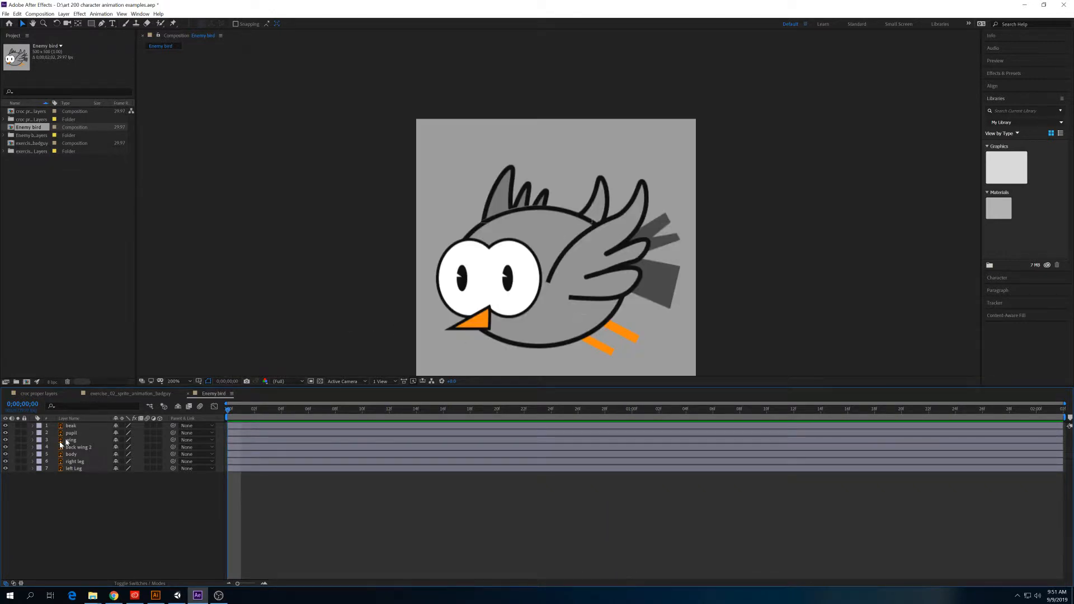
Move the anchor point of the back wing 2 layer to the base of the feathers on the body outline.
click(84, 454)
click(87, 461)
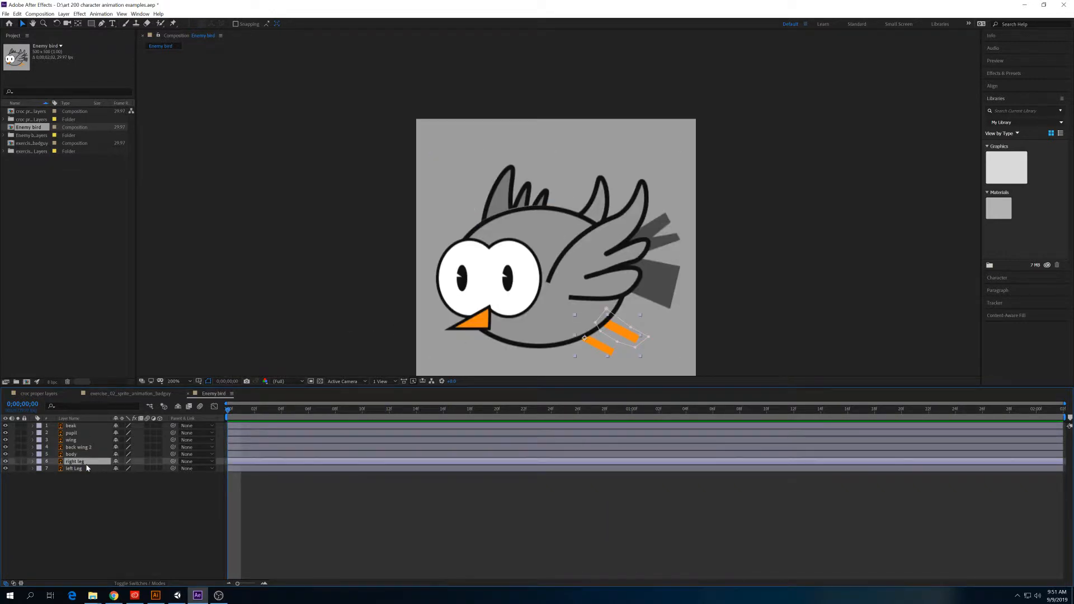
click(81, 448)
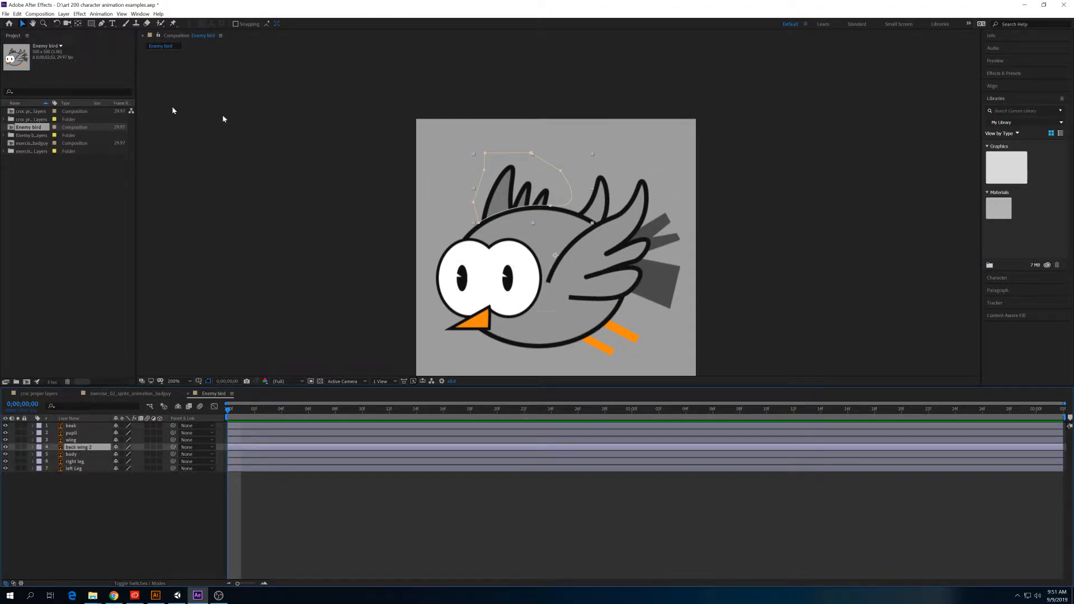
key(y)
drag(556, 256, 511, 211)
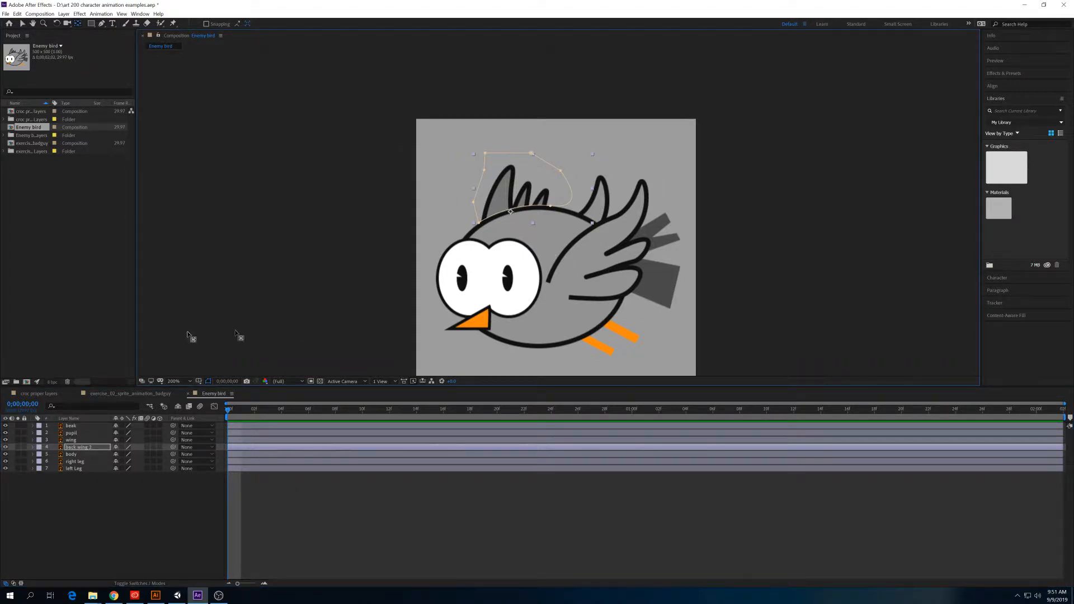
Move the anchor point of the body layer slightly down toward the rear edge of the bird's eyes.
click(72, 454)
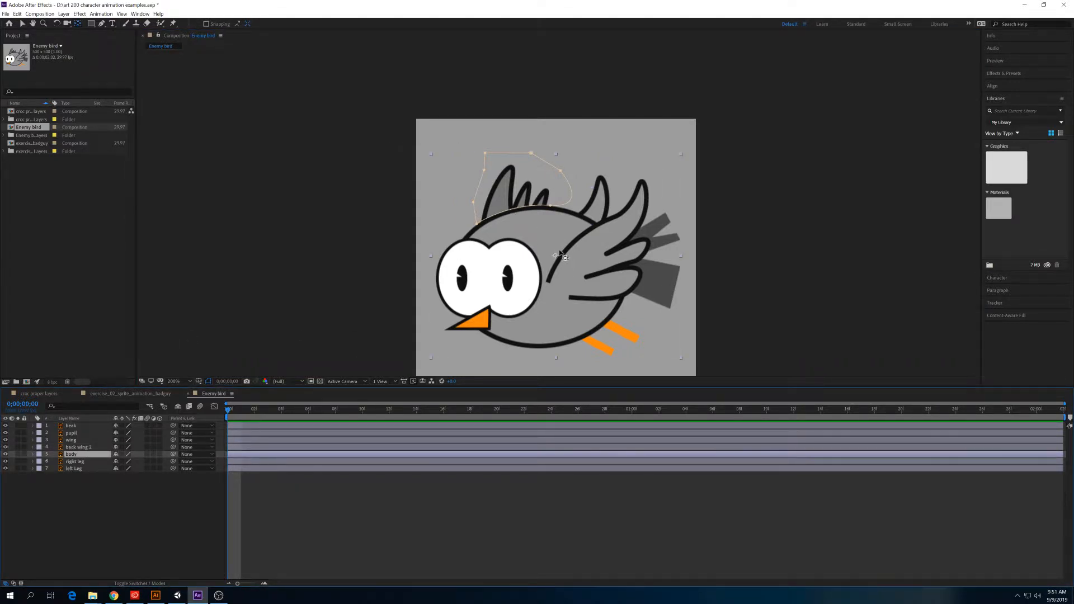
drag(558, 258, 542, 277)
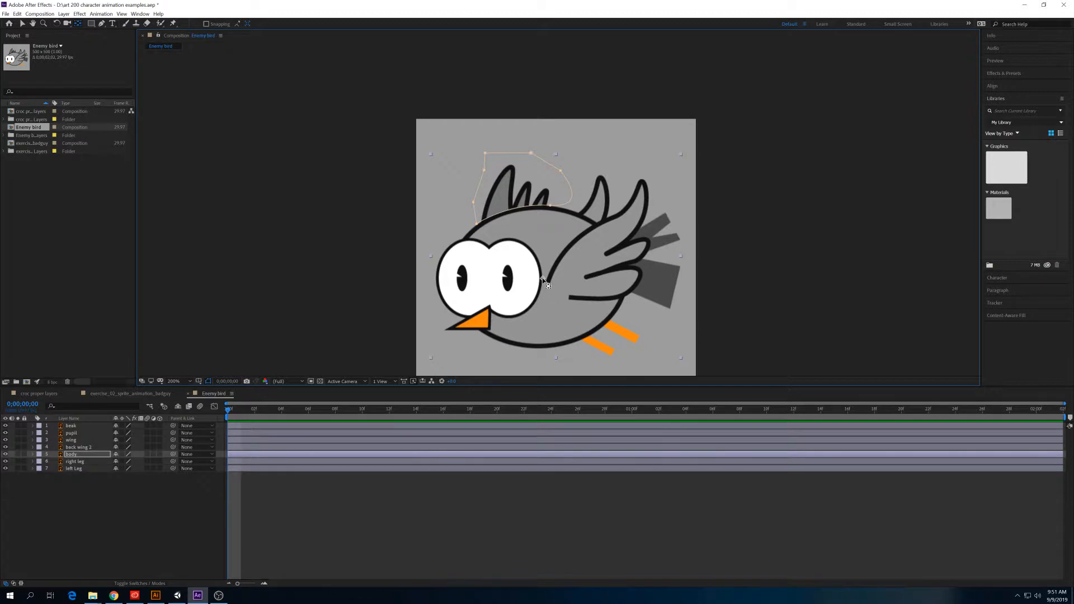
drag(542, 278, 542, 278)
Check the pupil and beak anchor points, and place the wing layer's anchor point at the wing's root on the body.
click(79, 433)
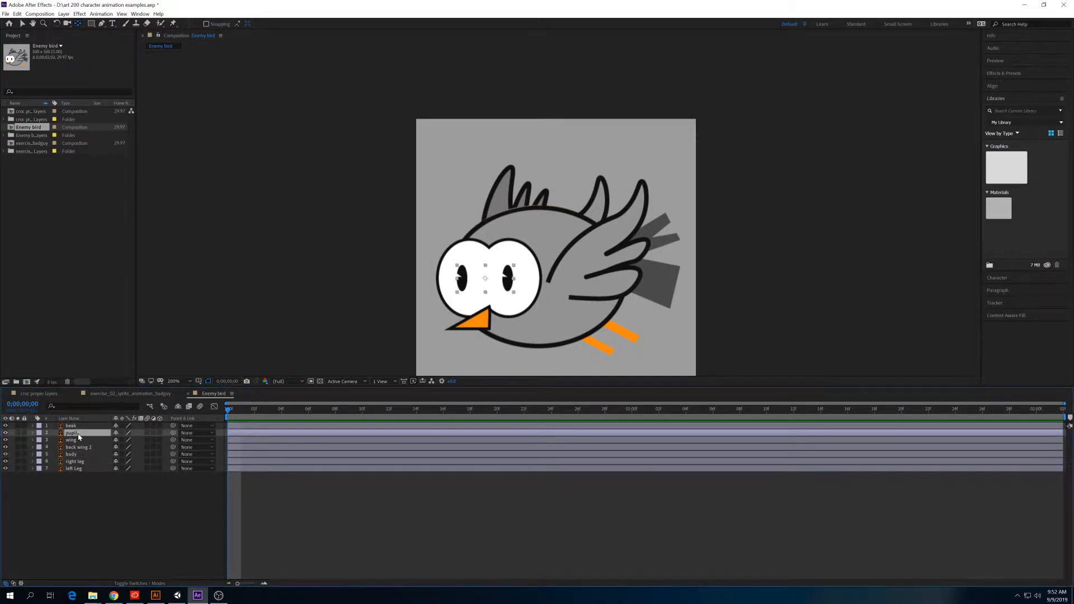
click(77, 426)
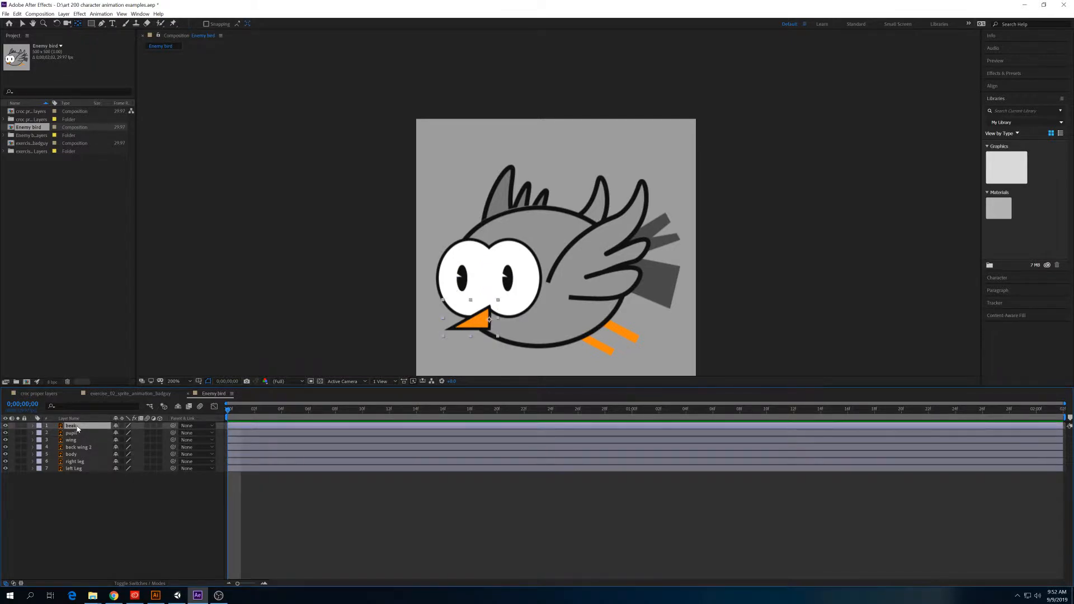
click(79, 435)
click(79, 441)
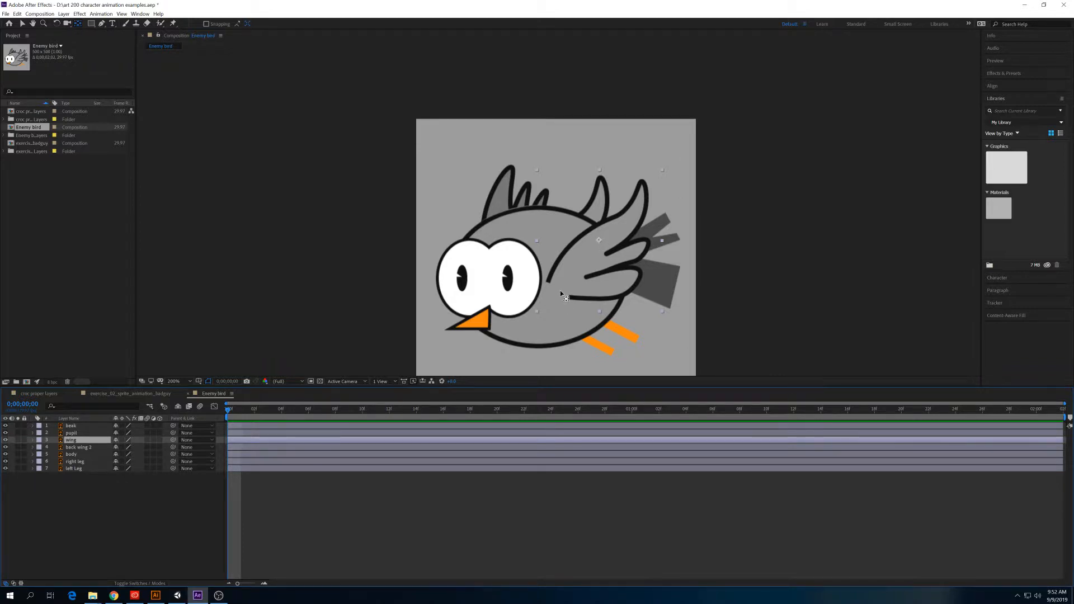
drag(598, 240, 594, 248)
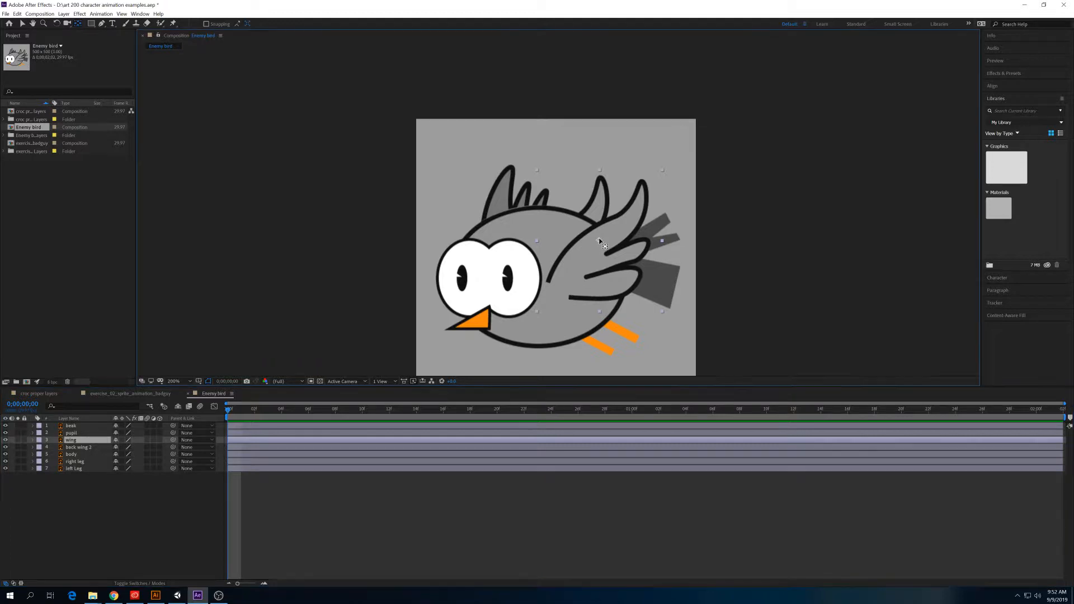
drag(560, 284, 559, 287)
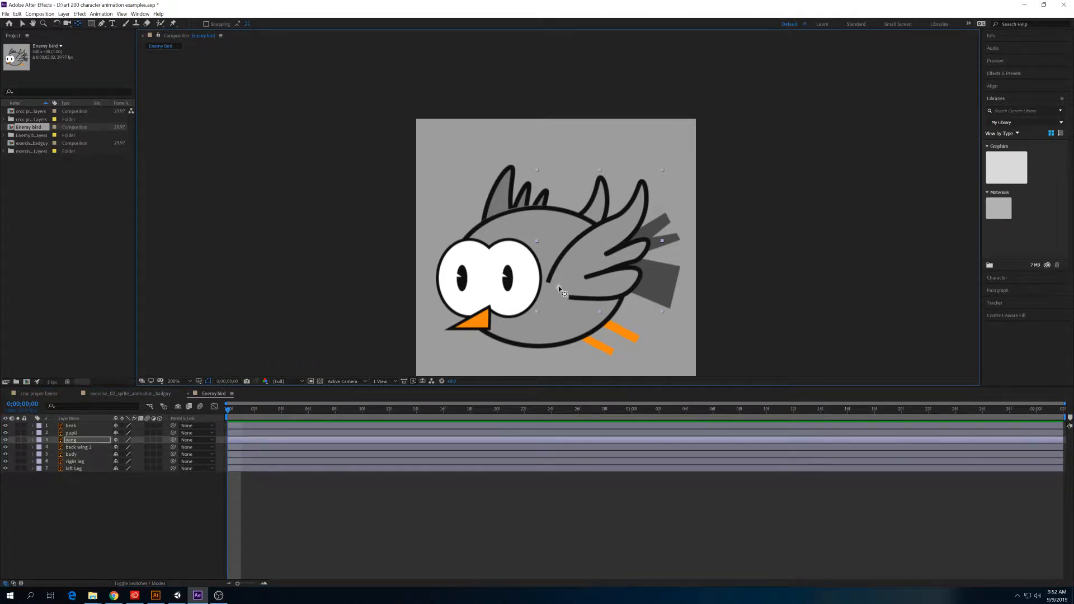
key(space)
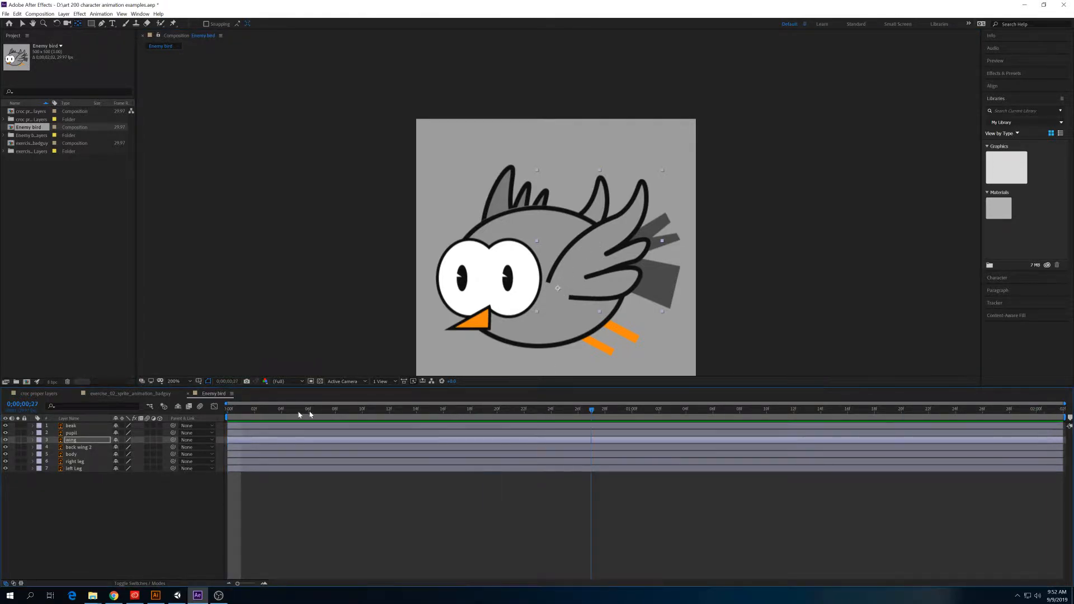
key(space)
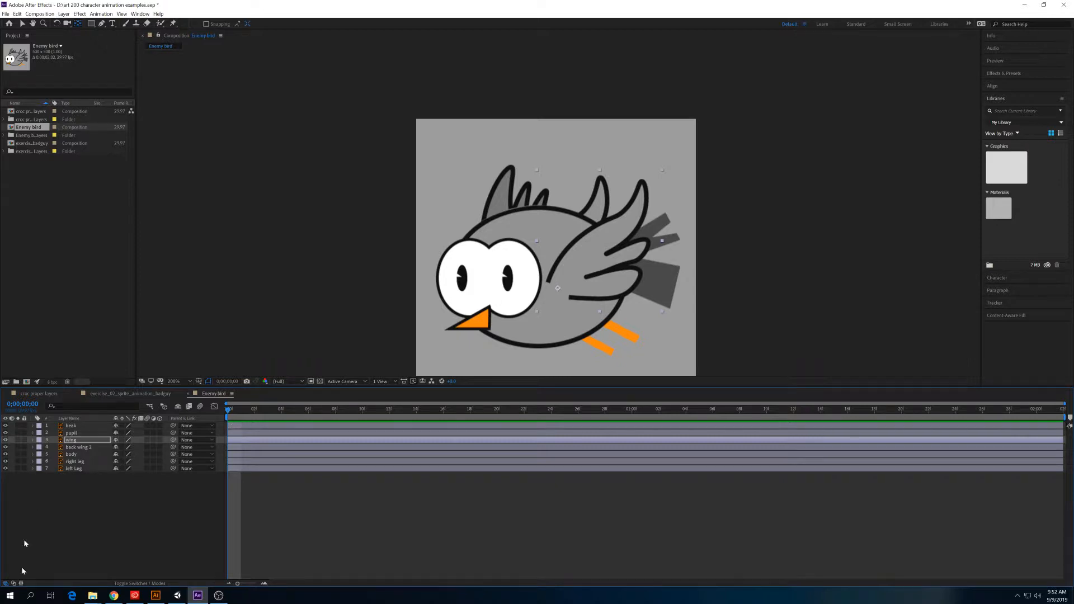
Switch to Chrome, search Google for "heirarchy", and return to After Effects.
click(114, 596)
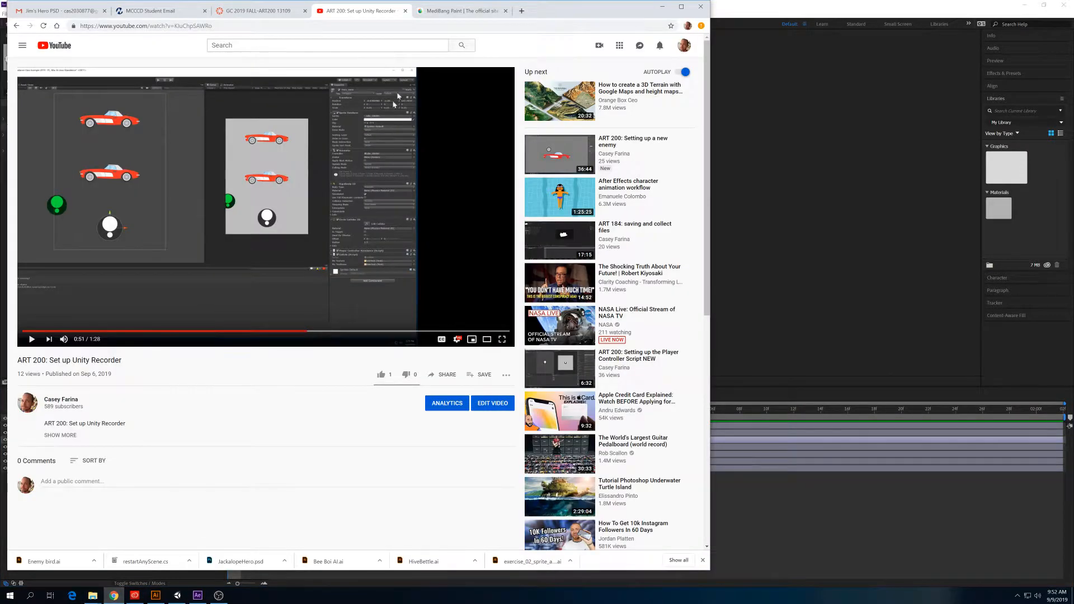
click(456, 11)
click(436, 26)
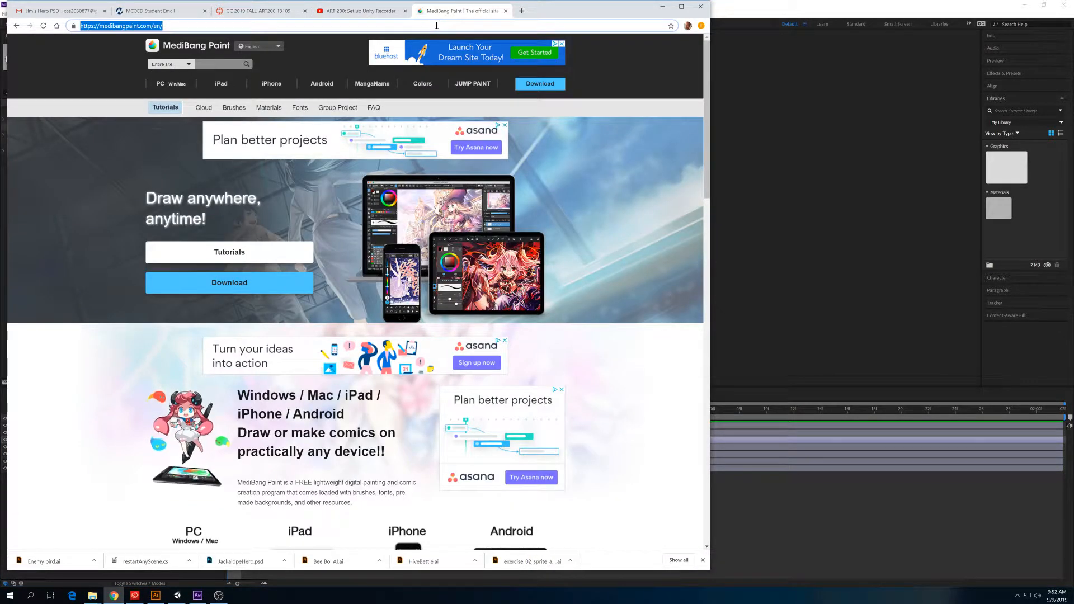
text(heirarchy)
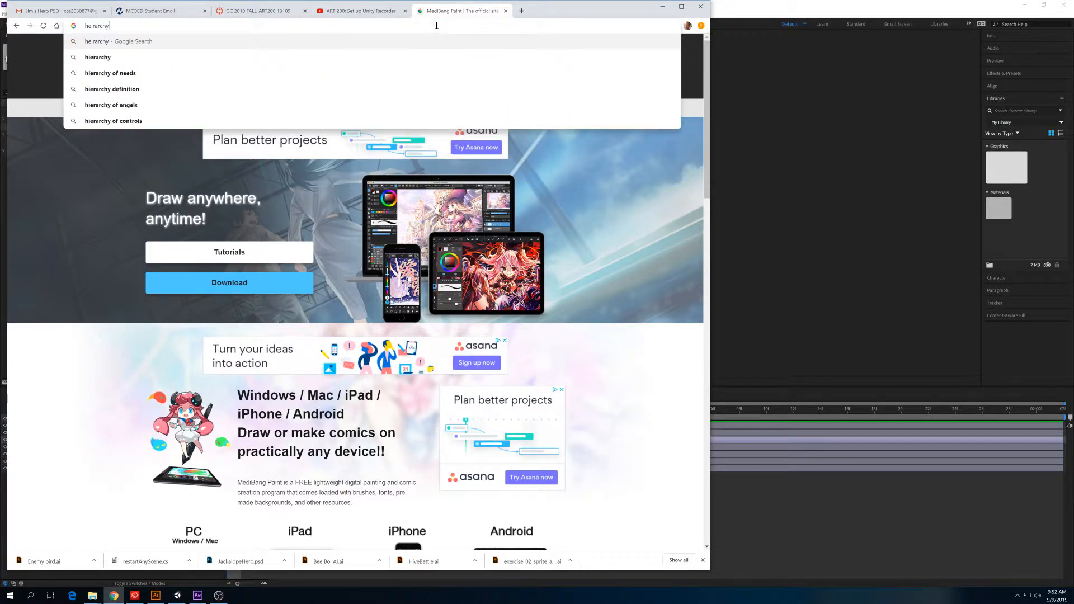
key(Return)
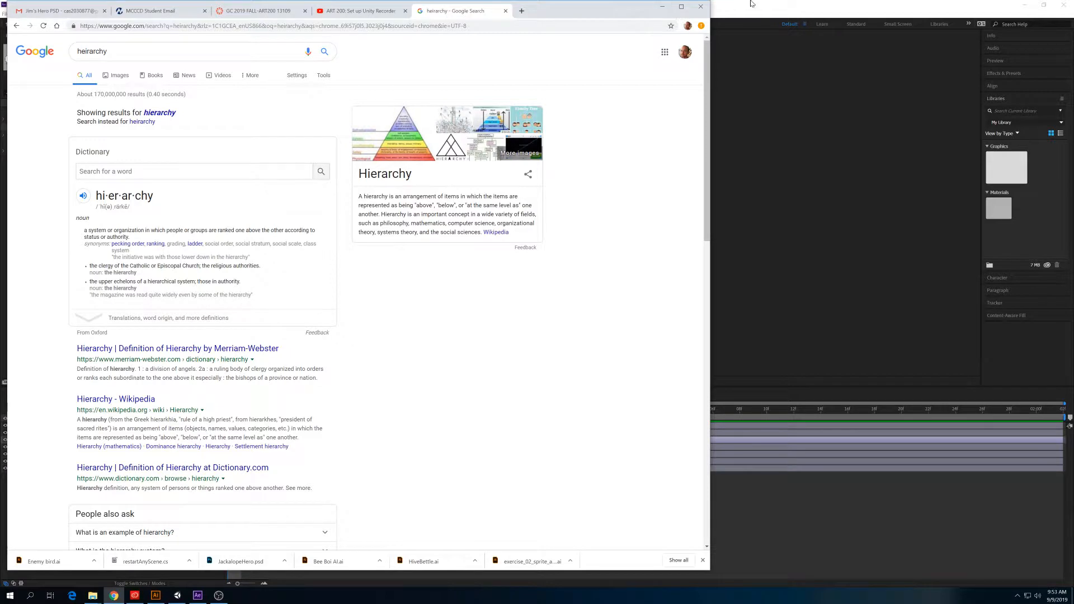
click(662, 7)
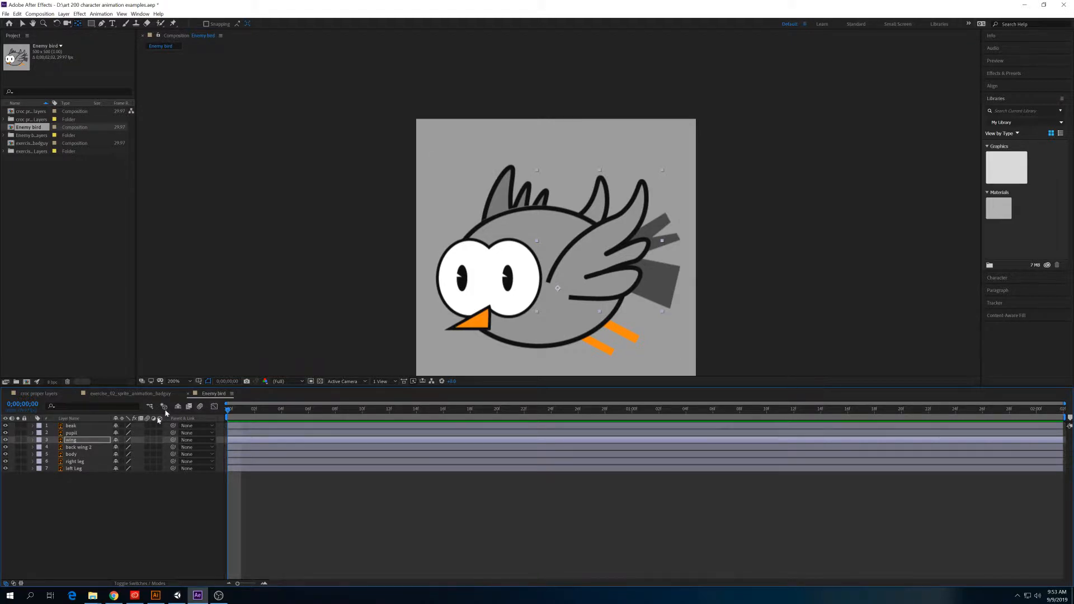
Test the body layer's Rotation property and undo the rotation.
click(93, 483)
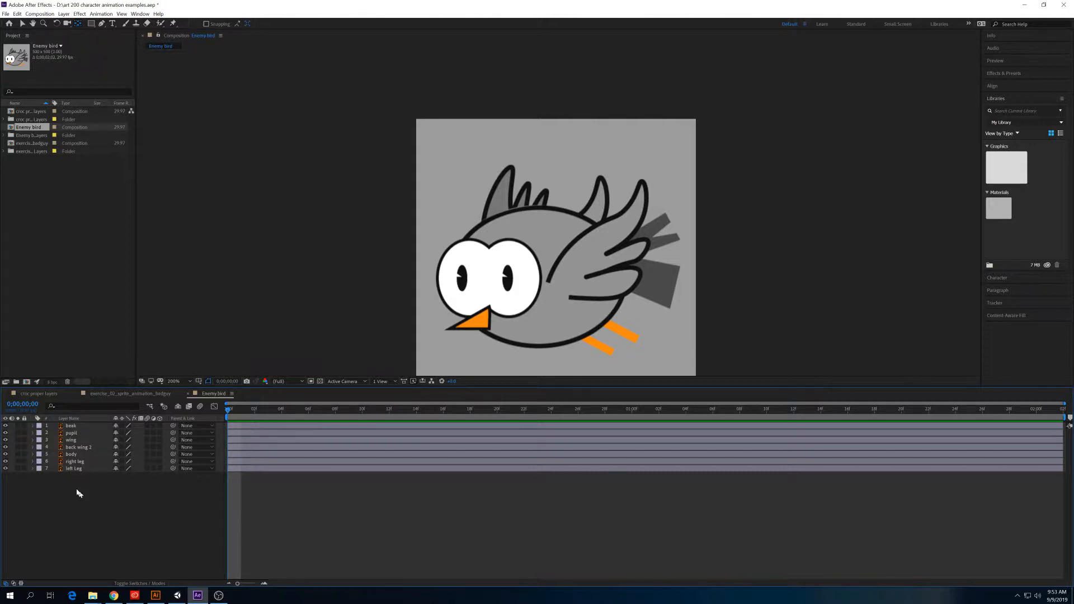
click(84, 455)
key(r)
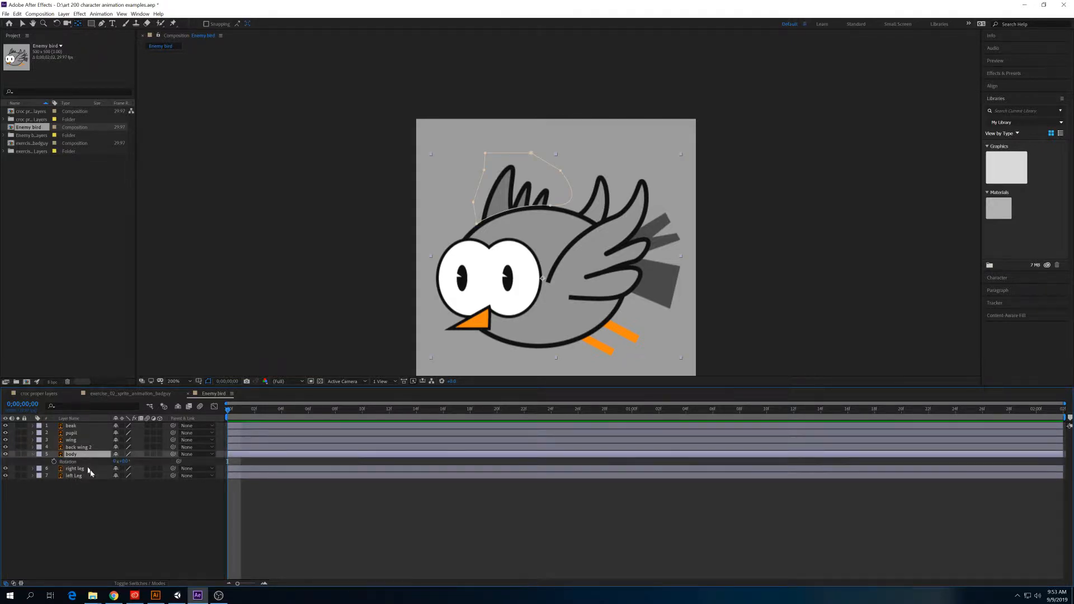
drag(124, 462, 127, 462)
key(ctrl+z)
click(34, 455)
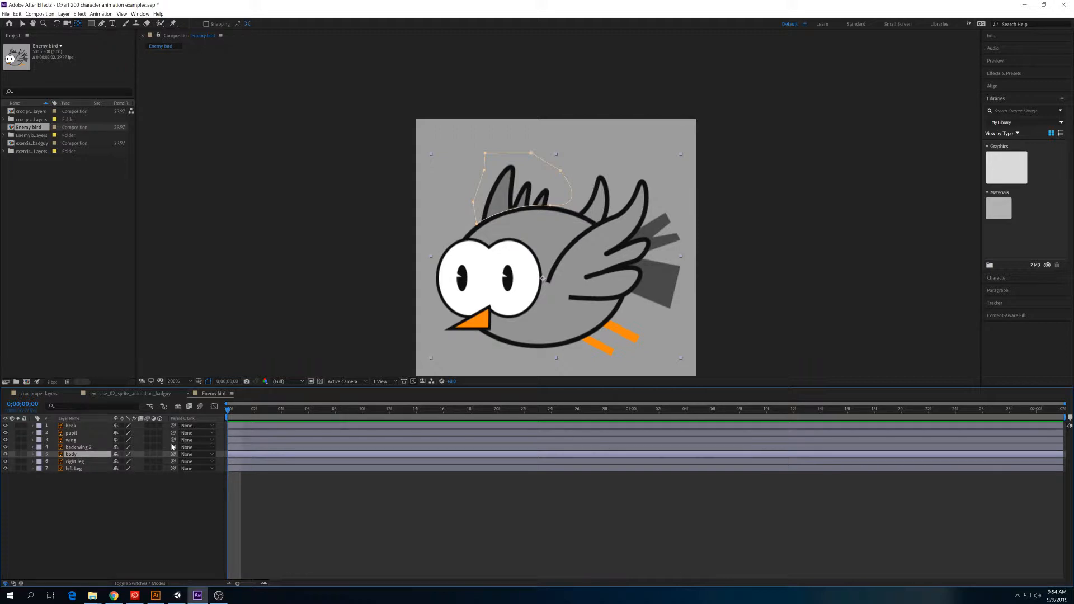
Reveal the Position property of the beak layer in the timeline.
click(32, 426)
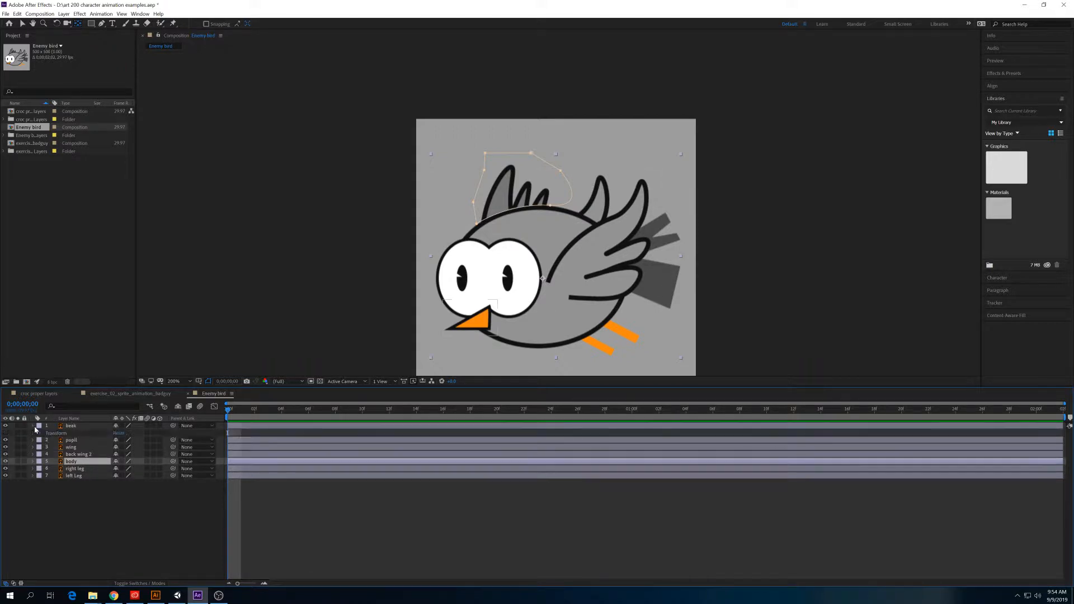
click(70, 426)
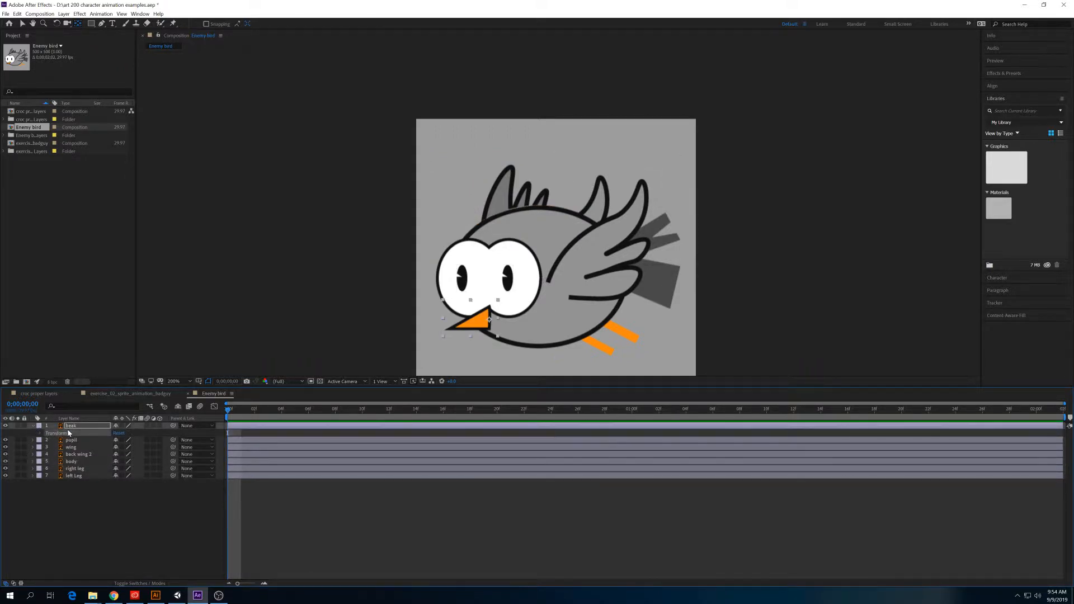
key(p)
Parent the wing layer to the body layer with the parent pick whip.
click(71, 447)
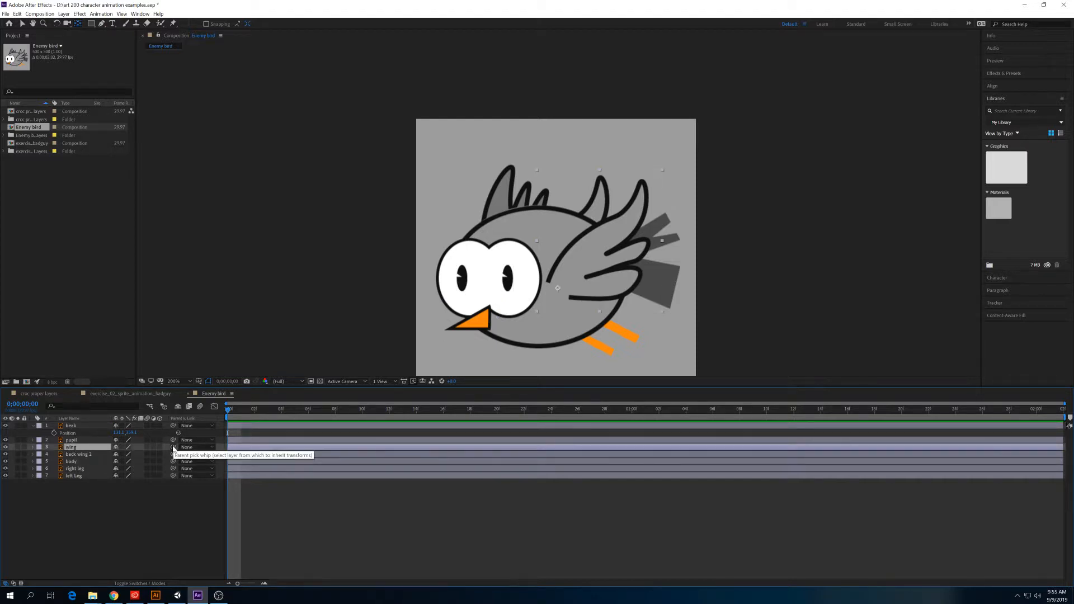
drag(174, 447, 79, 464)
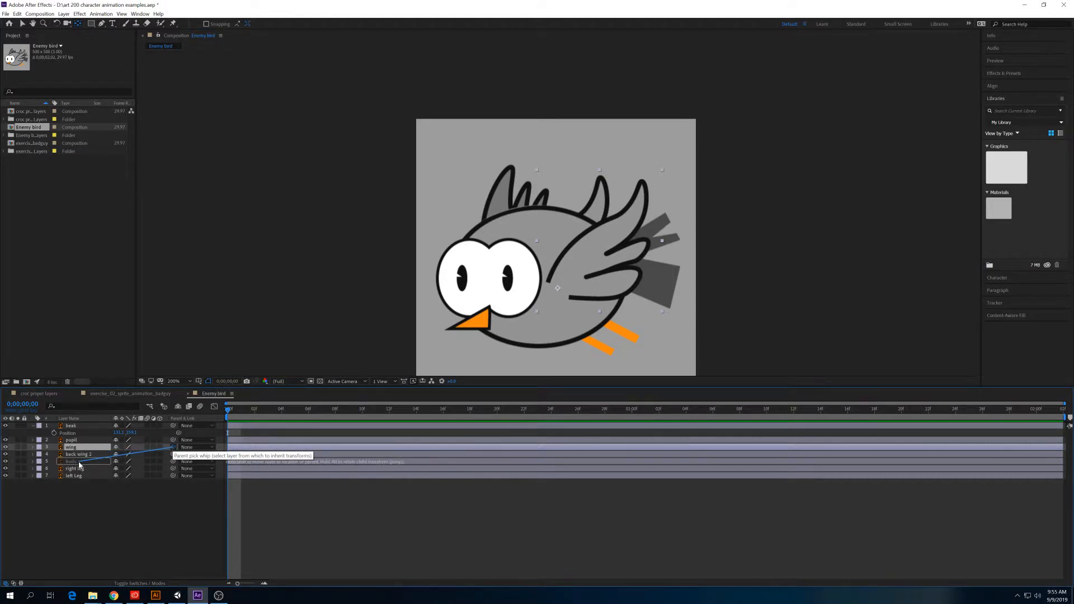
drag(79, 464, 79, 465)
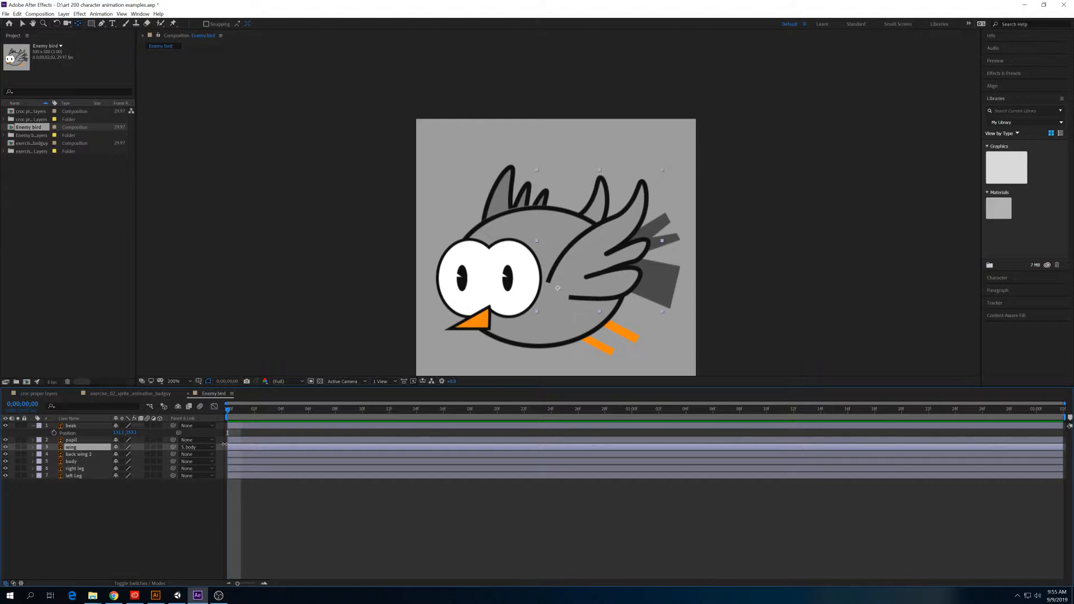
Show the Modes column in the timeline and view the wing layer's available parents without changing its parent.
right_click(172, 421)
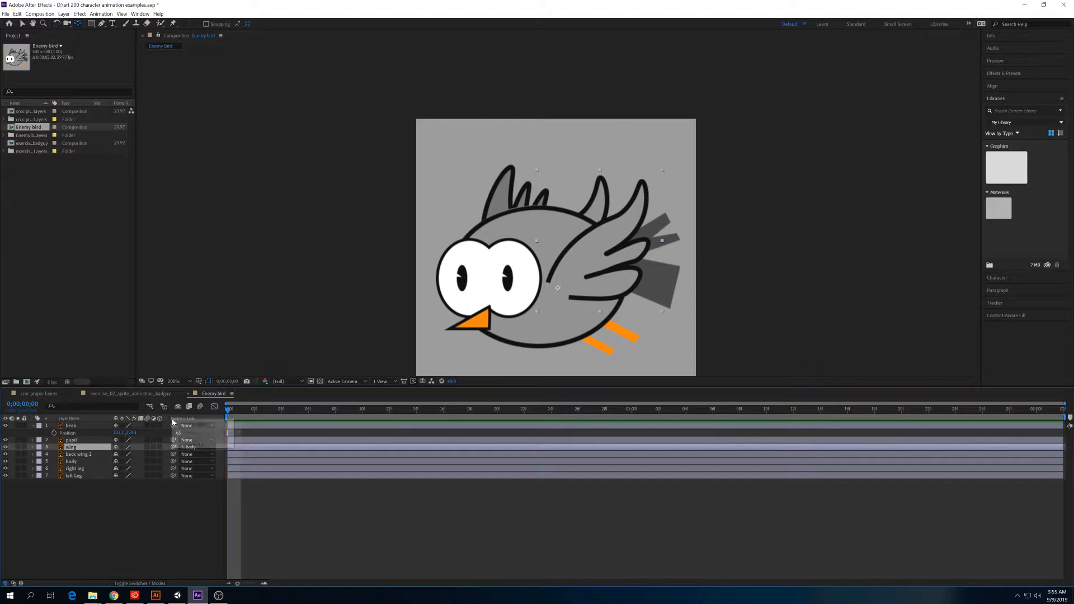
mouse_move(221, 444)
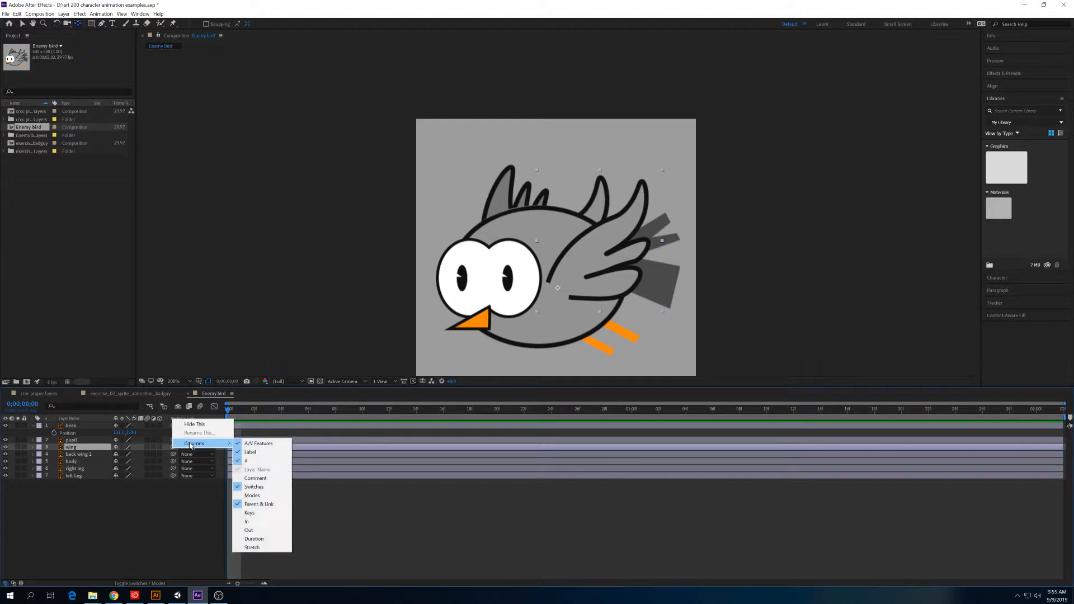
click(254, 497)
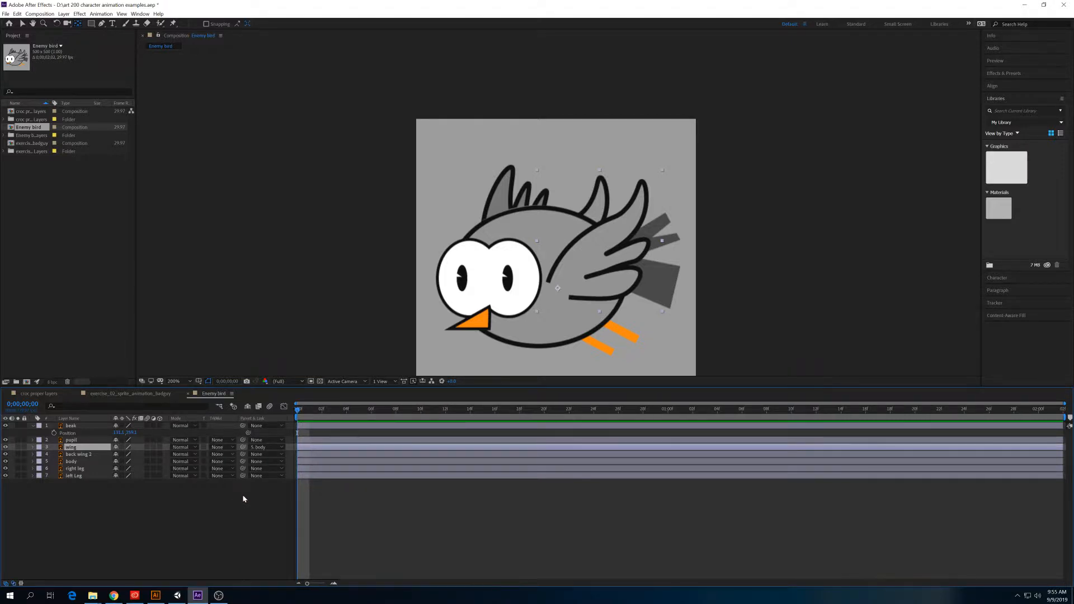
click(242, 498)
click(264, 447)
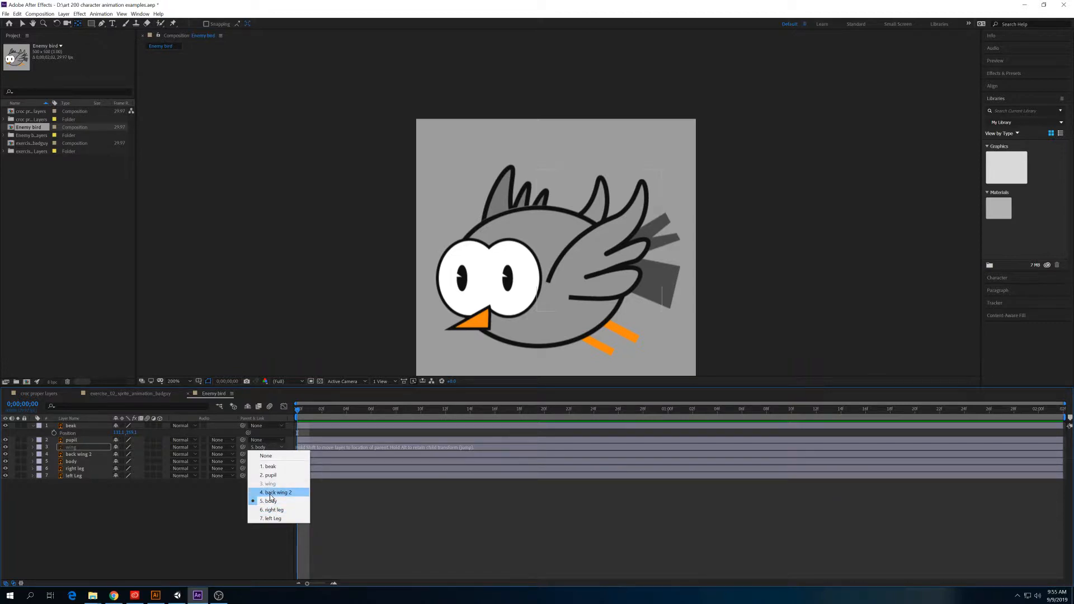
click(170, 510)
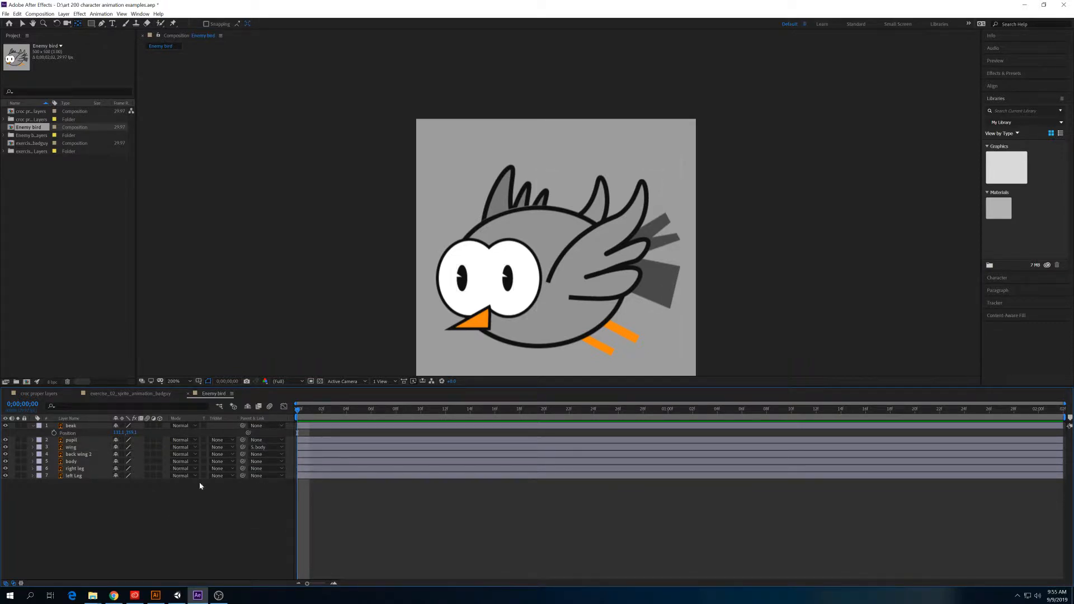
Parent the pupil and beak layers to the body layer.
click(266, 442)
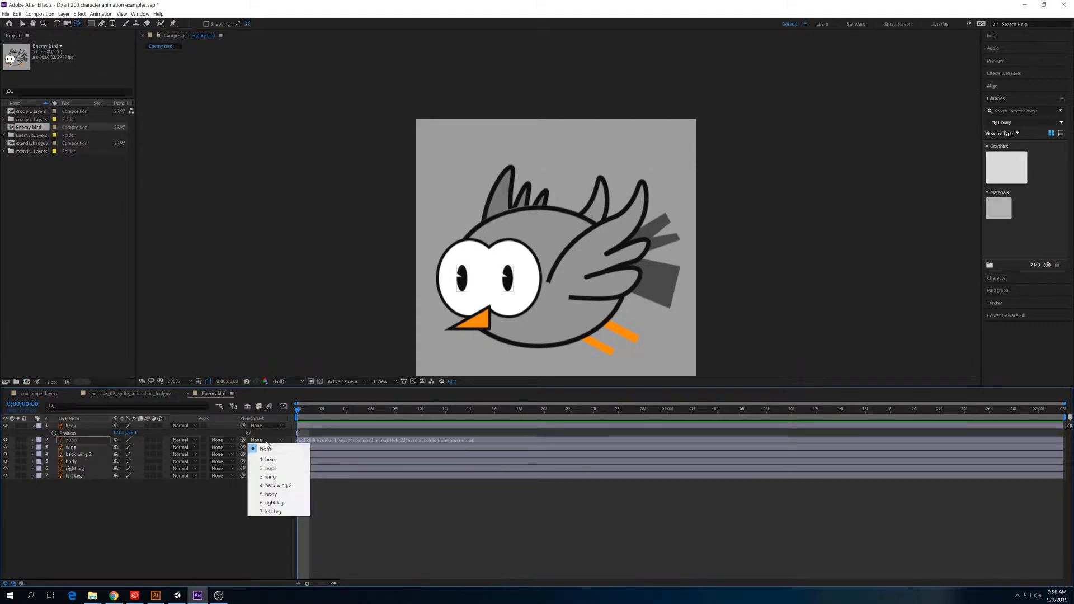
click(272, 495)
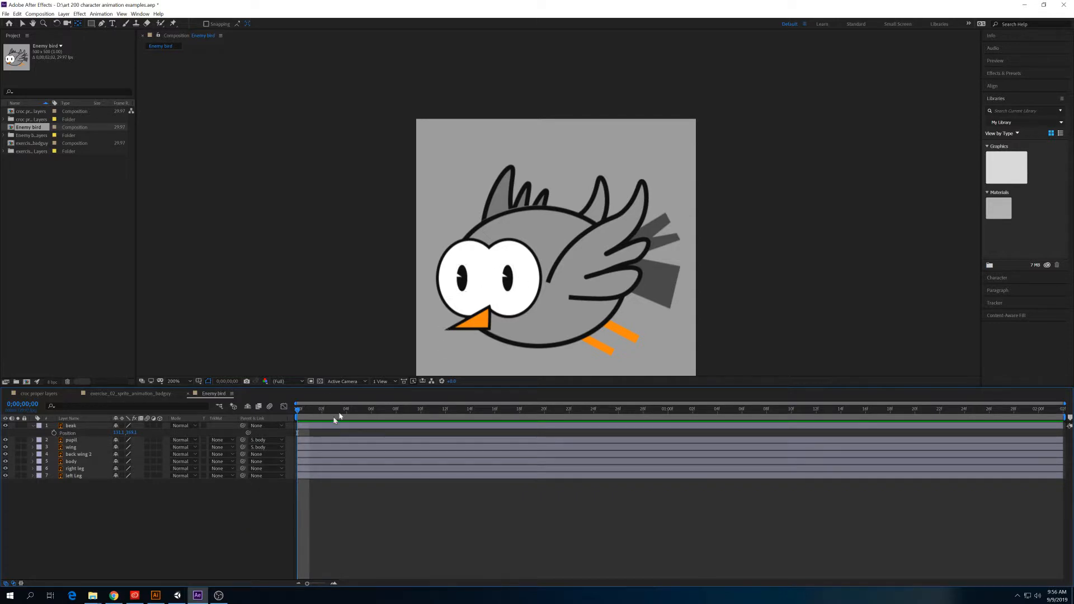
click(266, 427)
click(271, 479)
Parent the right leg and left Leg layers to the body layer.
click(256, 469)
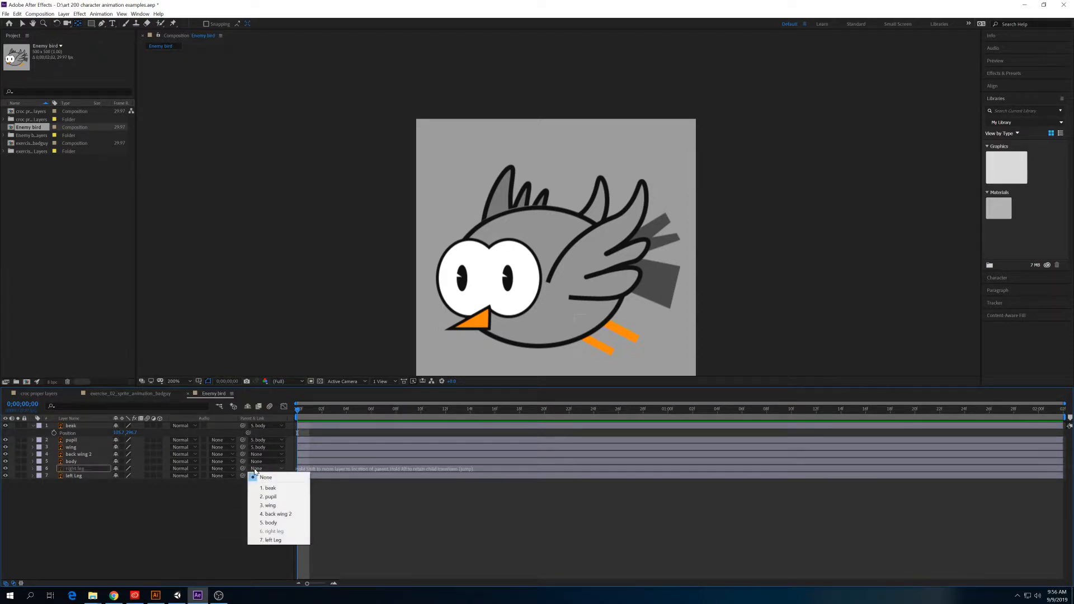
click(272, 522)
click(270, 477)
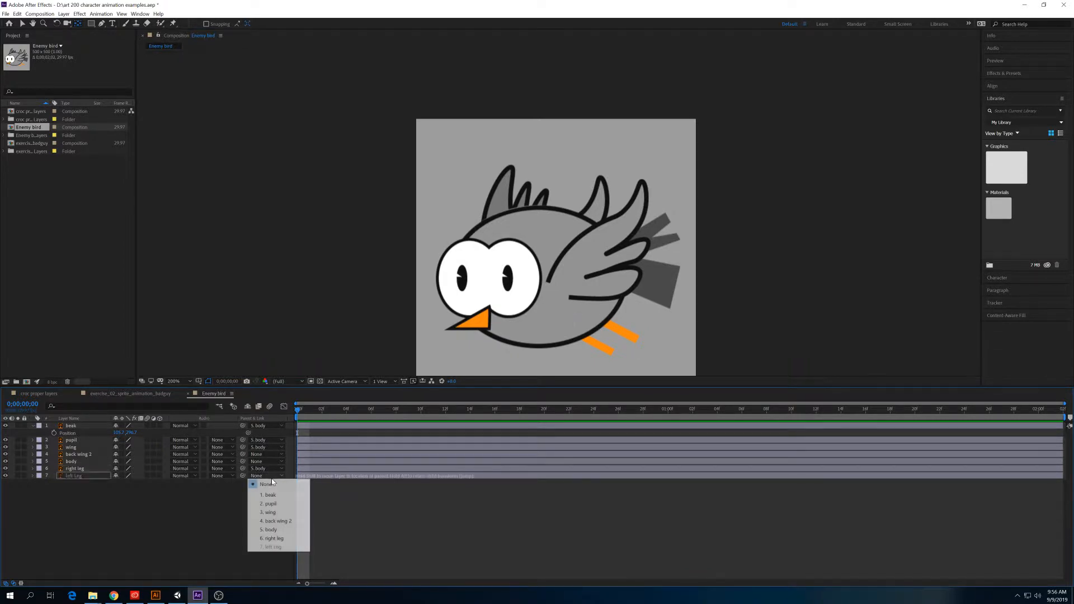
click(271, 529)
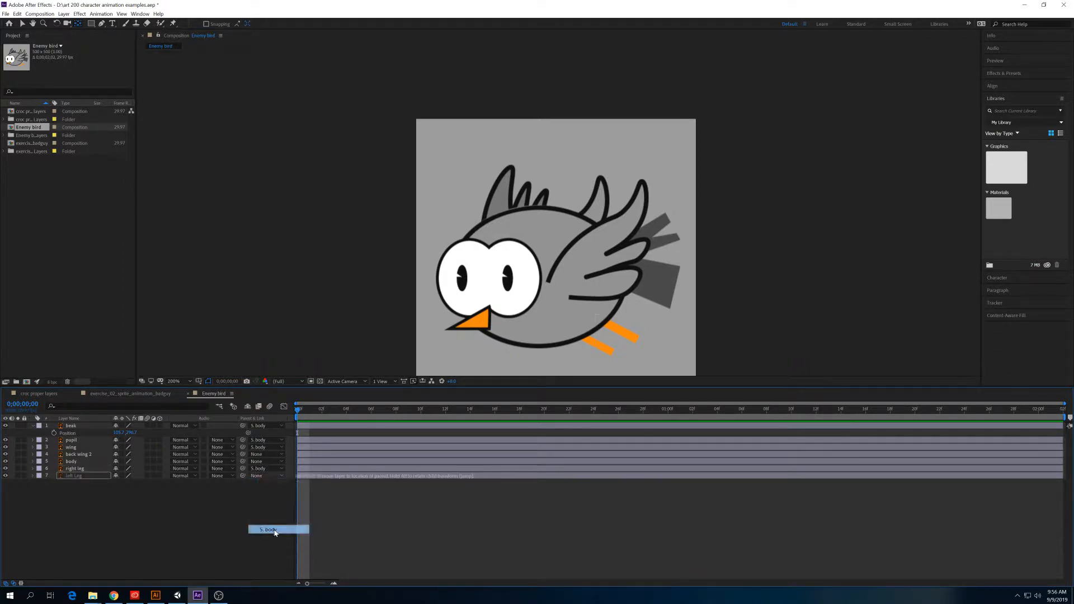
Parent the back wing 2 layer to the body layer and test the rig by changing the body layer's rotation.
click(264, 456)
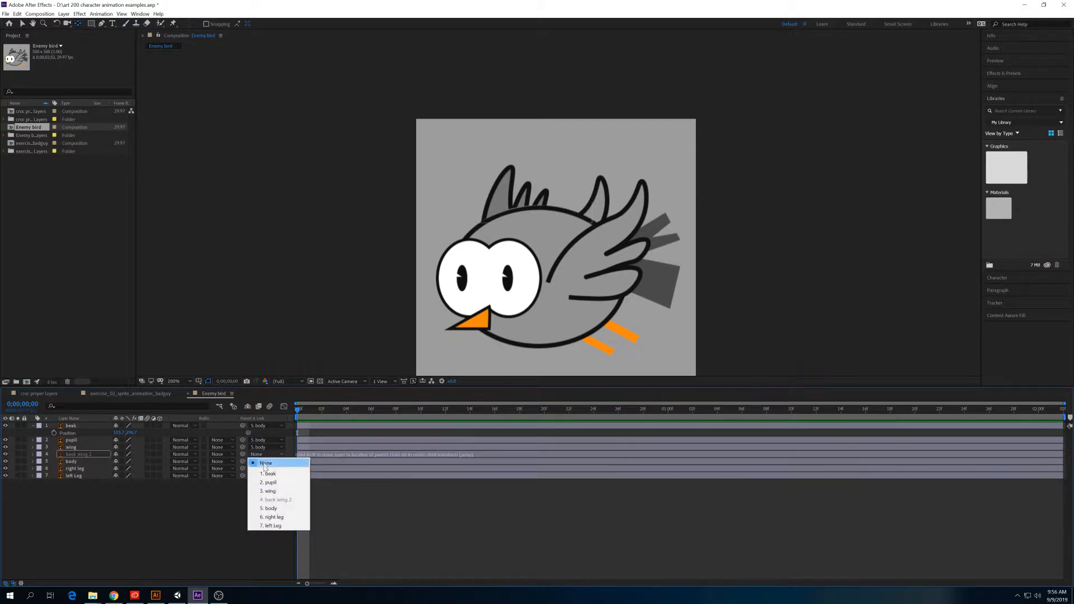
click(271, 508)
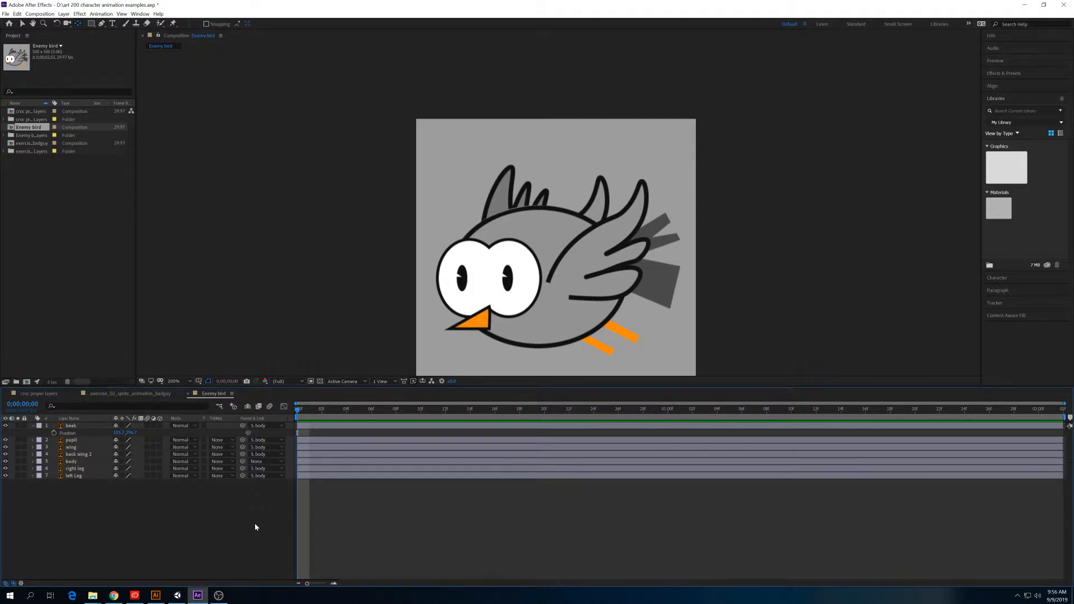
click(81, 469)
click(82, 461)
key(r)
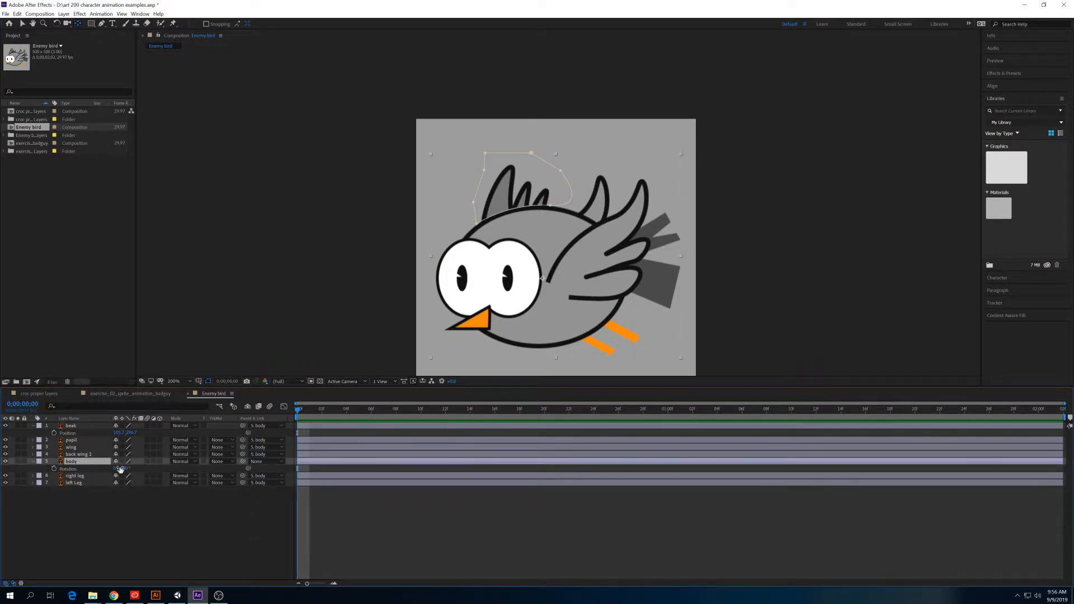
drag(120, 468, 123, 465)
Scrub through and preview the Enemy bird timeline at different frames, finishing back on the first frame.
click(396, 409)
drag(479, 412, 359, 409)
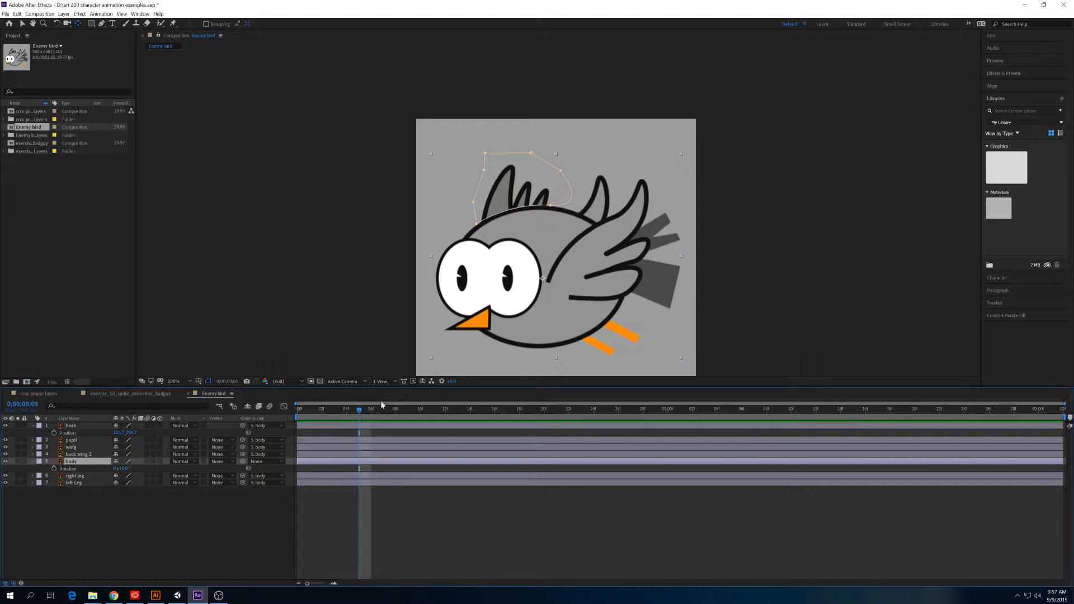
drag(384, 408, 350, 410)
key(space)
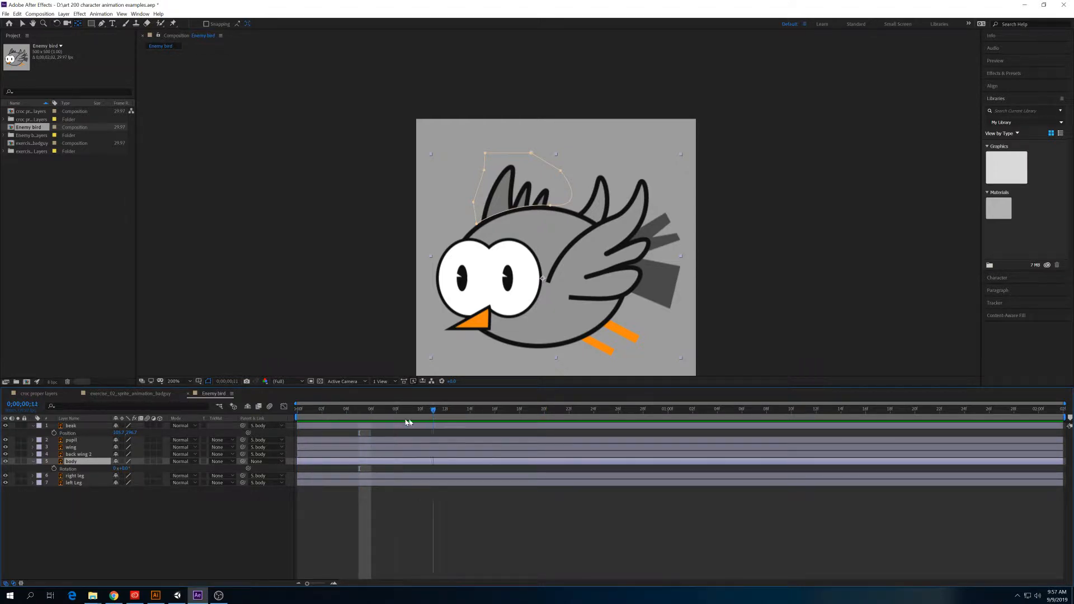
click(372, 416)
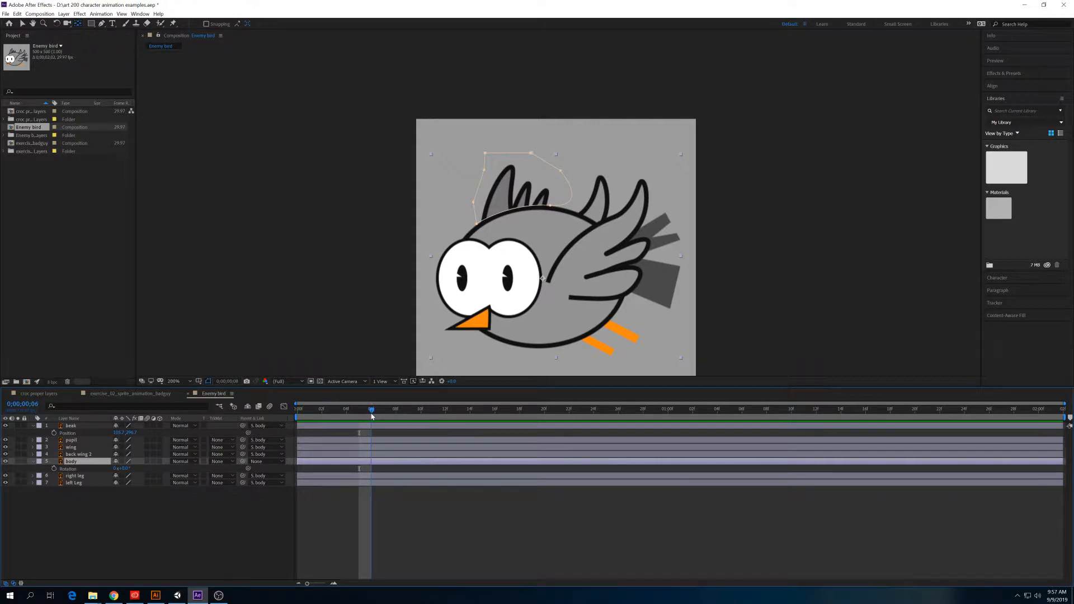
click(479, 414)
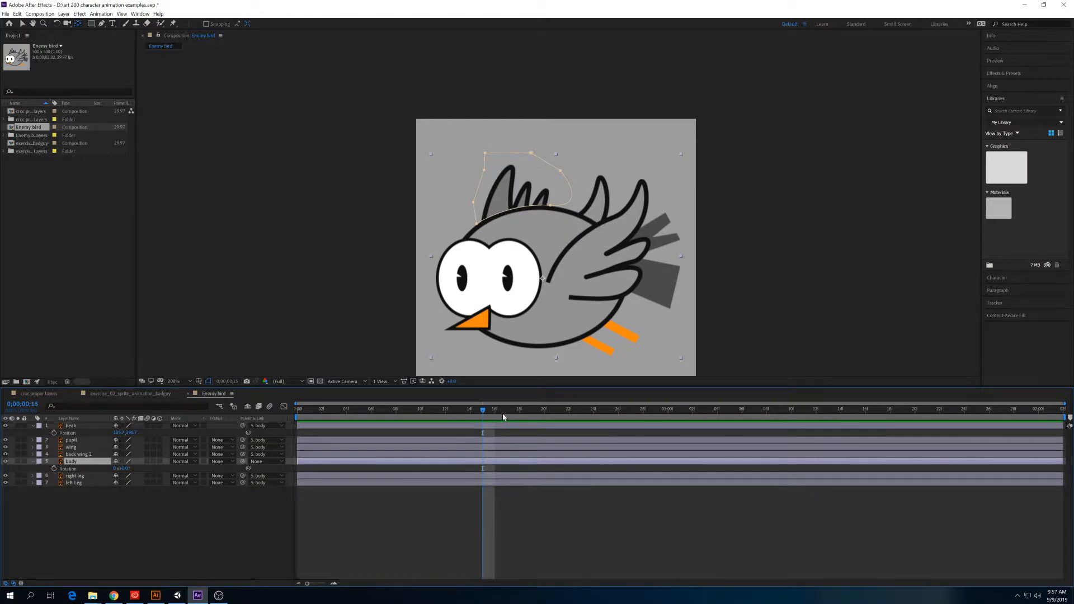
click(543, 410)
drag(569, 410, 609, 418)
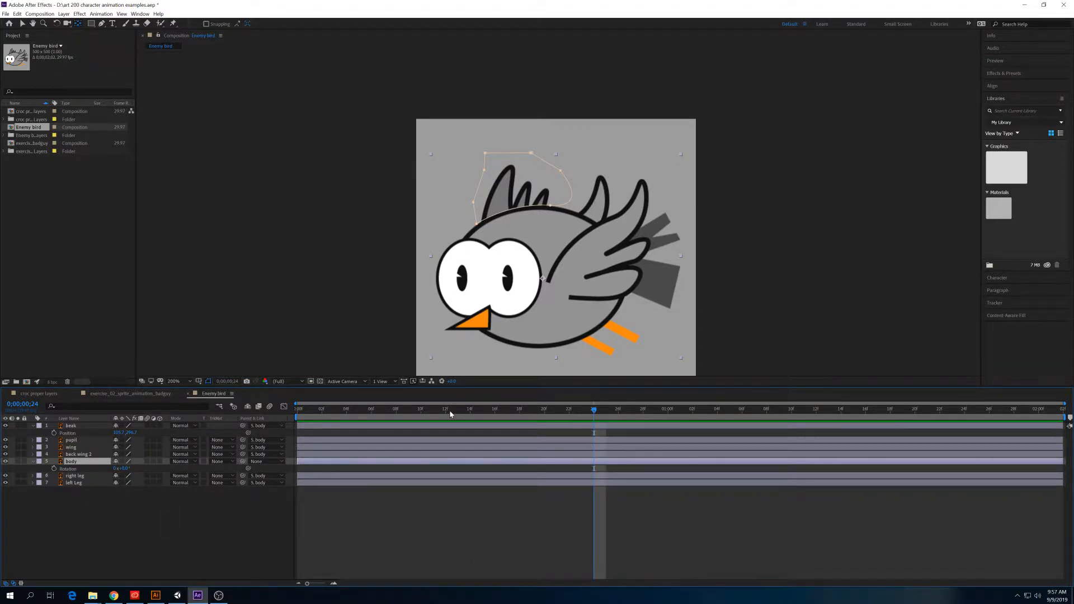
drag(450, 414, 309, 412)
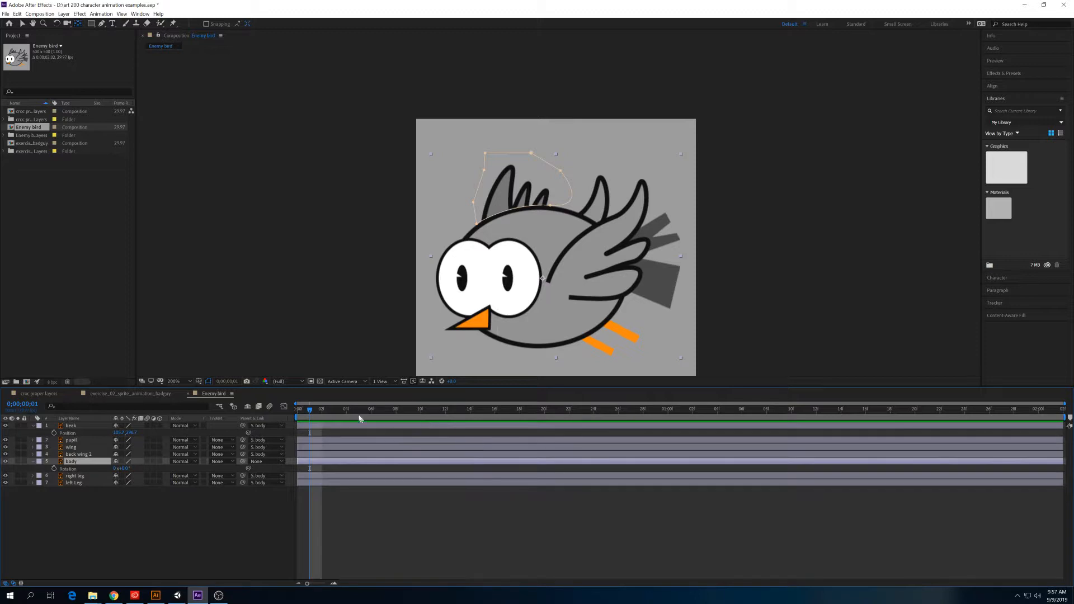
key(Home)
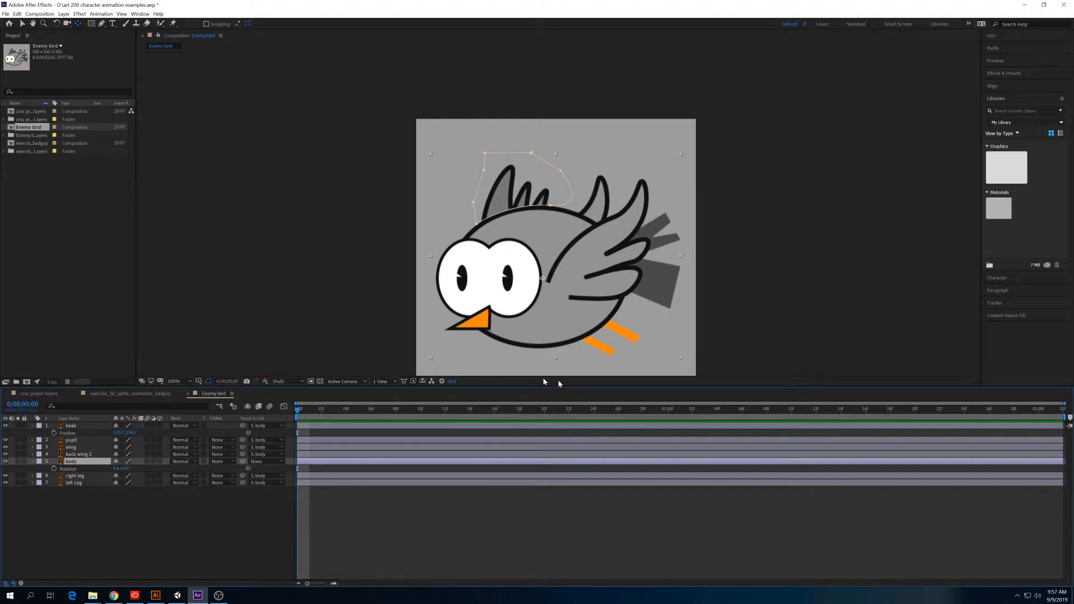
Set the Enemy bird composition's frame rate to 24 frames per second.
click(62, 13)
mouse_move(39, 13)
click(56, 33)
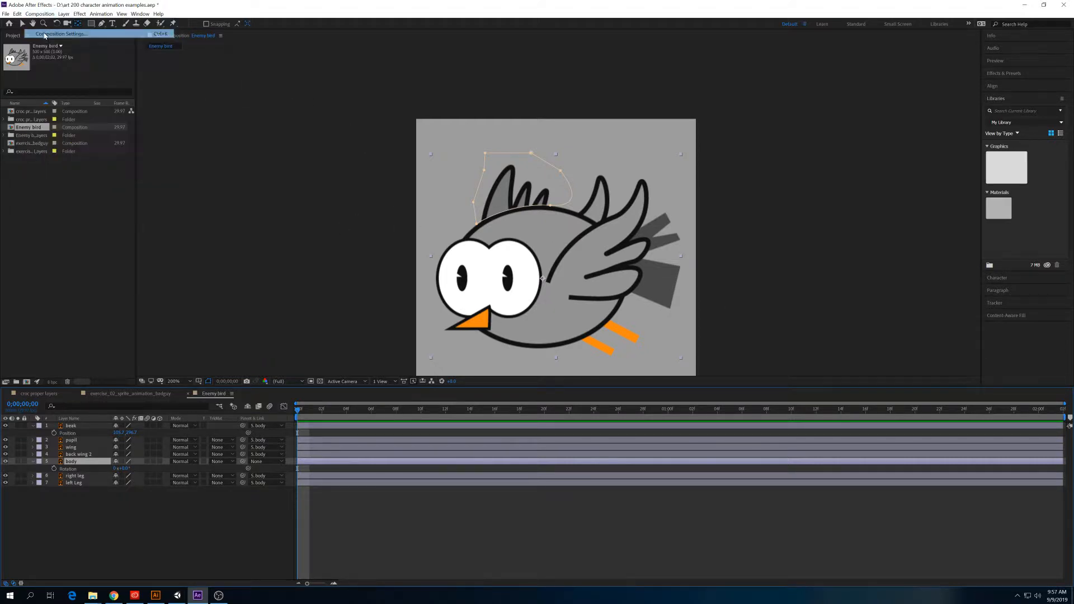
drag(480, 286, 414, 286)
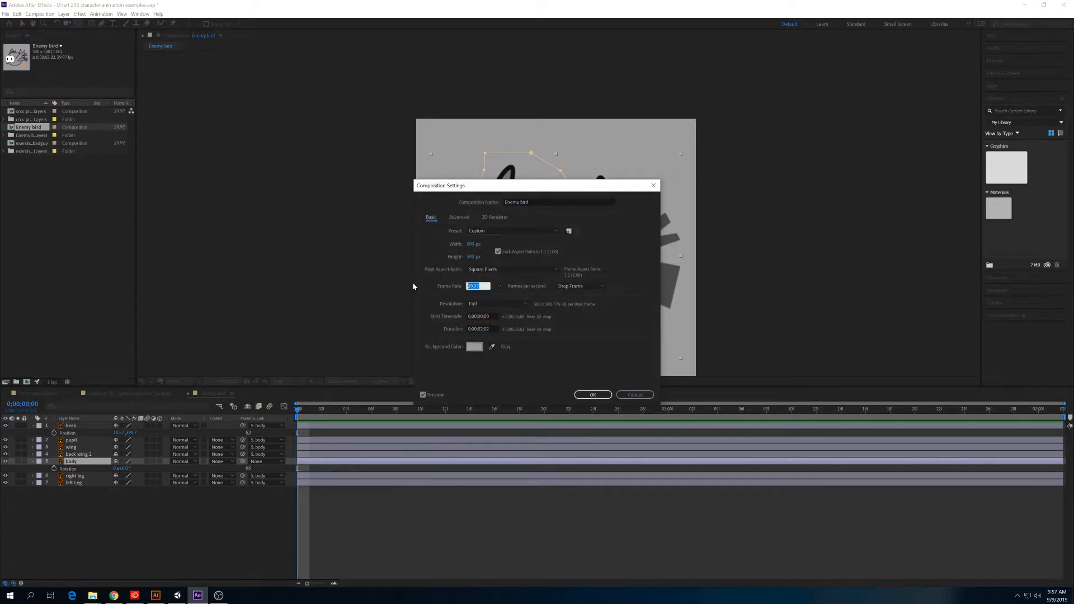
text(24)
key(Return)
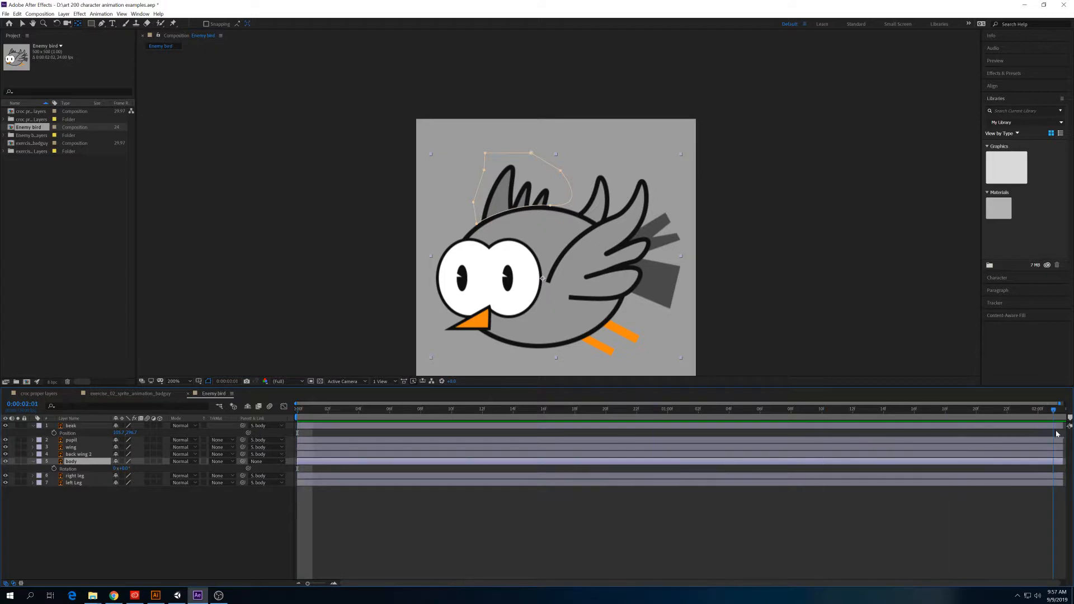
Inspect the leg, body and wing layers one by one and play a short preview of the composition.
click(72, 484)
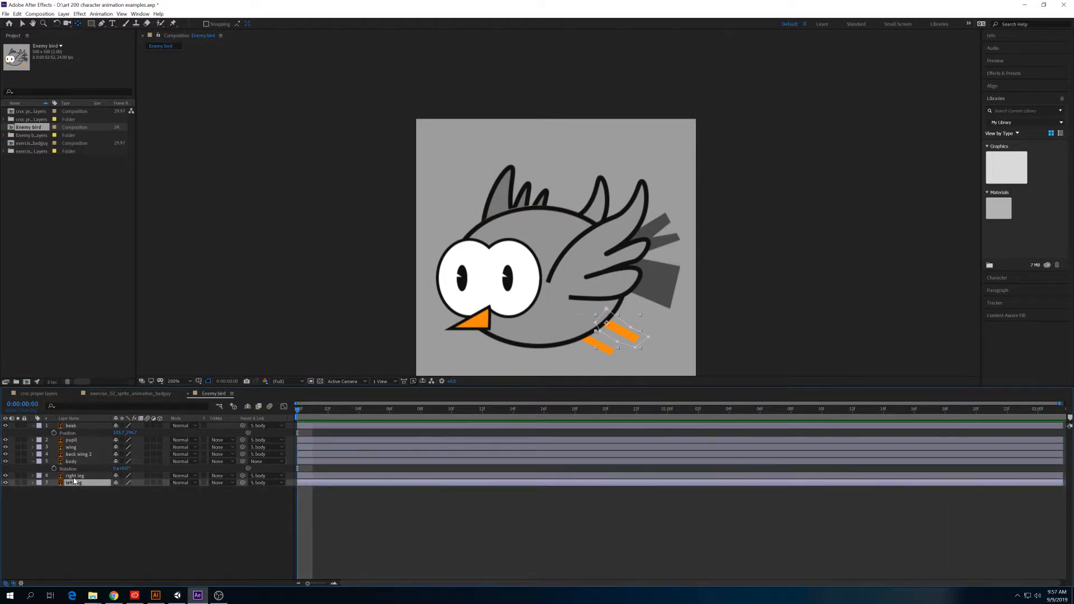
click(75, 476)
click(77, 463)
click(76, 455)
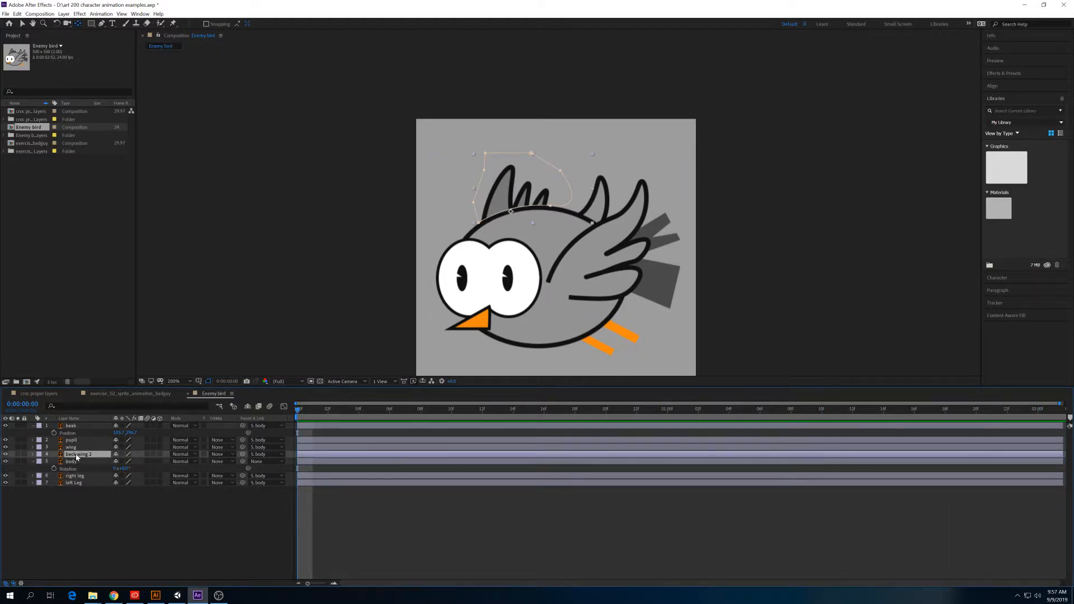
click(88, 490)
click(79, 462)
click(73, 448)
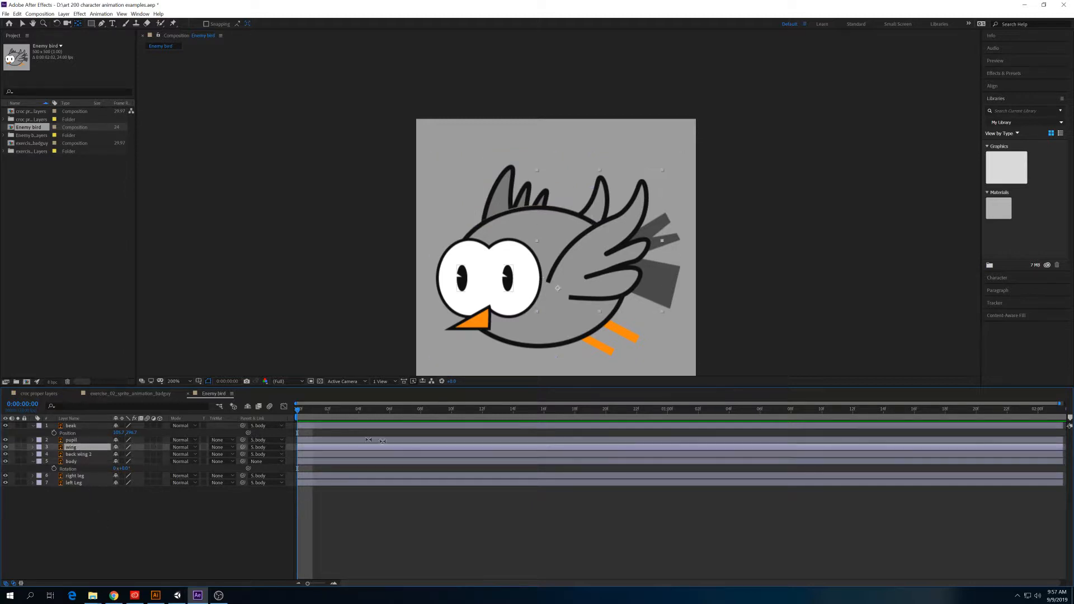
key(space)
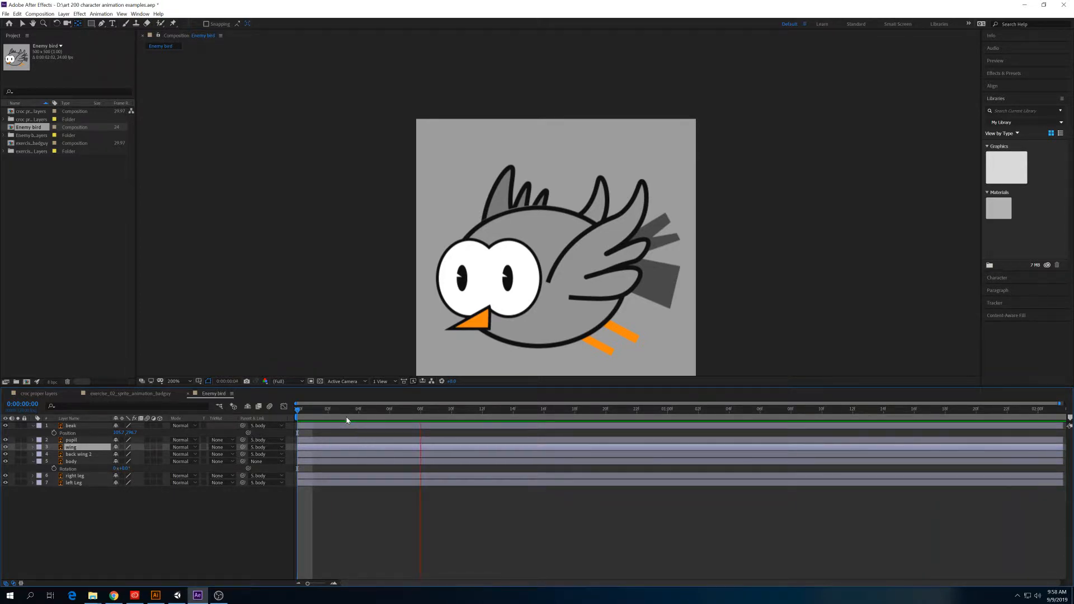
key(space)
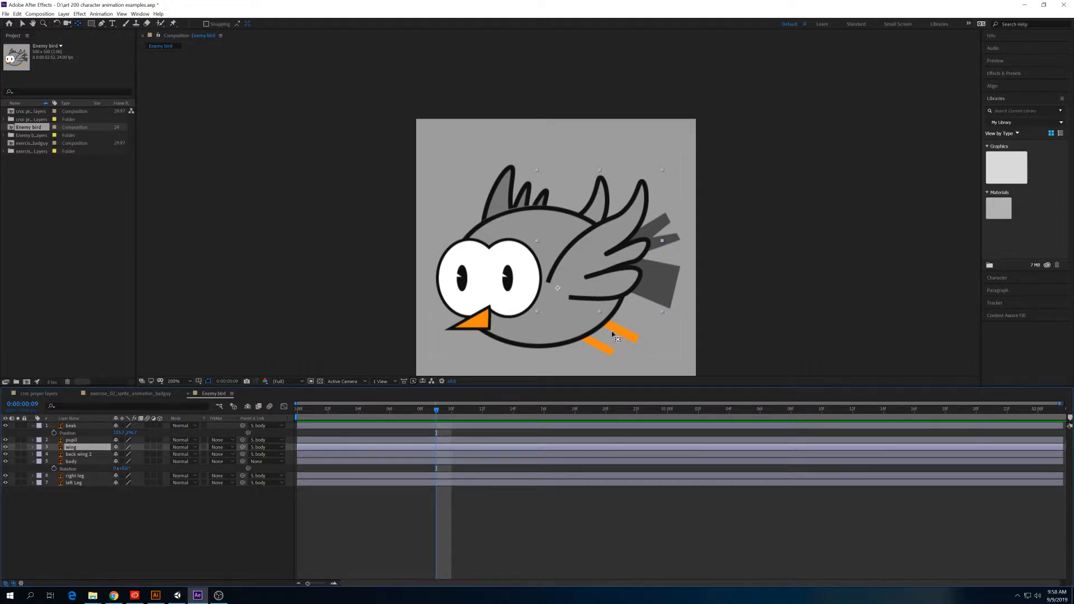
click(88, 477)
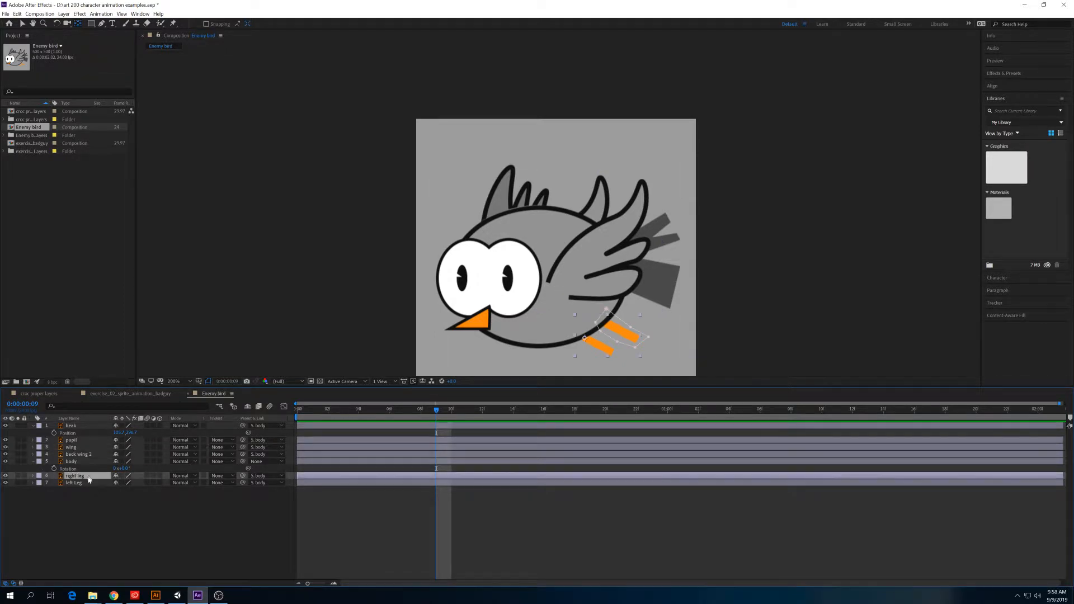
click(88, 482)
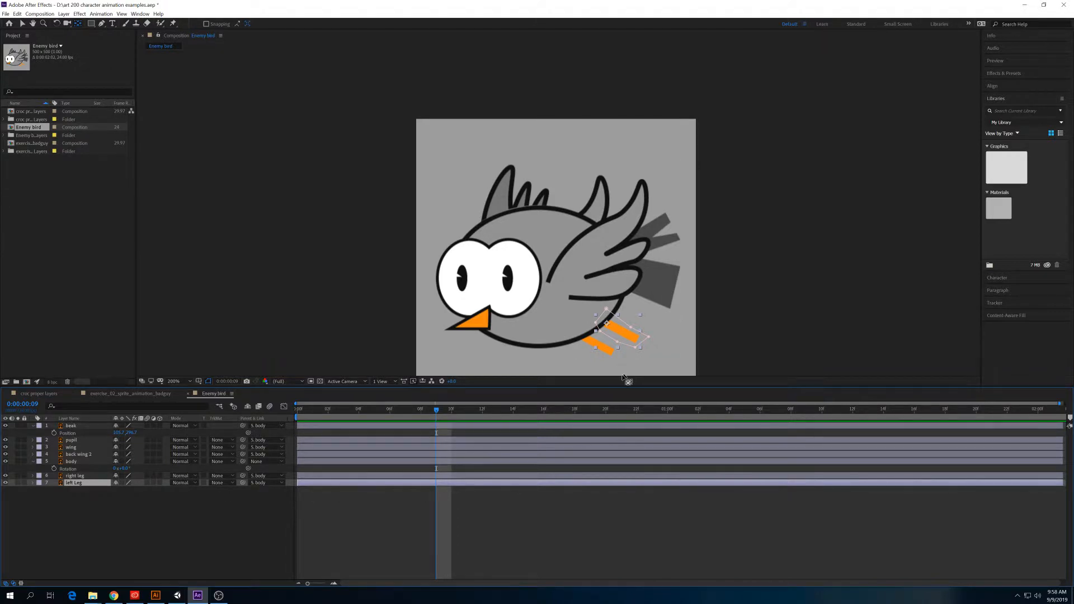
click(84, 476)
click(87, 481)
With no layer selected, draw a closed boot shape with the Pen tool at the end of the lower orange leg.
click(103, 501)
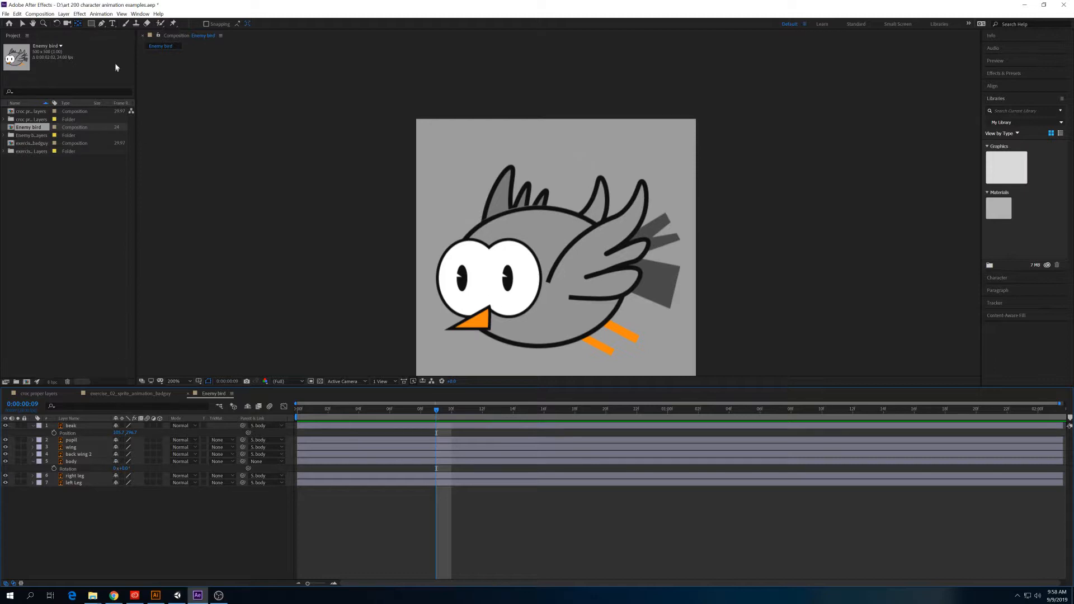
click(104, 25)
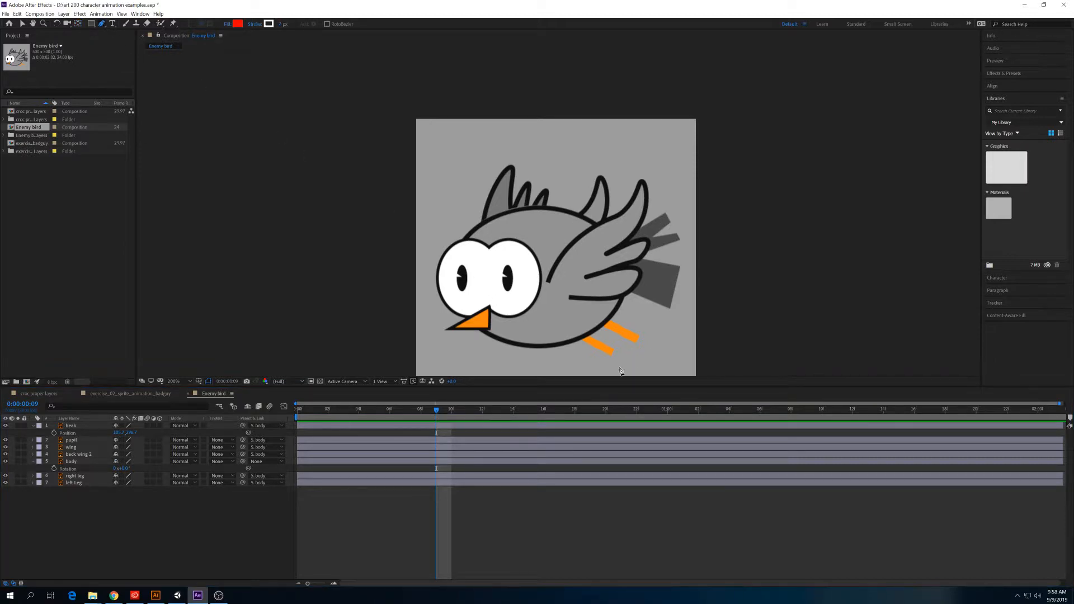
scroll(620, 371, up, 2)
drag(624, 338, 567, 2)
drag(629, 277, 626, 1)
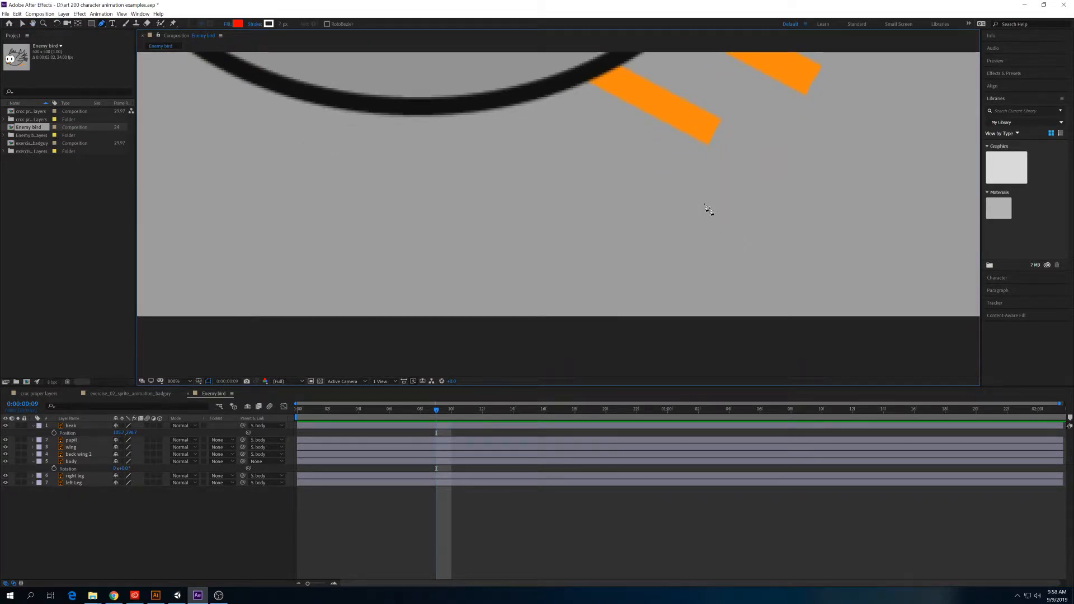
click(736, 262)
mouse_move(725, 201)
mouse_down()
mouse_move(751, 197)
mouse_move(772, 151)
mouse_move(754, 155)
mouse_up()
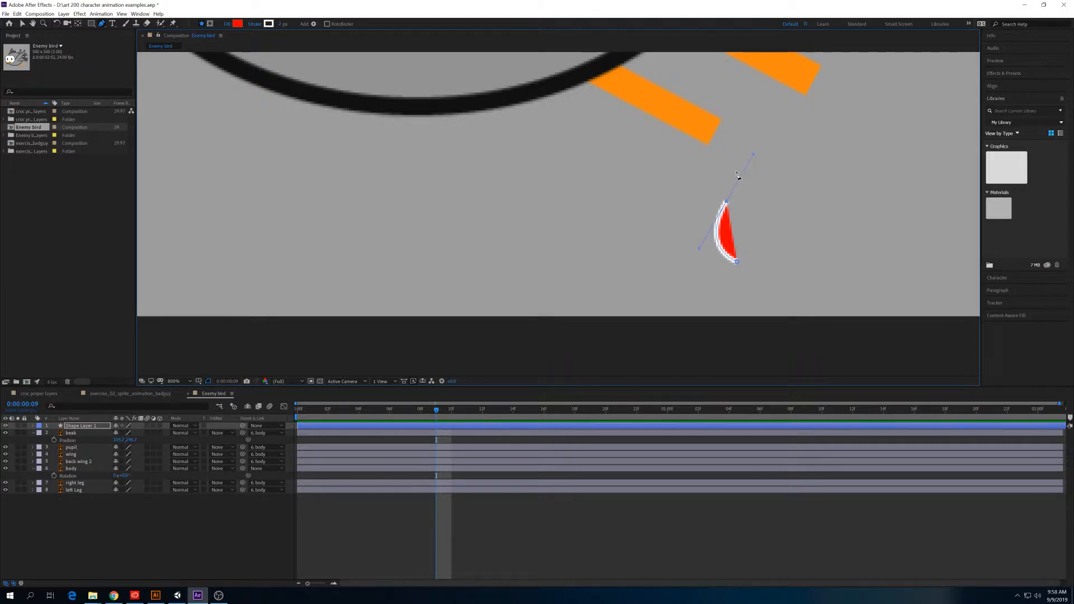
click(736, 171)
click(705, 155)
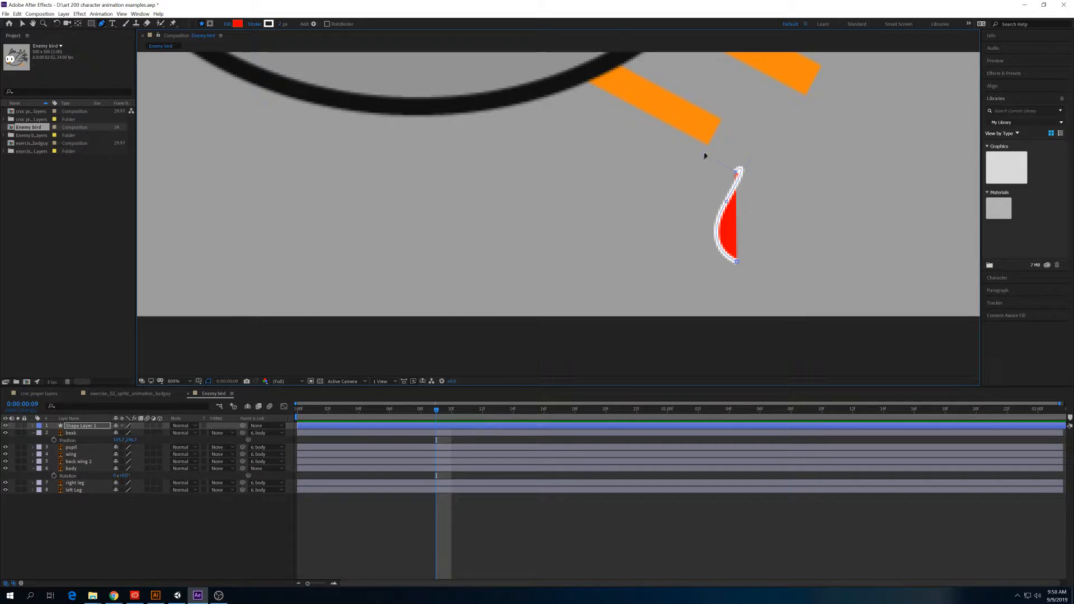
click(724, 108)
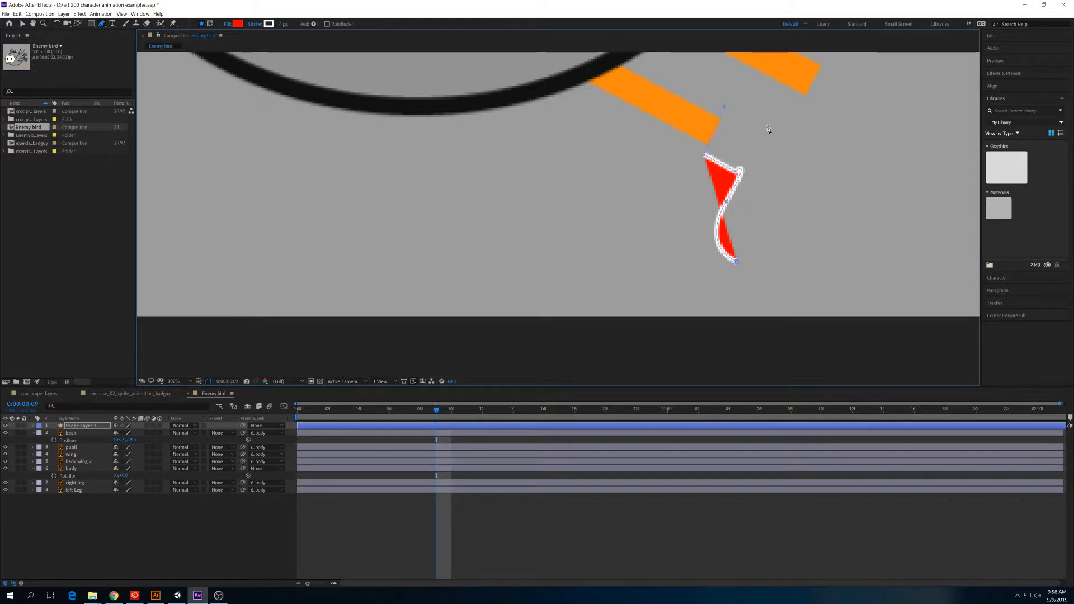
click(798, 146)
click(736, 262)
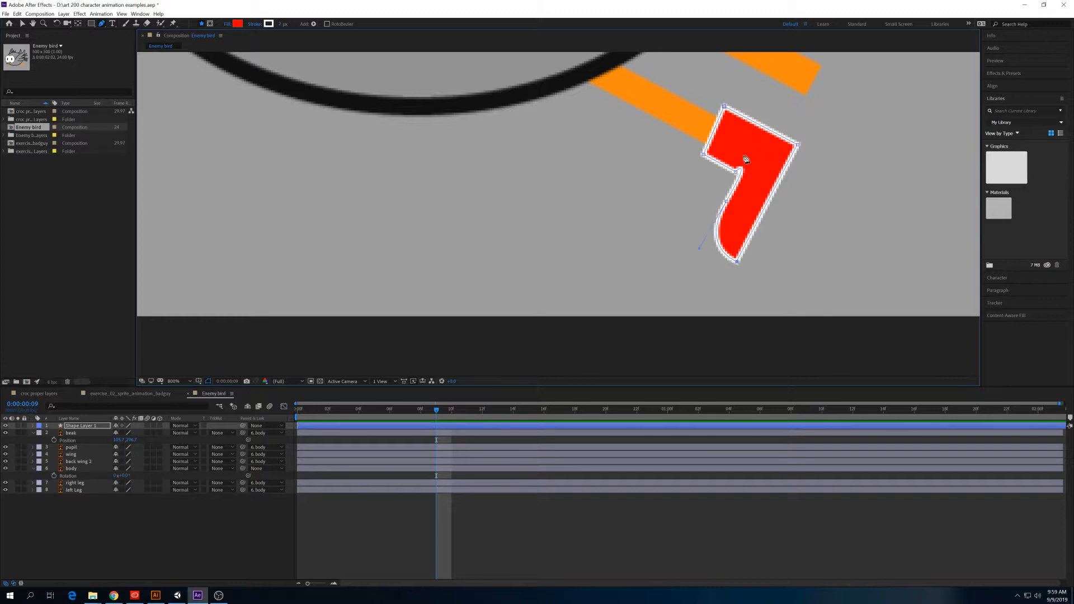
Refine the curve at the boot's inner corner and remove the shape's white stroke.
key(v)
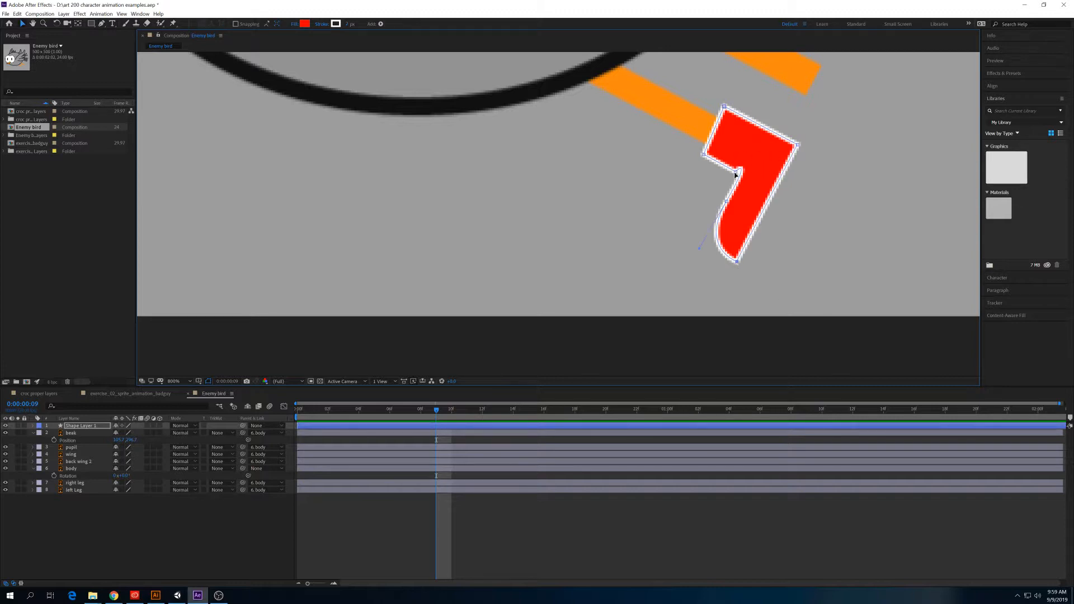
click(735, 172)
drag(754, 154, 743, 176)
click(348, 24)
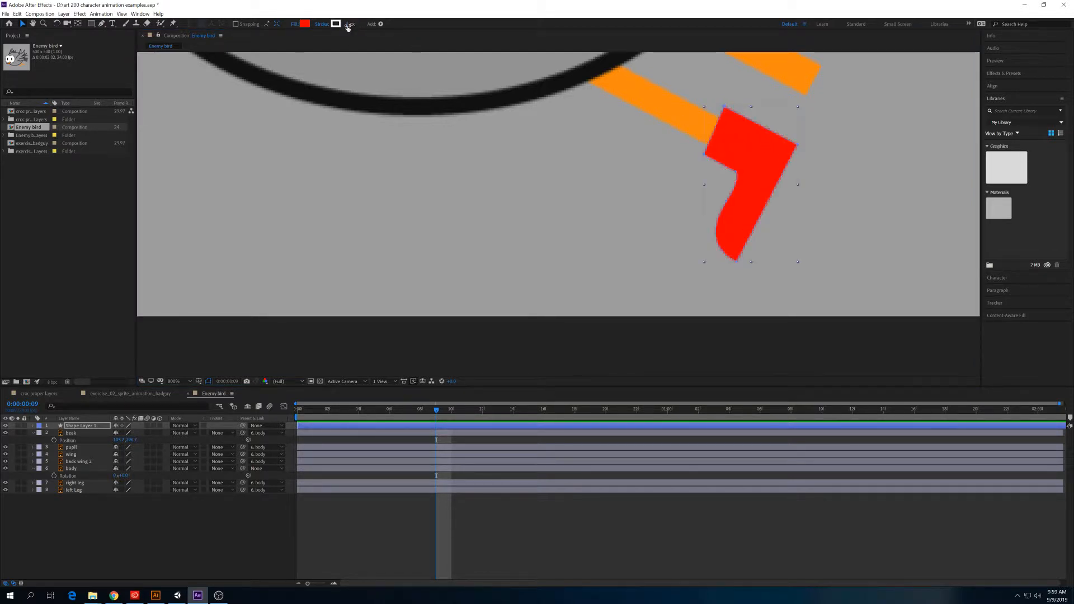
Change the boot shape's fill colour to a saturated blue.
click(305, 24)
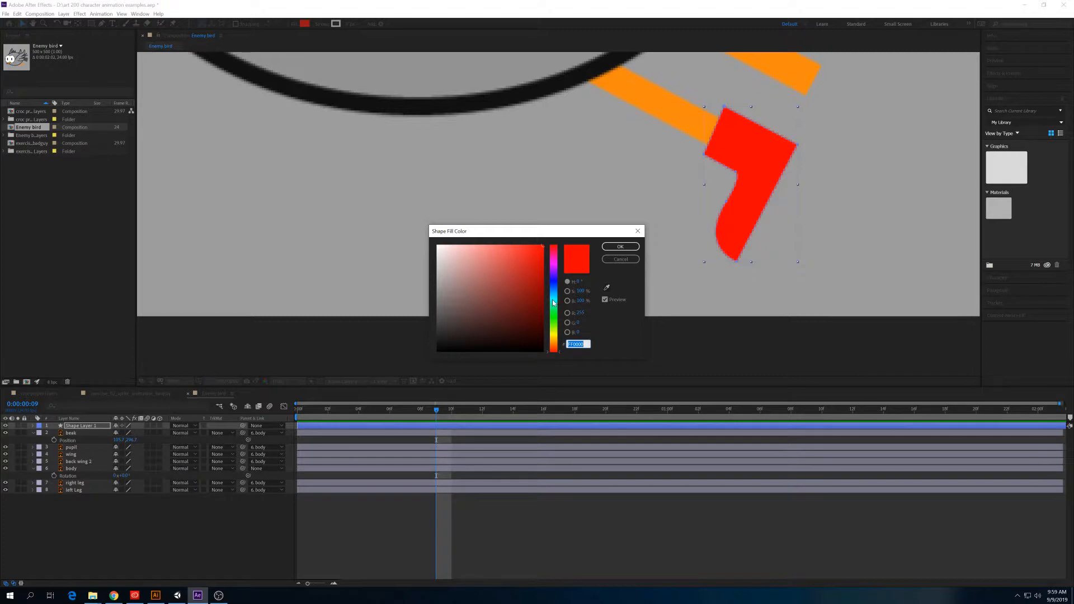
click(556, 317)
drag(556, 318, 558, 279)
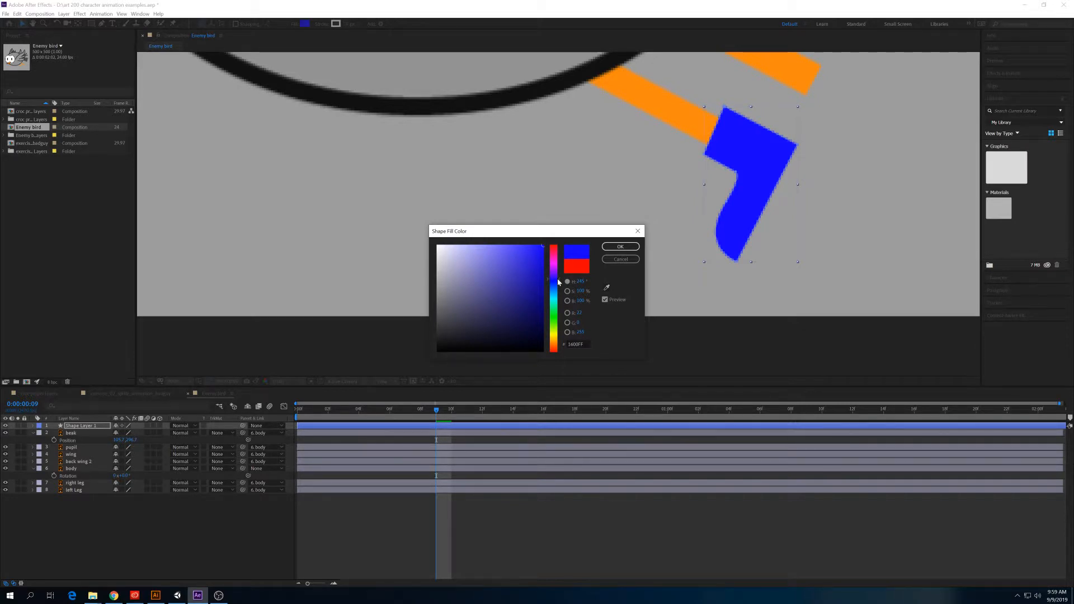
drag(557, 280, 557, 283)
click(621, 246)
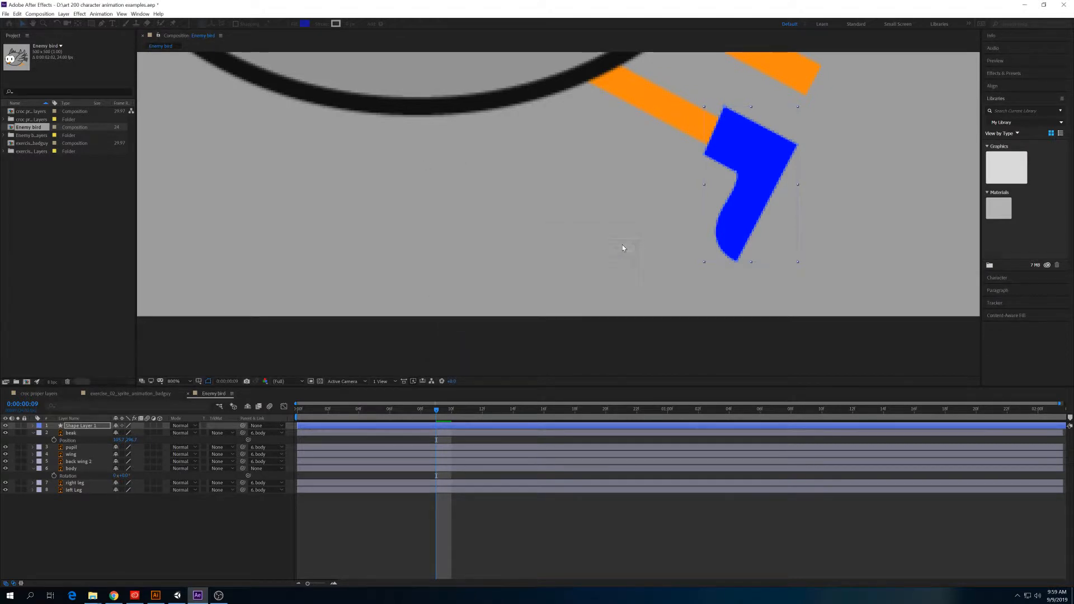
Rename the boot's shape layer as left boot.
click(77, 428)
key(Return)
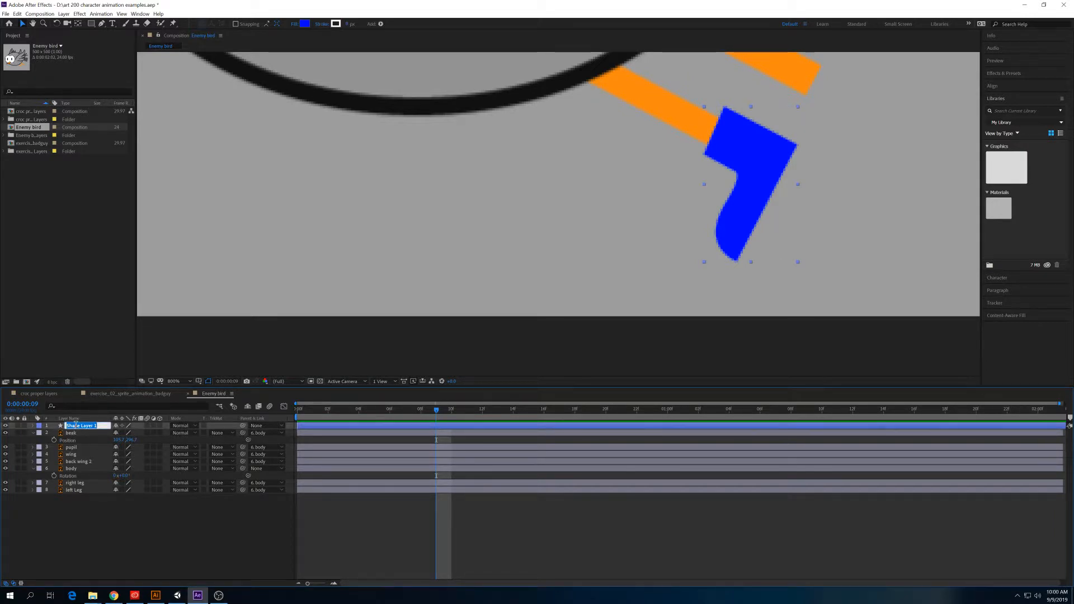
text(c)
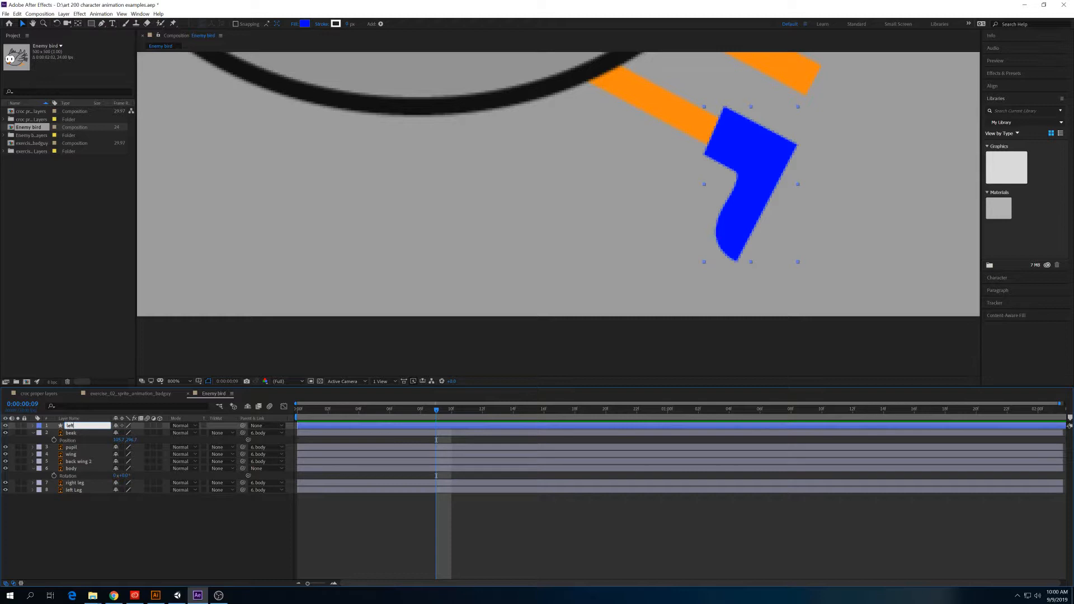
click(62, 503)
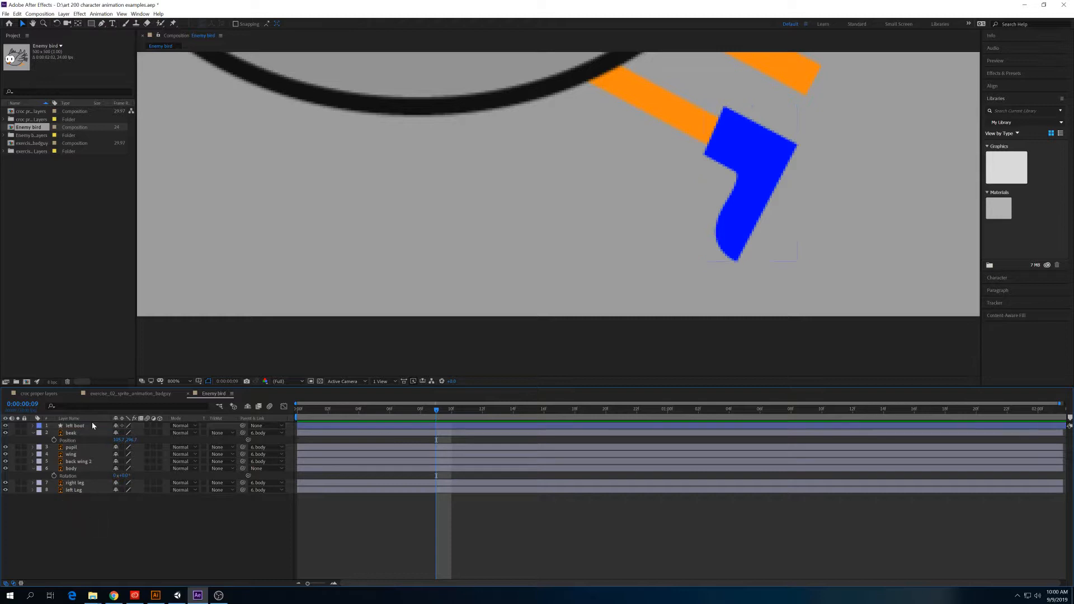
Duplicate the left boot layer and move the copy onto the end of the upper orange leg.
click(91, 425)
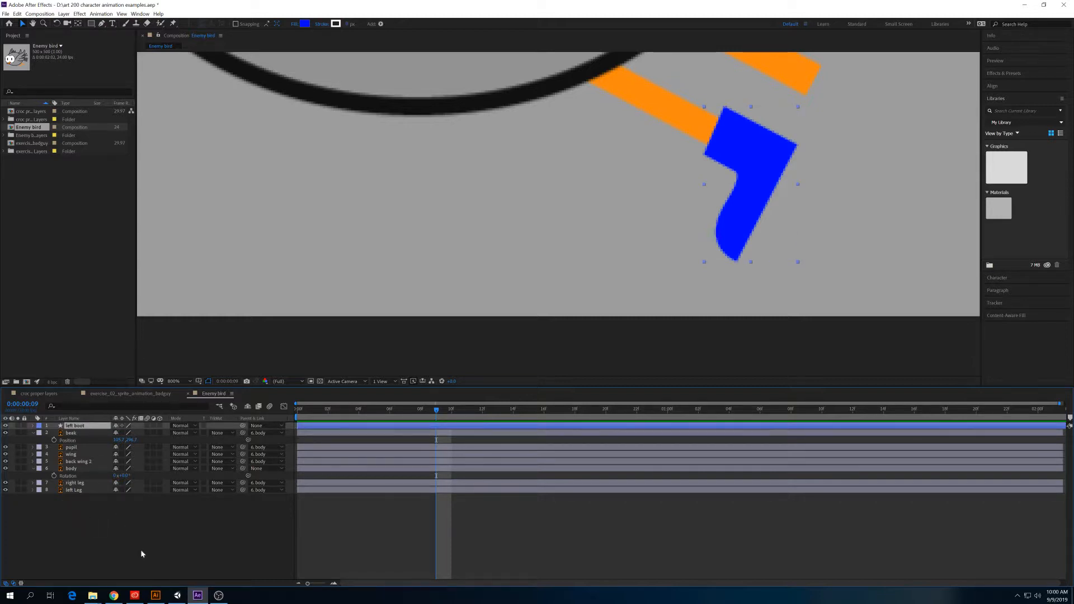
click(115, 526)
click(83, 427)
key(ctrl+d)
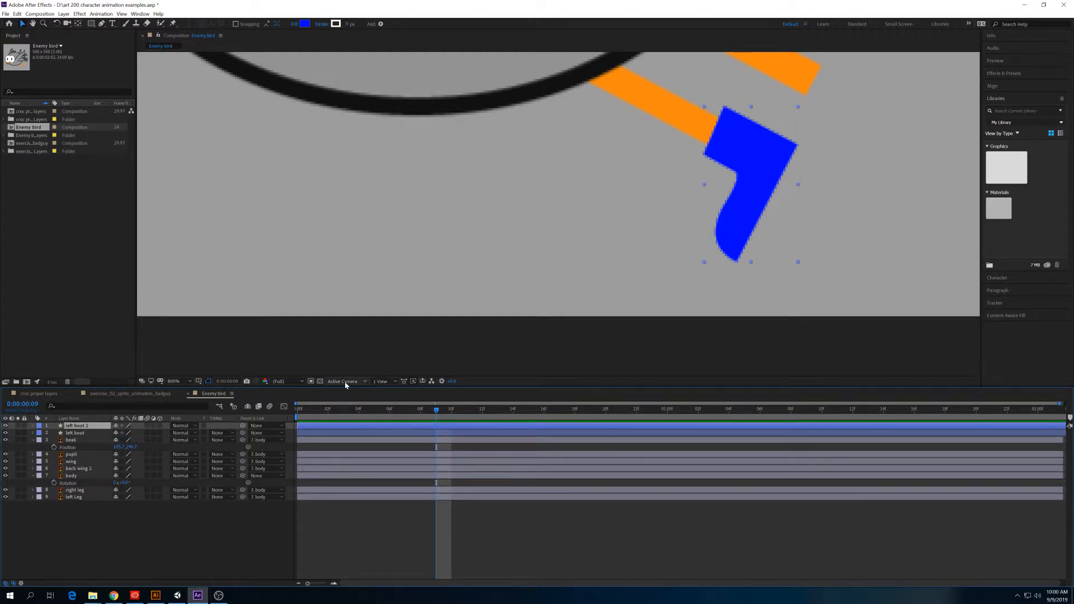
drag(795, 133, 869, 88)
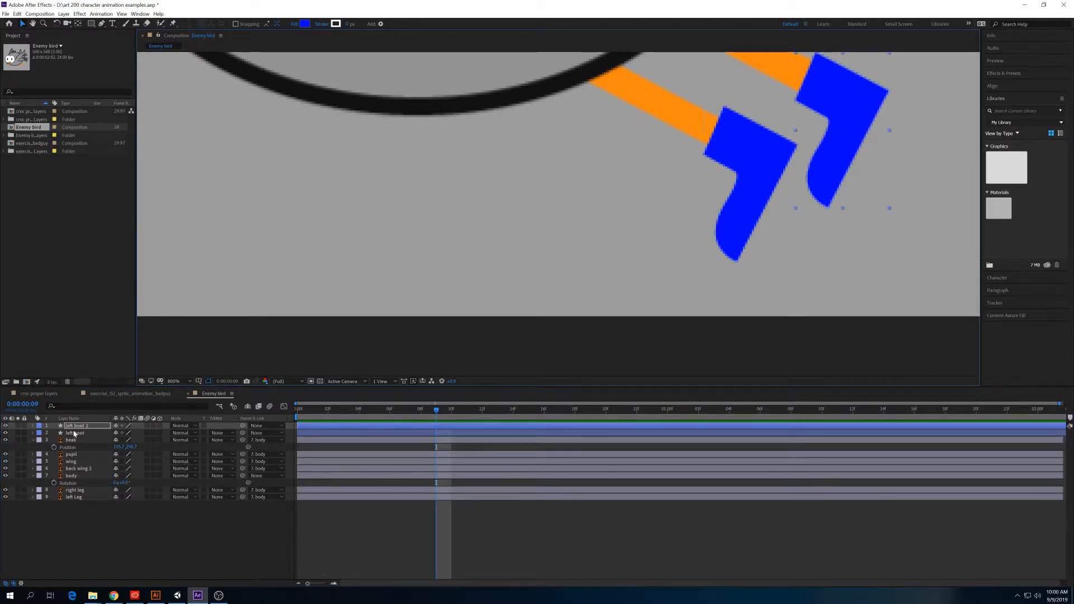
Rename the duplicated boot layer as right boot.
key(Return)
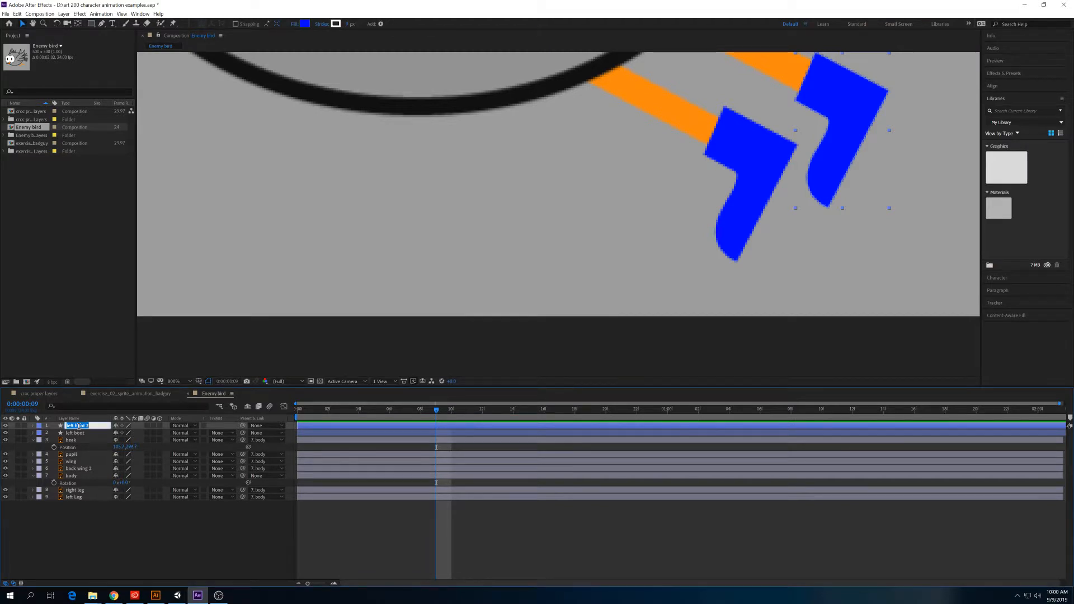
text(right boot)
click(84, 523)
Move the anchor points of the right boot and left boot to where each boot meets its leg.
scroll(487, 224, down, 4)
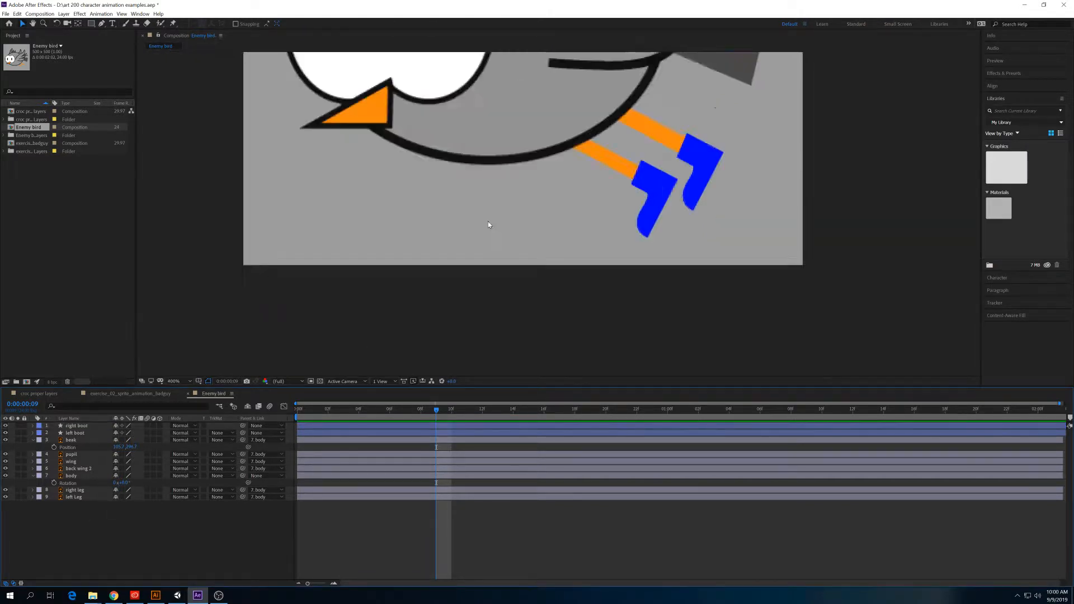
scroll(488, 225, up, 1)
scroll(489, 225, down, 2)
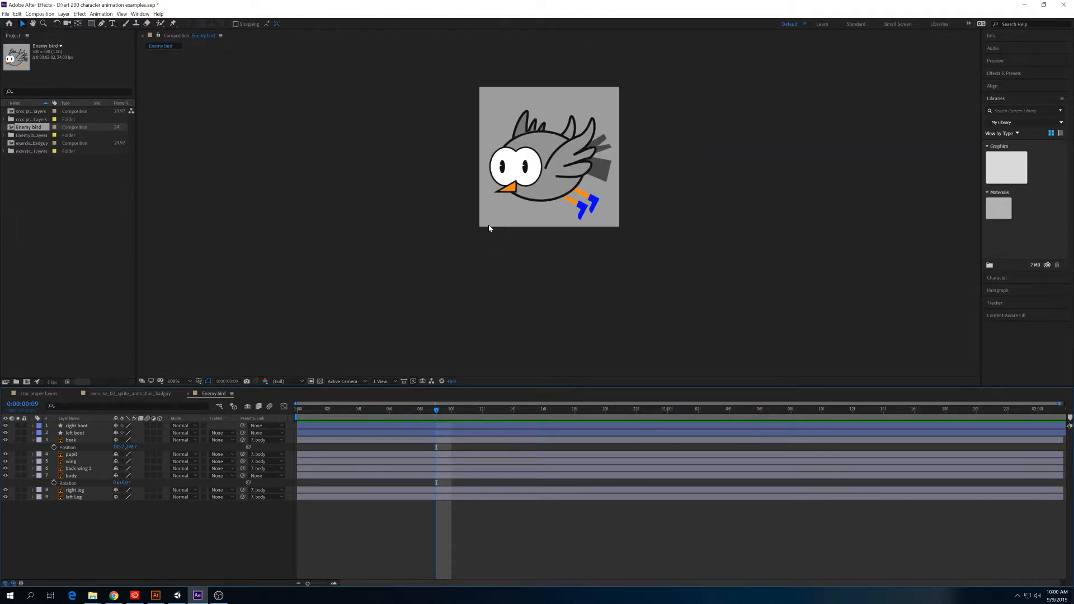
drag(601, 133, 575, 164)
scroll(528, 237, up, 1)
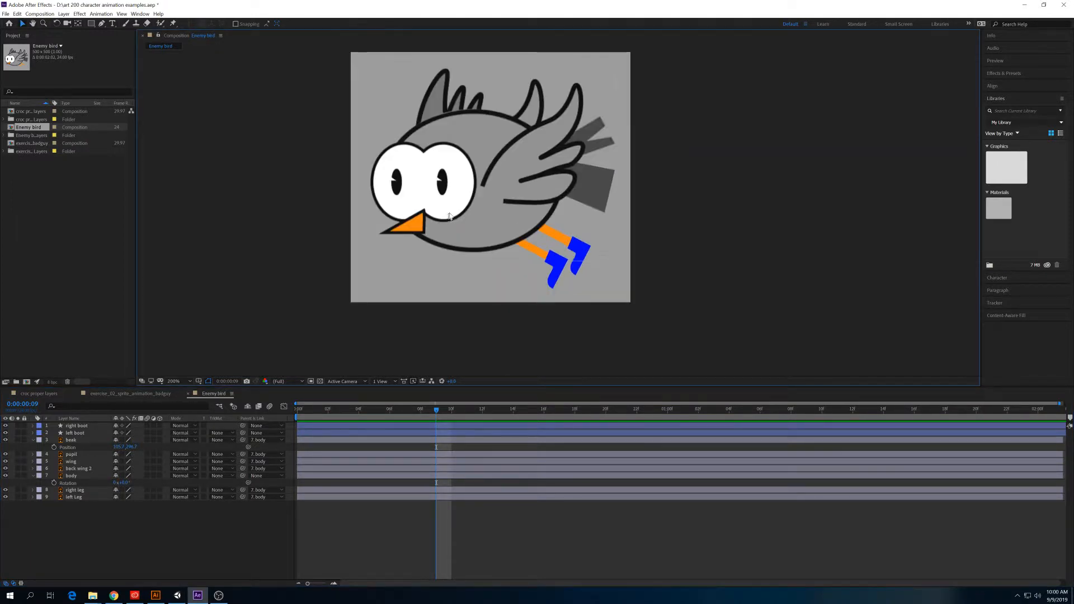
drag(452, 214, 461, 226)
scroll(456, 229, up, 1)
scroll(457, 229, down, 1)
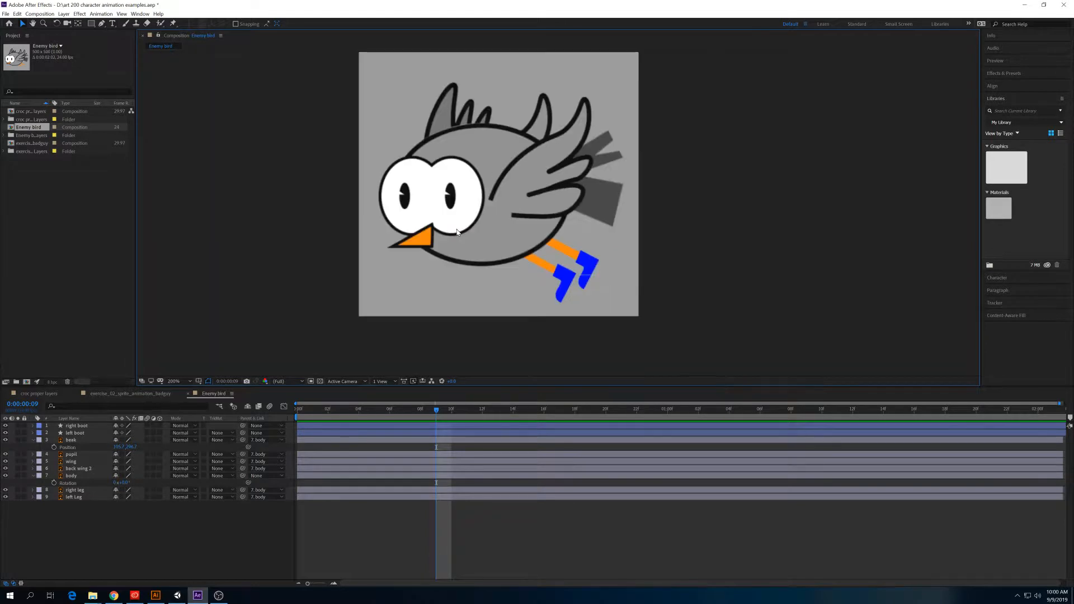
click(163, 546)
click(73, 434)
click(78, 426)
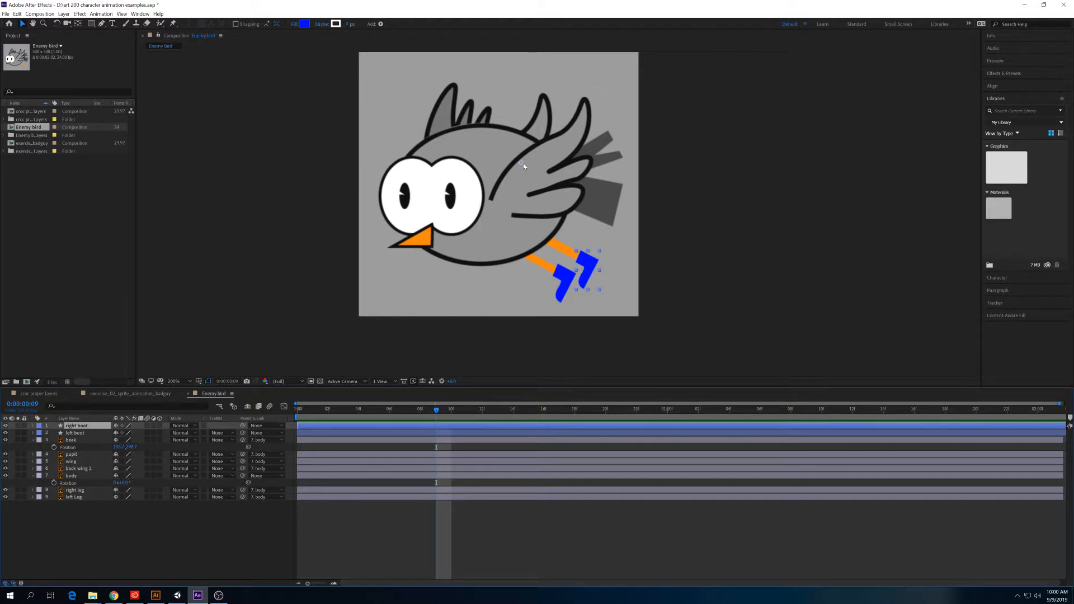
click(79, 24)
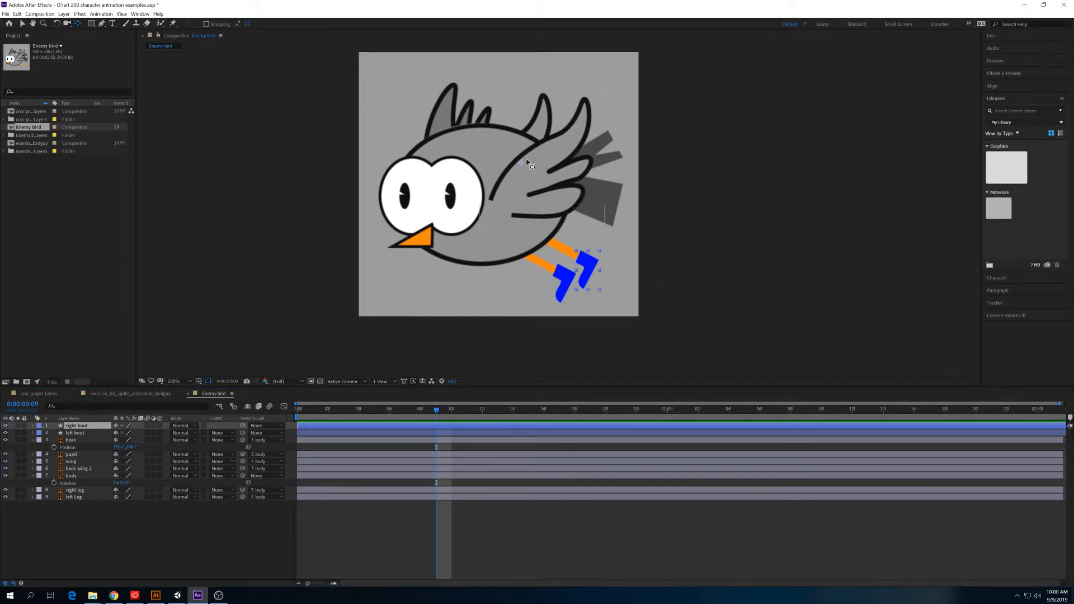
drag(521, 162, 581, 258)
click(74, 433)
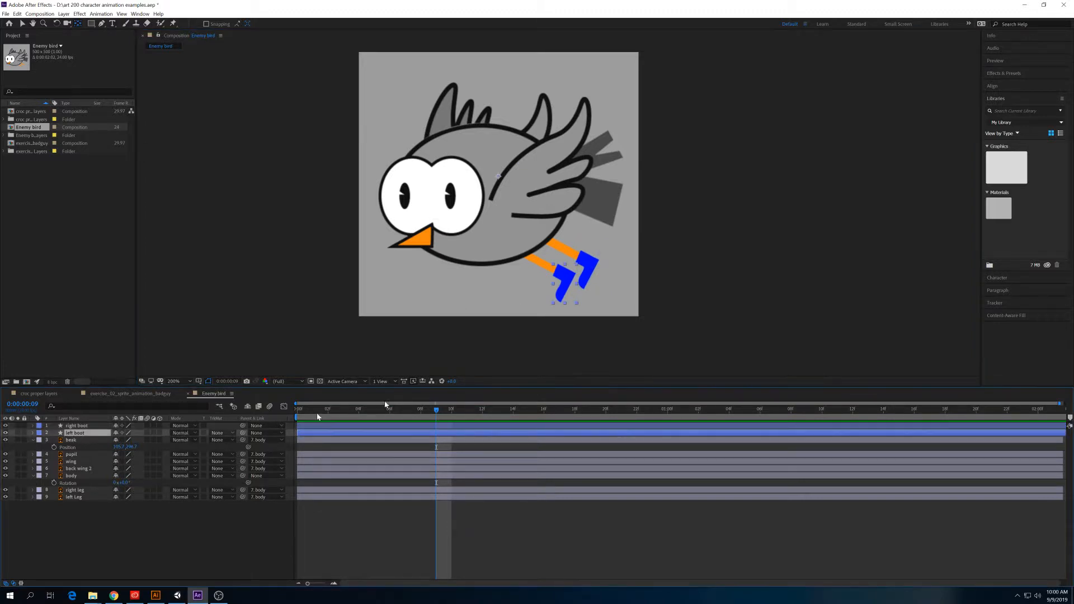
drag(499, 176, 565, 290)
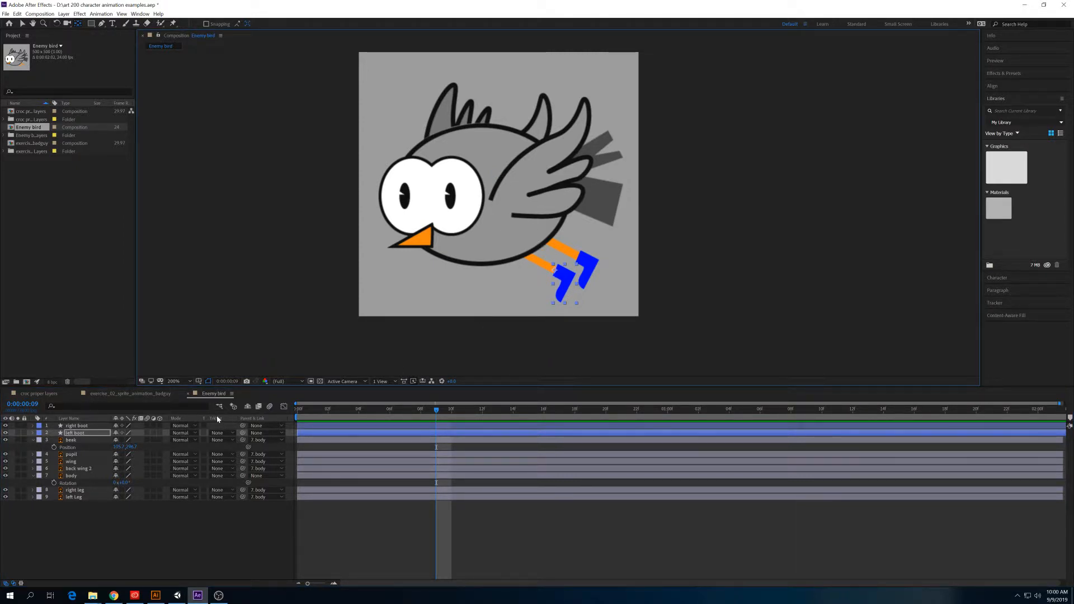
click(124, 519)
Parent the right boot layer to right leg and the left boot layer to left Leg.
click(83, 428)
click(83, 433)
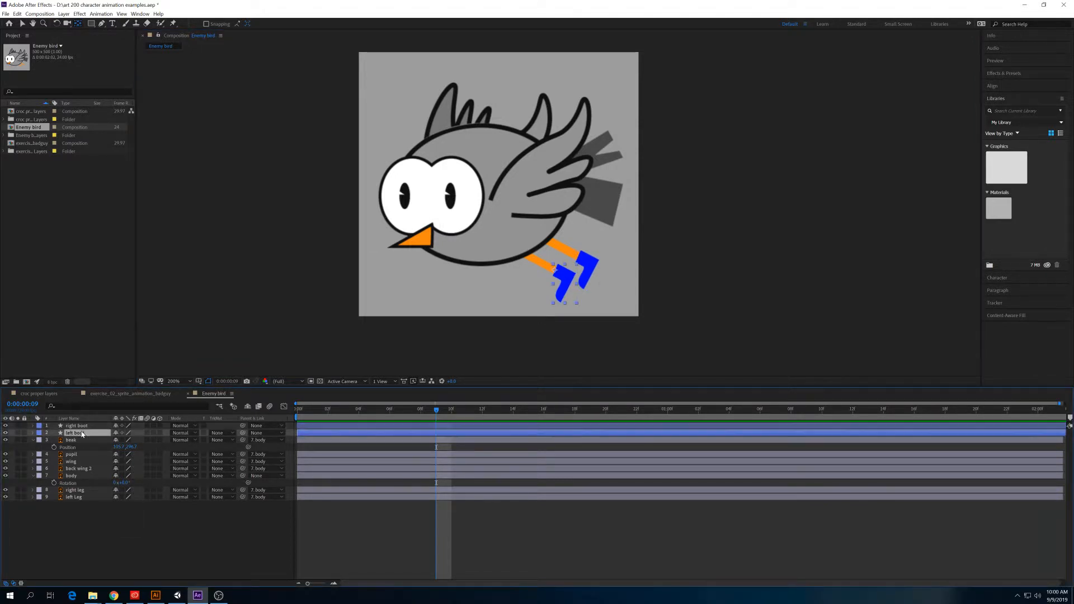
click(85, 426)
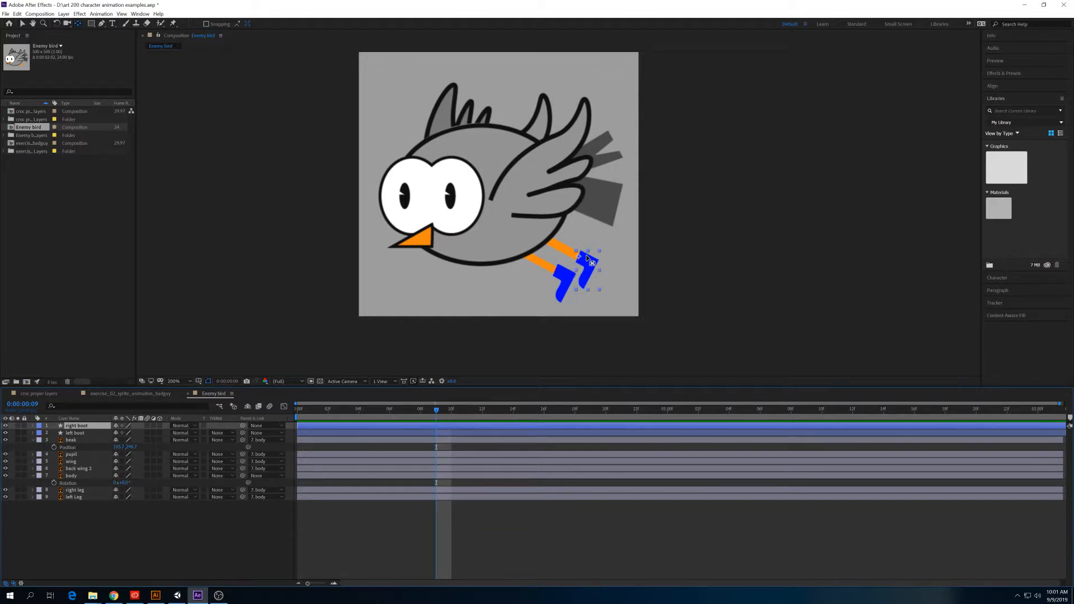
click(86, 433)
click(86, 427)
click(84, 492)
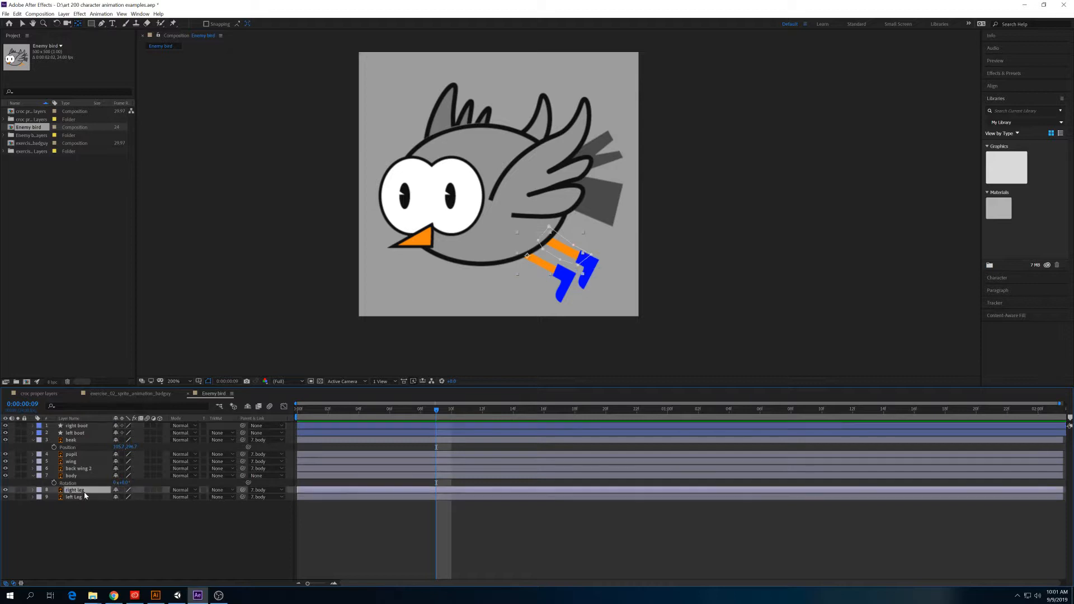
click(92, 427)
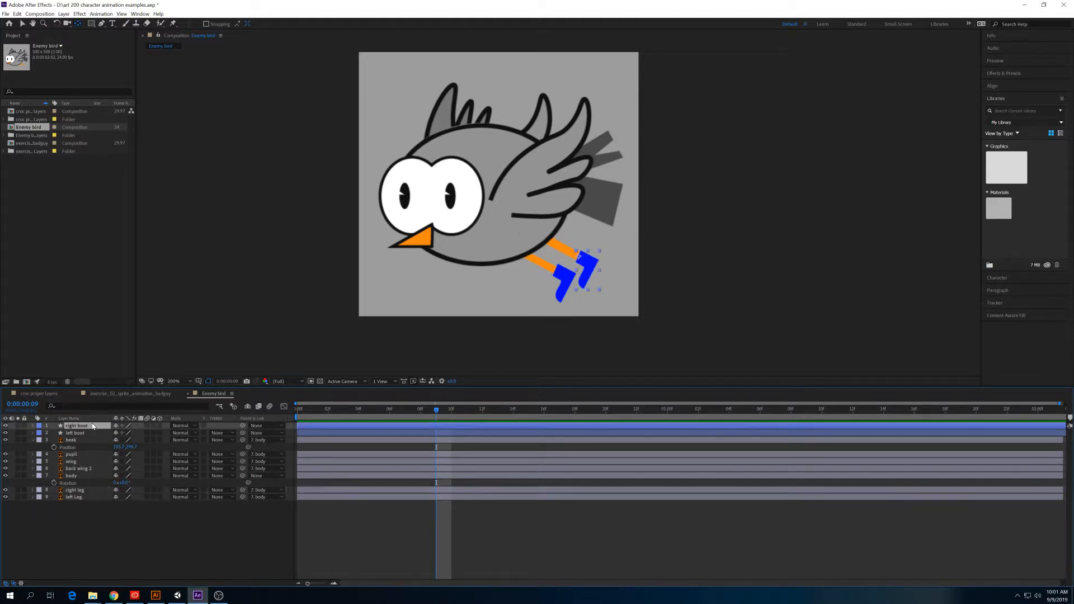
click(256, 426)
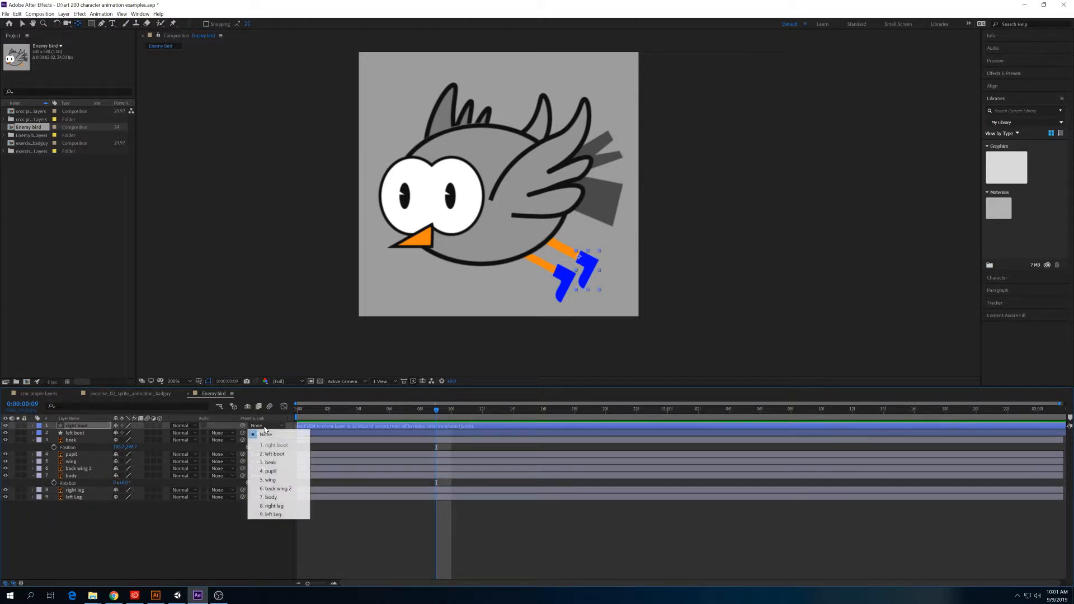
click(277, 506)
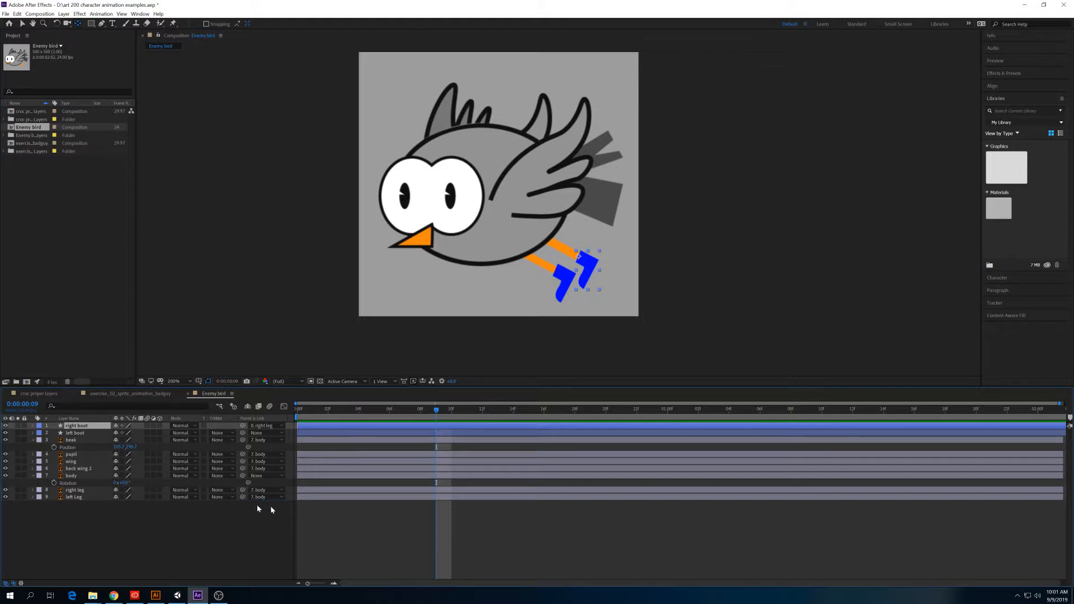
click(75, 433)
click(257, 434)
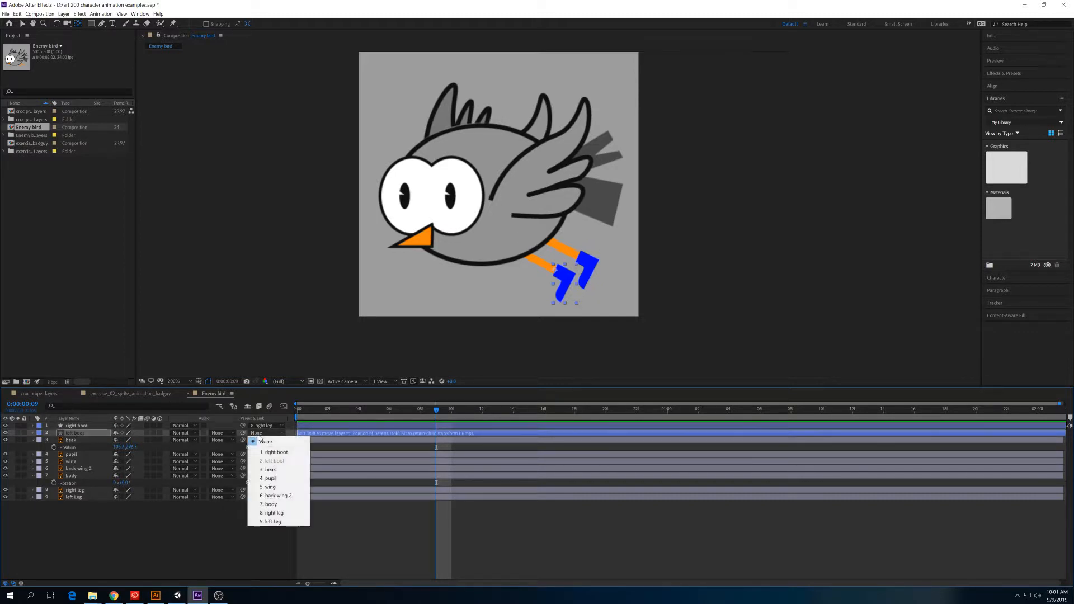
click(269, 522)
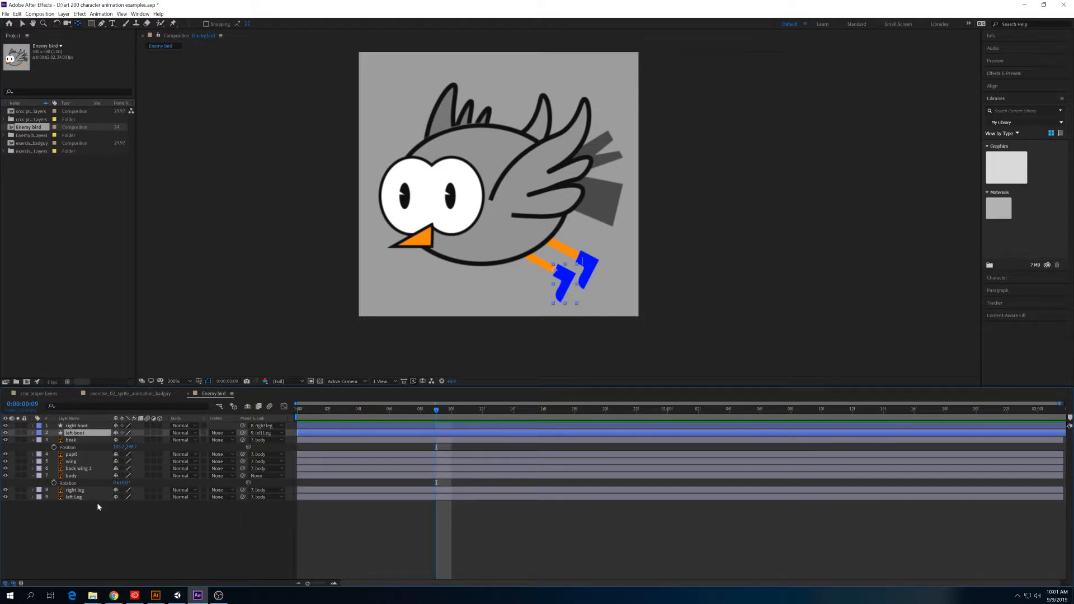
Move both boot layers beneath the leg layers in the stack and inspect the joint between leg and boot up close.
shift+click(85, 428)
drag(85, 428, 84, 504)
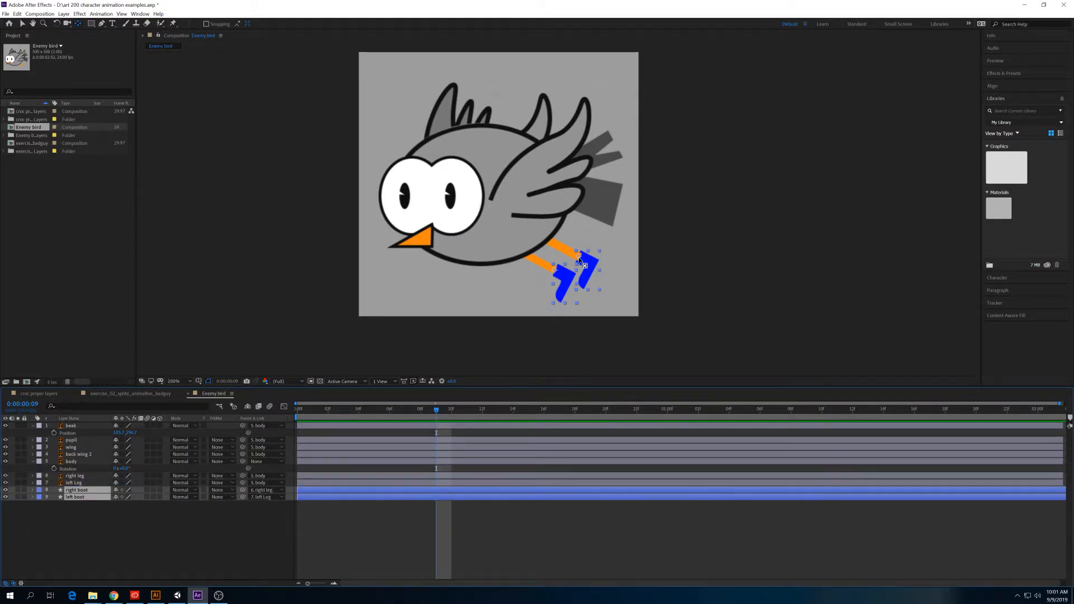
scroll(582, 263, up, 5)
scroll(583, 268, down, 3)
scroll(585, 276, up, 2)
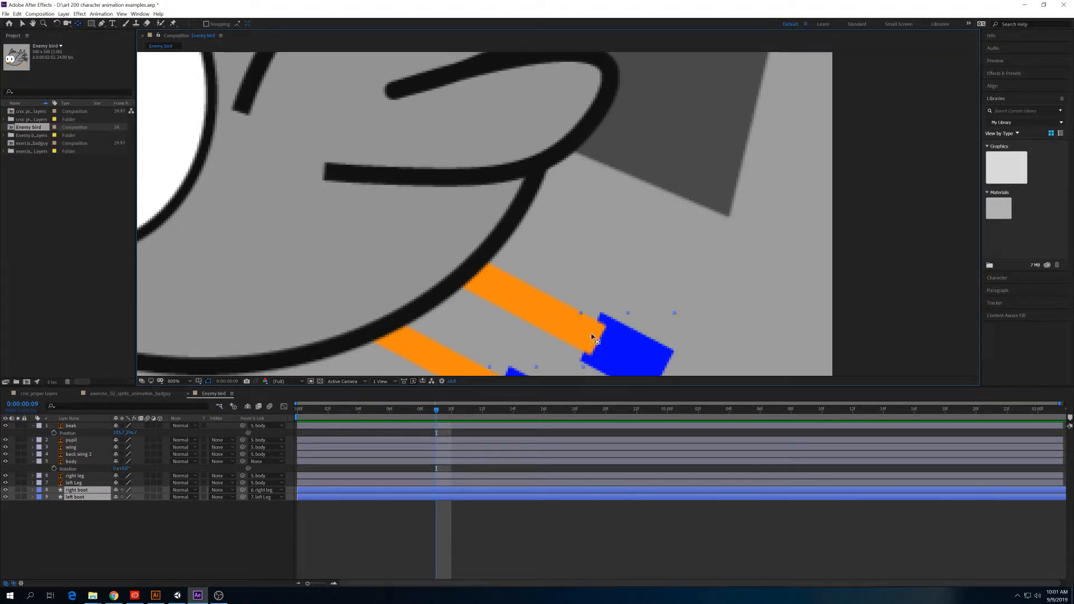
Reorder the right boot and left boot layers so they sit directly above the two leg layers, below body.
click(89, 490)
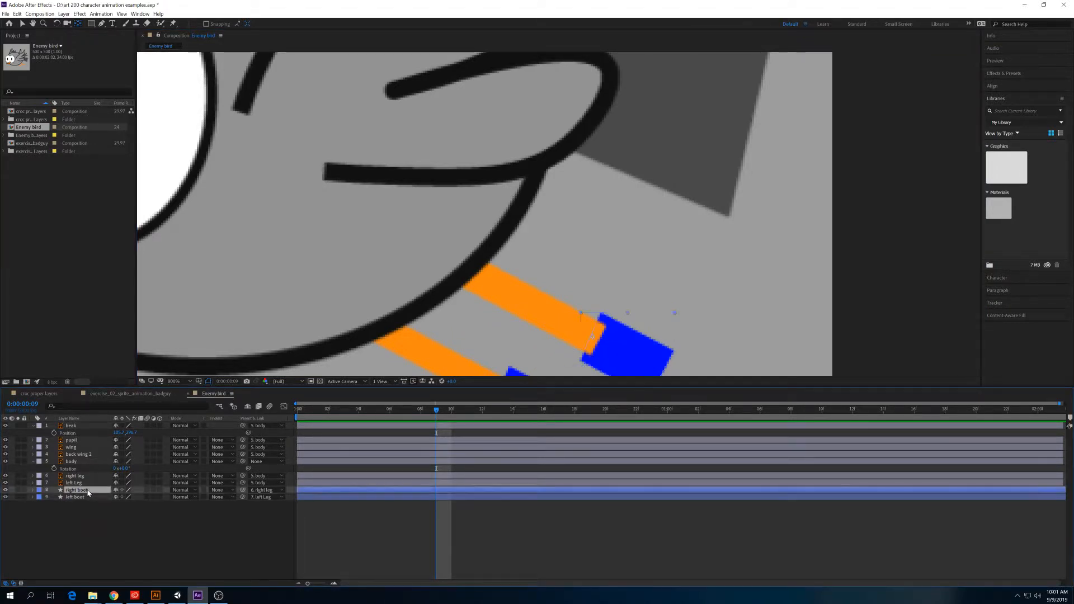
shift+click(85, 497)
drag(85, 497, 85, 474)
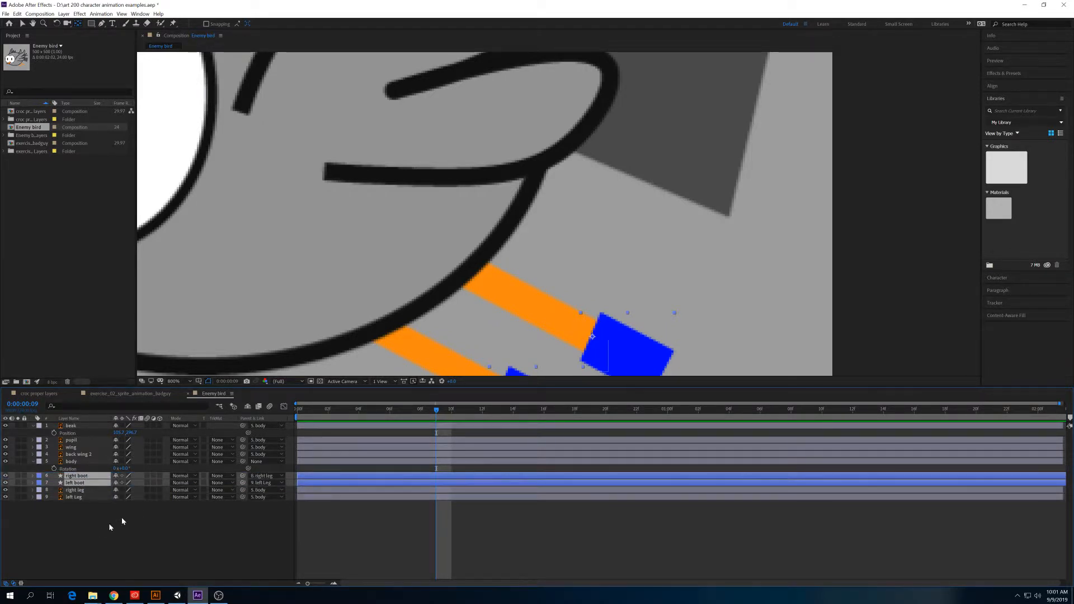
Show the right boot's Rotation property and rotate the boot a few degrees counter-clockwise around its anchor point.
click(84, 477)
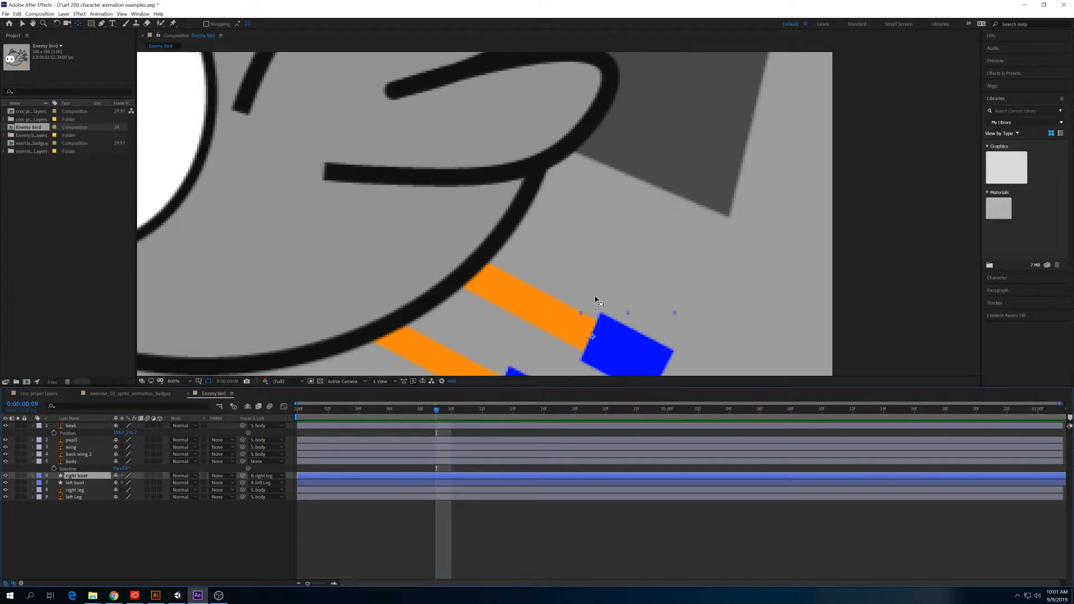
drag(603, 305, 572, 242)
key(r)
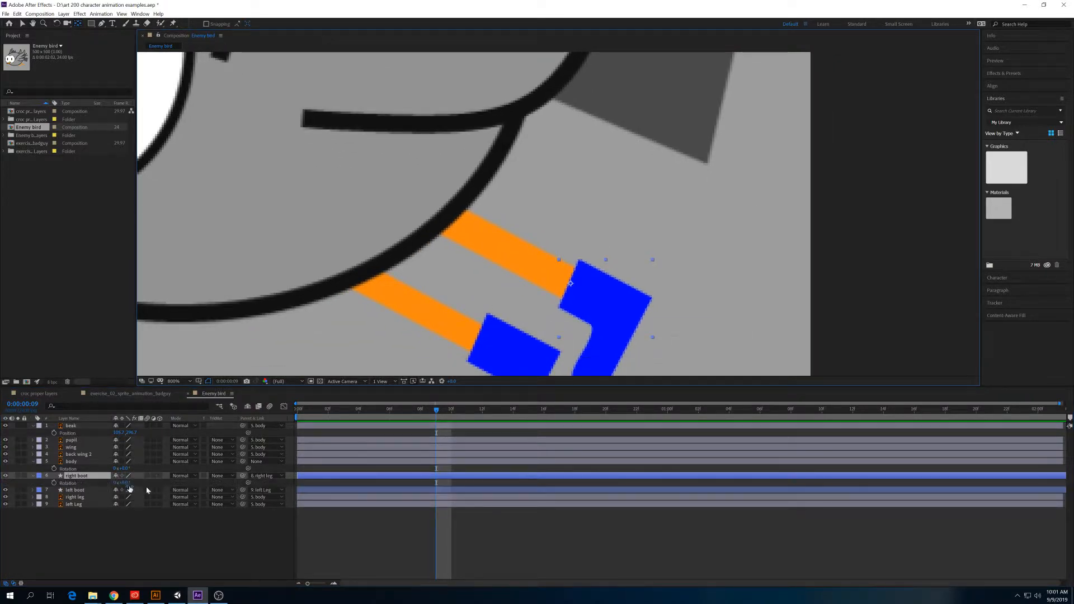
drag(125, 483, 106, 465)
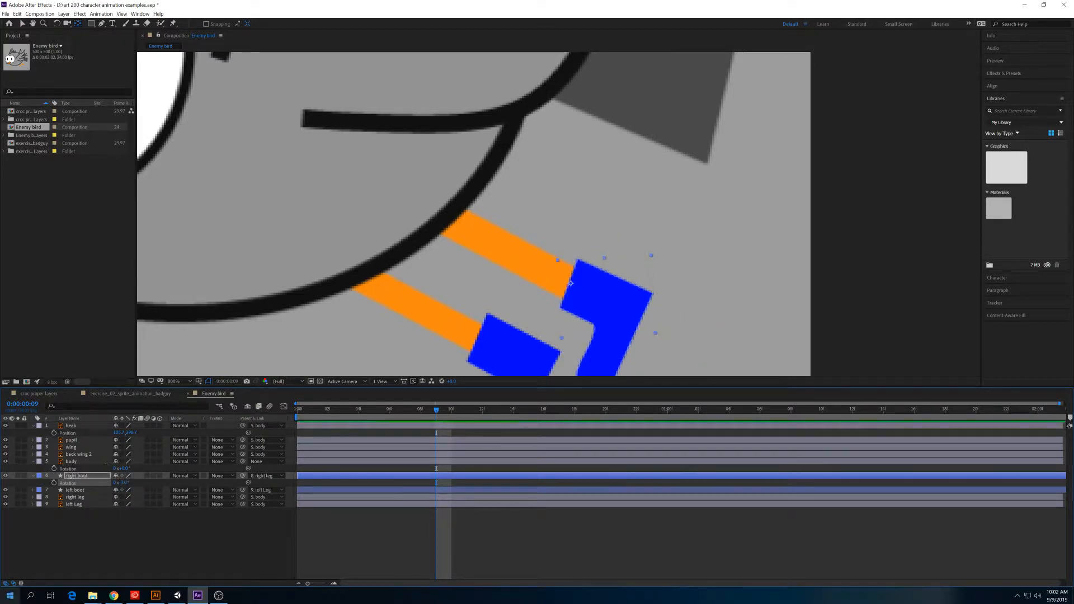
Nudge the left boot slightly closer to its leg and rotate it a few degrees clockwise.
click(90, 490)
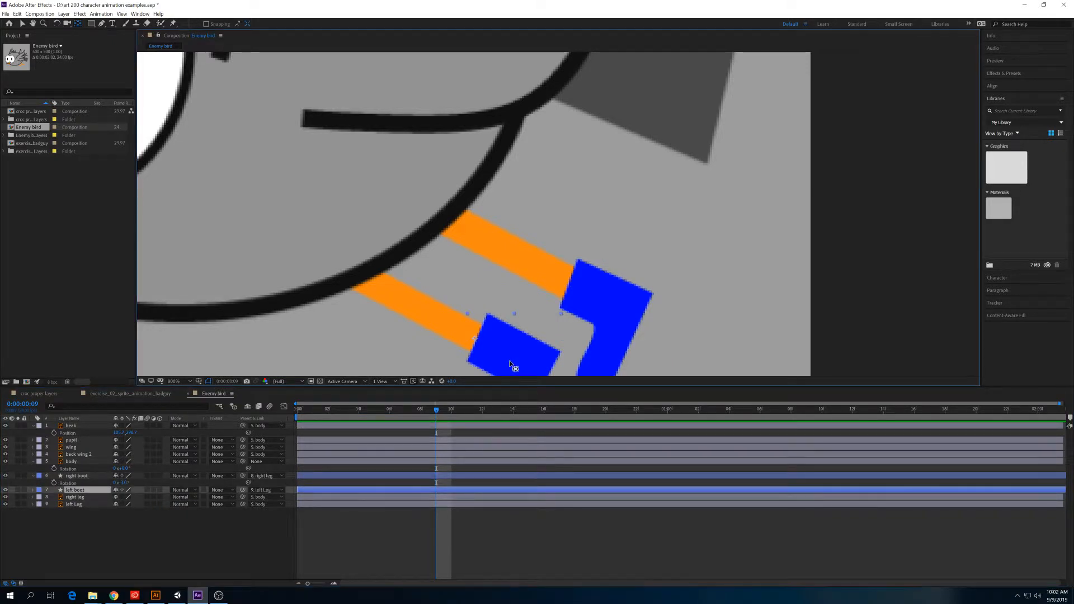
key(v)
drag(506, 360, 504, 358)
key(r)
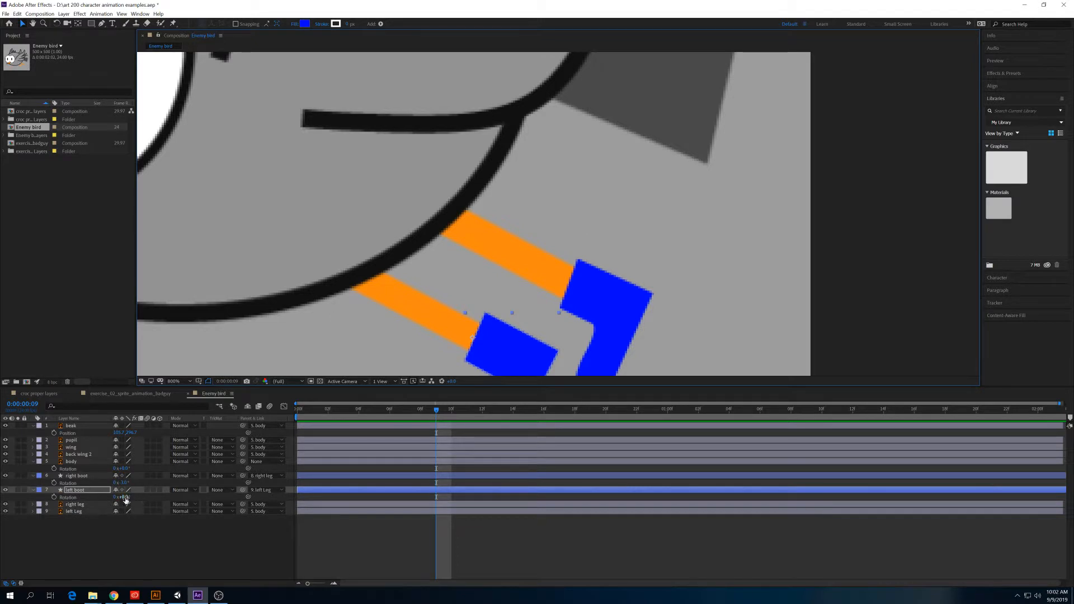
drag(120, 497, 121, 490)
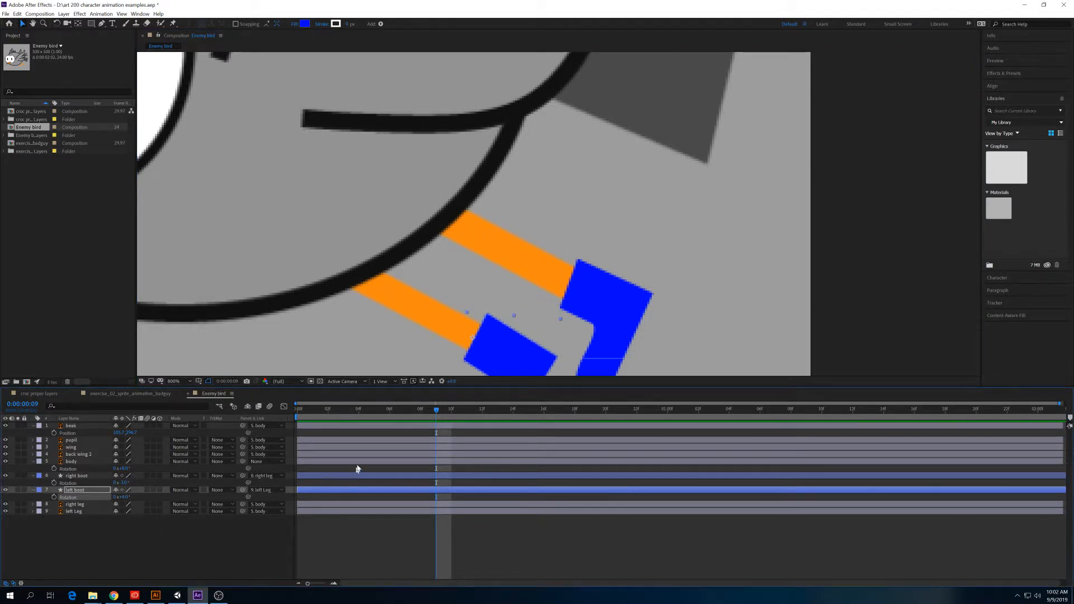
Save the project and return the playhead to the first frame of the Enemy bird timeline.
key(space)
drag(553, 384, 297, 426)
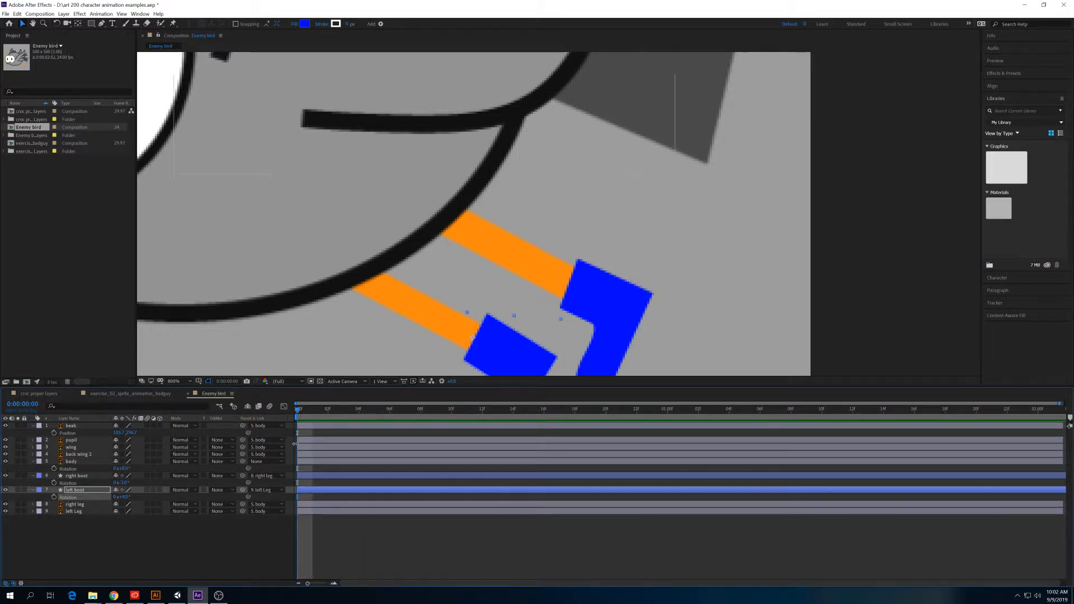
scroll(369, 276, down, 3)
scroll(402, 335, up, 1)
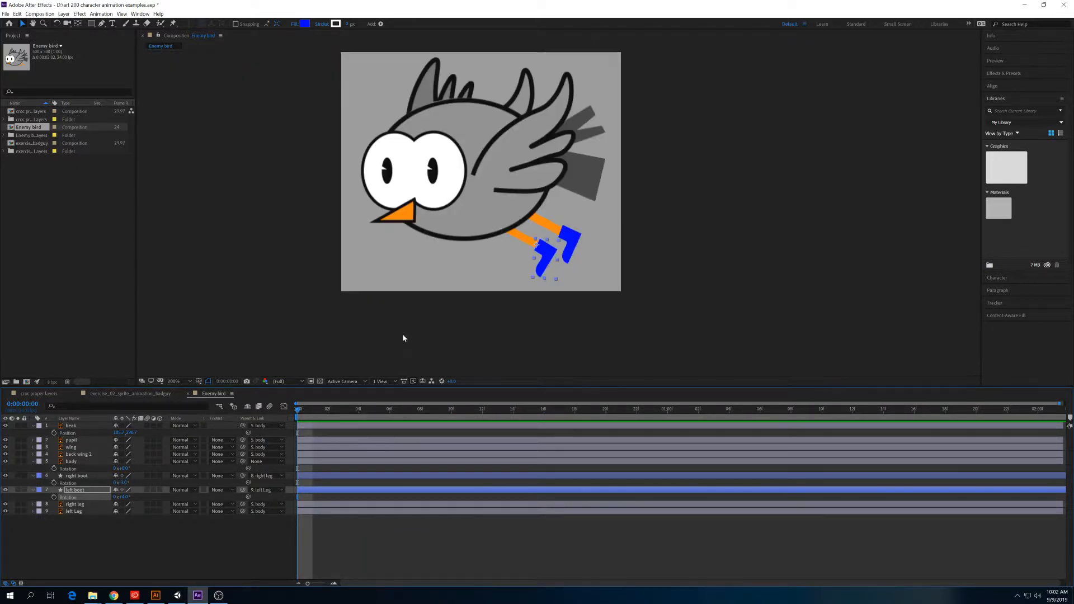
drag(390, 412, 297, 412)
key(ctrl+s)
key(space)
drag(586, 409, 358, 409)
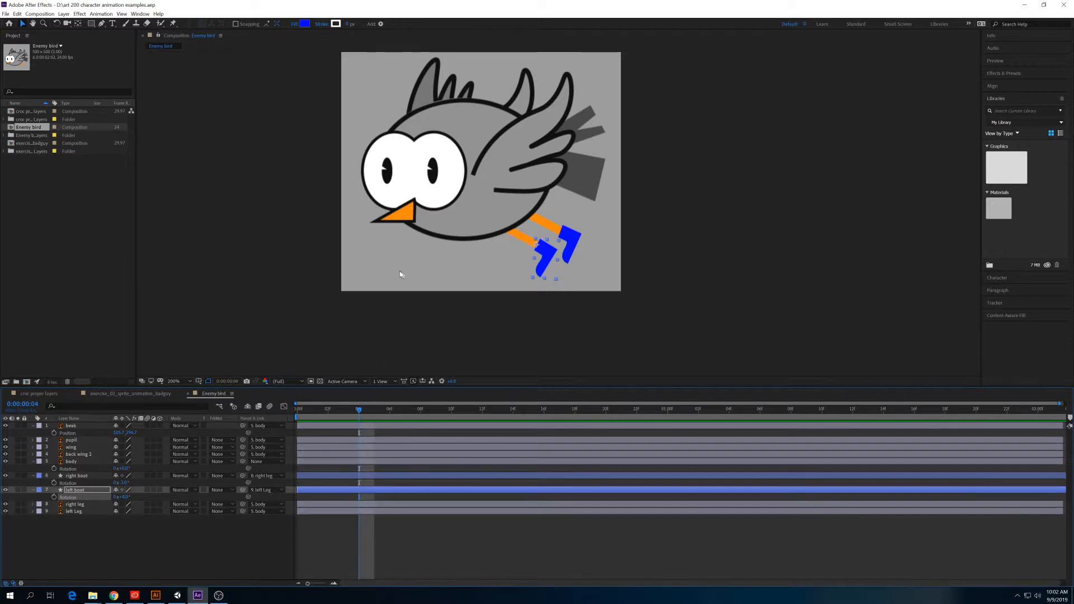
drag(416, 243, 426, 282)
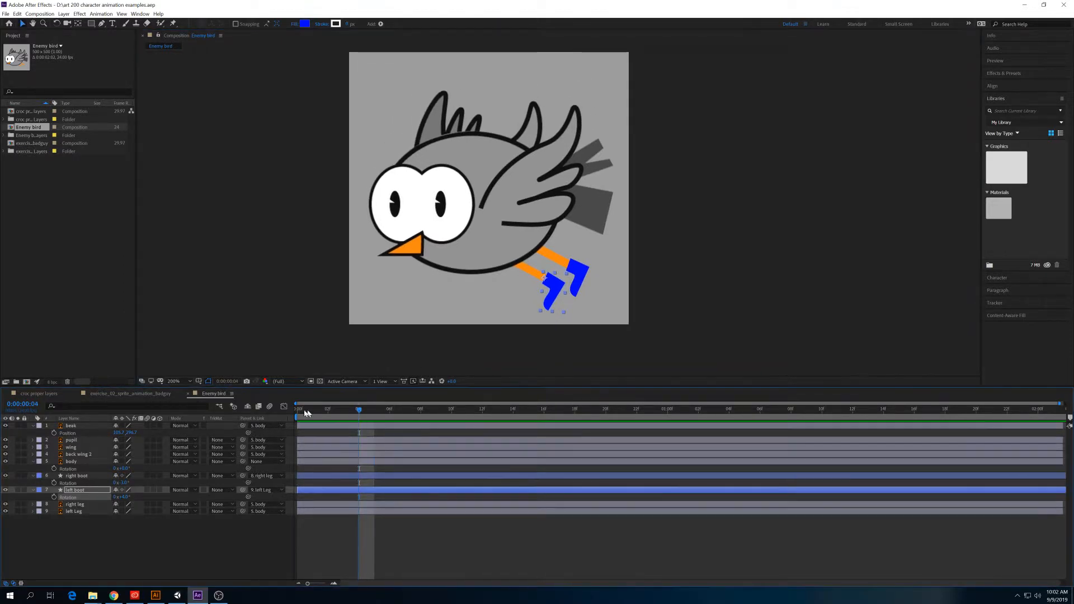
drag(516, 414, 297, 420)
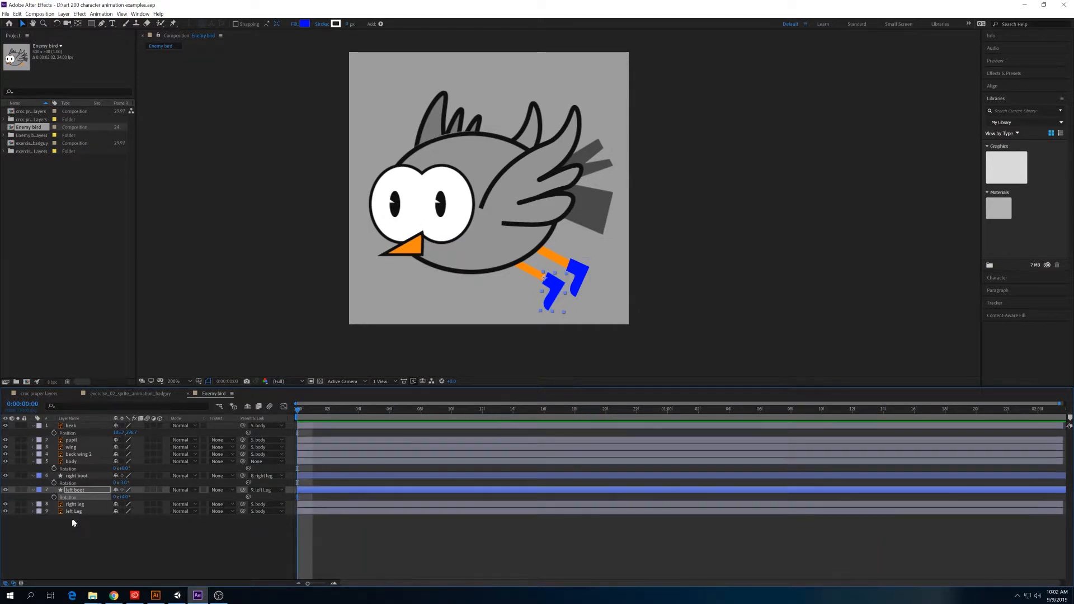
click(75, 522)
click(85, 484)
click(85, 488)
click(87, 476)
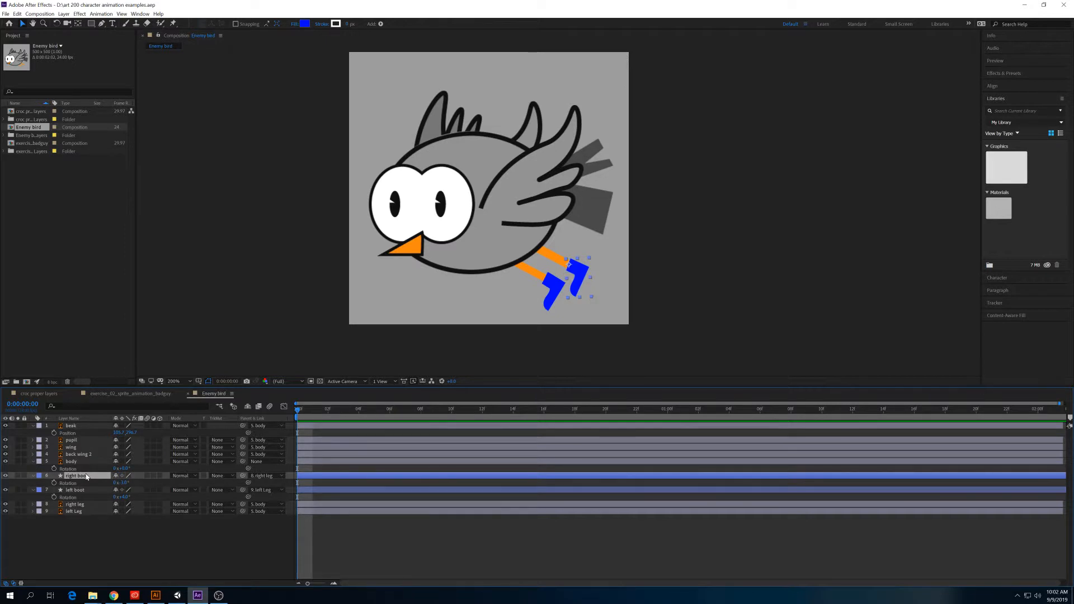
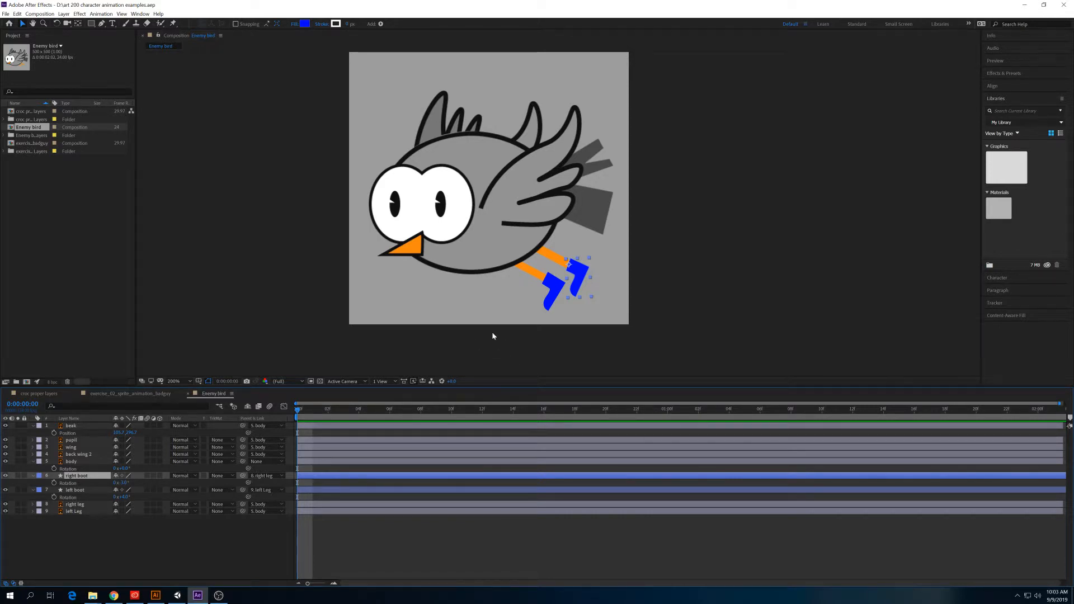
Show the wing layer's Rotation property, rotate the wing counter-clockwise to a raised pose, and start keyframing it at frame 0.
click(74, 459)
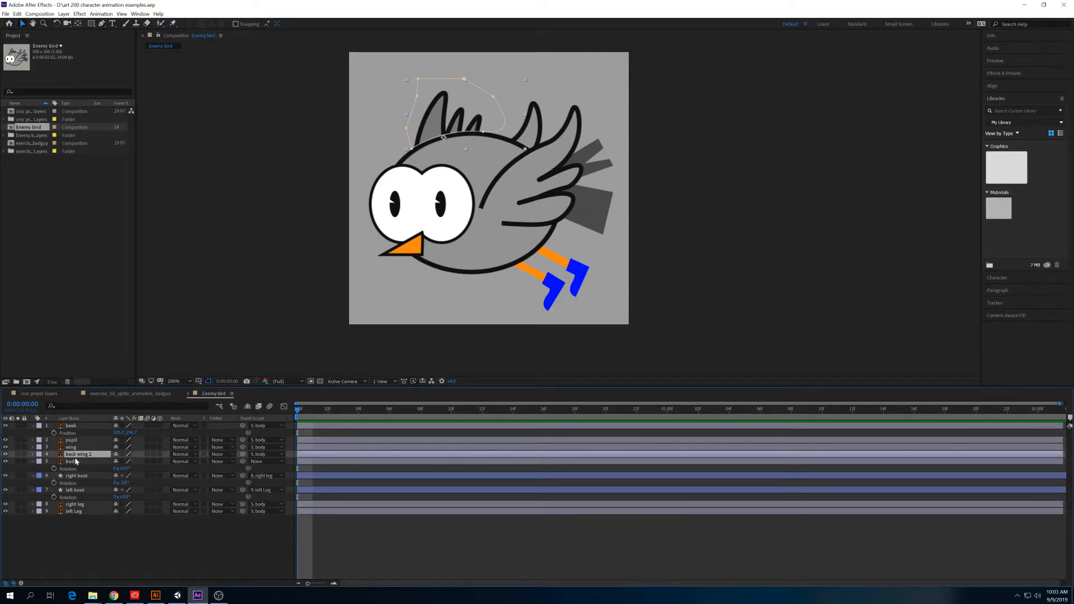
click(74, 448)
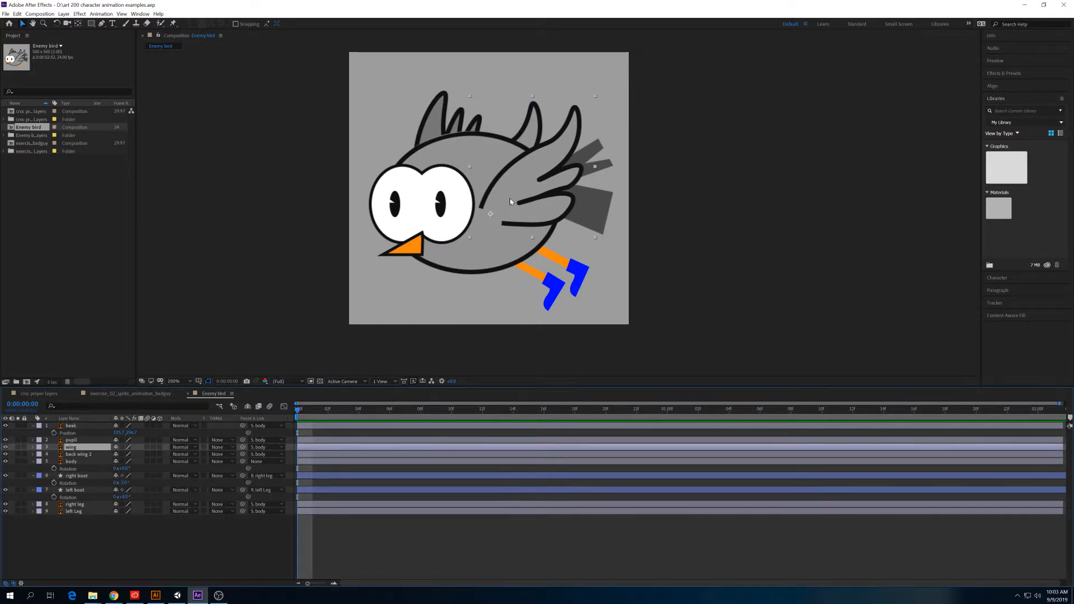
key(r)
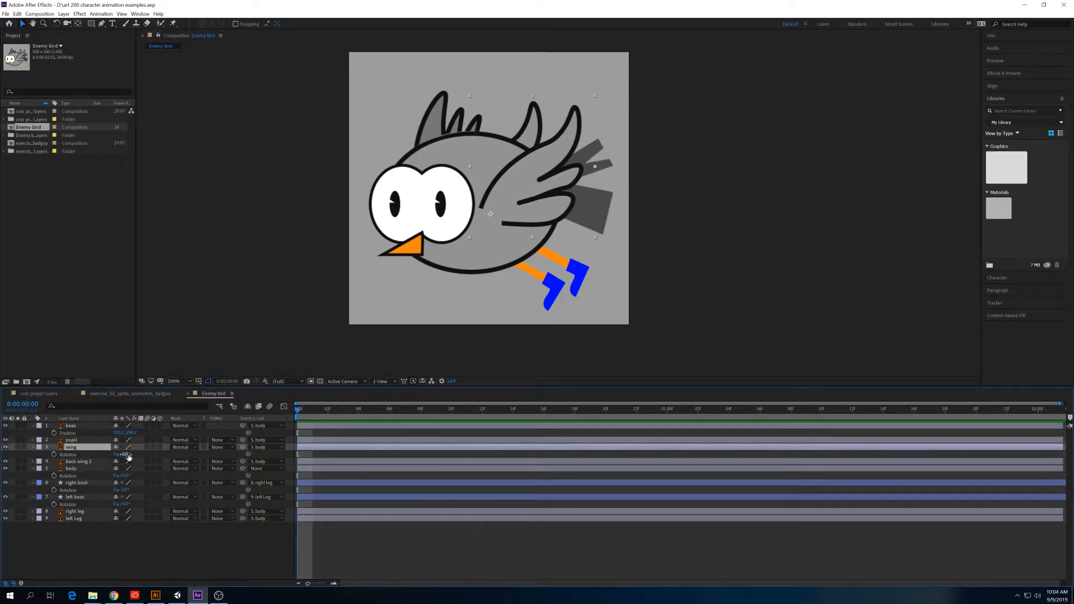
drag(125, 455, 121, 455)
click(54, 454)
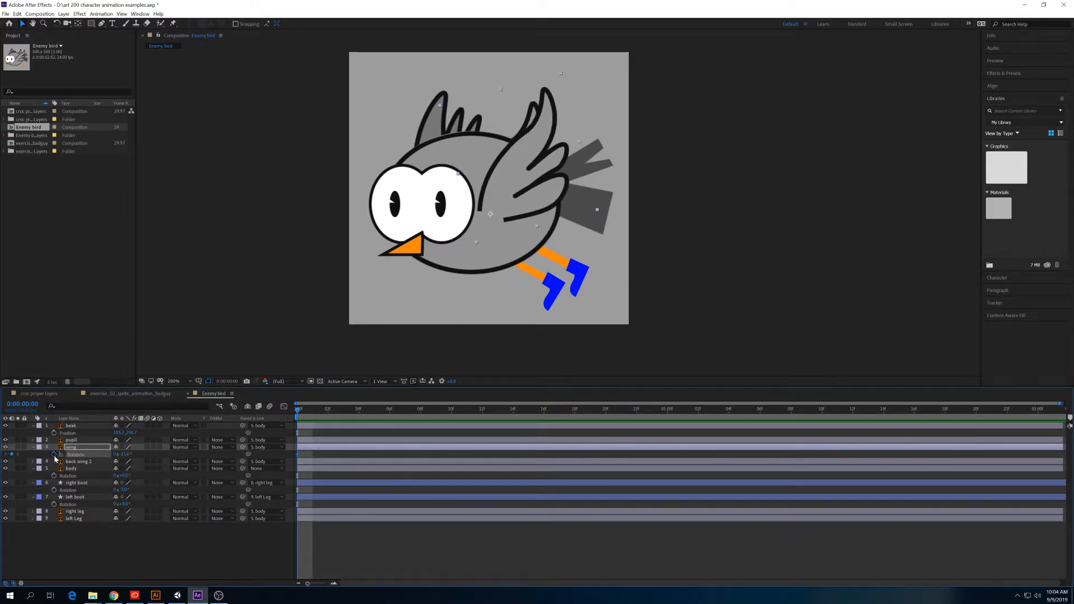
Rotate the wing clockwise to a lowered pose at frame 4 and preview the motion from the first frame.
drag(328, 409, 359, 411)
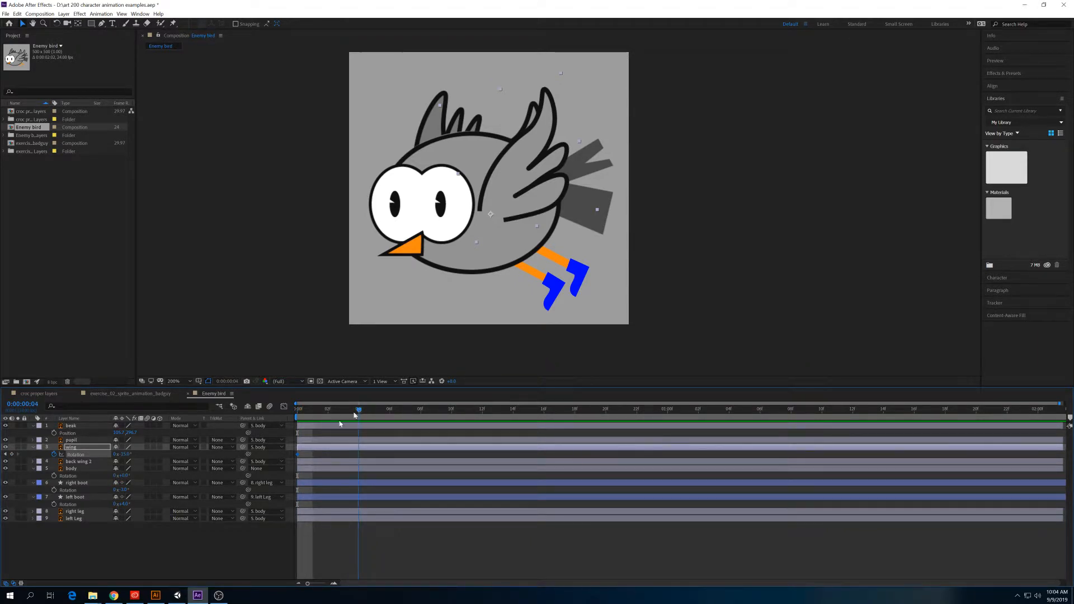
drag(124, 454, 143, 454)
key(Home)
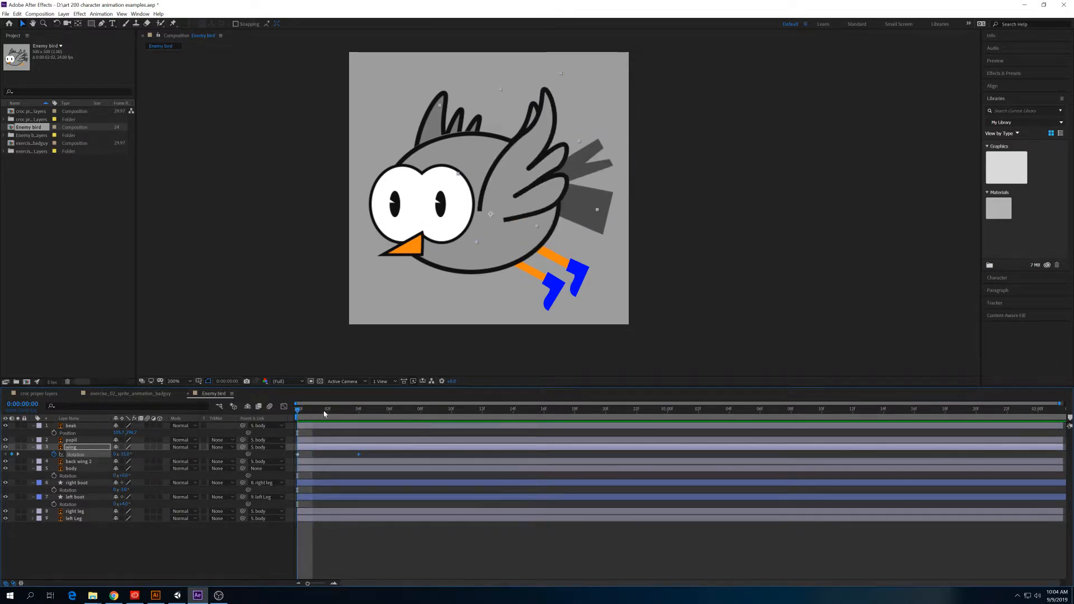
key(space)
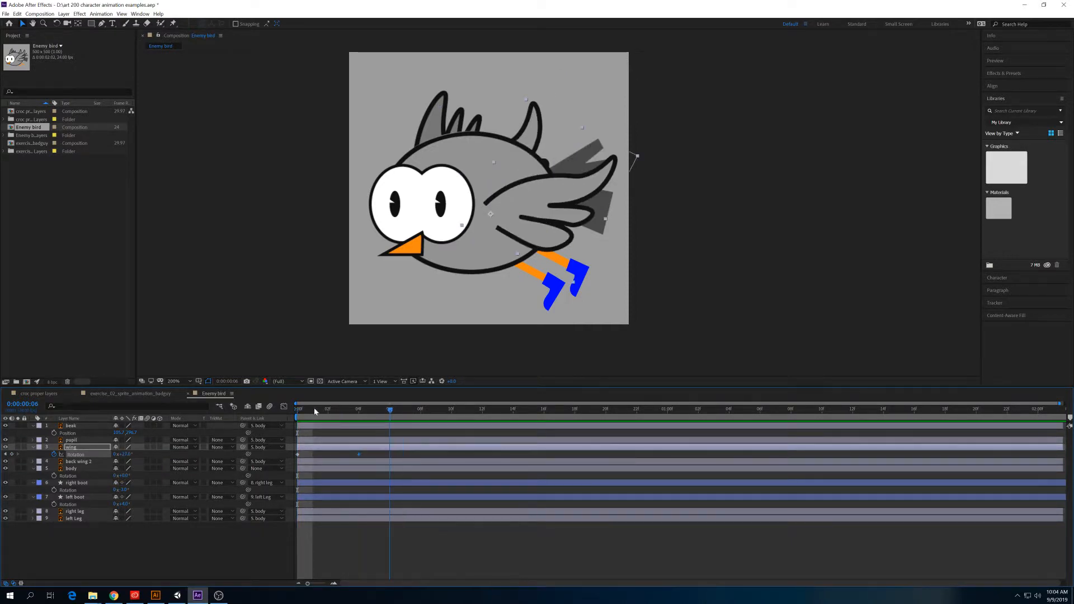
Paste copied wing Rotation keyframes at frames 8 and 12 to continue the flapping.
drag(314, 409, 420, 410)
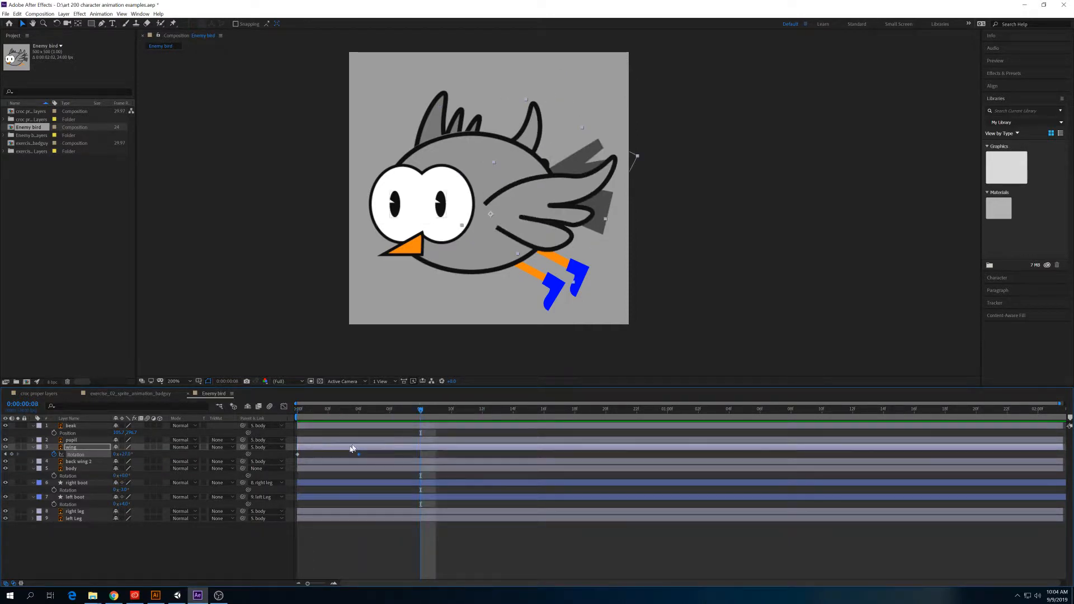
click(298, 454)
key(ctrl+v)
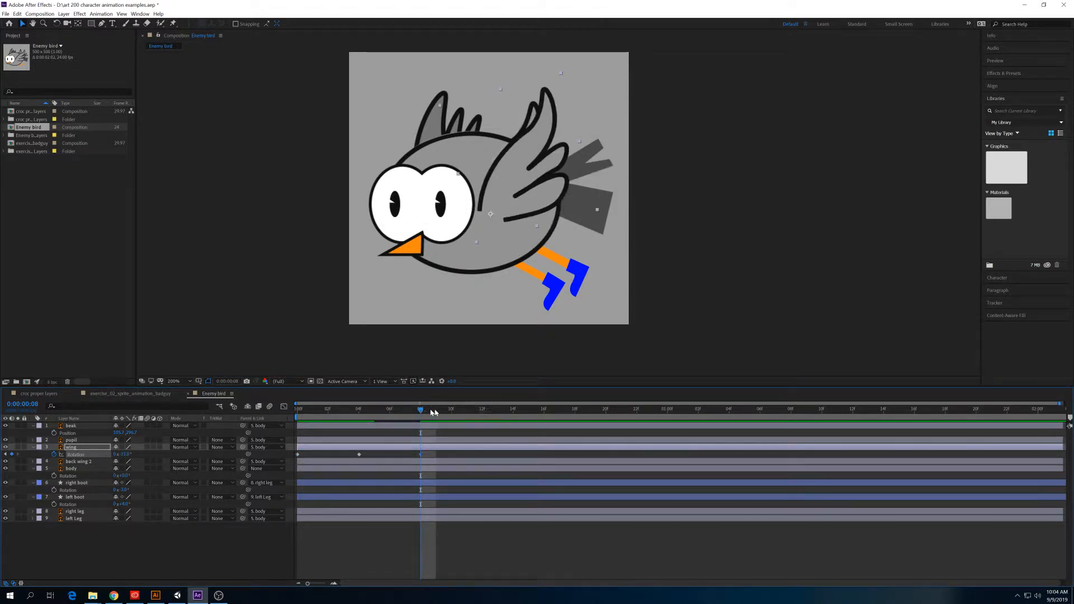
click(513, 410)
drag(513, 411, 482, 411)
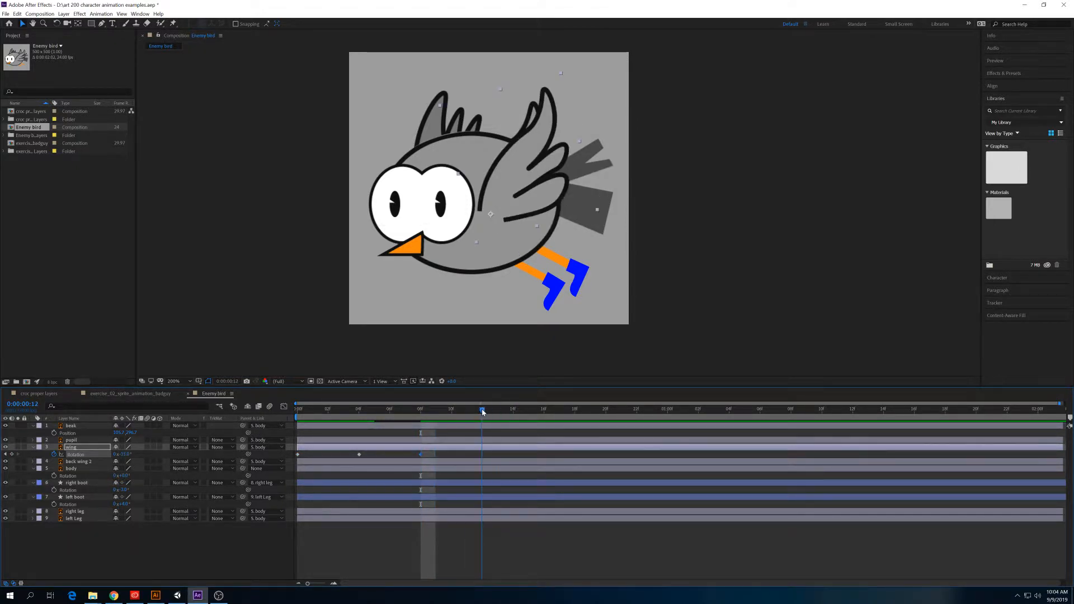
click(359, 455)
key(ctrl+c)
key(ctrl+v)
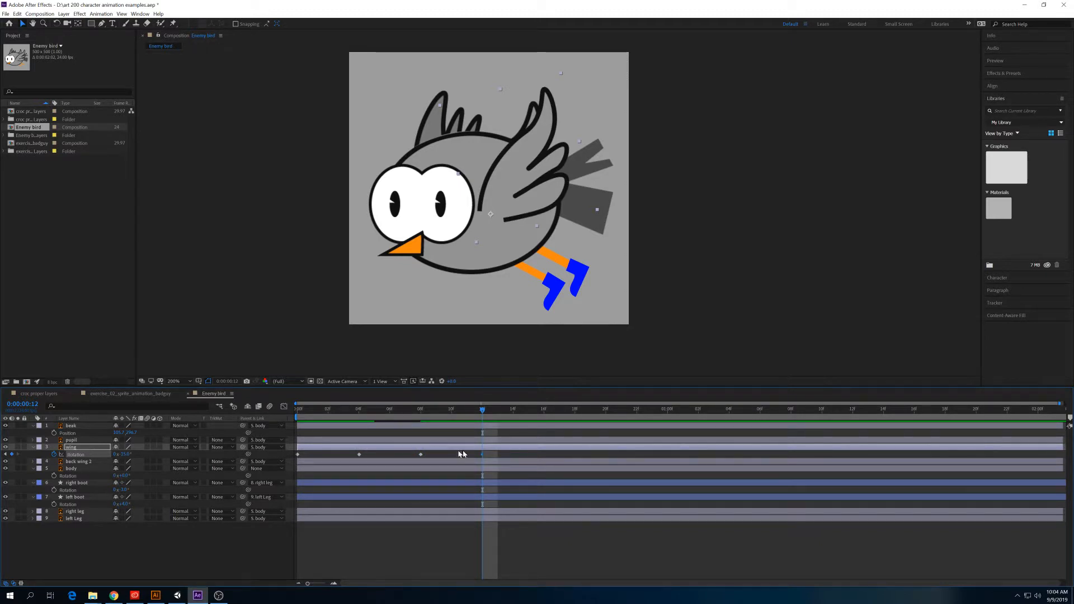
Copy the wing's first four Rotation keyframes and paste the set at frame 16 and again at 0:00:01:08.
drag(494, 458, 321, 457)
drag(495, 410, 544, 410)
key(ctrl+v)
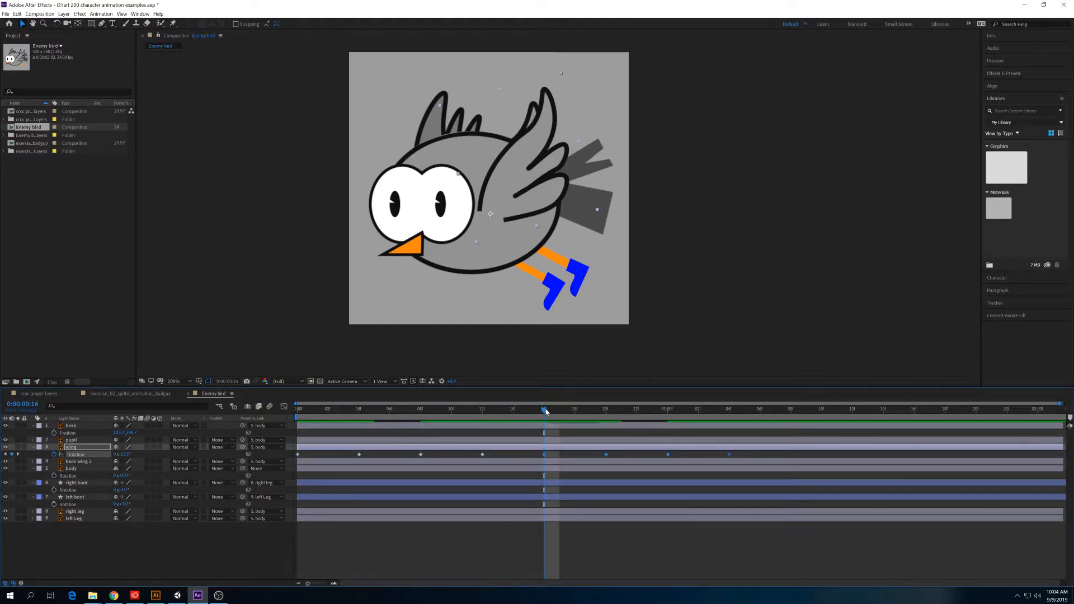
click(791, 413)
key(ctrl+v)
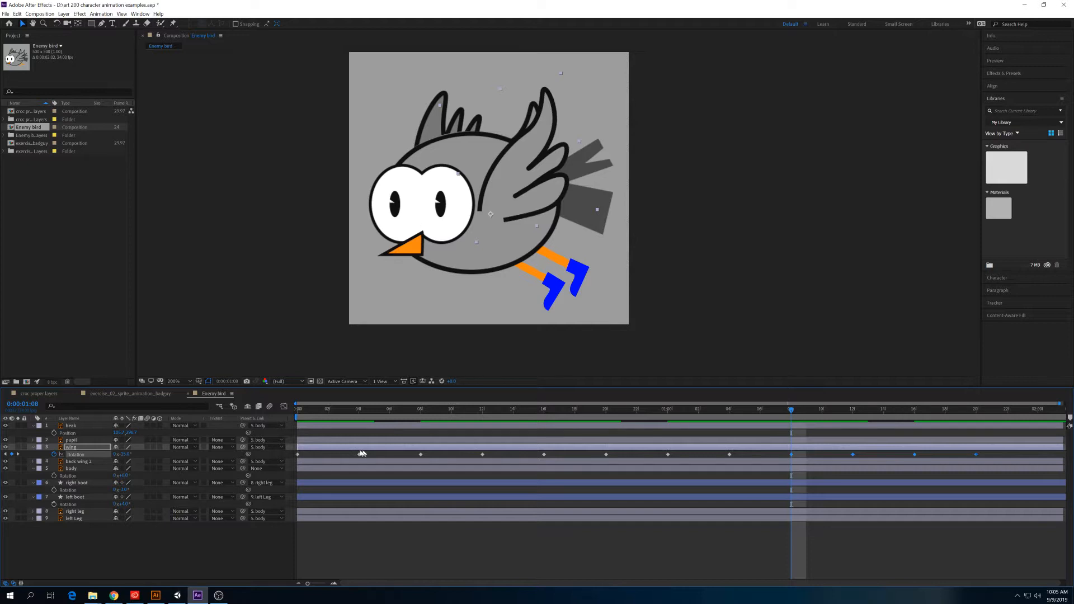
Save the project and play the wing animation from the first frame.
key(Home)
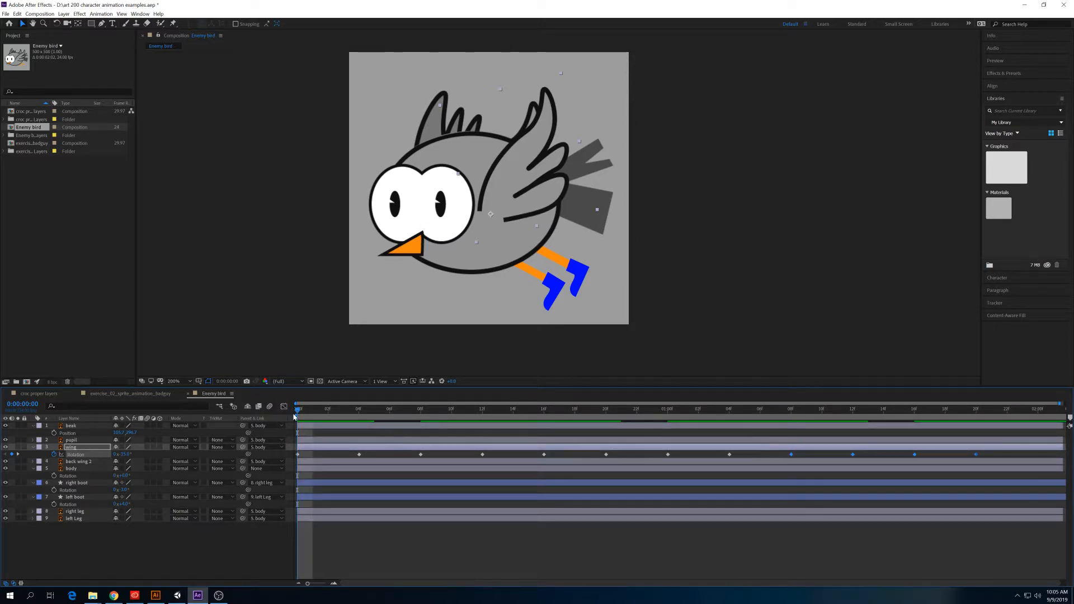
key(ctrl+s)
key(space)
key(Page_Up)
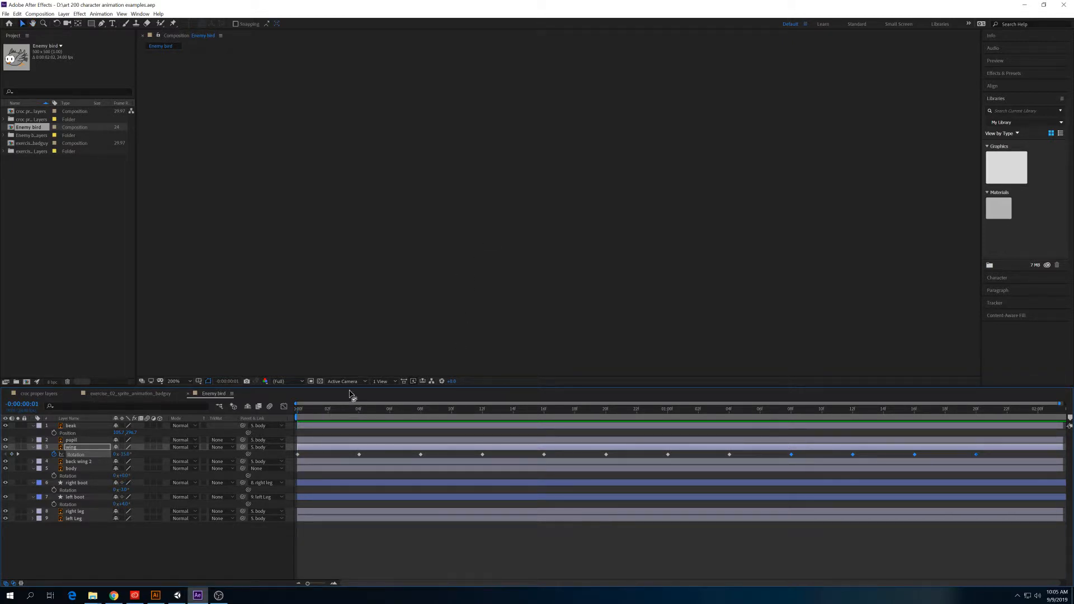
key(space)
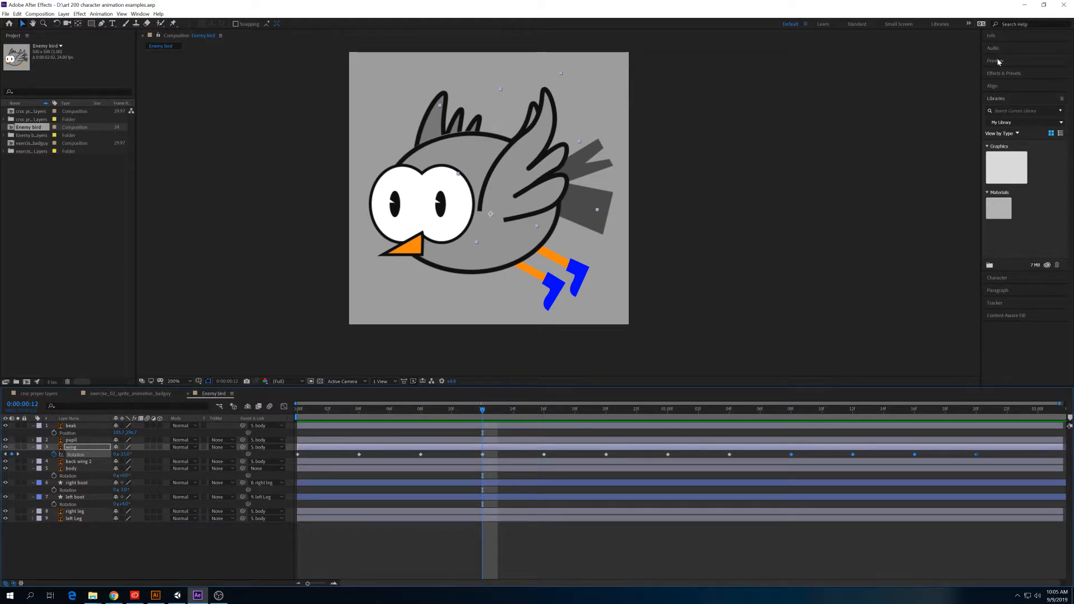
Open the Preview controls and examine the wing flapping by playing and scrubbing through the Enemy bird timeline.
click(993, 86)
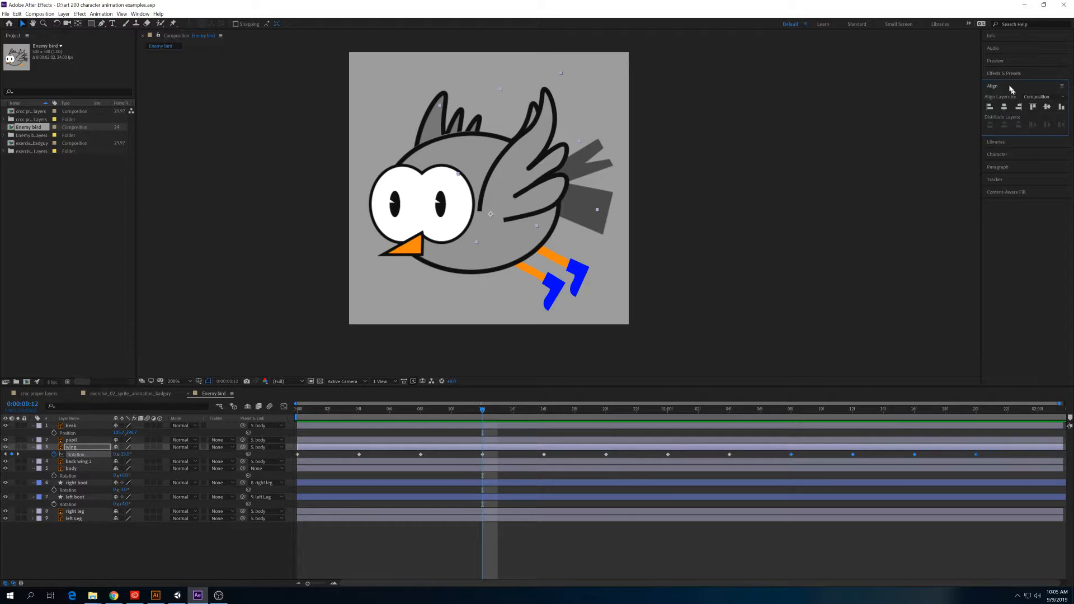
click(1002, 74)
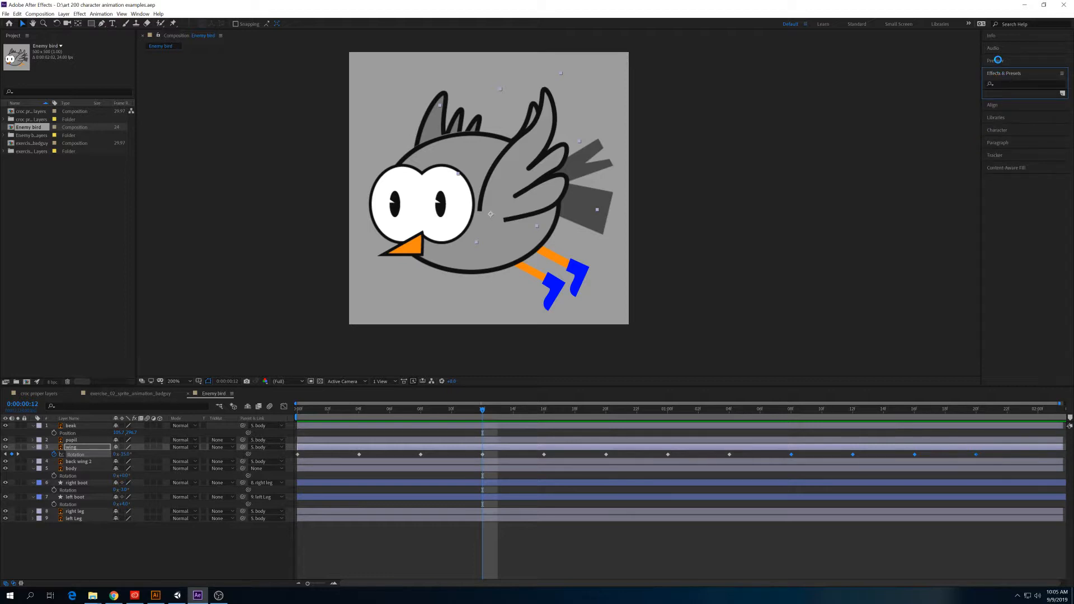
click(999, 63)
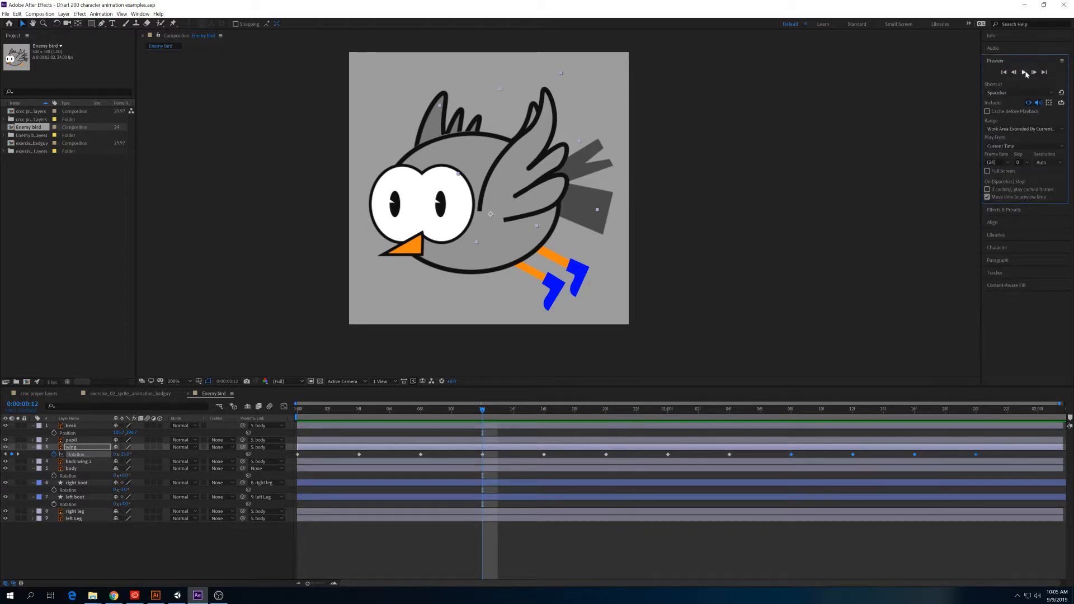
click(1025, 72)
click(1024, 73)
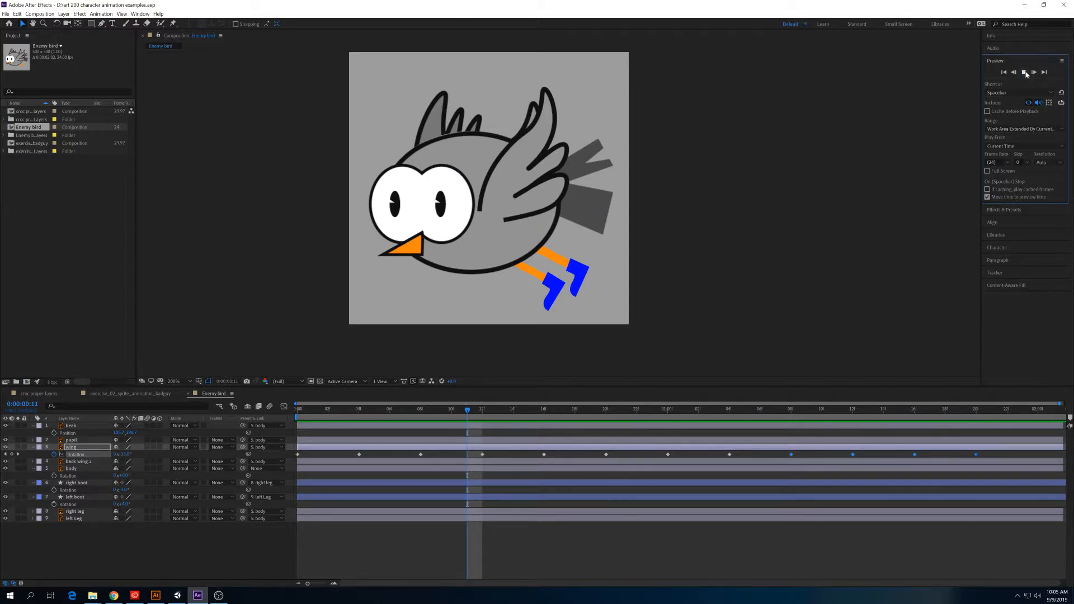
click(1027, 74)
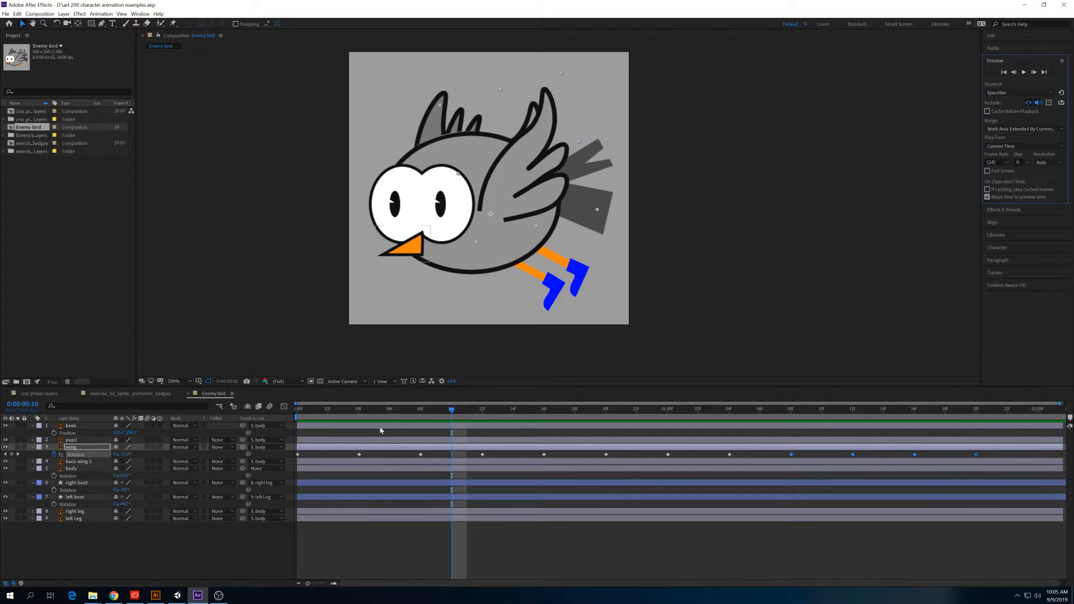
drag(347, 407, 849, 401)
key(space)
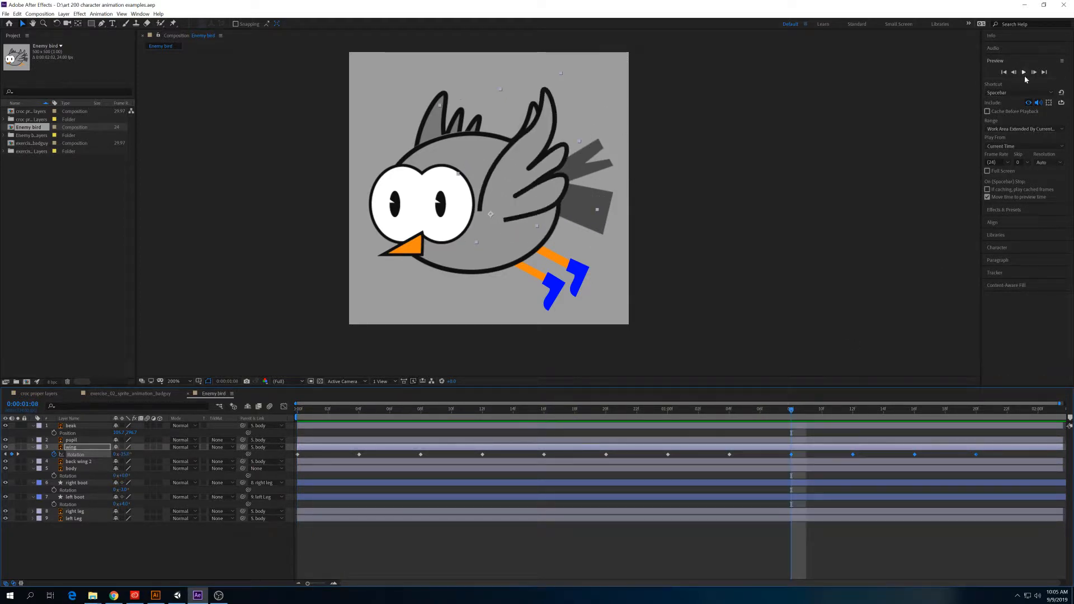
Set Fast Previews to Off (Final Quality) and play the animation from the first frame.
click(413, 382)
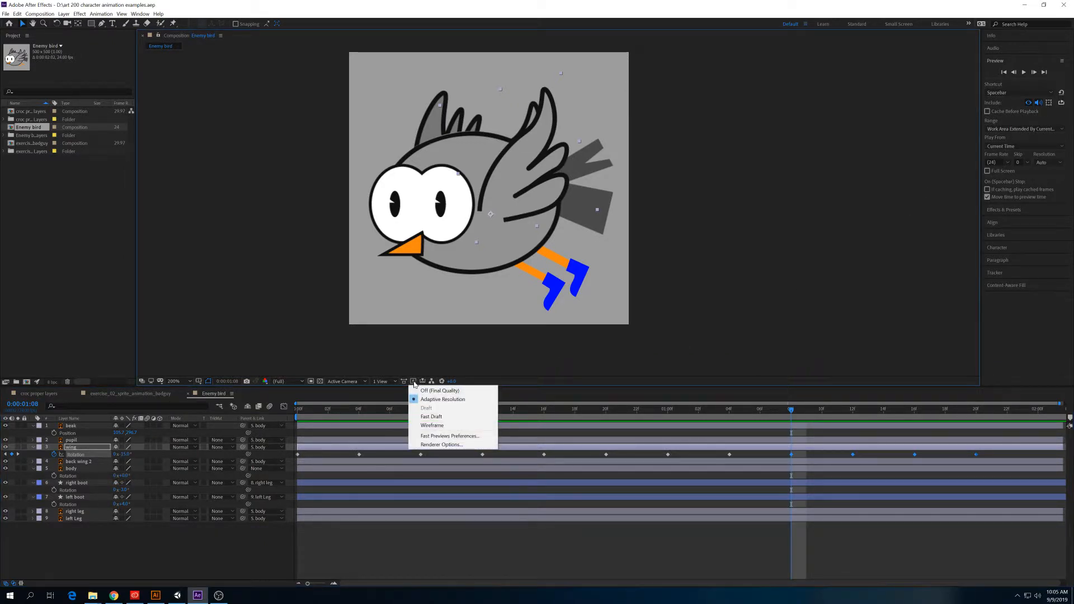
click(414, 390)
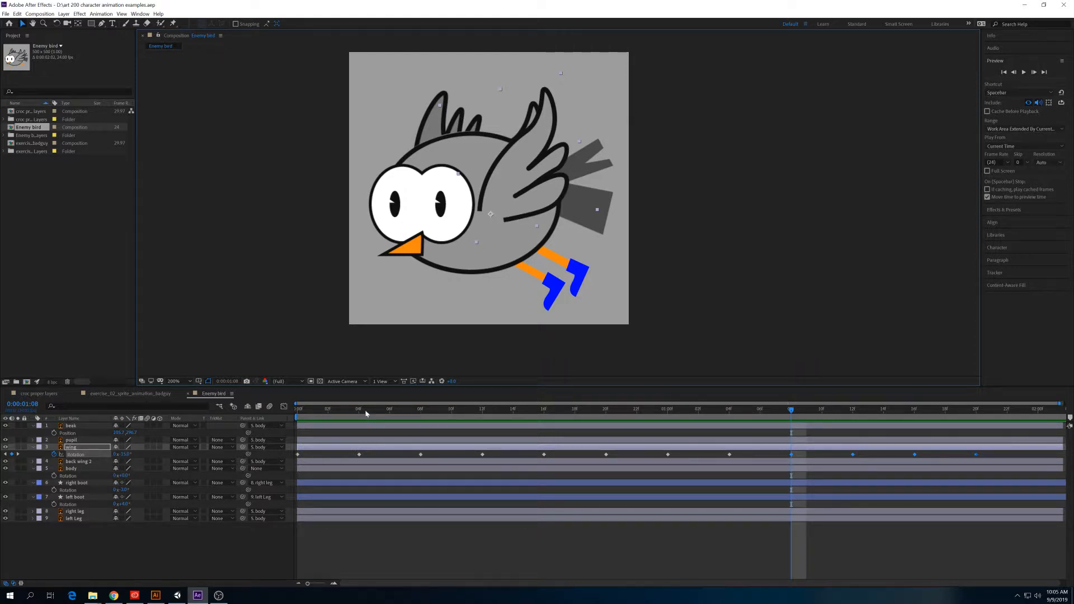
key(Home)
key(space)
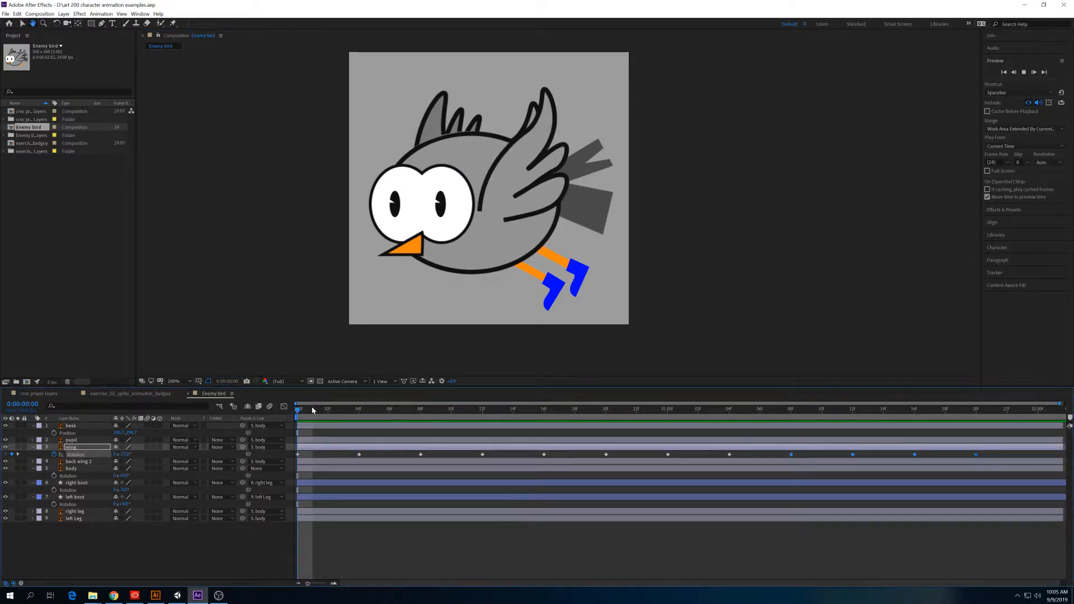
key(space)
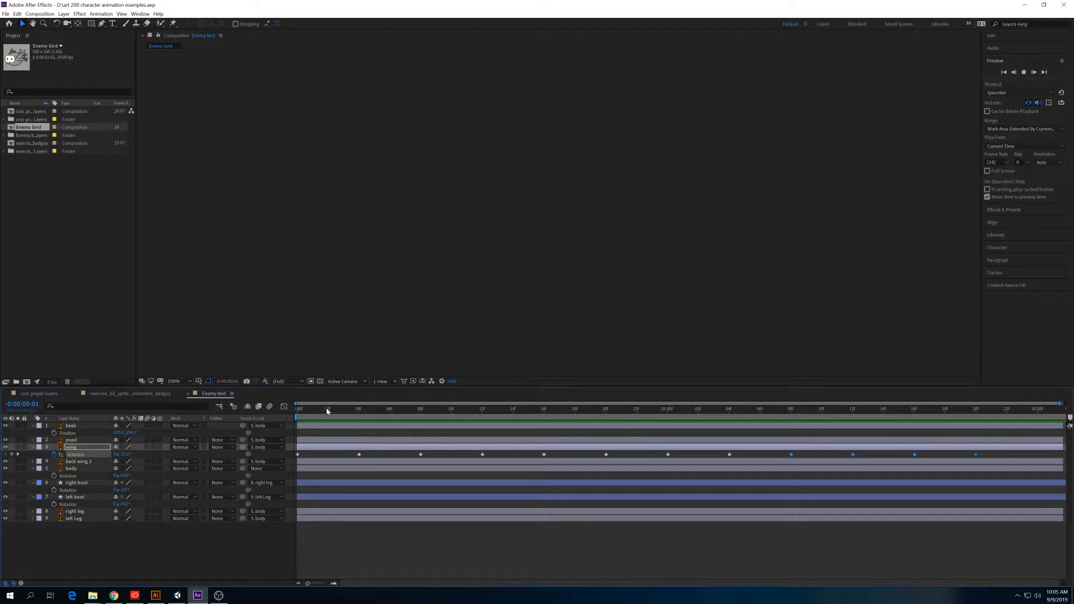
Lower the composition preview resolution to Third, test playback, and choose Fast Draft for Fast Previews.
drag(327, 411, 374, 411)
click(283, 382)
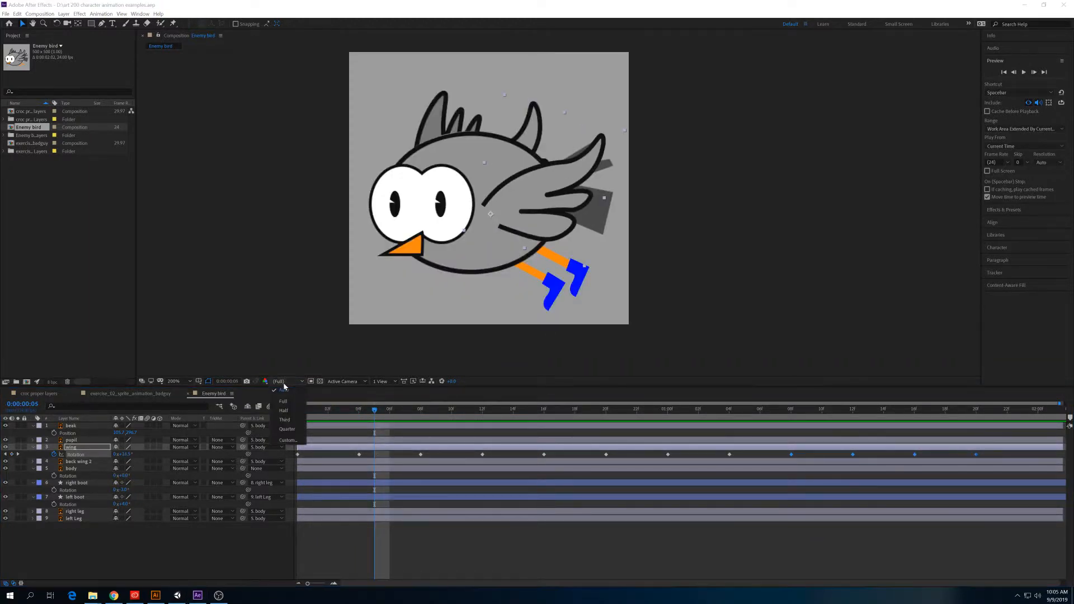
click(285, 420)
key(space)
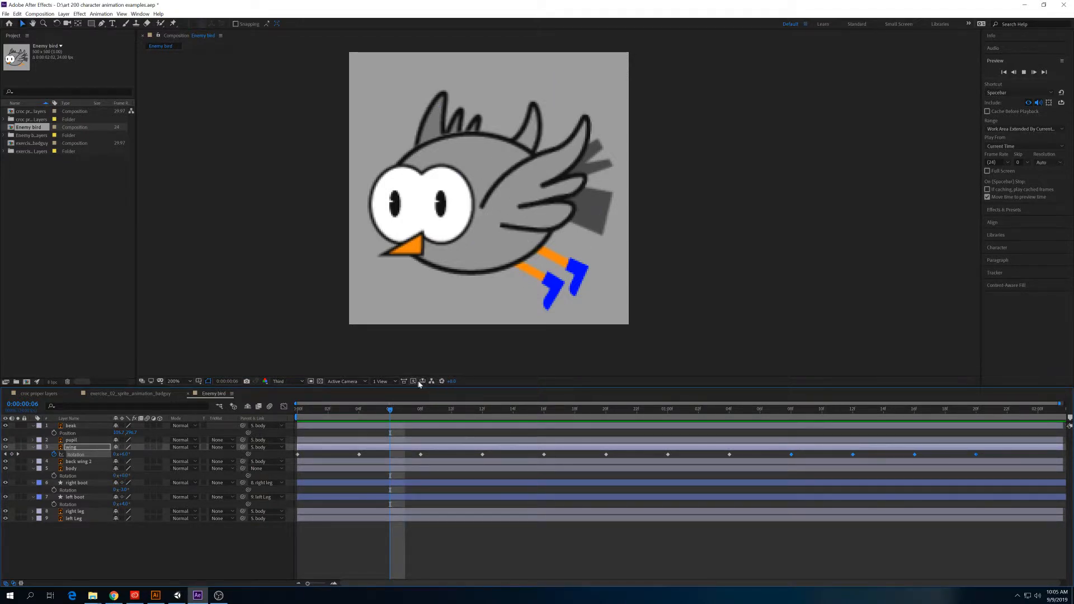
click(412, 381)
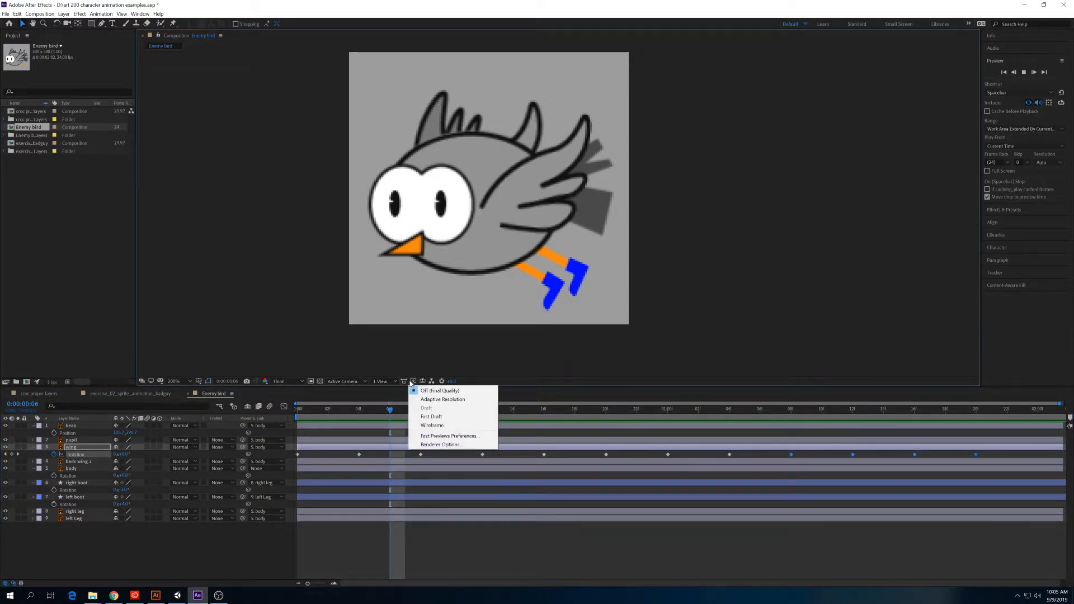
click(429, 417)
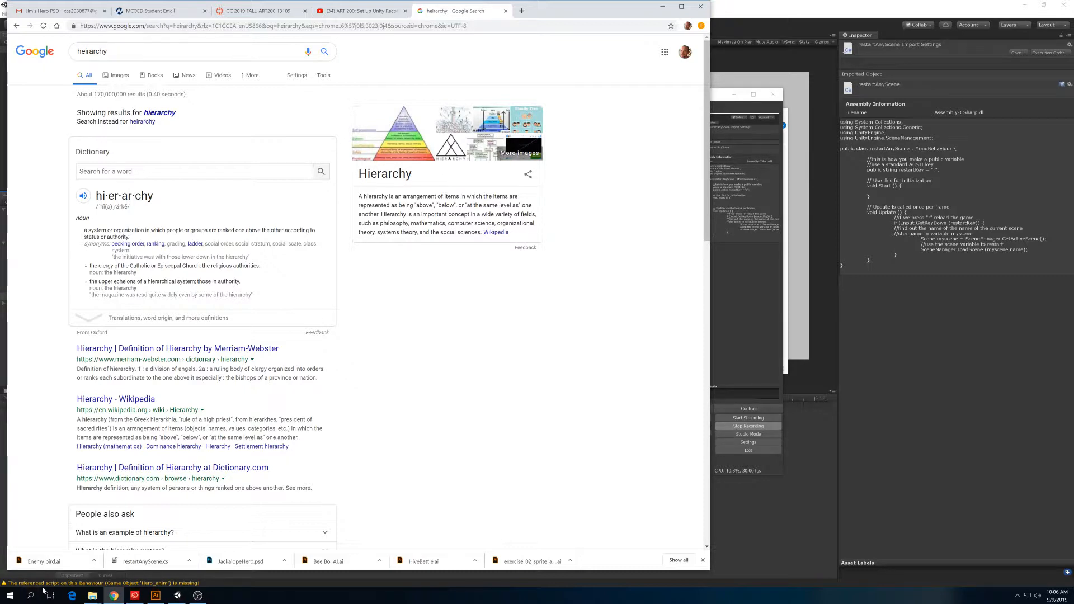
Launch Adobe After Effects 2019 again and dismiss its Home screen.
click(9, 597)
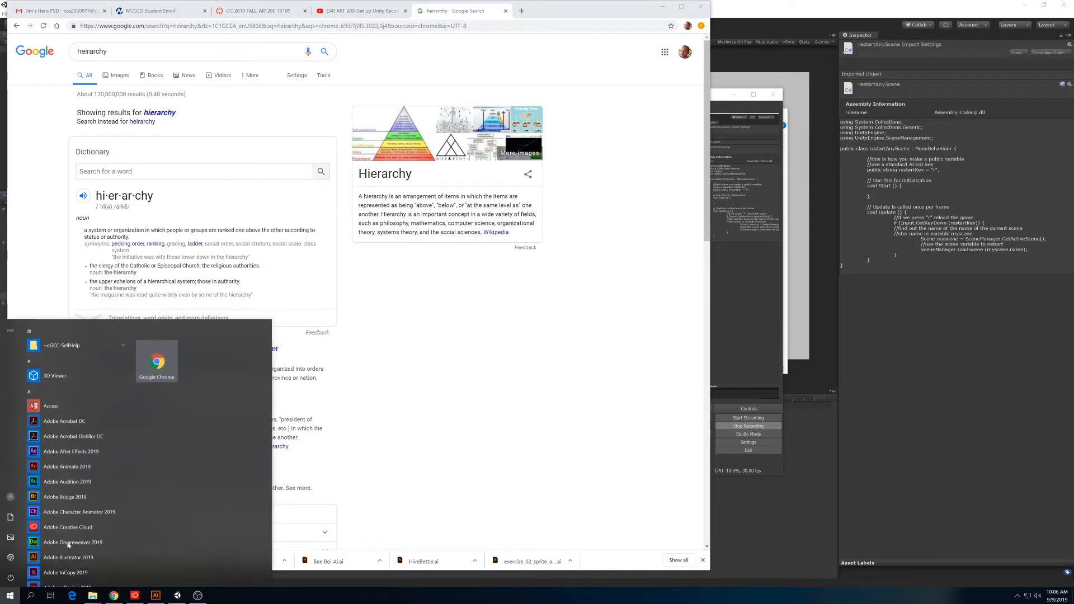
click(68, 452)
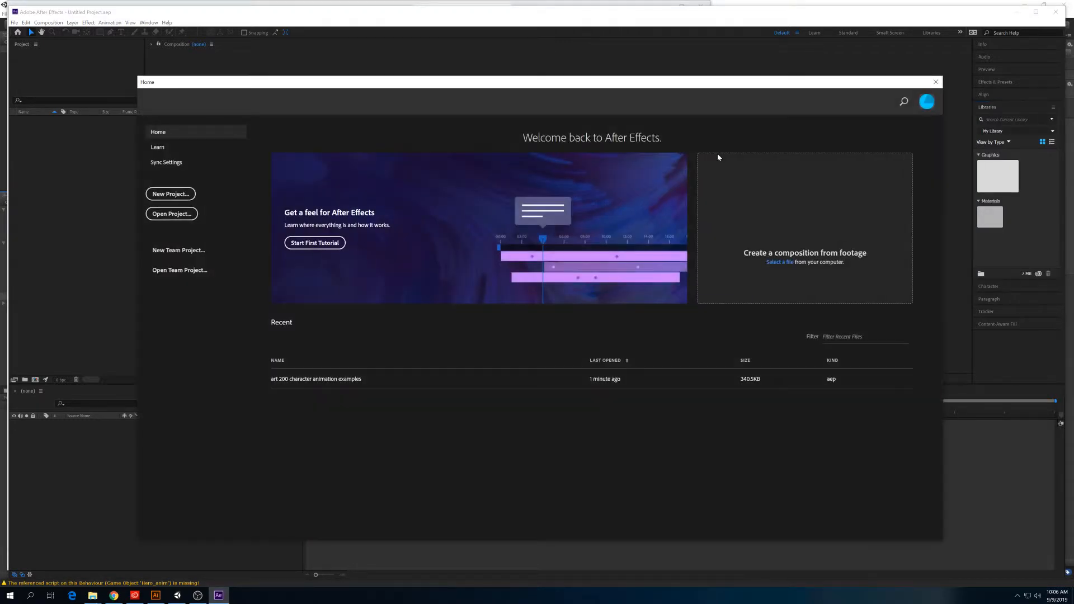
click(935, 82)
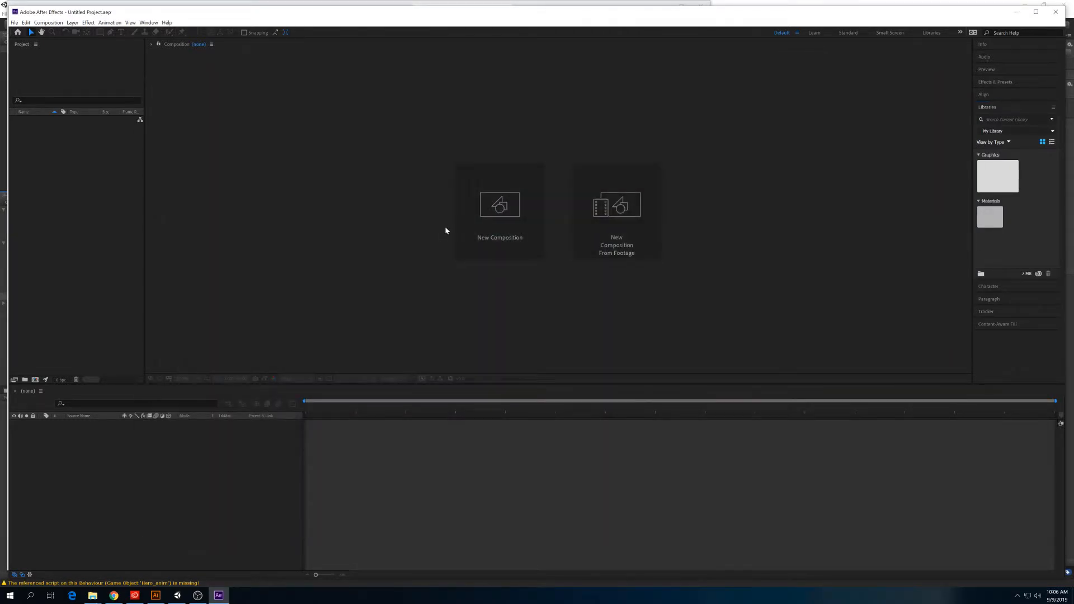
Reopen the recent project art 200 character animation examples.aep and play the Enemy bird wing flap from frame 4.
click(14, 22)
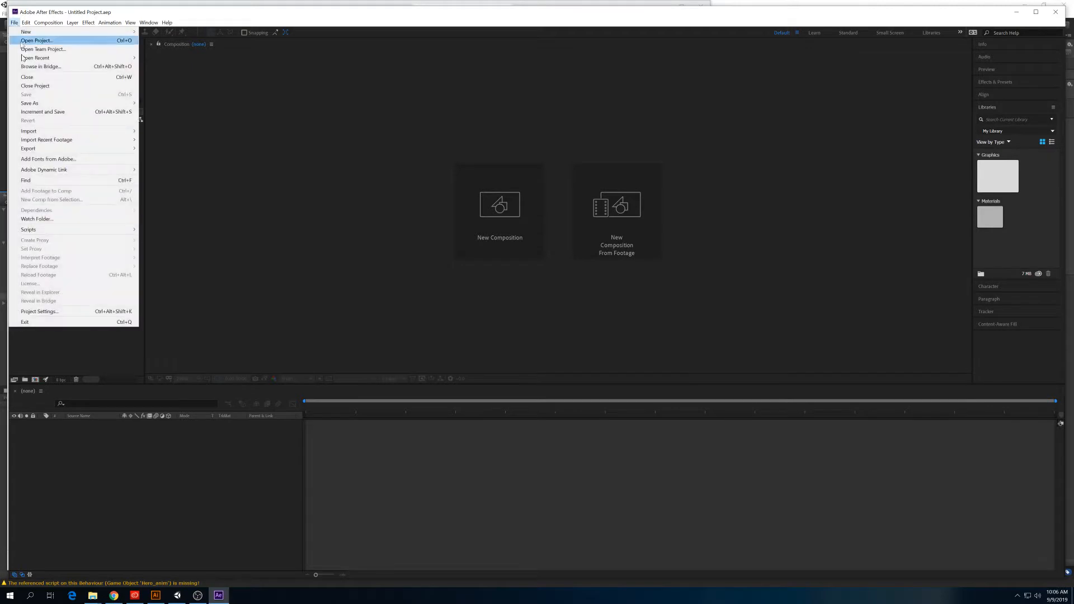
mouse_move(38, 58)
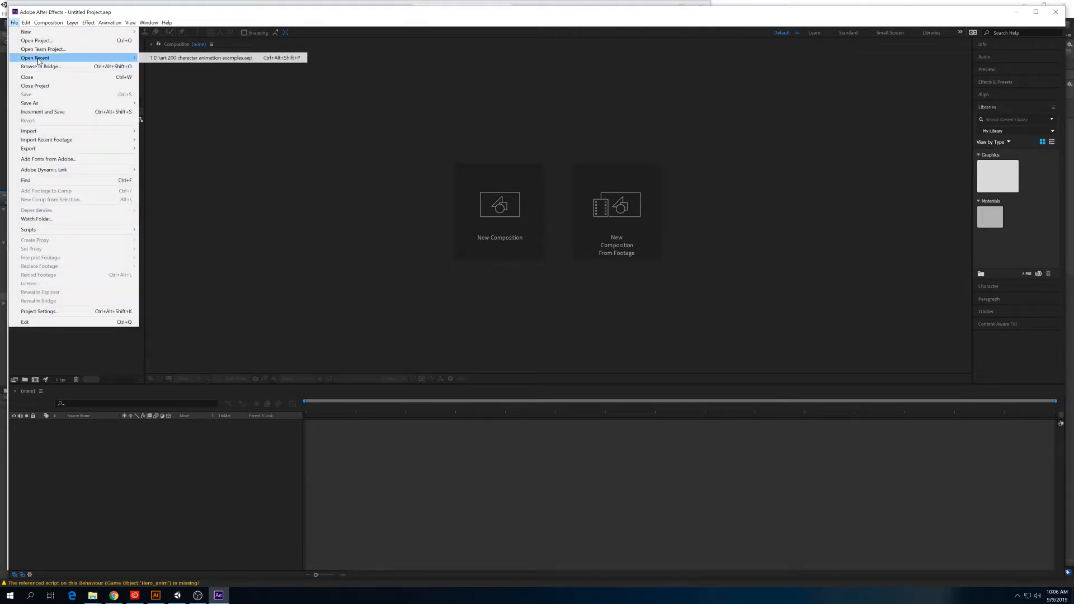
click(181, 58)
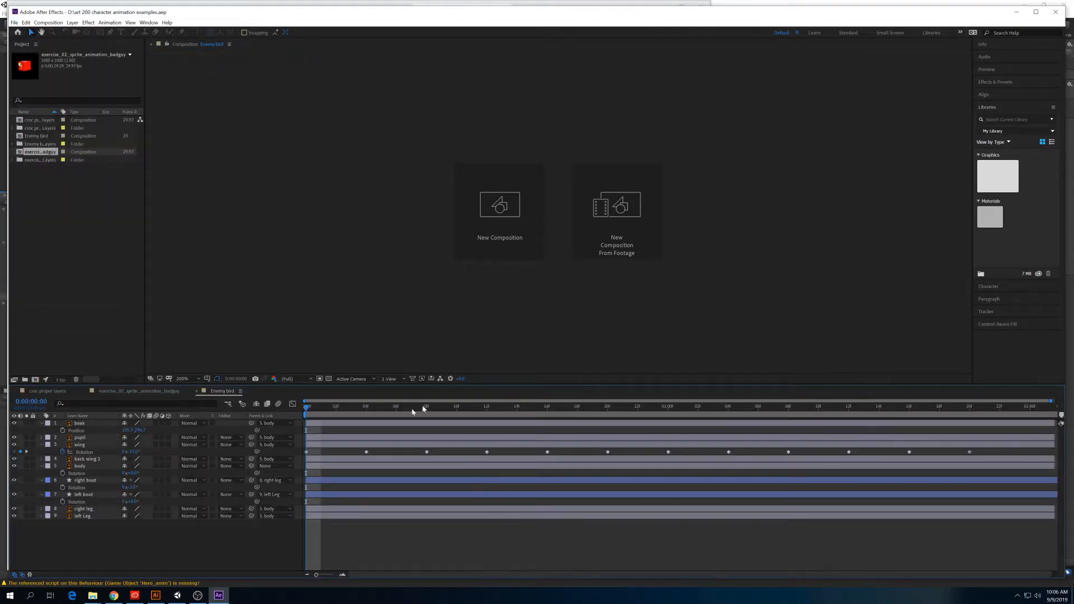
mouse_move(355, 404)
mouse_down()
mouse_move(523, 405)
mouse_move(536, 418)
mouse_move(366, 419)
mouse_up()
key(space)
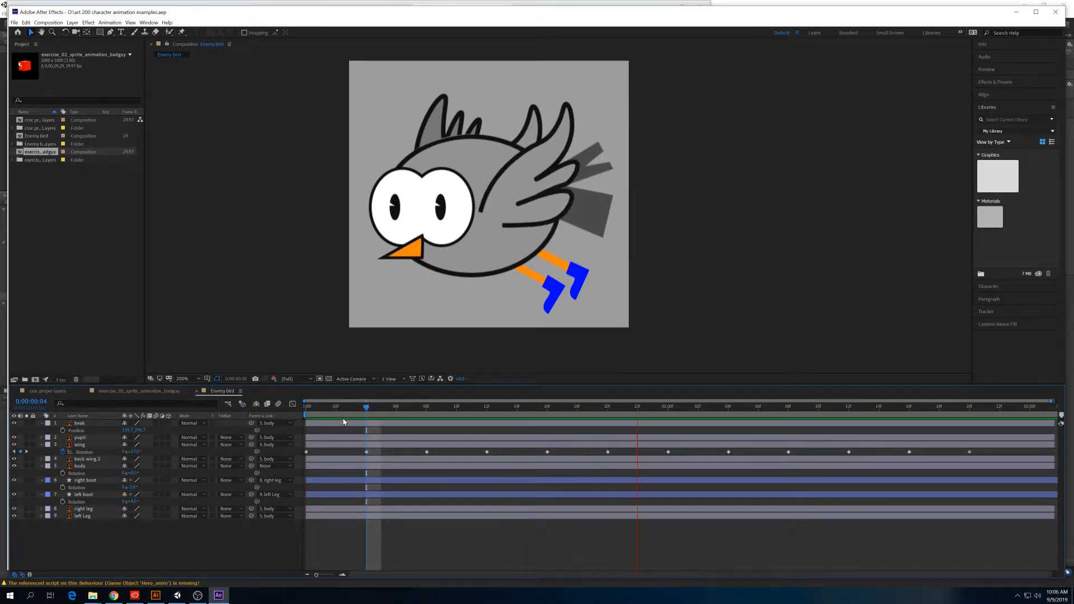
key(space)
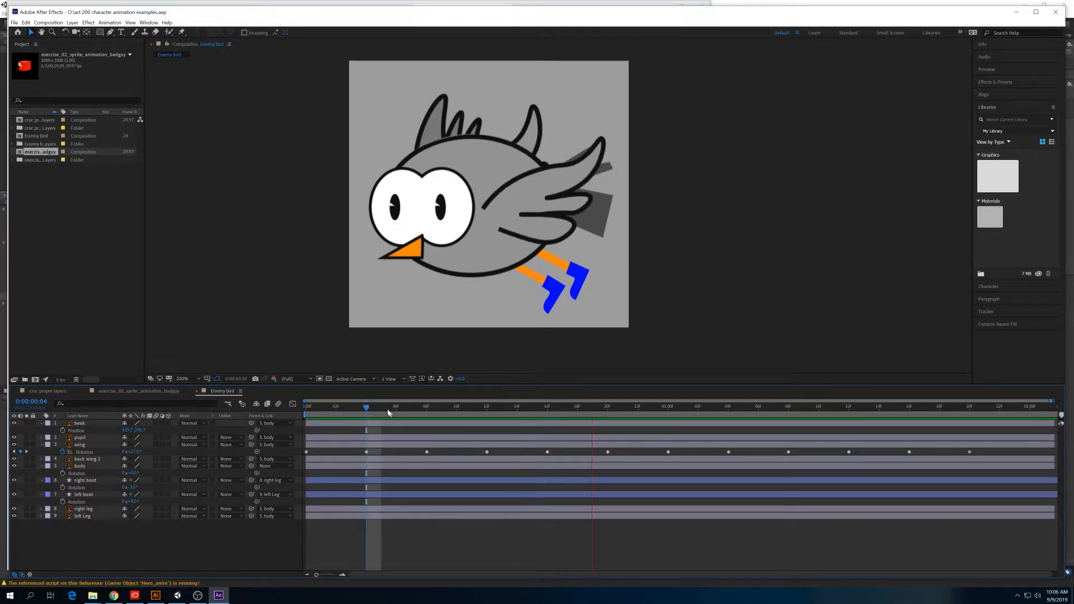
Show the wing layer's Rotation curve in the Graph Editor and delete all its keyframes after frame 8.
click(87, 459)
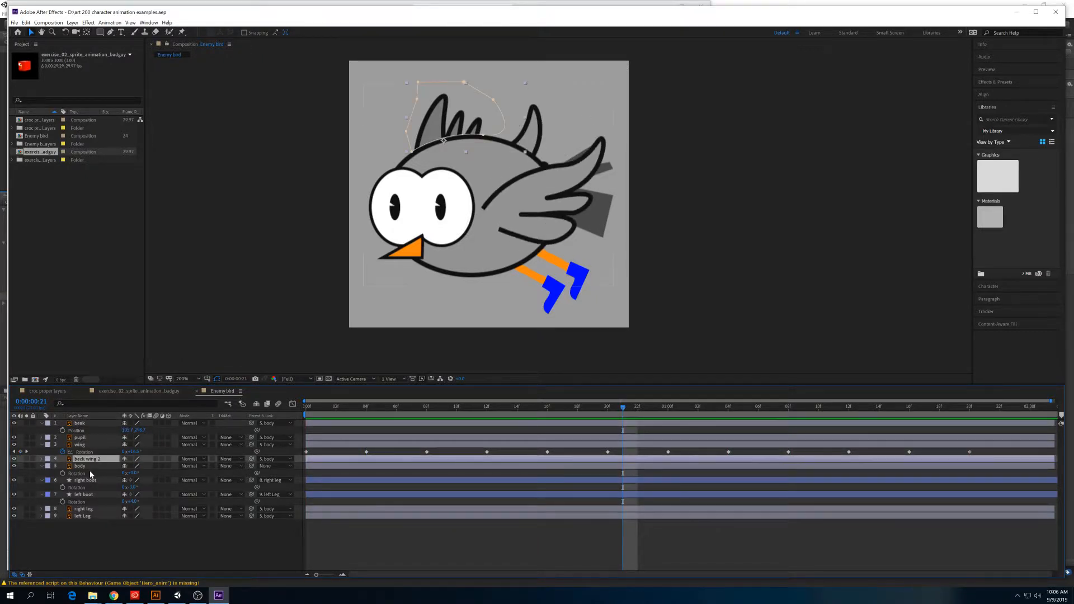
click(80, 445)
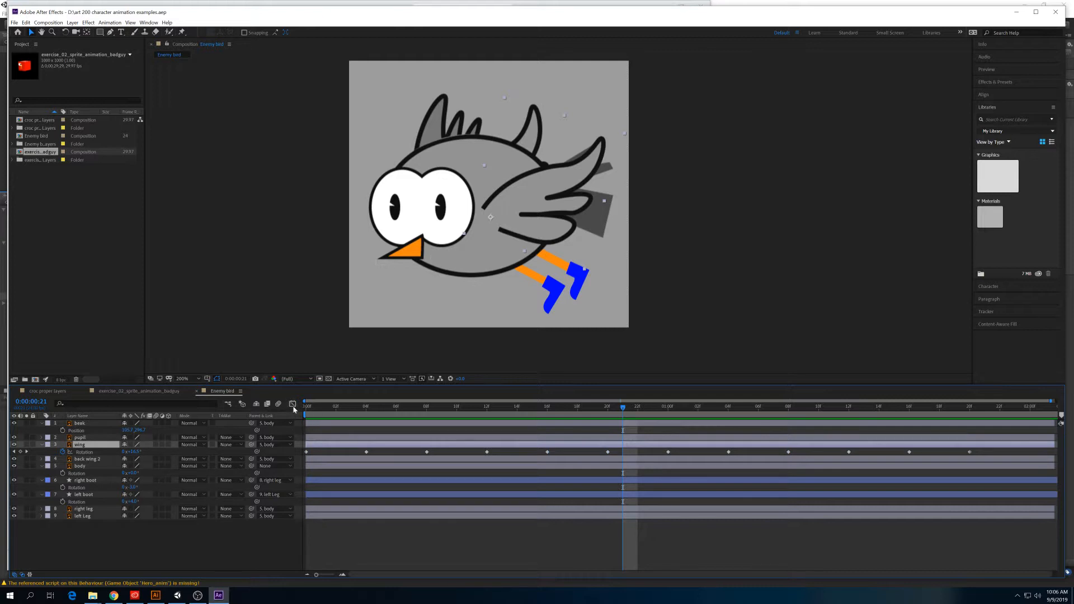
click(292, 404)
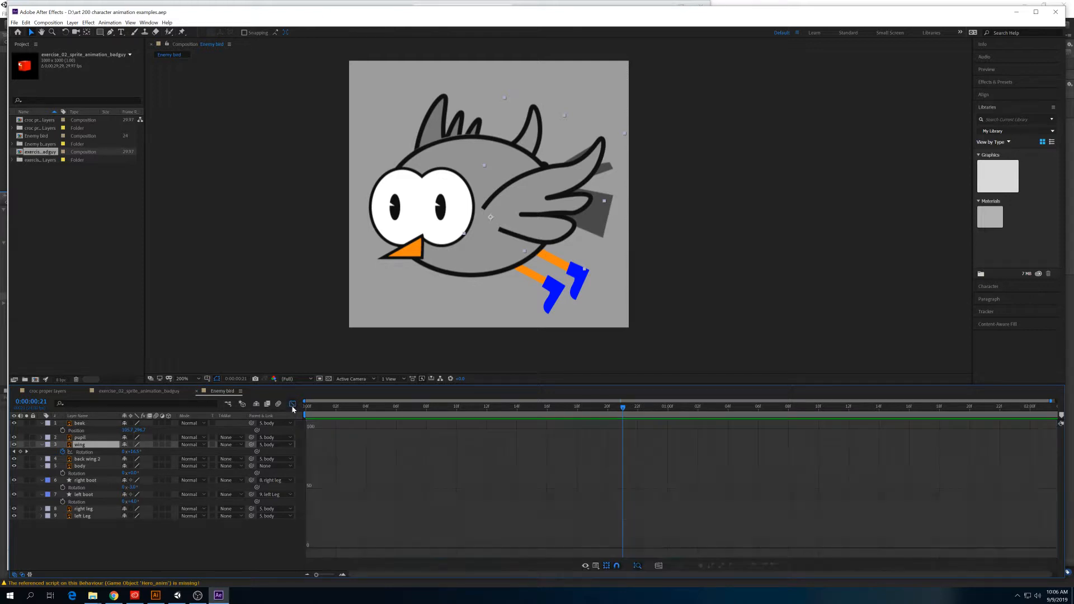
click(109, 451)
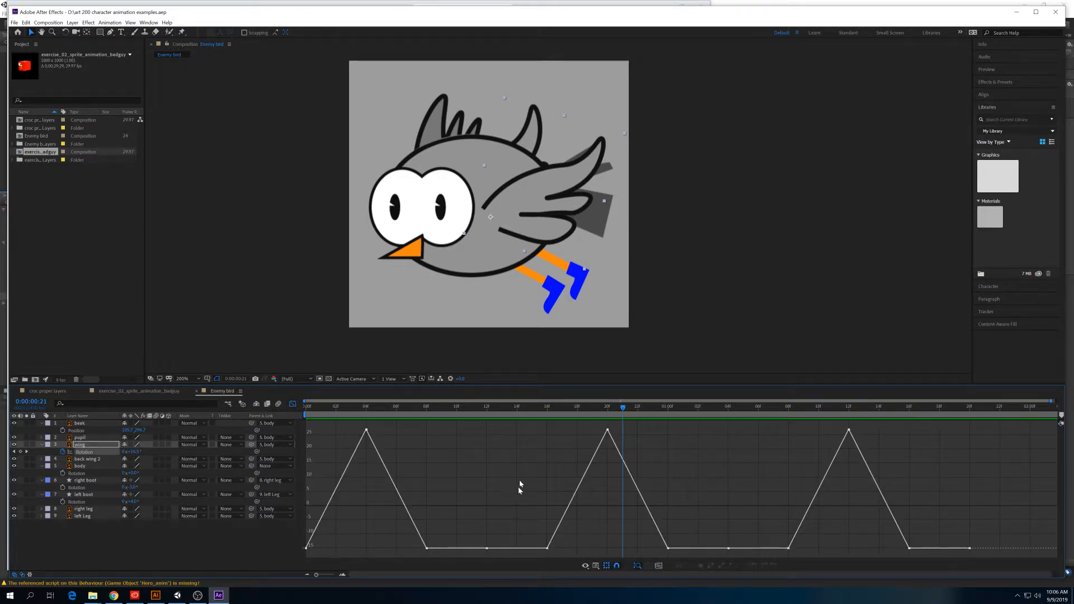
drag(470, 436, 997, 556)
key(Delete)
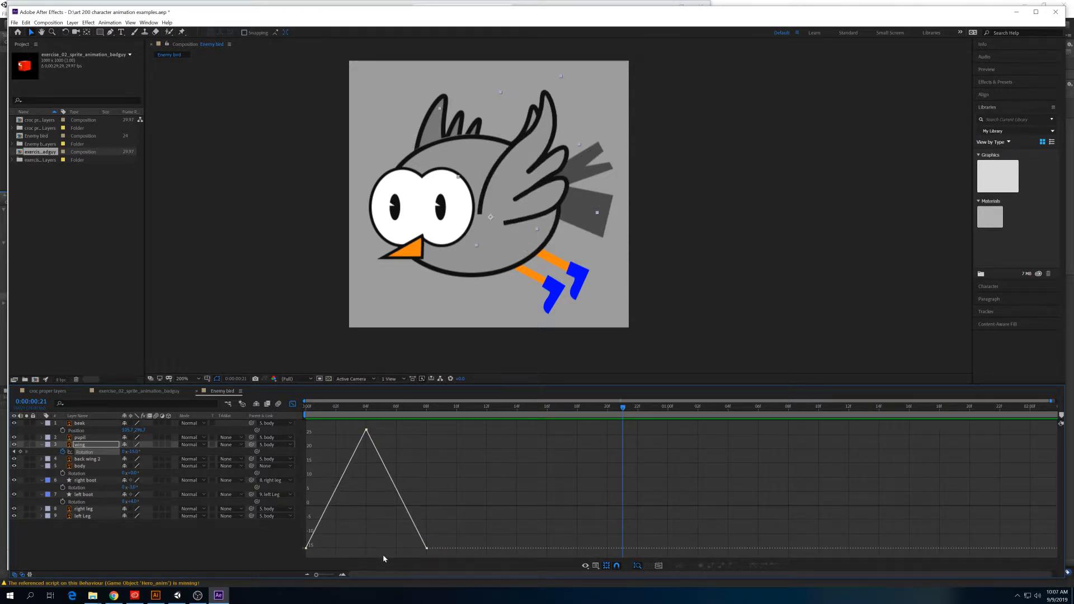
Copy the wing's Rotation peak keyframe at frame 4, paste it after the existing keyframes, and move the copy to frame 12.
drag(384, 558, 341, 424)
drag(436, 405, 517, 408)
key(ctrl+v)
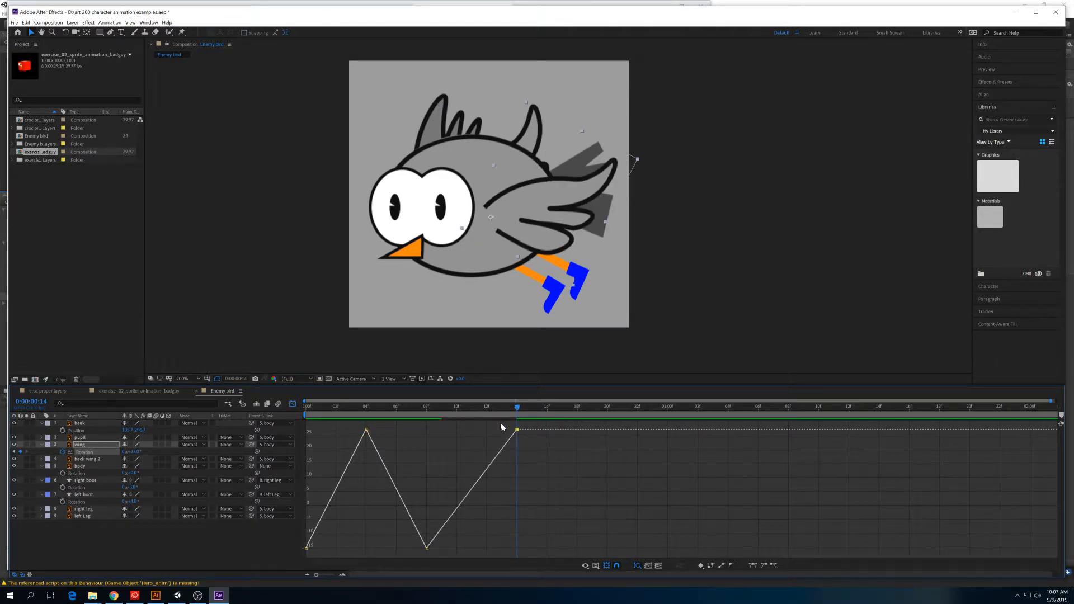
mouse_move(518, 430)
click(516, 430)
drag(515, 432, 486, 432)
click(472, 416)
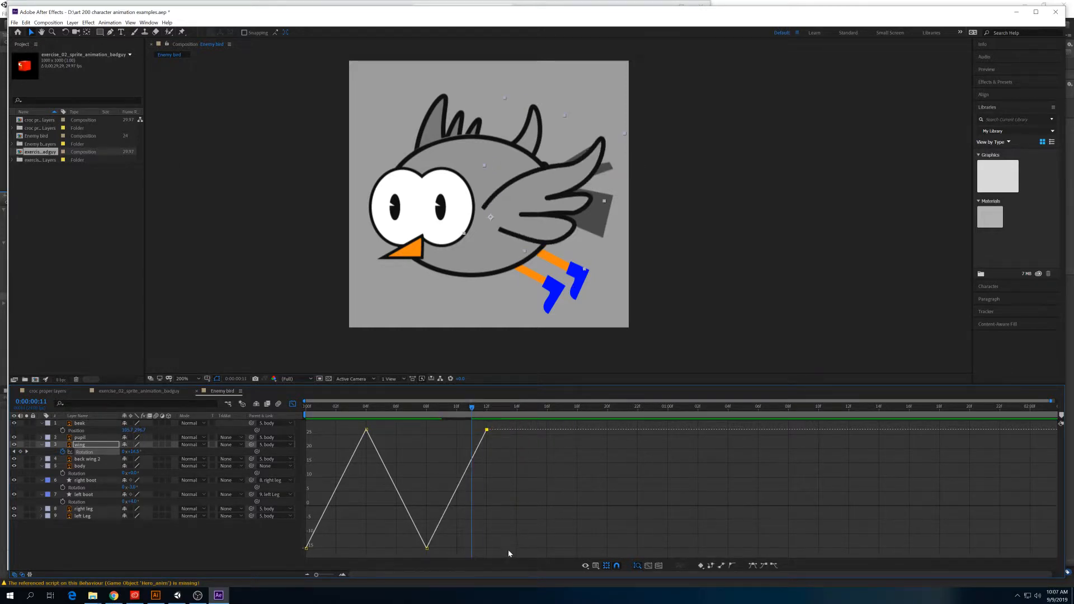
Copy the first four wing Rotation keyframes and paste the set at 0:00:00:20 and again at 0:00:01:14.
drag(508, 550, 304, 425)
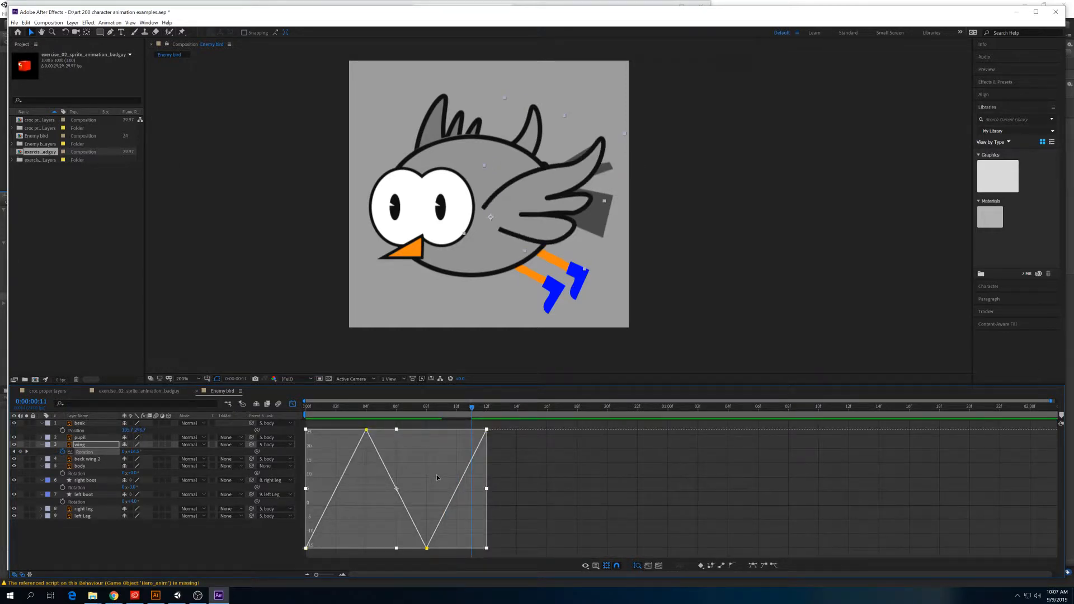
click(579, 408)
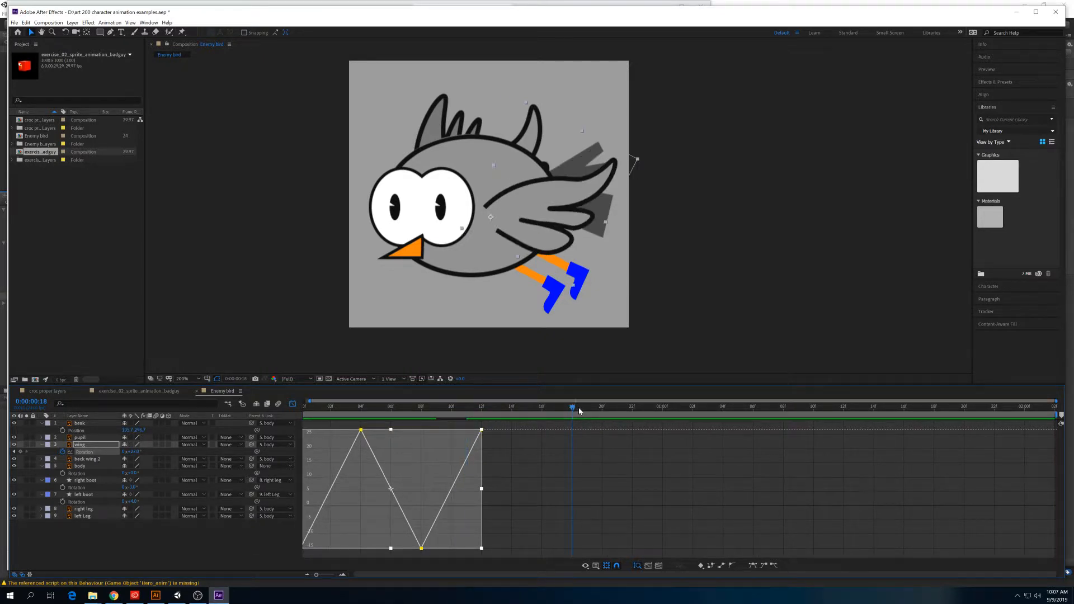
drag(578, 407, 608, 407)
key(ctrl+v)
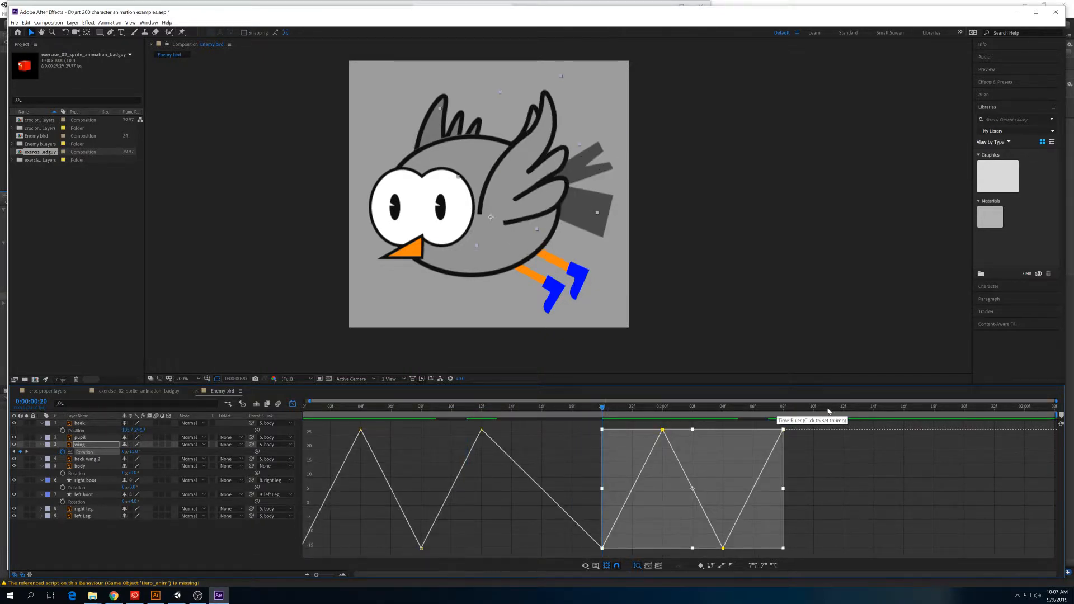
drag(904, 408, 879, 412)
key(ctrl+v)
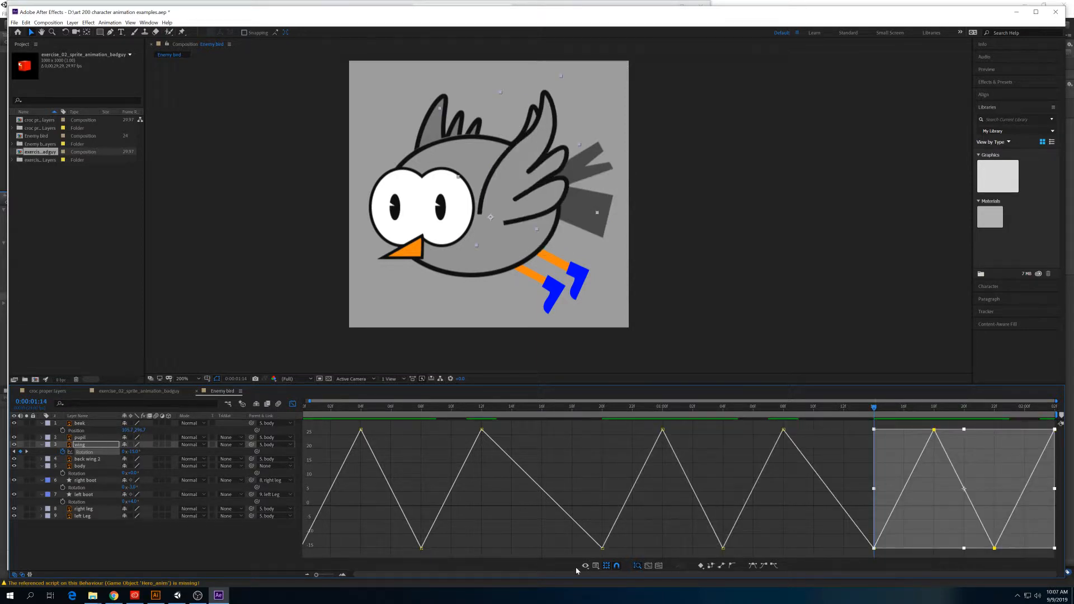
Preview the flapping, then shift the wing's frame 20 low keyframe to frame 18 and the following peak to frame 21.
key(space)
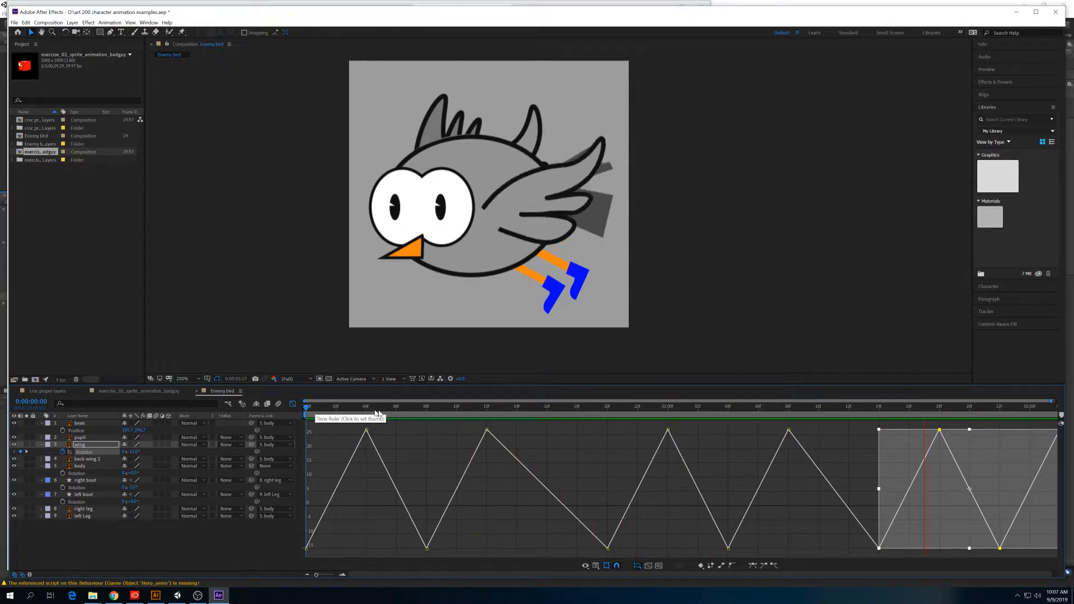
click(608, 547)
drag(608, 547, 577, 547)
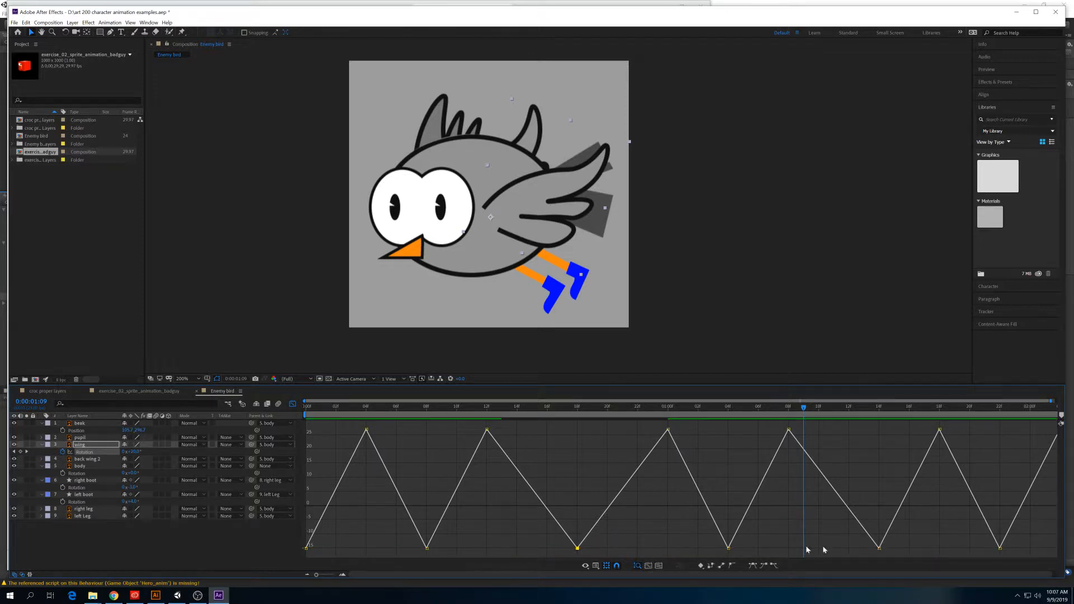
click(735, 552)
click(729, 548)
drag(672, 432, 623, 430)
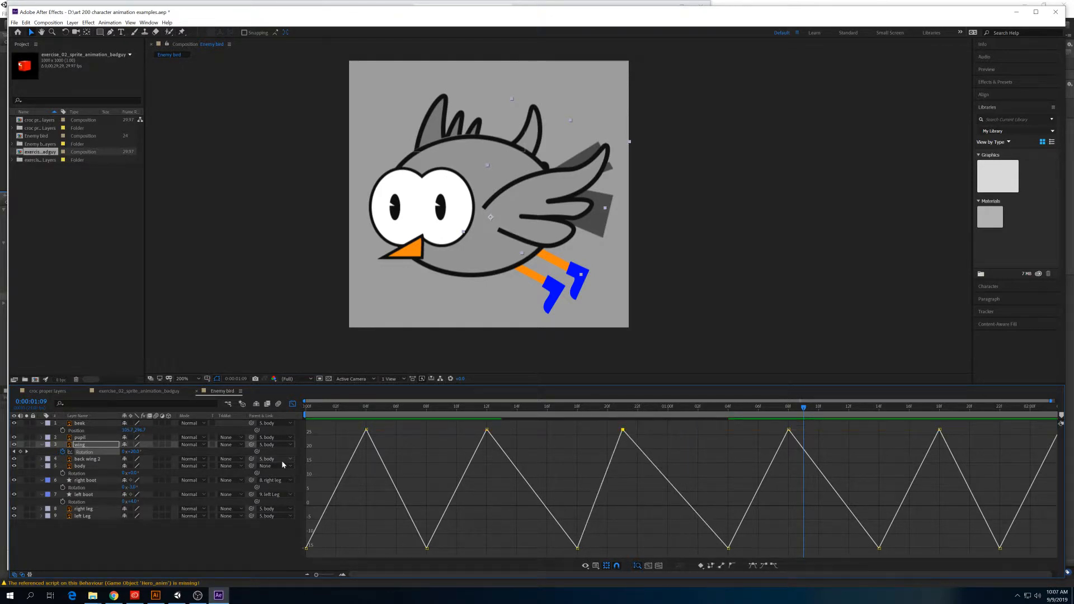
Return to the keyframe bar view, compress all wing Rotation keyframes proportionally so the last falls at 0:00:01:08, and play the result.
click(83, 444)
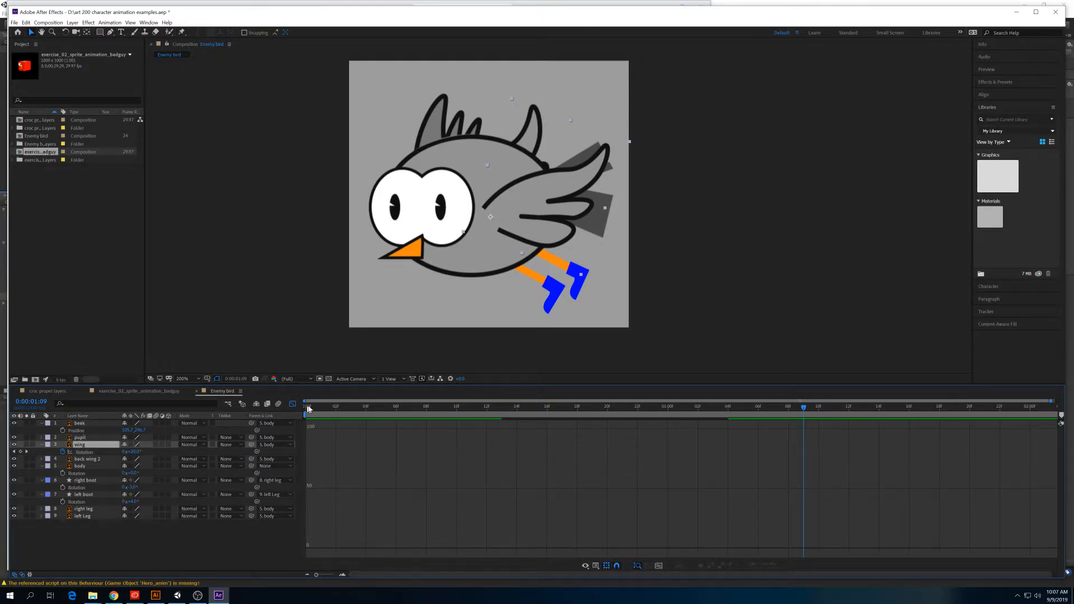
click(307, 409)
click(292, 403)
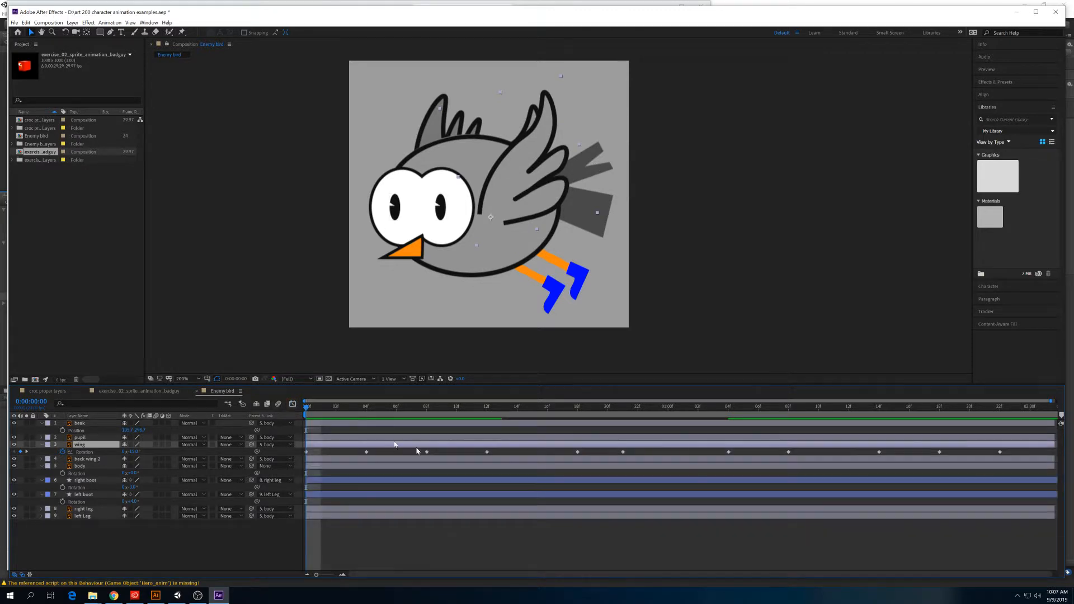
drag(1011, 457, 302, 448)
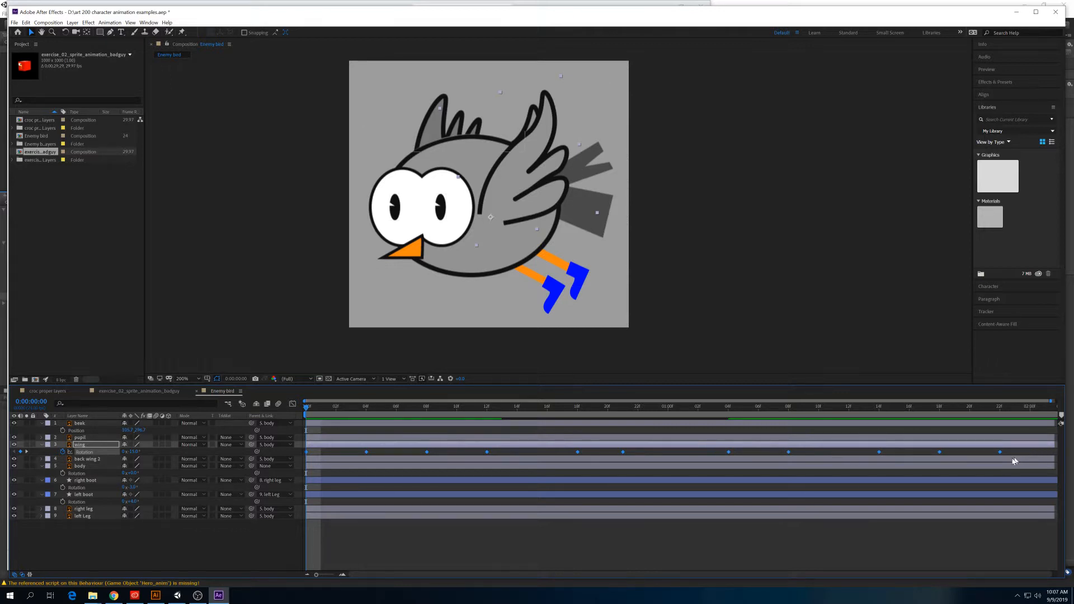
mouse_move(1000, 455)
drag(1000, 455, 781, 455)
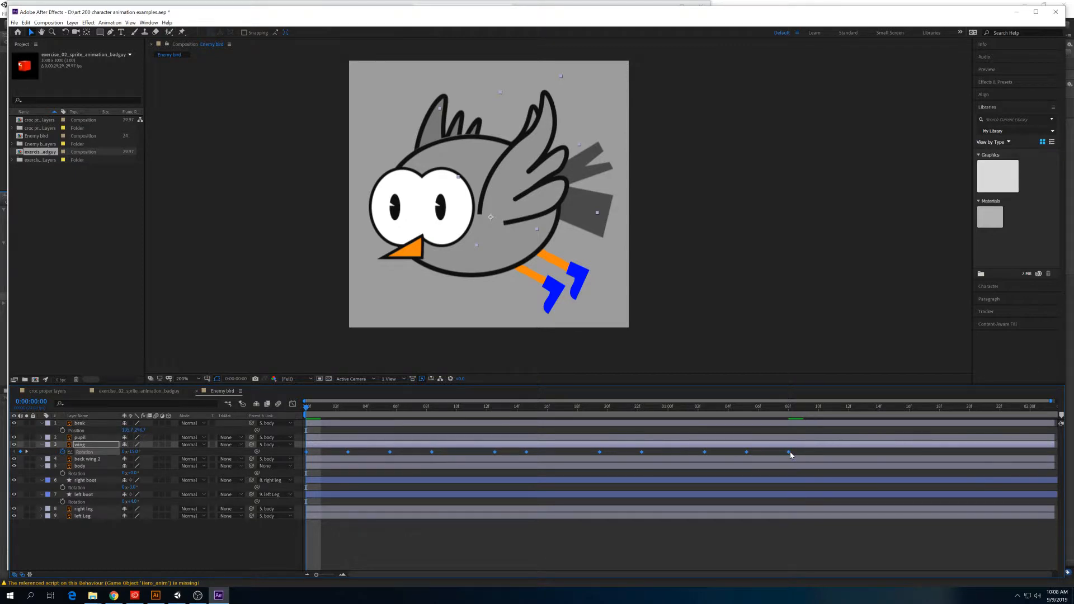
key(space)
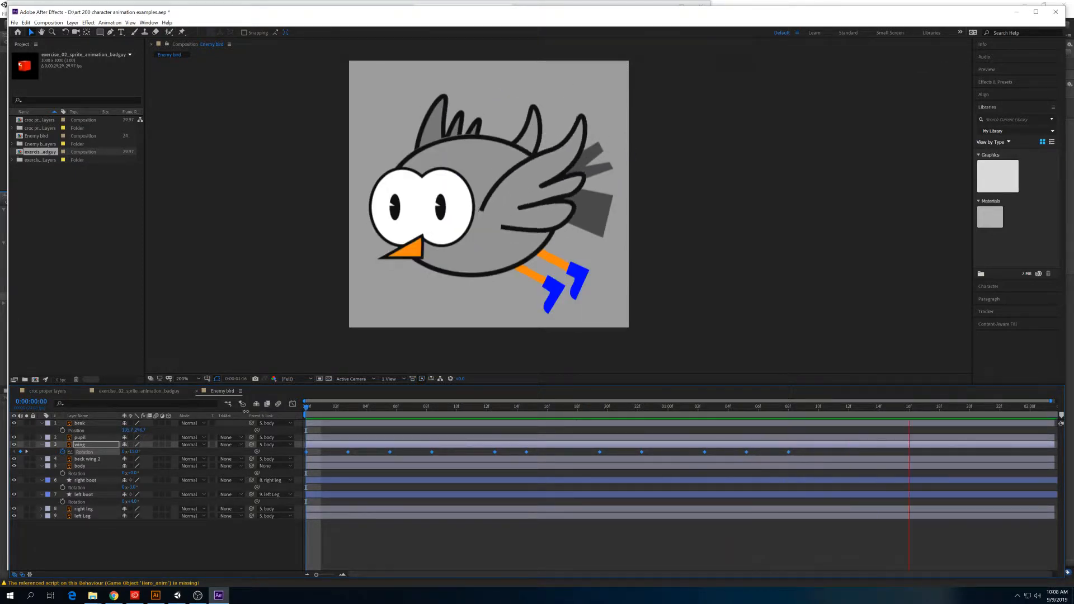
Copy the five wing Rotation keyframes from about frame 15 to 0:00:01:05 and paste them at 0:00:01:12.
click(796, 450)
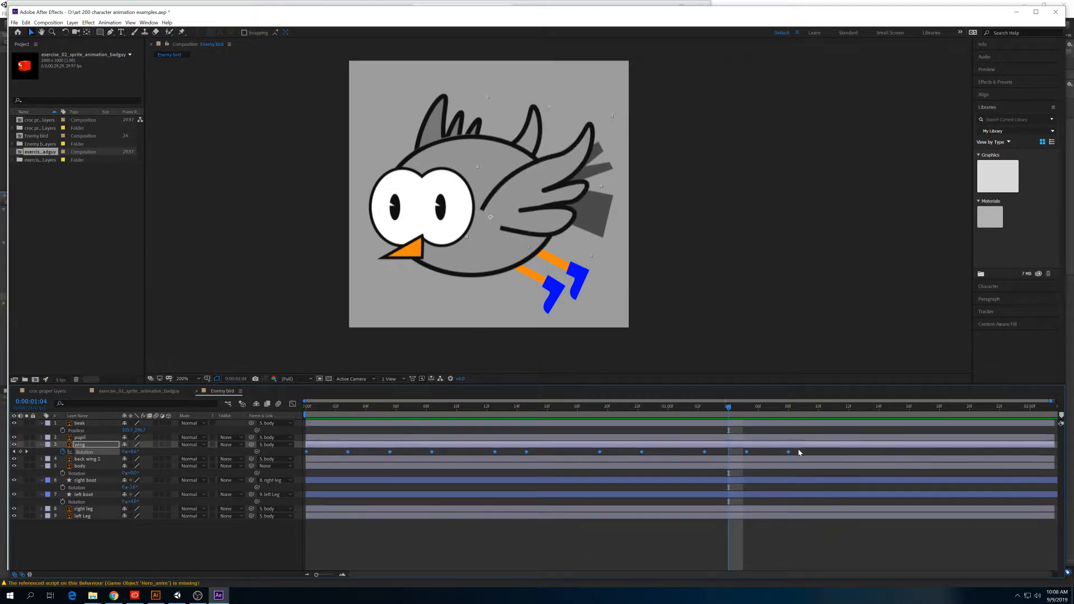
drag(800, 449, 566, 456)
click(789, 408)
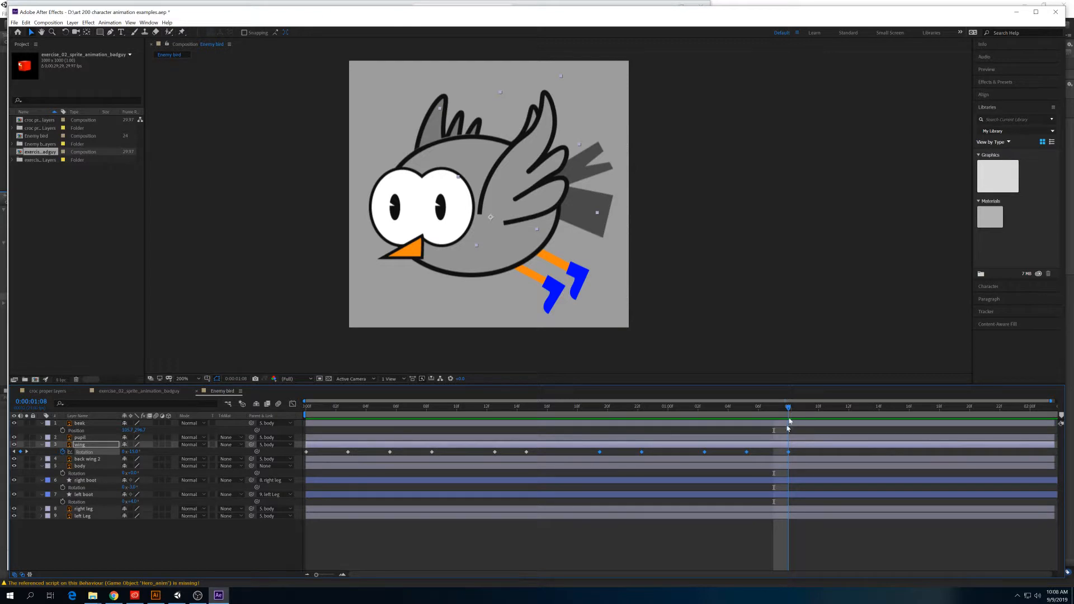
click(772, 454)
drag(745, 454, 588, 458)
drag(600, 408, 532, 411)
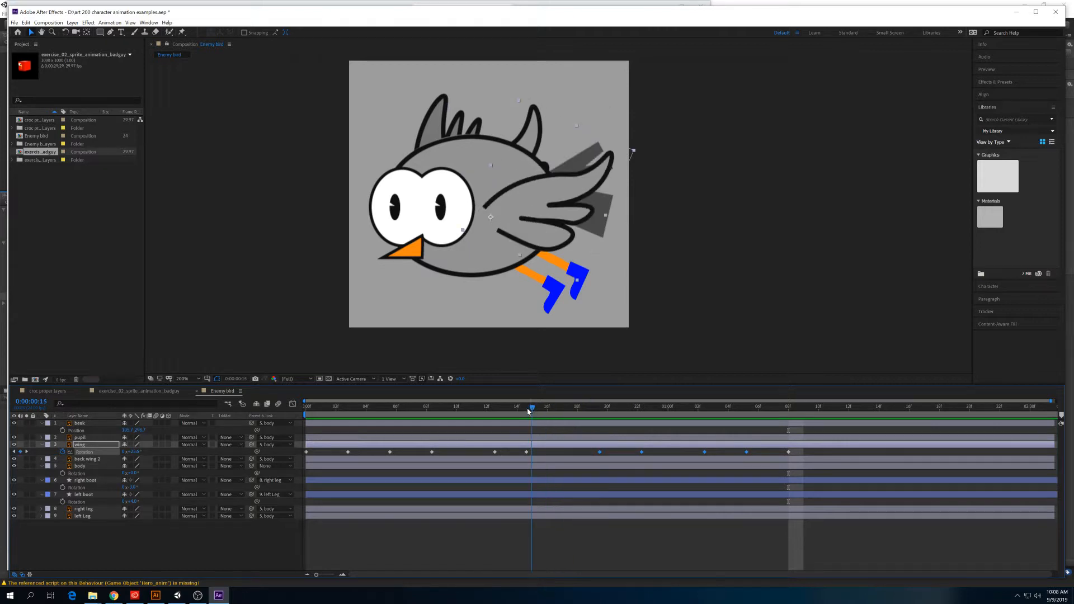
drag(519, 453, 756, 456)
click(847, 410)
key(ctrl+v)
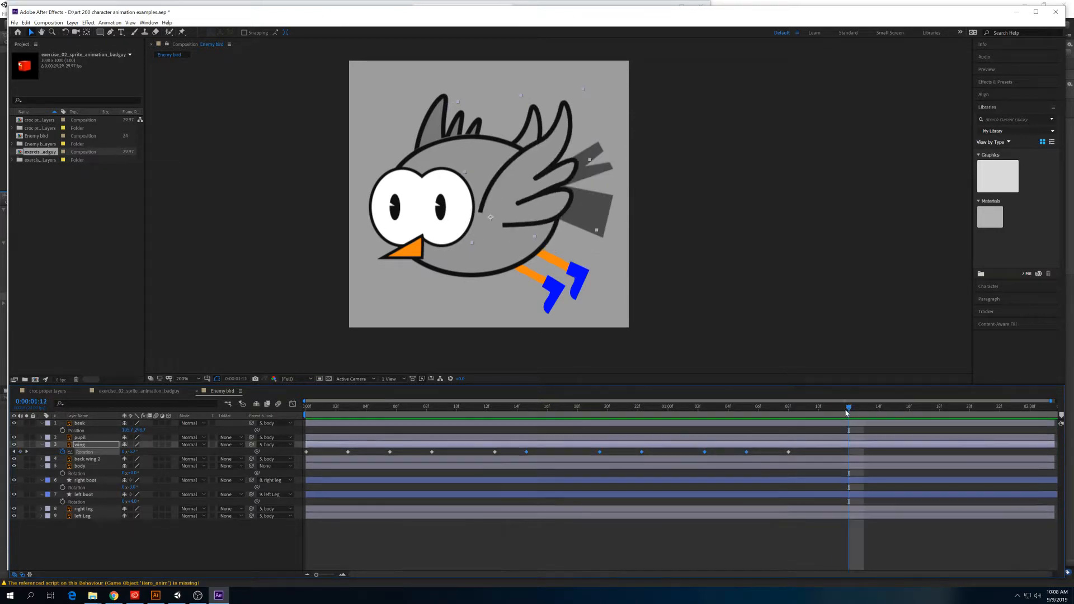
Play and scrub through the composition to check the extended wing flapping.
key(space)
drag(451, 410, 499, 409)
key(space)
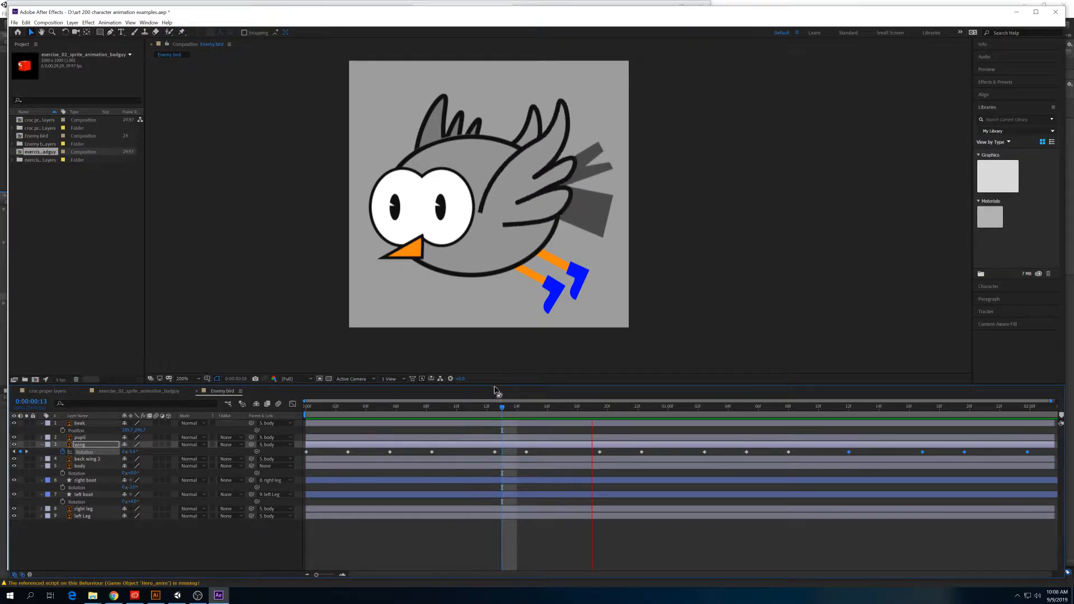
key(space)
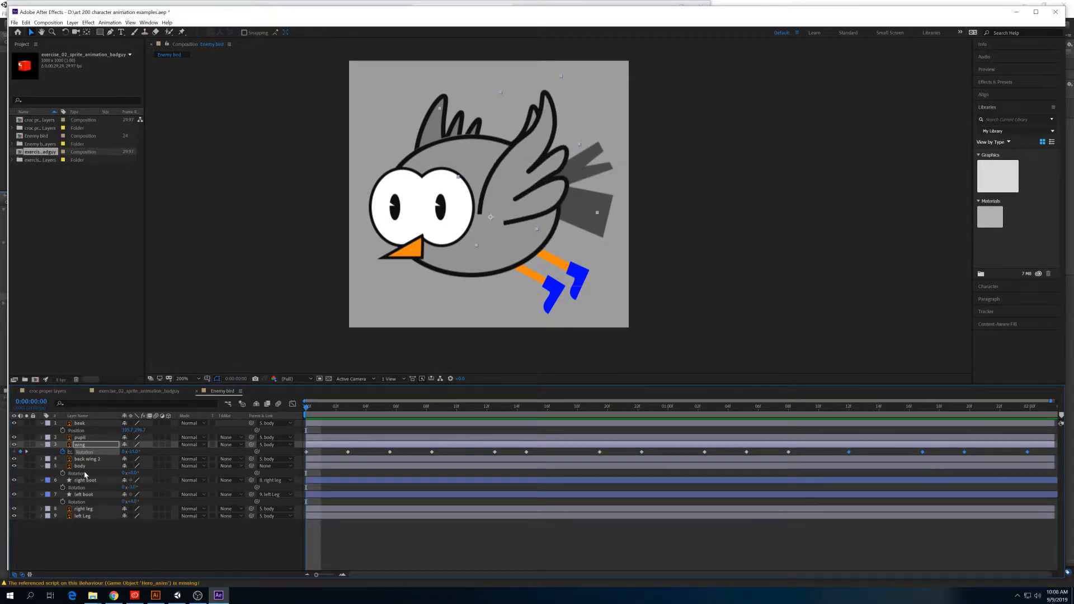
Keyframe the body layer's Position at the first frame, raise the bird at frame 13, and lower it at 0:00:01:06.
click(87, 467)
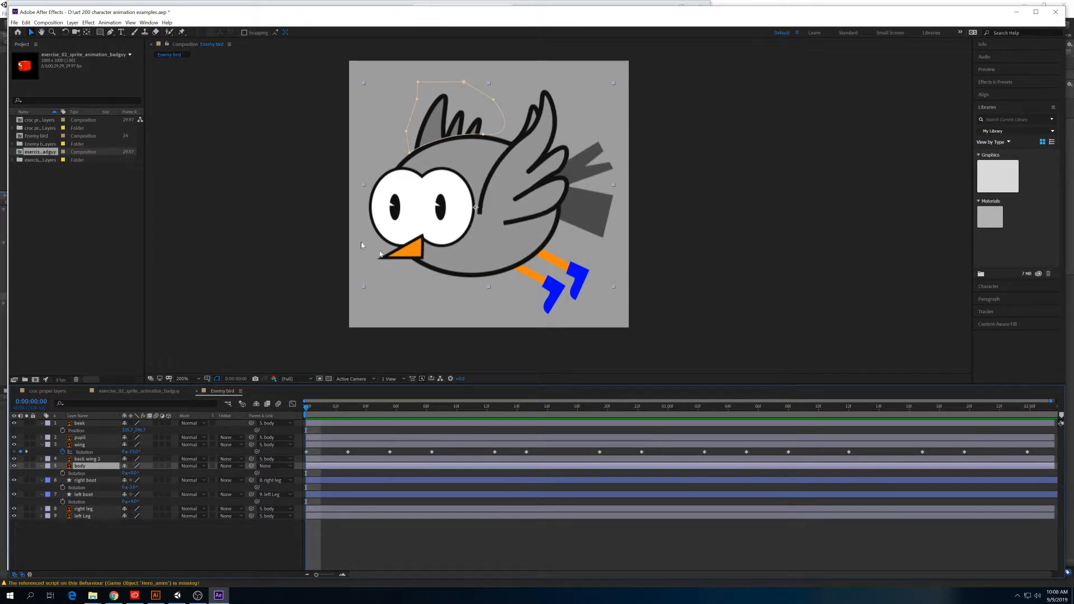
key(Return)
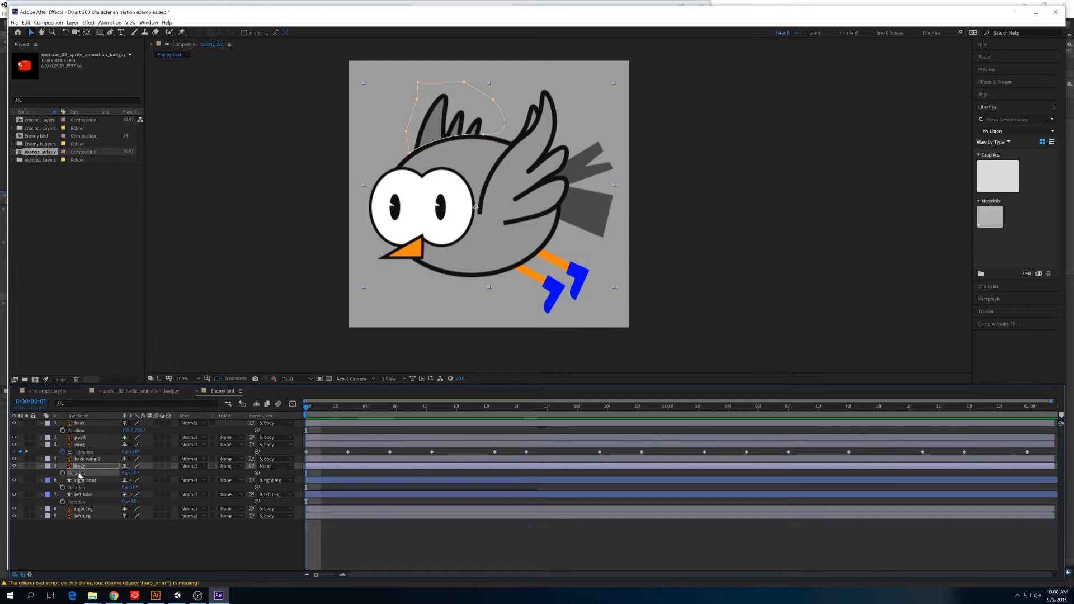
click(91, 466)
click(63, 474)
drag(343, 409, 501, 409)
mouse_move(145, 475)
mouse_down()
mouse_move(115, 473)
mouse_move(126, 473)
mouse_up()
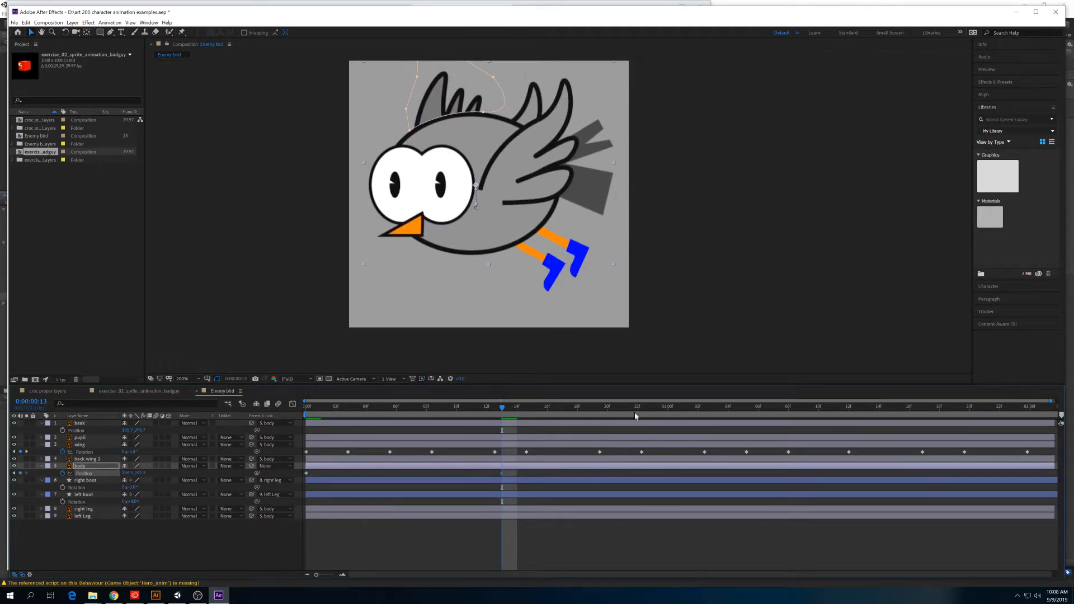
drag(635, 416, 758, 407)
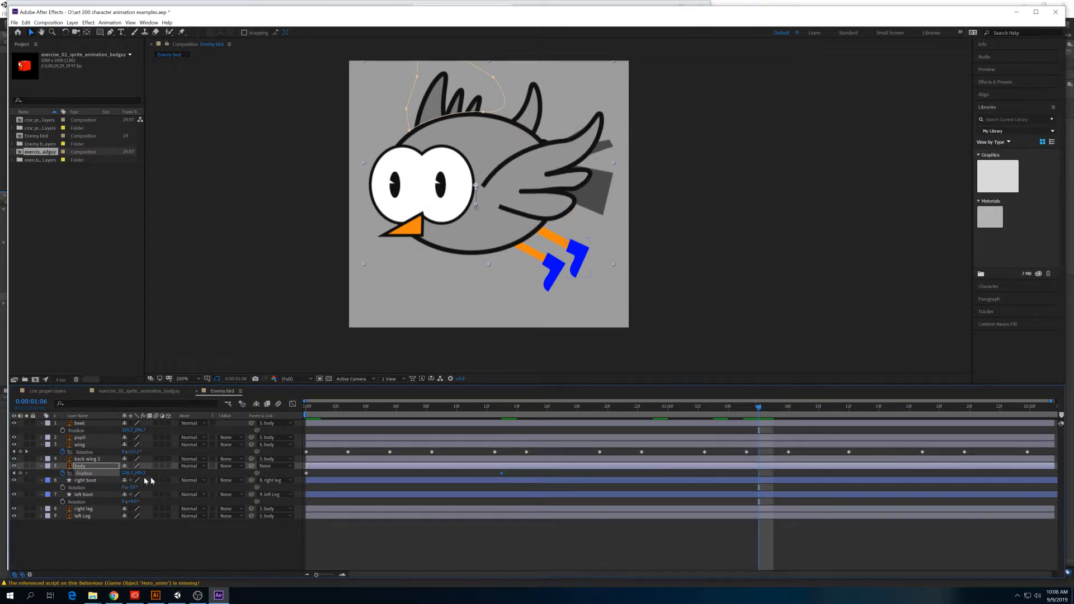
drag(140, 473, 164, 472)
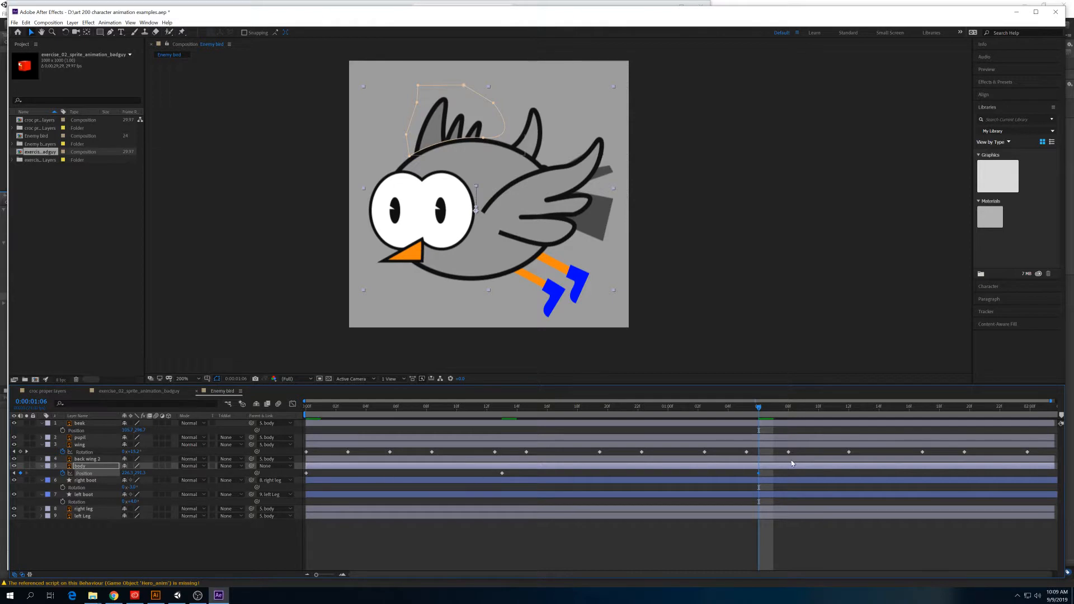
Raise the bird with a body Position keyframe at 0:00:01:18 and copy the first Position keyframe to 0:00:02:01.
drag(891, 407, 940, 408)
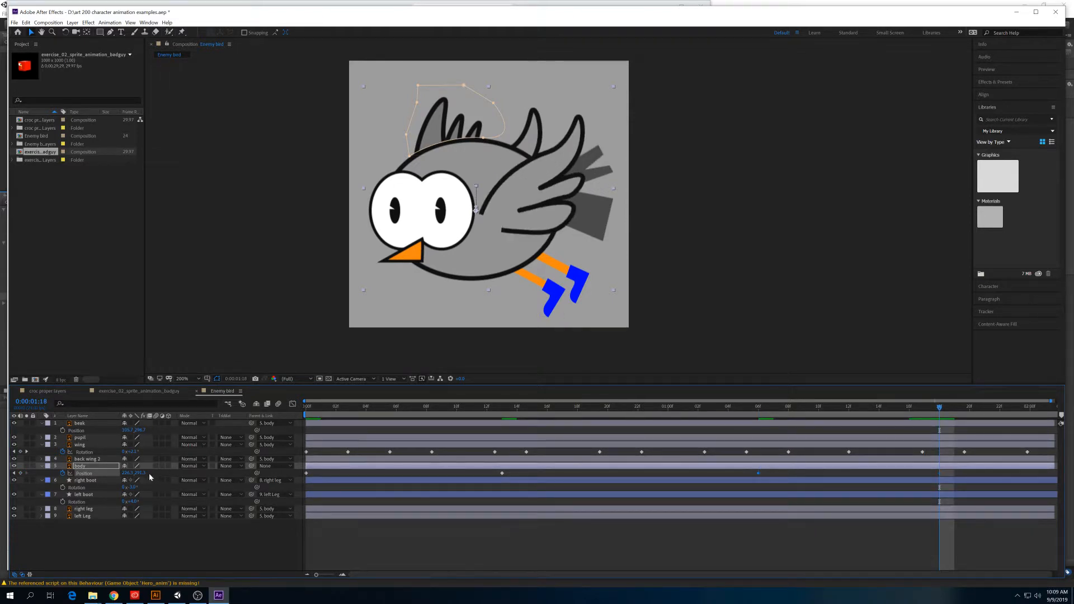
mouse_move(127, 475)
mouse_down()
mouse_move(140, 474)
mouse_move(131, 474)
mouse_up()
key(ctrl+z)
click(306, 473)
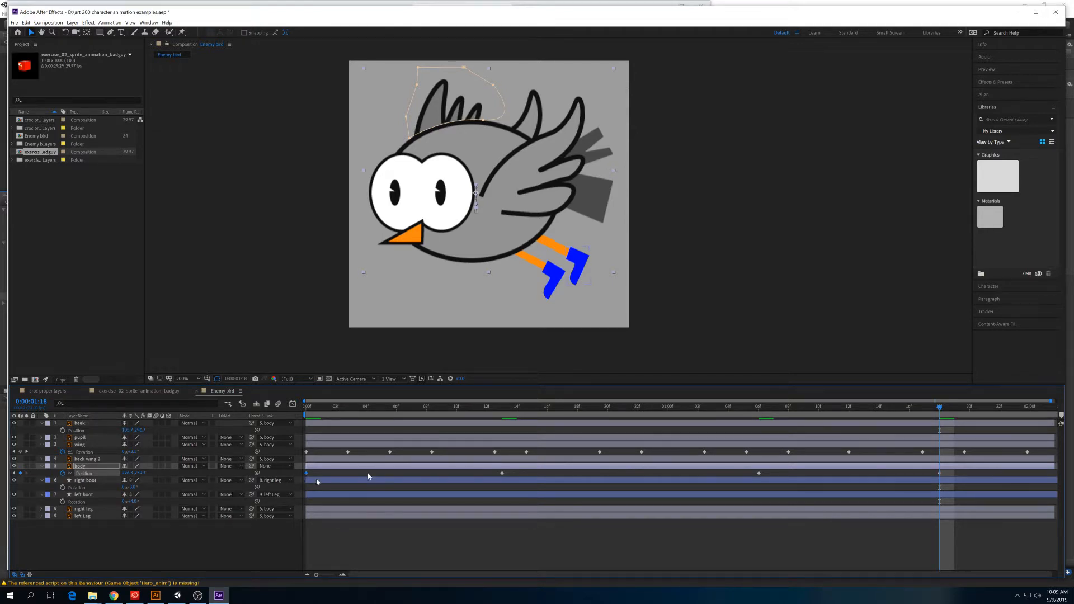
drag(1025, 413, 1051, 422)
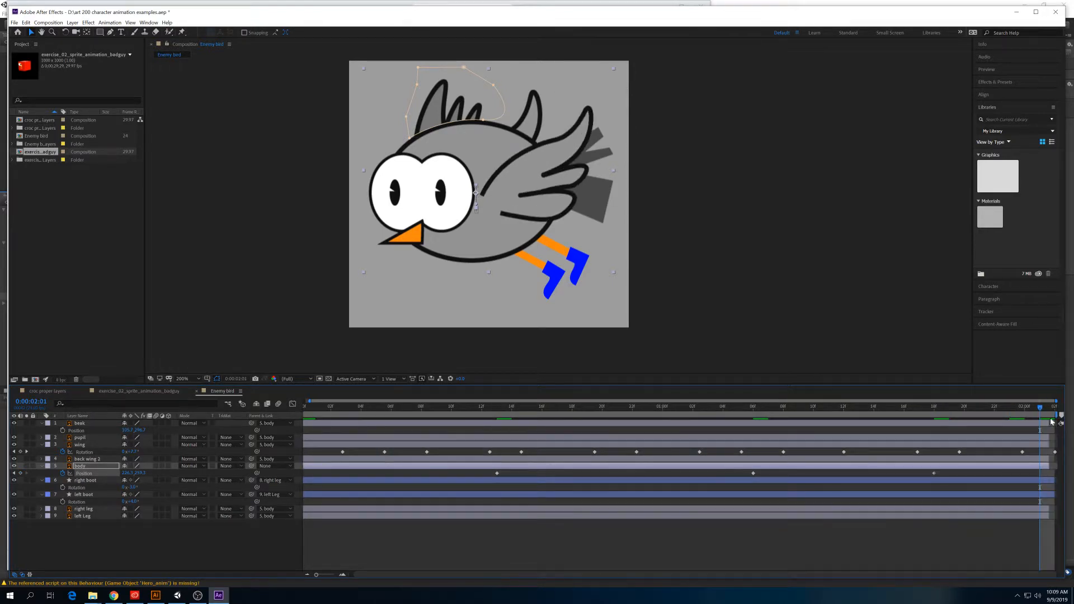
key(ctrl+v)
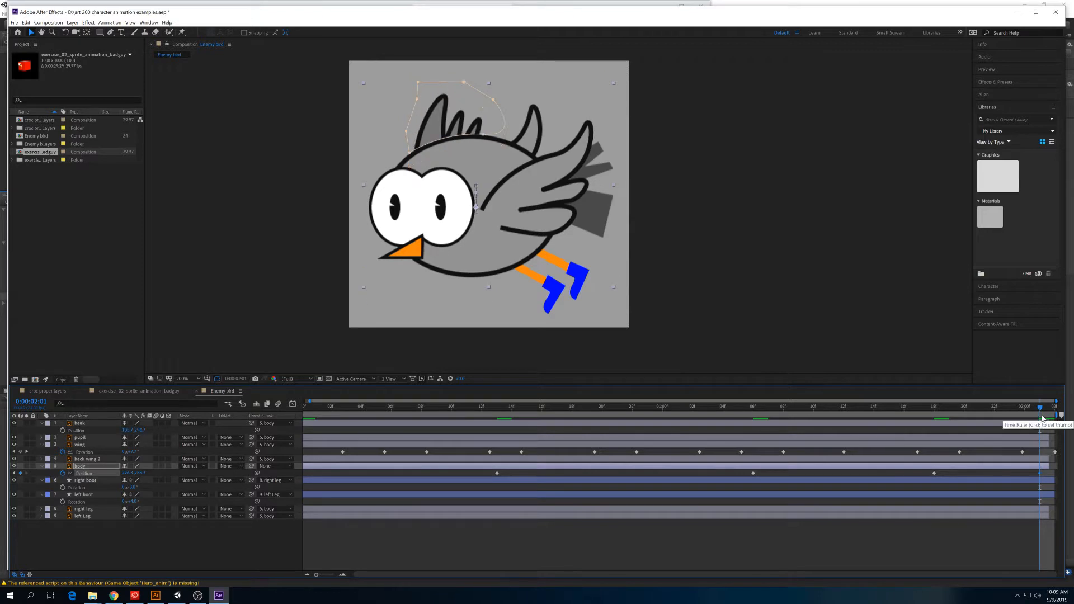
key(space)
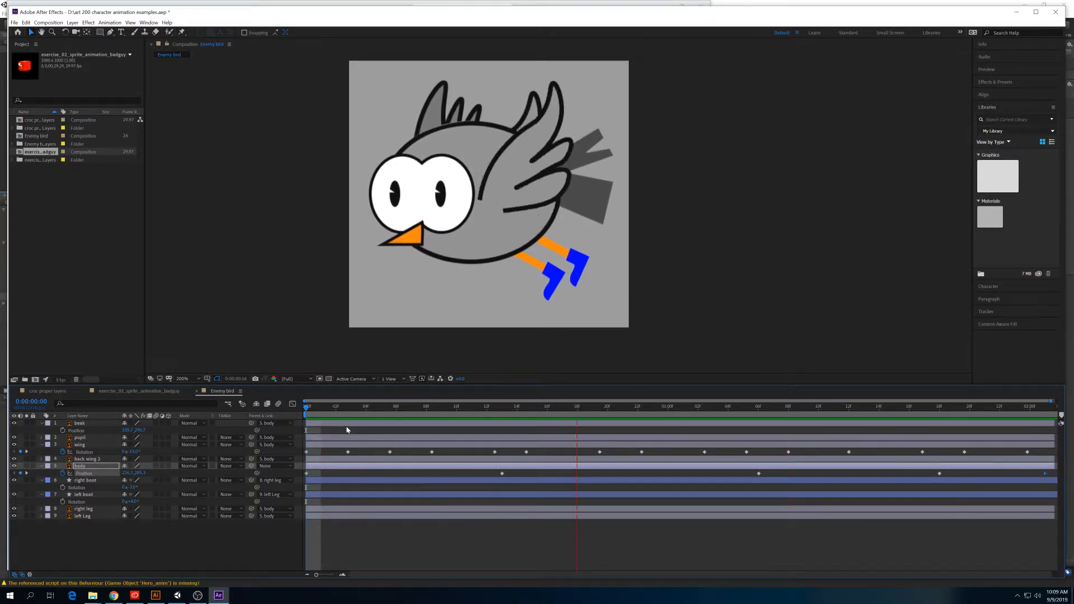
key(space)
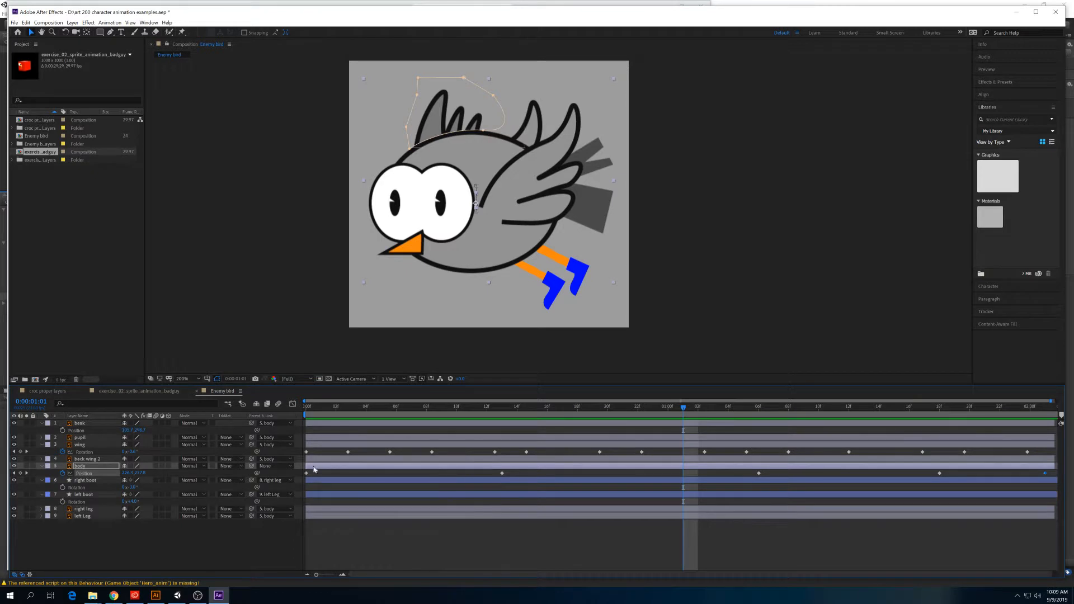
Apply Easy Ease to all of the body layer's Position keyframes and play the result.
click(306, 473)
drag(1051, 478, 299, 476)
right_click(305, 475)
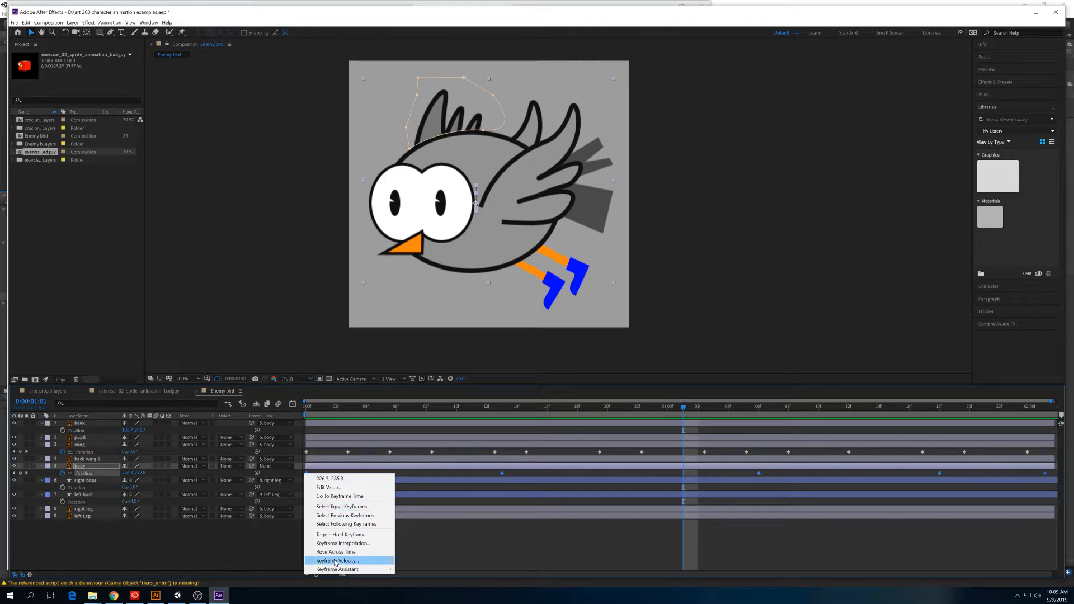
mouse_move(336, 570)
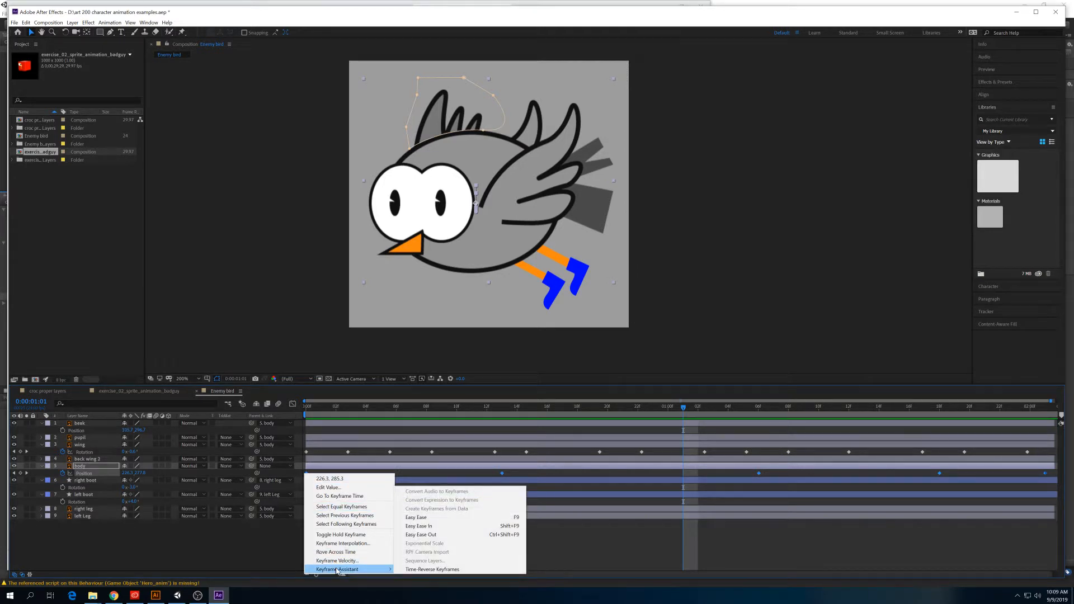
click(425, 519)
key(space)
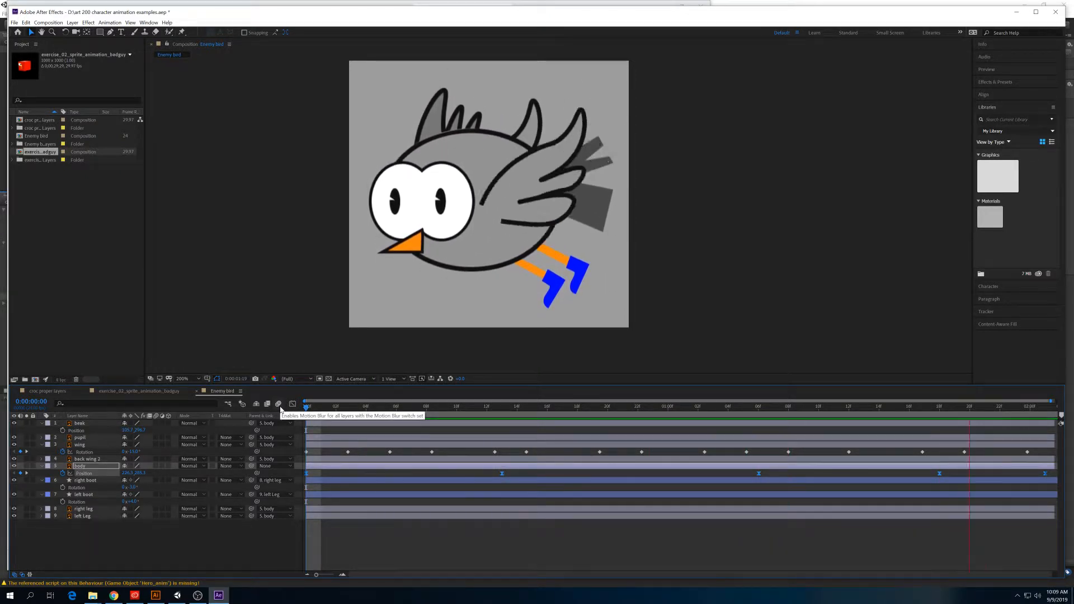
key(space)
Keyframe the body layer's Rotation at the first frame and tilt the body to about 5° at frame 15.
drag(371, 409, 293, 409)
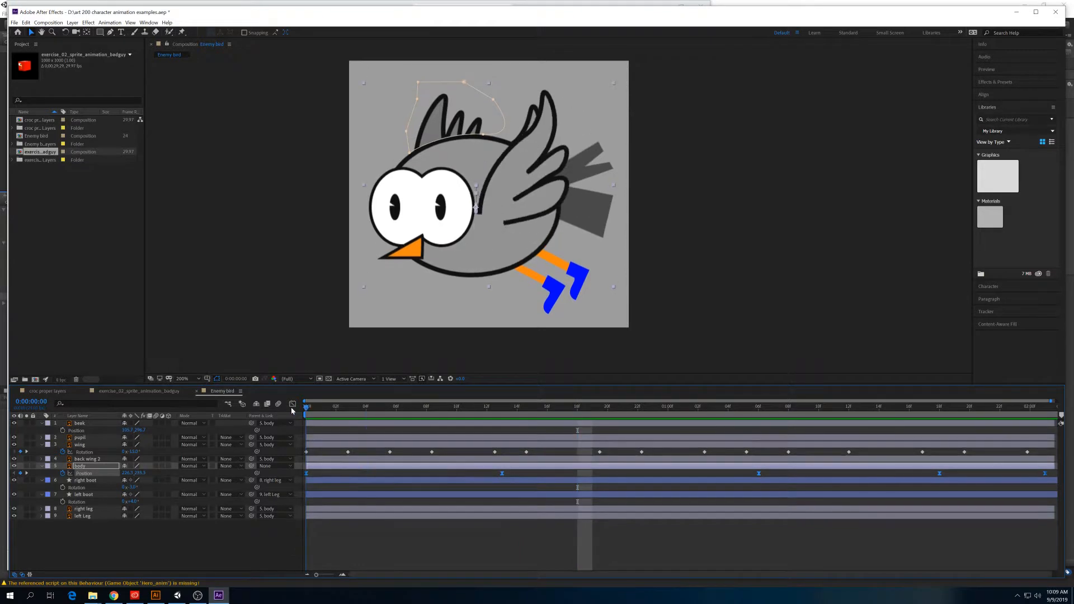
click(79, 467)
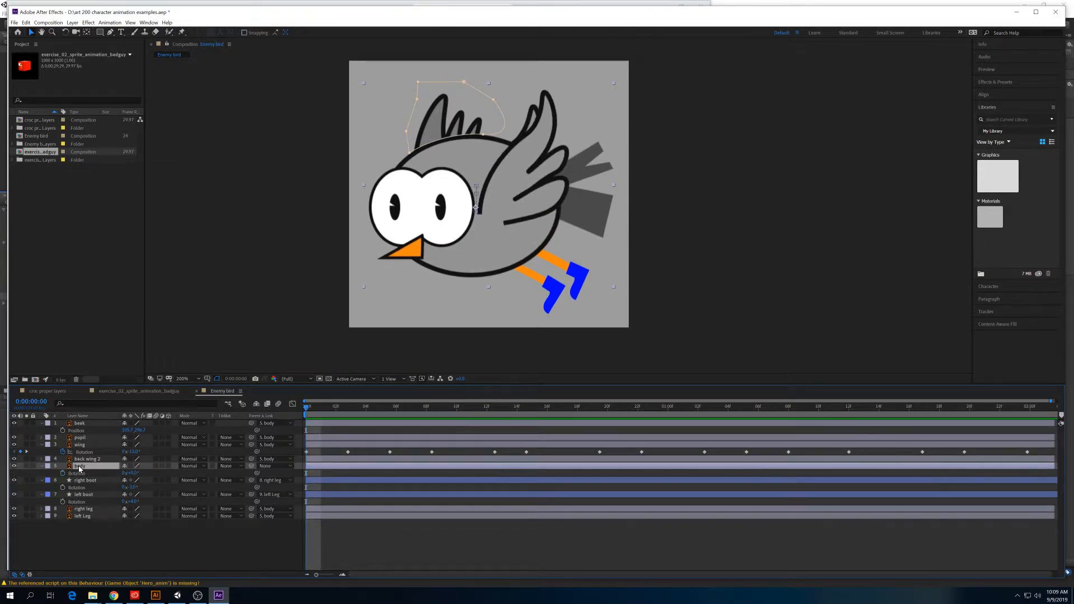
click(63, 473)
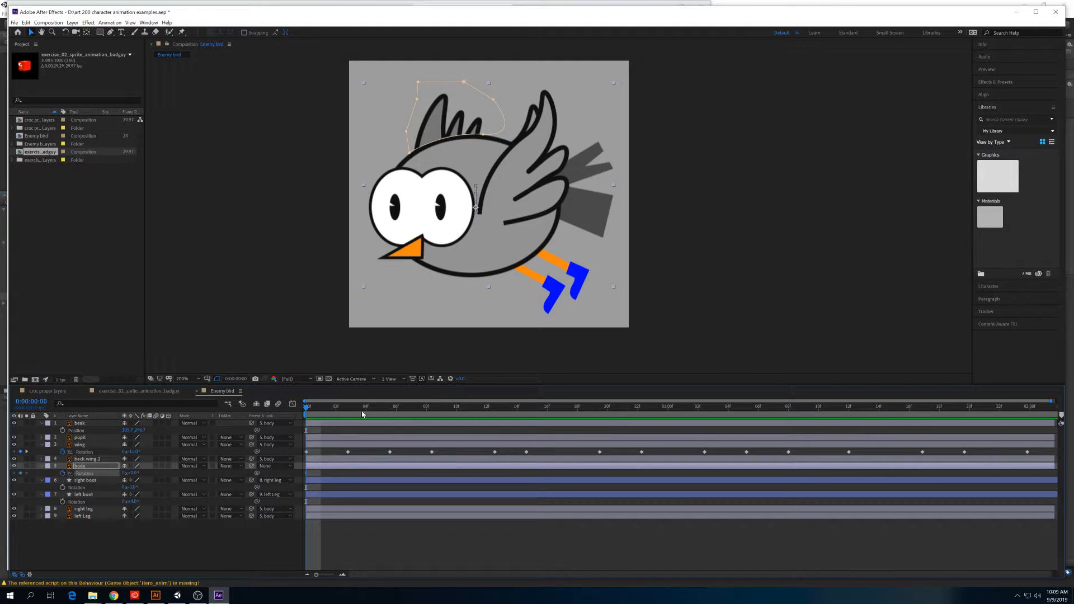
drag(323, 407, 532, 408)
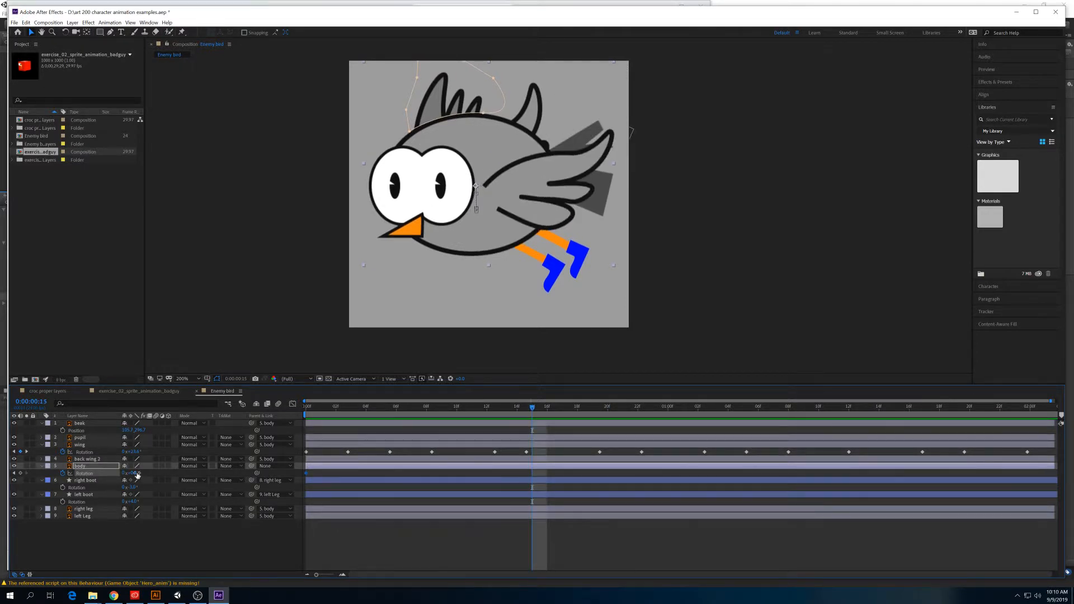
drag(134, 472, 137, 473)
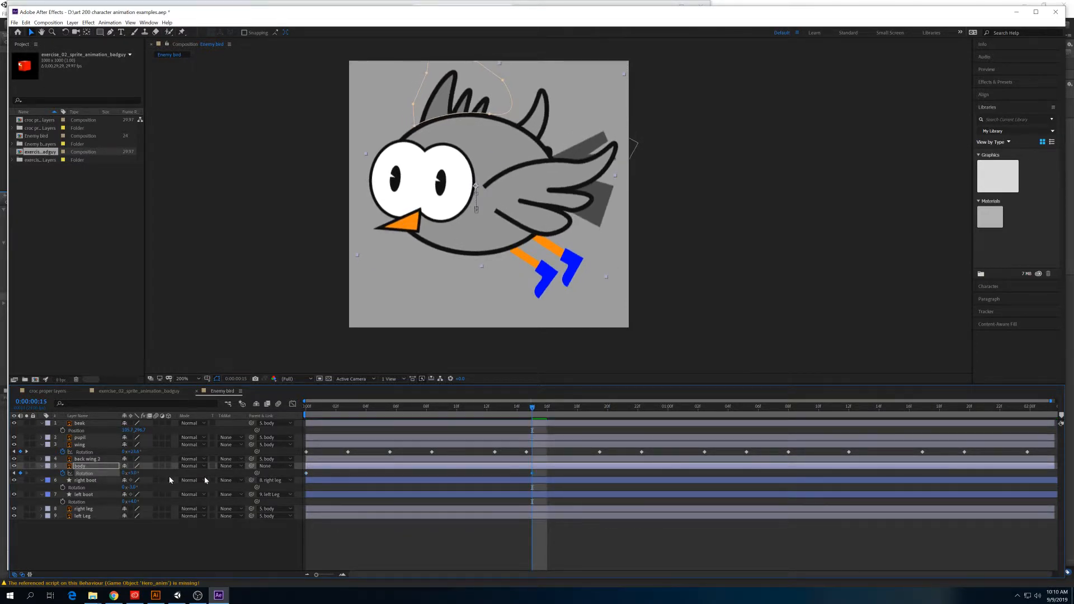
Tilt the body's Rotation to about -9° at 0:00:01:06 and about 7° at 0:00:01:18.
drag(595, 412, 754, 410)
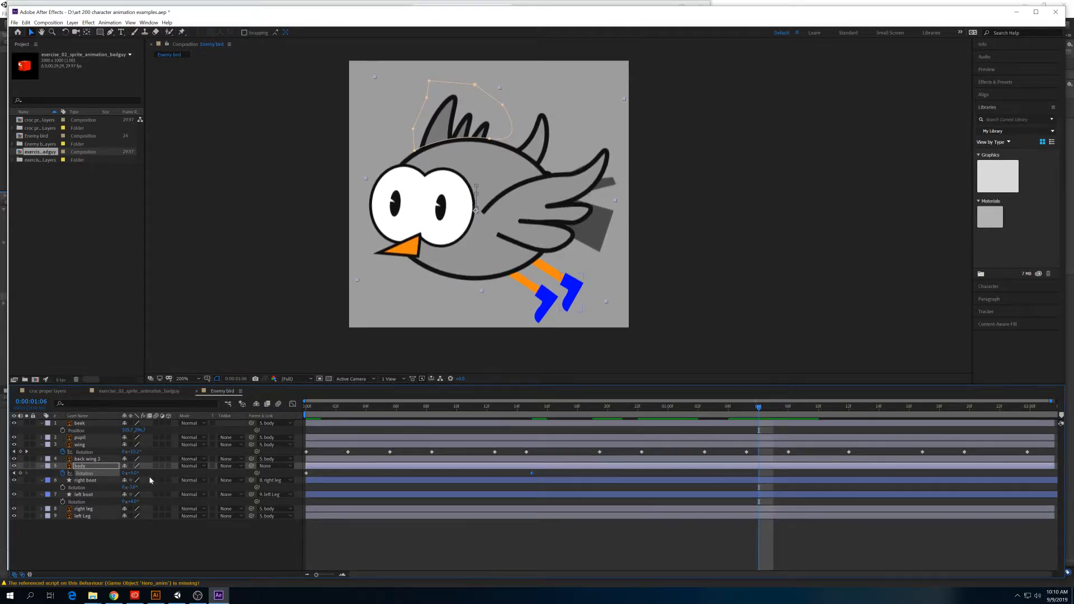
drag(132, 473, 128, 478)
drag(805, 408, 940, 408)
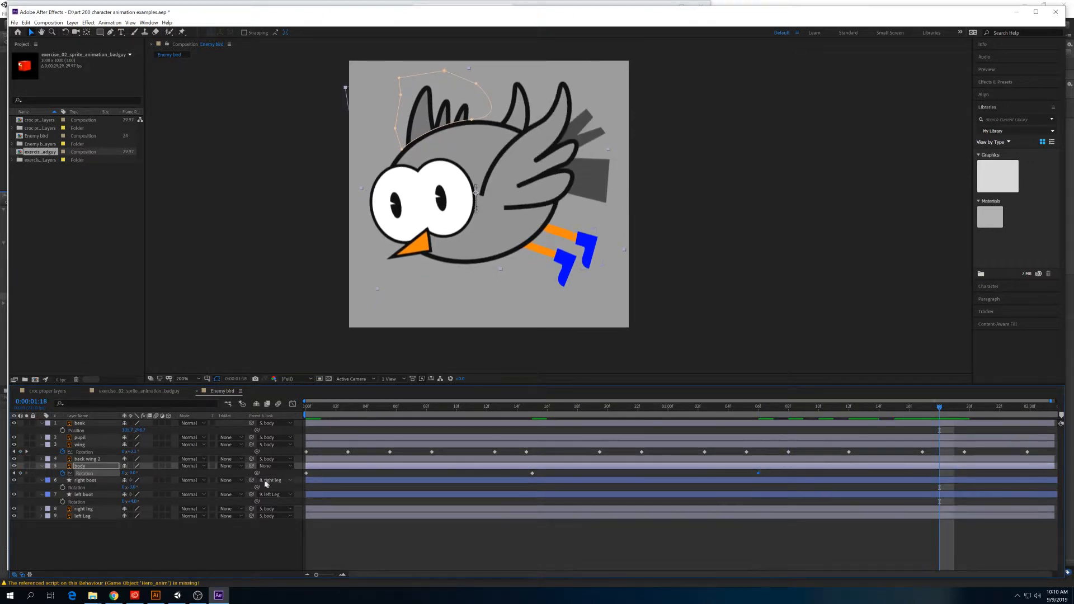
drag(133, 474, 457, 476)
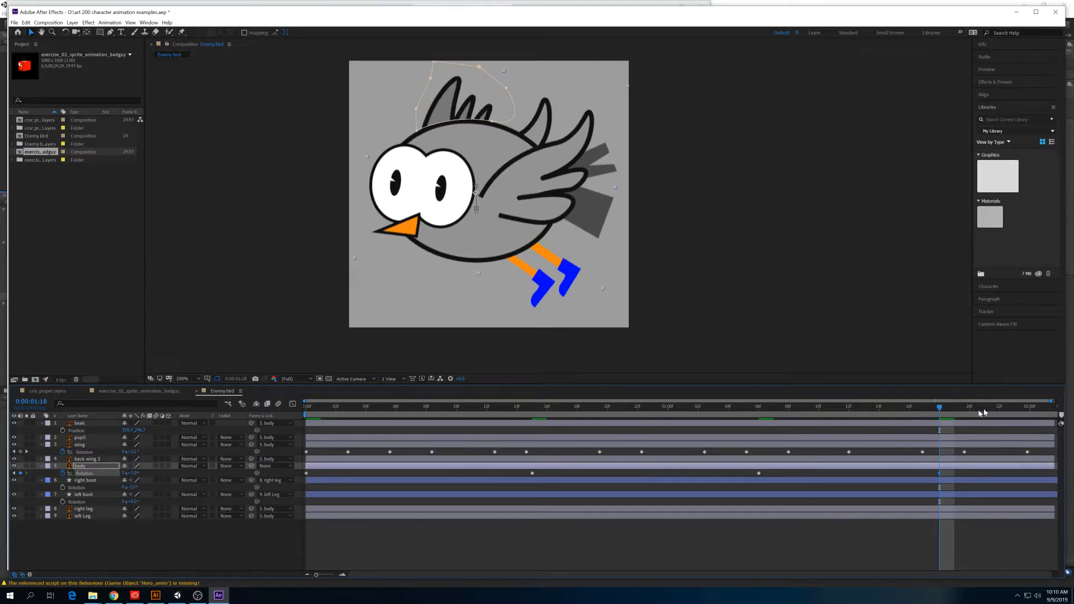
Copy the body's first Rotation keyframe and paste it at 0:00:02:01.
drag(984, 409, 1073, 409)
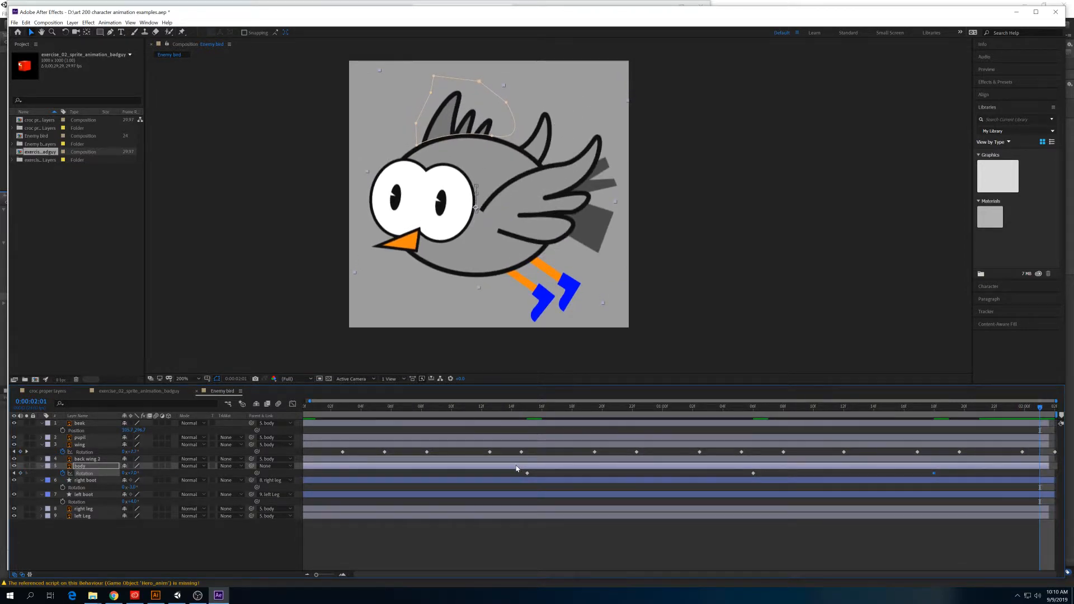
drag(295, 575, 285, 575)
click(306, 474)
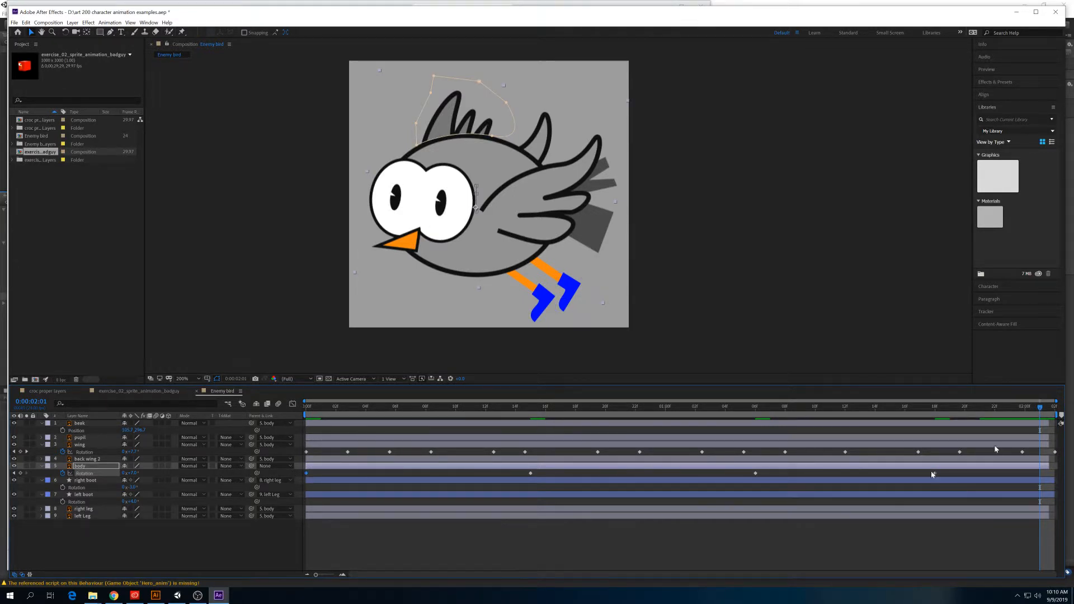
key(ctrl+v)
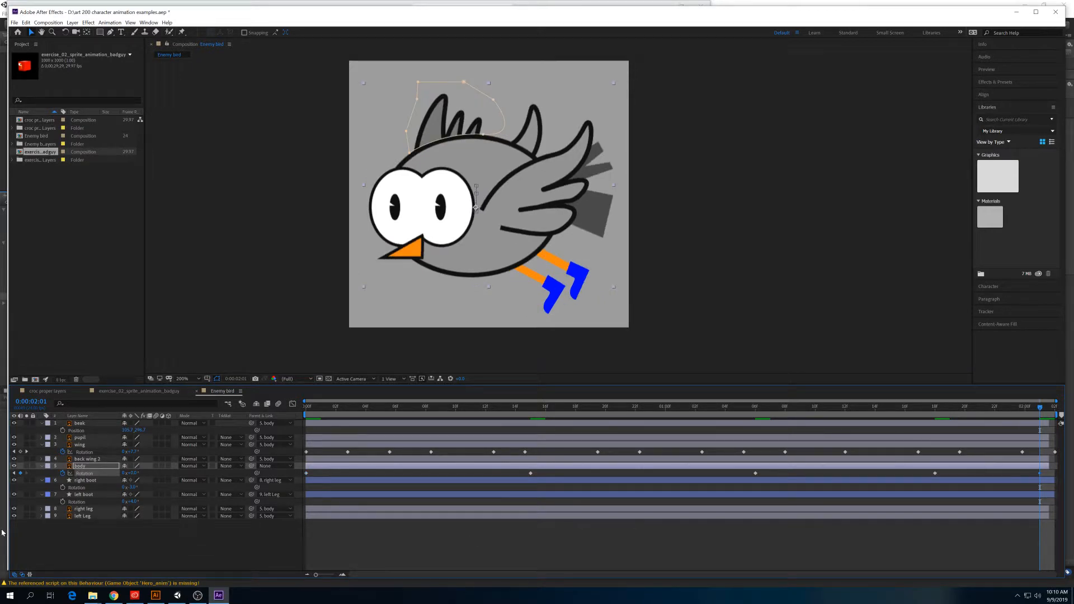
Show the body's Position alongside its Rotation and play the animation to check the combined bobbing and tilting.
key(shift+p)
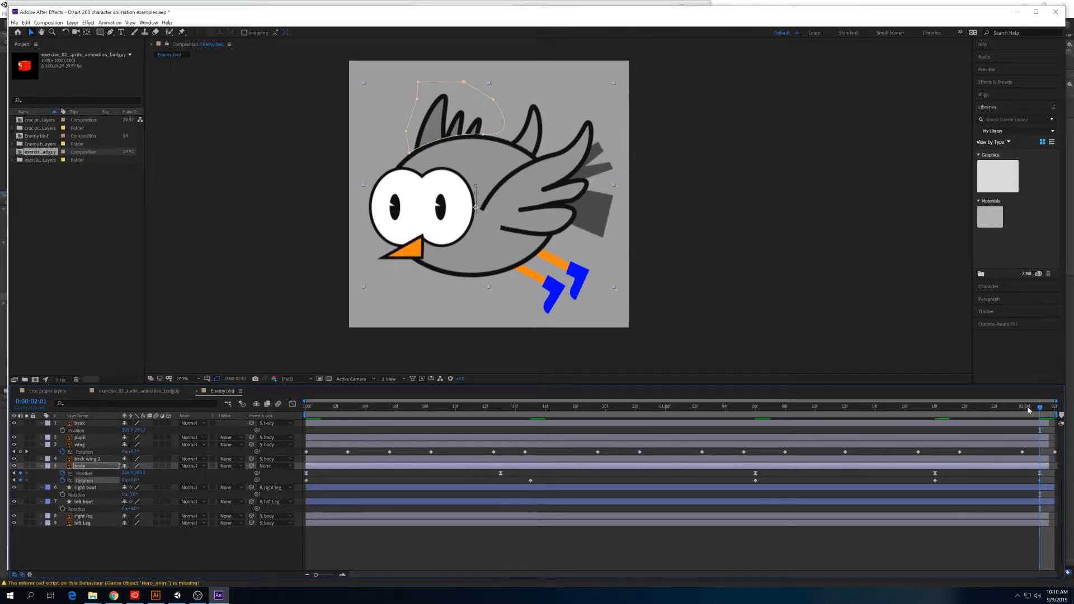
key(space)
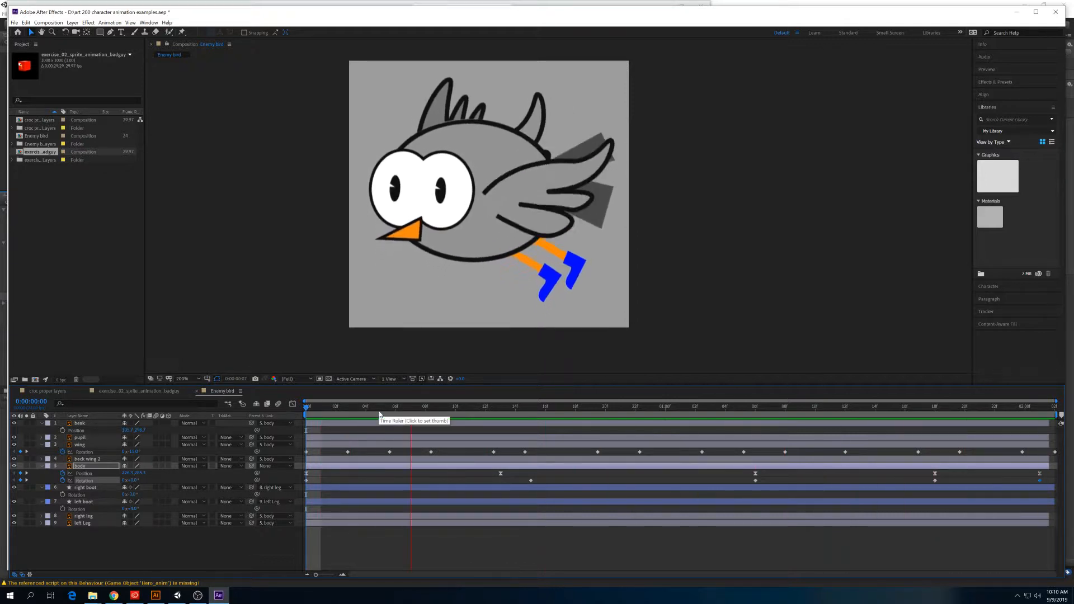
key(space)
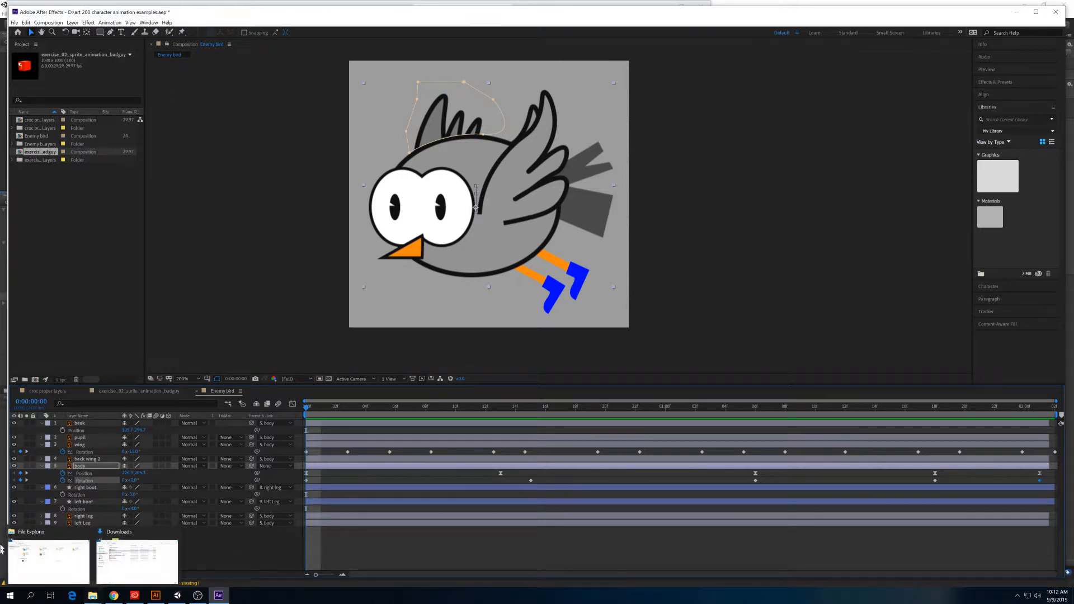
Select the right leg and left leg layers together and reveal their Rotation properties.
click(92, 518)
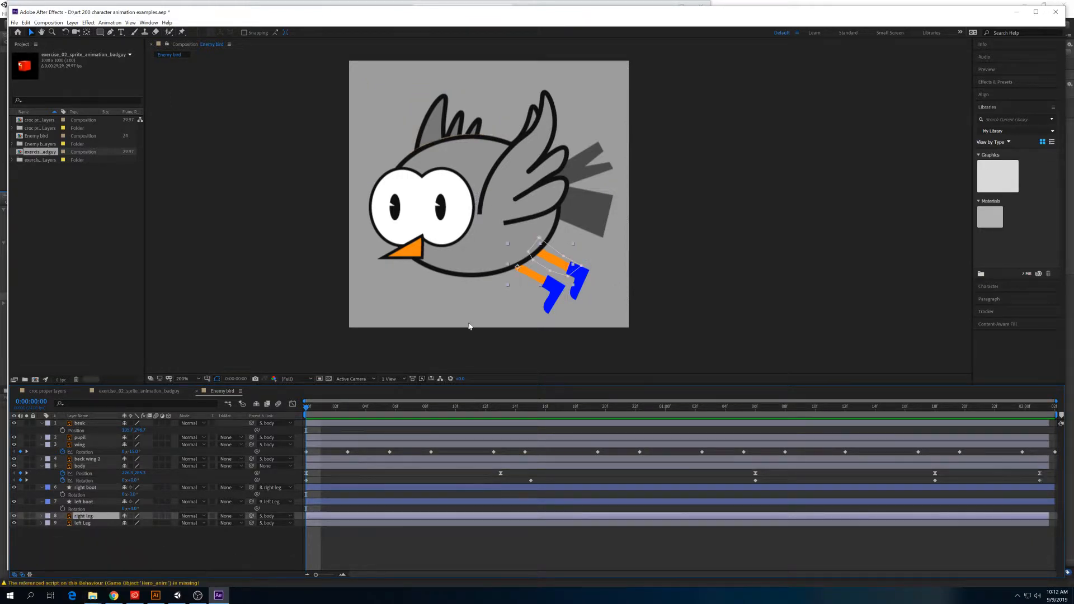
click(102, 523)
click(100, 516)
key(r)
shift+click(85, 531)
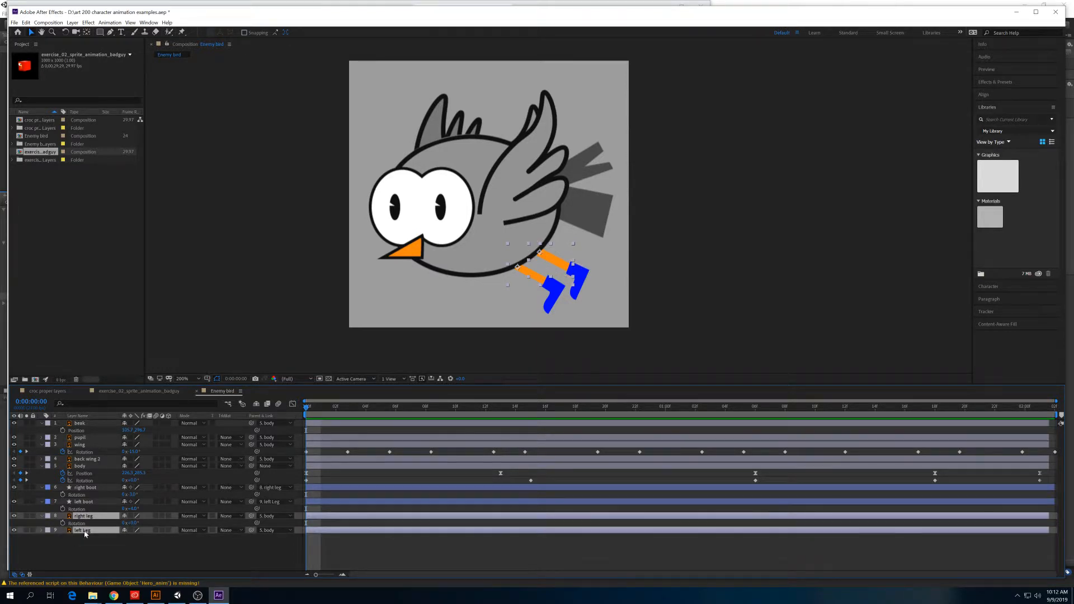
key(r)
Try keyframing both legs' Rotation at the first frame and swinging them down together at frame 15, and undo it.
click(62, 524)
click(62, 537)
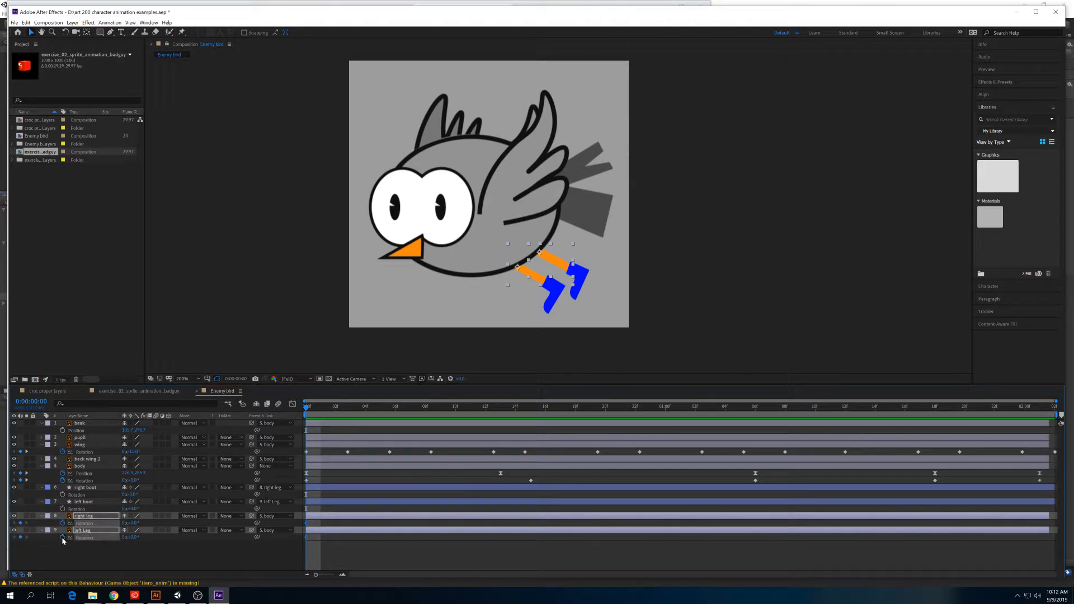
drag(325, 409, 533, 424)
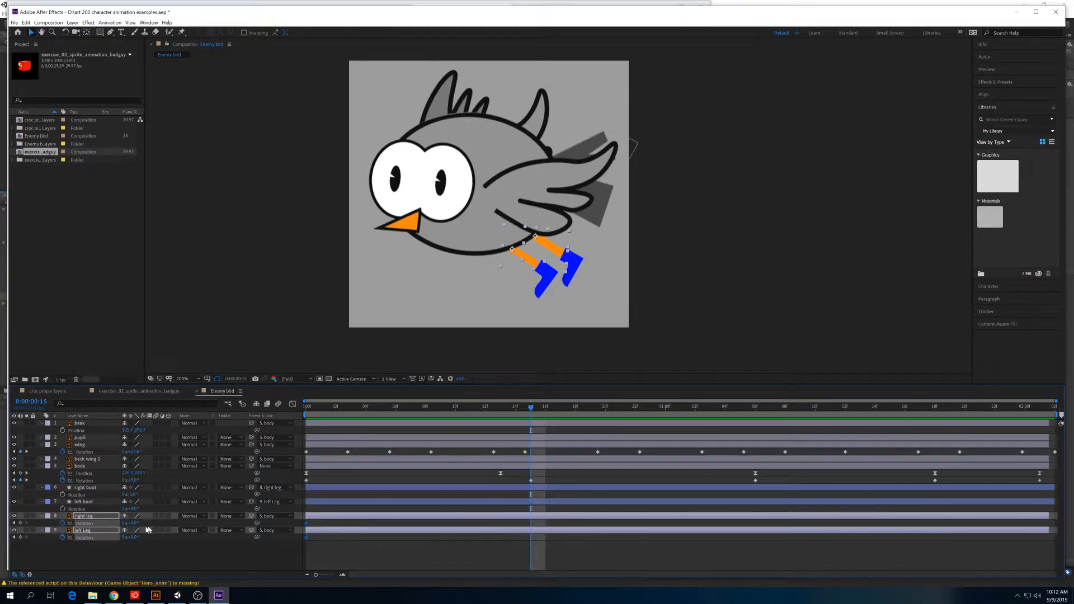
drag(135, 524, 142, 528)
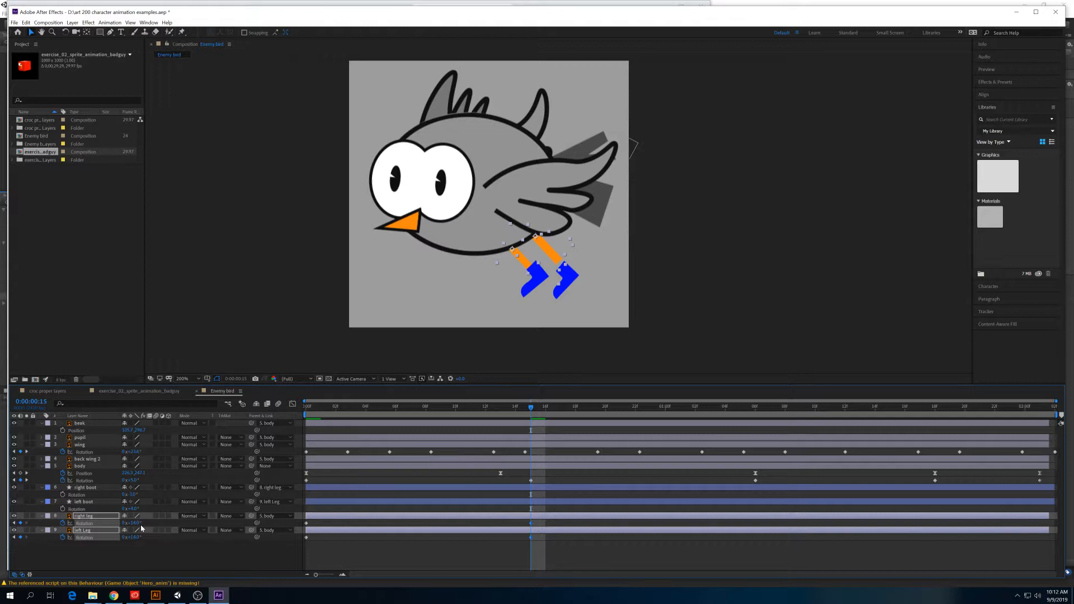
key(ctrl+z)
key(ctrl+z)
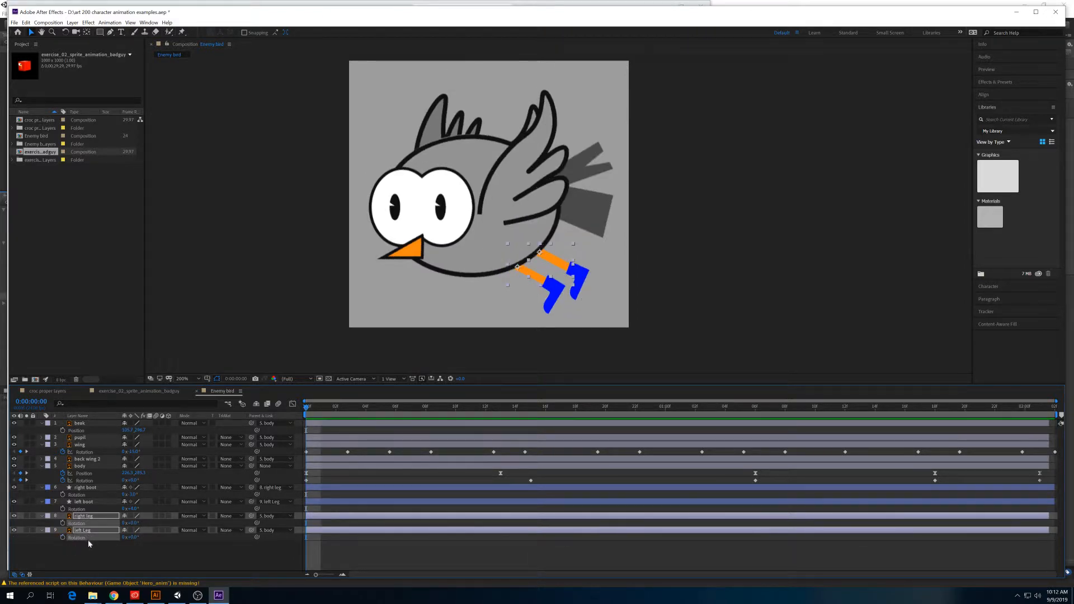
Set Rotation keyframes for the right leg and left leg layers at the first frame.
click(89, 543)
click(88, 537)
shift+click(89, 524)
click(63, 523)
click(64, 537)
click(85, 502)
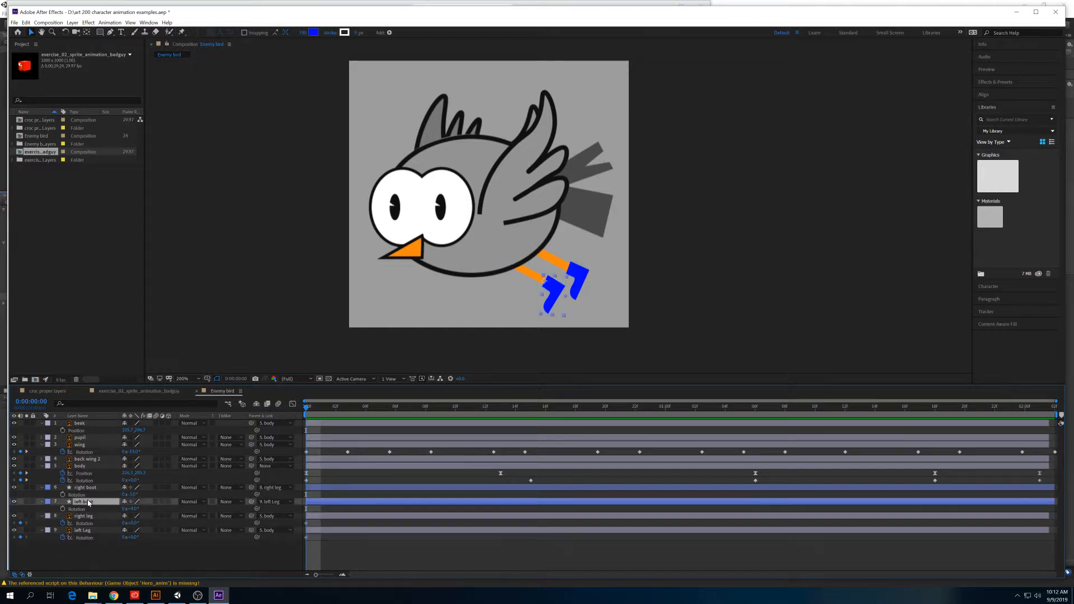
Rotate the right leg slightly downward at frame 15 to add a second Rotation keyframe.
drag(344, 408, 531, 406)
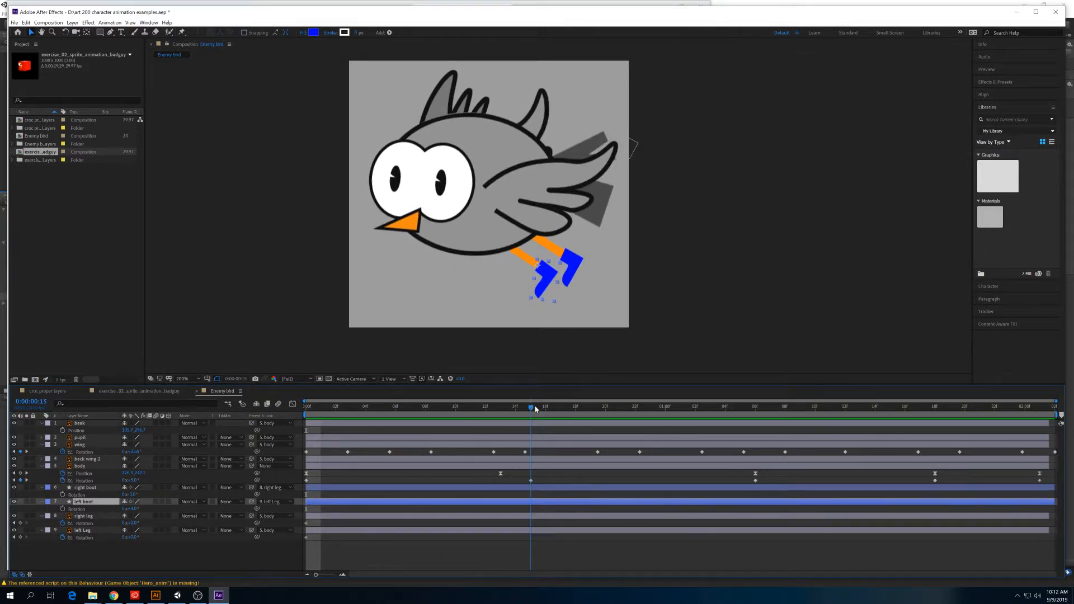
click(95, 524)
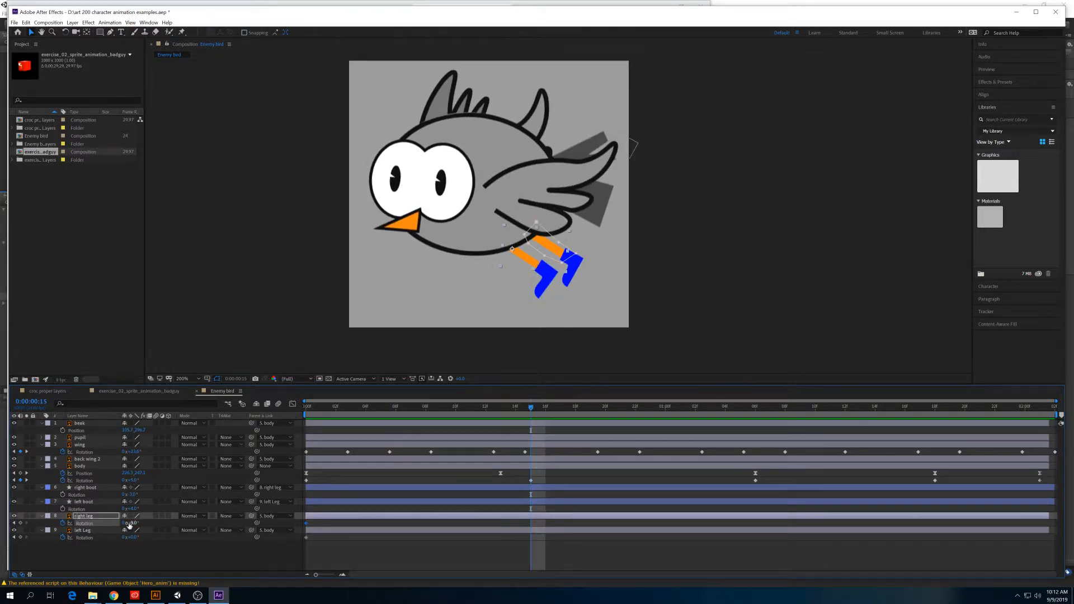
drag(128, 523, 135, 523)
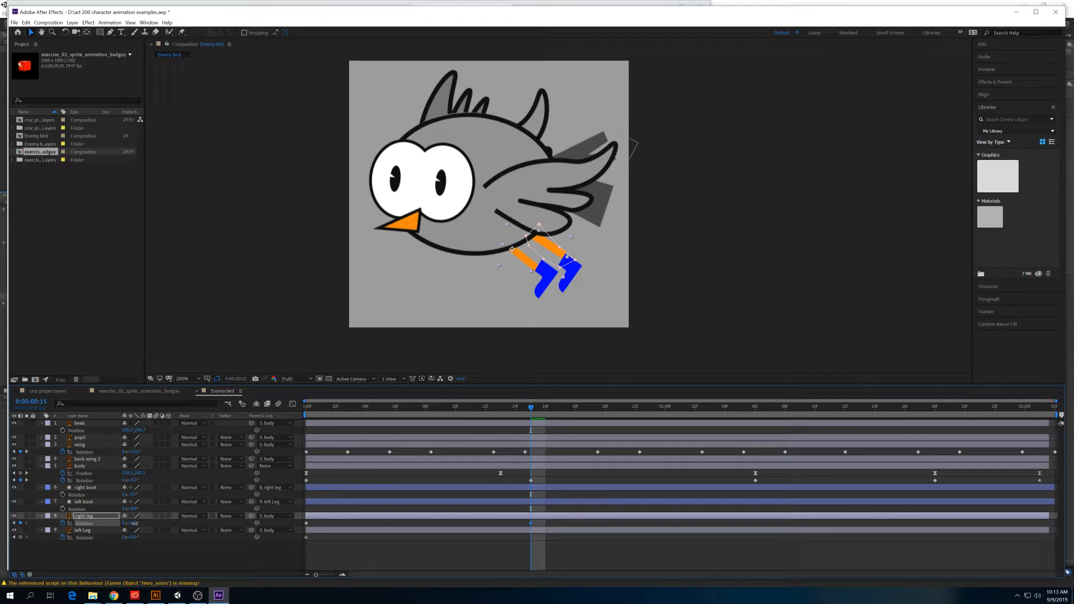
mouse_move(136, 523)
mouse_down()
mouse_move(155, 525)
mouse_move(140, 525)
mouse_up()
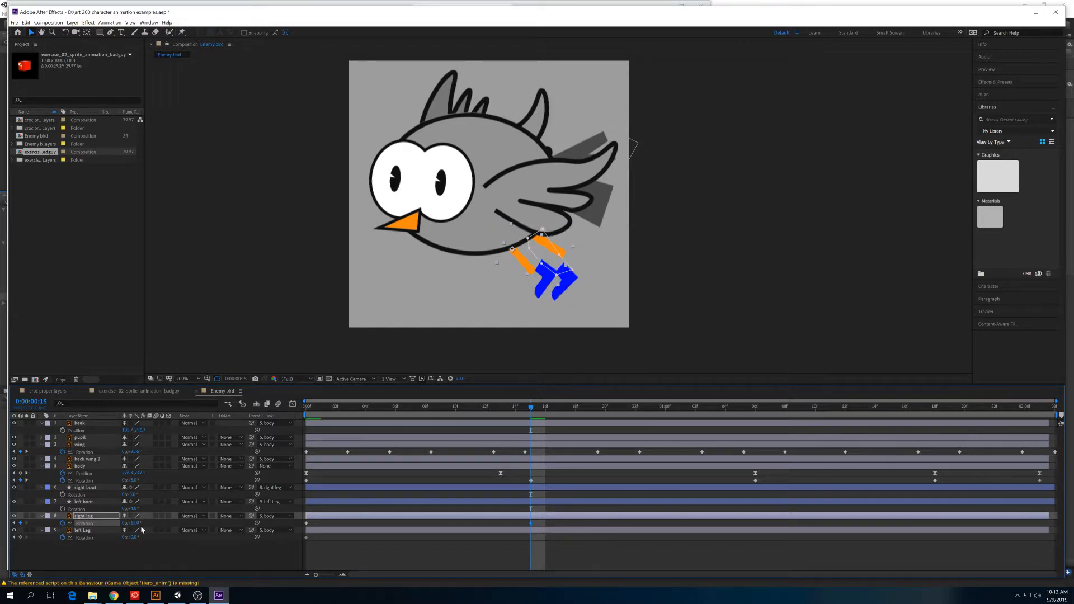
key(ctrl+z)
key(ctrl+z)
key(ctrl+z)
click(146, 553)
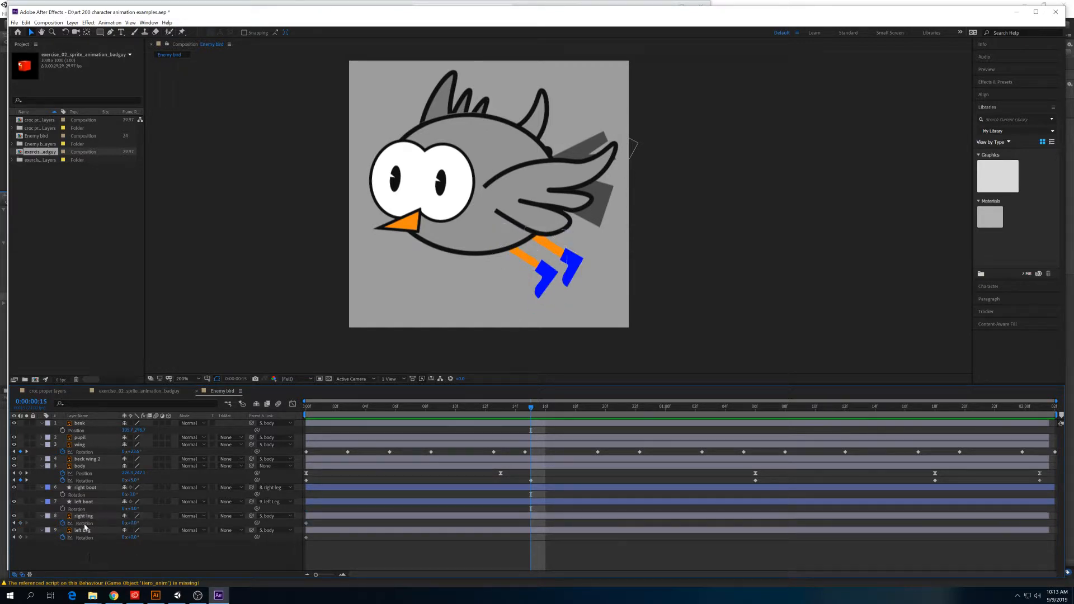
Toggle the visibility of the right leg and right boot layers to check which boot matches which leg.
click(84, 517)
click(14, 516)
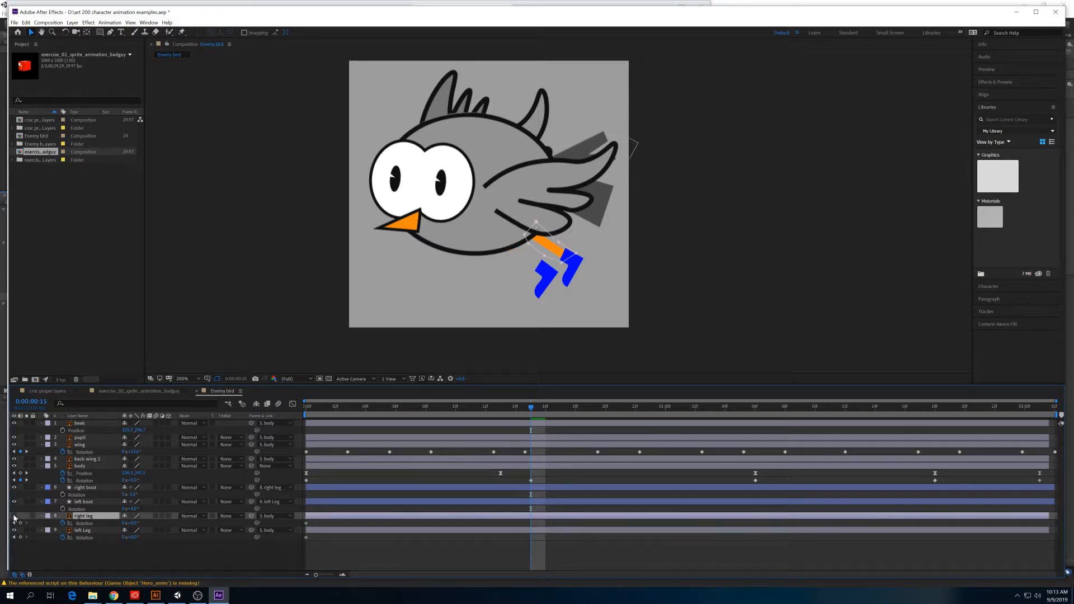
click(14, 516)
click(14, 516)
click(14, 515)
click(14, 516)
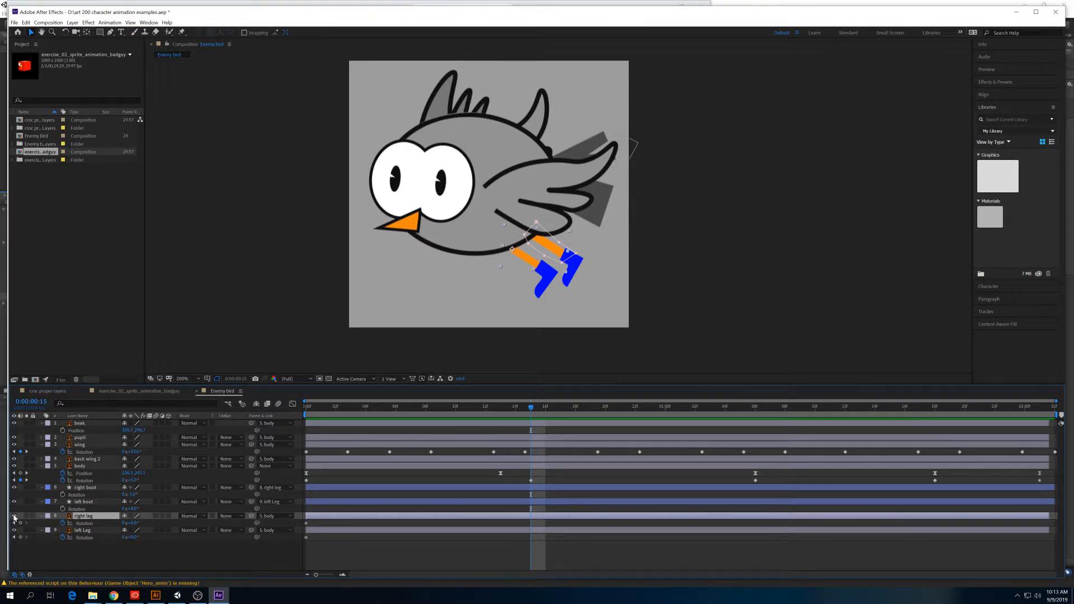
click(14, 515)
click(14, 515)
click(14, 516)
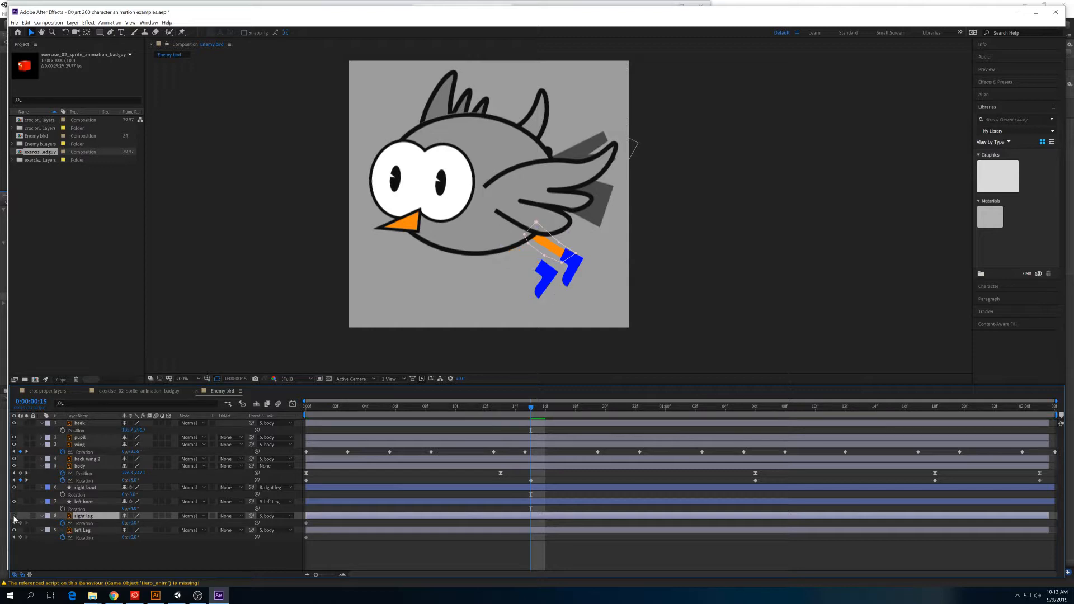
click(14, 489)
click(14, 487)
click(14, 516)
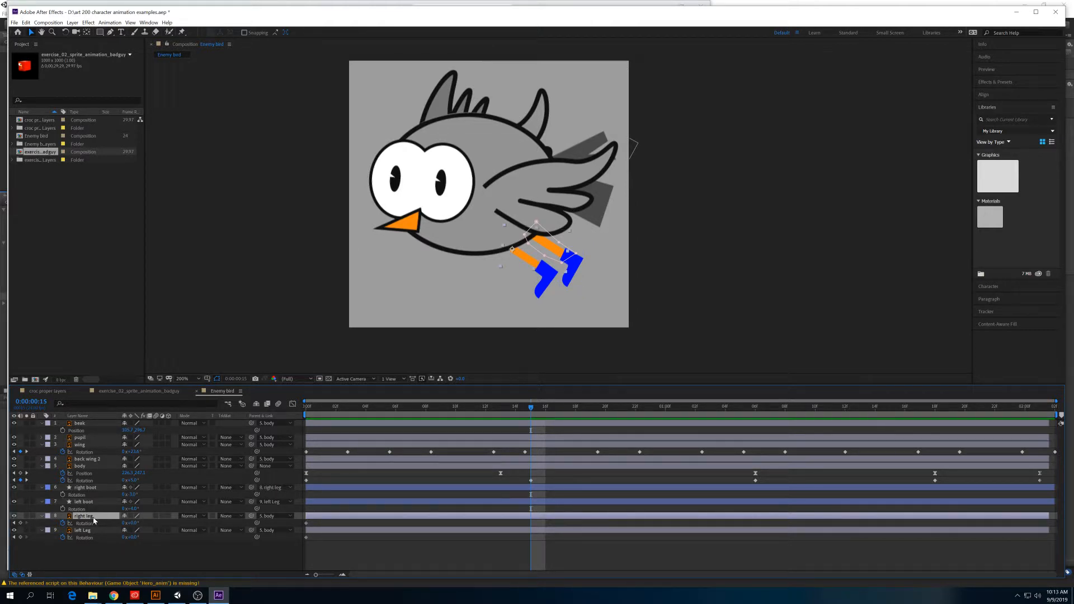
Parent the right boot layer to left Leg and the left boot layer to right leg.
click(270, 490)
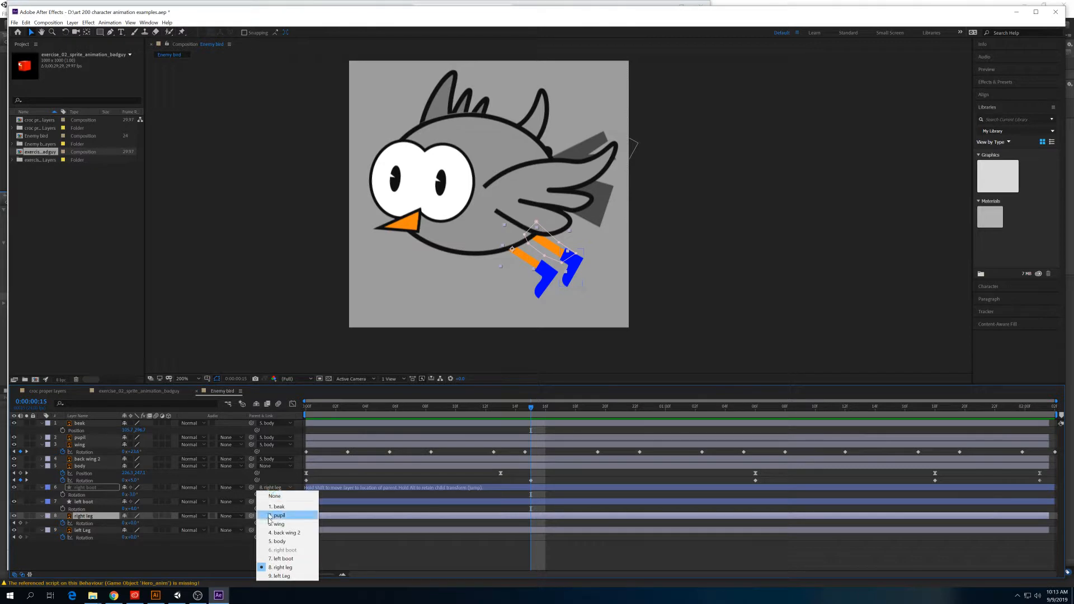
click(273, 574)
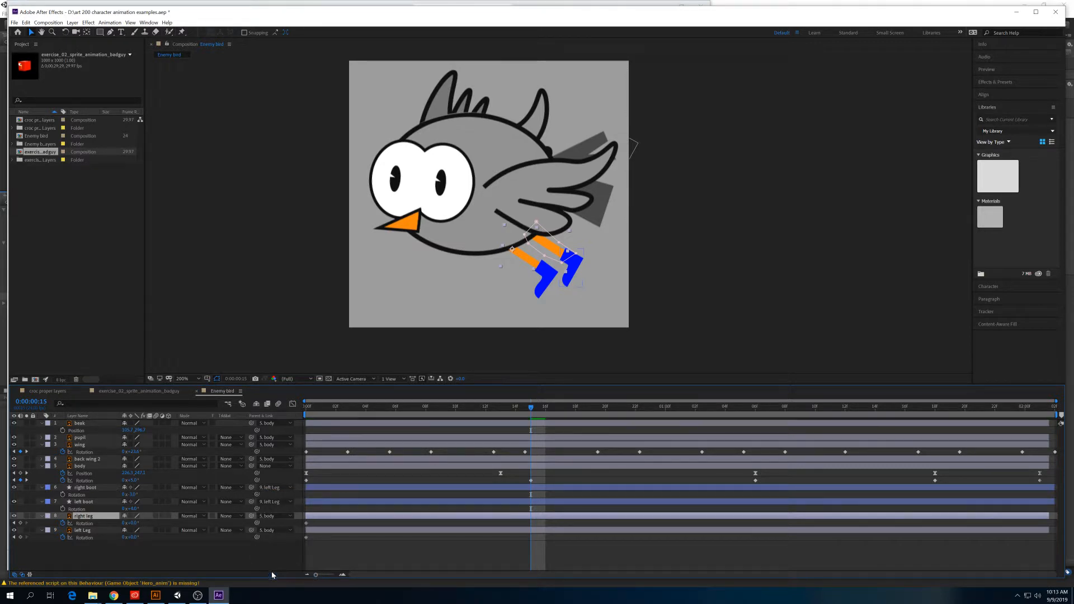
click(271, 502)
click(275, 485)
key(Home)
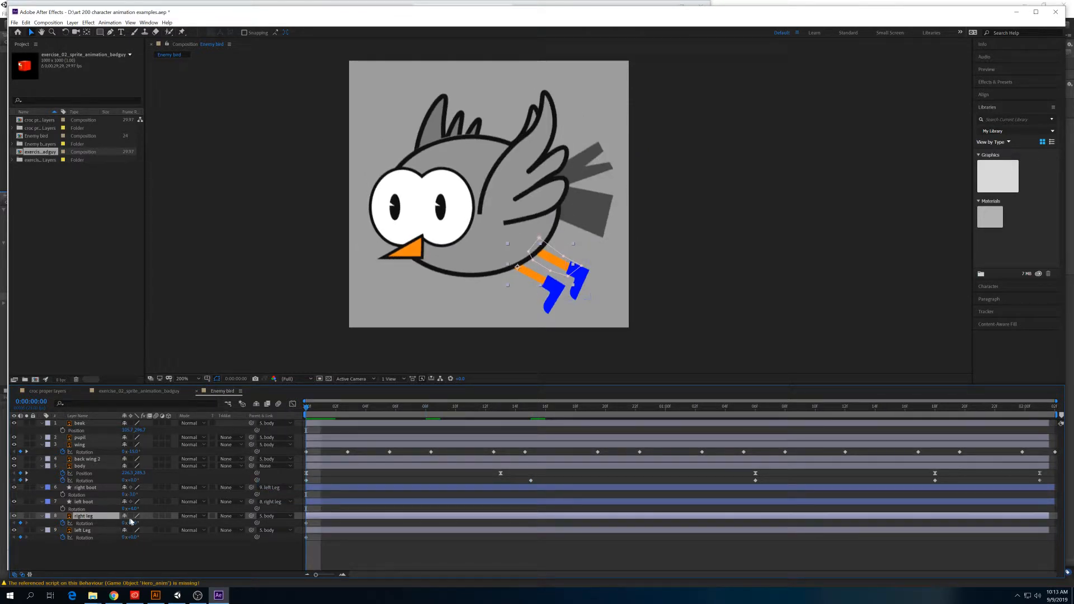
mouse_move(135, 523)
mouse_down()
mouse_move(147, 521)
mouse_move(145, 534)
mouse_move(131, 534)
mouse_up()
key(ctrl+z)
key(ctrl+z)
At 0:00:00:15, keyframe the Rotation of right leg at about 11° and left Leg at about 7°.
click(407, 406)
drag(406, 406, 307, 407)
drag(355, 410, 535, 417)
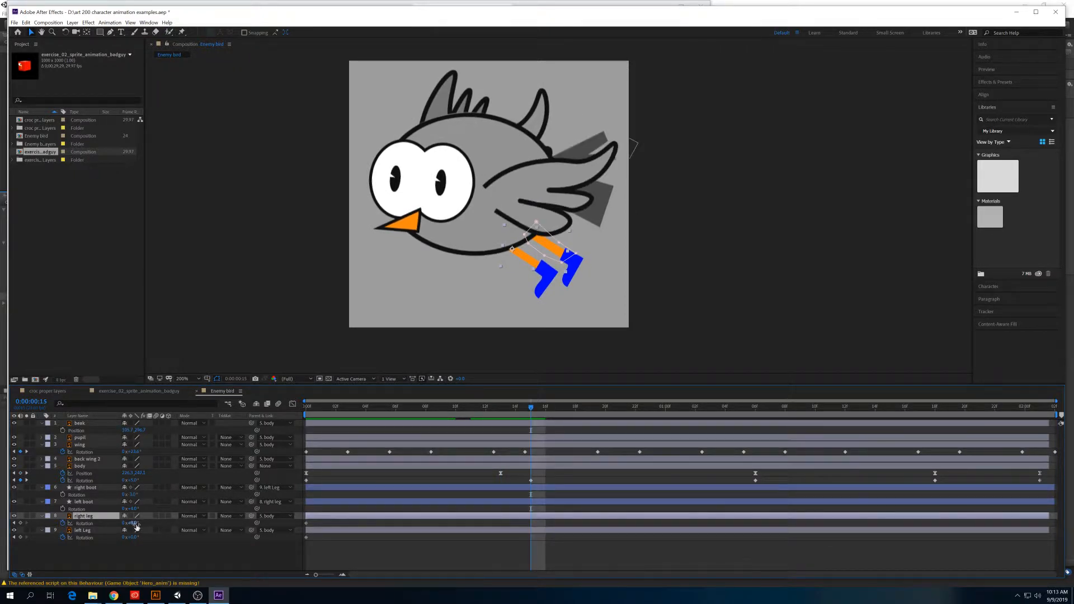
drag(131, 523, 144, 538)
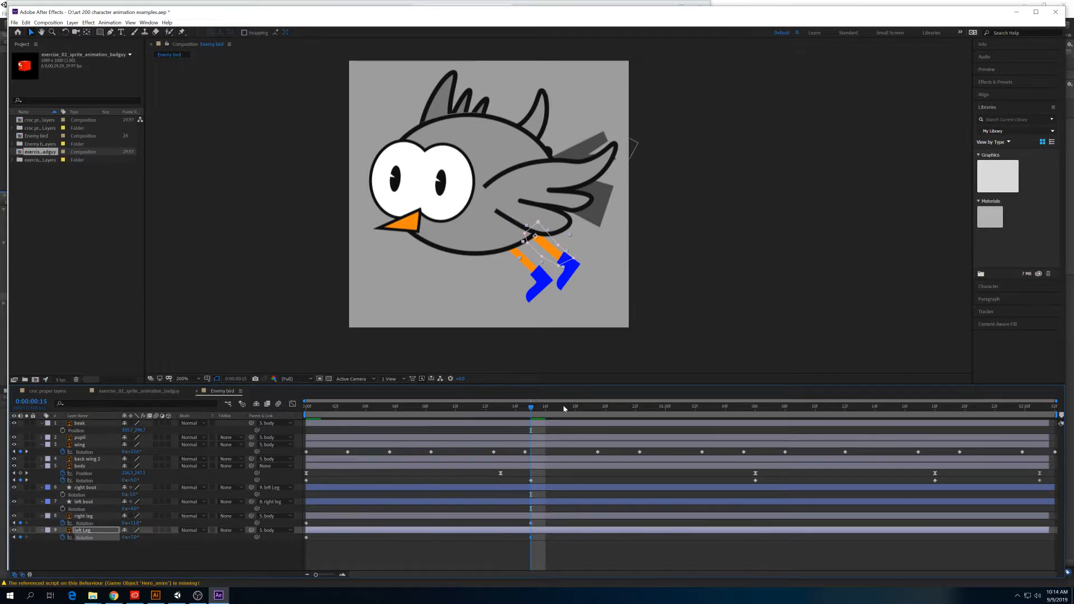
Keyframe both legs' Rotation swung backward at 0:00:01:05 and swung forward at 0:00:01:17.
drag(562, 407, 741, 409)
drag(138, 523, 131, 538)
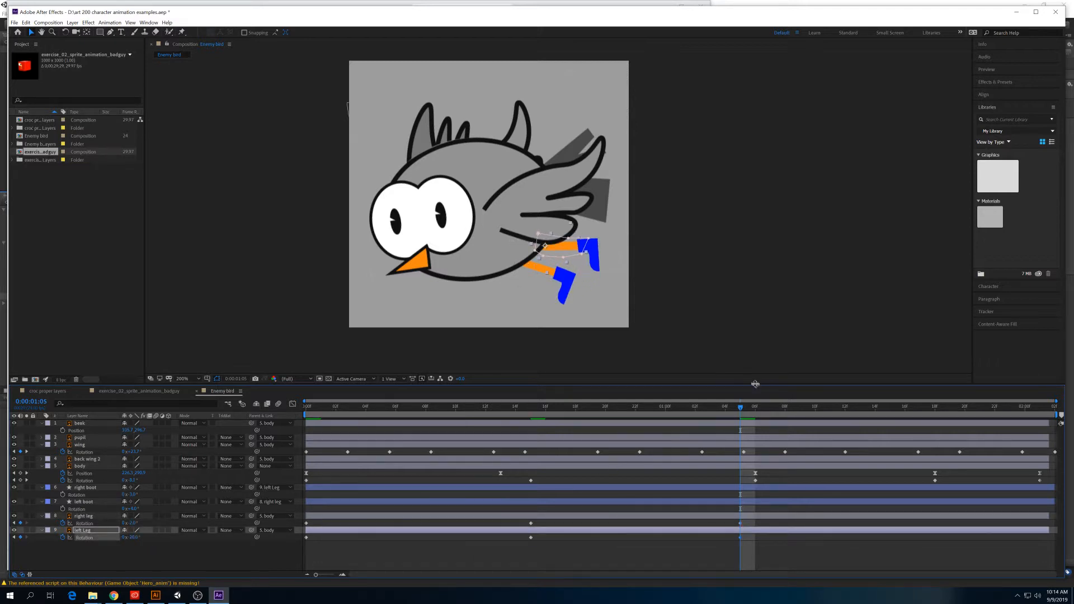
drag(758, 410, 928, 410)
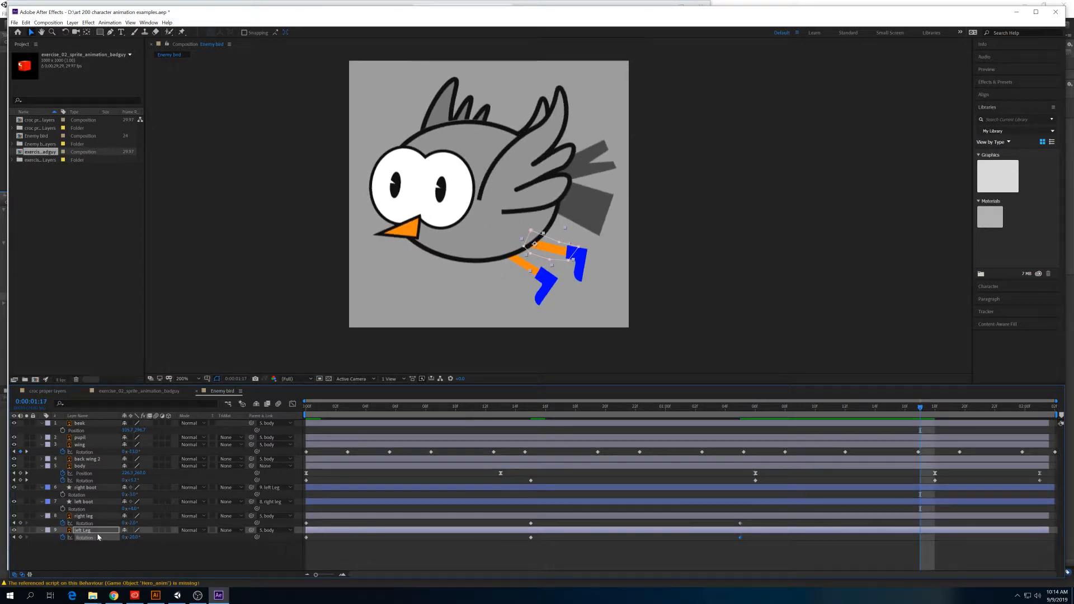
mouse_move(136, 524)
mouse_down()
mouse_move(162, 525)
mouse_move(137, 538)
mouse_up()
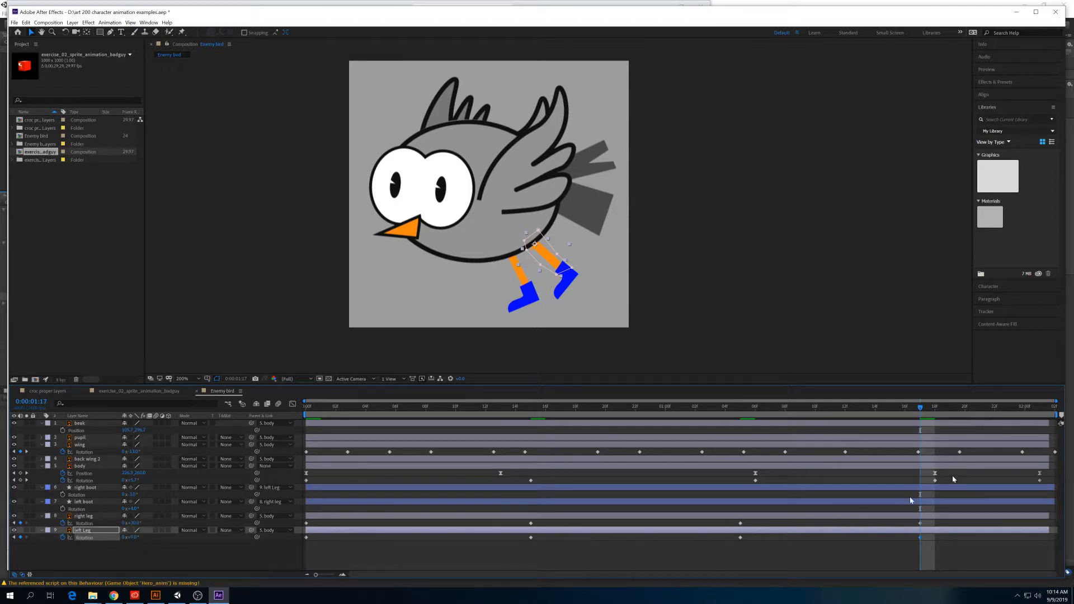
drag(1010, 413, 1040, 413)
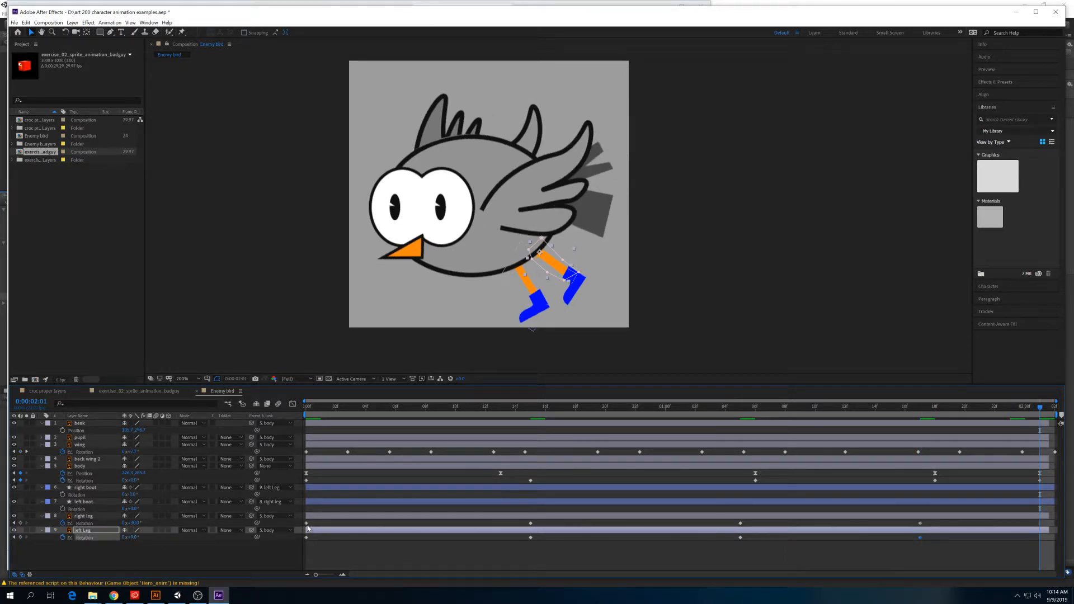
click(306, 523)
shift+click(306, 537)
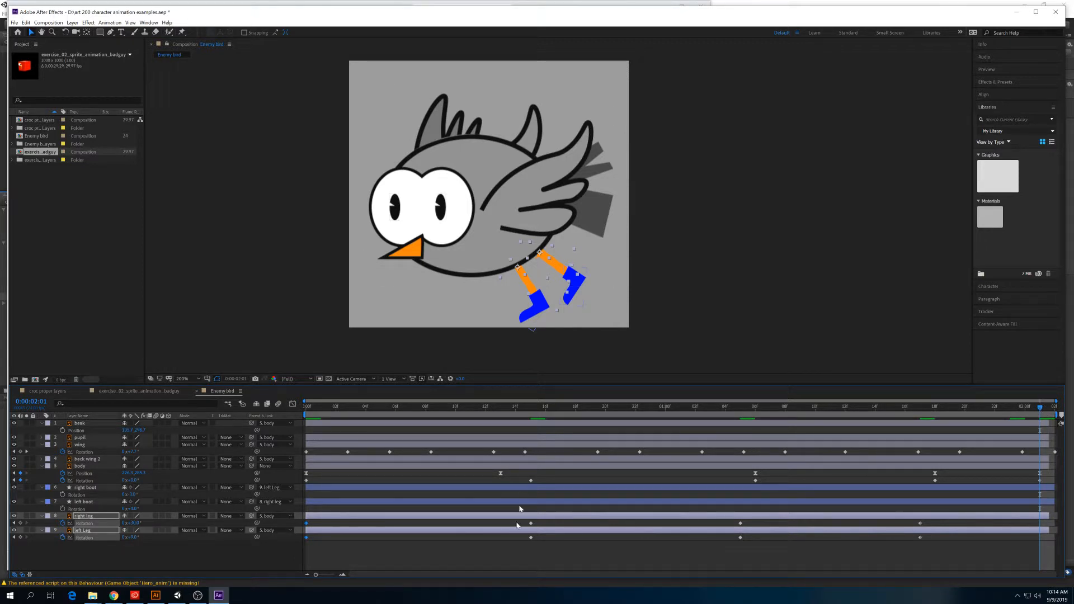
key(ctrl+d)
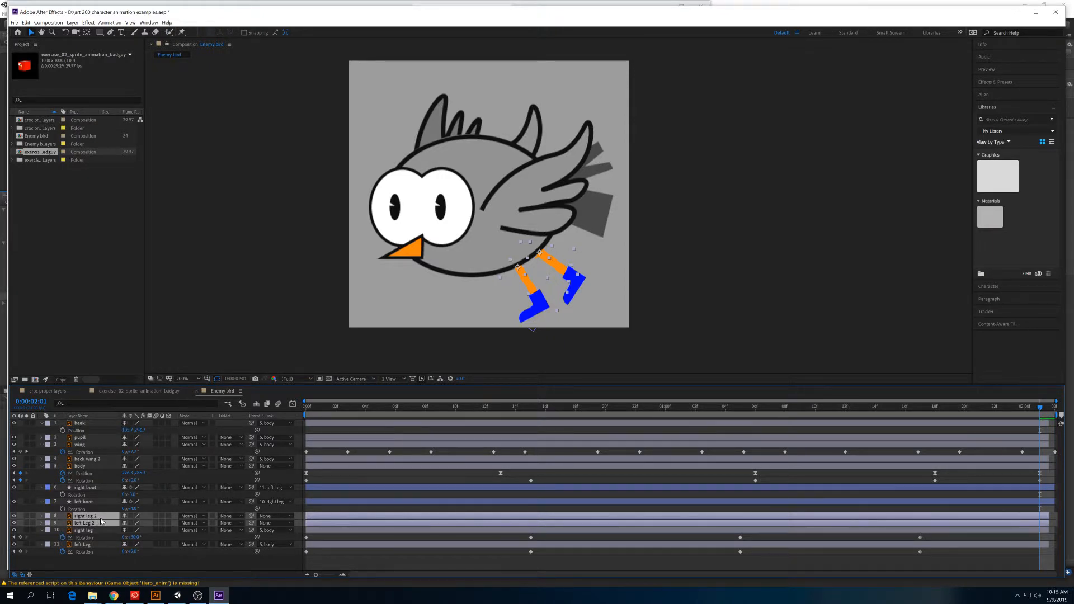
key(Delete)
click(366, 545)
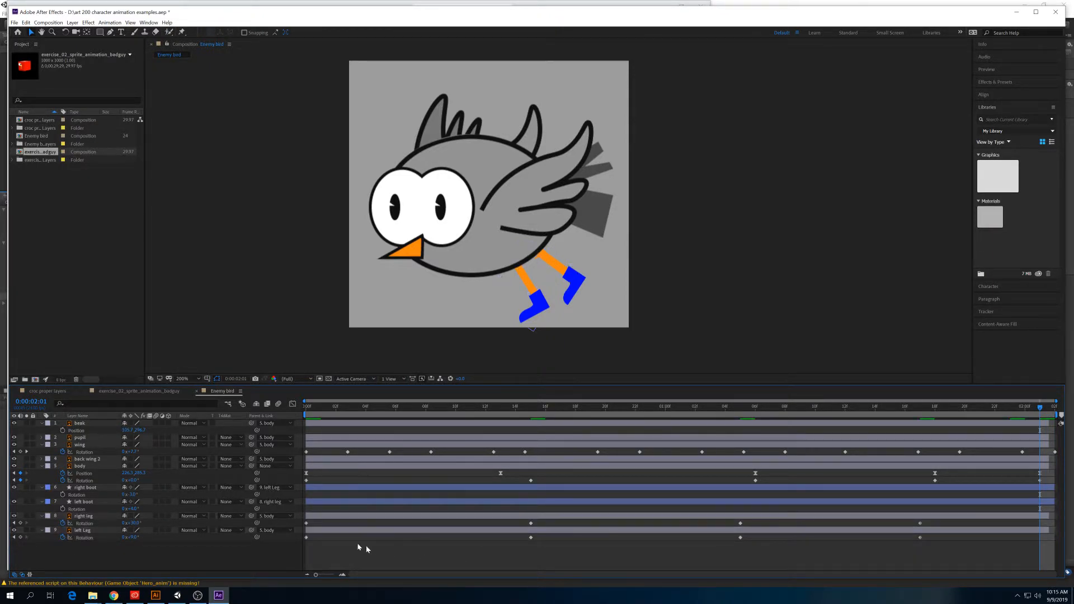
Copy the first Rotation keyframe of left Leg and right leg to 0:00:02:01 on each layer and preview the animation.
click(307, 537)
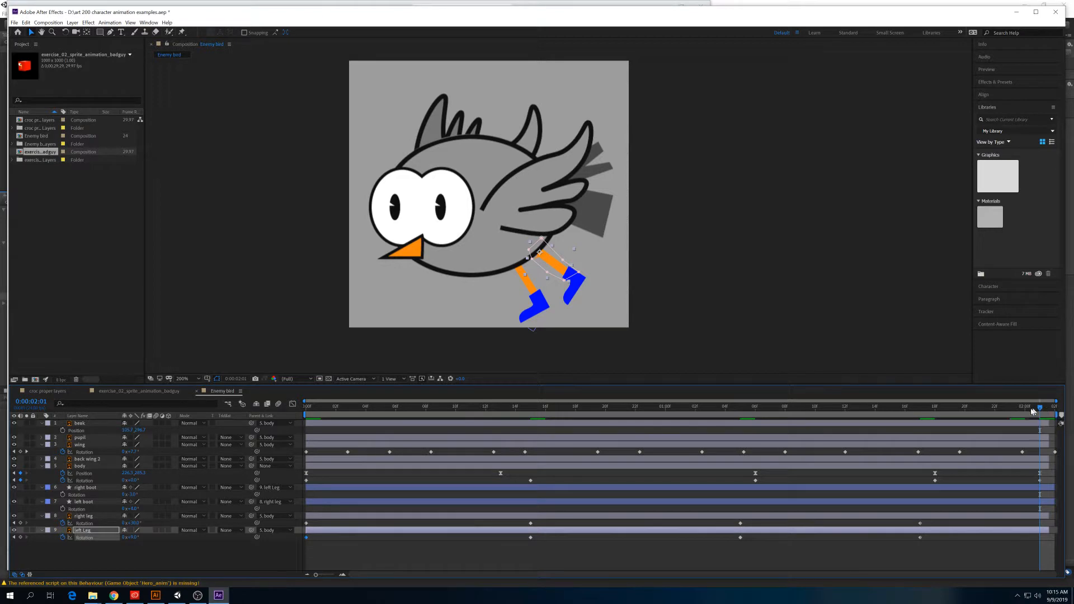
mouse_move(1031, 410)
mouse_down()
mouse_move(1010, 410)
mouse_move(1040, 410)
mouse_up()
click(305, 546)
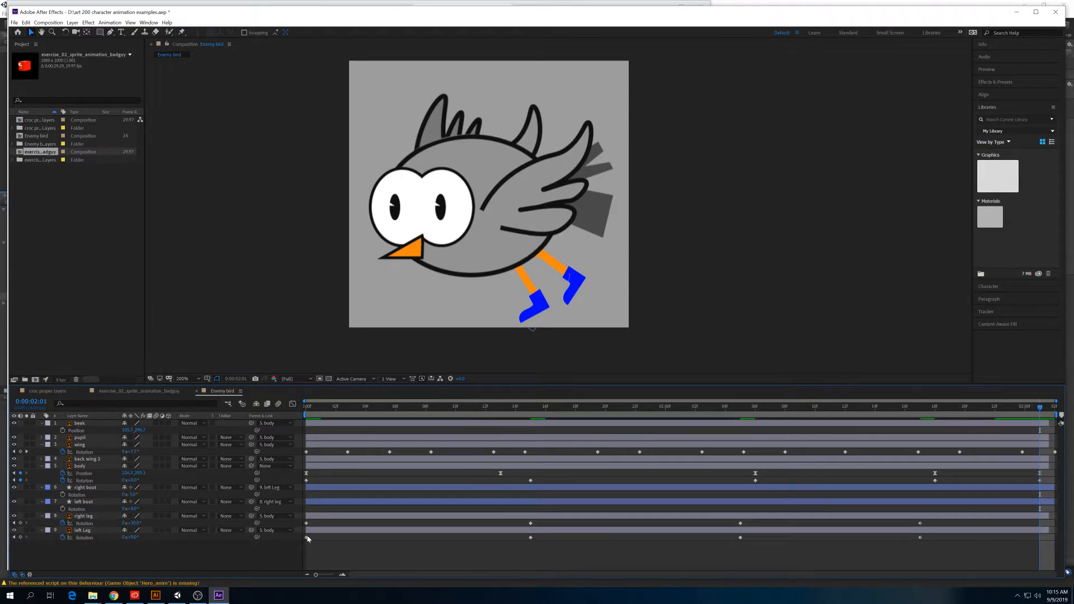
click(307, 538)
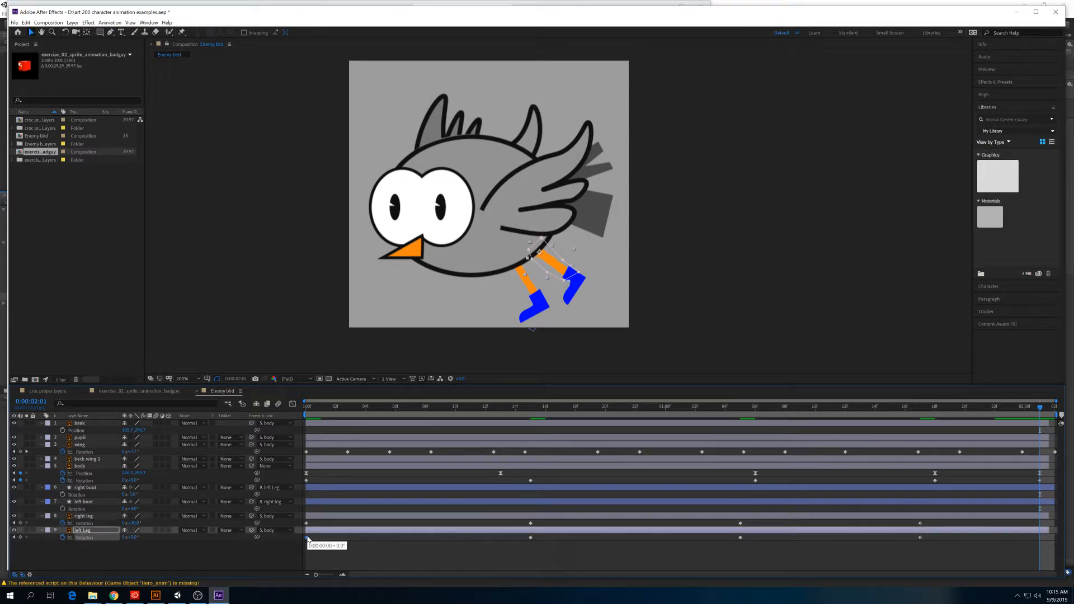
key(ctrl+v)
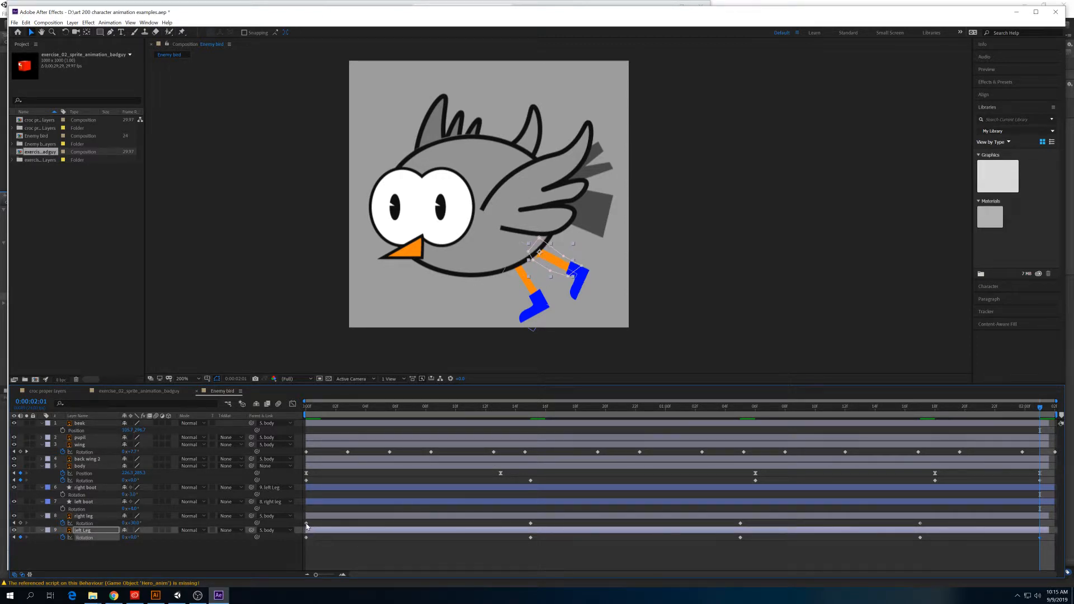
click(306, 523)
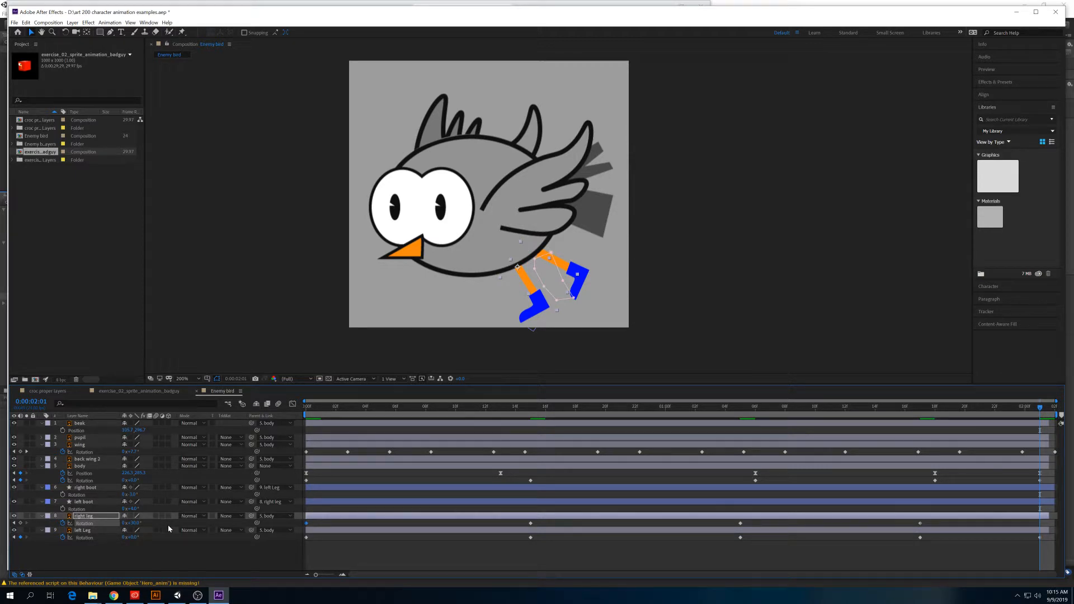
key(ctrl+v)
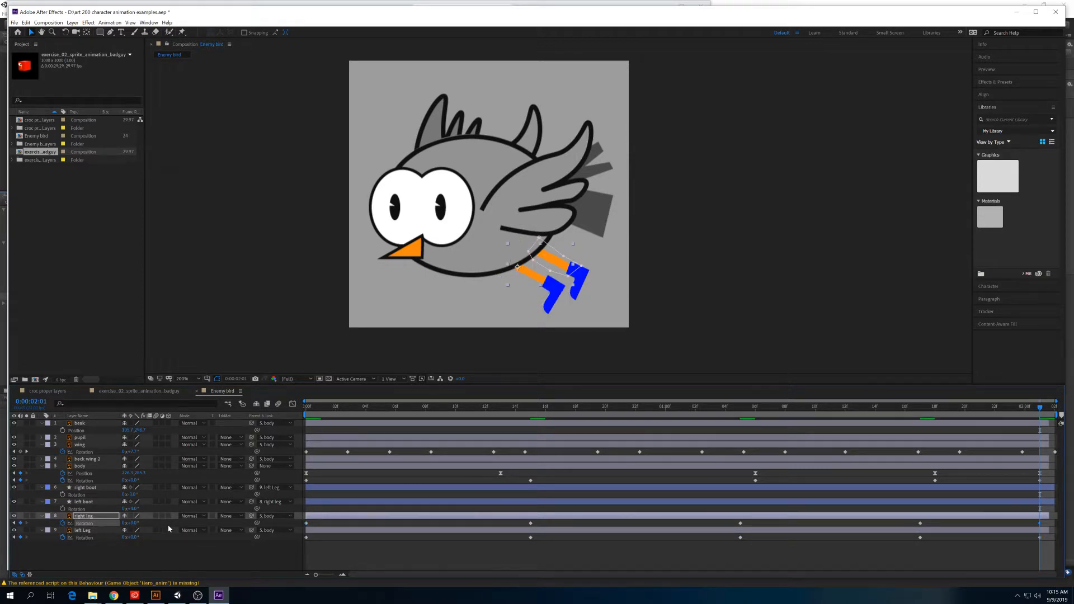
key(space)
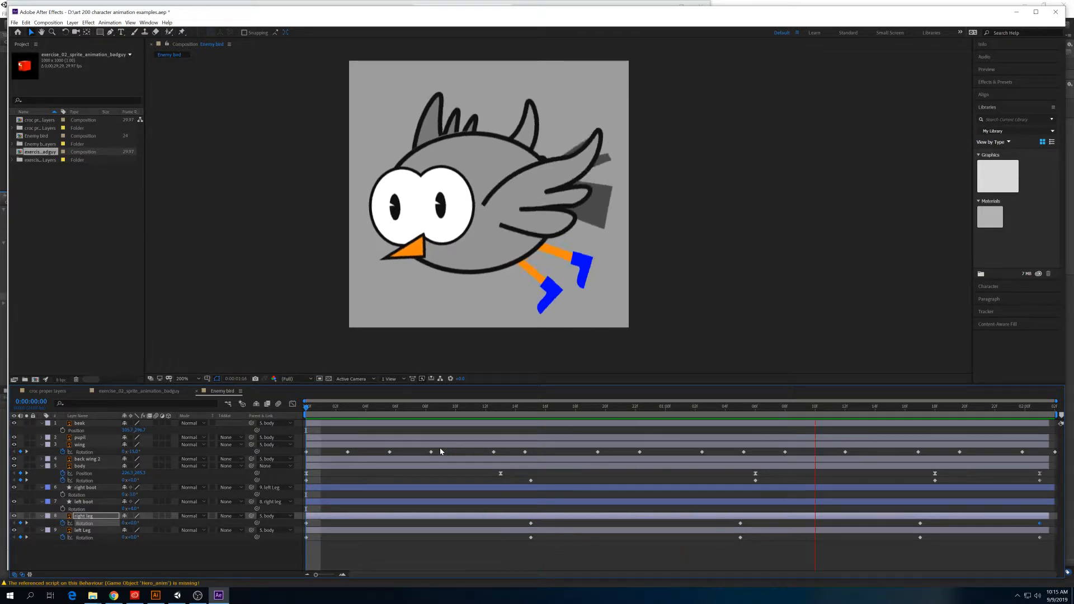
key(space)
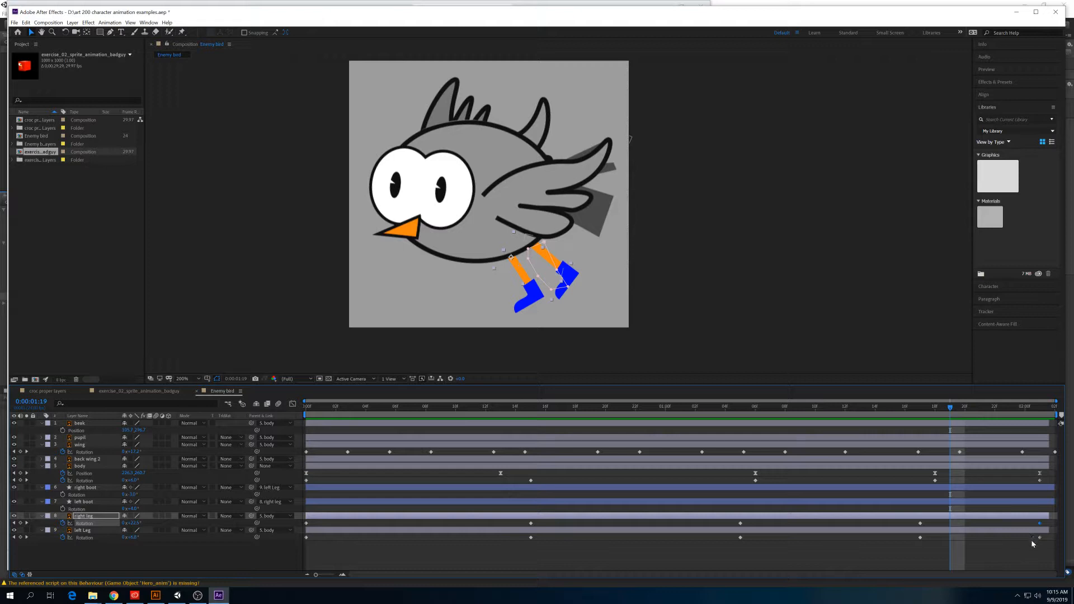
Apply Easy Ease to all Rotation keyframes of the right leg and left Leg layers and preview the animation.
drag(1039, 544, 289, 516)
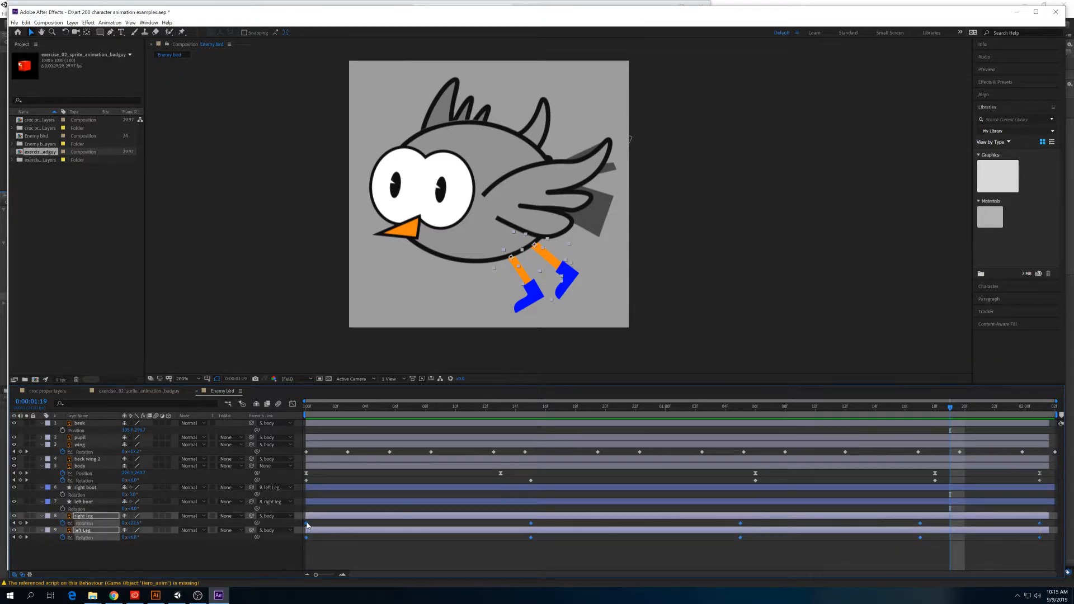
right_click(306, 524)
mouse_move(344, 520)
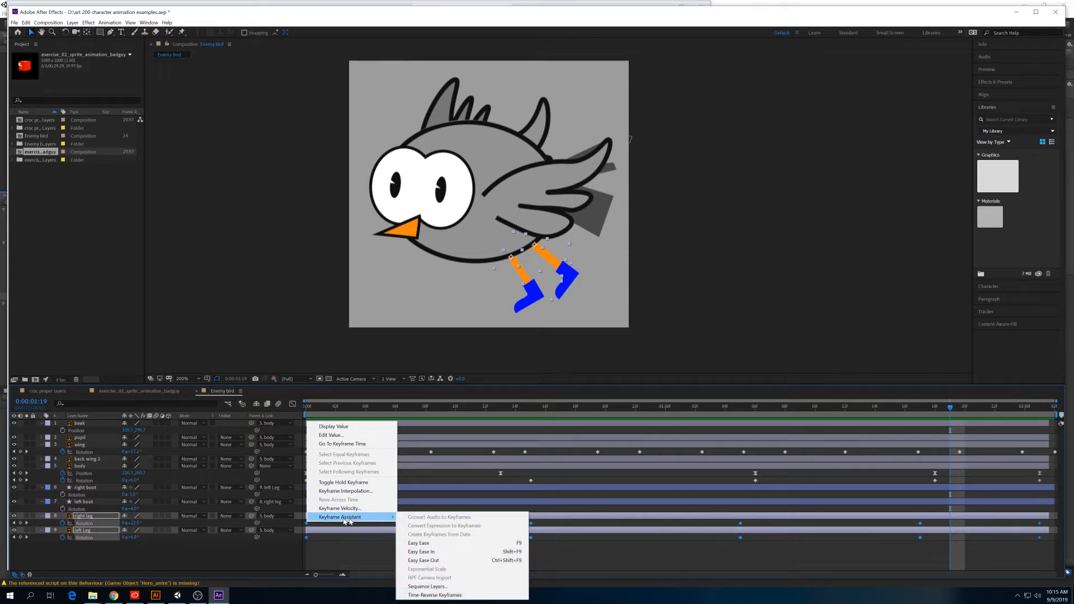
click(444, 543)
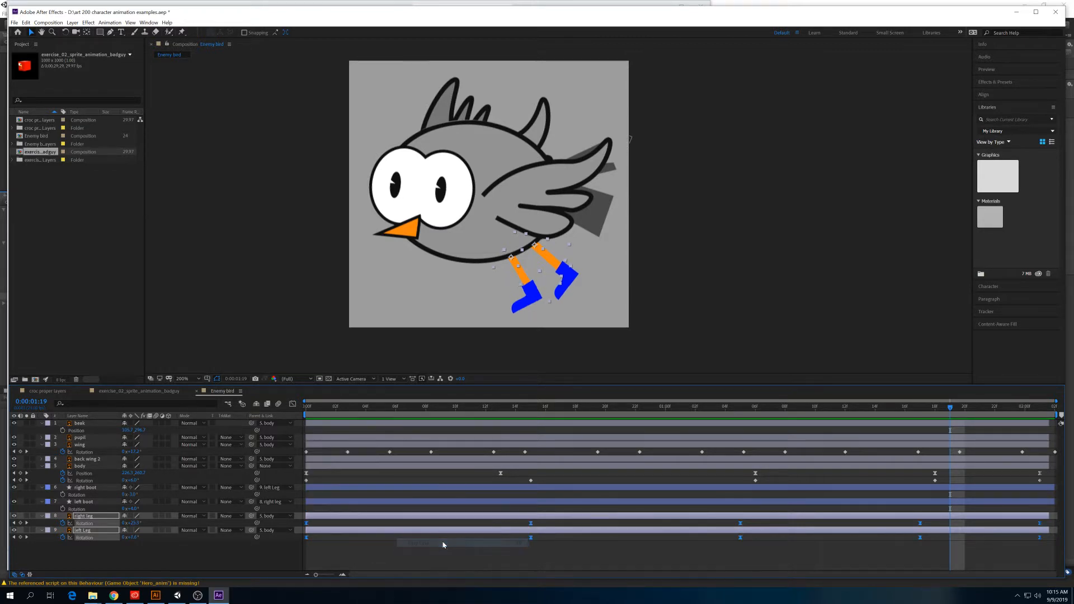
key(space)
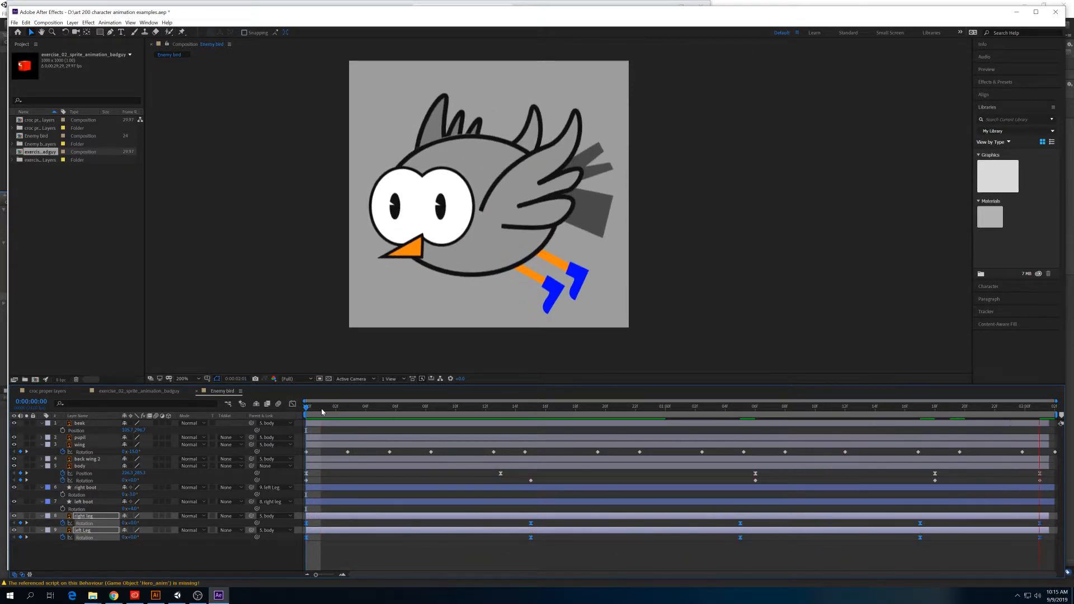
Move the current time to 0:00:00:15 and maximize the timeline to show all layers' keyframes.
drag(321, 412, 531, 453)
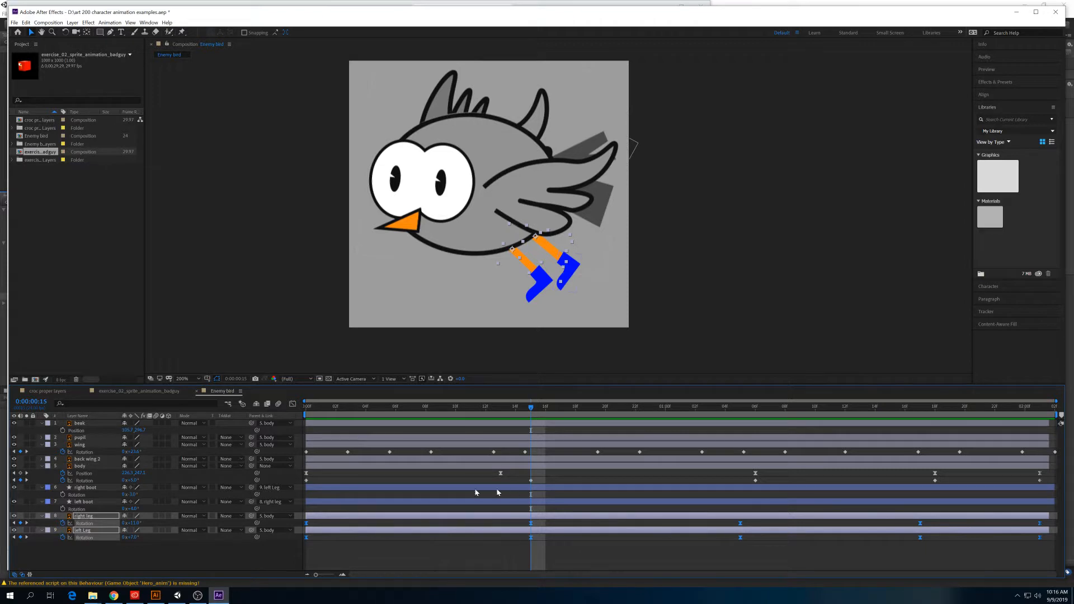
click(94, 465)
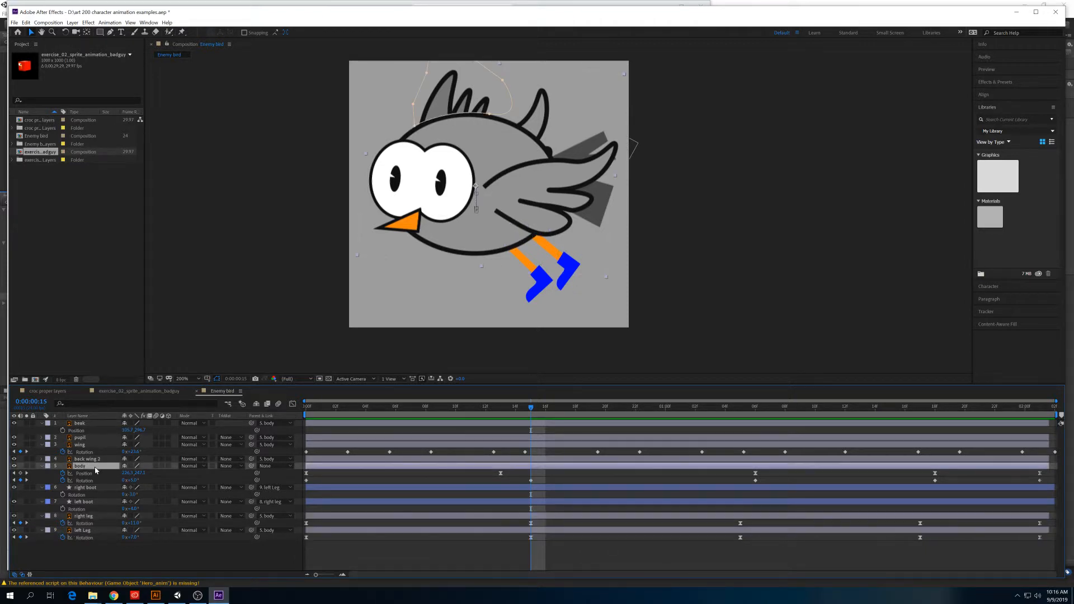
key(u)
key(u)
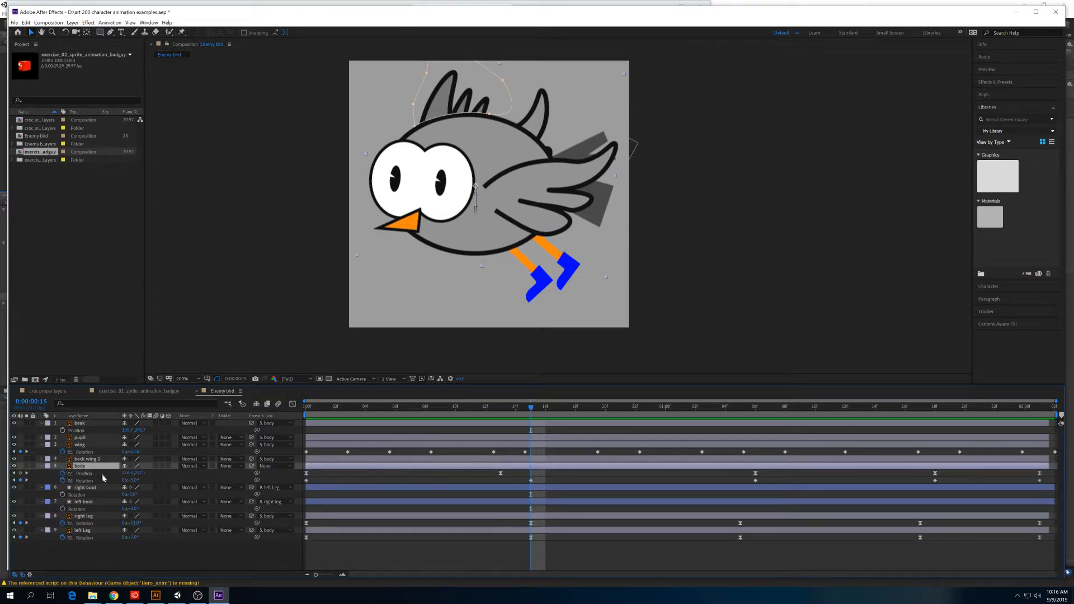
key(grave)
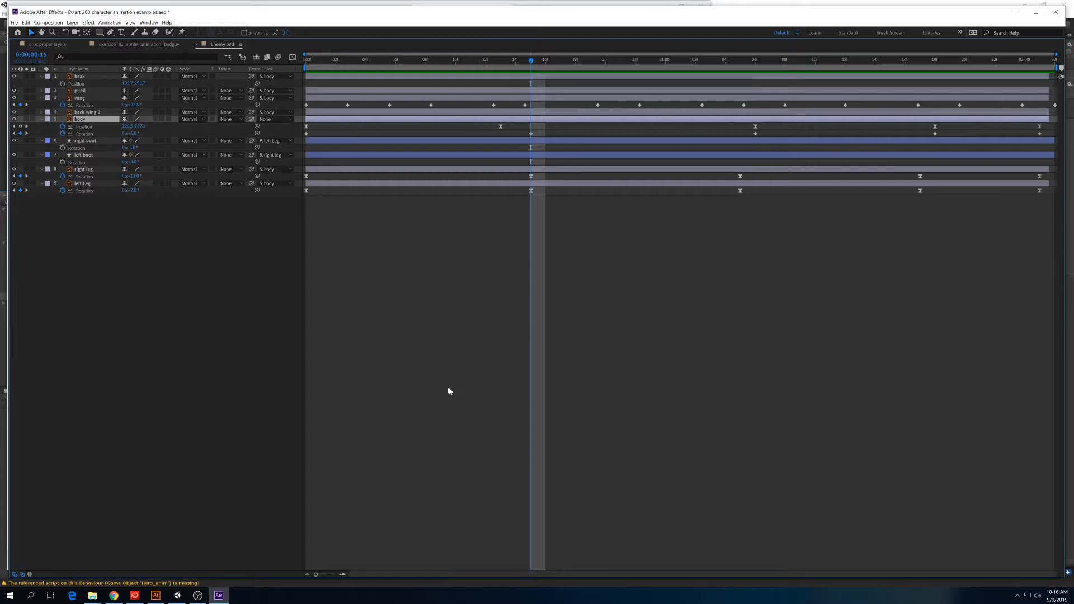
click(530, 217)
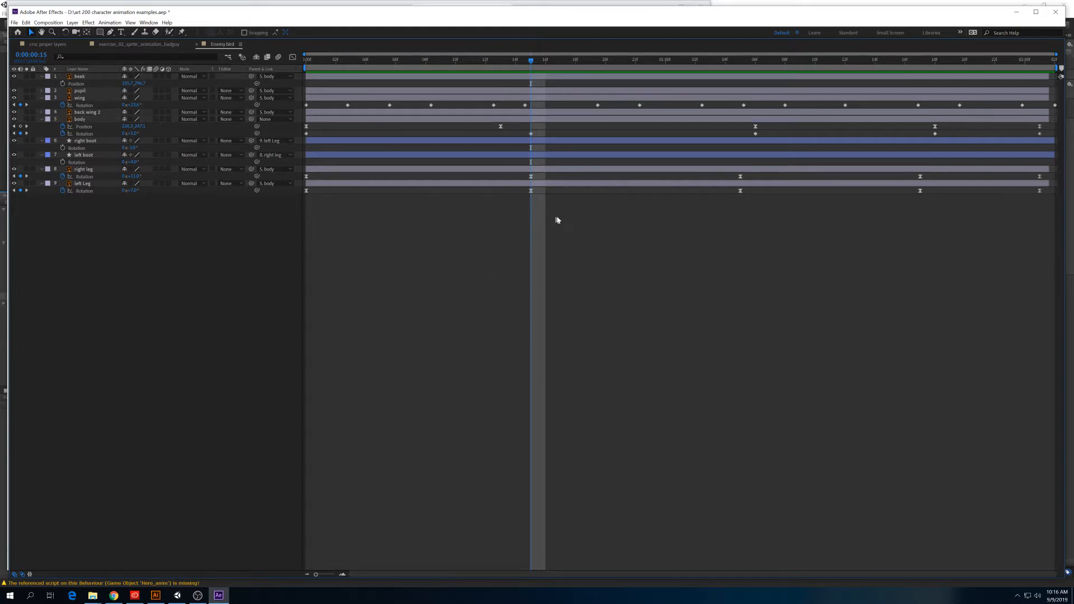
Delay both legs' three middle Rotation keyframe pairs to 0:00:00:20, 0:00:01:11 and 0:00:01:21, and restore the normal panel layout.
drag(552, 213, 627, 189)
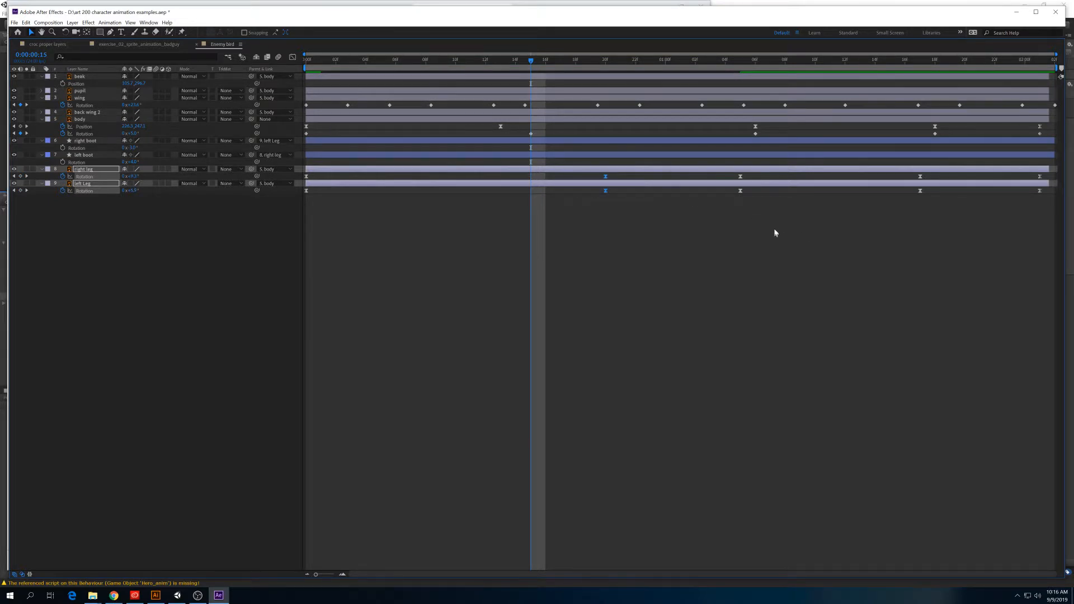
drag(774, 232, 828, 177)
shift+click(738, 177)
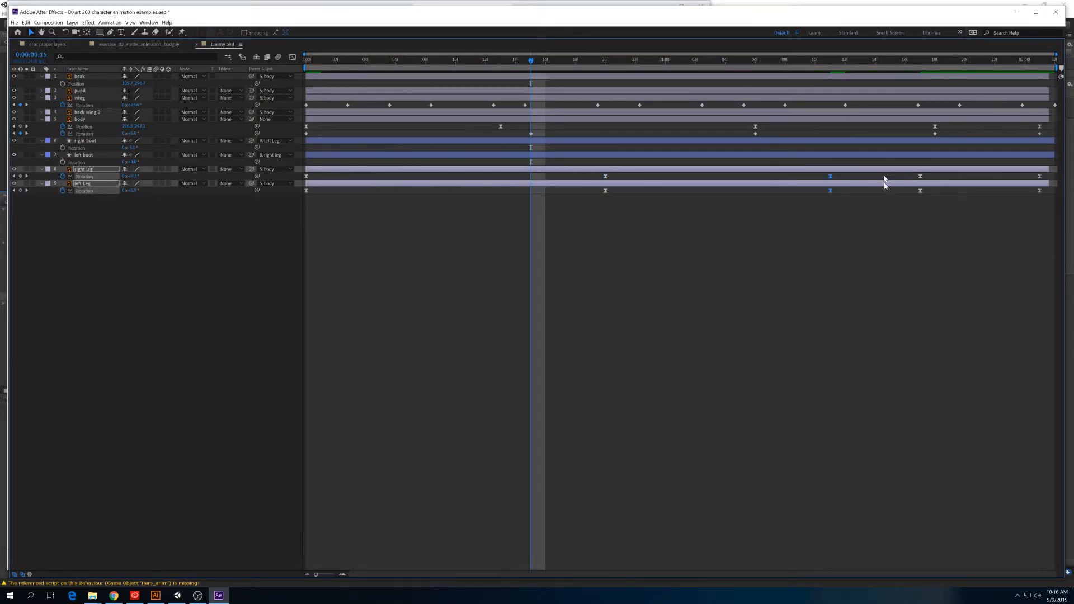
drag(947, 216, 980, 178)
key(grave)
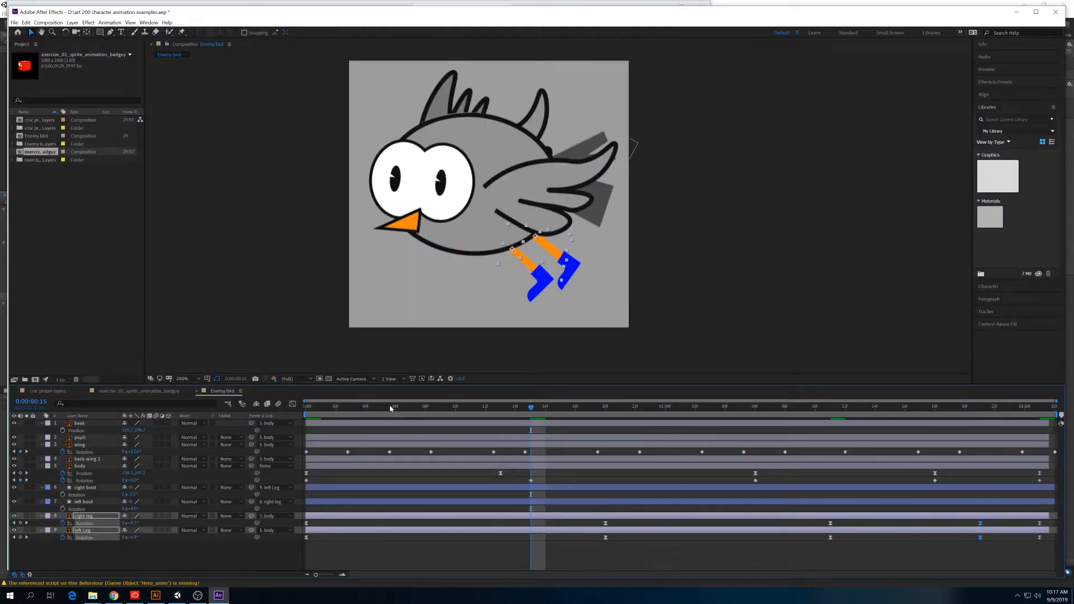
Limit the work area to start at 0:00:00:04 and end at about 0:00:02:00, and preview the leg motion within it.
drag(381, 406, 368, 409)
key(b)
key(space)
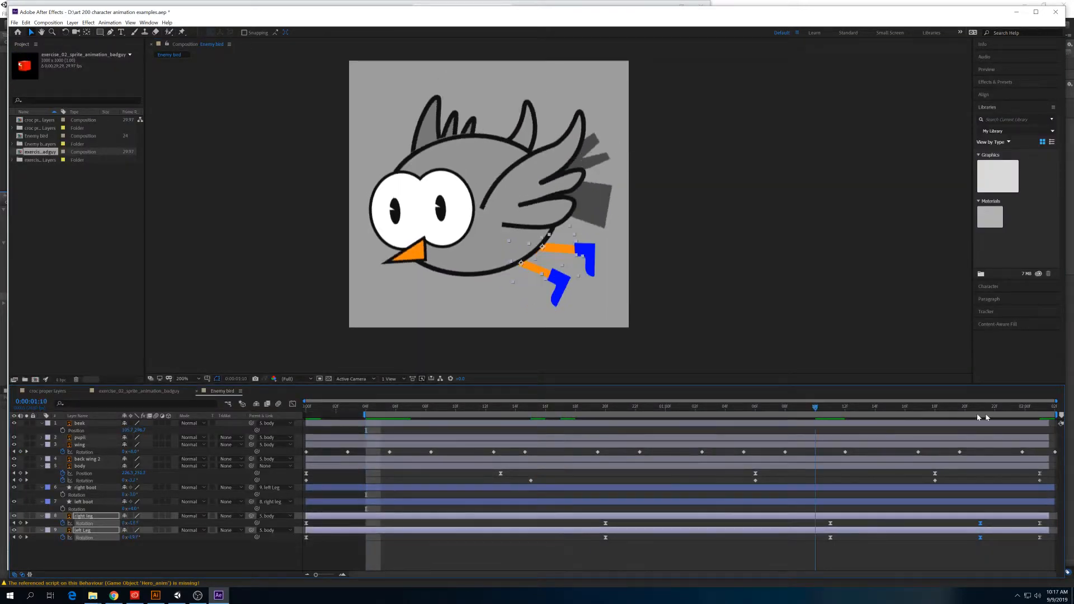
key(n)
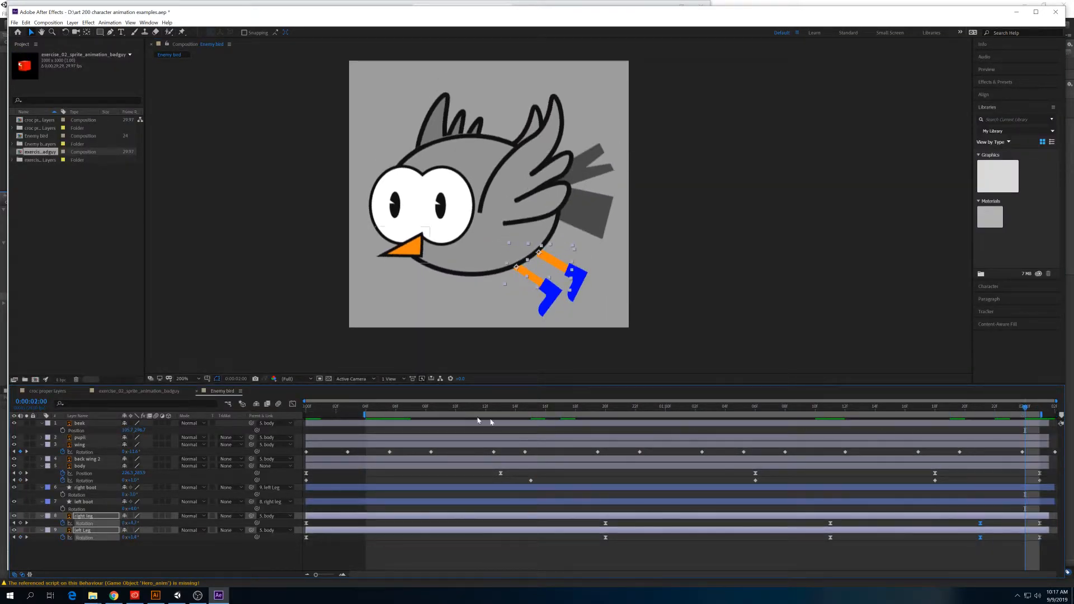
click(367, 408)
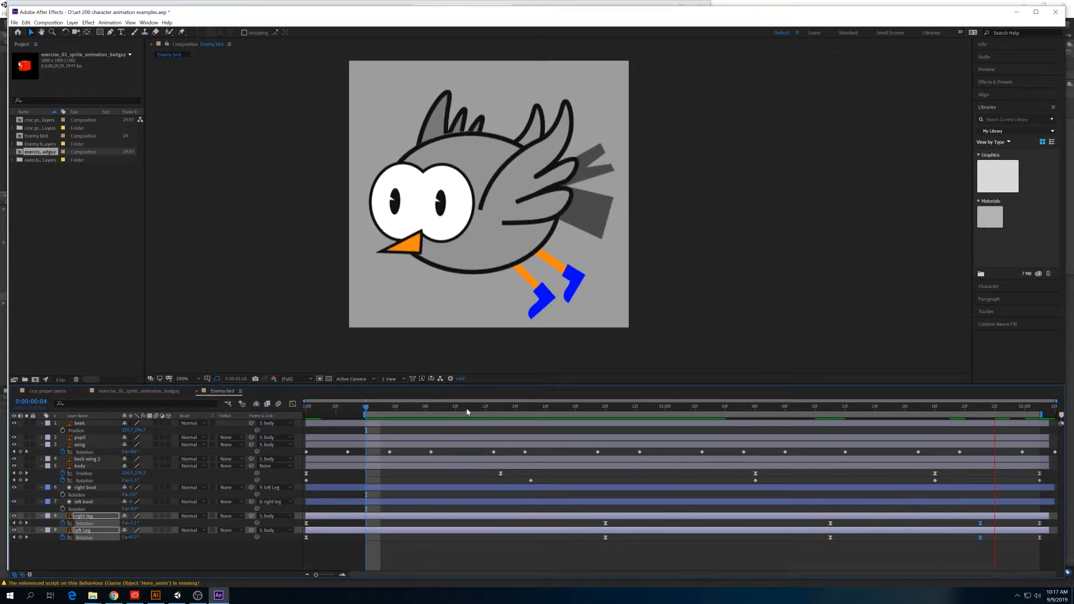
At 0:00:01:11, rotate the legs further back to about -13° for right leg and -31° for left Leg, and preview the animation.
drag(468, 410, 833, 430)
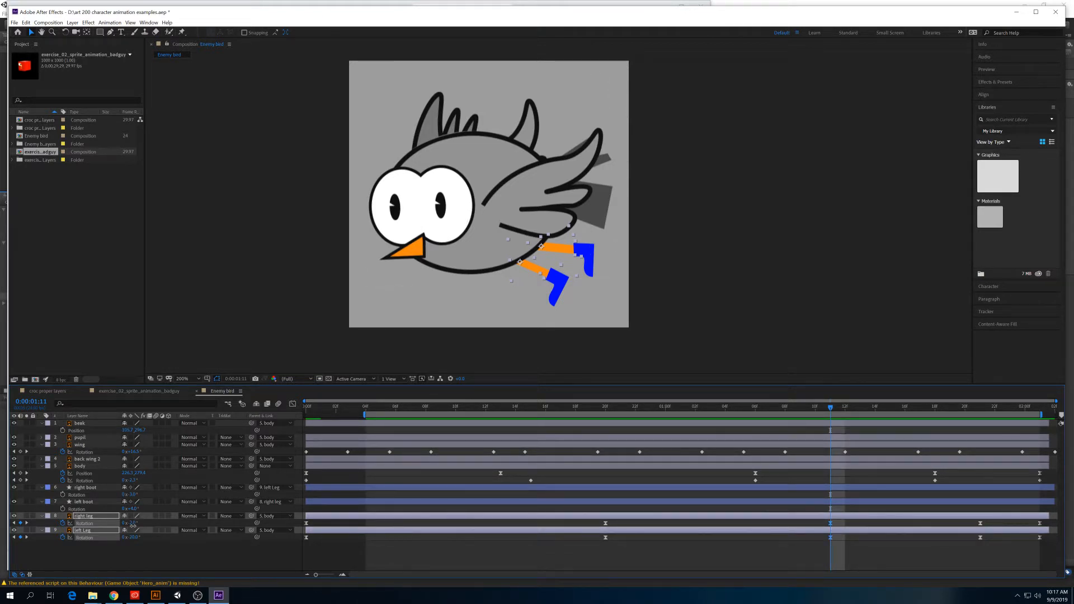
drag(132, 523, 125, 524)
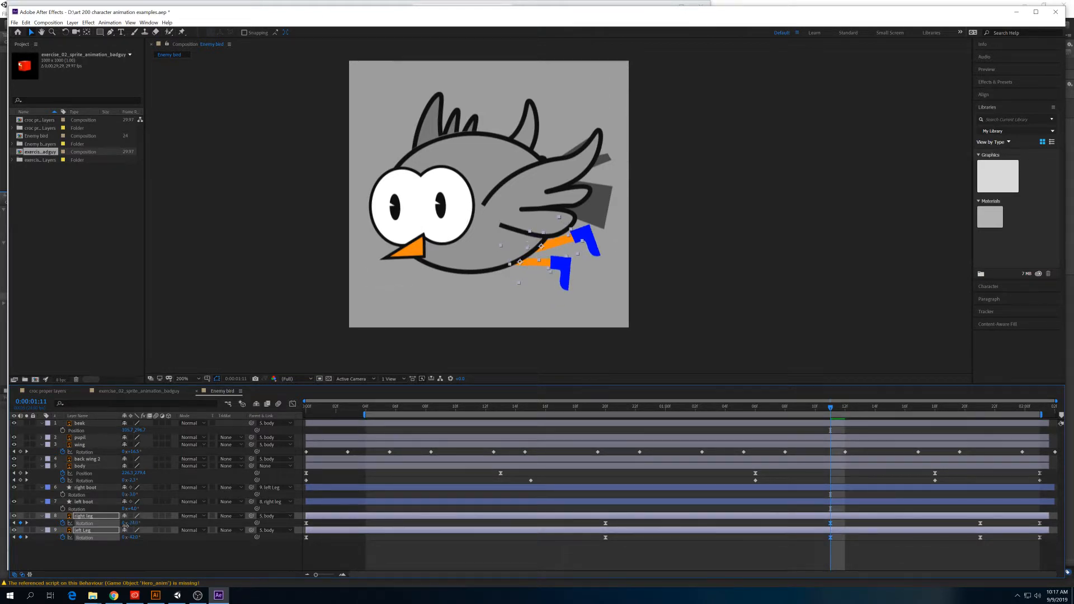
key(space)
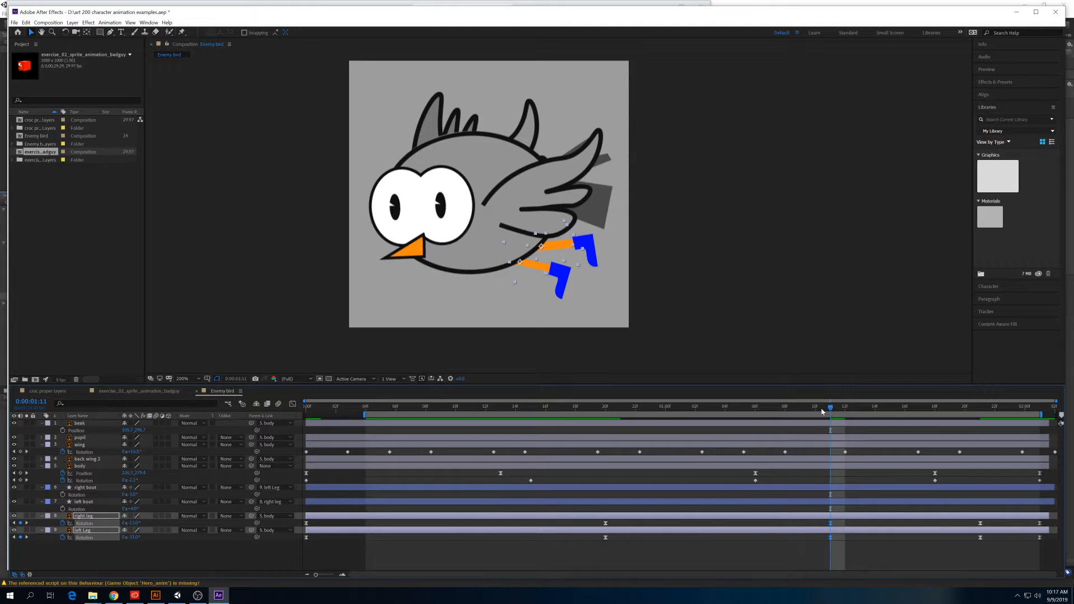
drag(637, 423, 336, 426)
key(space)
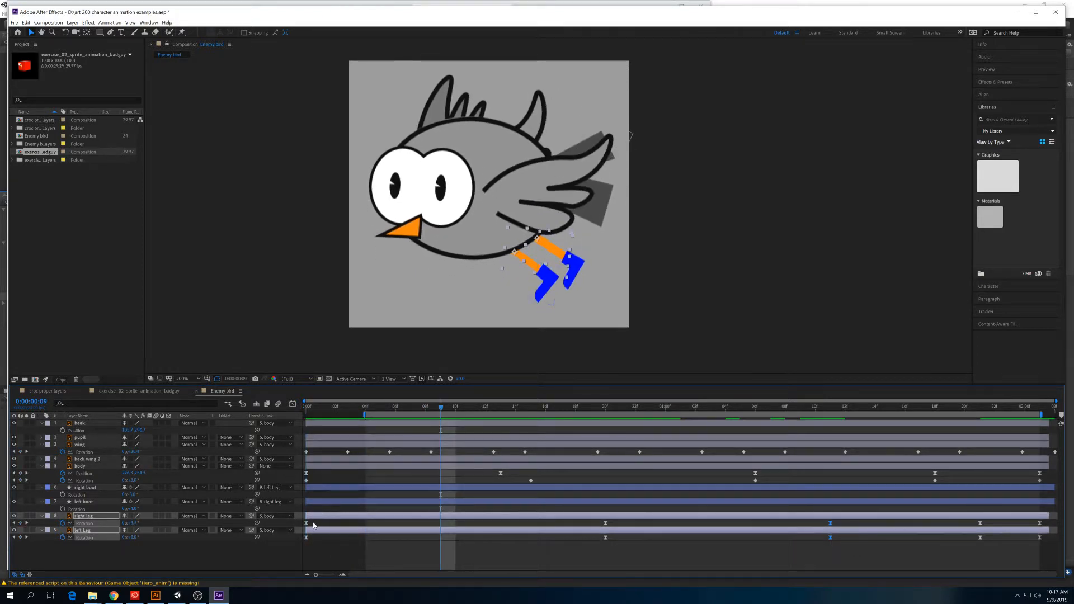
At 0:00:01:21, show both legs' Rotation curves in a maximized Graph Editor and extend the work area back to the composition start.
drag(403, 411, 985, 434)
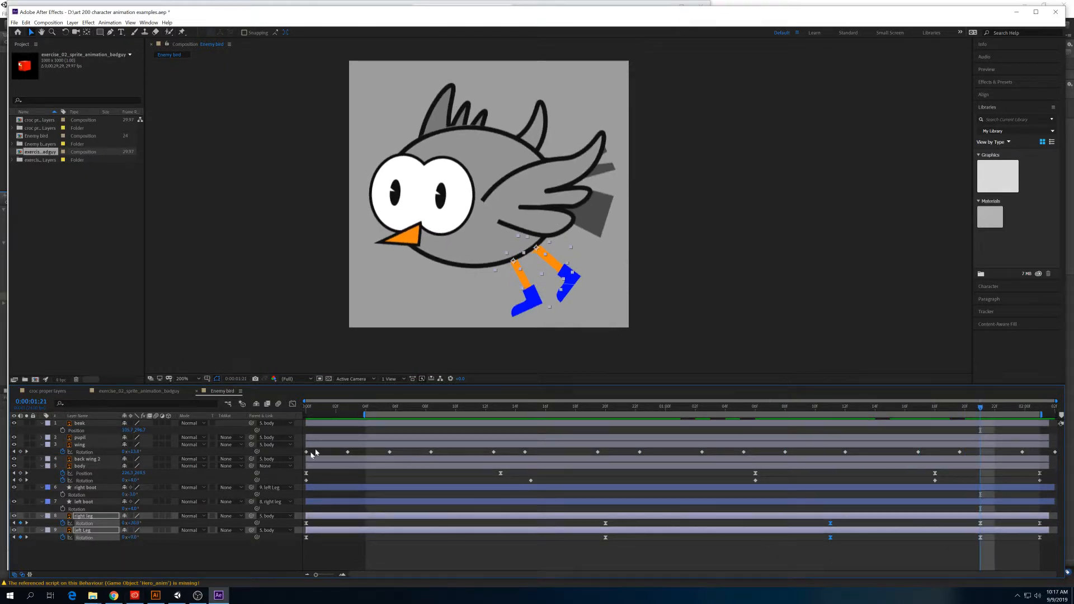
click(293, 404)
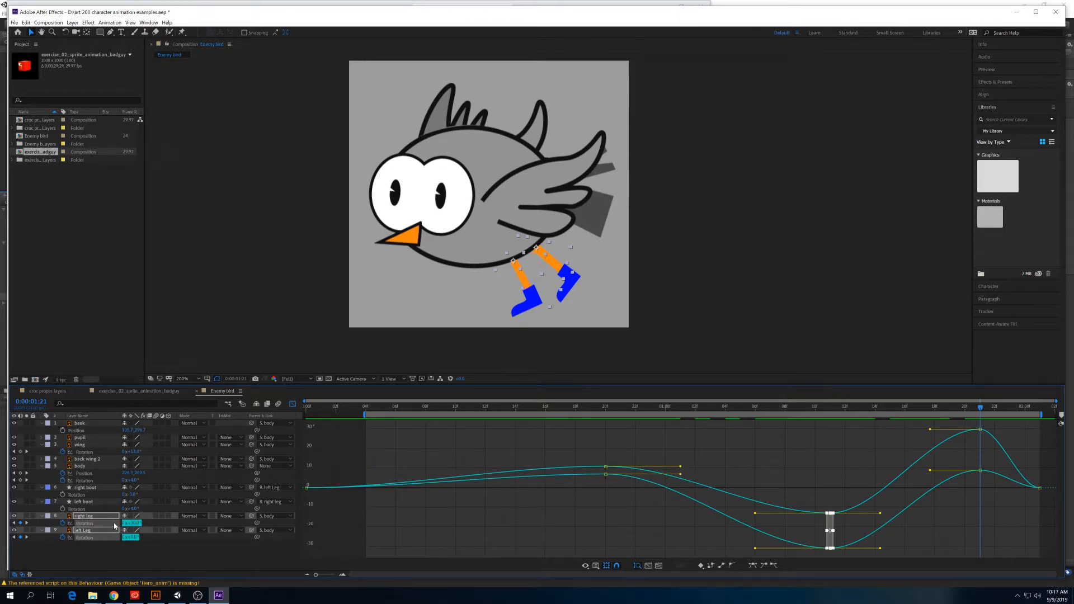
key(grave)
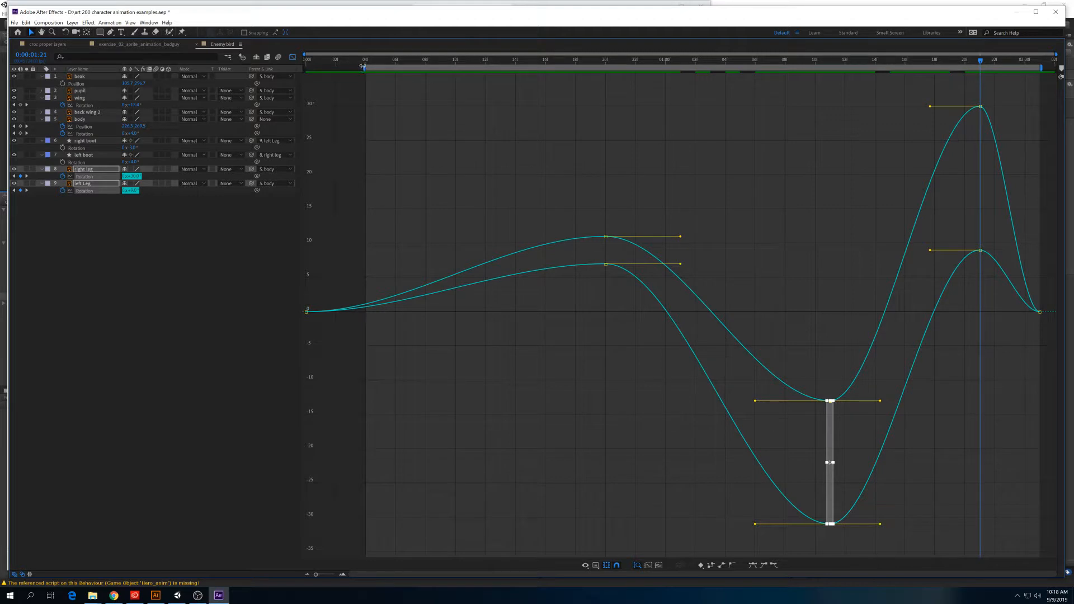
drag(339, 66, 294, 70)
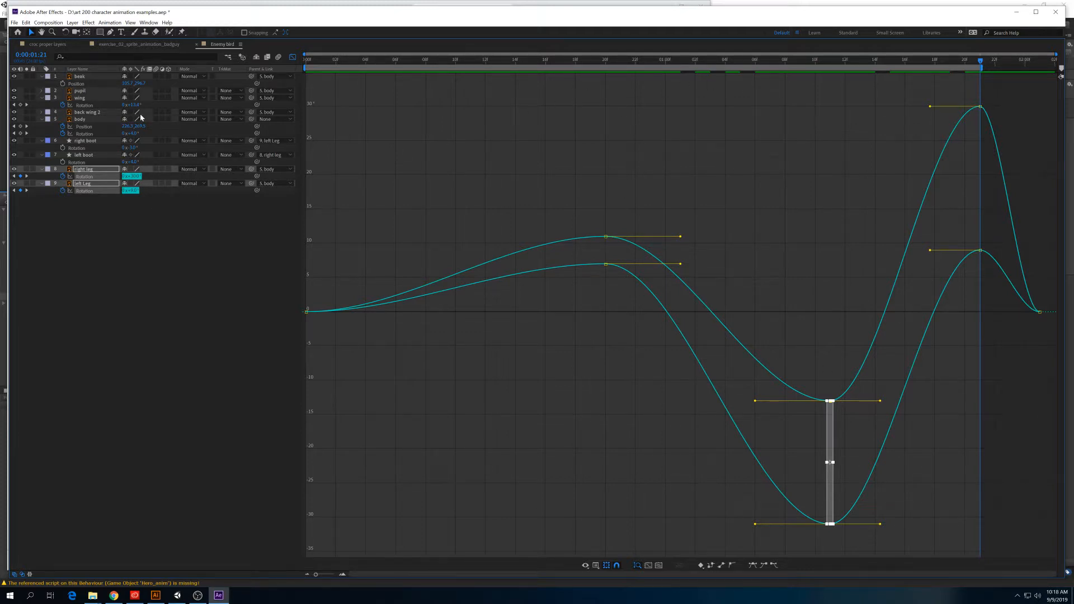
Display the body's Position graph together with both legs' Rotation graphs, and compare their timing up to 0:00:01:08.
click(89, 119)
click(97, 127)
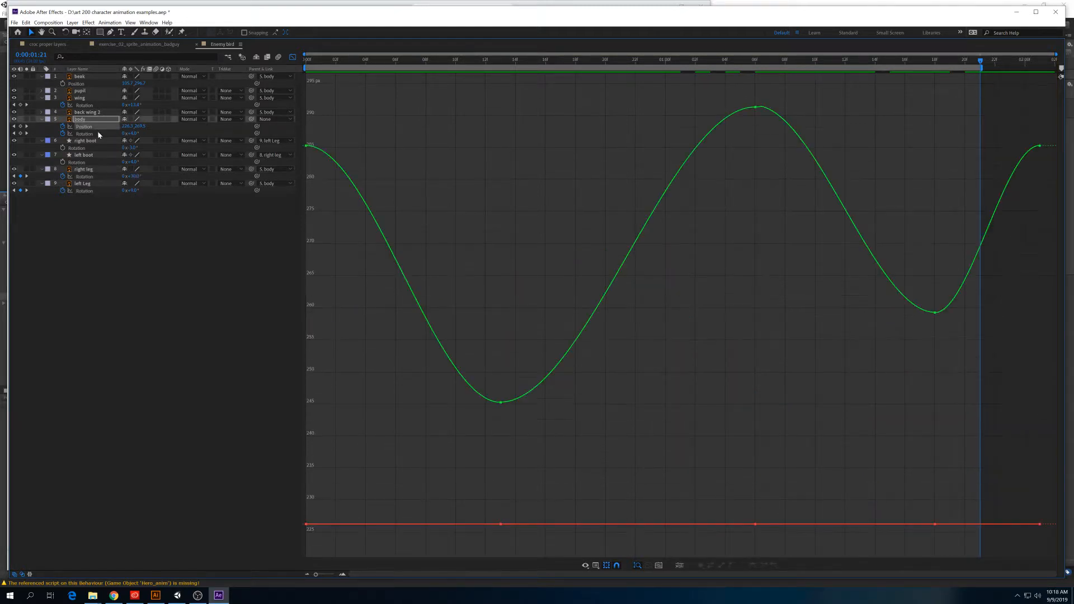
shift+click(97, 133)
ctrl+click(93, 191)
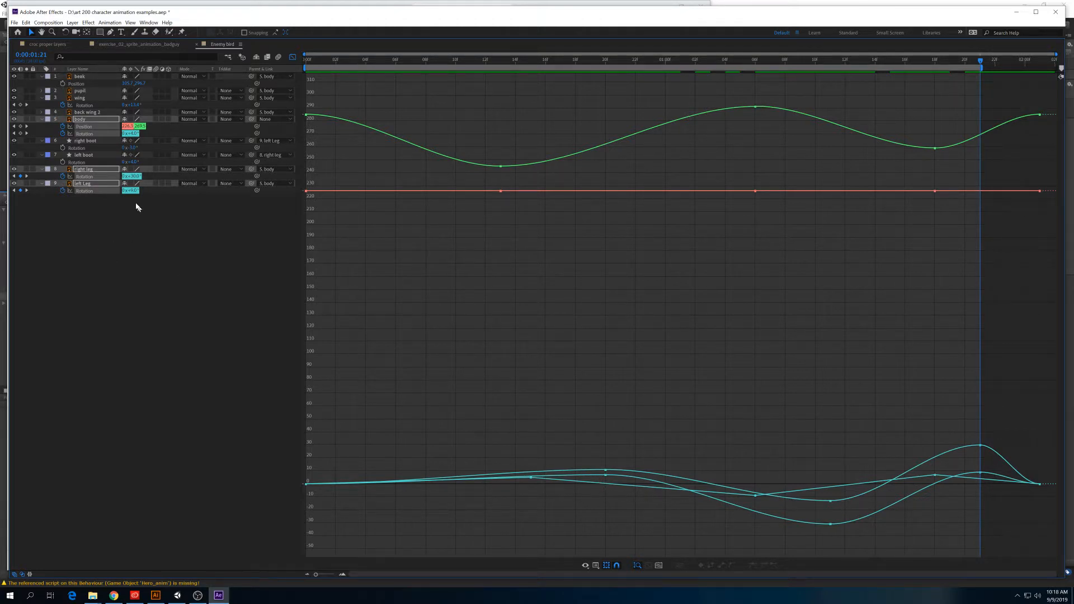
ctrl+click(91, 134)
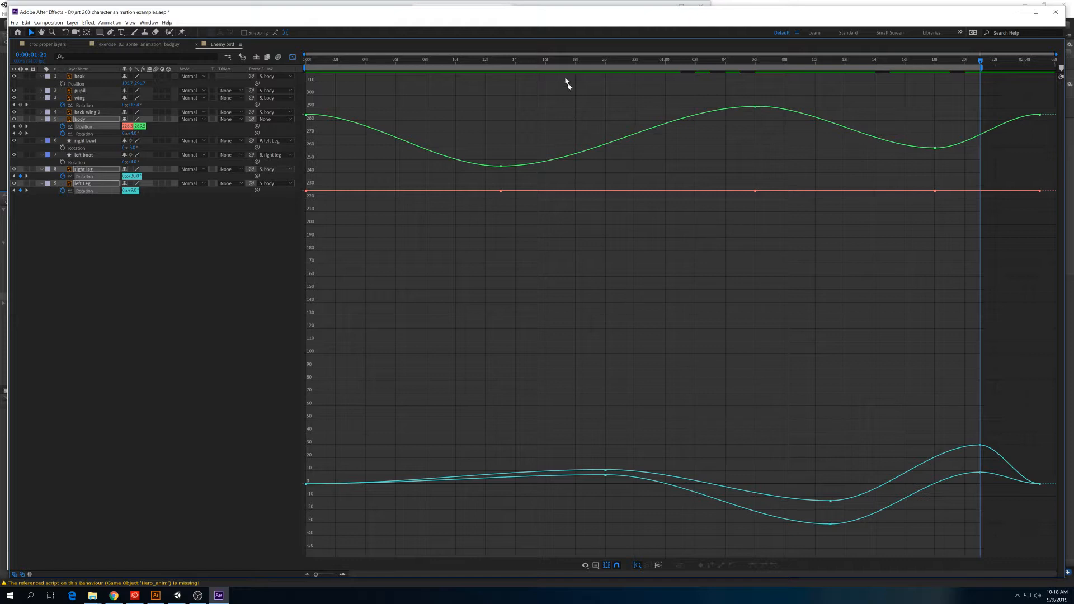
drag(583, 60, 777, 85)
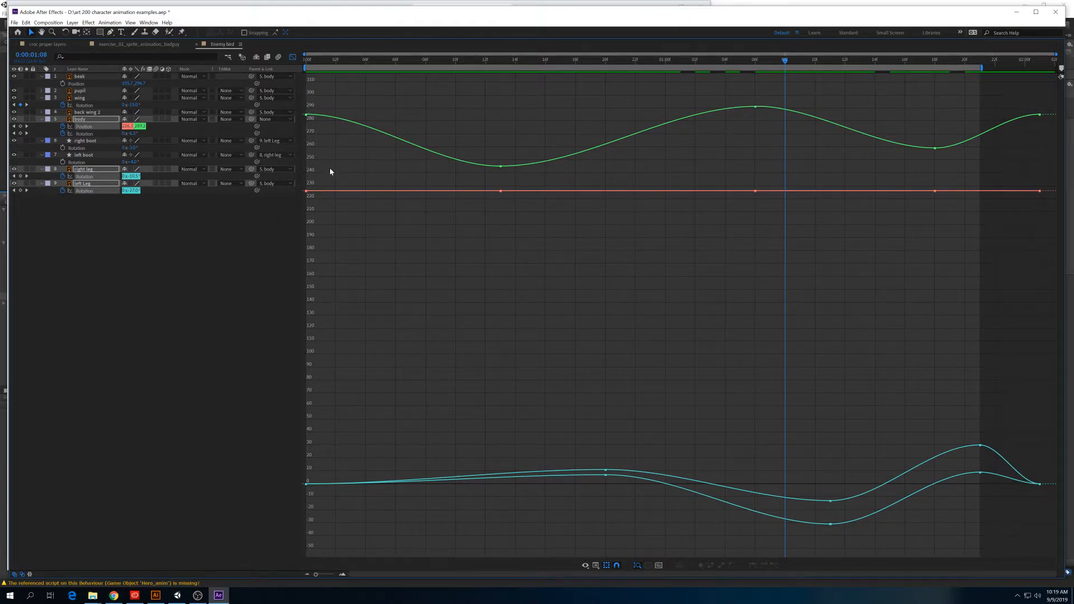
Lower left Leg's last Rotation keyframe to about -7° and steepen the incoming curve handles of both legs' last keyframes.
click(307, 484)
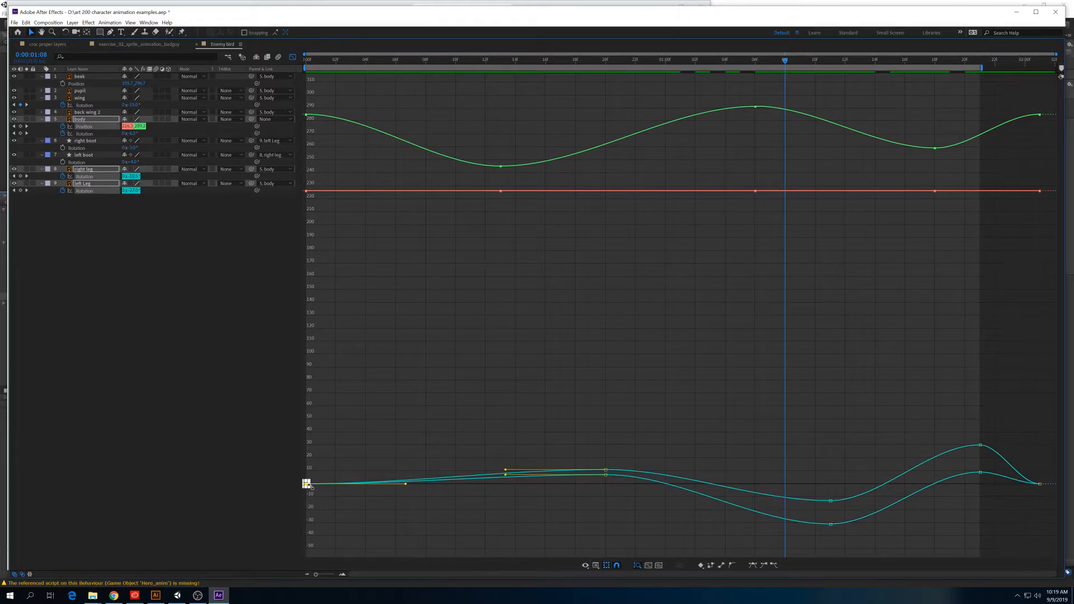
click(328, 516)
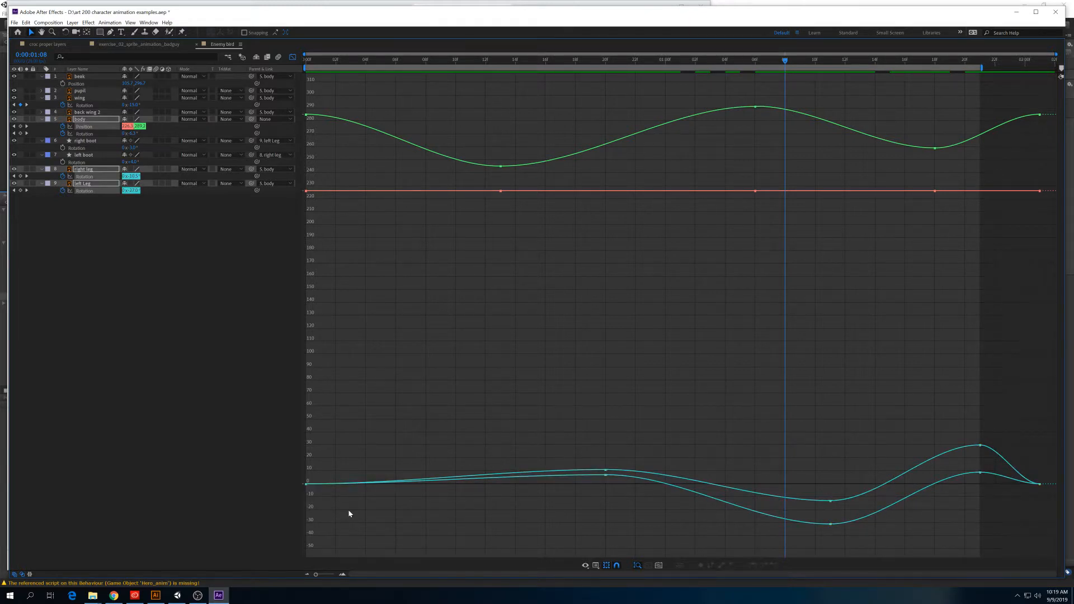
click(1040, 485)
click(1045, 508)
click(1040, 485)
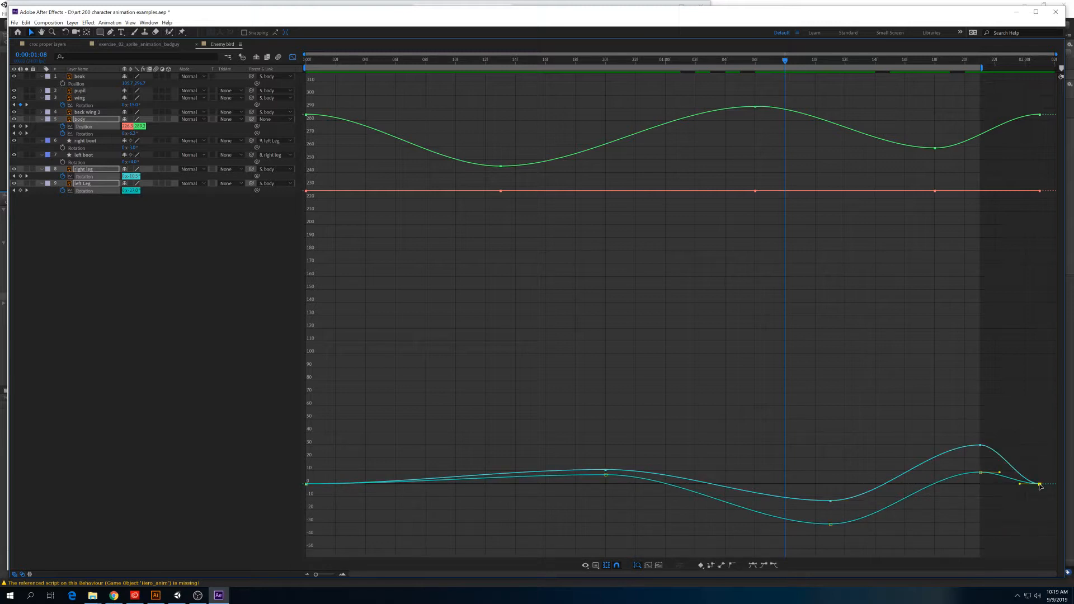
drag(1039, 485, 1042, 496)
drag(1020, 493, 1020, 486)
click(1039, 484)
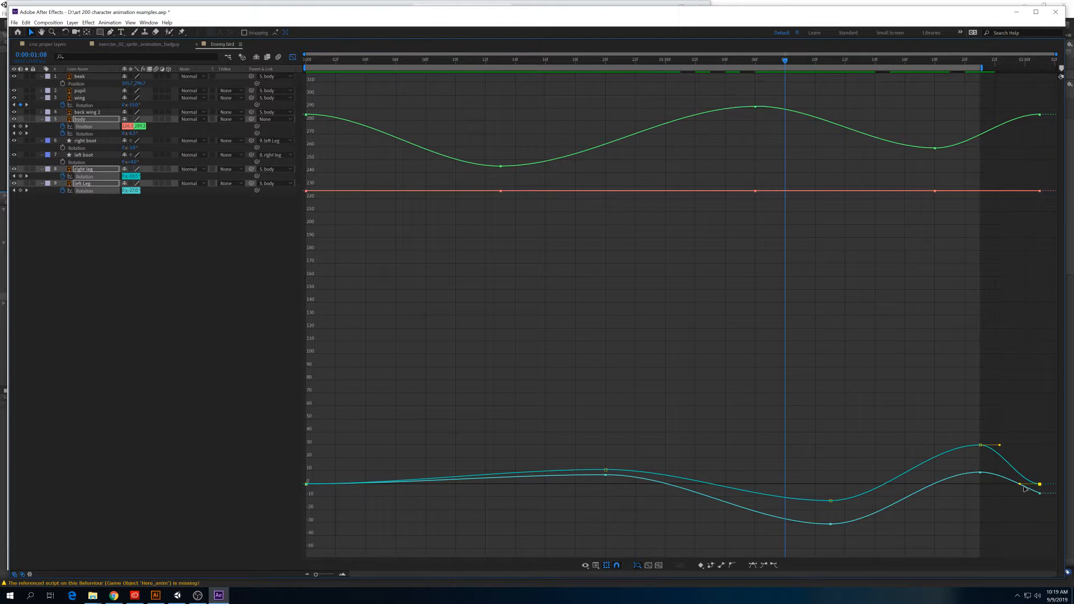
drag(1021, 484, 1023, 472)
Select both legs' first Rotation keyframes and move the current time to 0:00:00:03.
click(307, 497)
drag(295, 462, 314, 501)
mouse_move(334, 64)
mouse_down()
mouse_move(363, 65)
mouse_move(351, 64)
mouse_up()
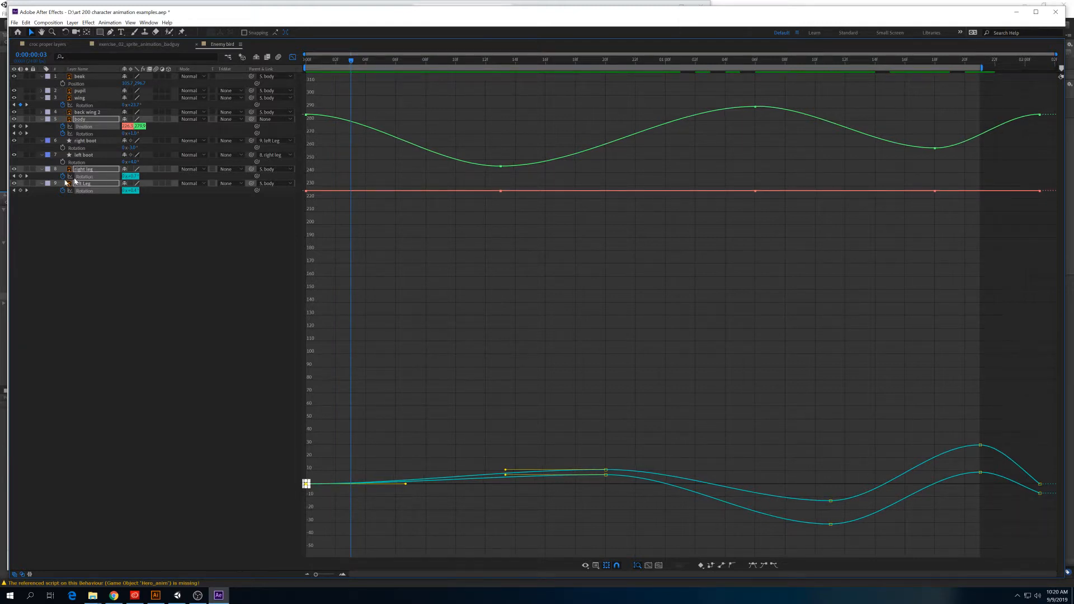
click(19, 191)
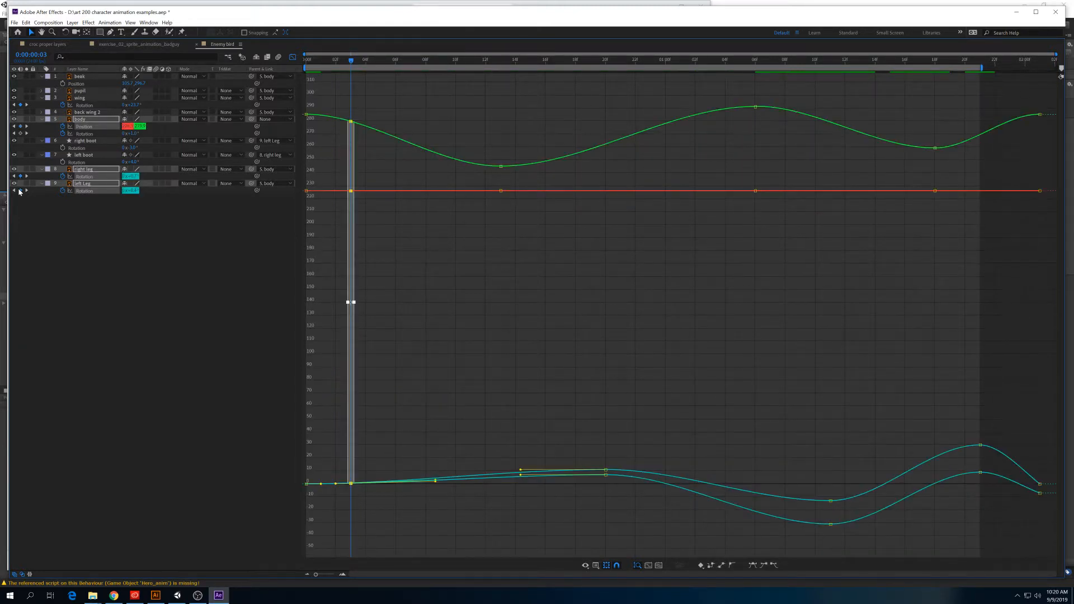
click(19, 191)
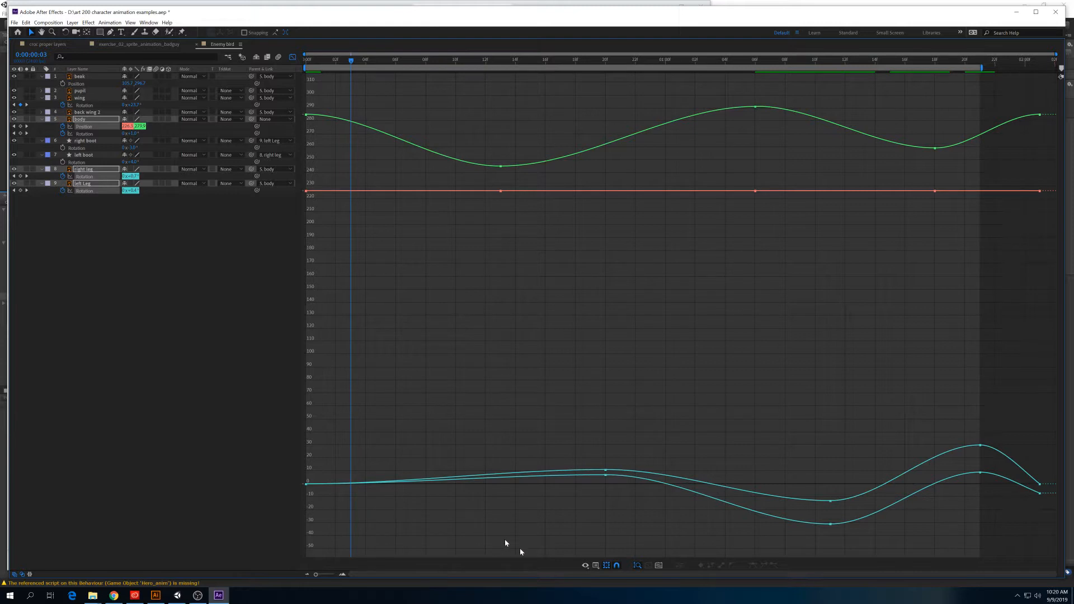
click(20, 177)
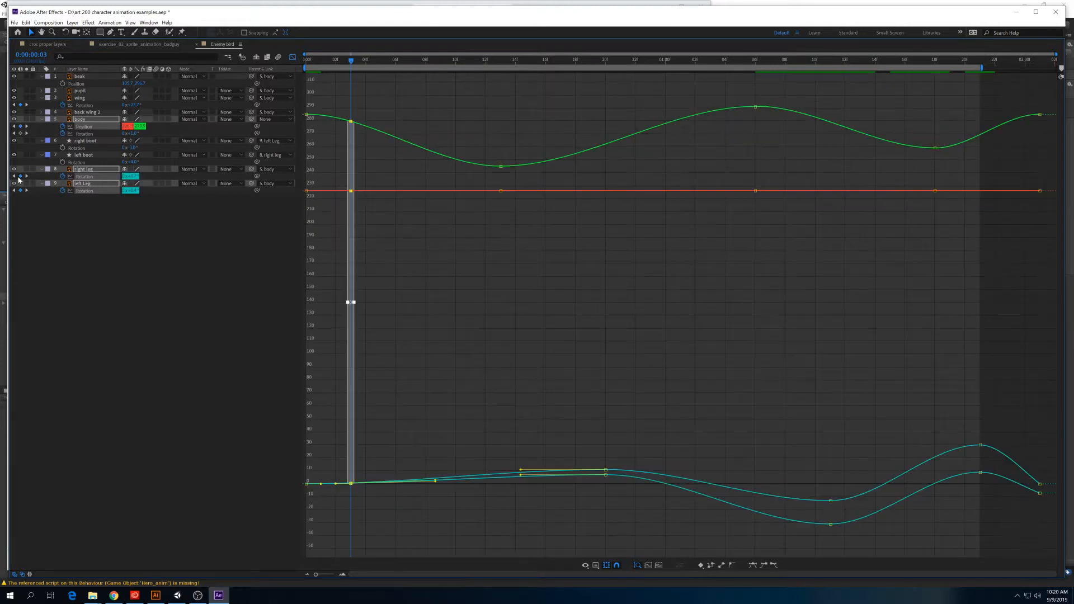
click(20, 176)
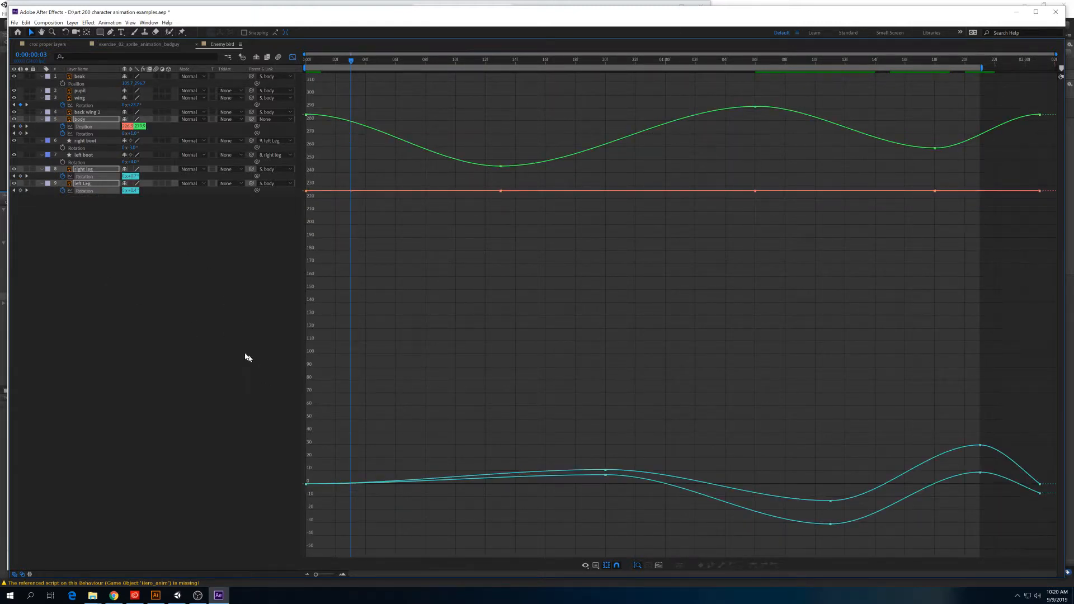
click(20, 177)
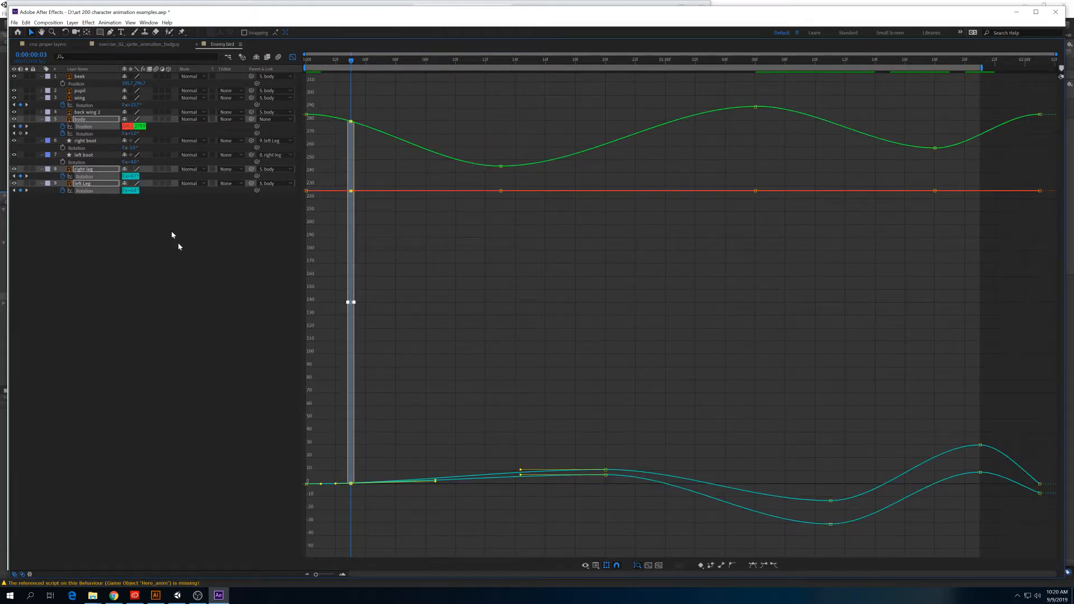
key(Delete)
click(83, 233)
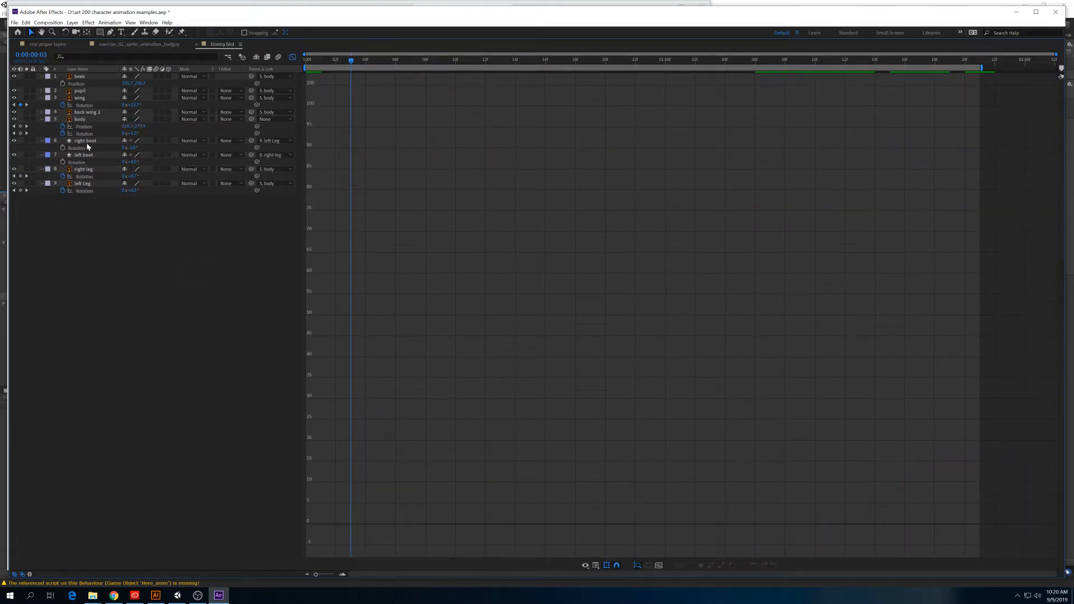
Add Rotation keyframes at 0:00:00:03 on only the right leg and left Leg layers.
click(84, 177)
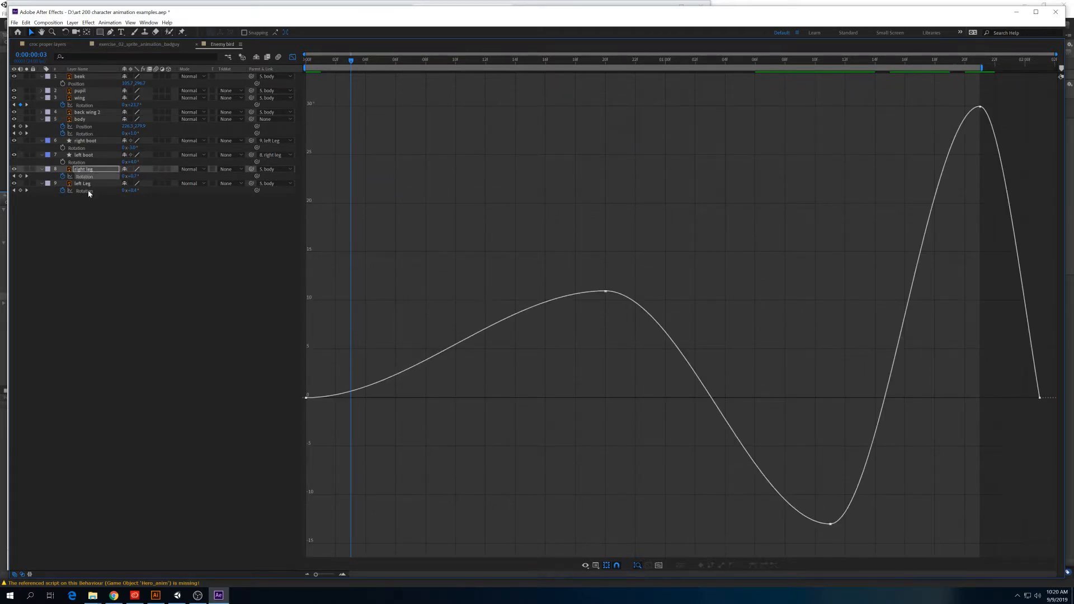
shift+click(88, 190)
click(20, 190)
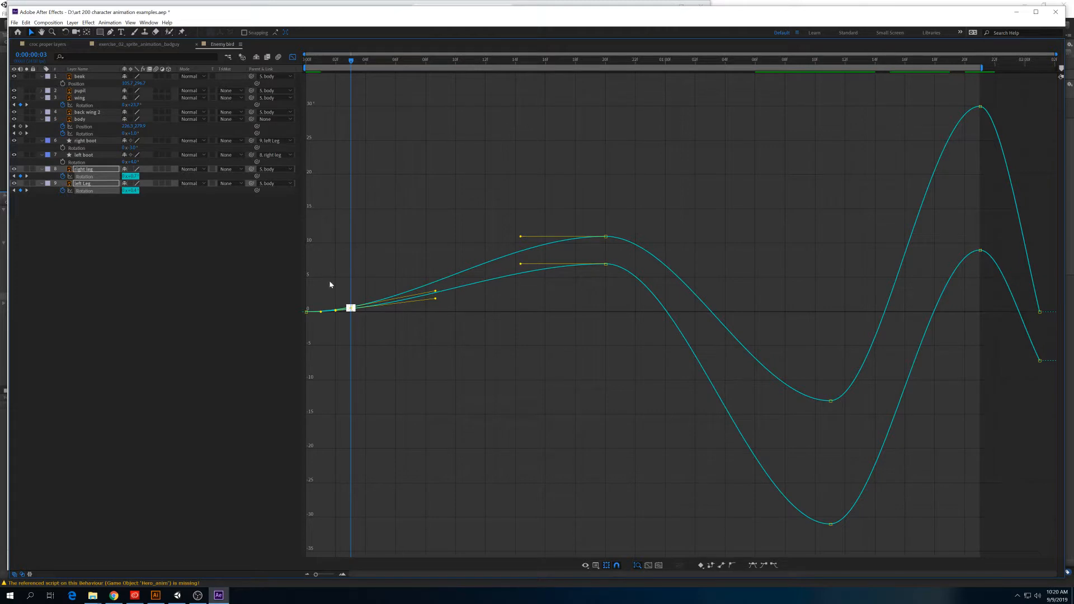
click(330, 285)
Lower the 0:00:00:03 keyframes to about -1° for right leg and -3° for left Leg, angling the curves downward from the first keyframes.
mouse_move(353, 312)
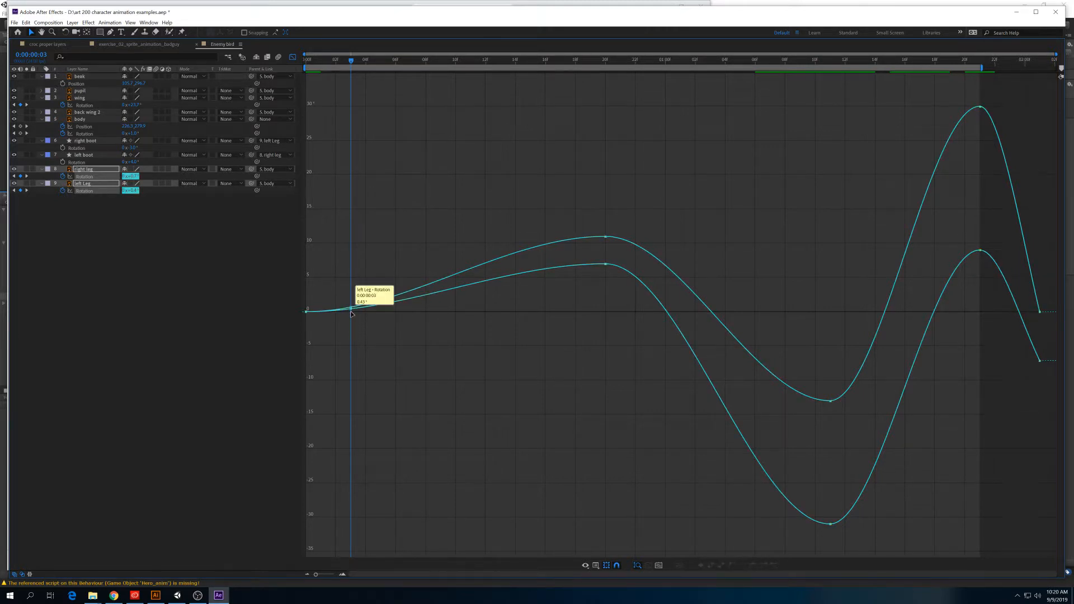
drag(351, 311, 320, 317)
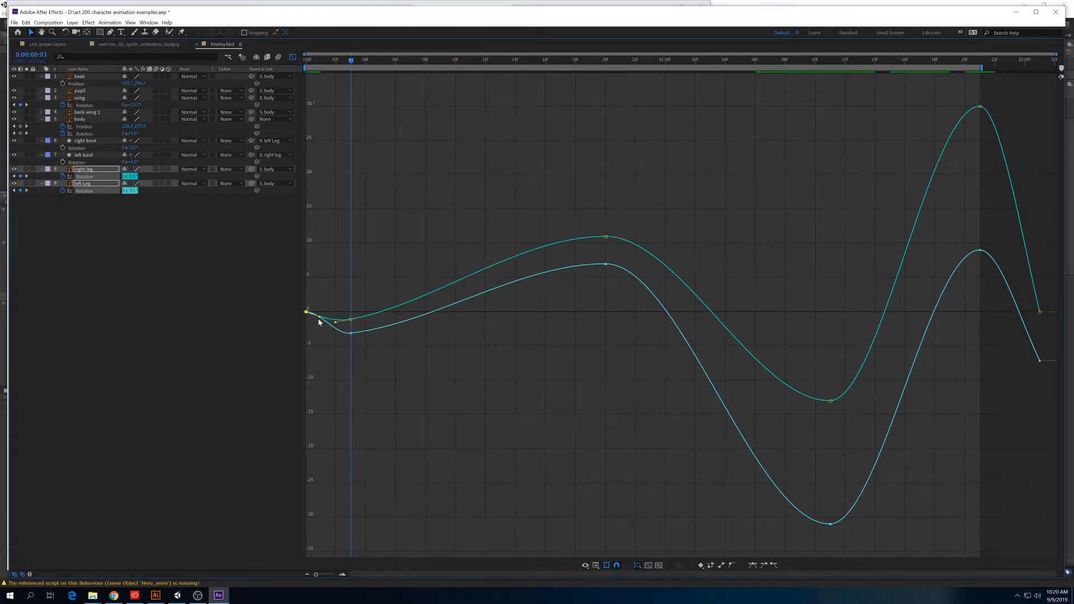
drag(304, 309, 352, 334)
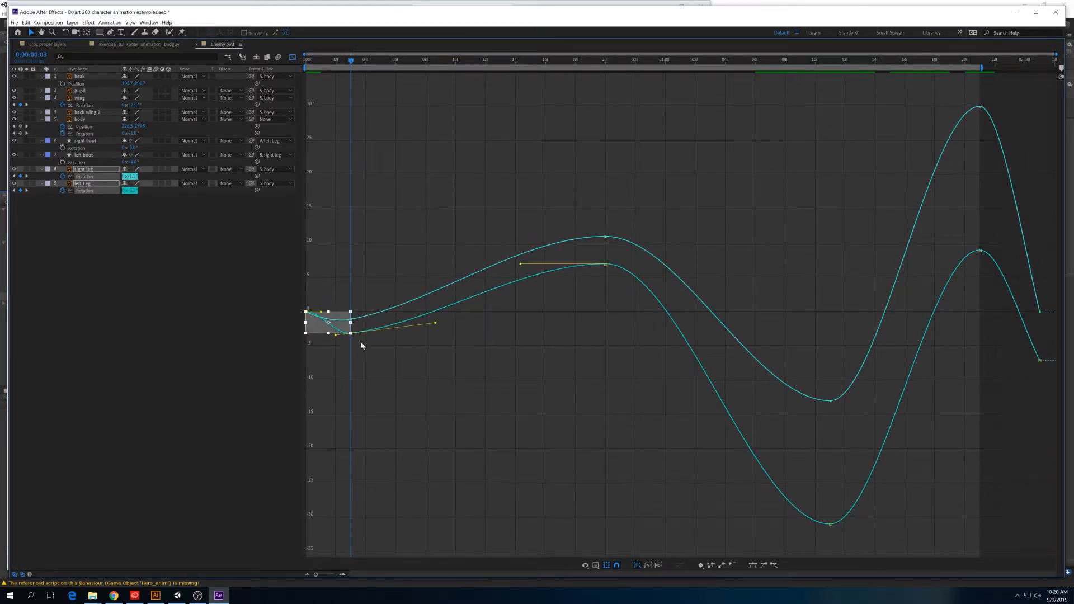
click(362, 346)
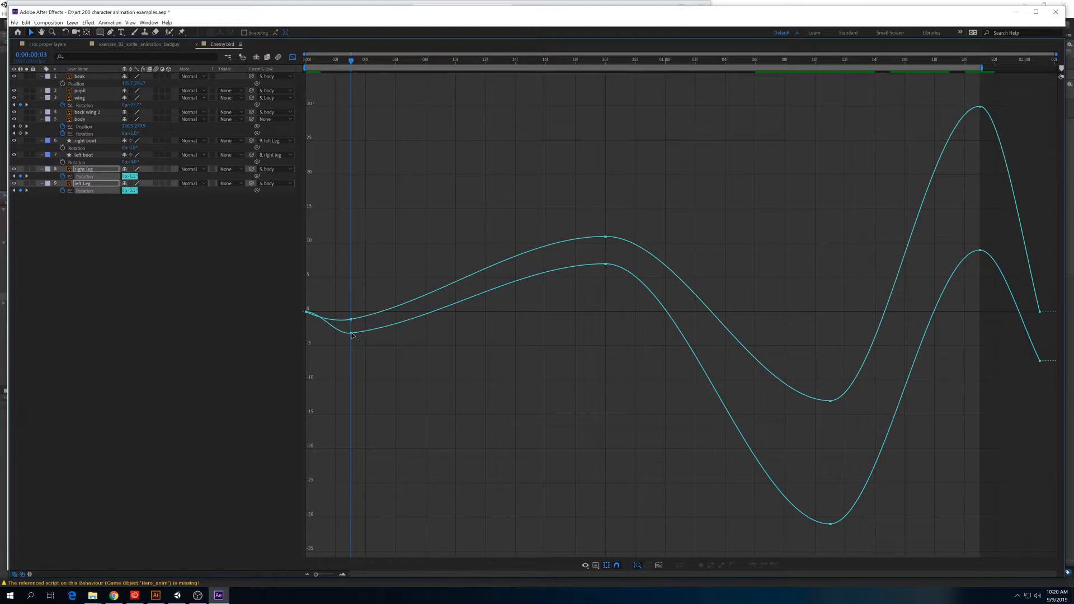
Try to copy the right leg and left Leg's last Rotation keyframes together and paste them at 0:00:00:00.
click(308, 312)
drag(297, 292, 324, 324)
drag(1034, 291, 1059, 392)
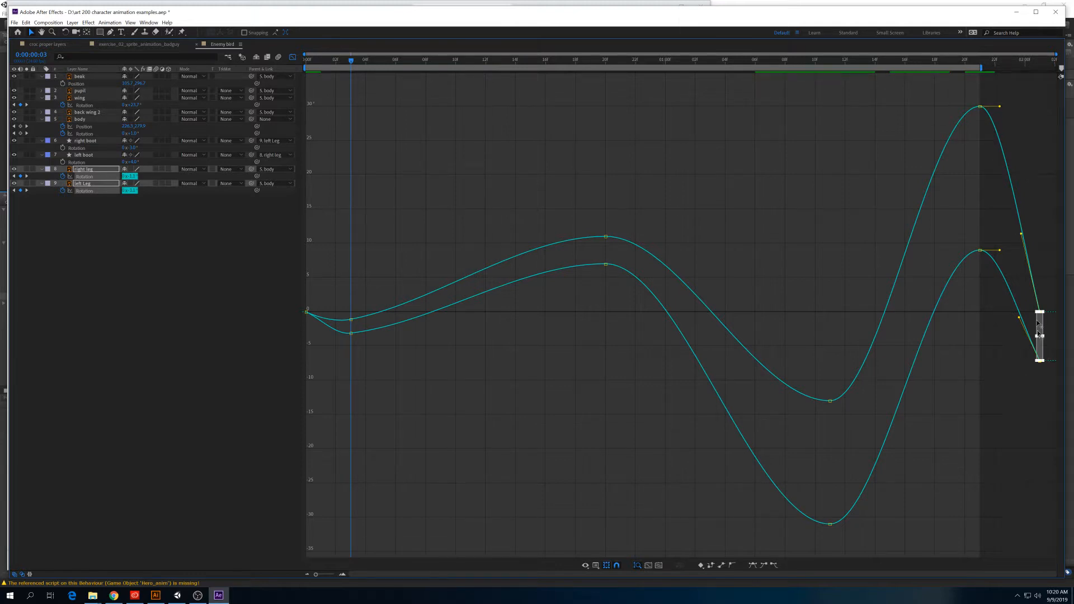
drag(329, 64, 264, 66)
key(ctrl+d)
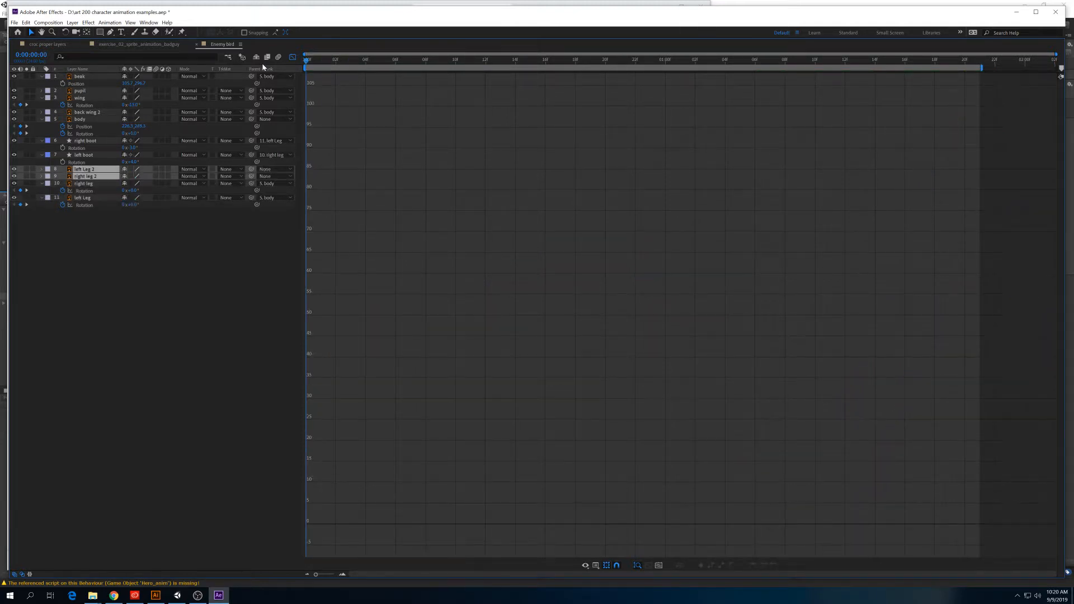
key(ctrl+z)
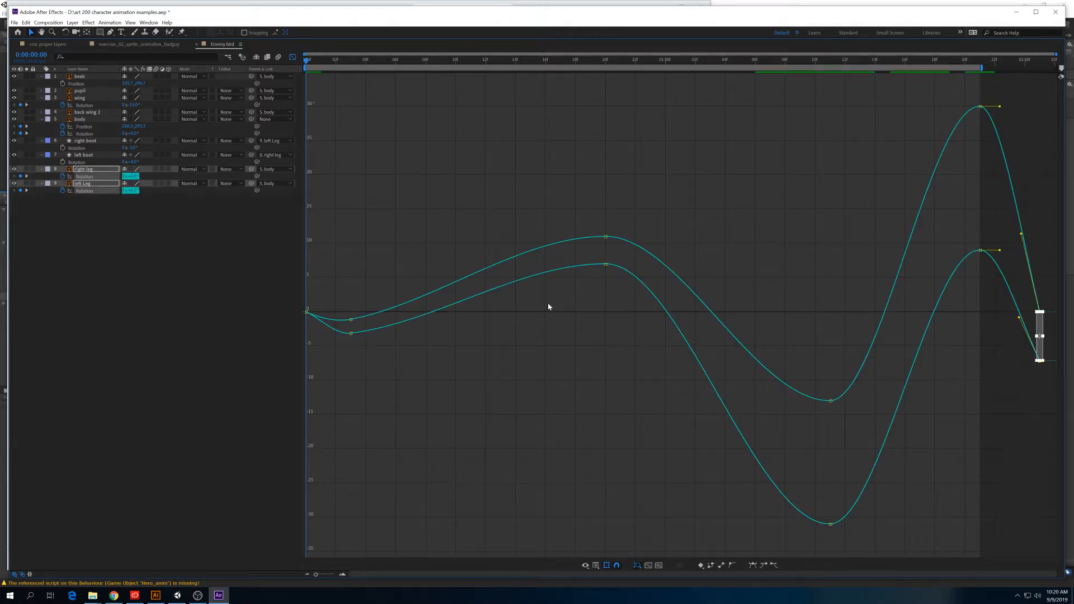
click(973, 400)
drag(1058, 323, 1029, 300)
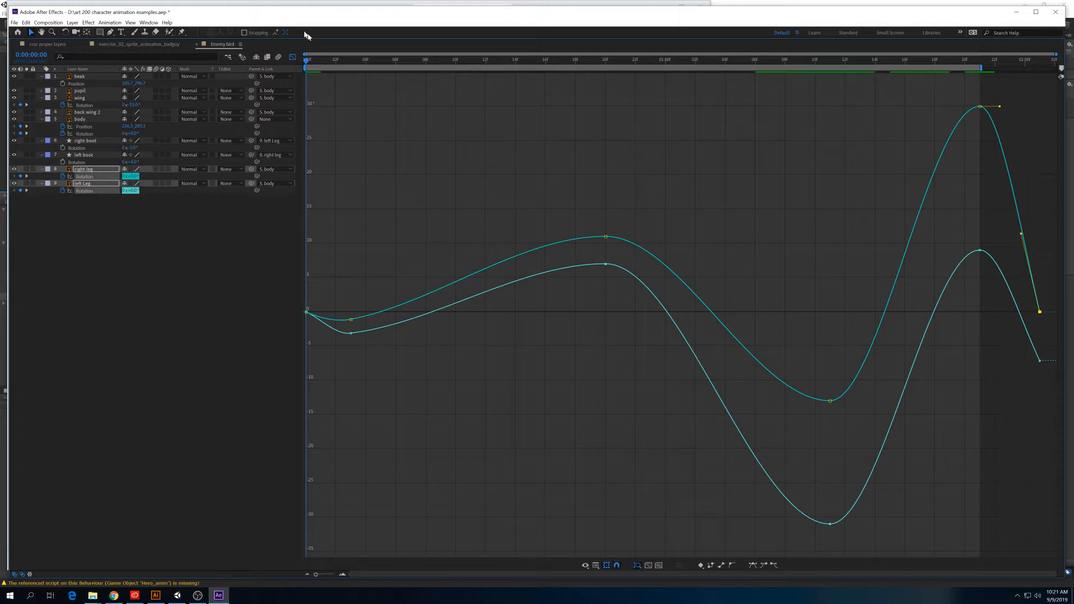
drag(326, 63, 251, 61)
key(ctrl+v)
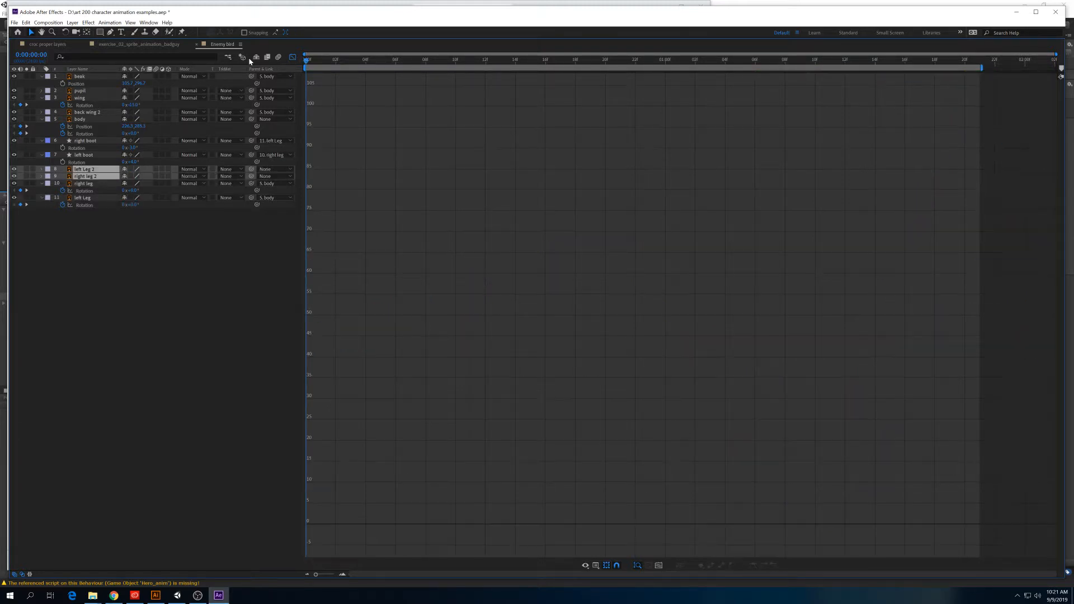
key(ctrl+z)
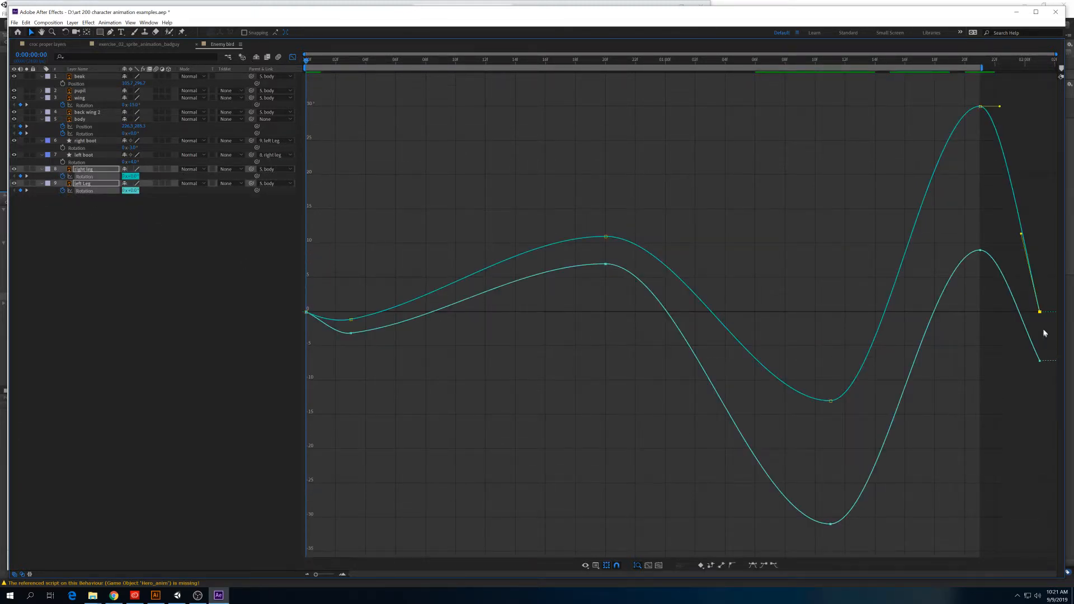
Copy right leg's and left Leg's last Rotation keyframes onto their first keyframes at 0:00:00:00, one layer at a time.
click(573, 314)
click(131, 238)
click(101, 177)
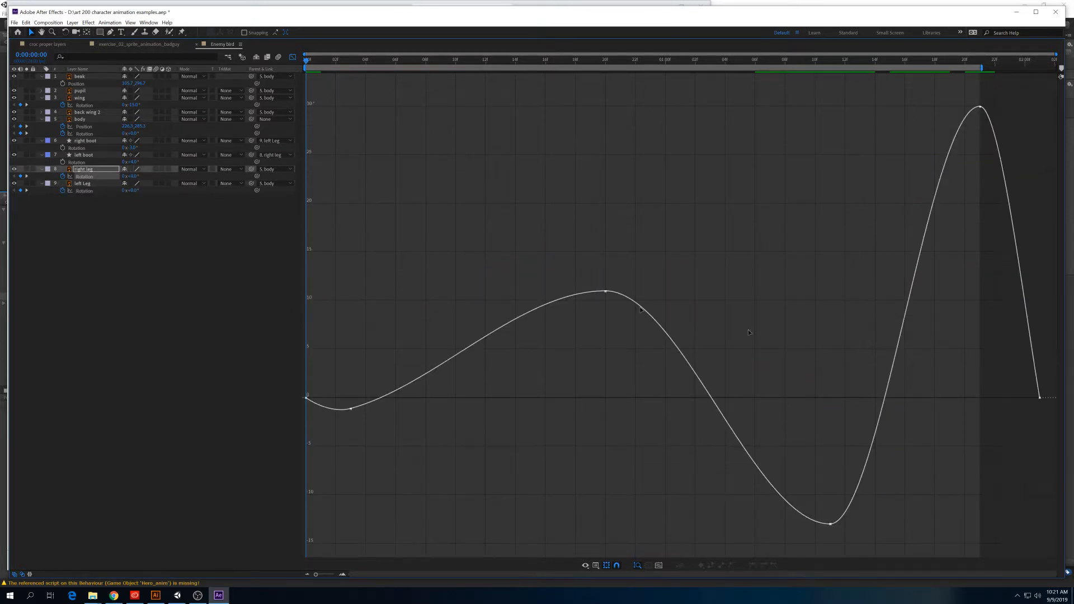
drag(1044, 448, 1012, 369)
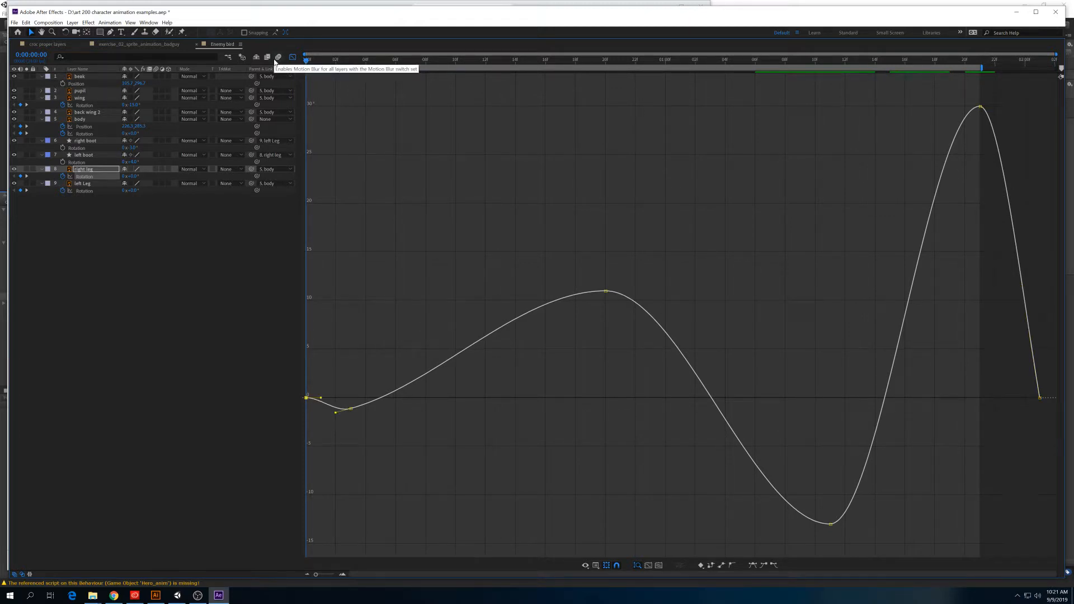
click(96, 191)
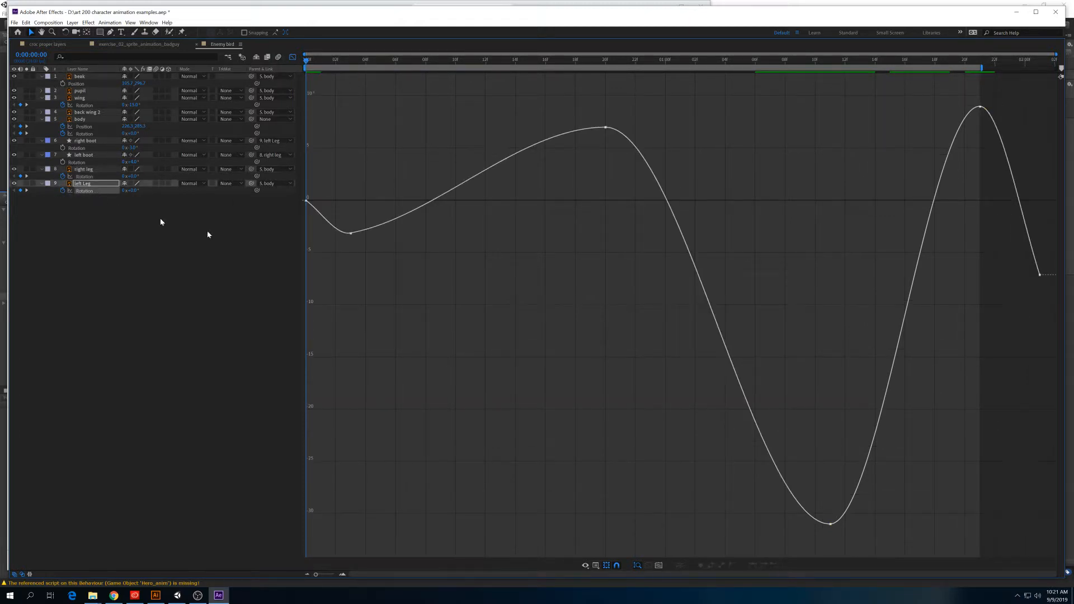
drag(1029, 257, 1058, 302)
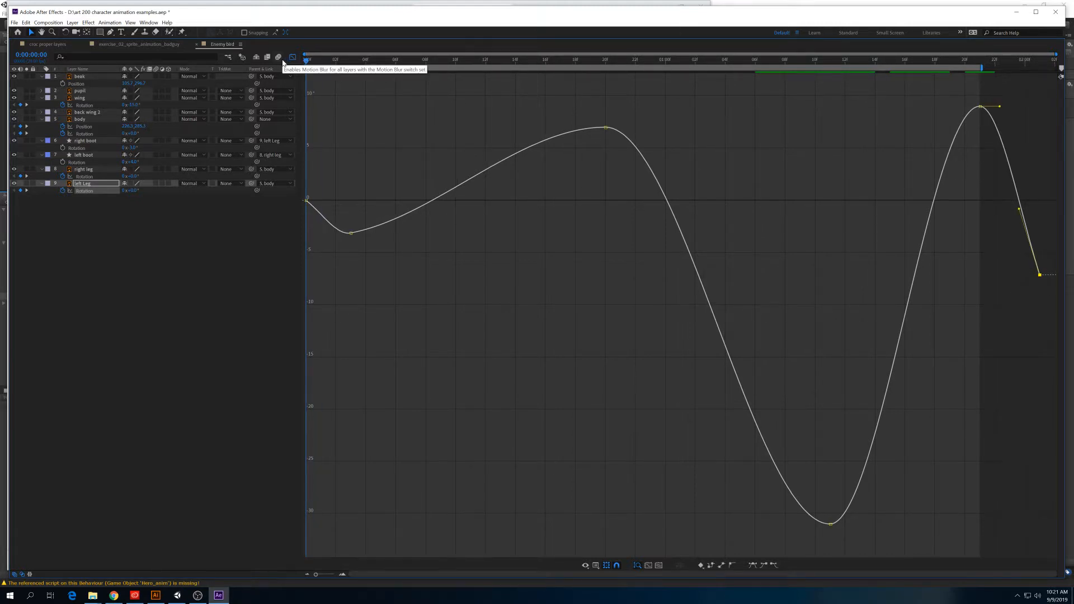
key(ctrl+v)
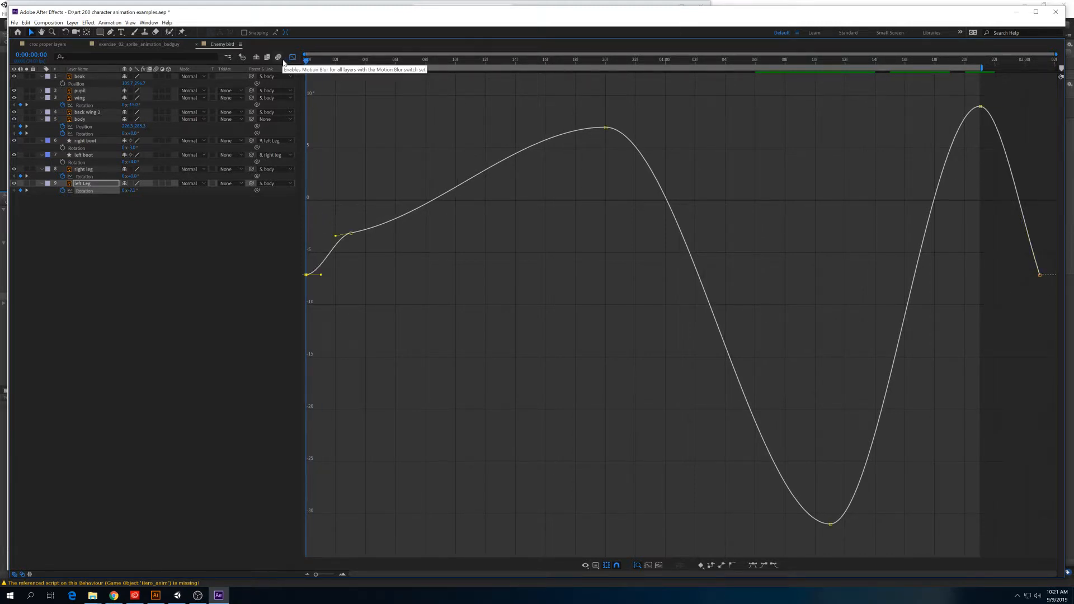
Lower the legs' 0:00:00:03 Rotation keyframes to about -4.5° for right leg and -12° for left Leg, angling the first keyframes' outgoing handles downward.
shift+click(85, 177)
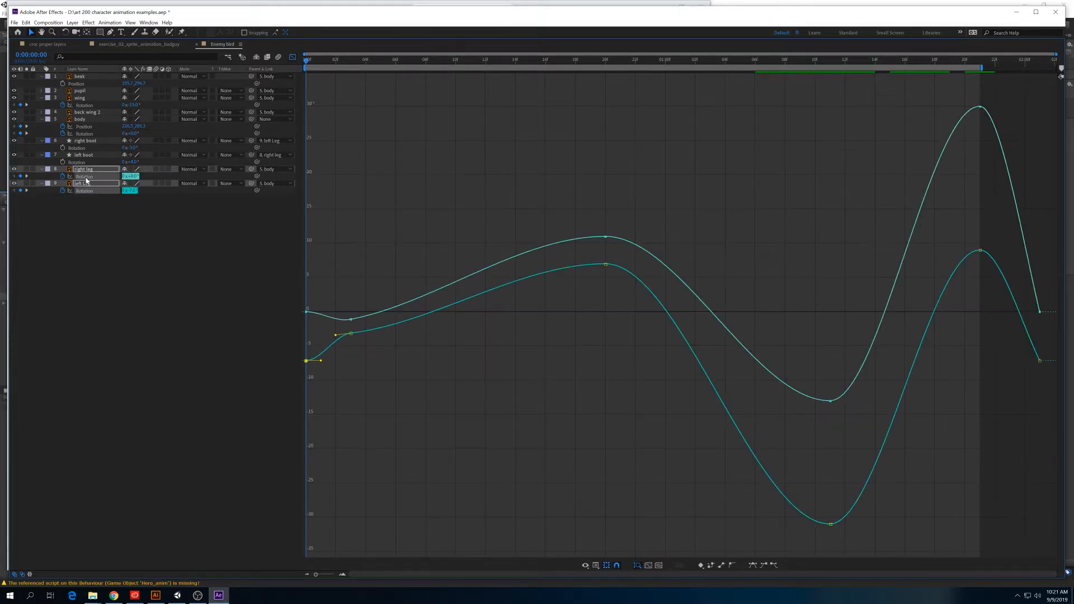
drag(351, 342, 351, 403)
drag(351, 320, 319, 322)
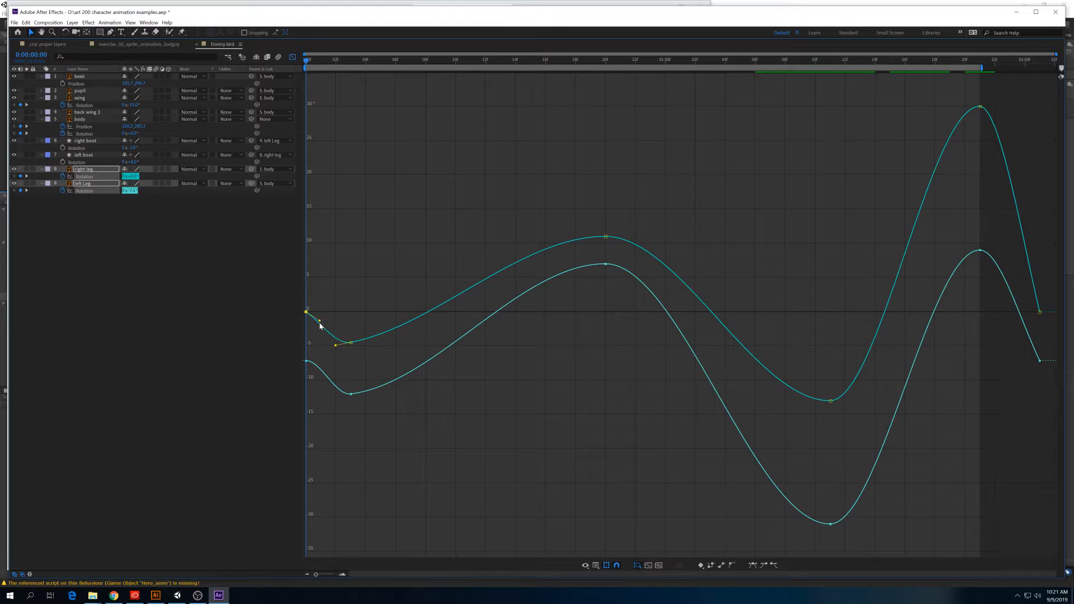
click(306, 362)
drag(320, 362, 319, 370)
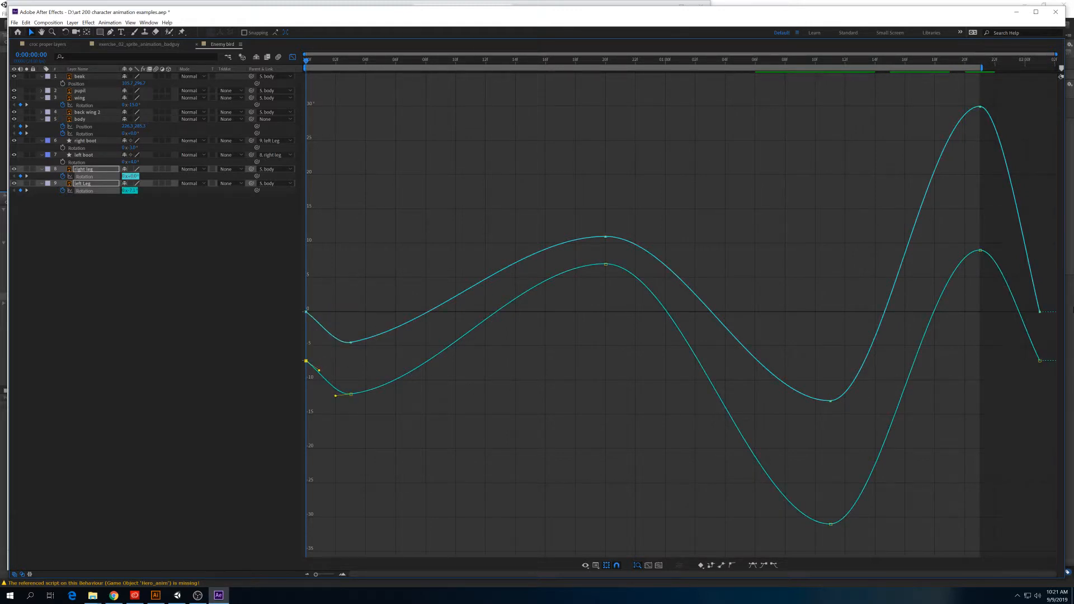
Lower the incoming handle of right leg's last Rotation keyframe and fine-tune both legs' first-keyframe outgoing handles to match the end slopes.
click(1040, 312)
drag(1020, 237, 1021, 258)
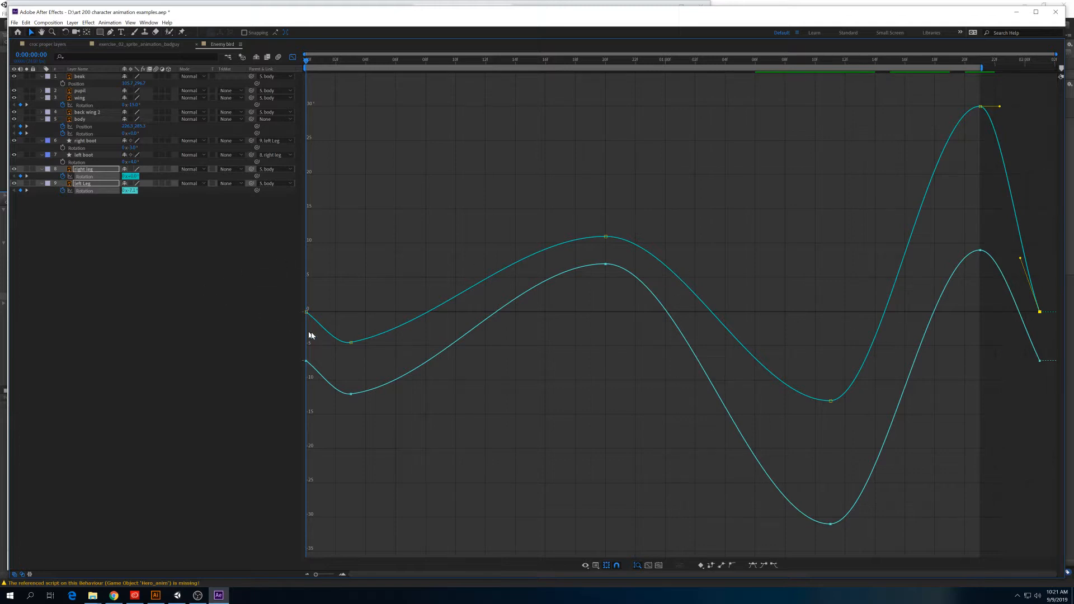
click(307, 311)
drag(323, 320, 321, 324)
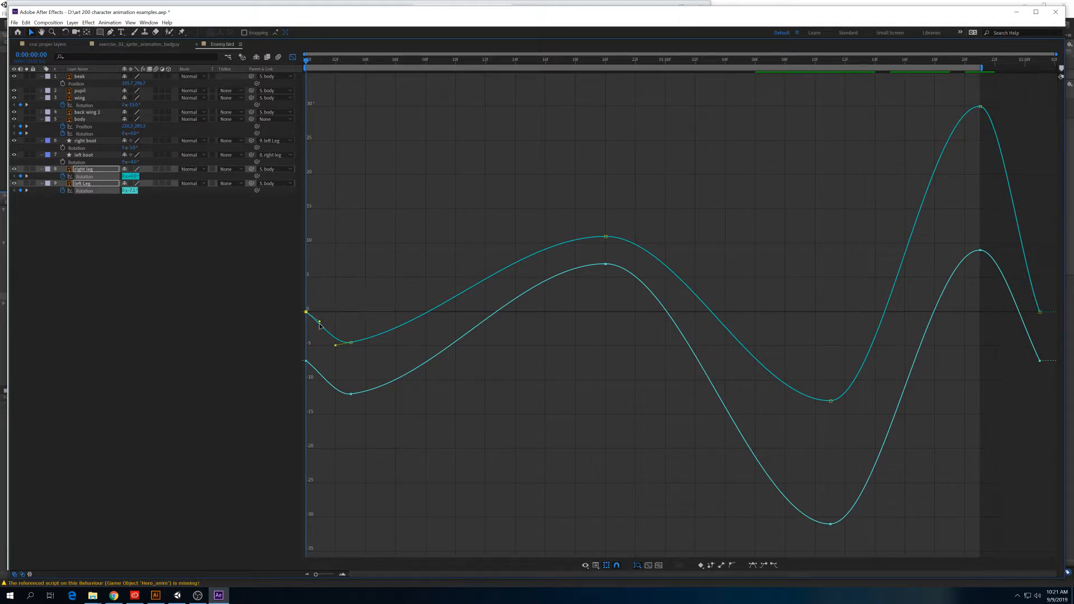
click(306, 360)
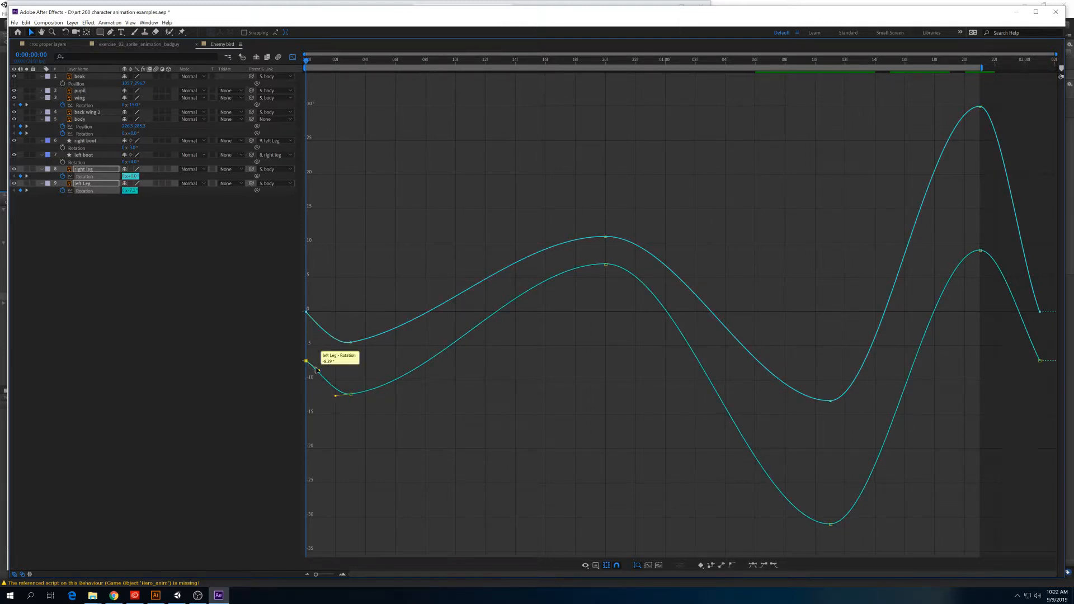
drag(319, 373, 316, 373)
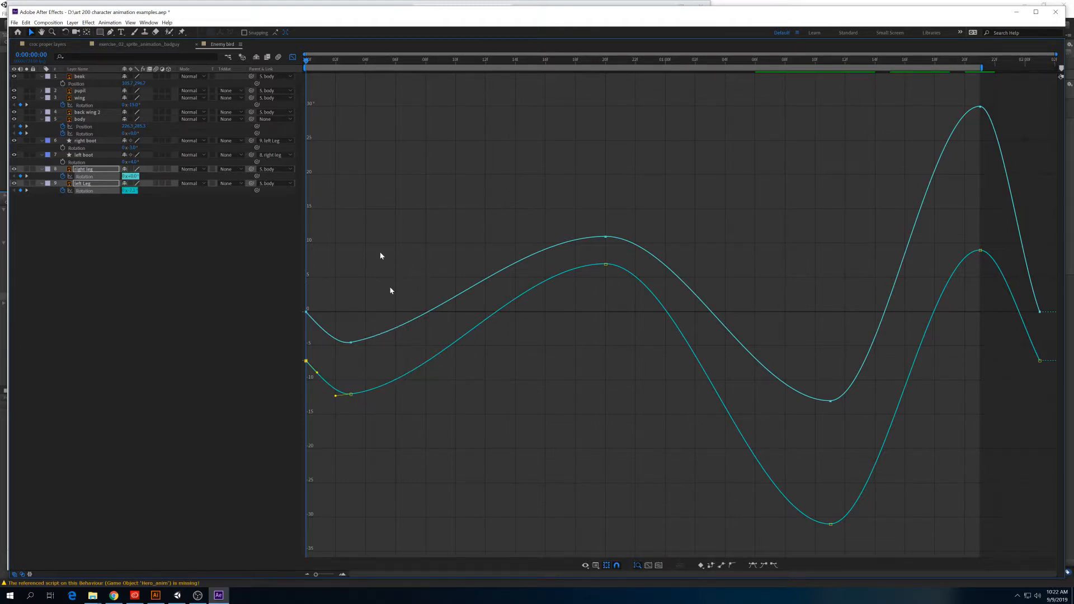
Move both legs' second Rotation keyframes to 0:00:00:05 at about -5° and -13°, and preview the animation.
drag(395, 388, 379, 364)
click(542, 395)
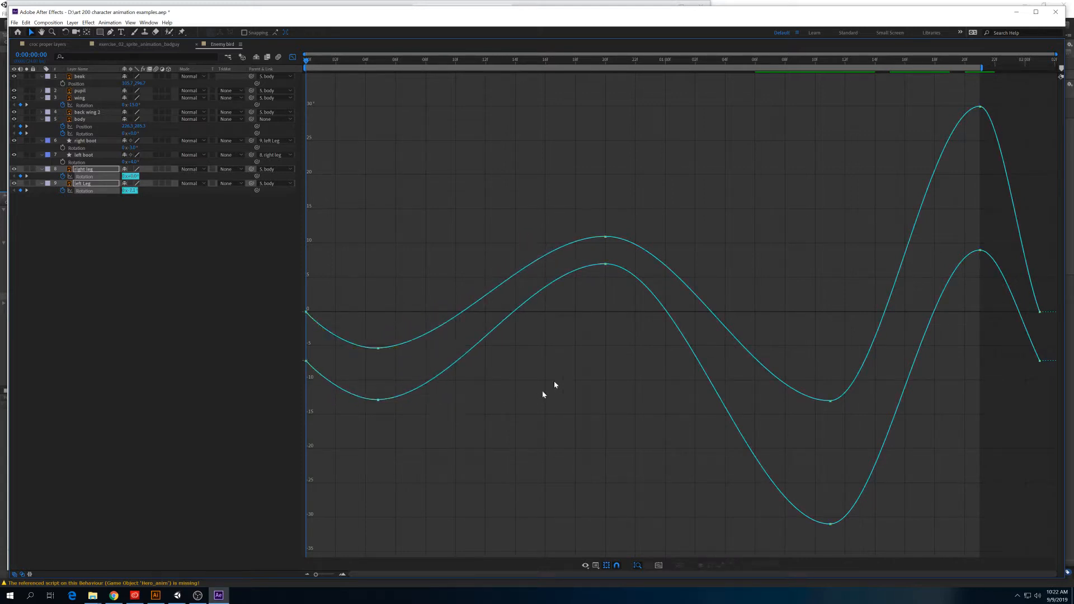
key(grave)
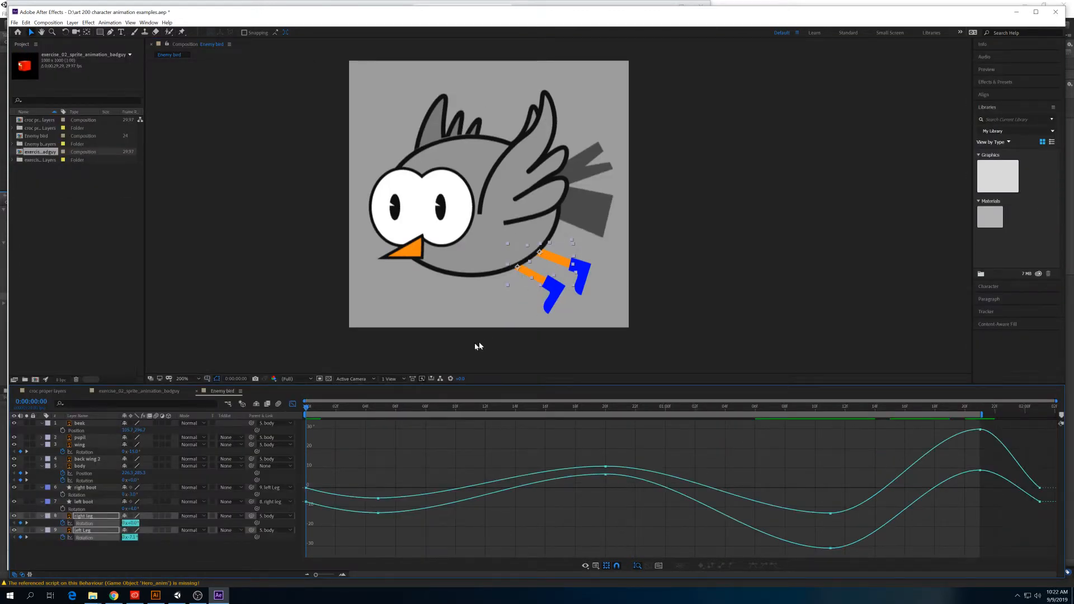
key(space)
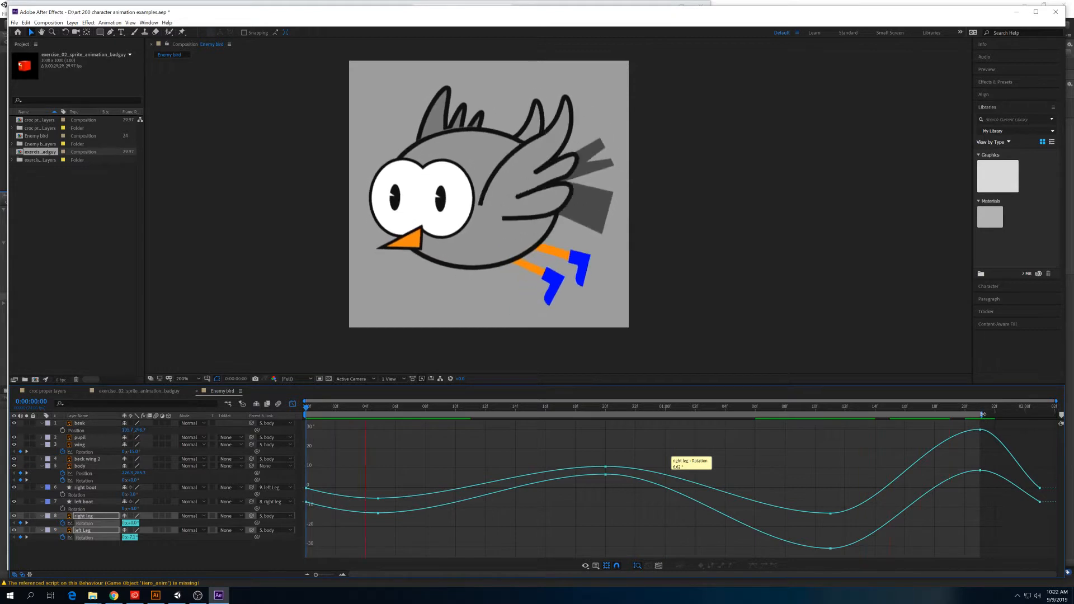
Extend the work area to the composition's end, preview the full loop, and move the current time to 0:00:01:11.
drag(982, 415, 1055, 414)
key(space)
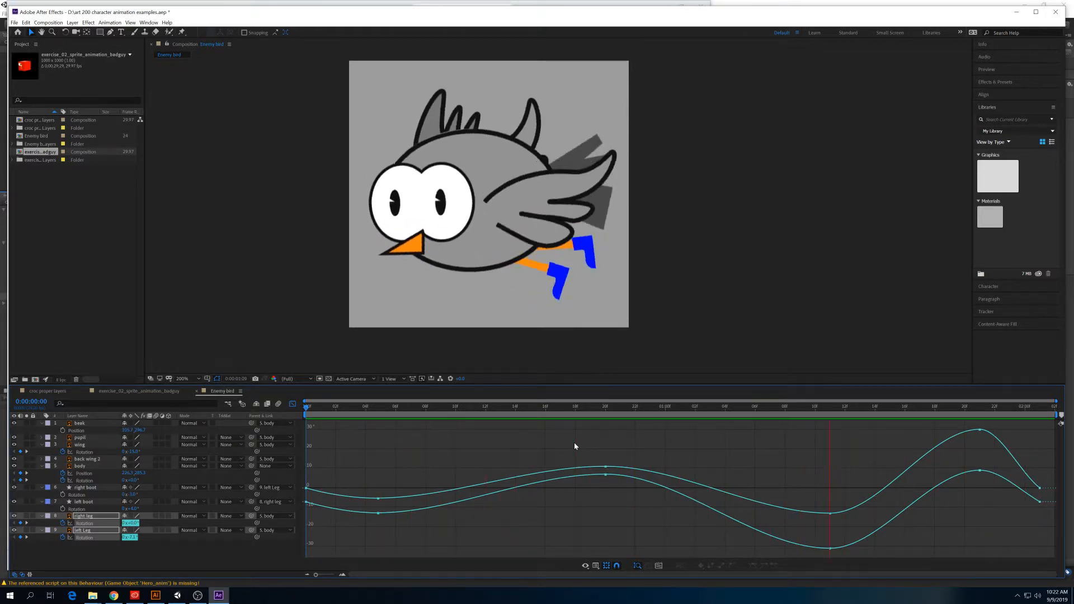
click(395, 410)
drag(394, 410, 829, 426)
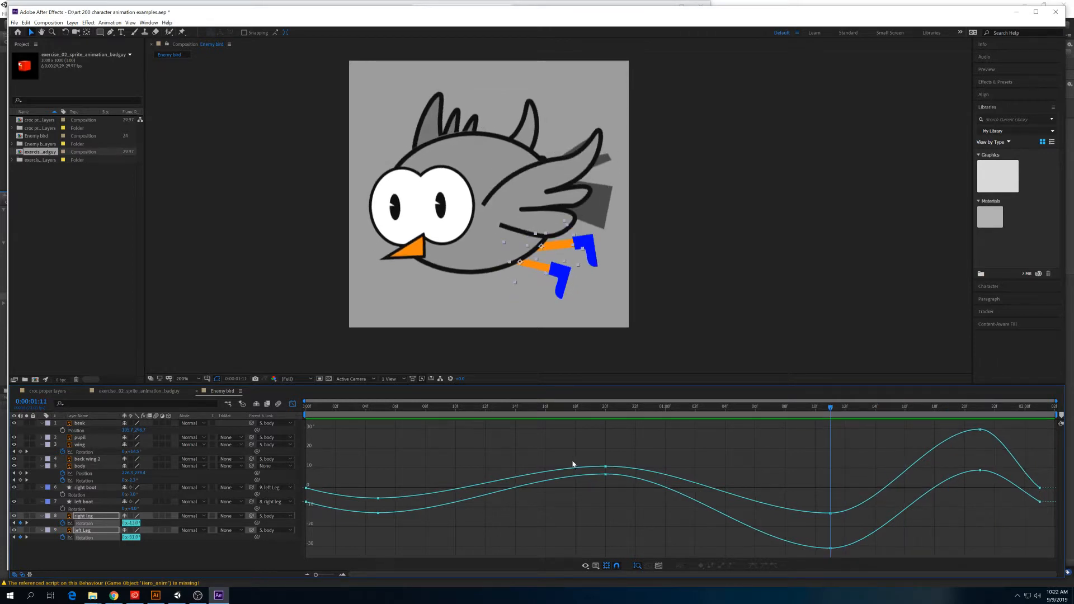
Raise the legs' Rotation keyframes to about 26° and 22° at 0:00:00:20, and about 37° and 16° at 0:00:01:21, and preview the motion.
drag(622, 507, 578, 427)
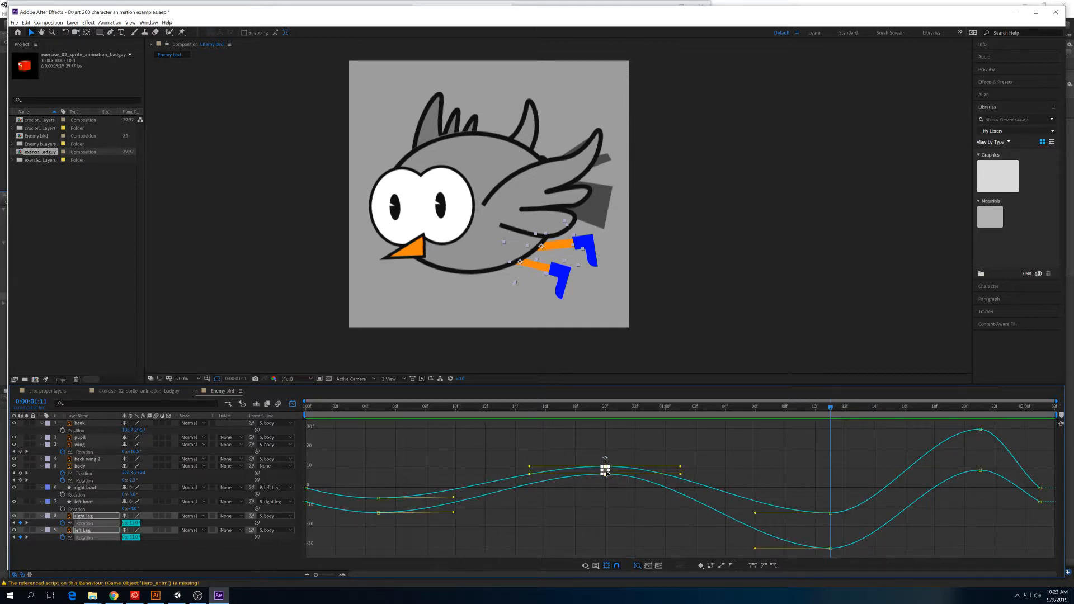
drag(607, 473, 979, 412)
drag(1006, 500, 979, 431)
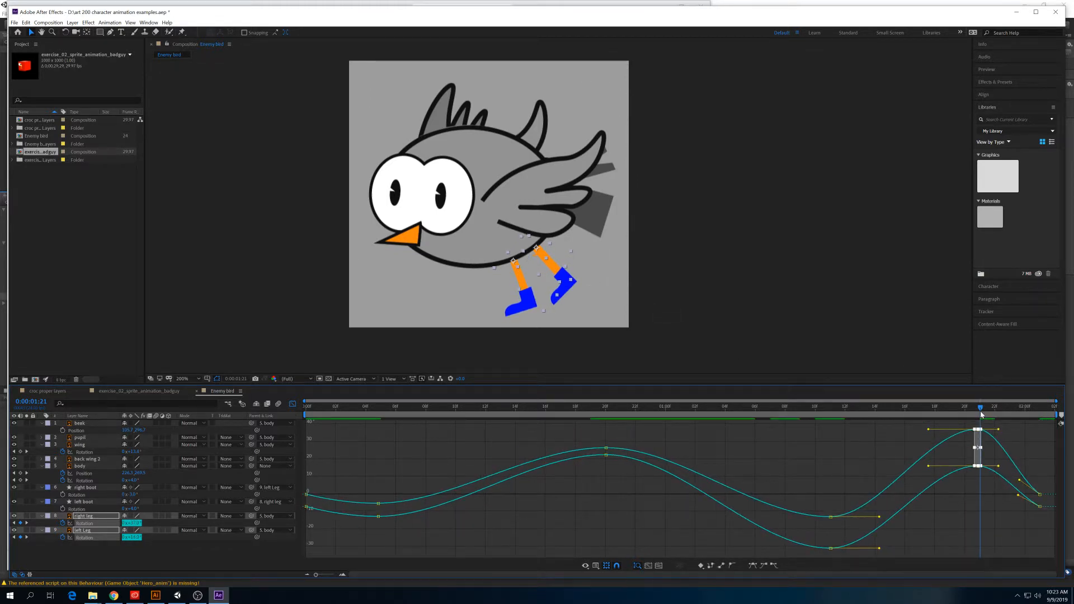
key(space)
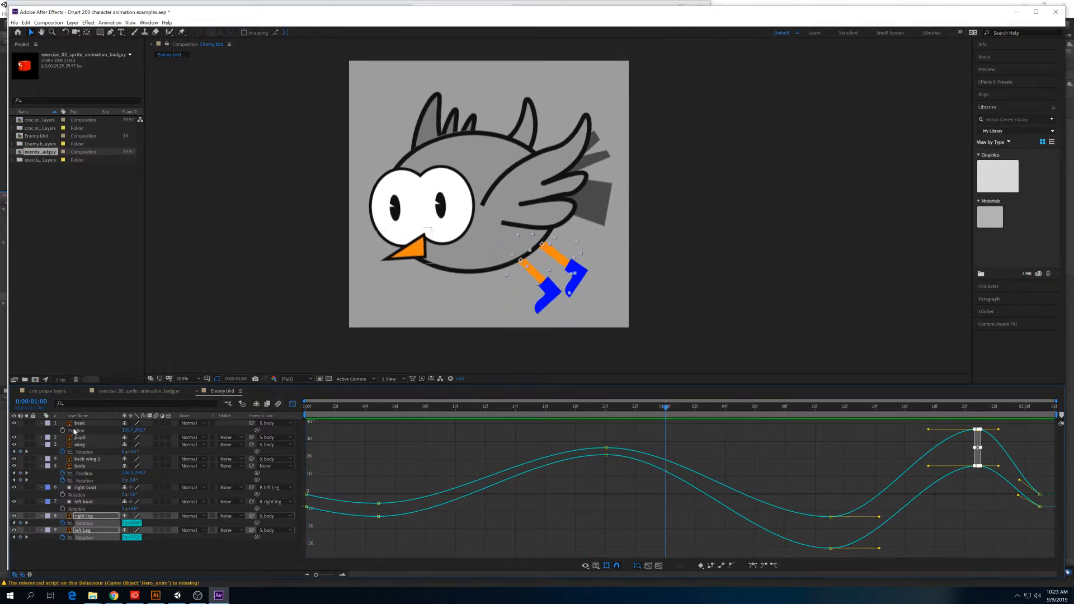
Copy all of the wing layer's Rotation keyframes onto back wing 2 starting at 0:00:00:00, and preview the flapping.
click(84, 445)
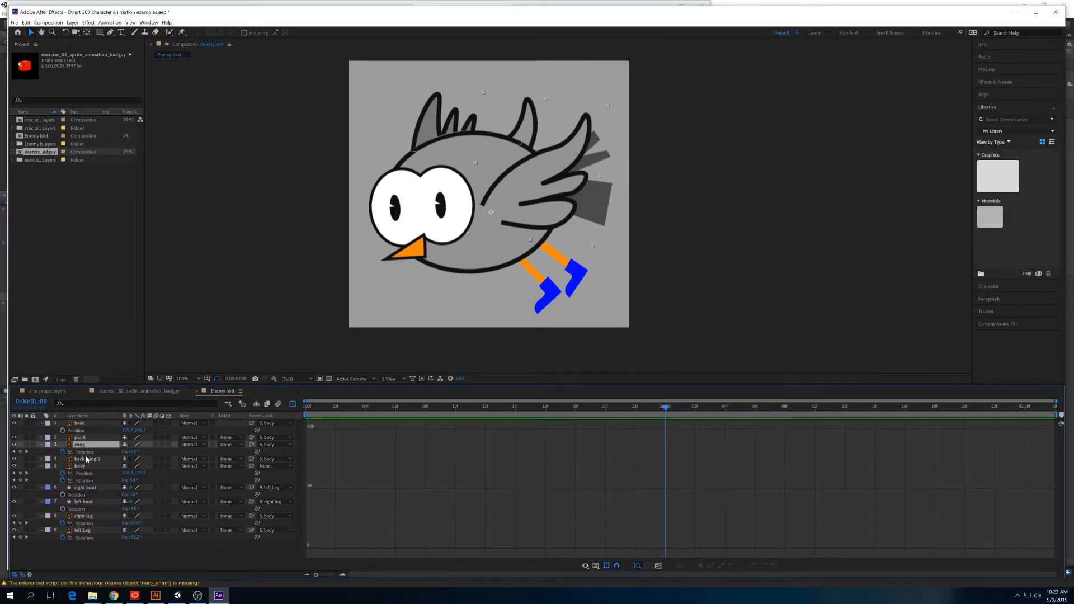
click(84, 451)
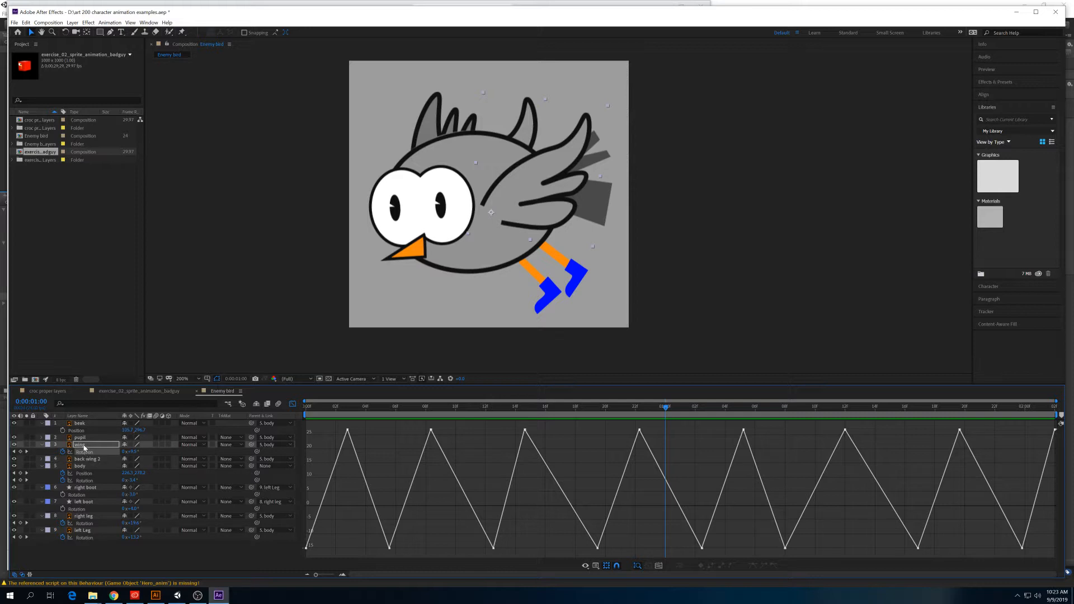
click(84, 445)
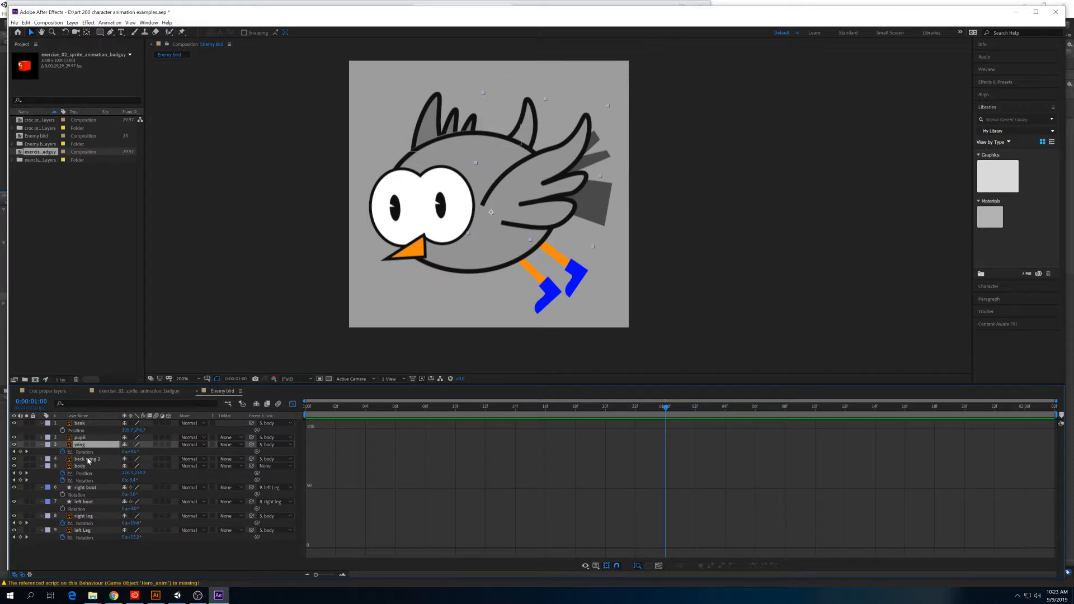
click(87, 460)
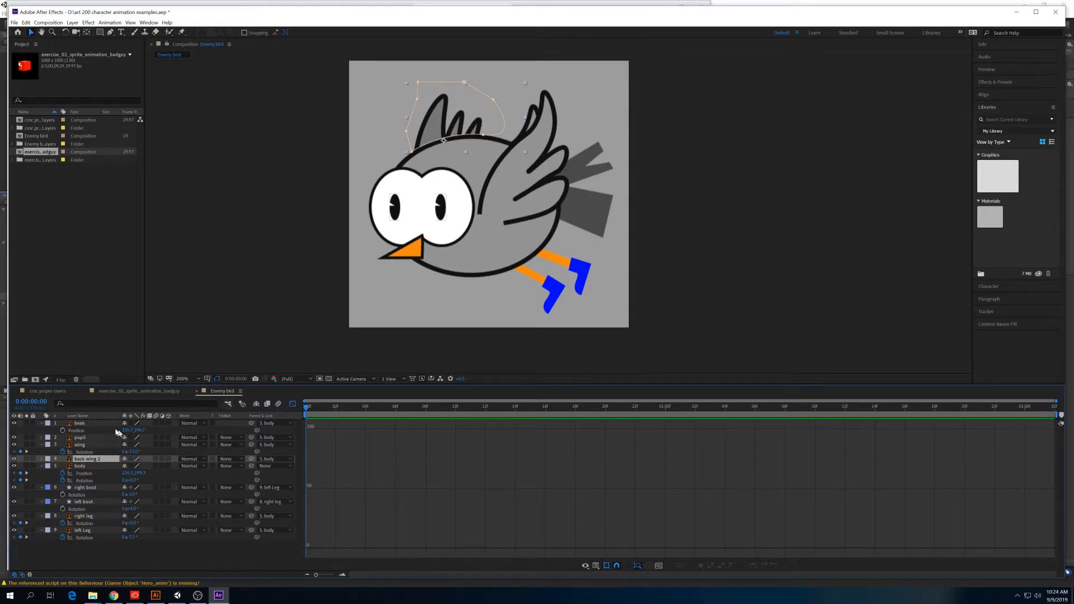
click(79, 474)
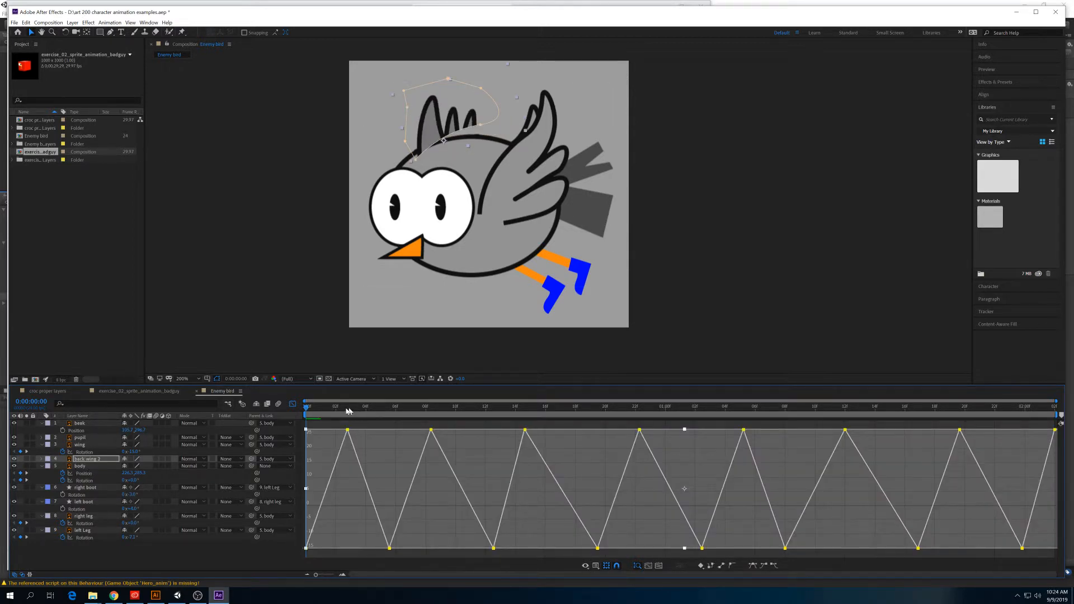
key(space)
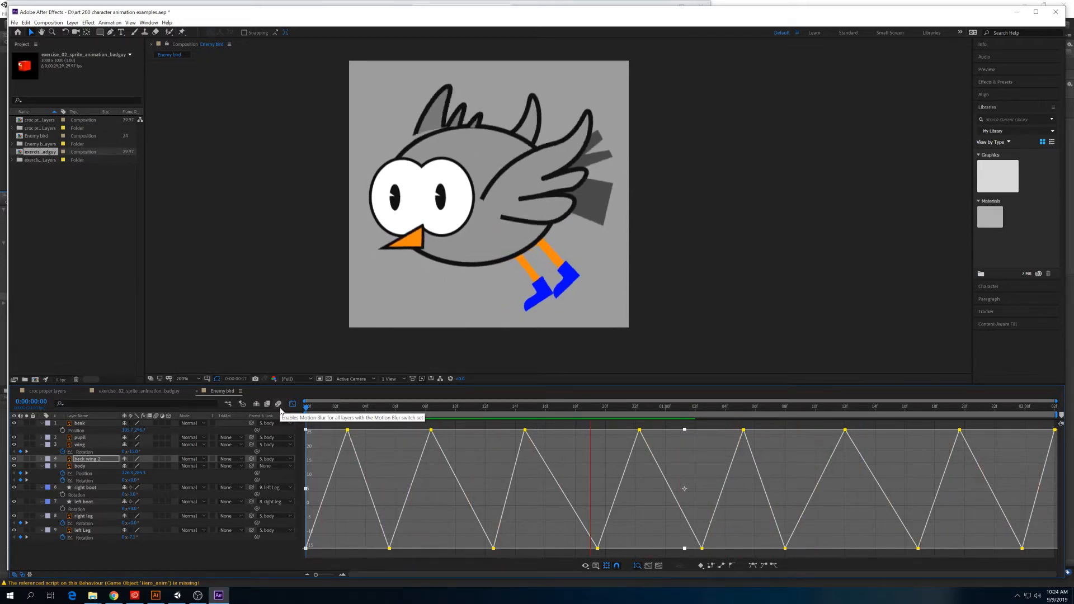
key(space)
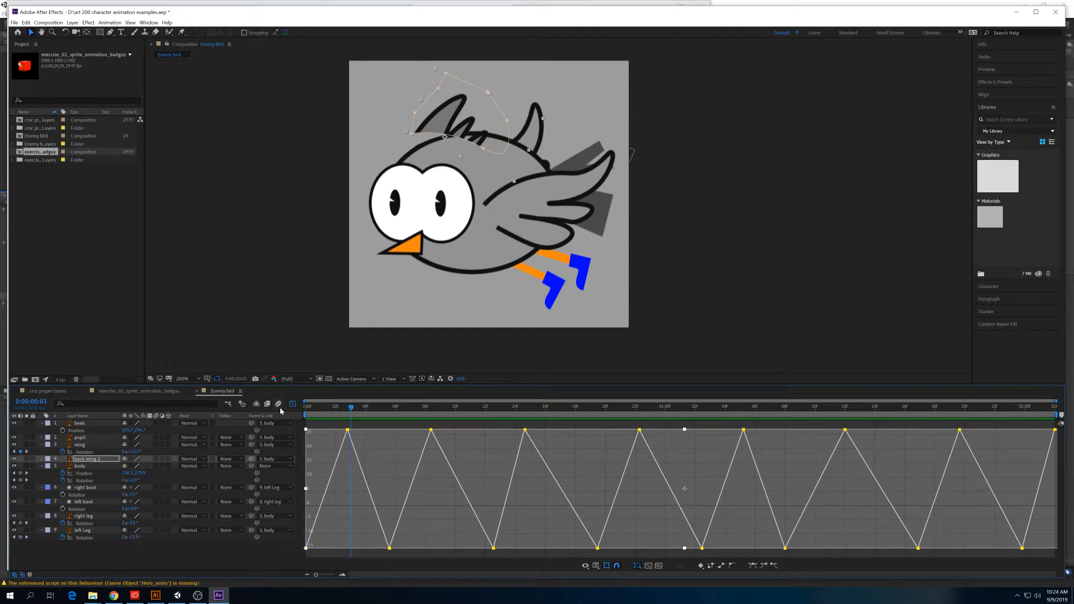
Collapse the body layer's properties and move back wing 2 directly below body in the layer stack.
click(42, 469)
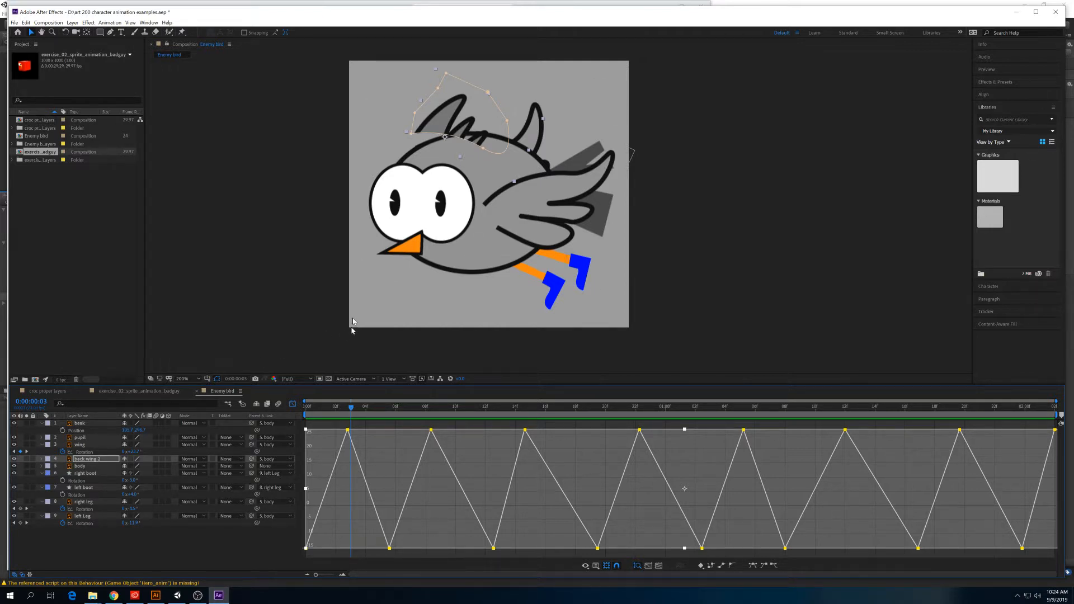
mouse_move(86, 461)
mouse_down()
mouse_move(84, 482)
mouse_move(84, 470)
mouse_up()
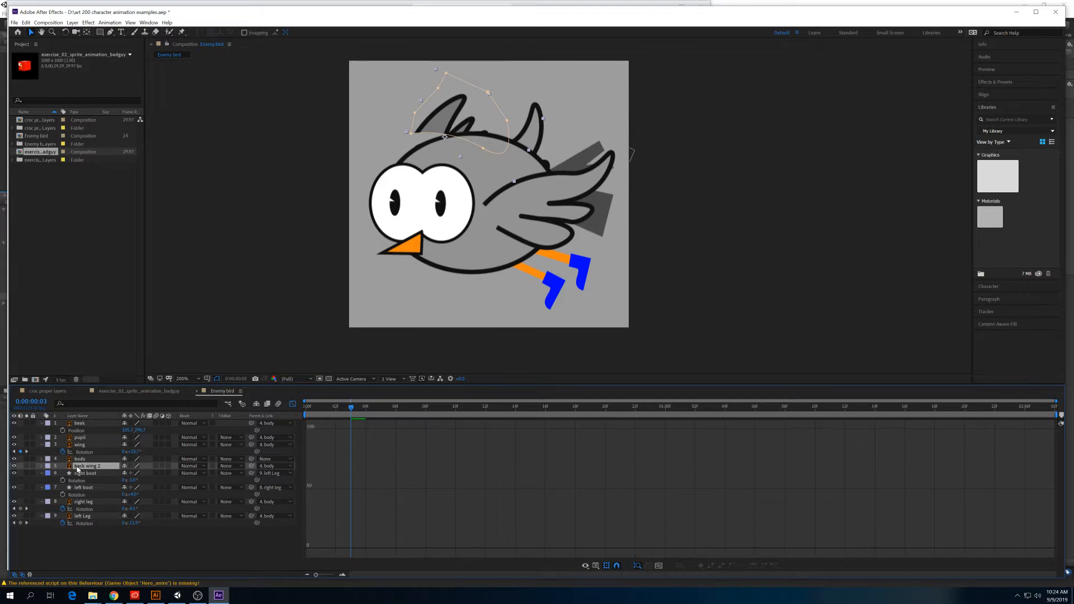
Lower back wing 2 closer to the body by increasing its vertical Position value, and preview the flapping from the start.
key(p)
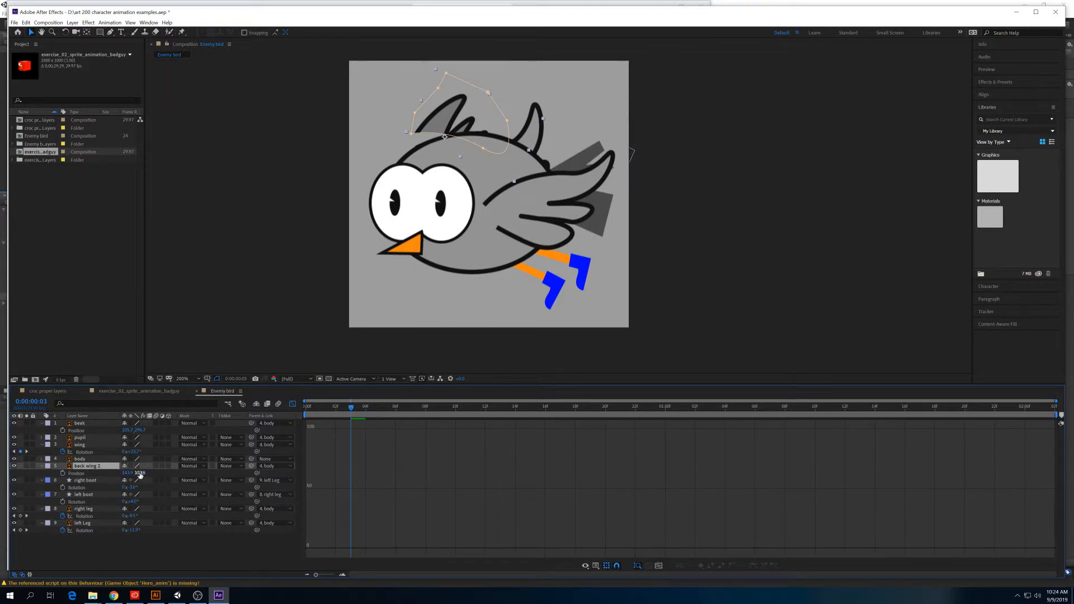
drag(140, 473, 153, 472)
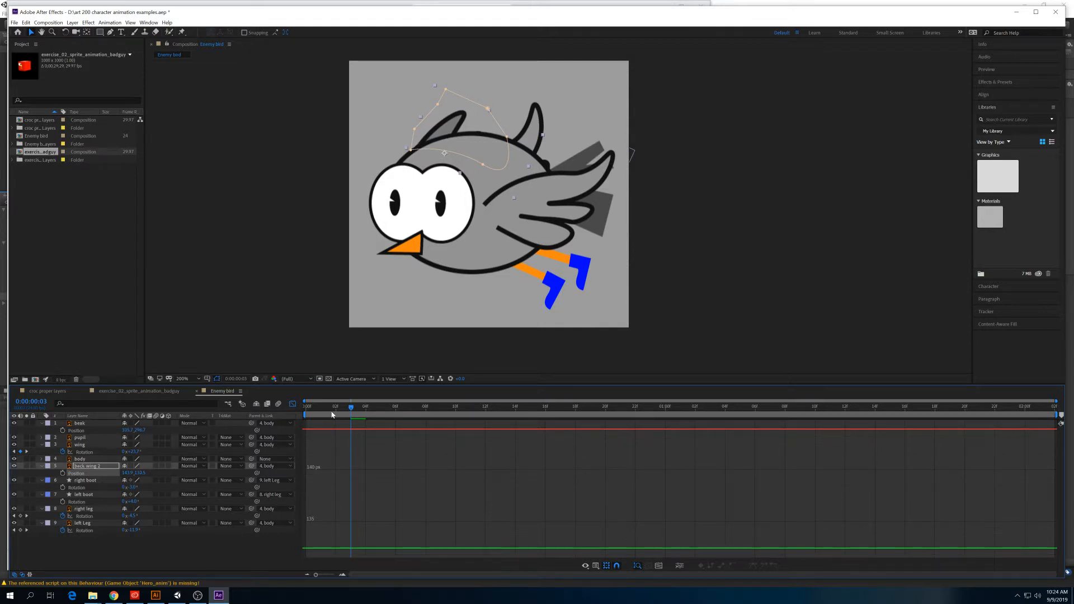
click(306, 411)
key(space)
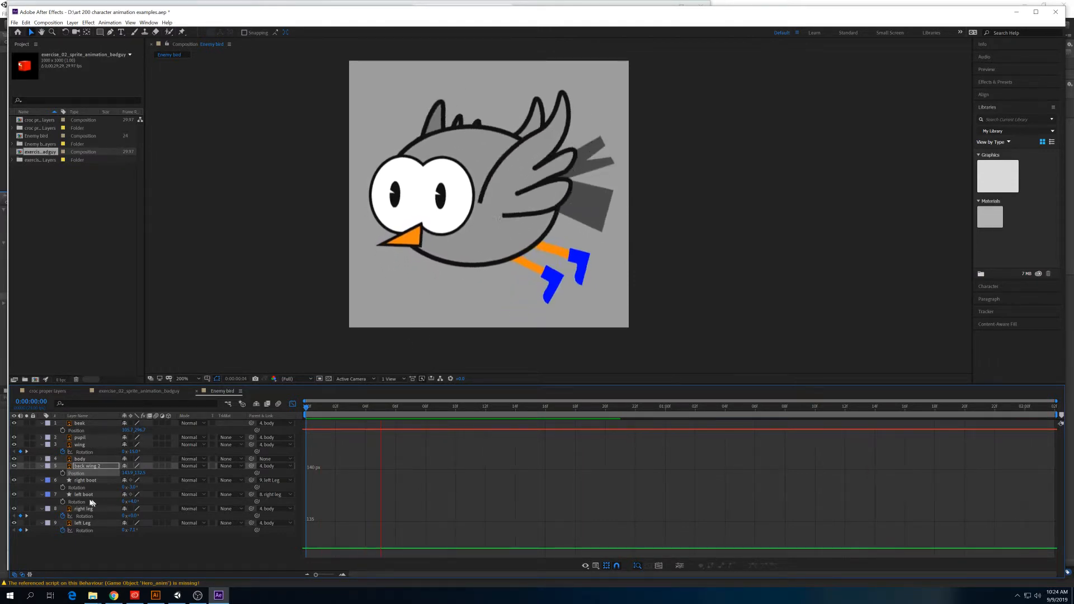
key(space)
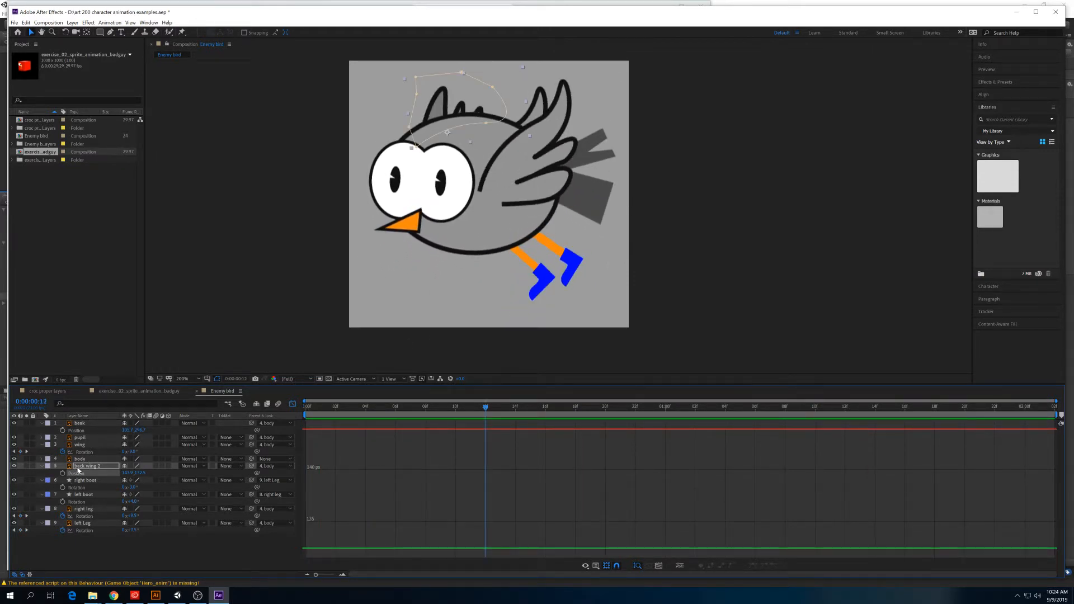
Retime back wing 2's Rotation keyframes in the graph, moving the first peak to frame 3 and the third low, peak and next low to frames 11, 14 and 17.
click(78, 472)
key(r)
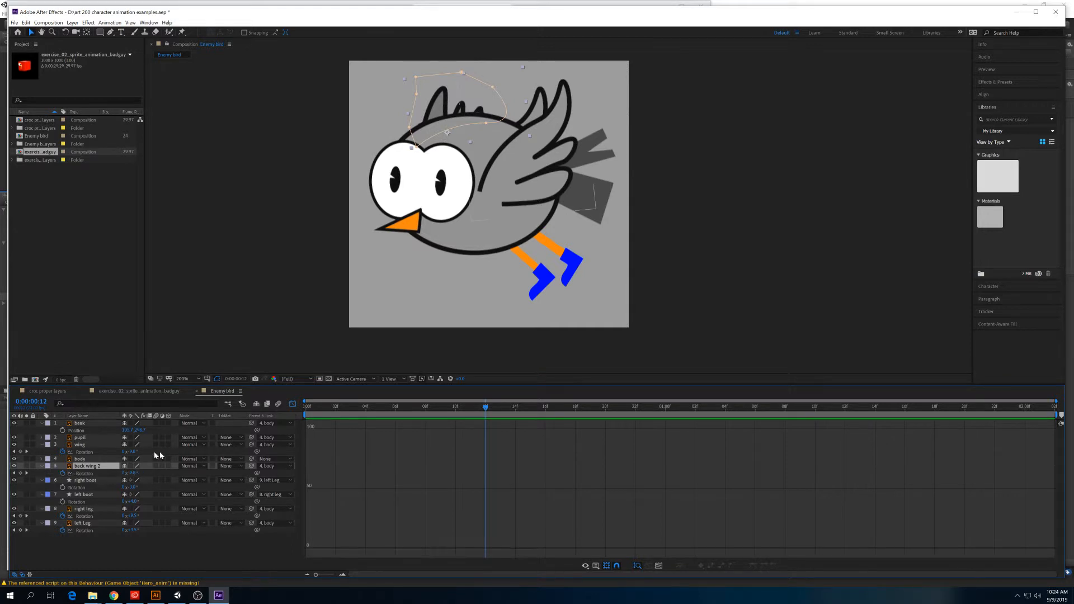
click(85, 473)
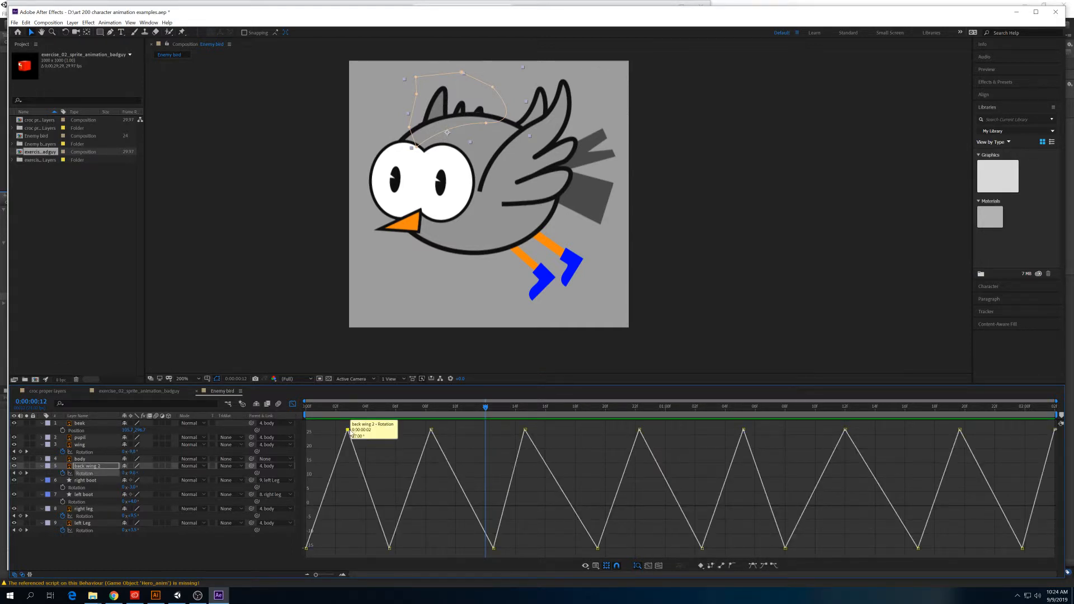
click(348, 429)
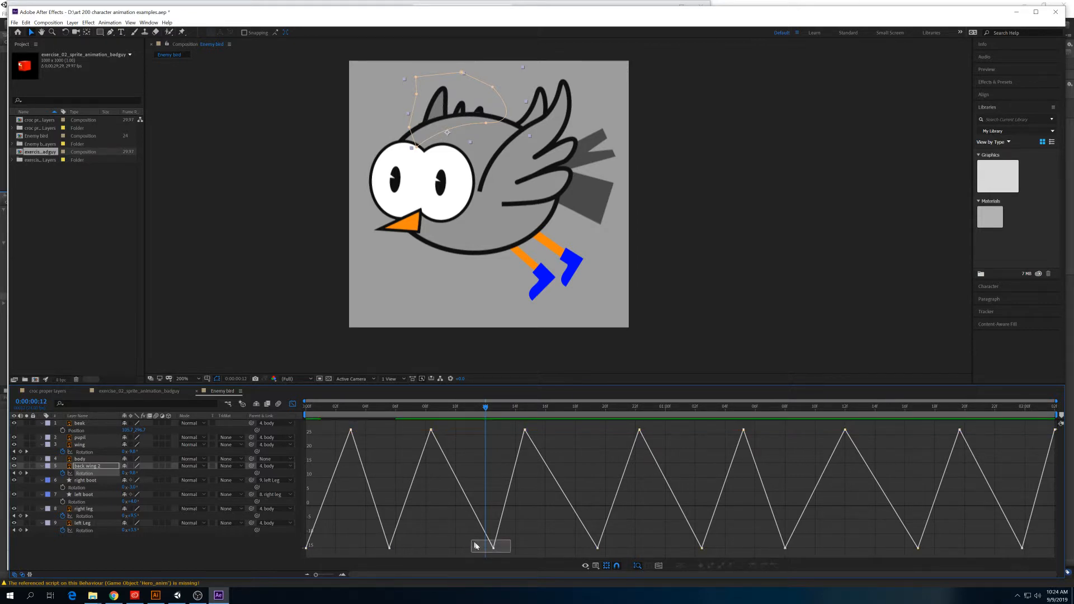
drag(493, 547, 471, 547)
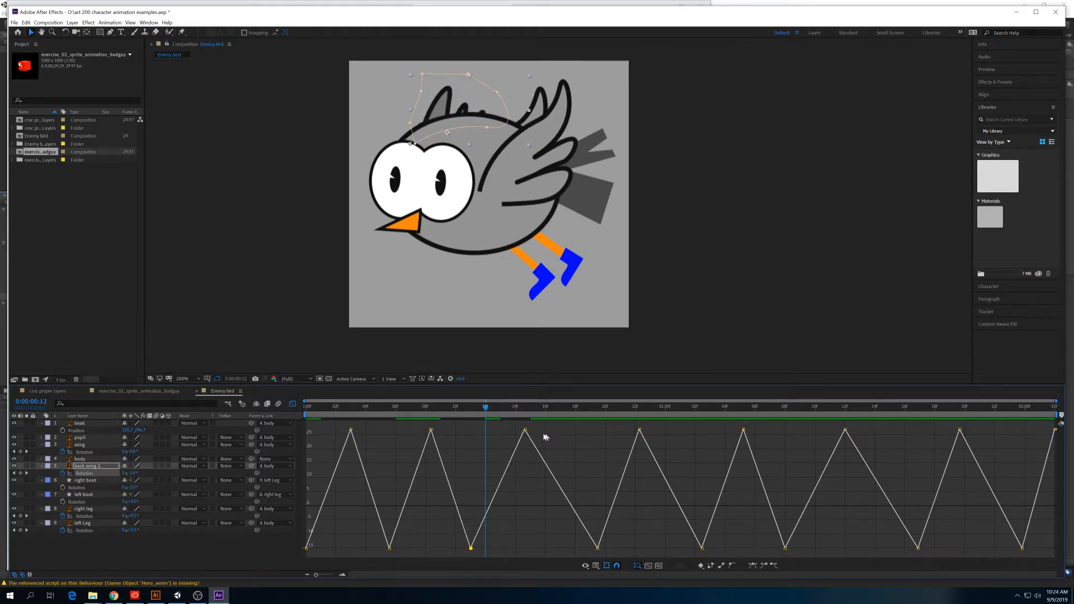
drag(525, 430, 515, 432)
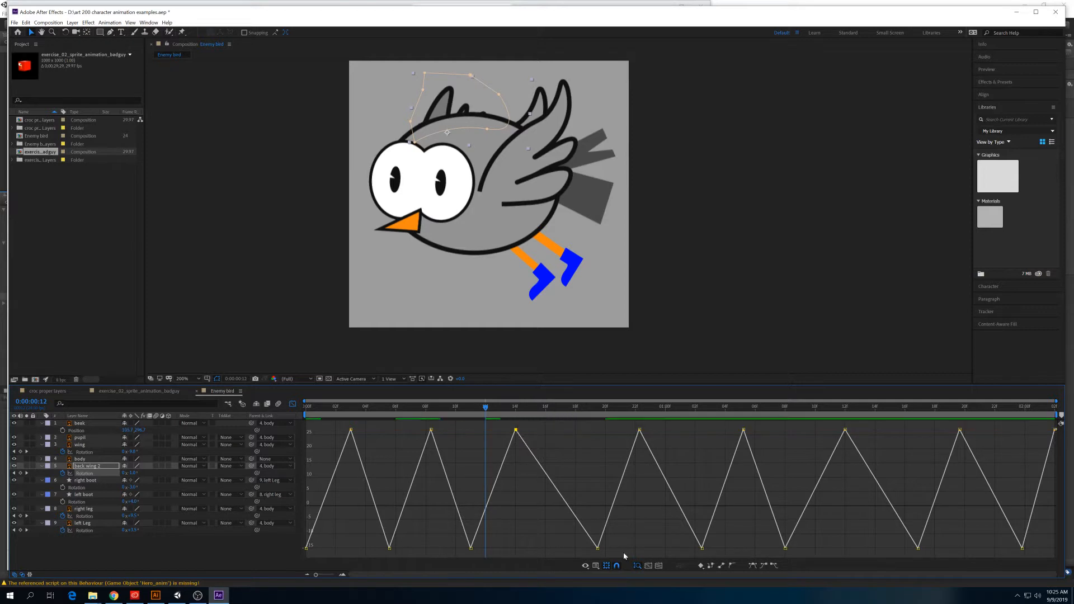
click(597, 548)
drag(597, 548, 560, 548)
Shift back wing 2's remaining Rotation keyframes after 0:00:01:00 about two frames earlier, leaving the composition-end keyframe in place.
click(702, 548)
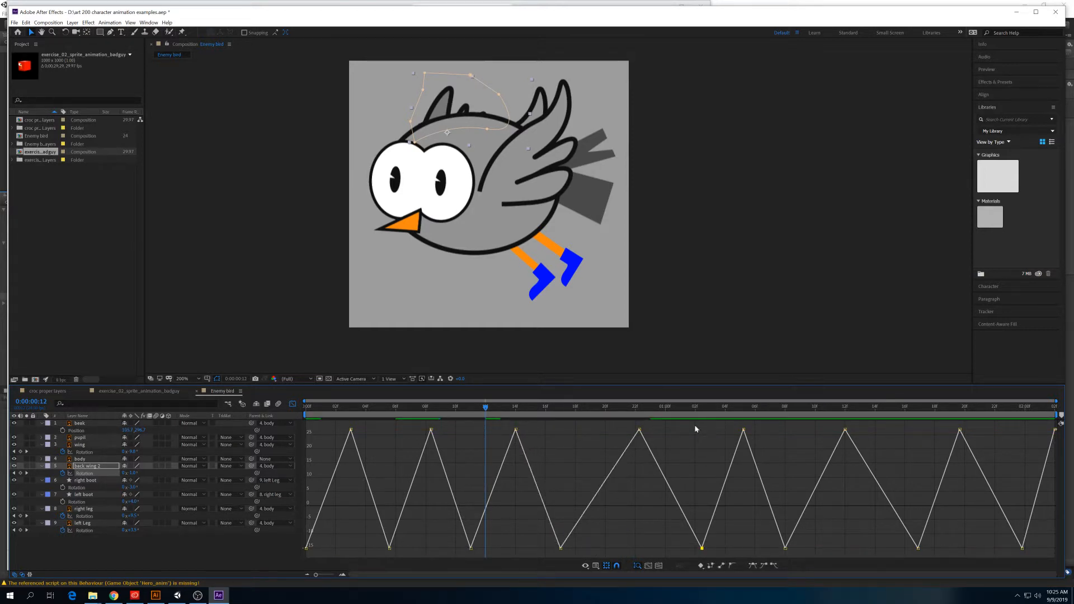
drag(695, 429, 914, 549)
drag(871, 514, 847, 514)
drag(989, 436, 935, 430)
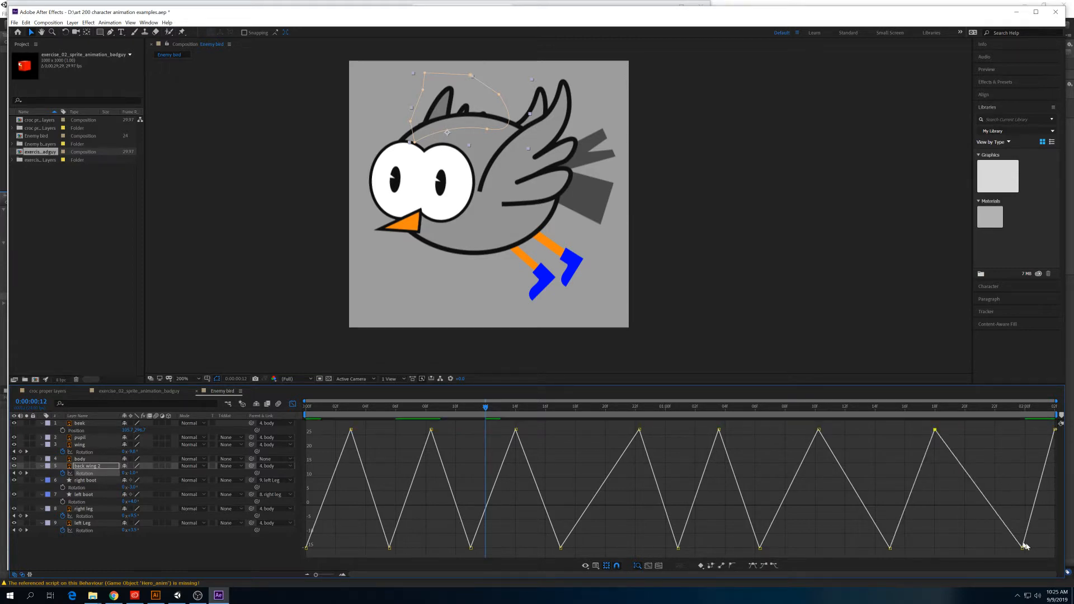
click(1023, 548)
drag(1021, 550, 993, 550)
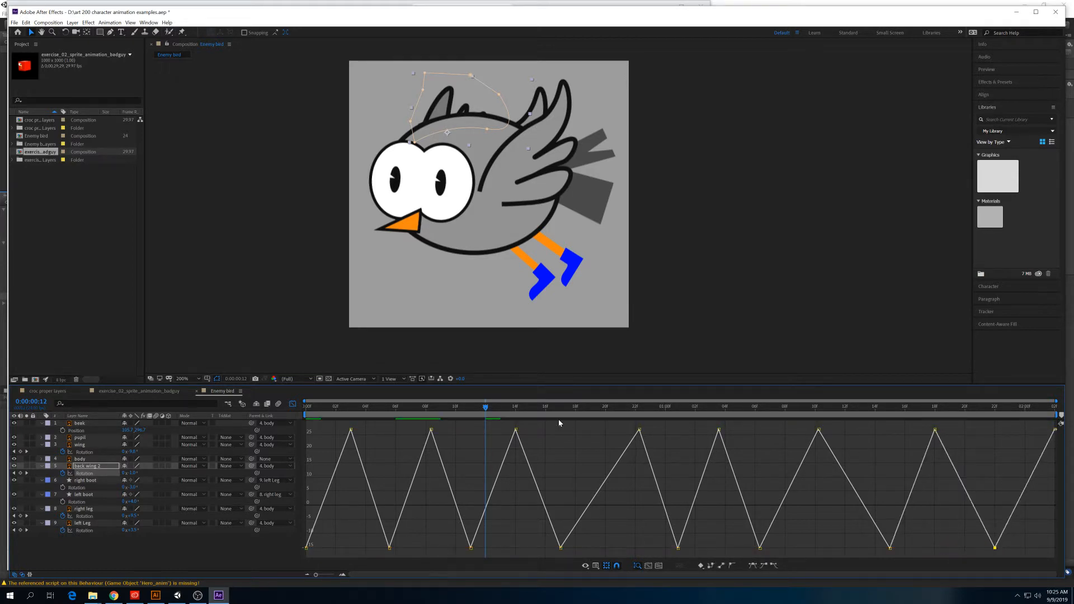
Preview and scrub the loop to compare back wing 2's flapping with the front wing's Rotation curve.
key(space)
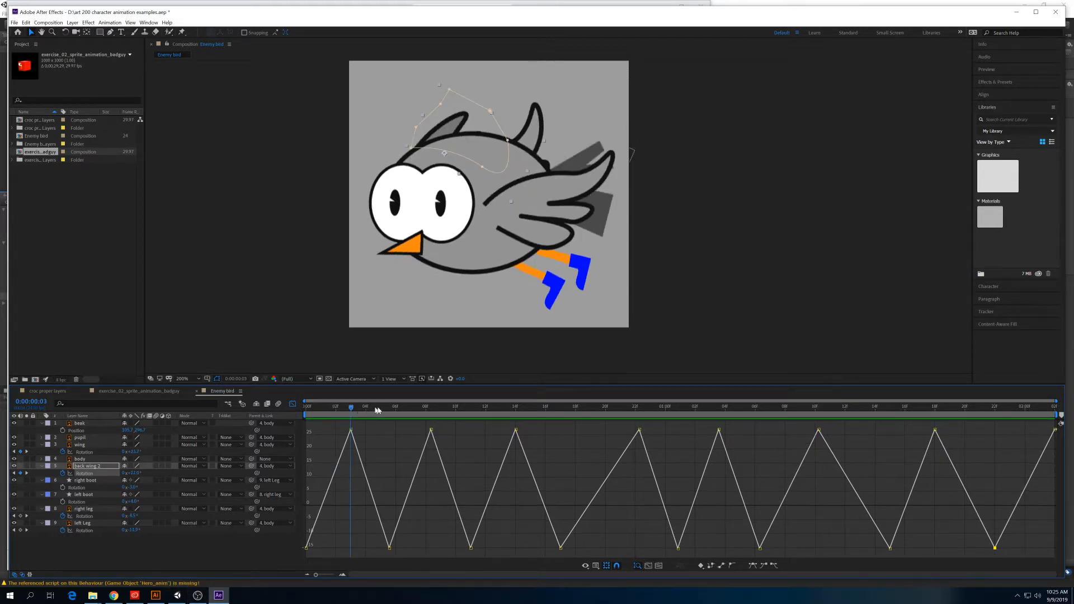
drag(687, 419, 257, 404)
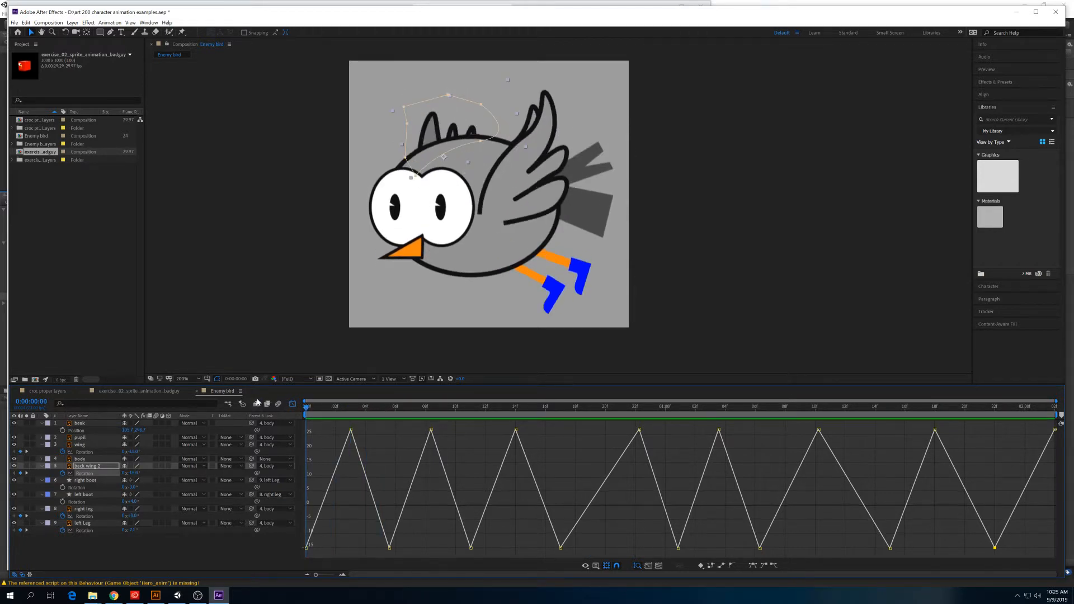
drag(403, 410, 316, 413)
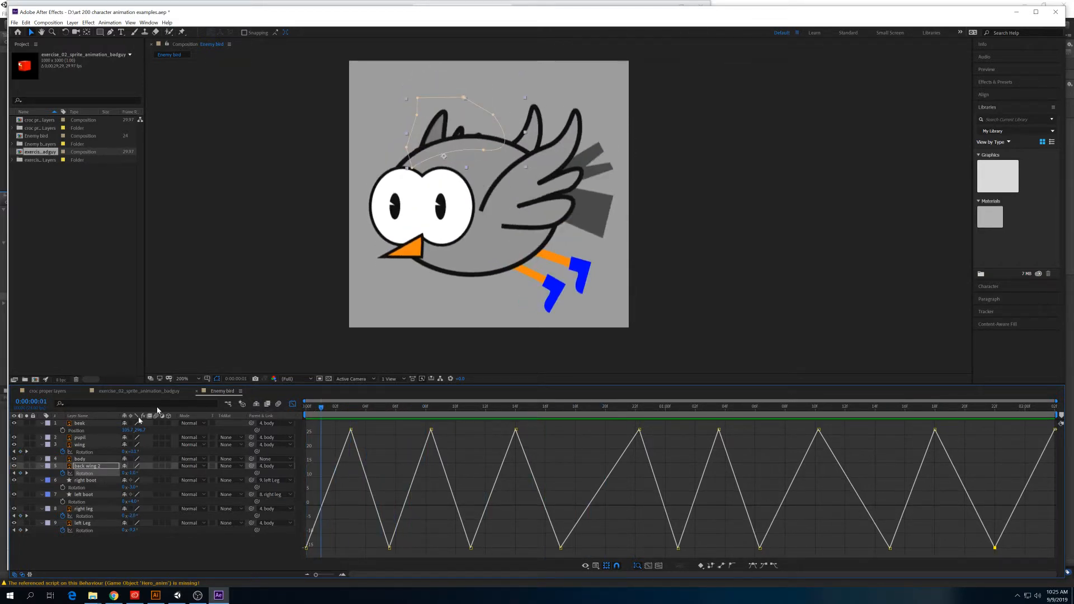
click(87, 452)
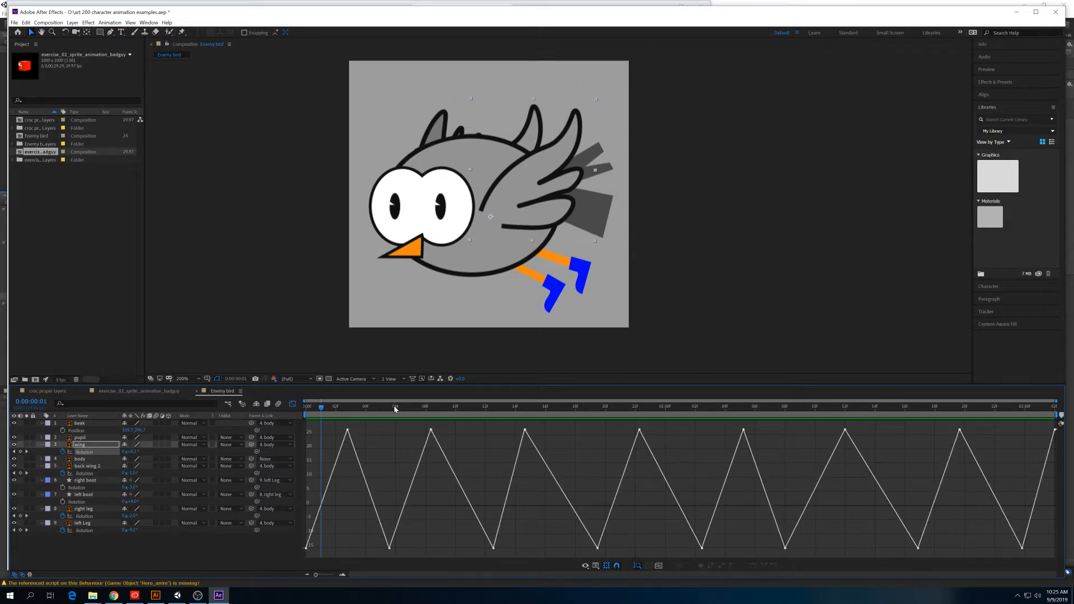
drag(394, 410, 674, 459)
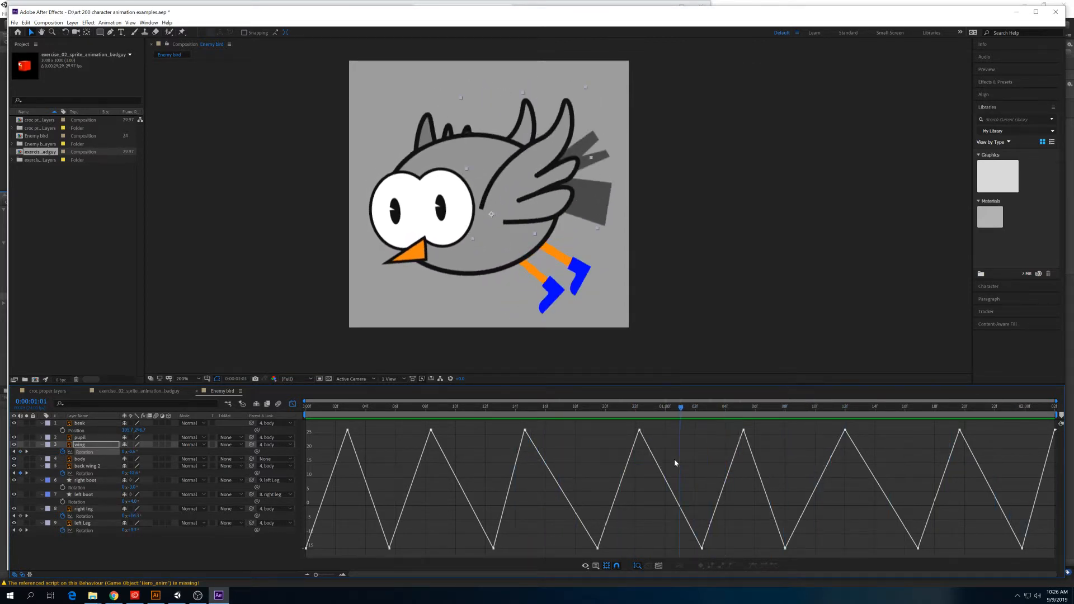
key(space)
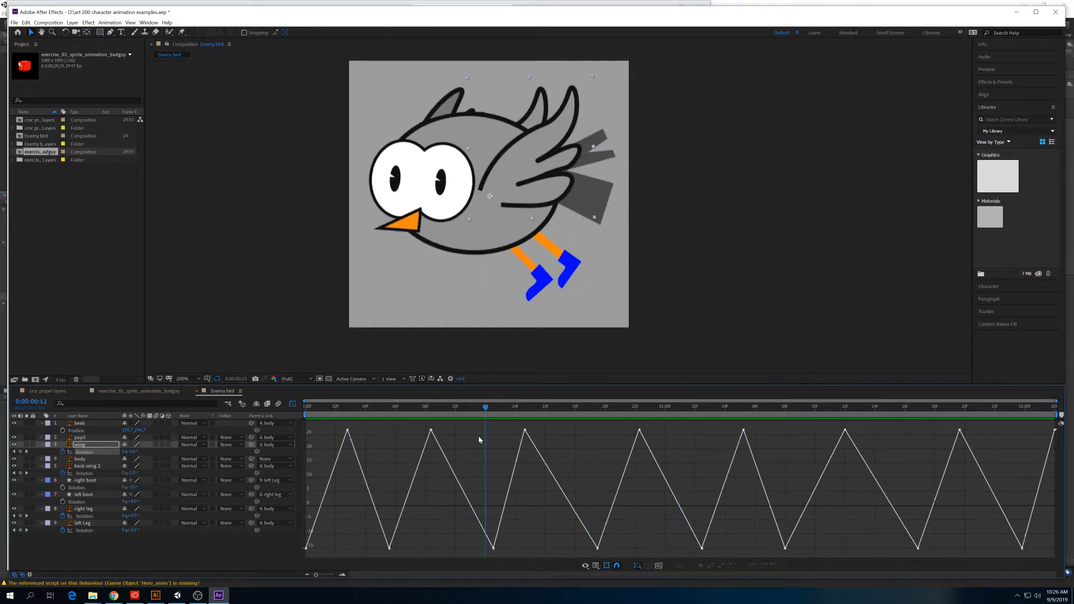
key(space)
click(92, 446)
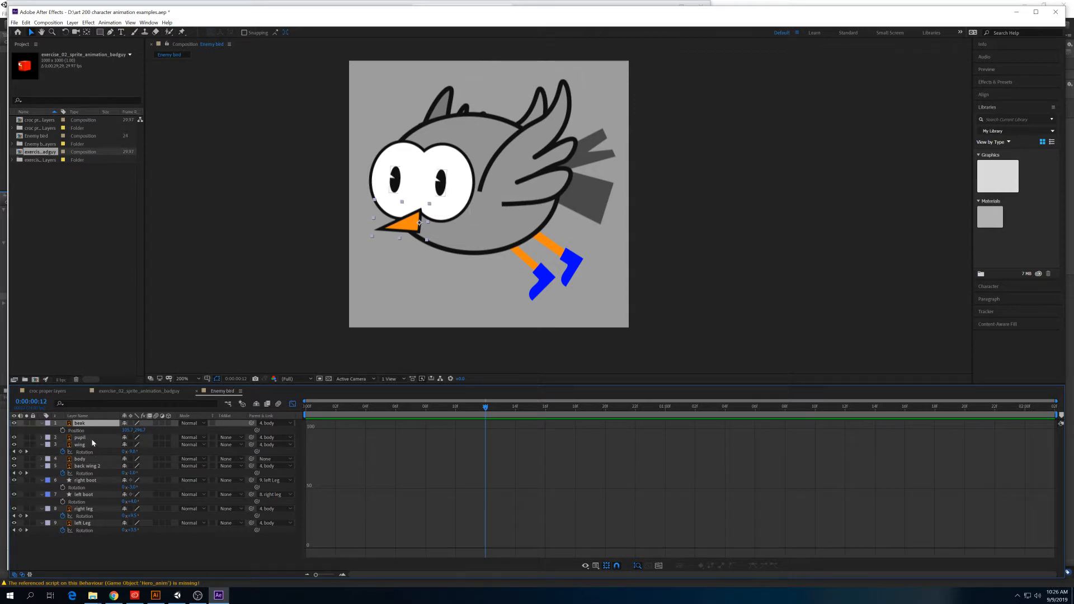
click(92, 438)
click(94, 503)
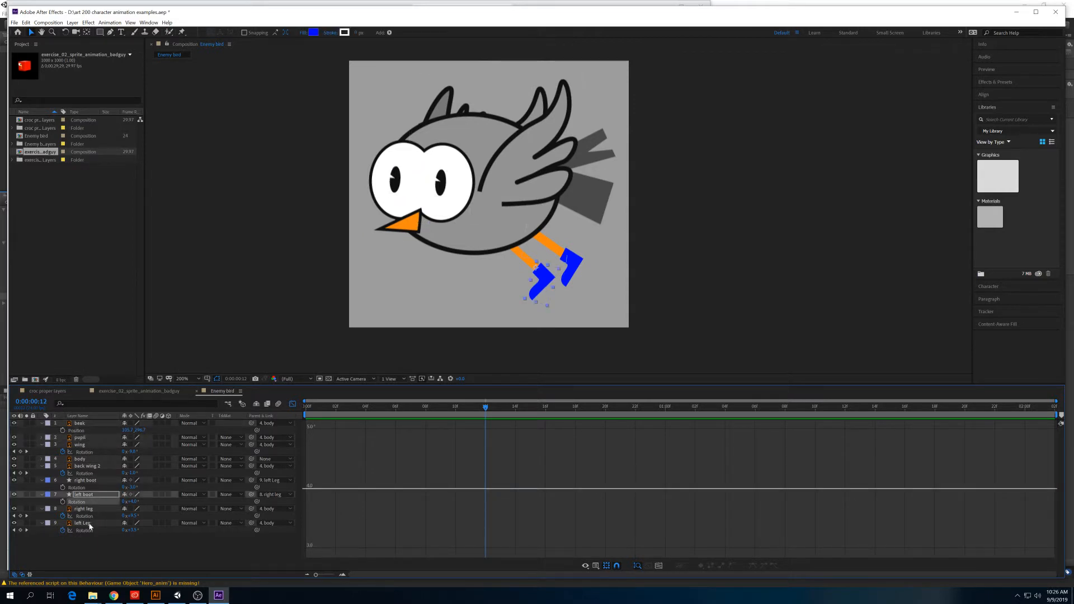
click(86, 445)
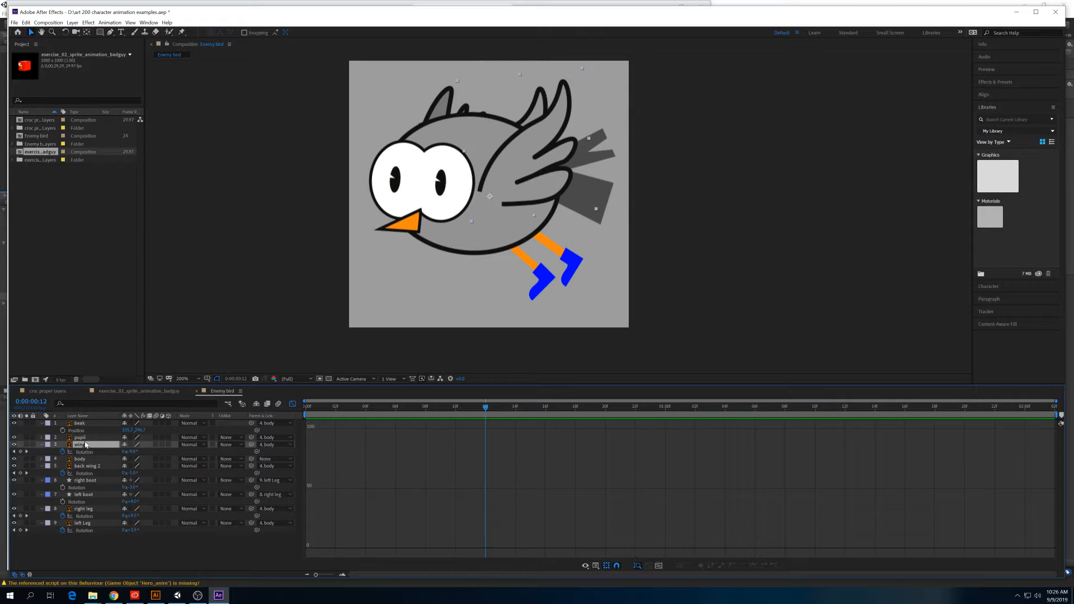
Nudge the pupil layer slightly within the eyes at 0:00:00:00 and set its first Position keyframe there.
click(84, 438)
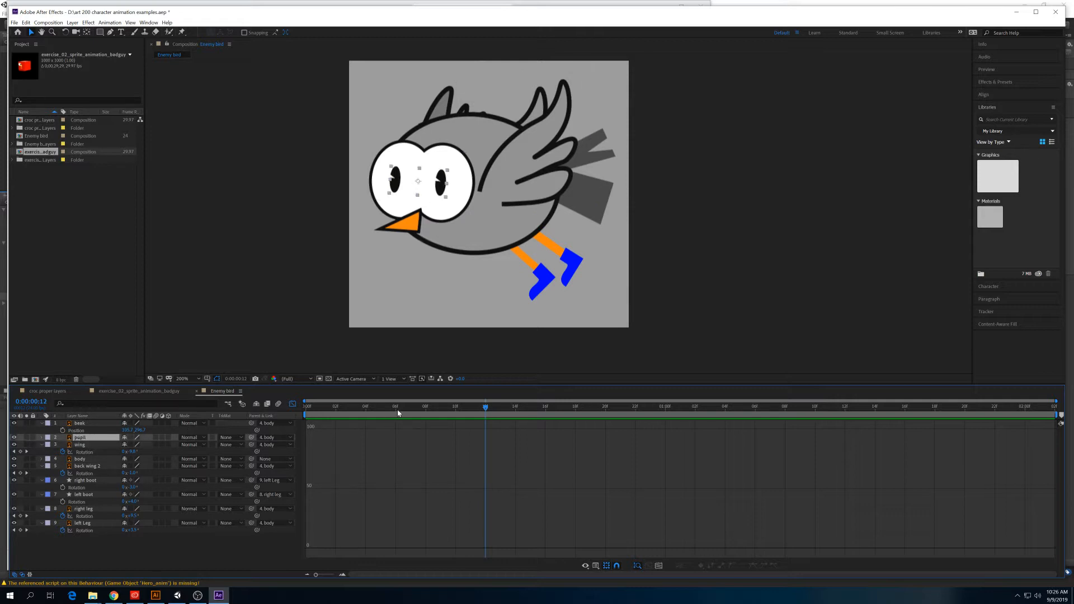
drag(397, 409, 287, 407)
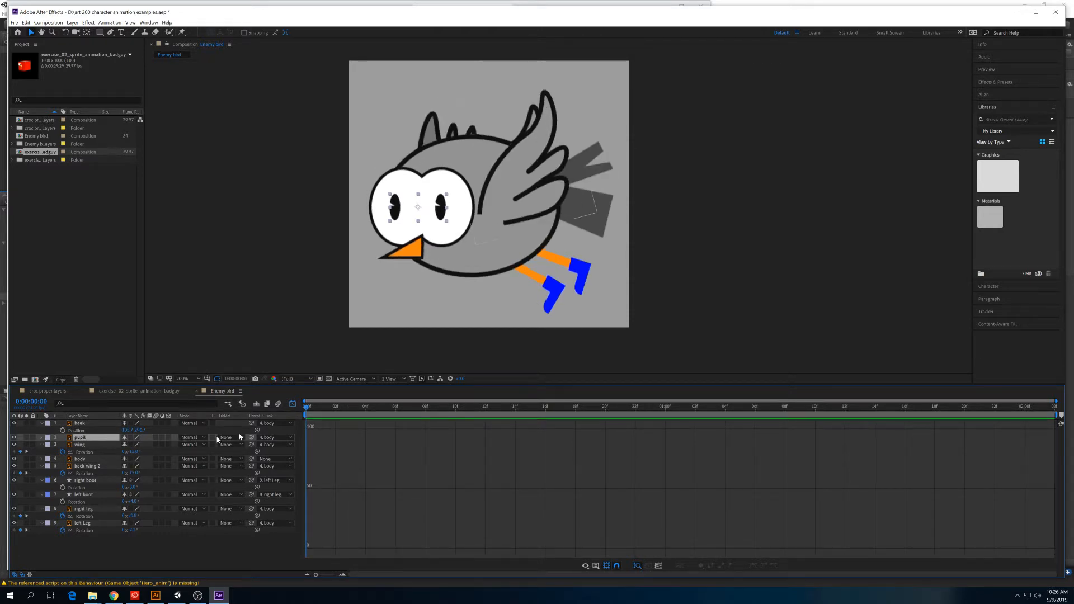
key(p)
click(435, 210)
drag(434, 210, 439, 207)
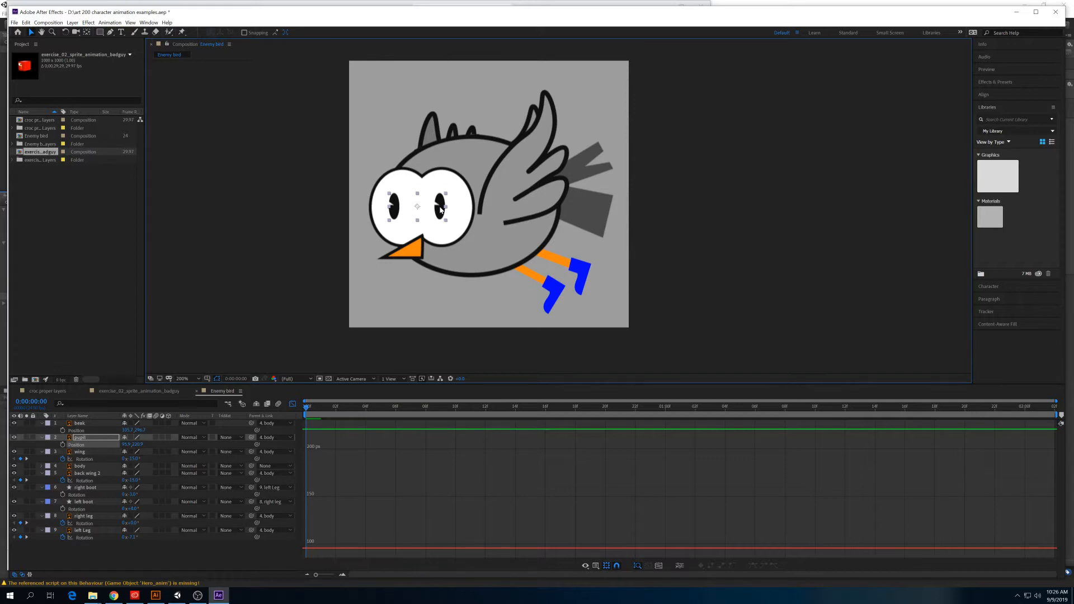
drag(320, 408, 215, 411)
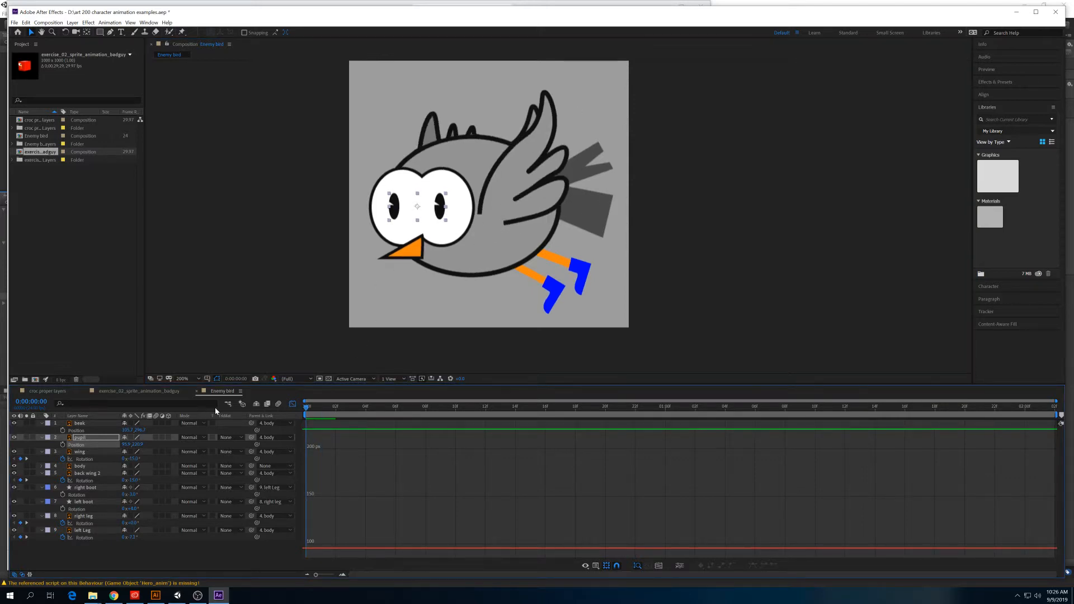
click(62, 445)
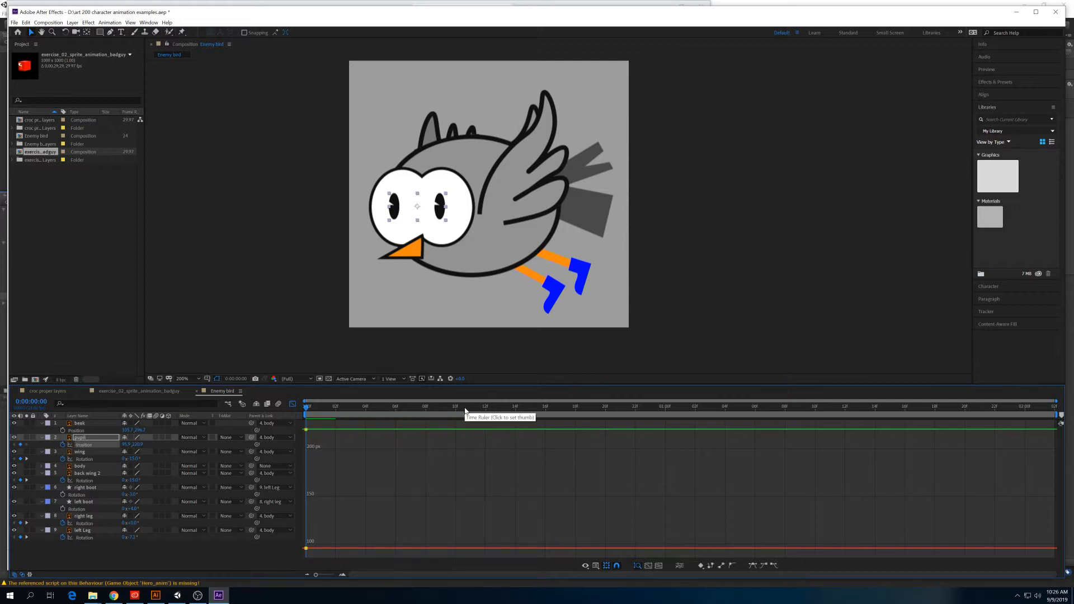
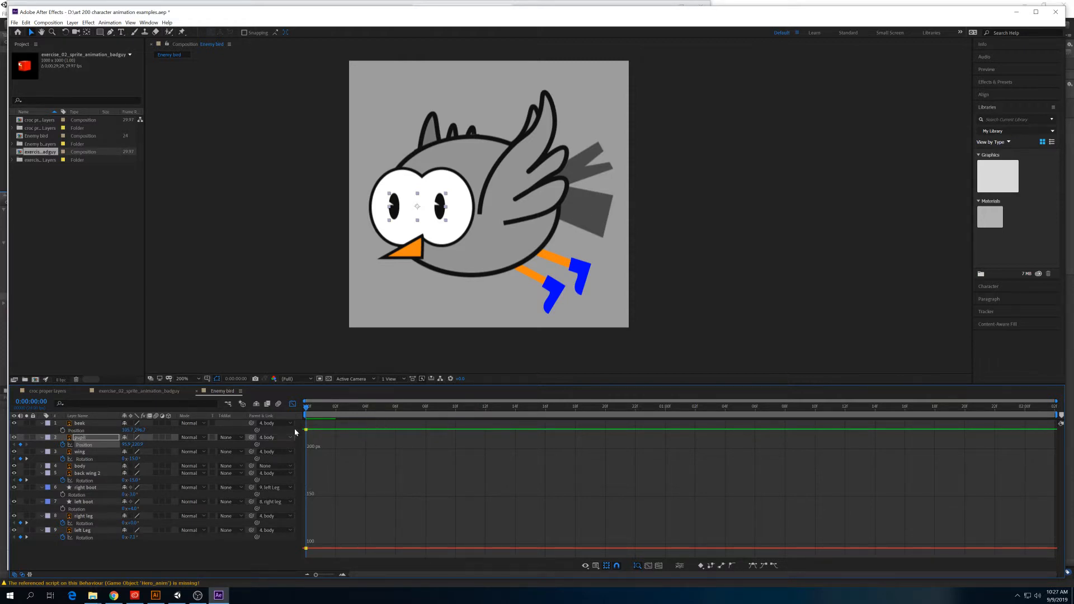
Add a pupil Position keyframe at 0:00:01:00 with the pupils shifted horizontally to the front edge of the eyes, and preview.
key(space)
drag(600, 409, 664, 408)
drag(138, 444, 116, 444)
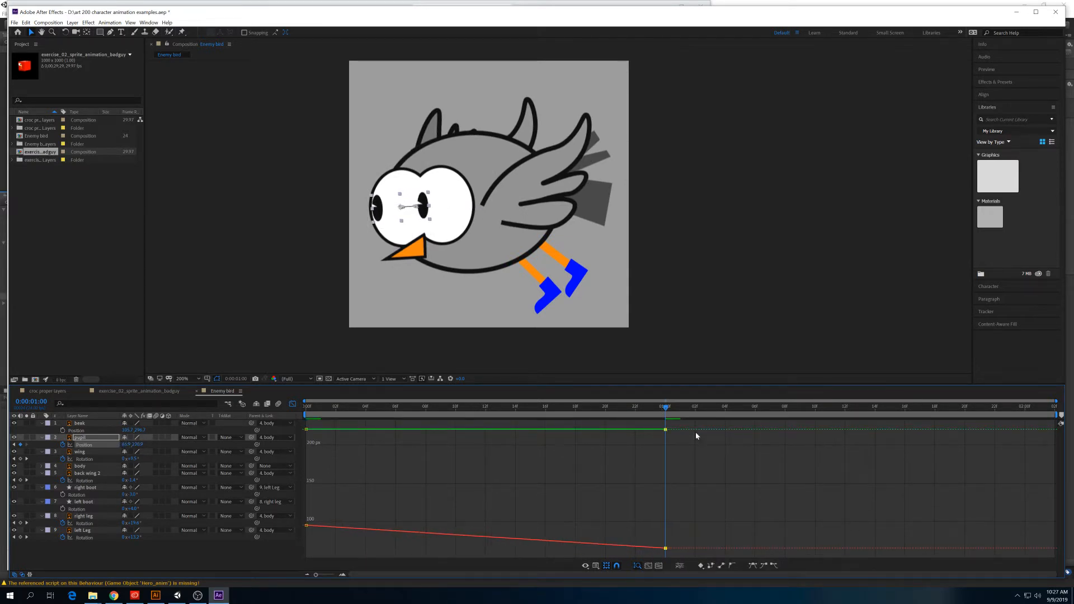
key(space)
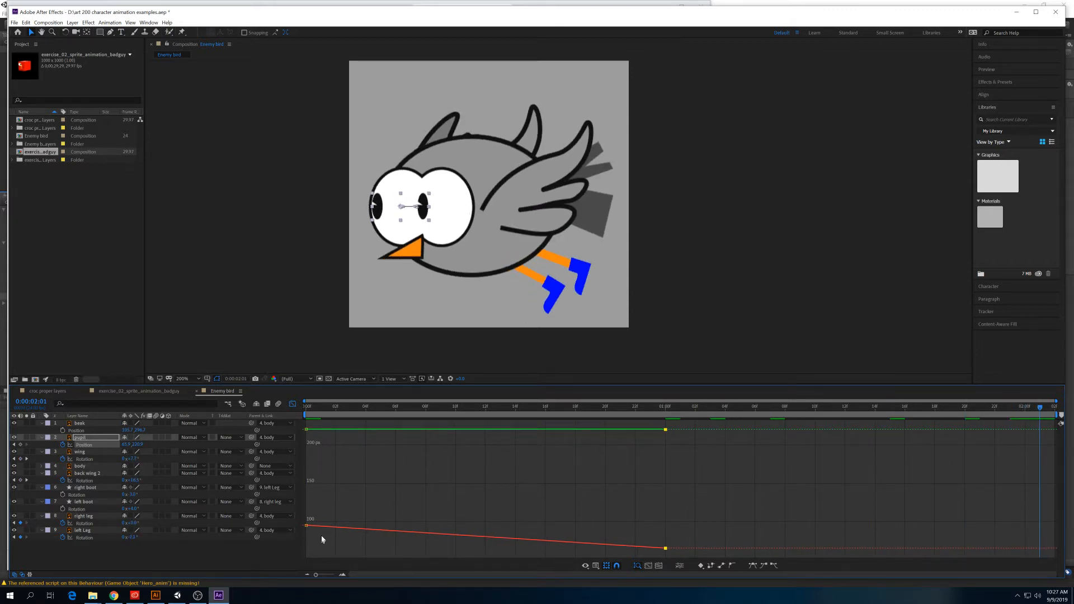
Copy the pupil layer's first Position keyframe to 0:00:02:01 and preview the looping eye movement from the start.
drag(322, 536, 277, 418)
key(ctrl+c)
key(ctrl+v)
key(Home)
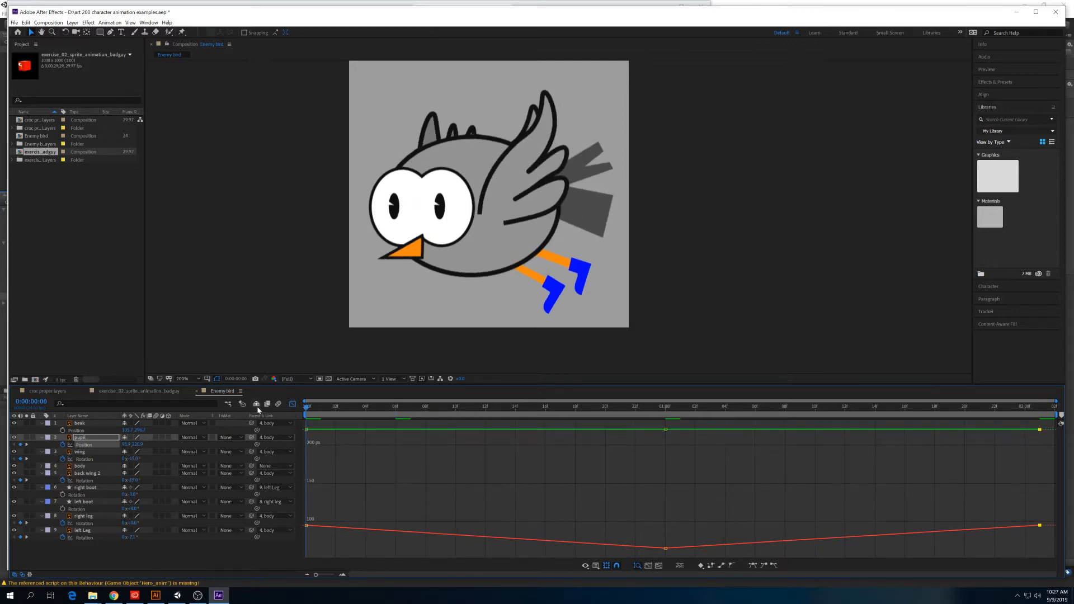
key(space)
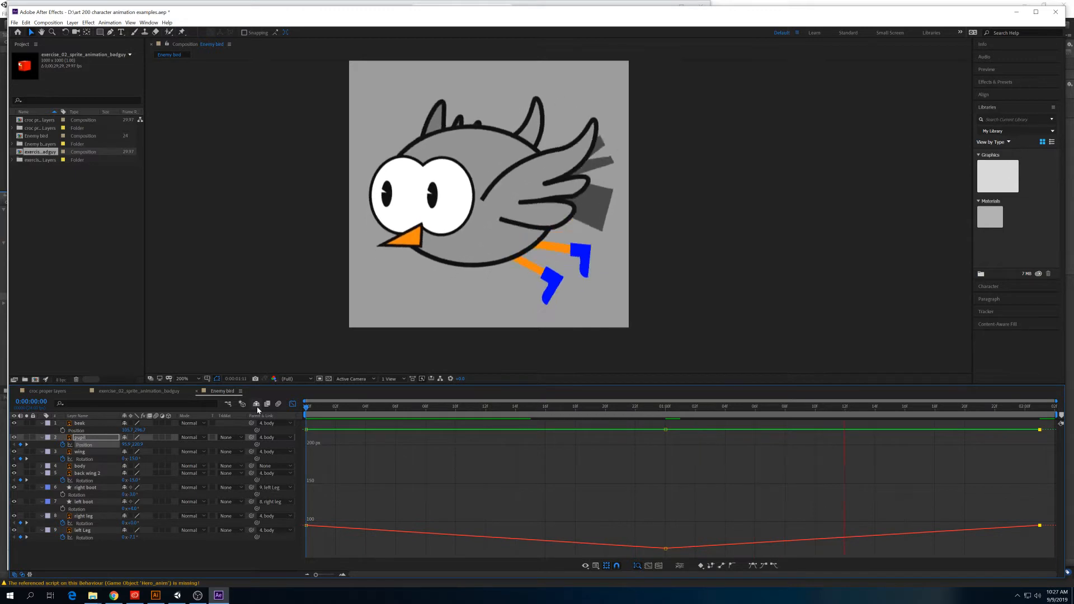
key(space)
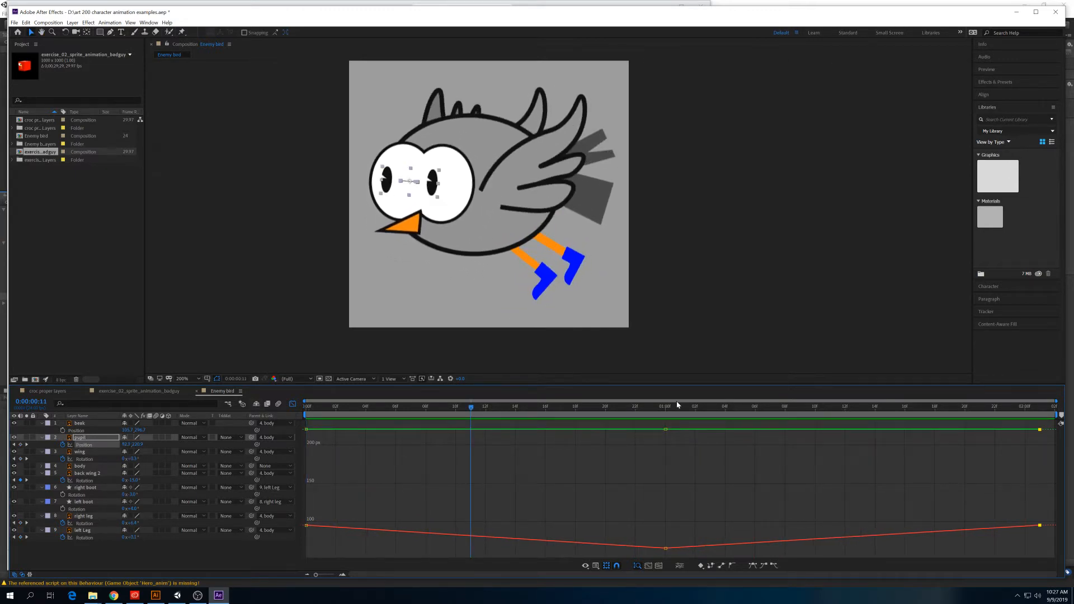
mouse_move(680, 410)
mouse_down()
mouse_move(380, 411)
mouse_move(696, 415)
mouse_move(669, 418)
mouse_up()
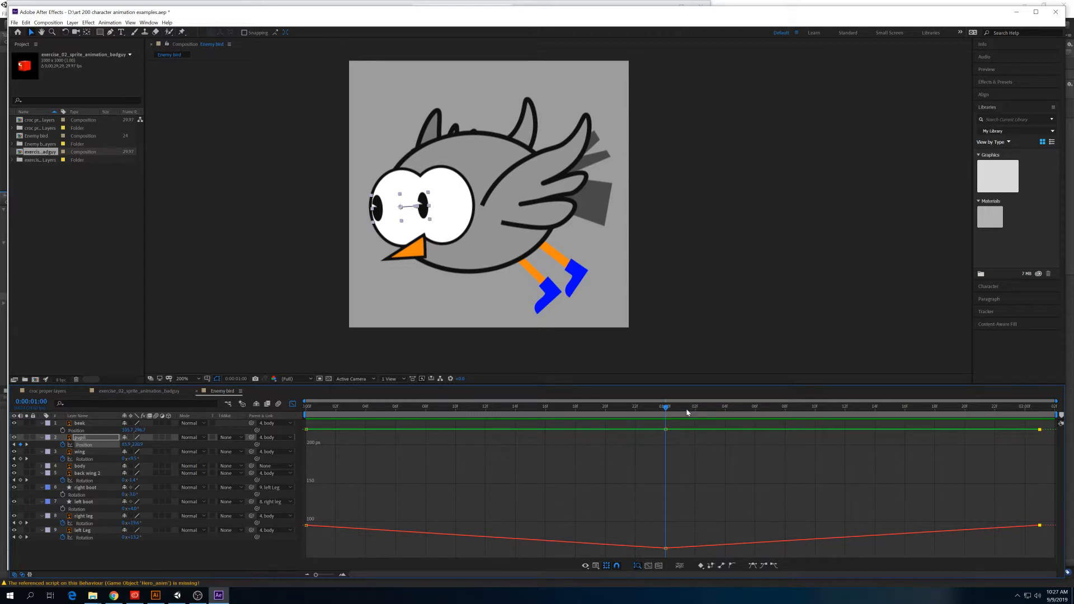
key(space)
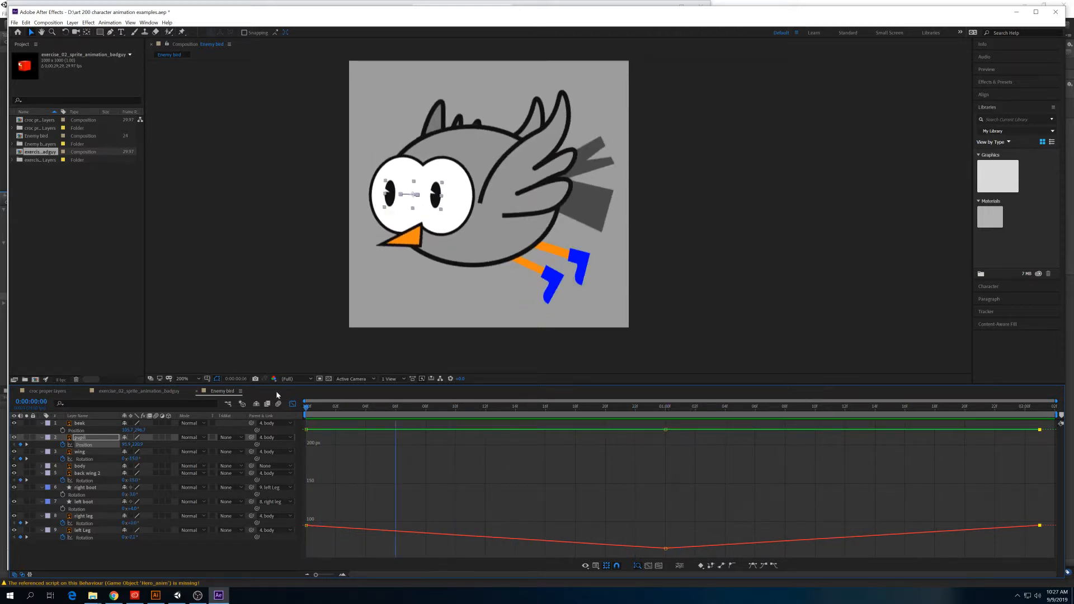
key(space)
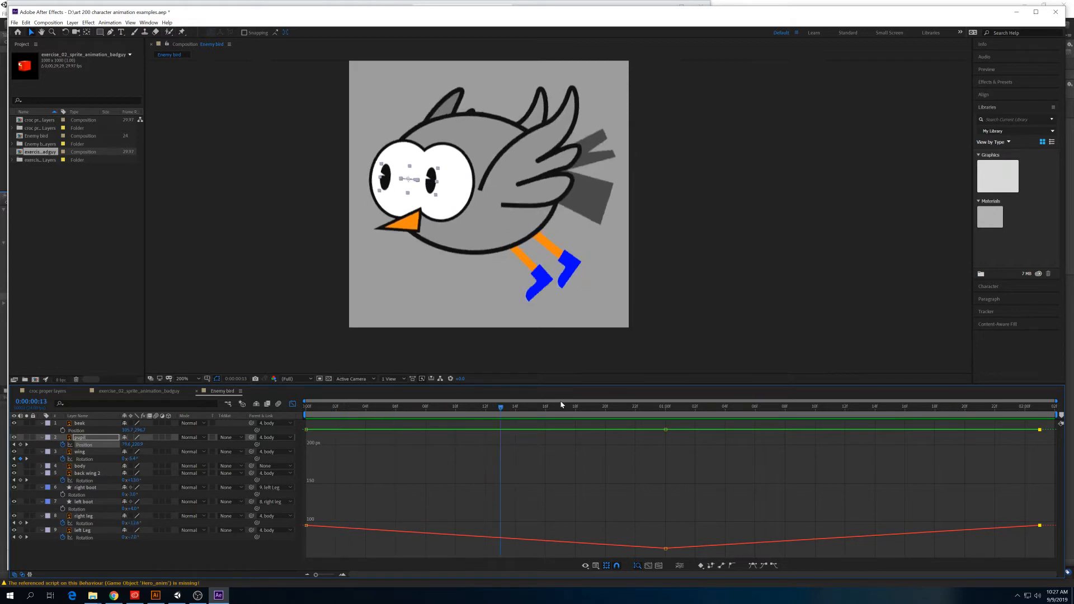
Move the pupil layer's middle Position keyframe to 0:00:00:03 in the layer bar view and preview the quicker eye shift.
key(space)
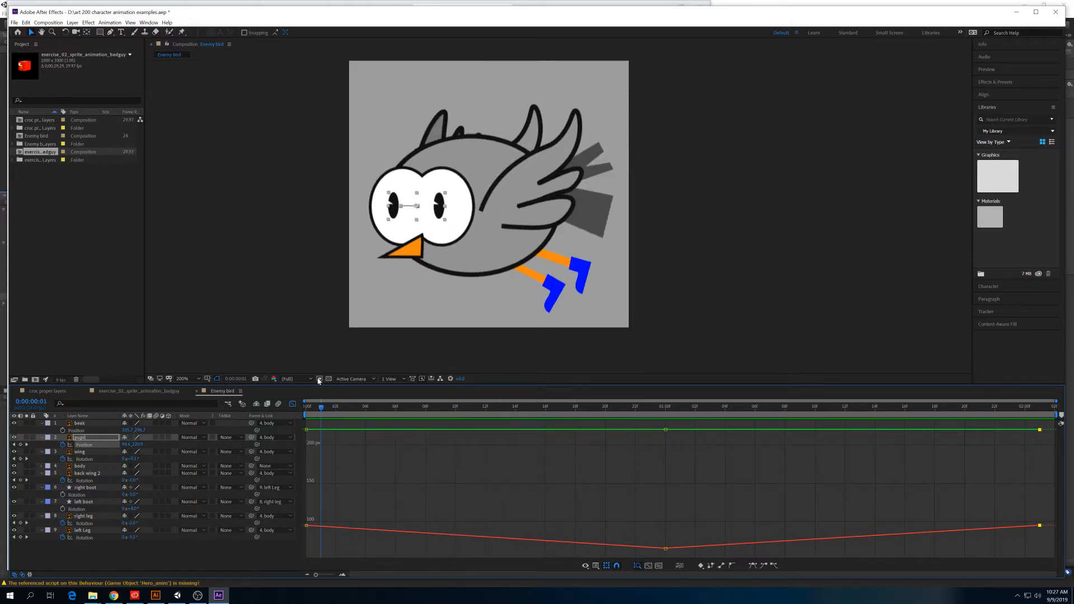
drag(318, 378, 431, 366)
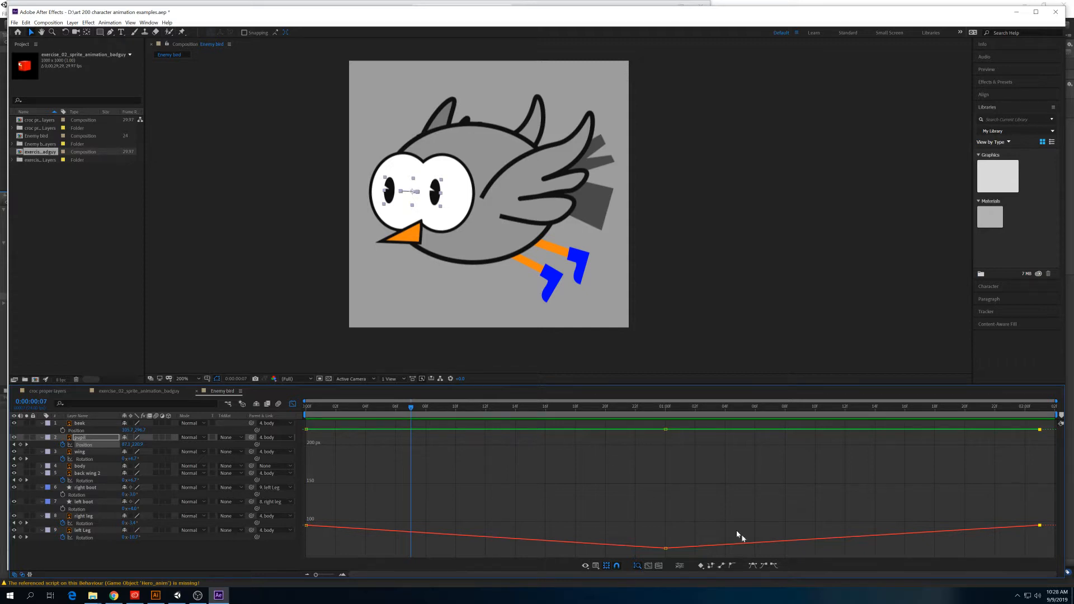
drag(656, 427, 688, 558)
click(293, 404)
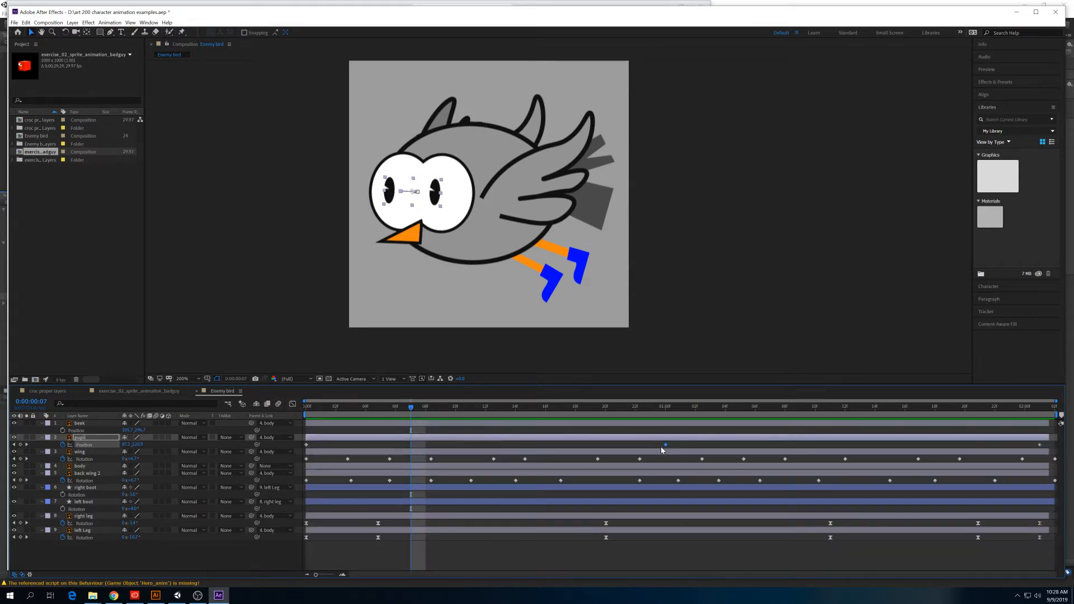
drag(664, 445, 357, 442)
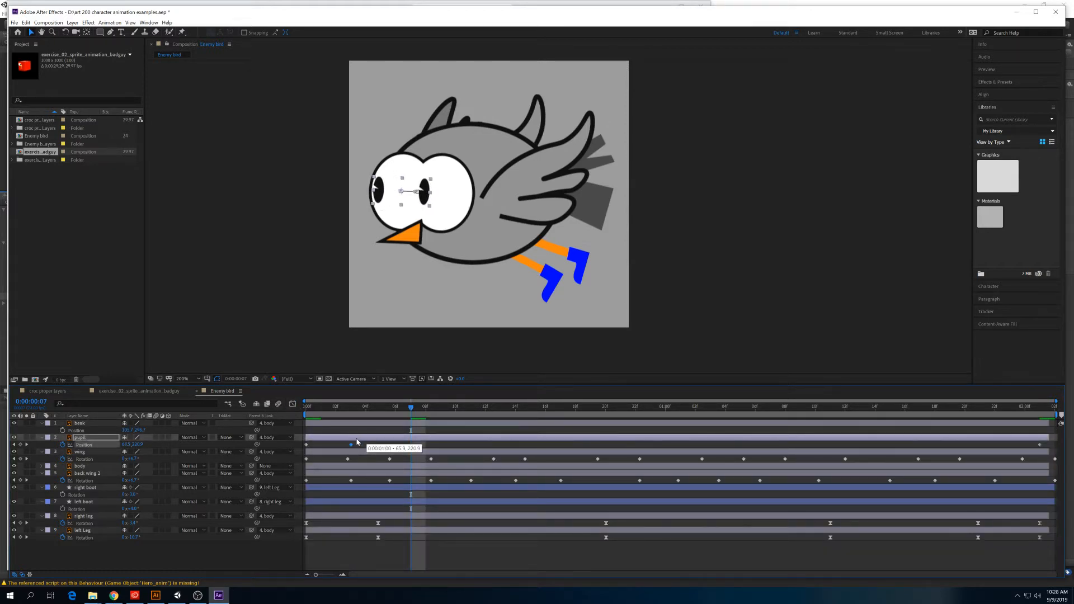
drag(325, 405, 401, 407)
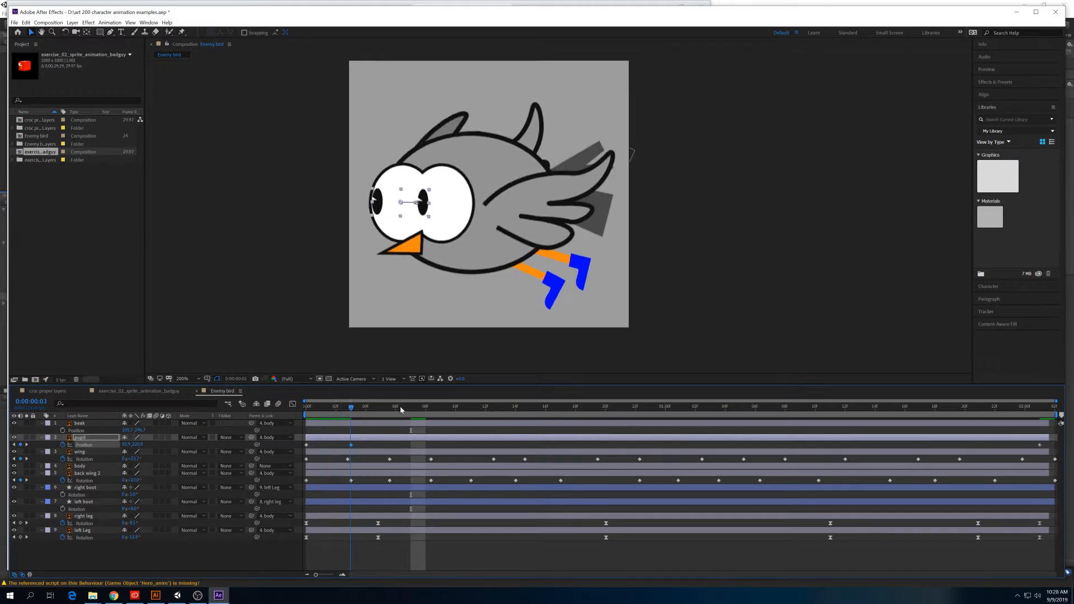
key(space)
Copy the pupil's forward-looking Position keyframe from 0:00:00:03 to 0:00:00:22 and preview the held gaze.
drag(353, 407, 636, 418)
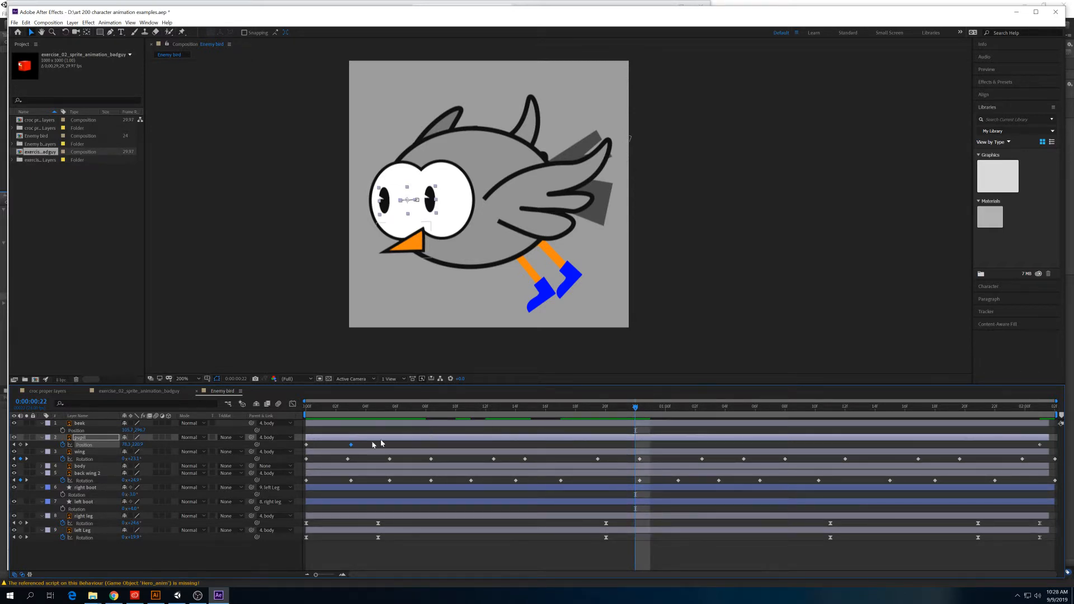
mouse_move(351, 447)
click(351, 446)
drag(347, 412, 635, 409)
mouse_move(353, 446)
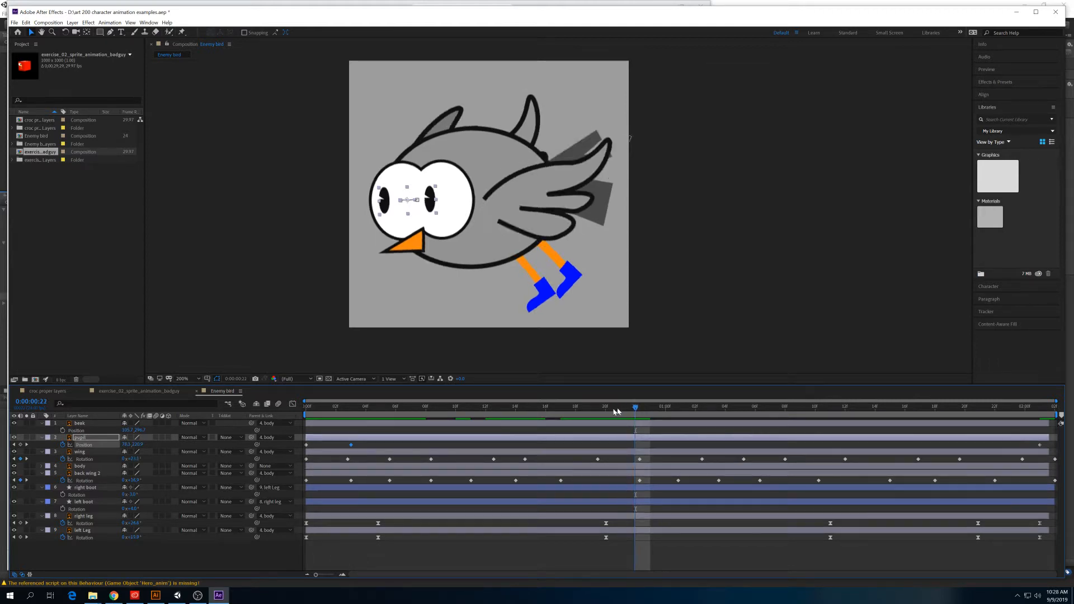
drag(606, 408, 636, 408)
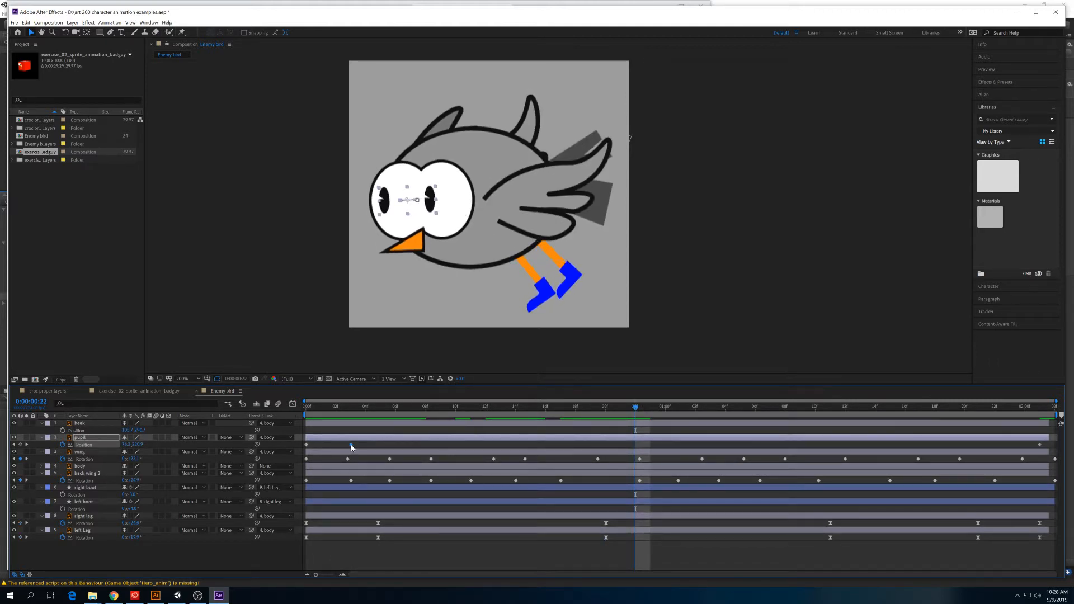
key(ctrl+c)
key(ctrl+v)
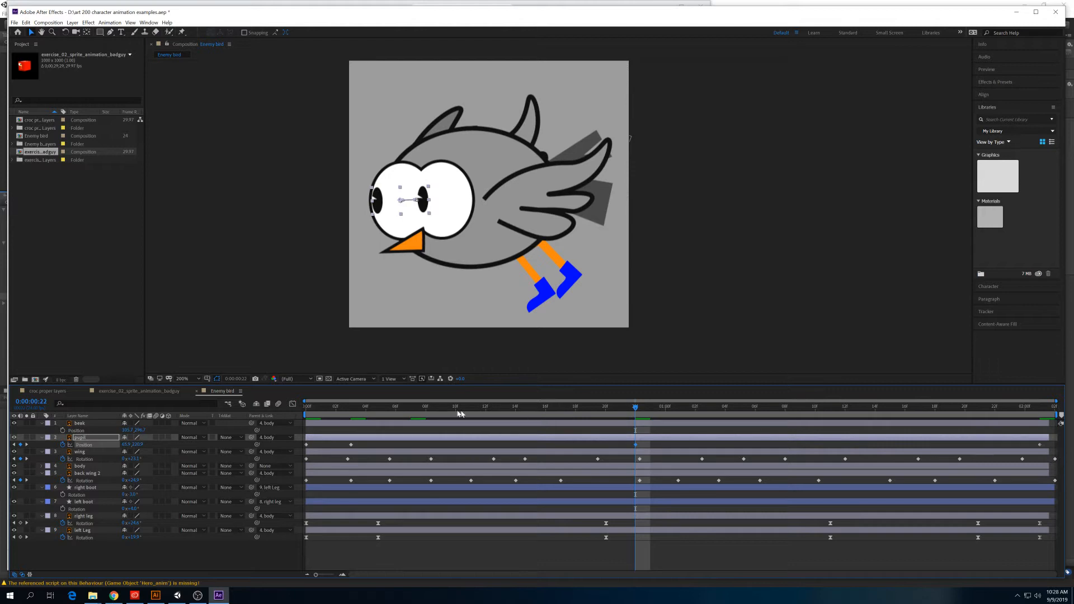
key(space)
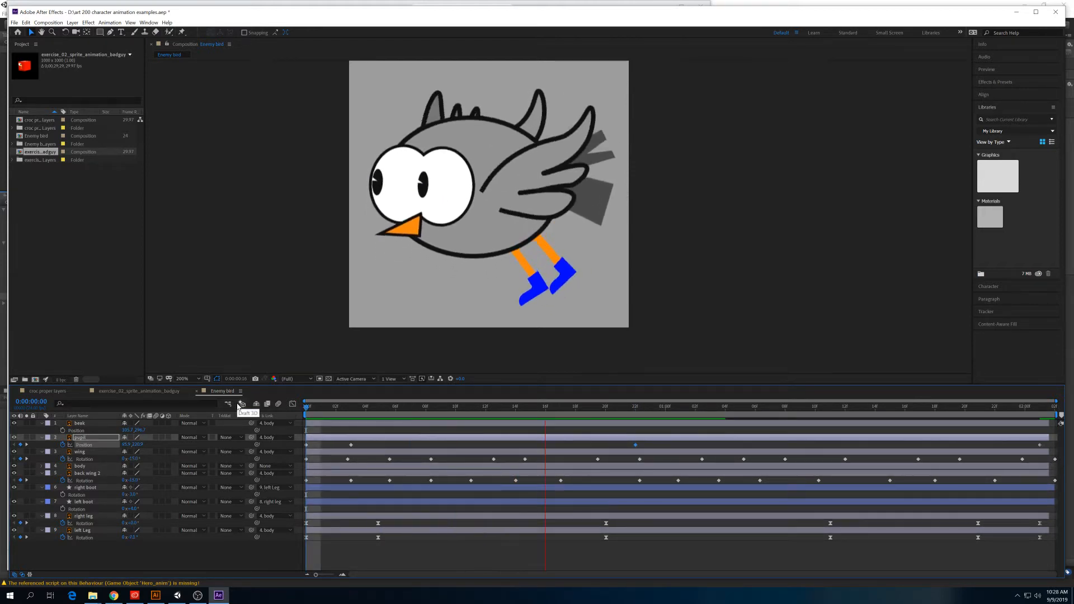
key(space)
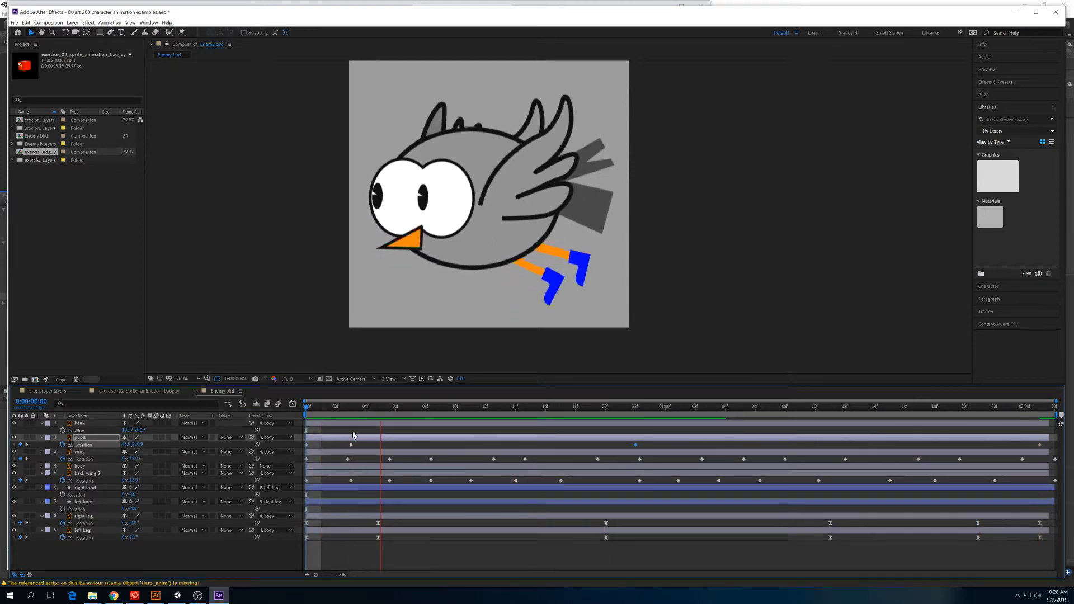
Move the pupil's first forward-looking Position keyframe to 0:00:00:02 and preview the loop from the start.
click(323, 408)
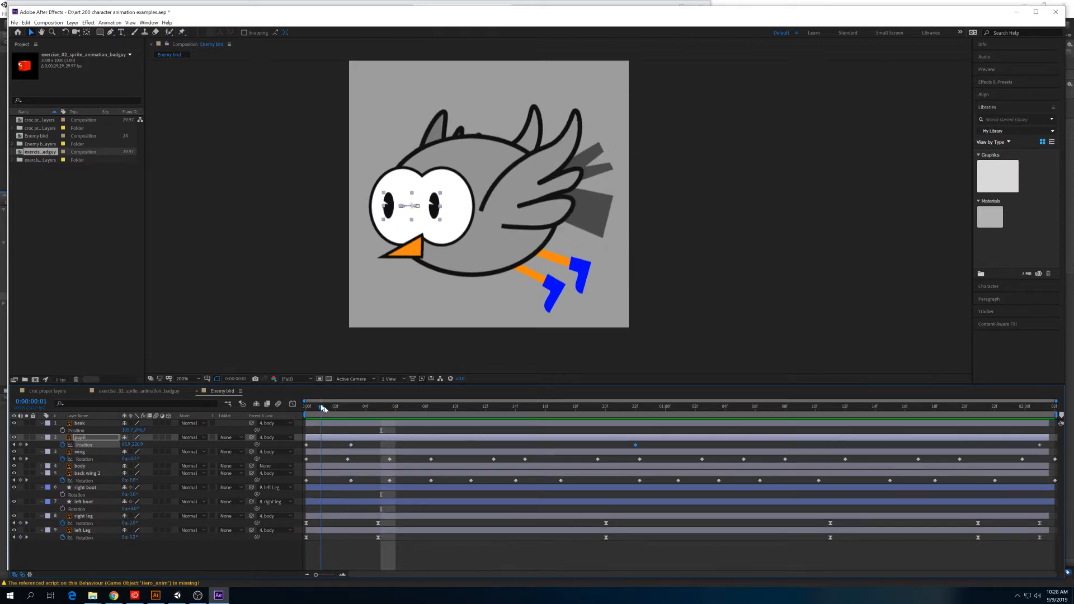
click(350, 444)
drag(347, 446, 336, 445)
drag(311, 407, 294, 408)
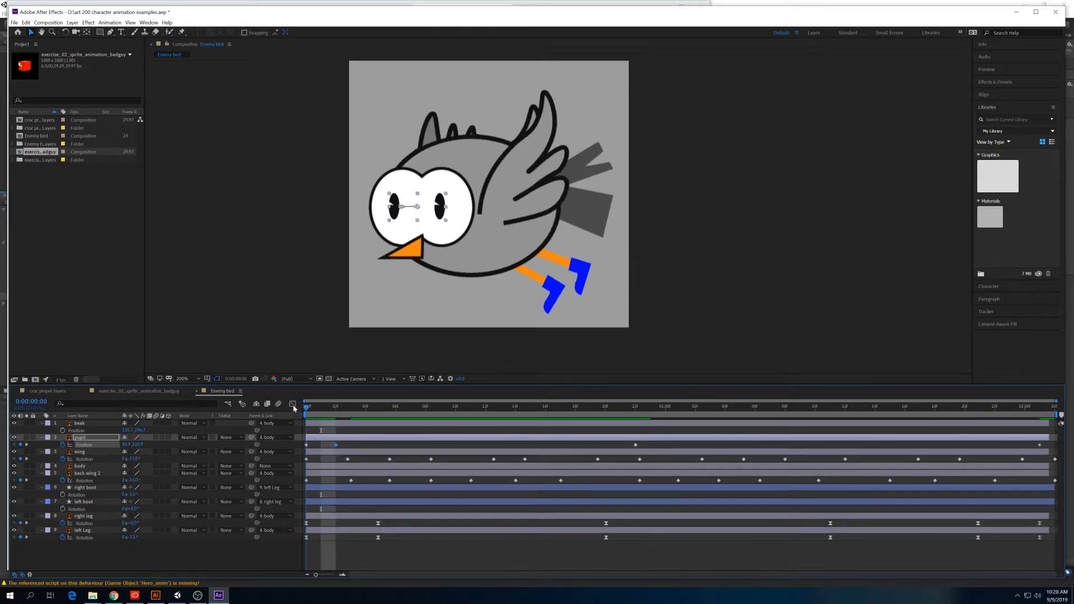
key(space)
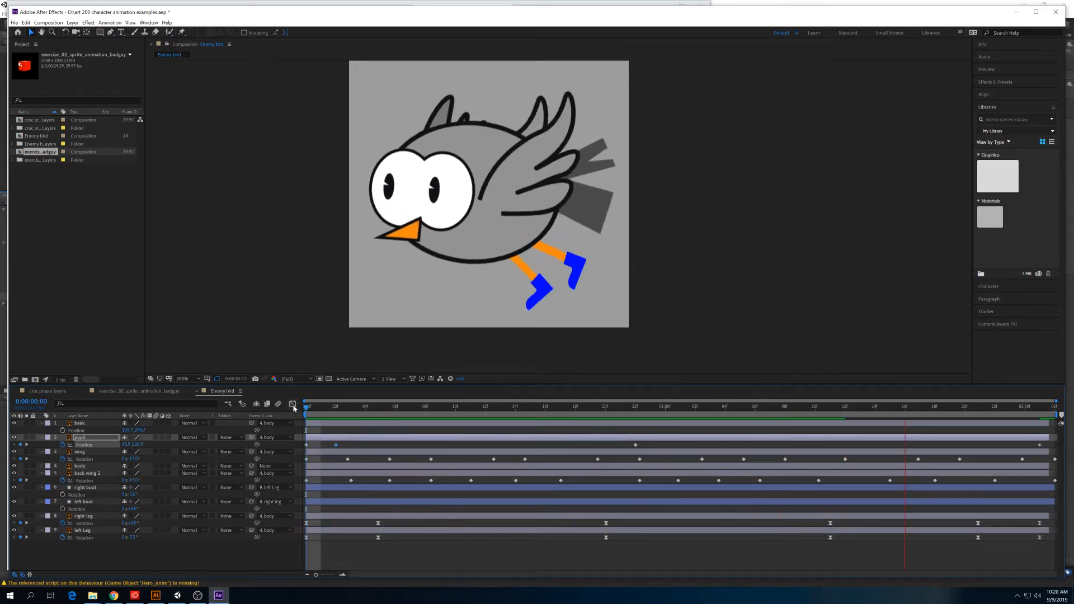
key(space)
Shorten the forward gaze by moving its closing pupil Position keyframe to 0:00:00:12 and preview the timing.
drag(588, 408, 545, 446)
drag(496, 408, 561, 408)
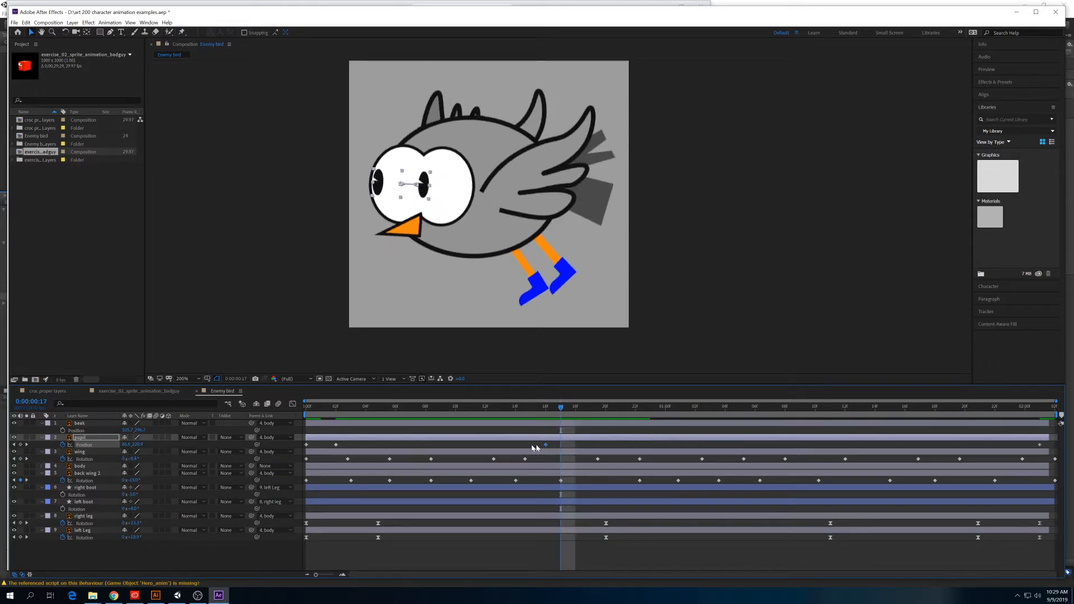
drag(545, 445, 485, 445)
key(space)
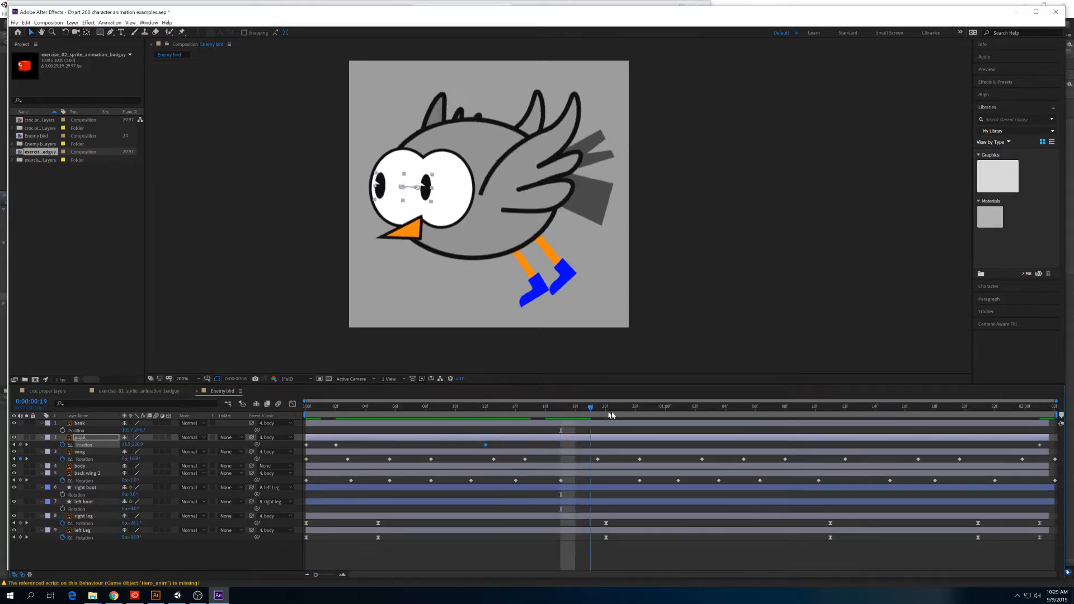
Add a pupil Position keyframe at 0:00:00:14 with the pupils moved down and slightly back from the front edge, and preview.
drag(477, 414, 512, 412)
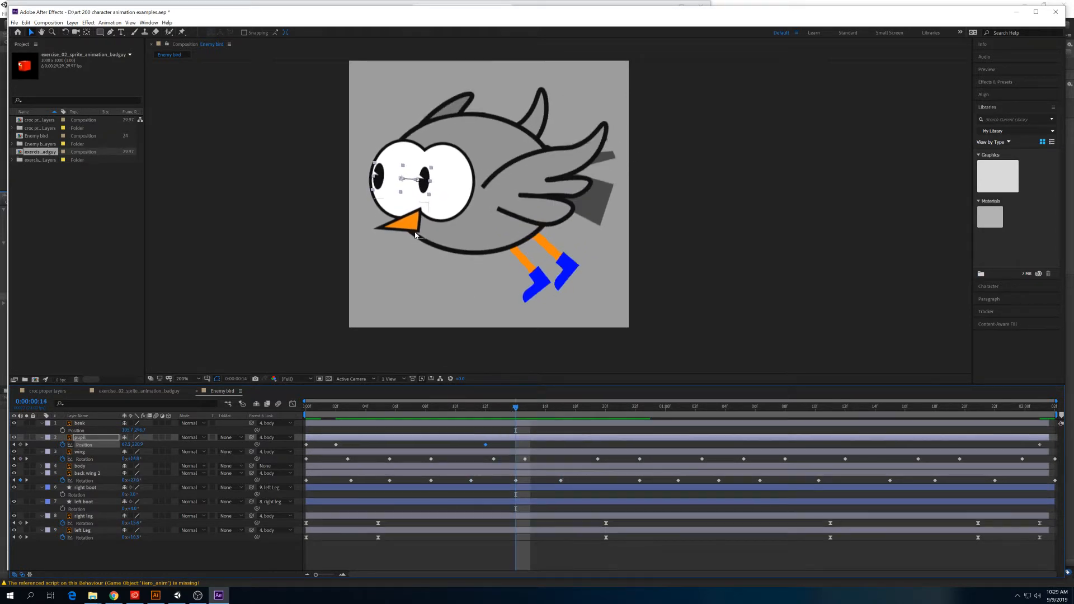
drag(425, 186, 427, 197)
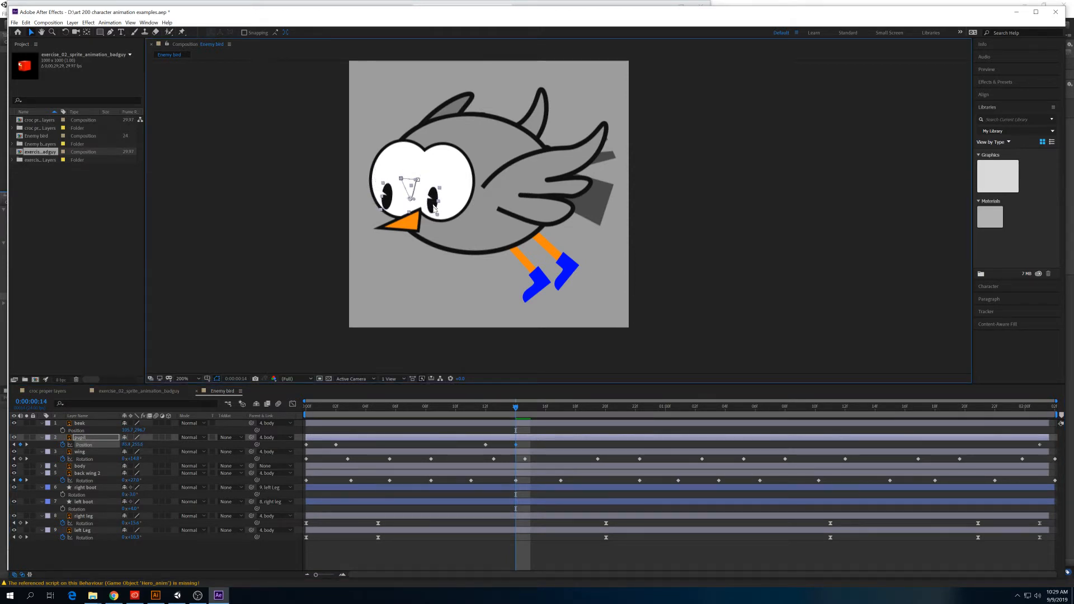
key(space)
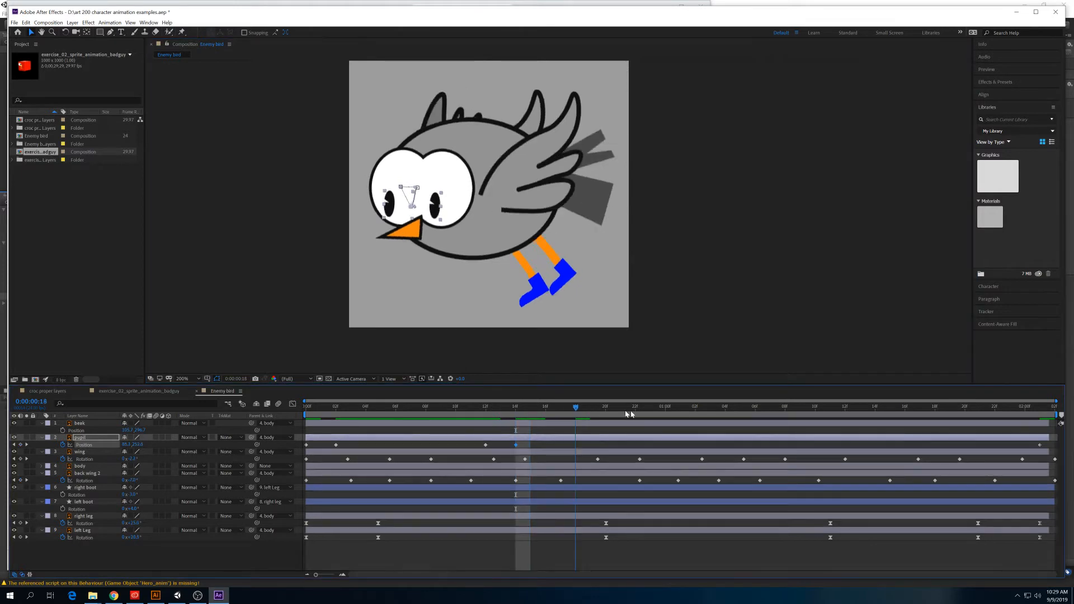
key(space)
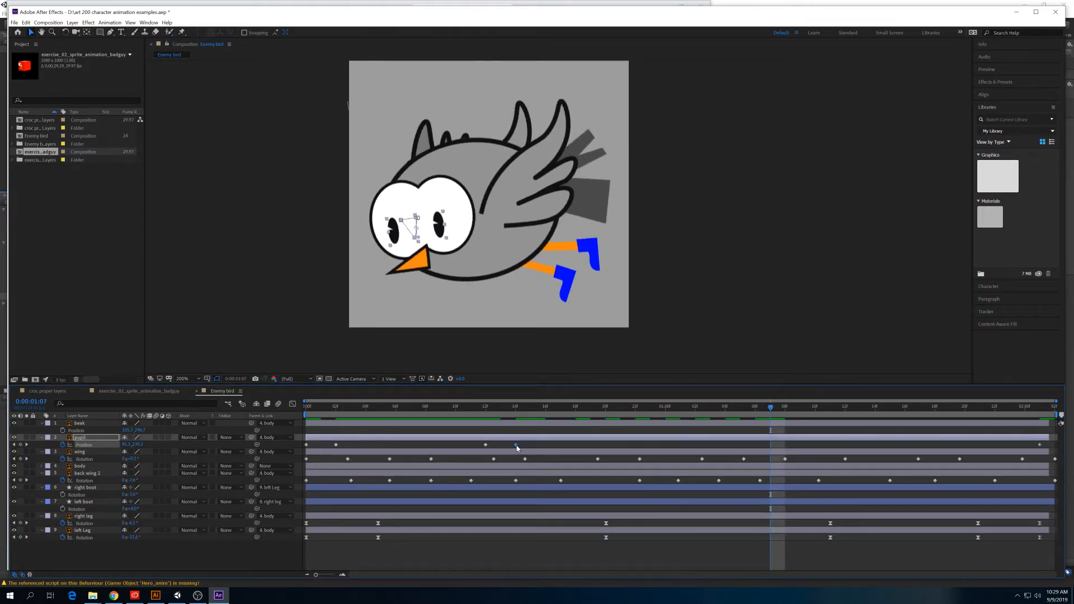
Copy the pupil's forward-looking Position keyframe to 0:00:01:07 and preview the loop from the start.
key(ctrl+c)
key(ctrl+v)
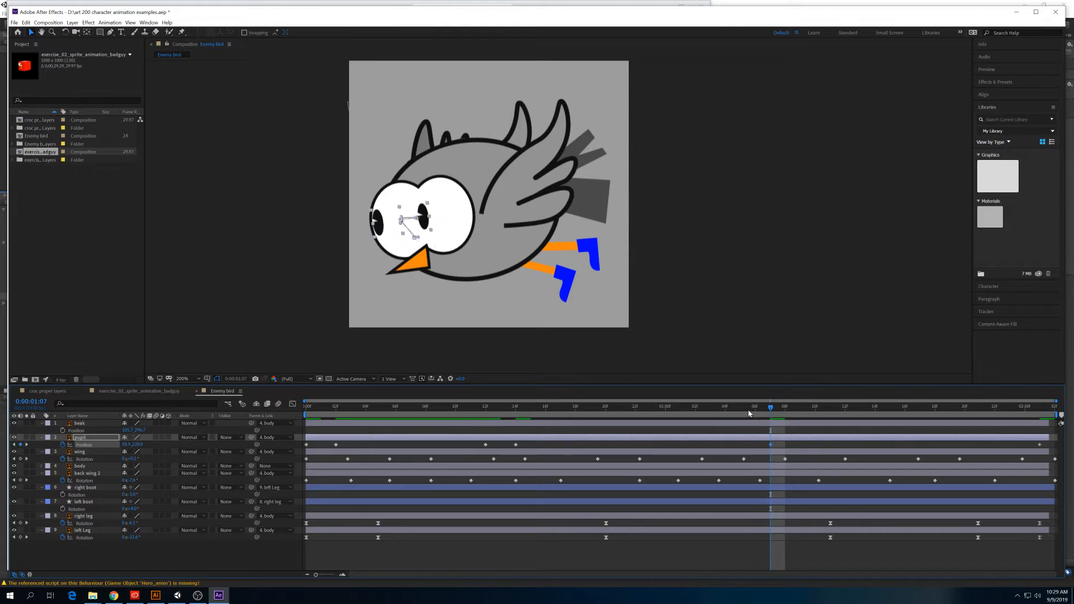
drag(750, 409, 279, 409)
key(space)
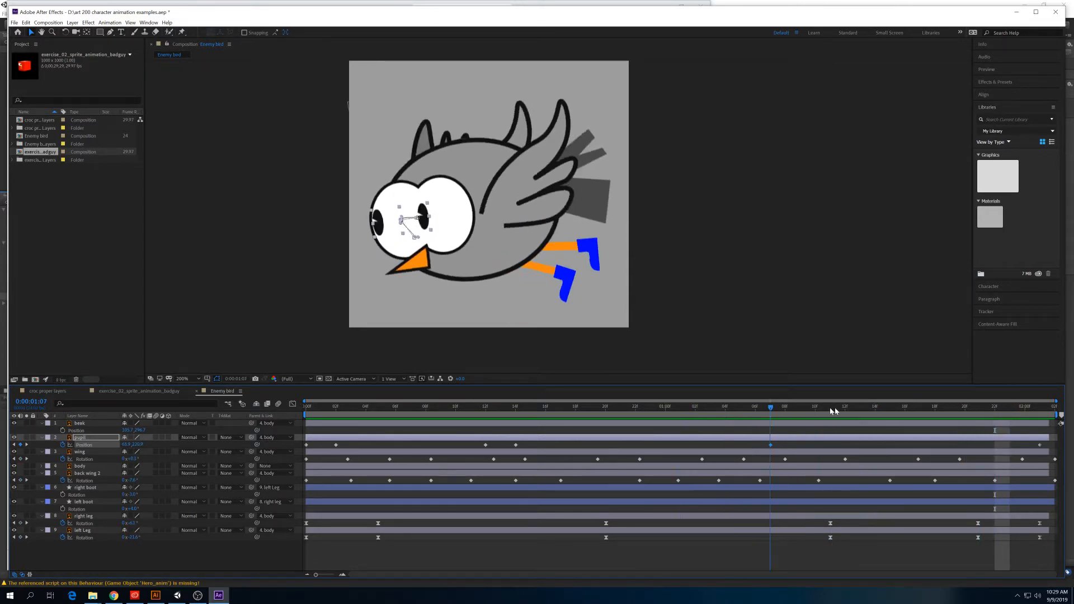
key(space)
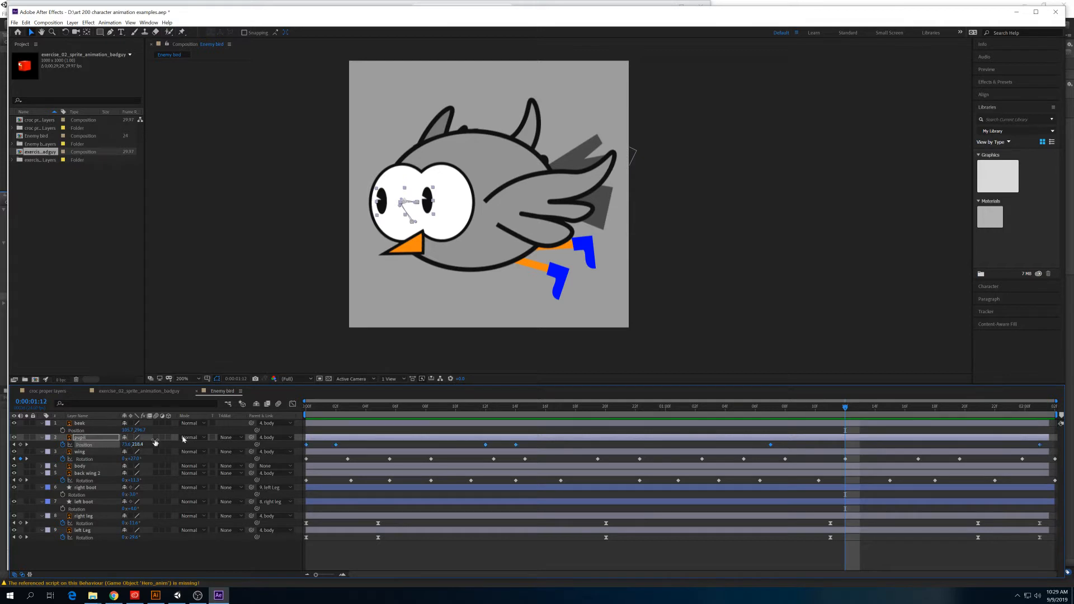
Show the pupil's Position curves in the Graph Editor and copy the lowered-gaze keyframe from 0:00:00:14 to 0:00:01:06.
click(293, 404)
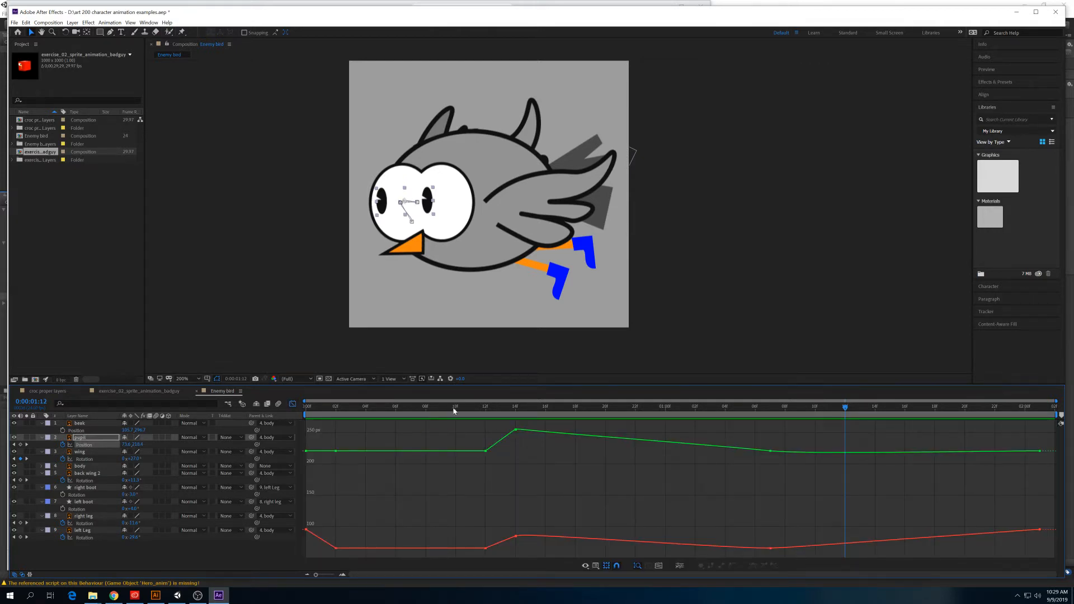
drag(454, 411, 404, 416)
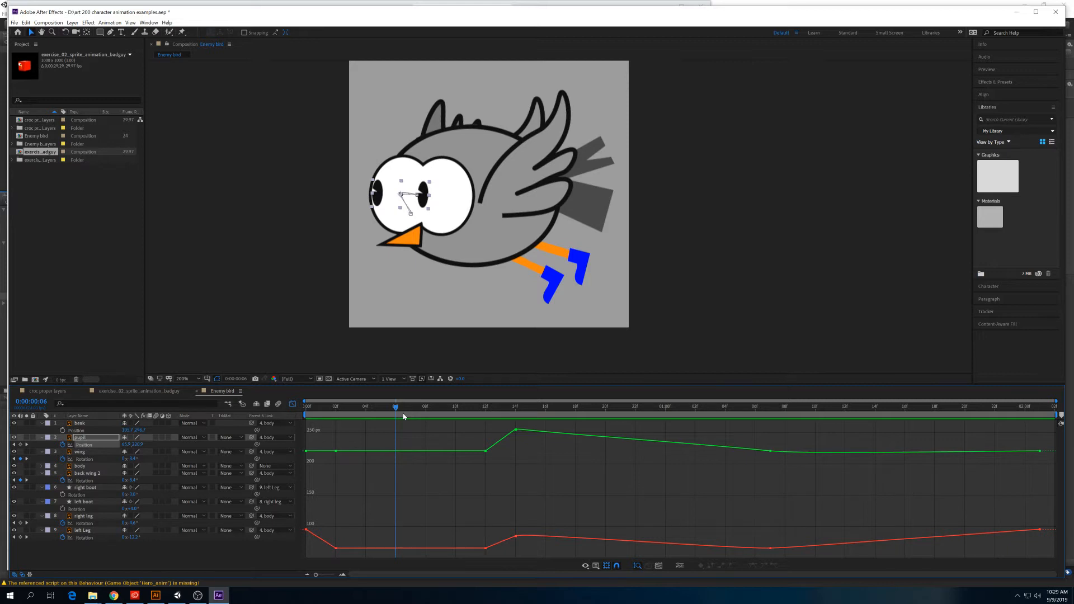
drag(497, 409, 560, 411)
drag(528, 549, 503, 429)
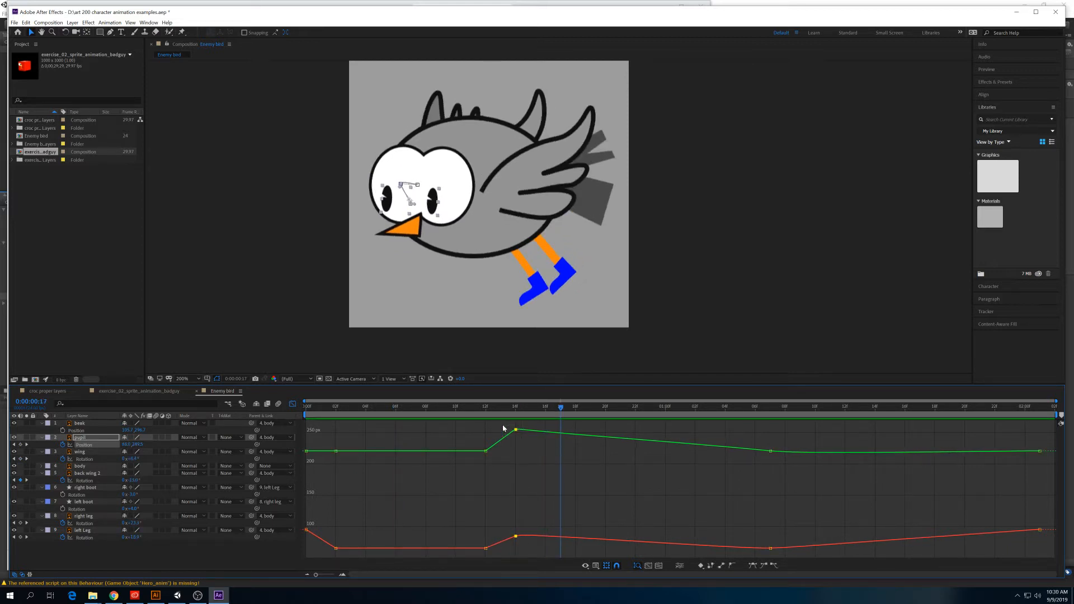
drag(628, 405, 751, 413)
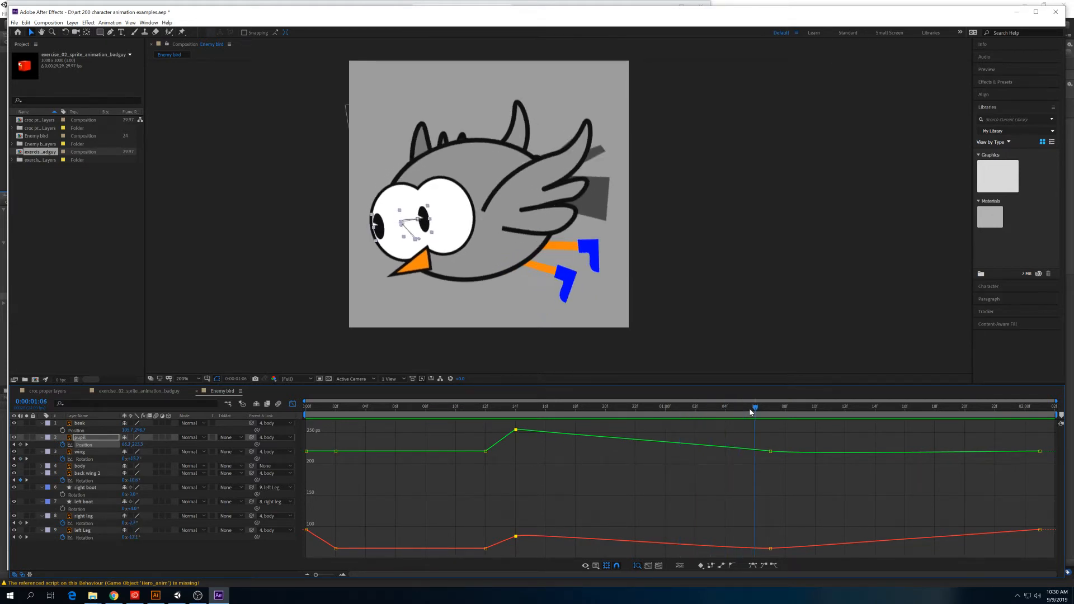
key(ctrl+v)
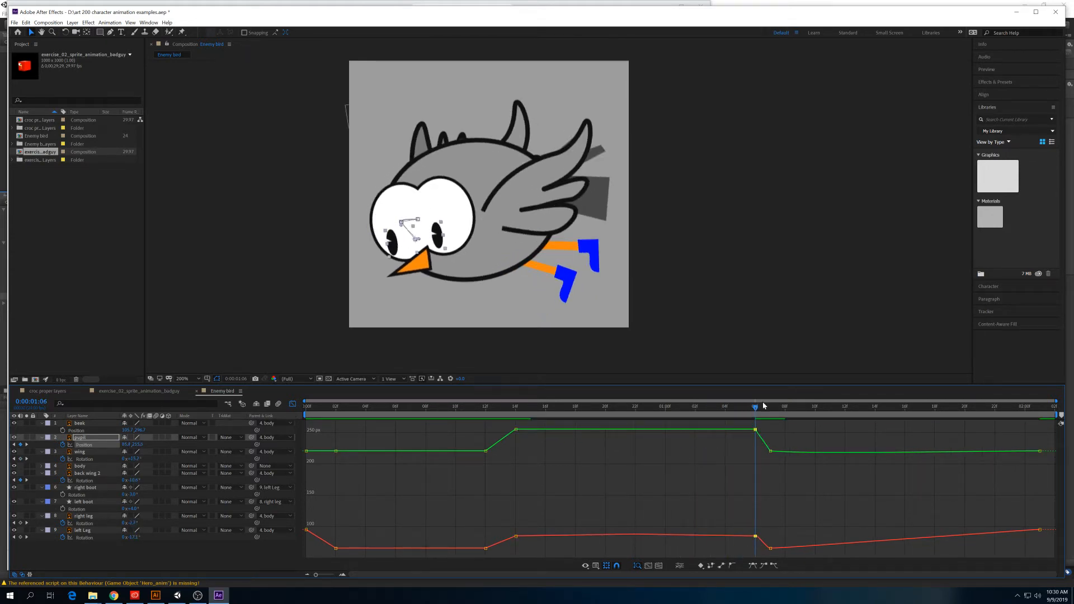
Paste the pupil's resting Position keyframe at 0:00:02:01 to close the loop.
drag(767, 408, 861, 407)
click(758, 425)
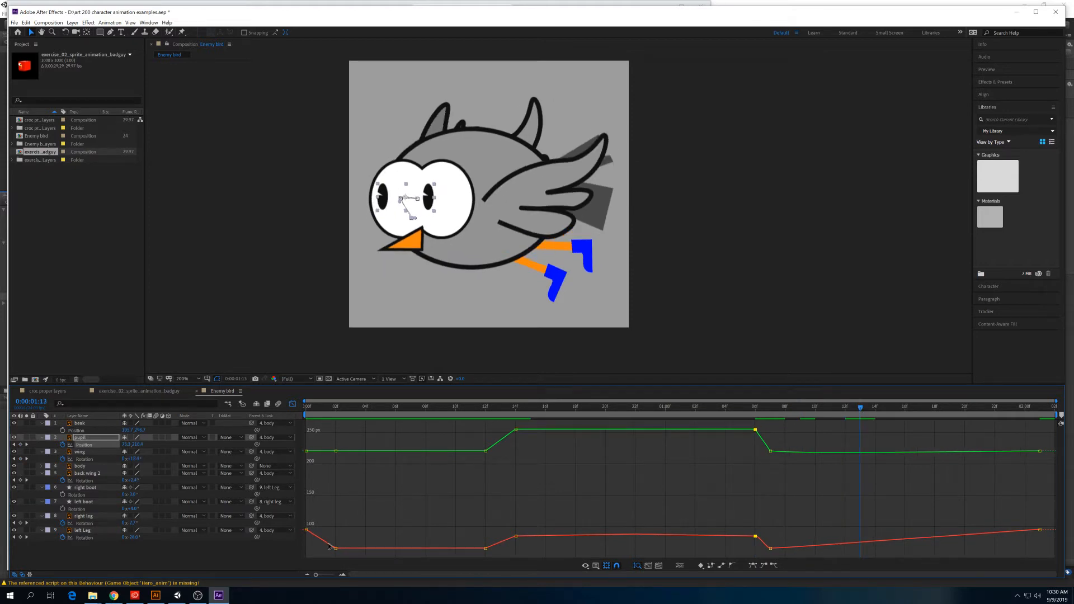
key(ctrl+a)
drag(998, 412, 1057, 411)
key(ctrl+v)
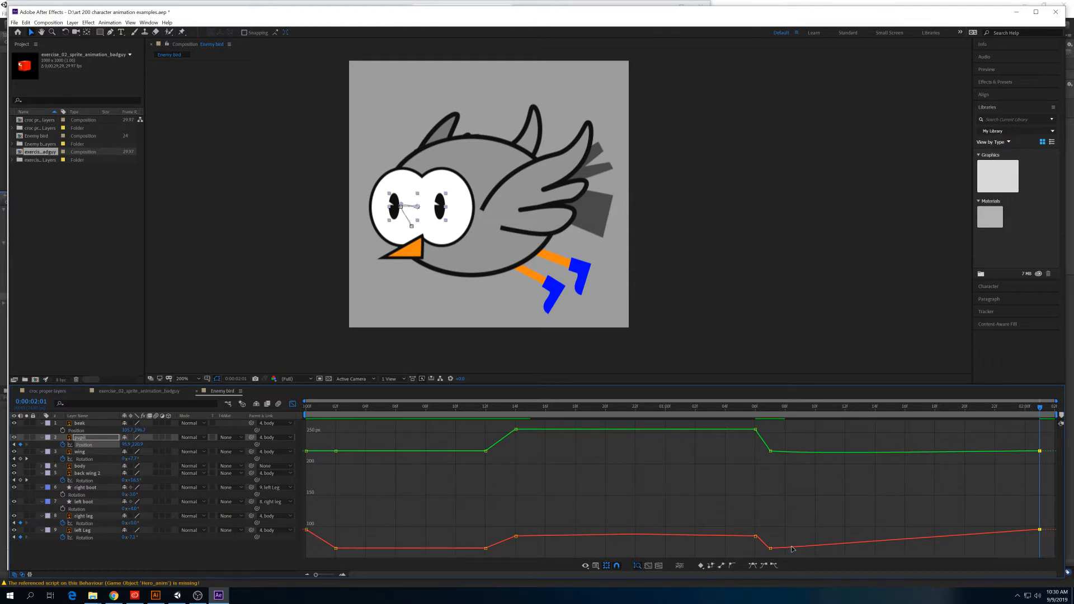
Copy the pupil's forward-looking Position keyframe from 0:00:01:07 to 0:00:01:20 to hold the gaze.
drag(789, 555, 760, 432)
drag(995, 406, 967, 410)
key(ctrl+v)
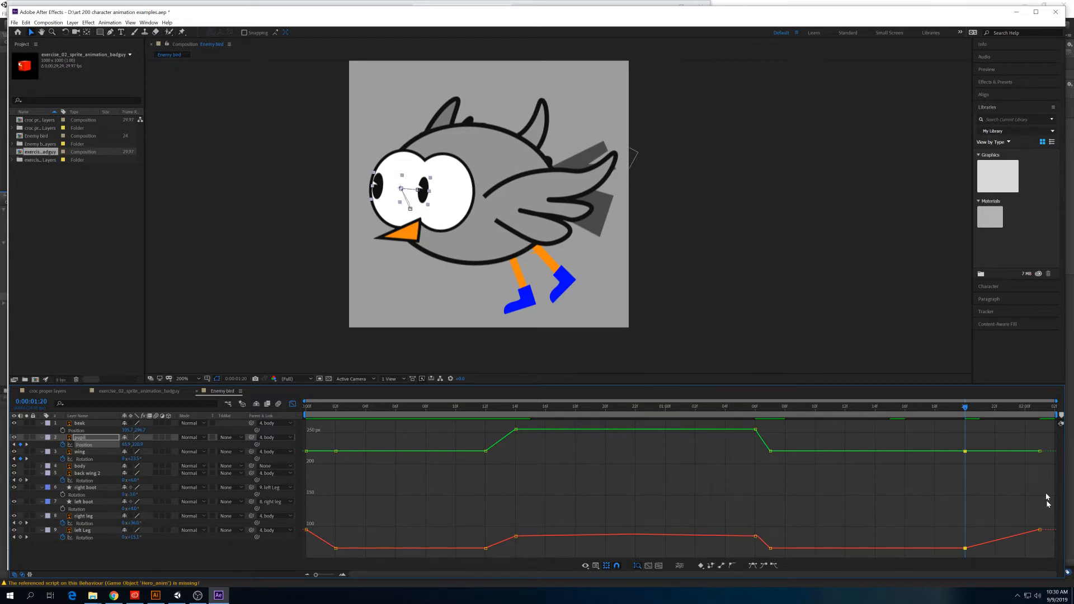
Copy the pupil's resting Position keyframe from 0:00:02:01 to 0:00:01:21, then scrub and preview the complete eye movement.
drag(1056, 546, 1019, 436)
drag(967, 412, 980, 411)
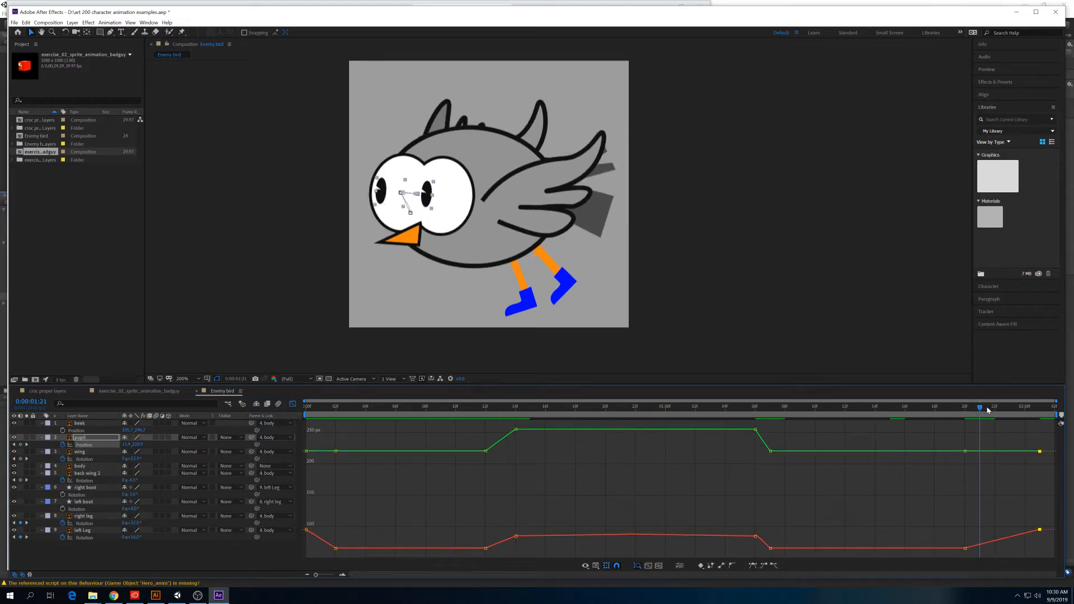
key(ctrl+v)
drag(980, 408, 874, 410)
key(space)
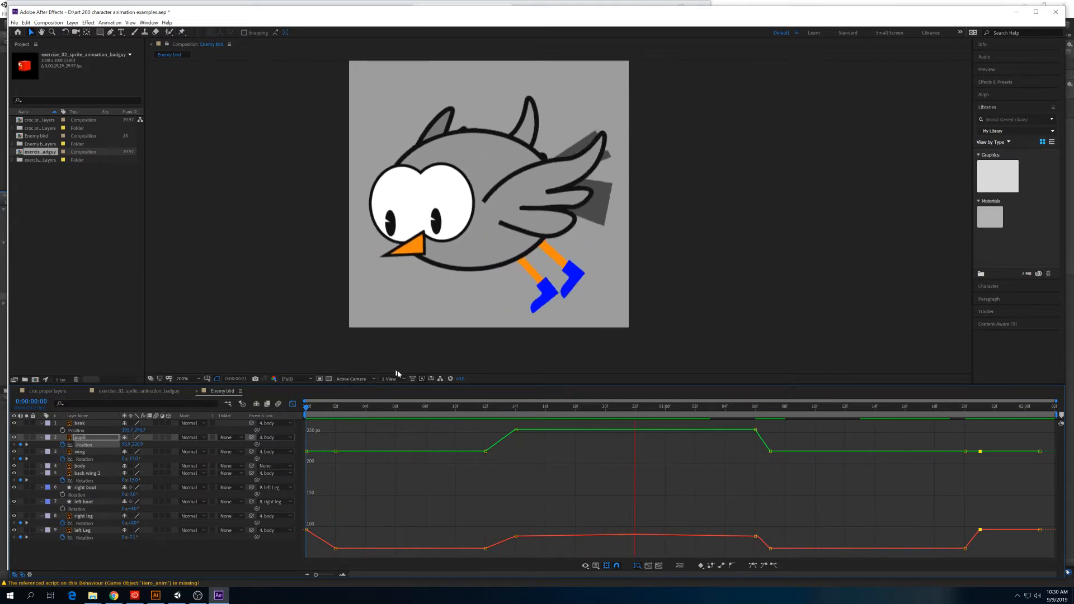
drag(361, 413, 535, 388)
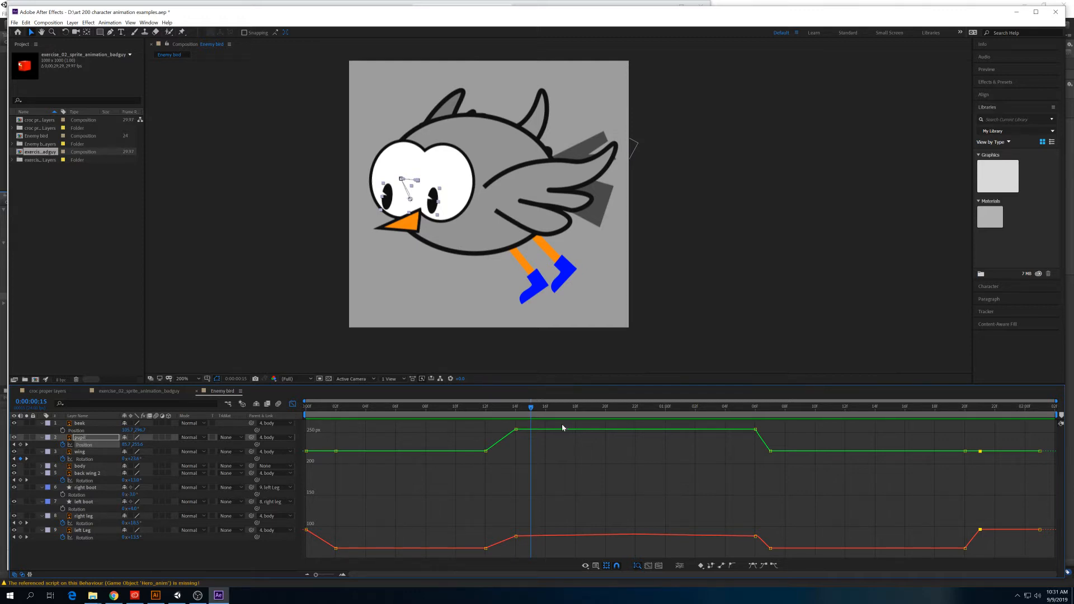
drag(531, 406, 921, 409)
key(space)
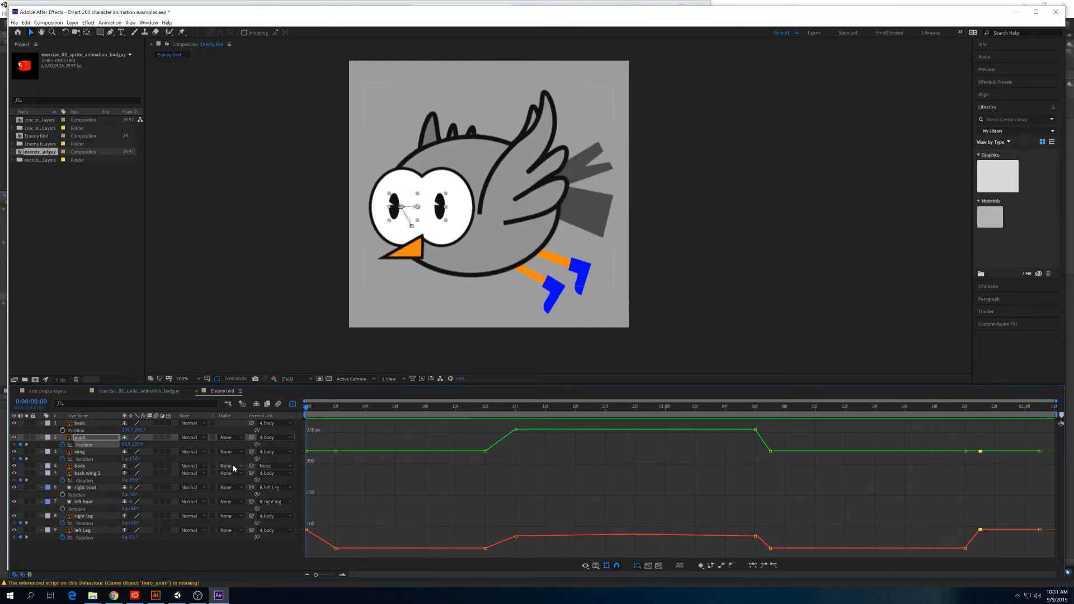
Move the pupil's lowered-gaze Position keyframe from 0:00:00:14 to 0:00:00:13 for a quicker dart, and preview the eye movement.
key(space)
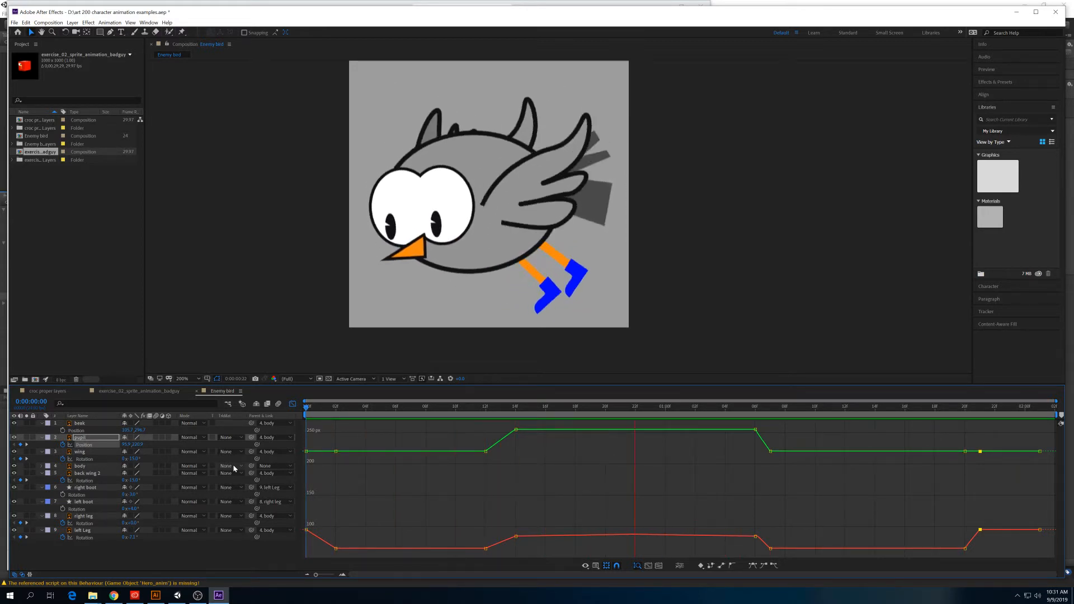
key(space)
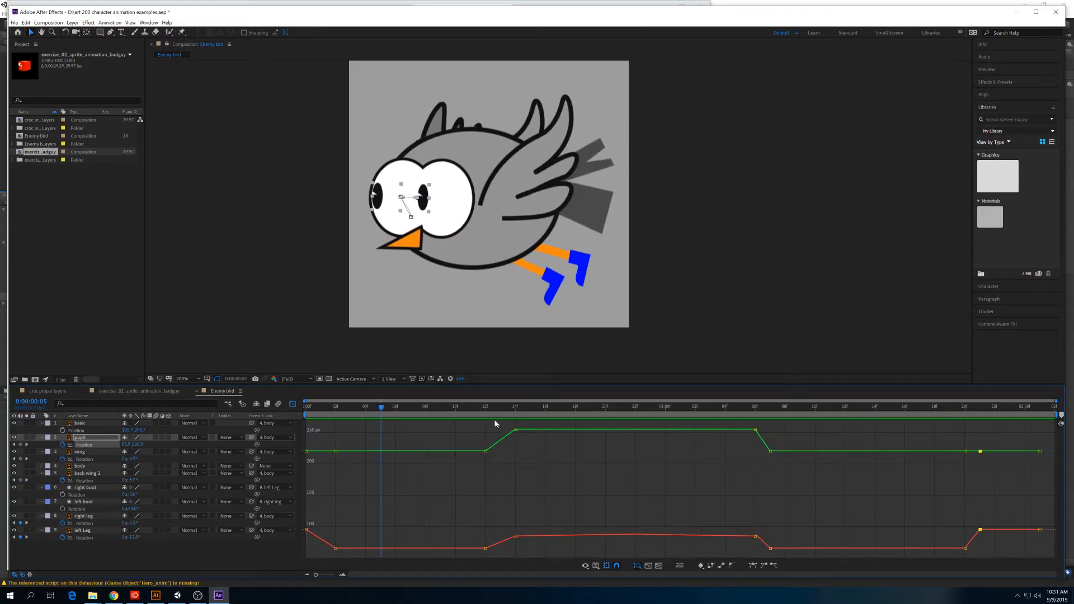
mouse_move(500, 407)
mouse_down()
mouse_move(515, 411)
mouse_move(501, 410)
mouse_up()
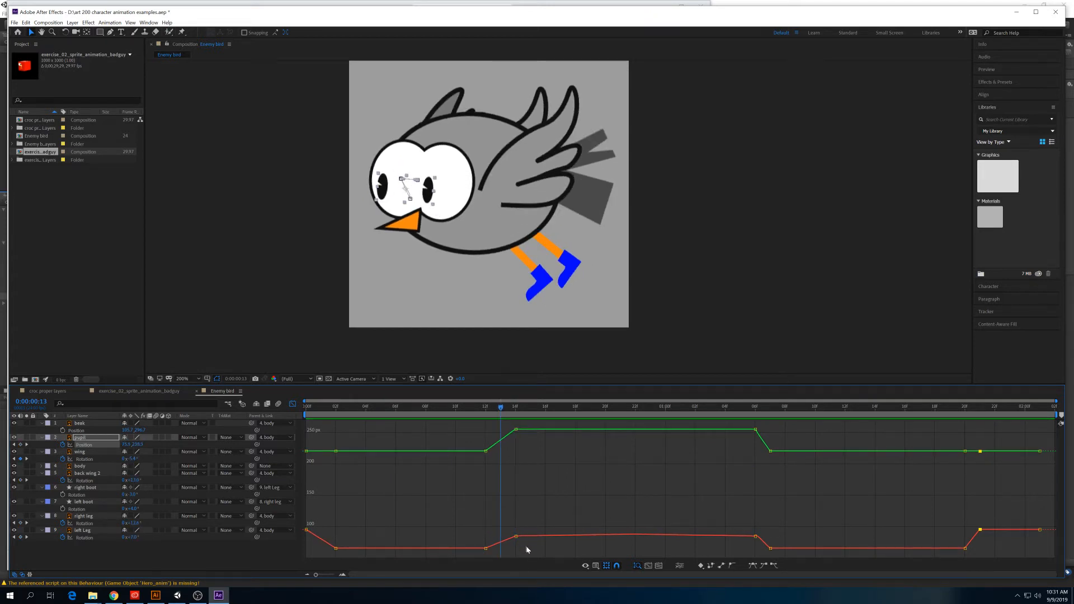
drag(527, 549, 280, 414)
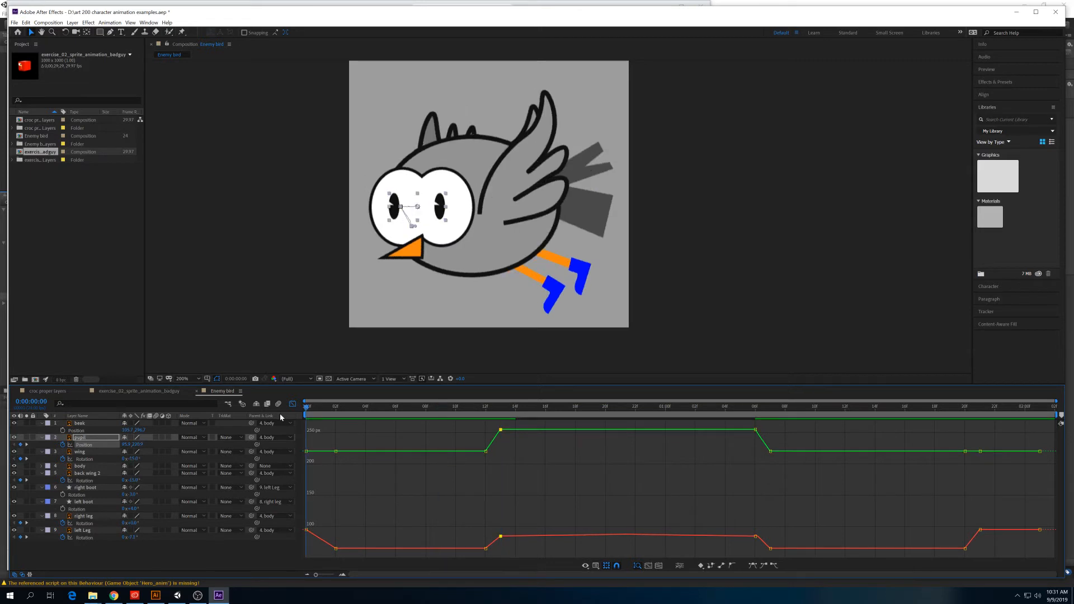
key(space)
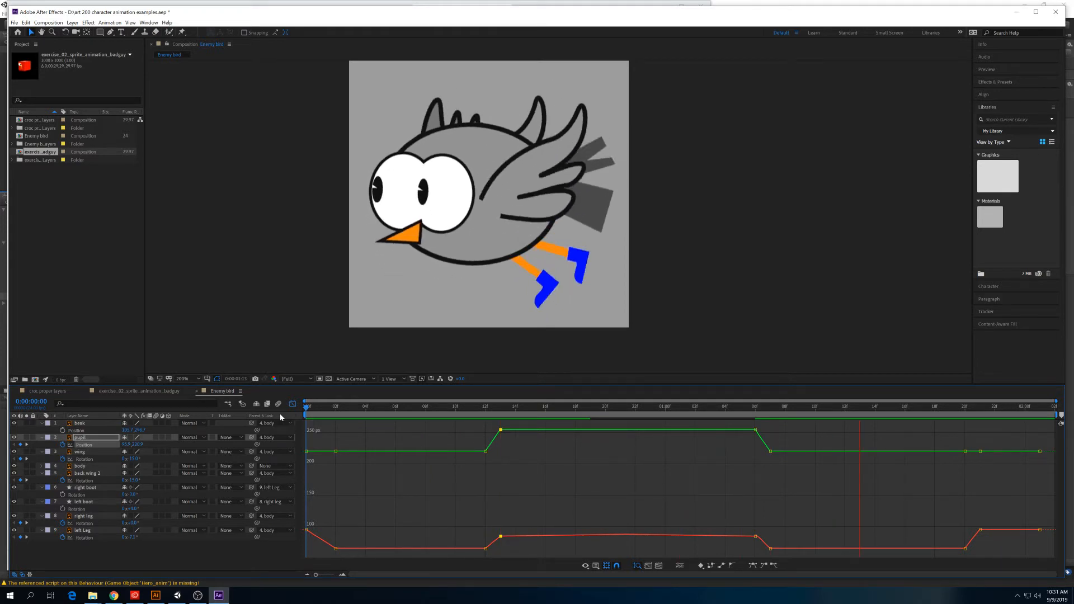
key(space)
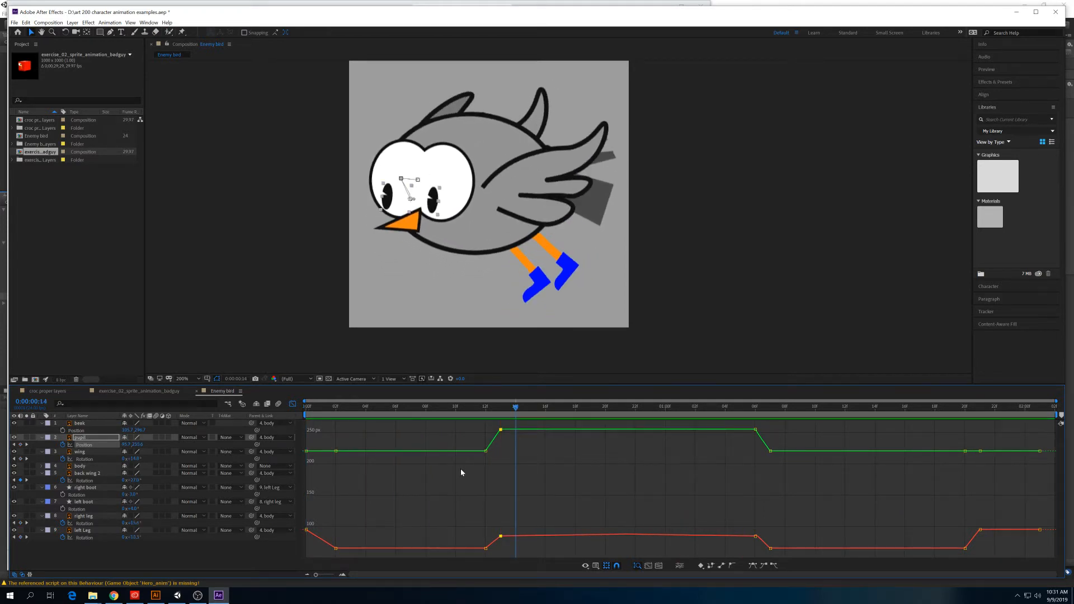
click(425, 407)
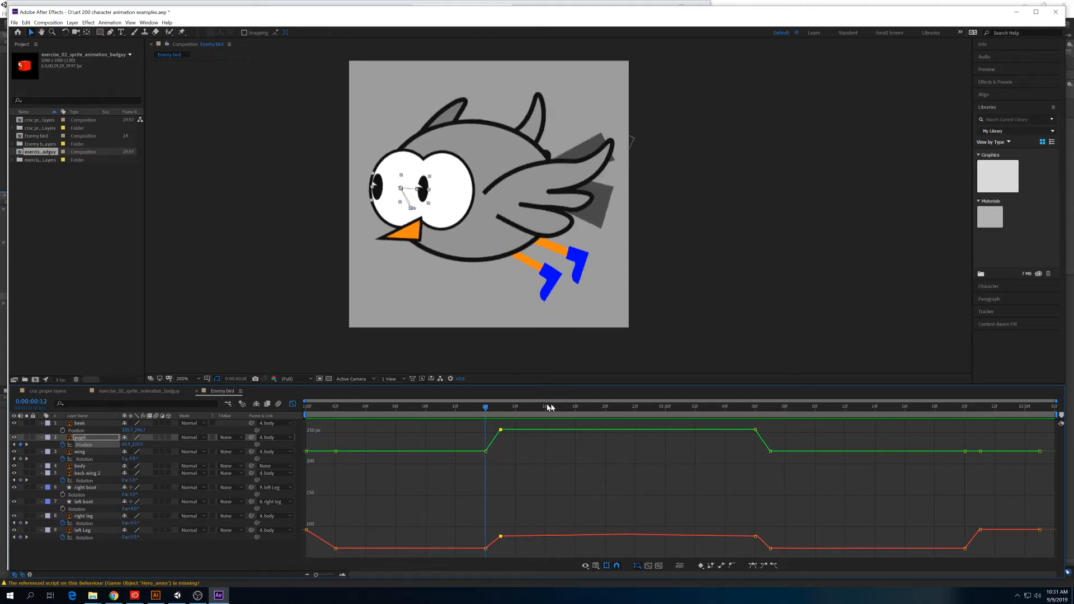
key(Page_Down)
key(Page_Down)
key(Page_Down)
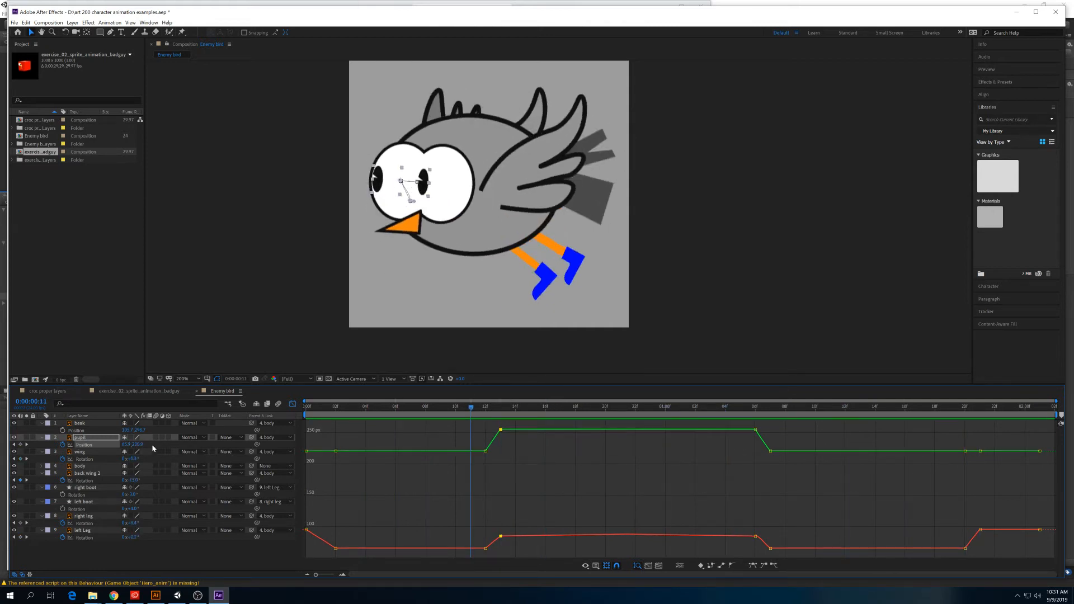
Reveal the beak layer's Rotation and start keyframing it at 0:00:00:00.
click(84, 424)
drag(342, 407, 273, 404)
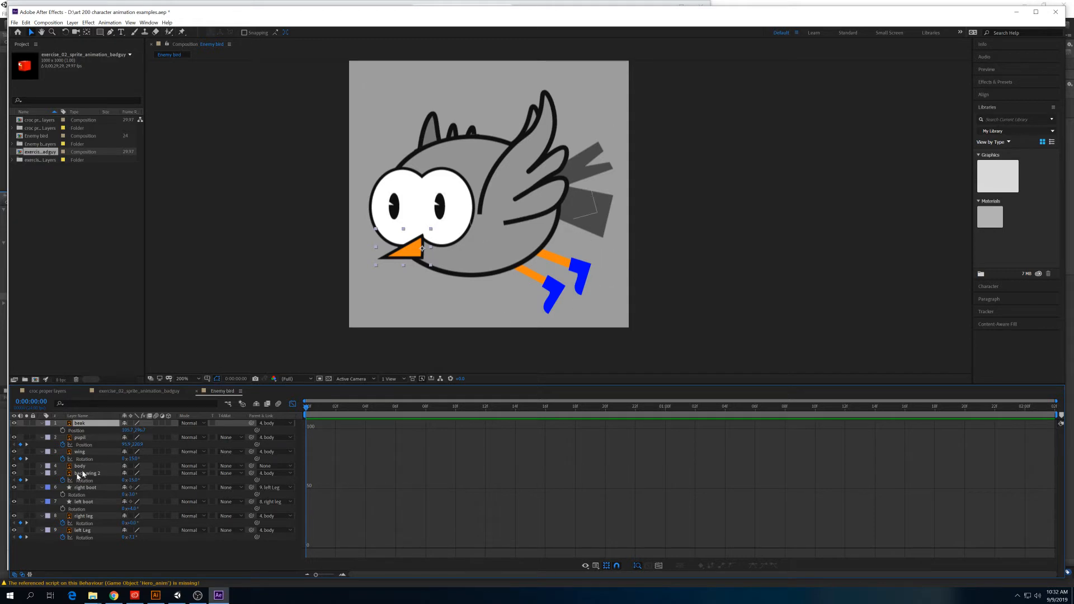
click(81, 439)
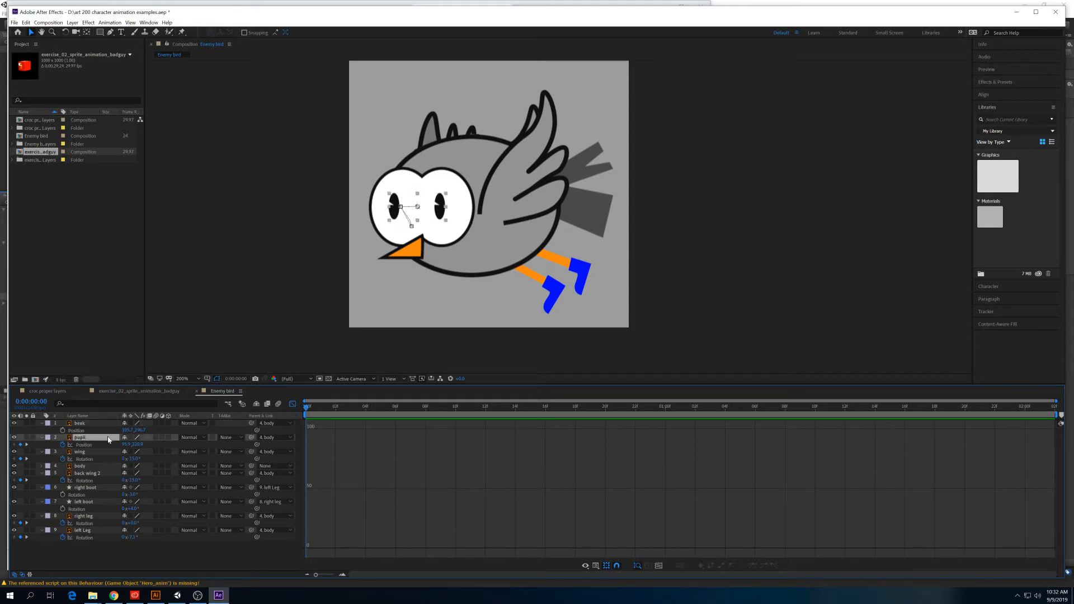
click(81, 424)
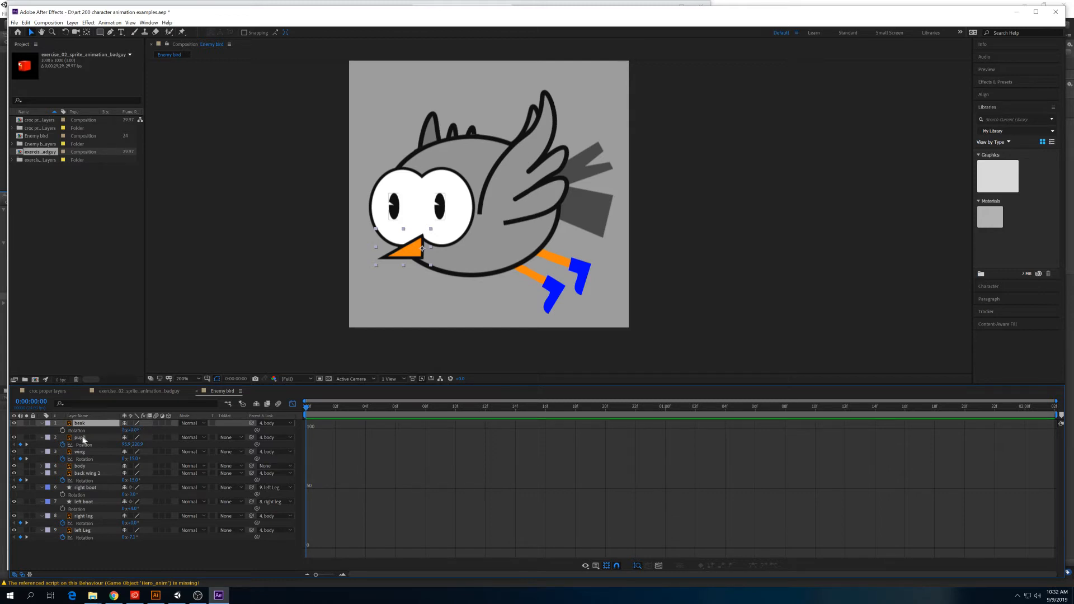
click(62, 431)
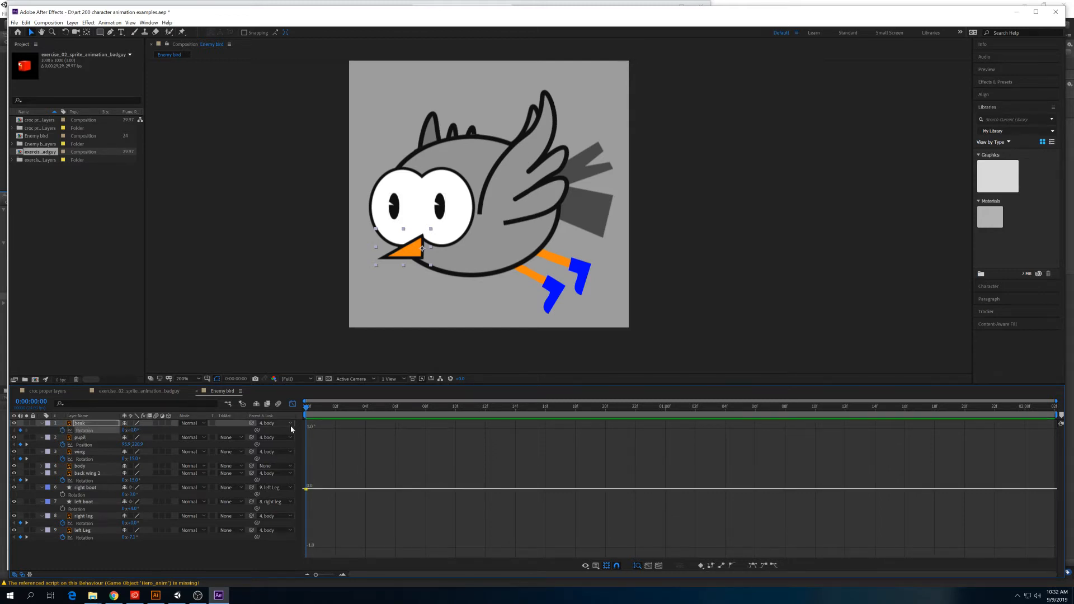
Hold the beak's resting Rotation with a keyframe at 0:00:00:12, and rotate the beak tip downward at 0:00:00:14.
drag(327, 406, 435, 415)
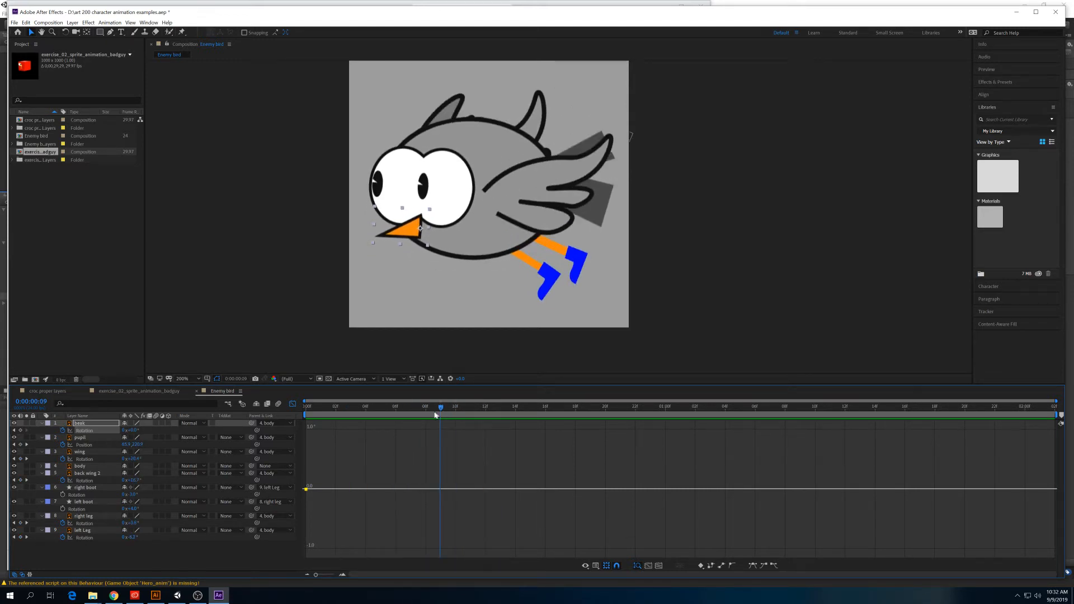
click(20, 431)
drag(462, 412, 520, 412)
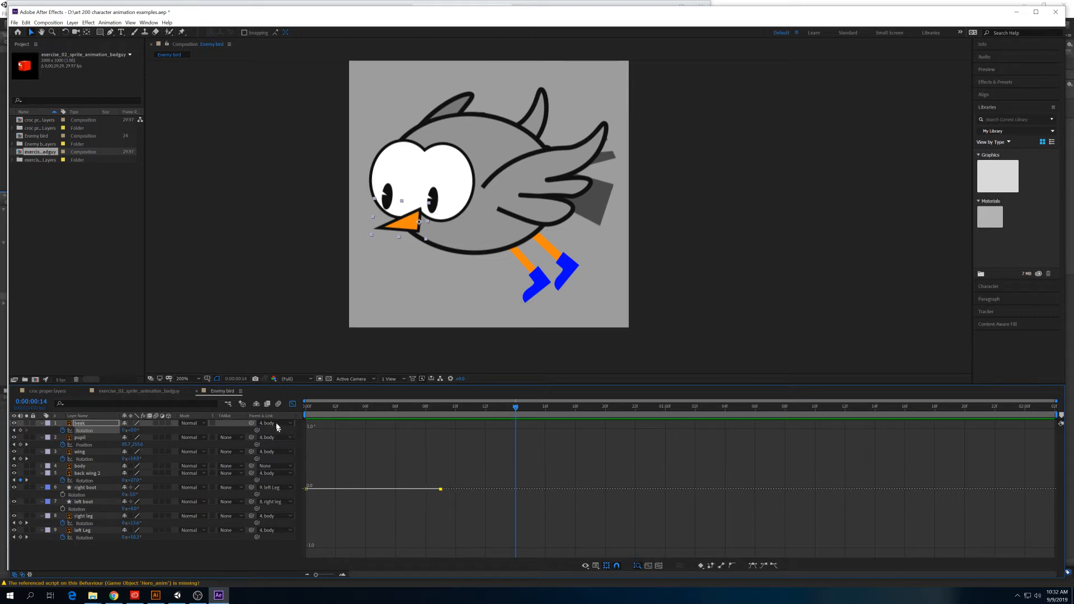
click(293, 403)
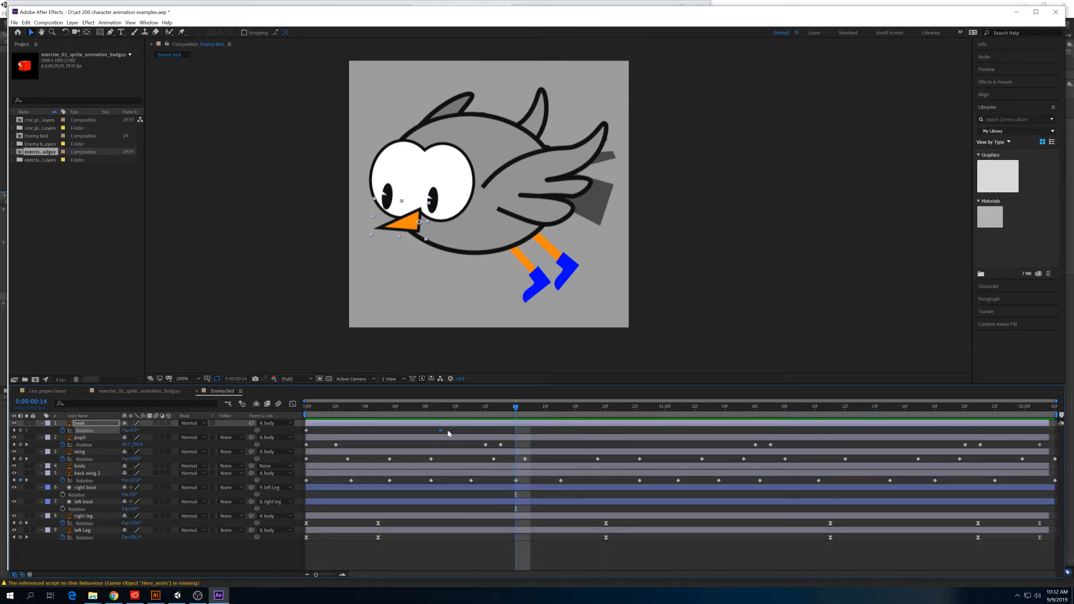
drag(441, 430, 485, 431)
drag(133, 430, 127, 430)
key(space)
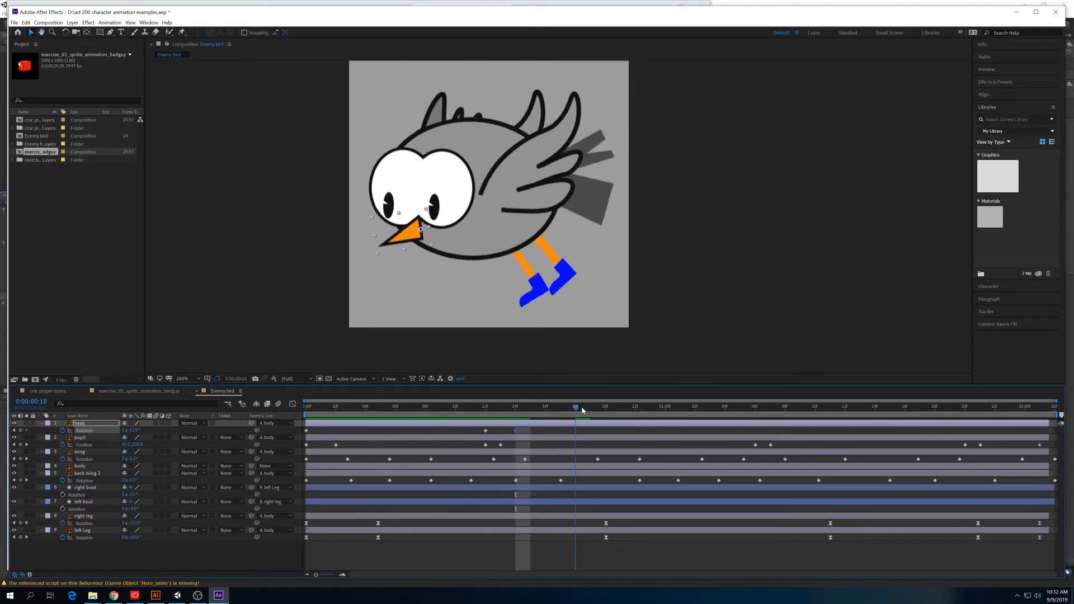
Copy the beak's lowered Rotation keyframe from 0:00:00:14 to 0:00:01:05 to hold the pose.
click(514, 432)
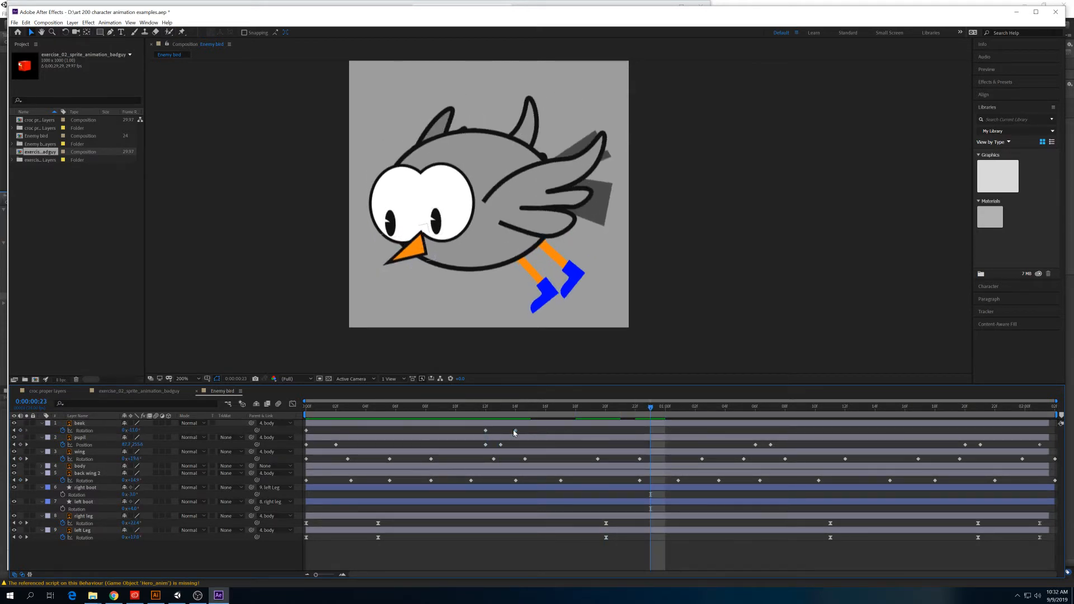
click(516, 431)
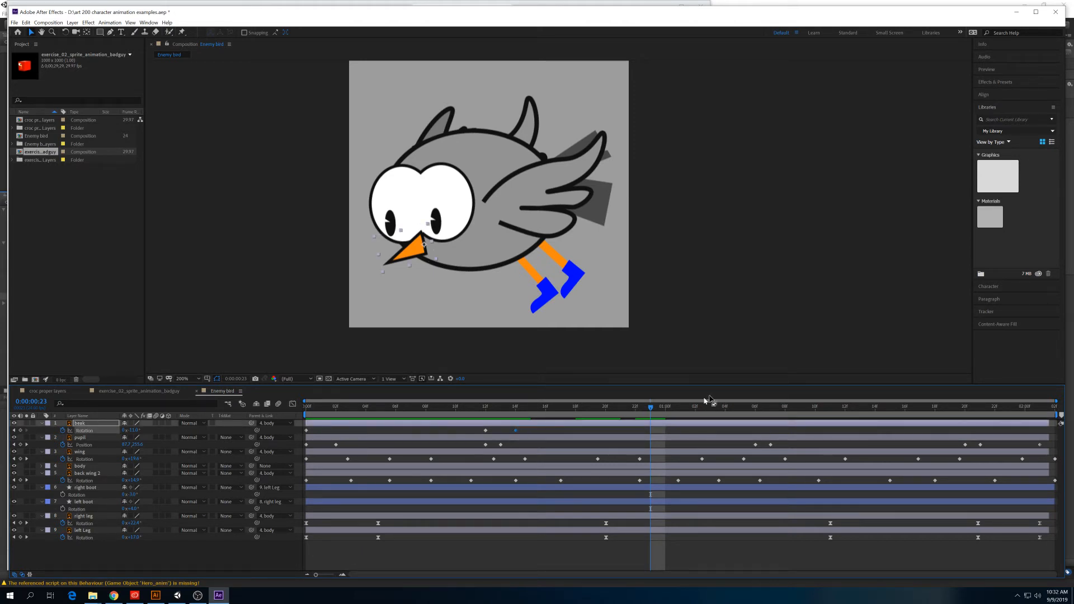
key(Page_Down)
key(Page_Down)
mouse_move(728, 407)
mouse_down()
mouse_move(783, 409)
mouse_move(739, 408)
mouse_up()
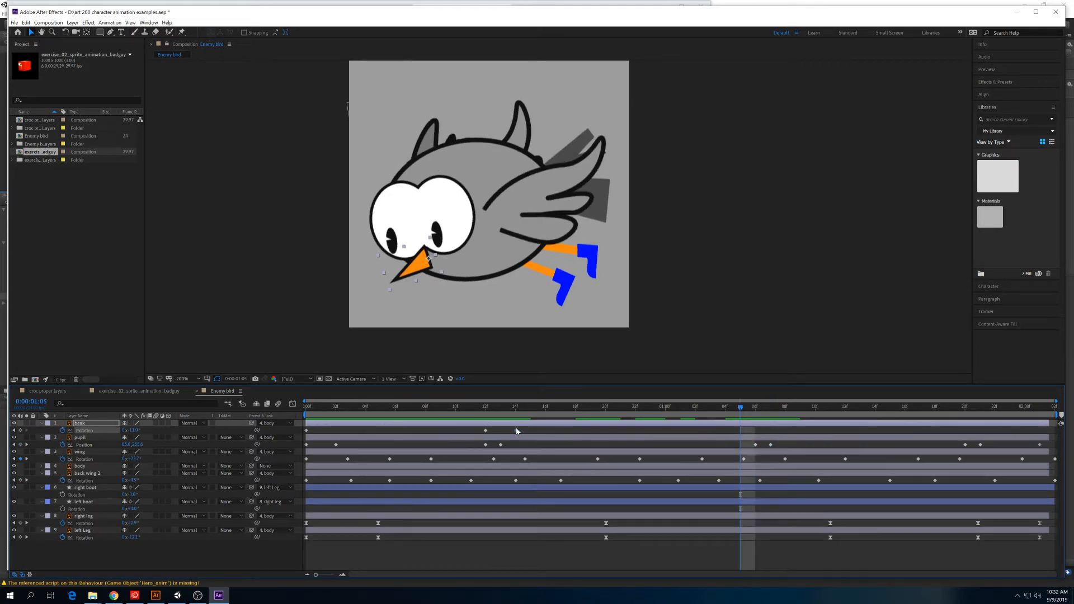
key(space)
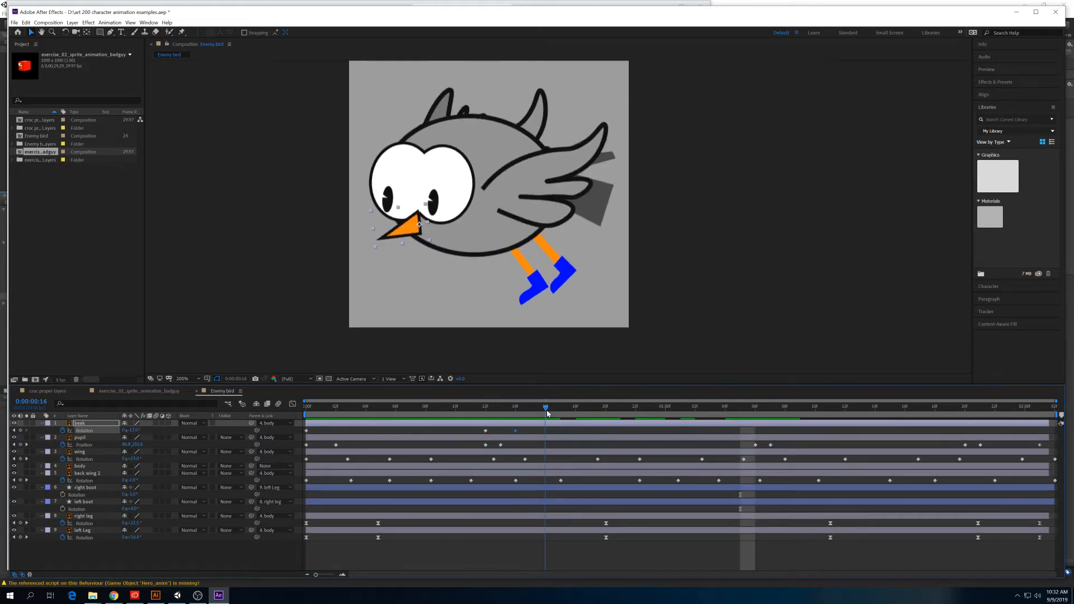
drag(708, 415, 740, 415)
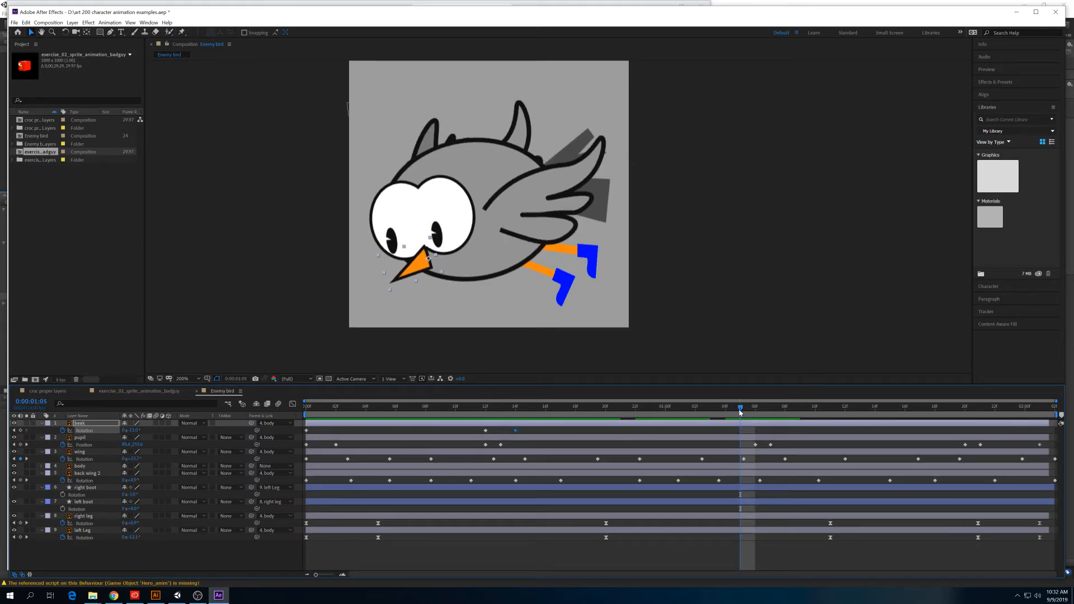
Raise the beak back to its resting Rotation at 0:00:01:08 and preview the loop from the start.
drag(740, 413, 785, 413)
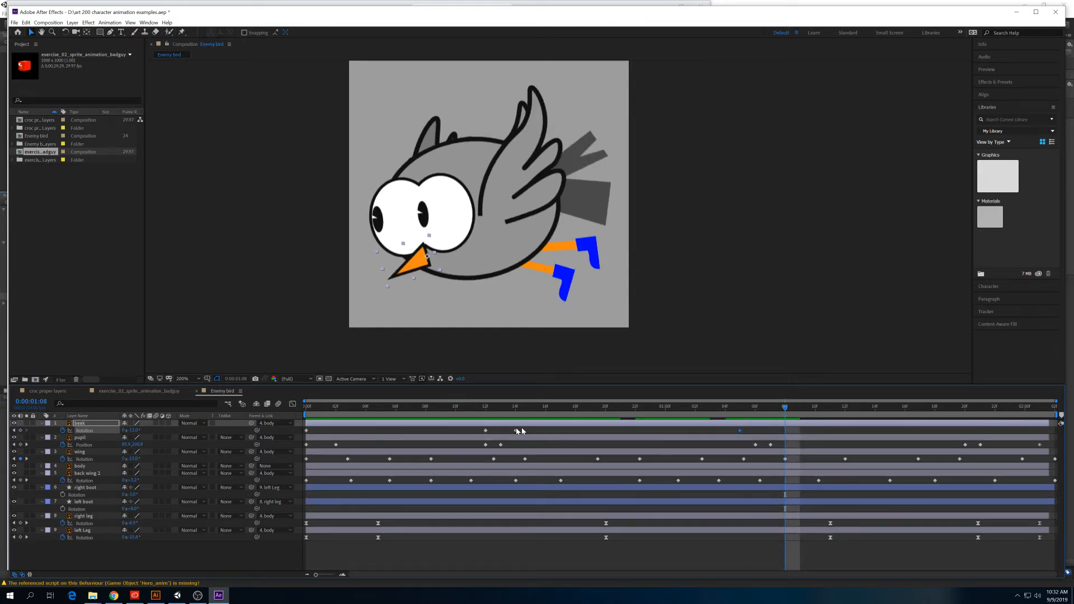
click(132, 430)
text(-2)
key(Return)
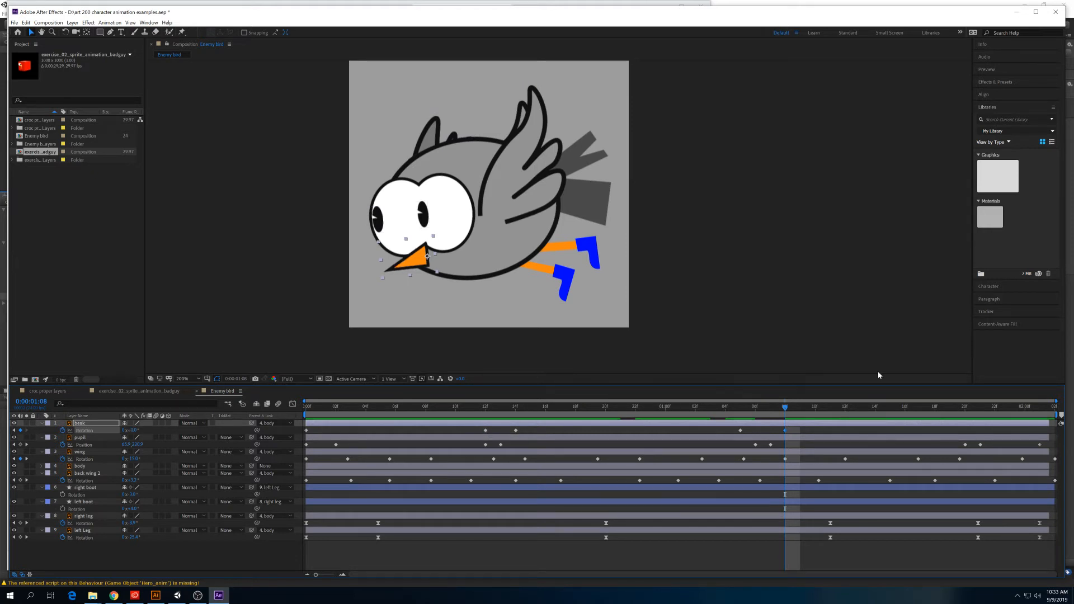
key(space)
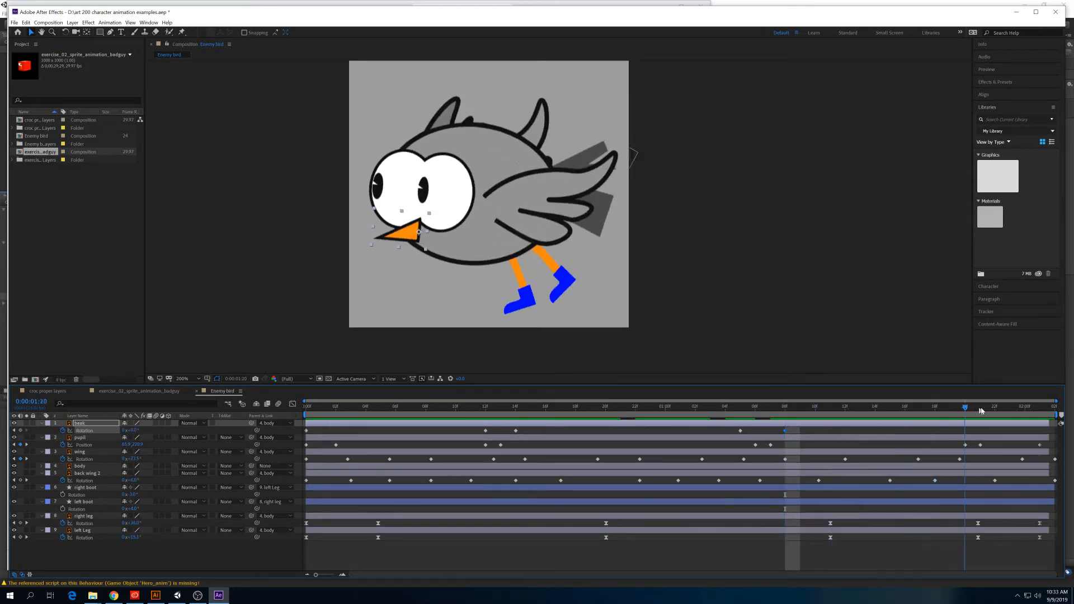
click(314, 409)
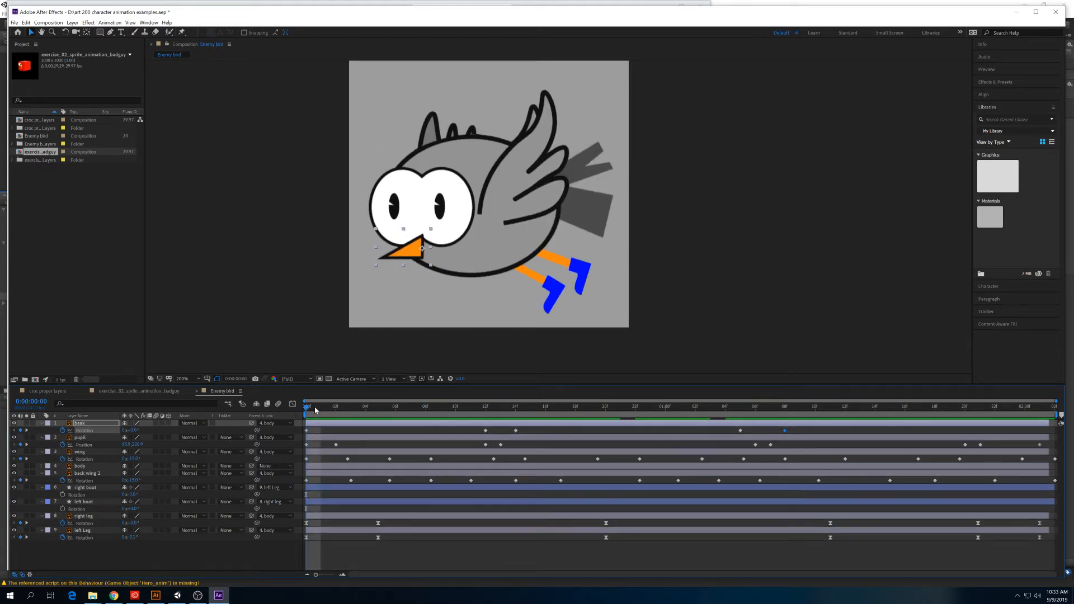
key(space)
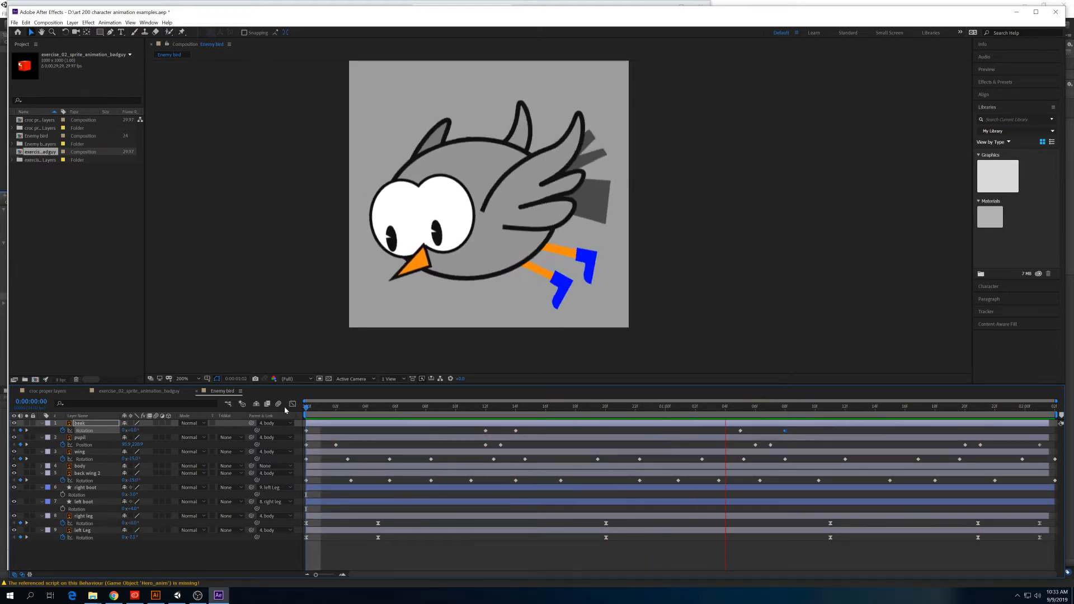
key(space)
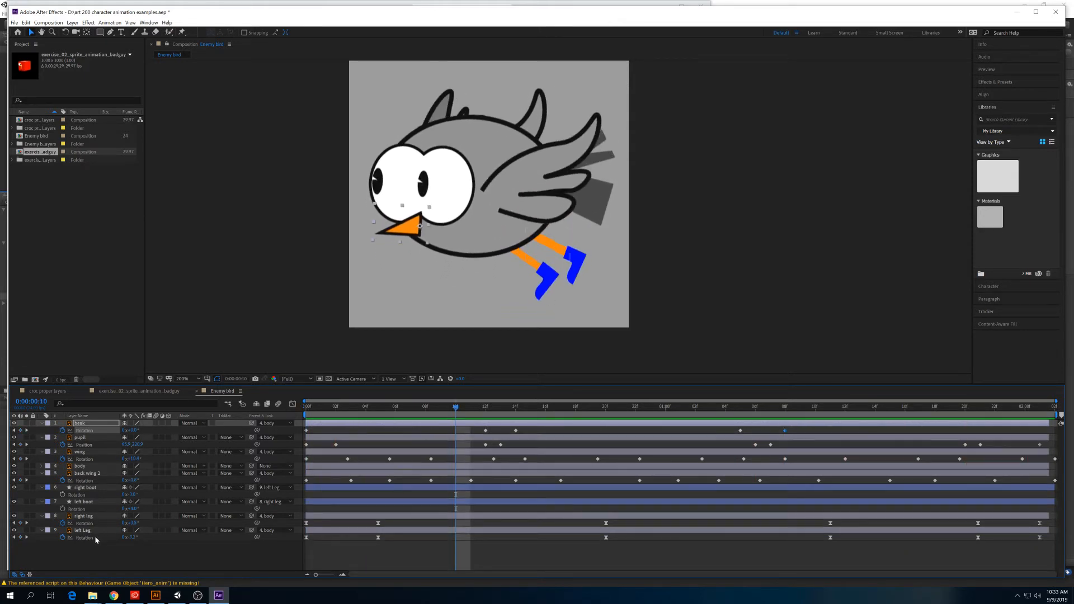
Check the legs' Rotation keyframes and toggle the body layer's visibility to examine the parts behind it.
click(94, 537)
click(90, 523)
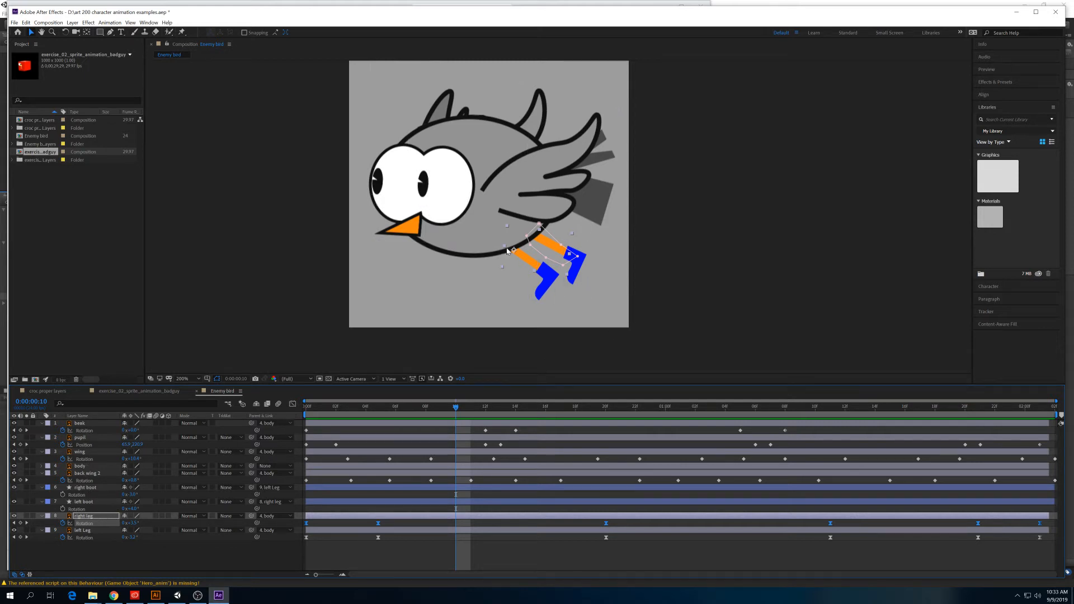
click(85, 465)
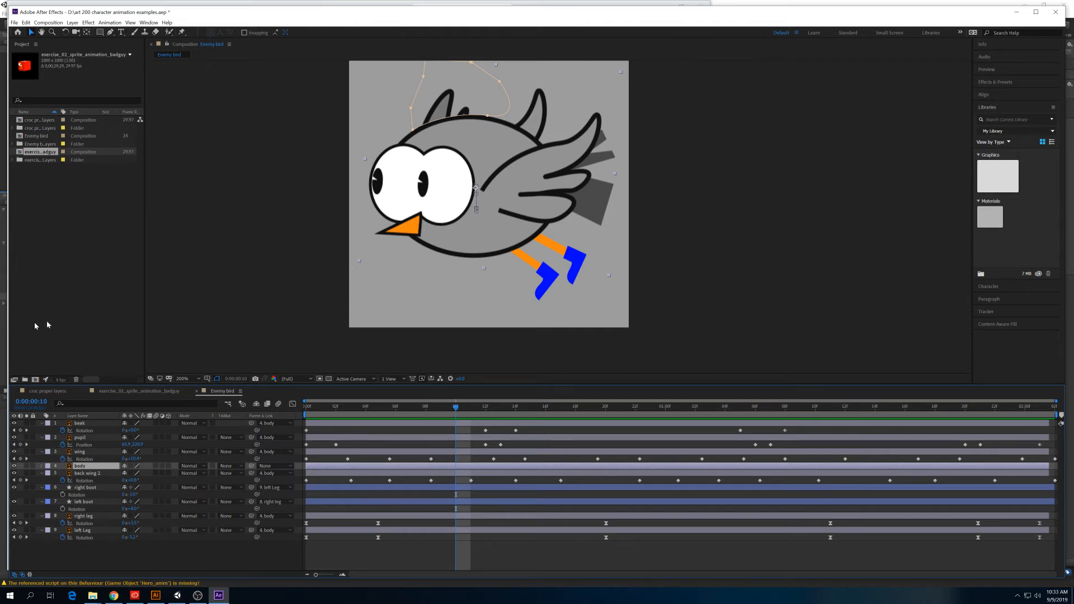
click(15, 472)
click(16, 472)
click(15, 471)
click(15, 470)
click(15, 469)
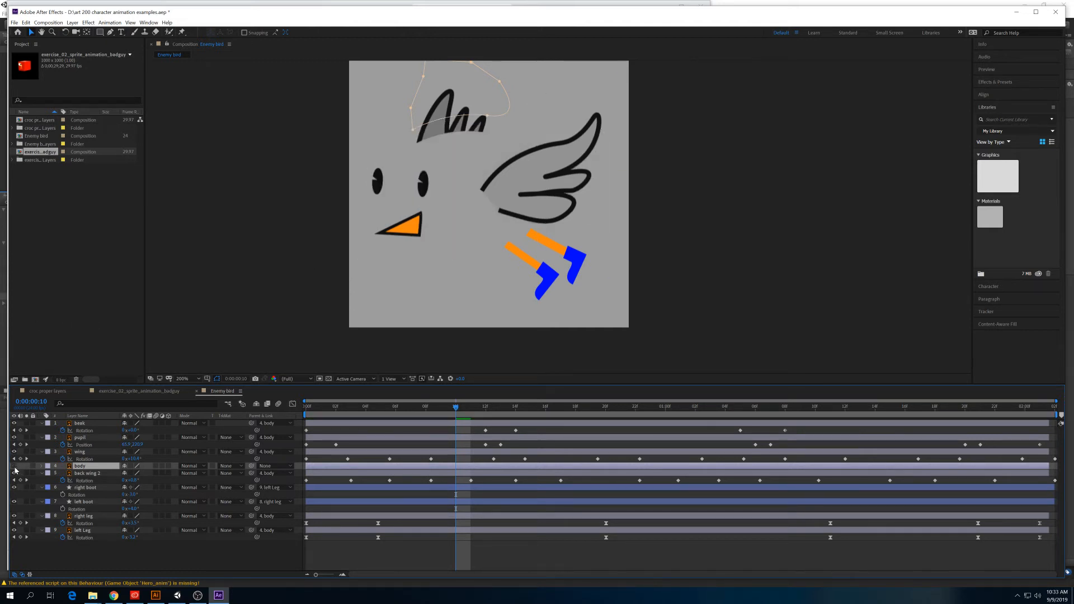
click(15, 470)
click(16, 470)
click(15, 470)
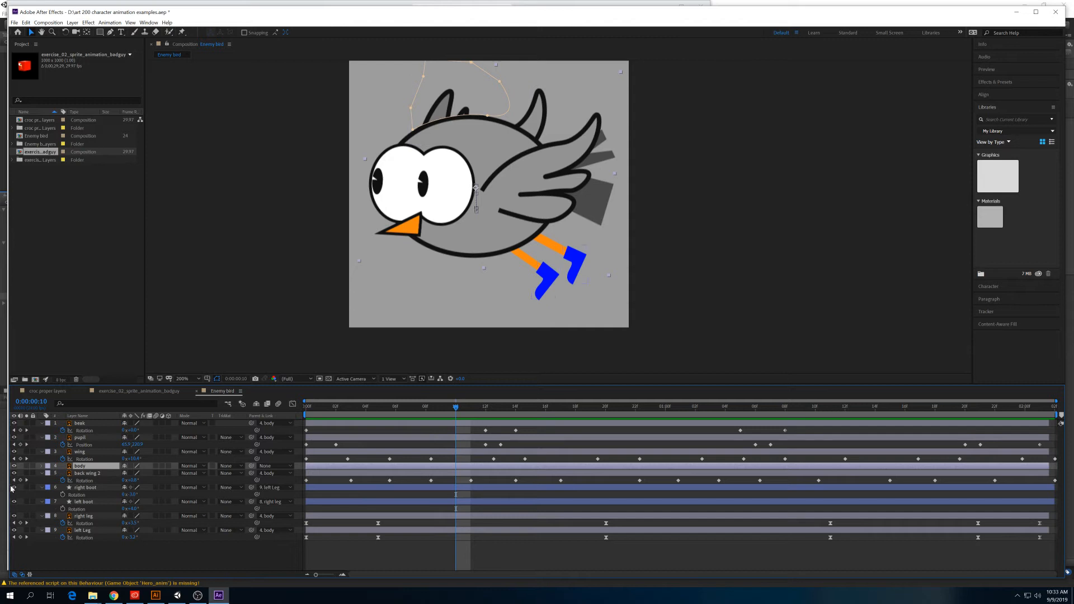
Hide the front wing to examine the body and legs in motion, then show the wing again and scrub to 0:00:00:15.
click(15, 452)
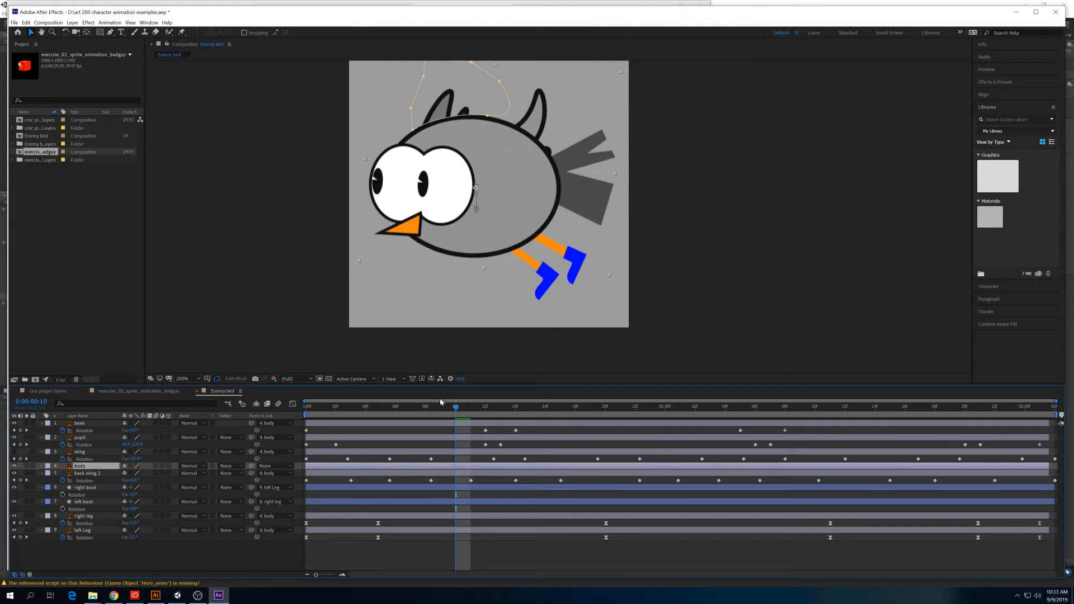
key(space)
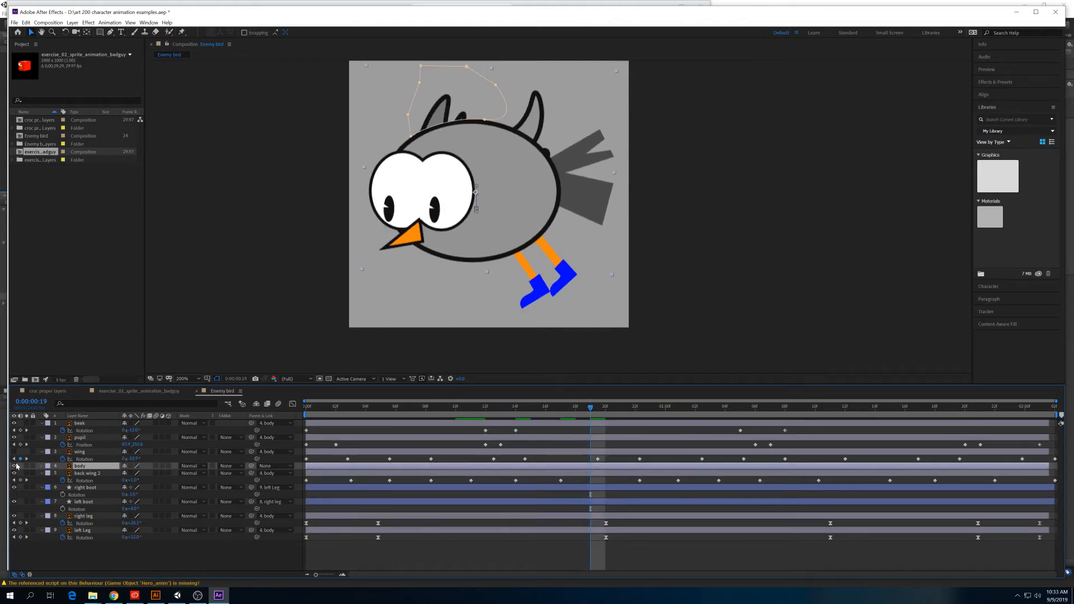
click(14, 452)
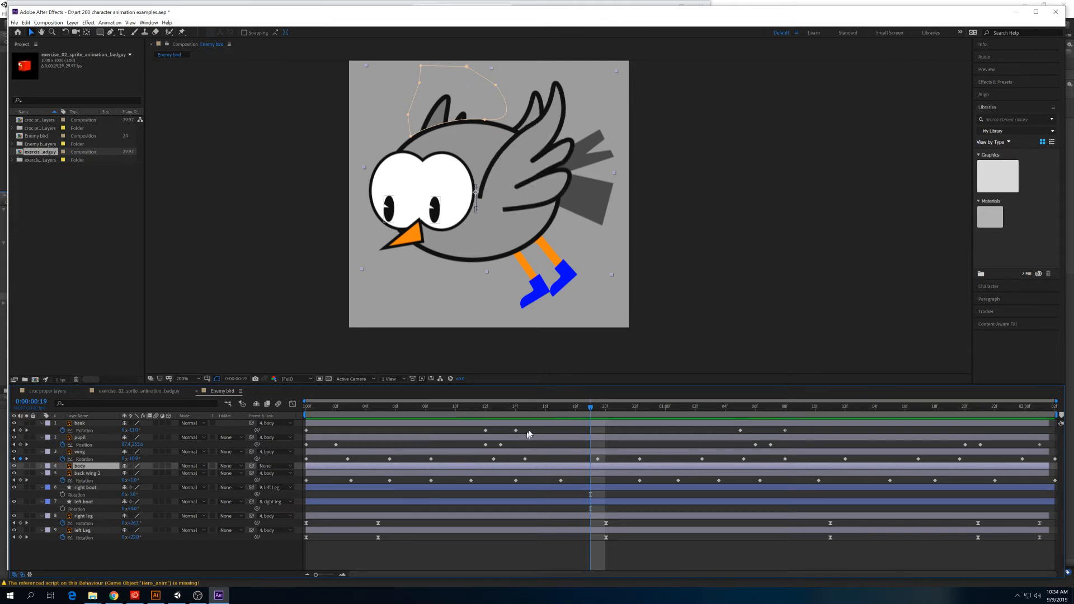
drag(601, 407, 531, 407)
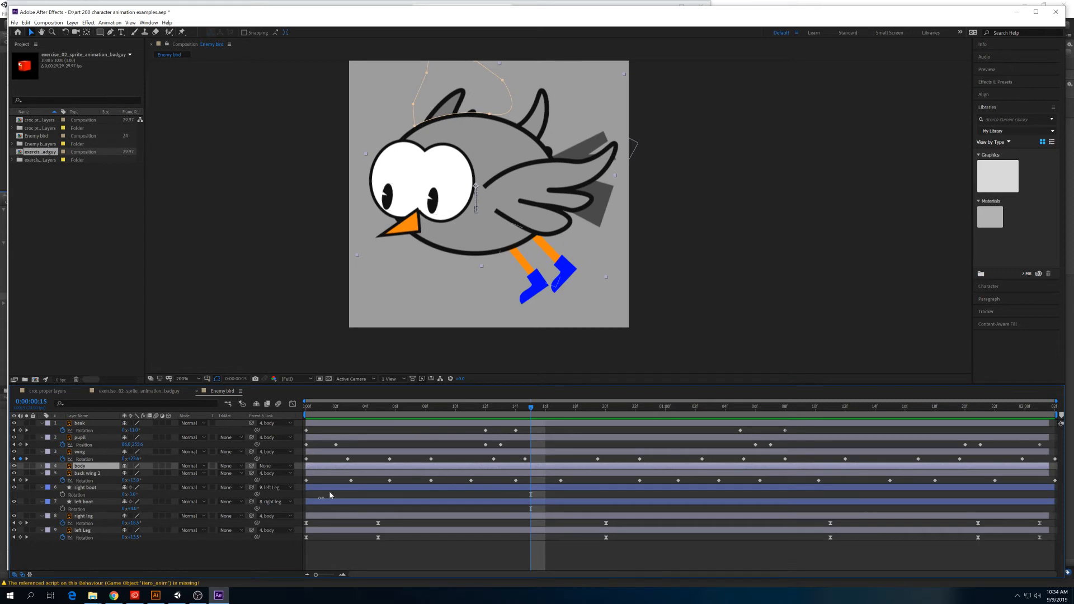
Return to the first frame, select the body layer and hide the front wing.
key(Home)
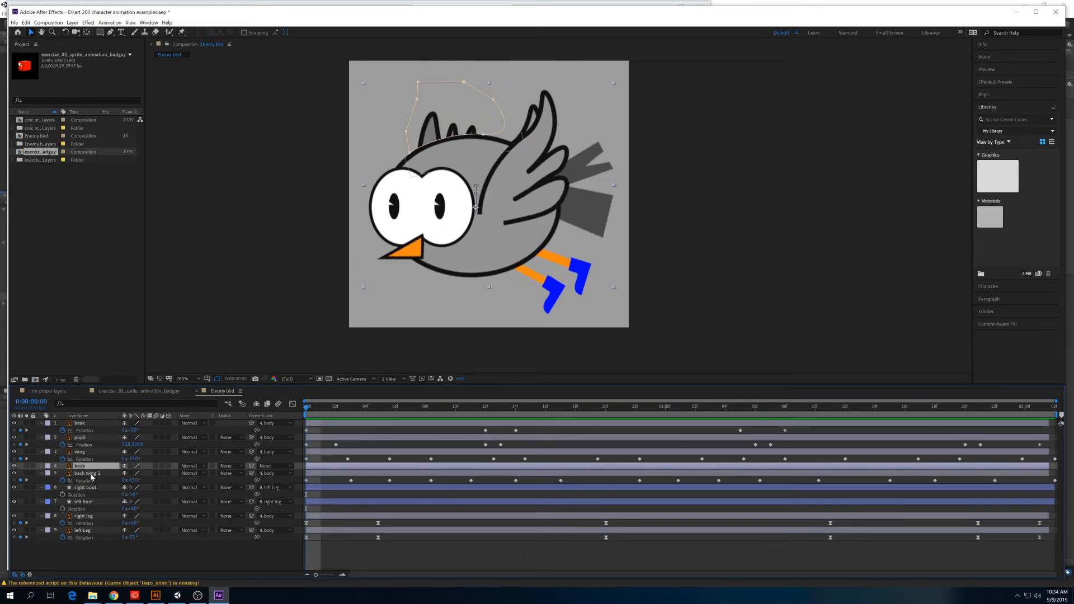
click(90, 473)
click(83, 466)
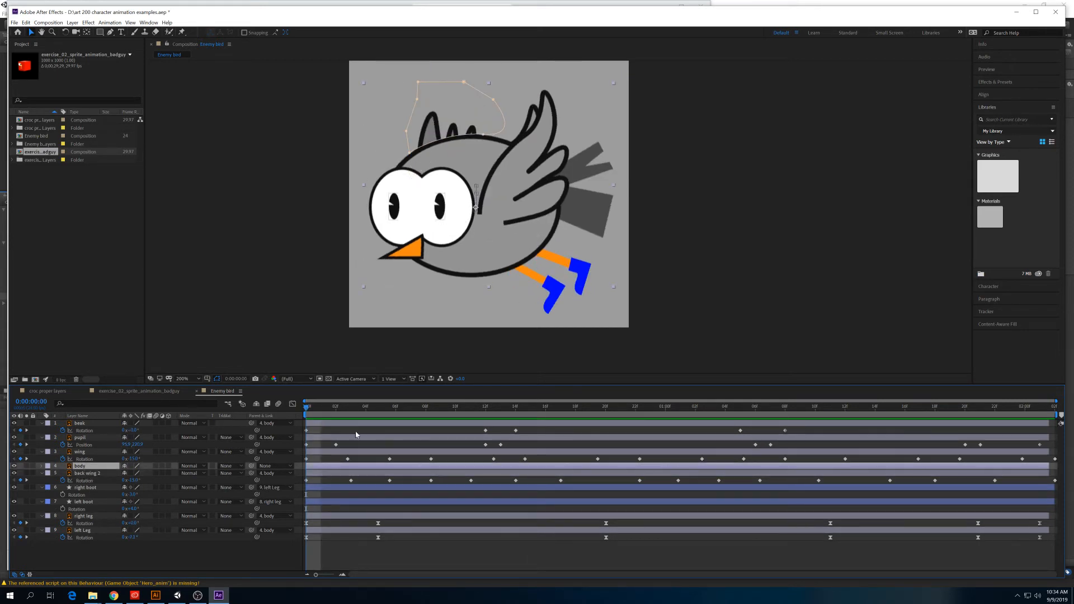
click(14, 451)
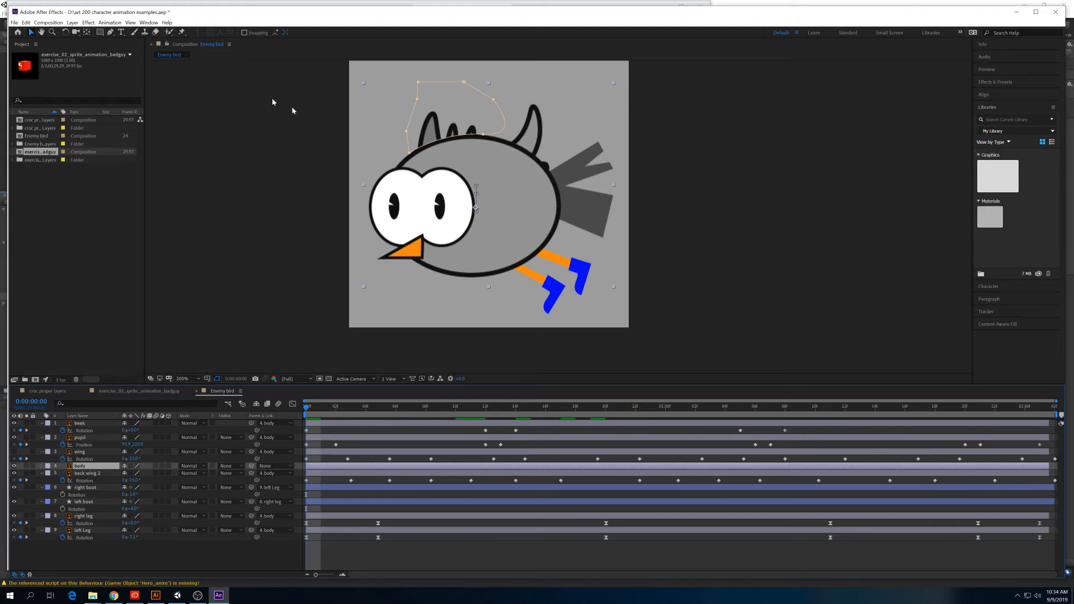
Start a Pen mask on the body layer, curving along the tail's base and running around its lower and outer edges.
key(g)
scroll(550, 173, up, 2)
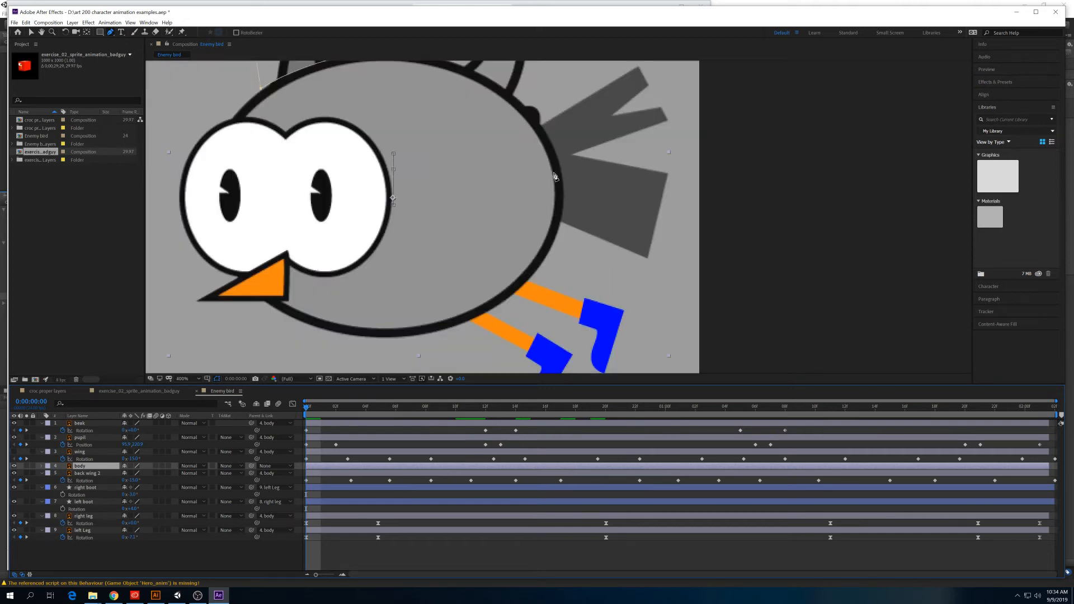
click(539, 123)
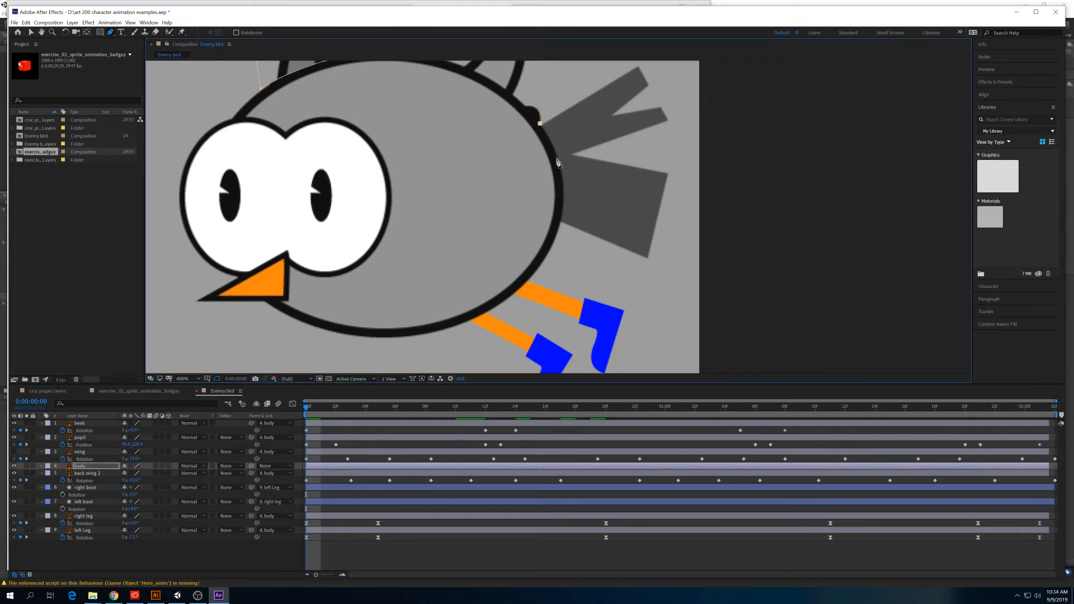
drag(560, 222, 543, 272)
click(579, 258)
click(652, 279)
click(702, 256)
click(715, 131)
click(692, 87)
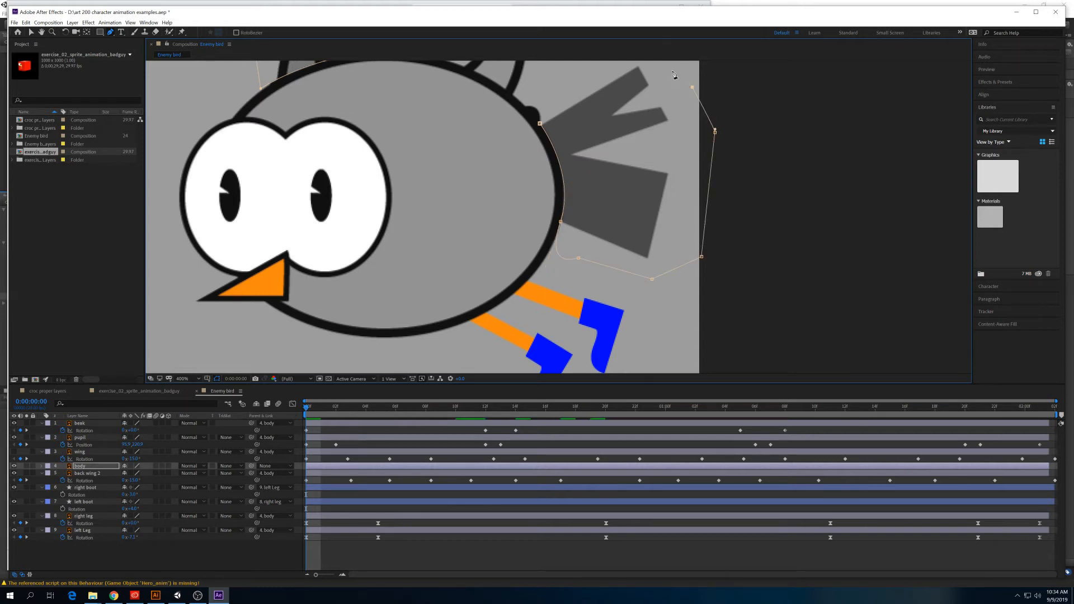
click(601, 62)
drag(697, 83, 726, 62)
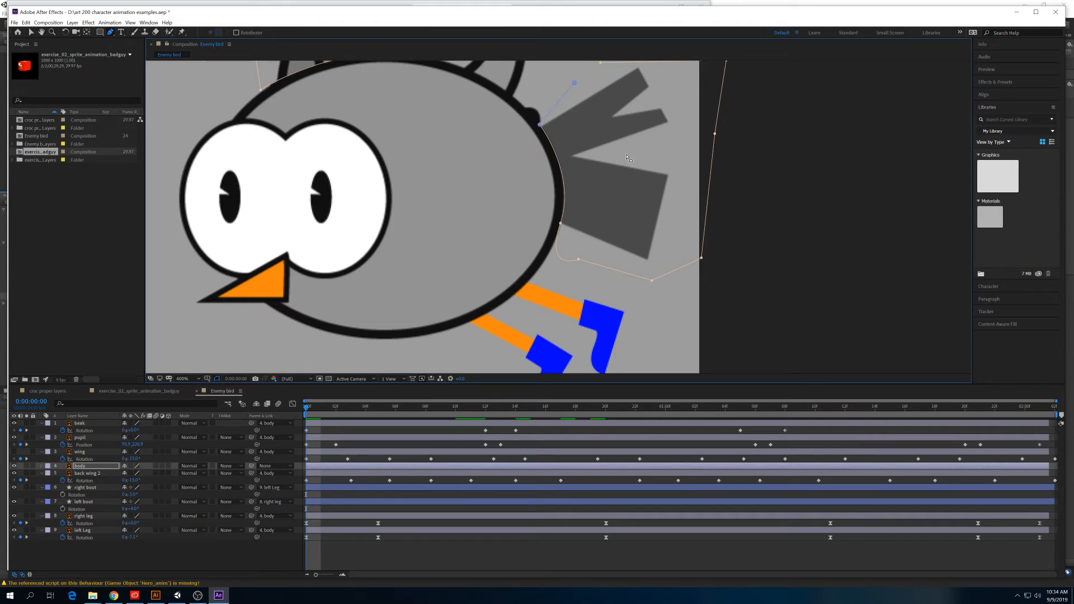
key(ctrl+z)
ctrl+click(584, 79)
key(ctrl+z)
key(ctrl+z)
Continue the mask over the tail's upper feathers and close it at its starting point on the body.
drag(655, 73, 606, 175)
click(599, 157)
click(551, 191)
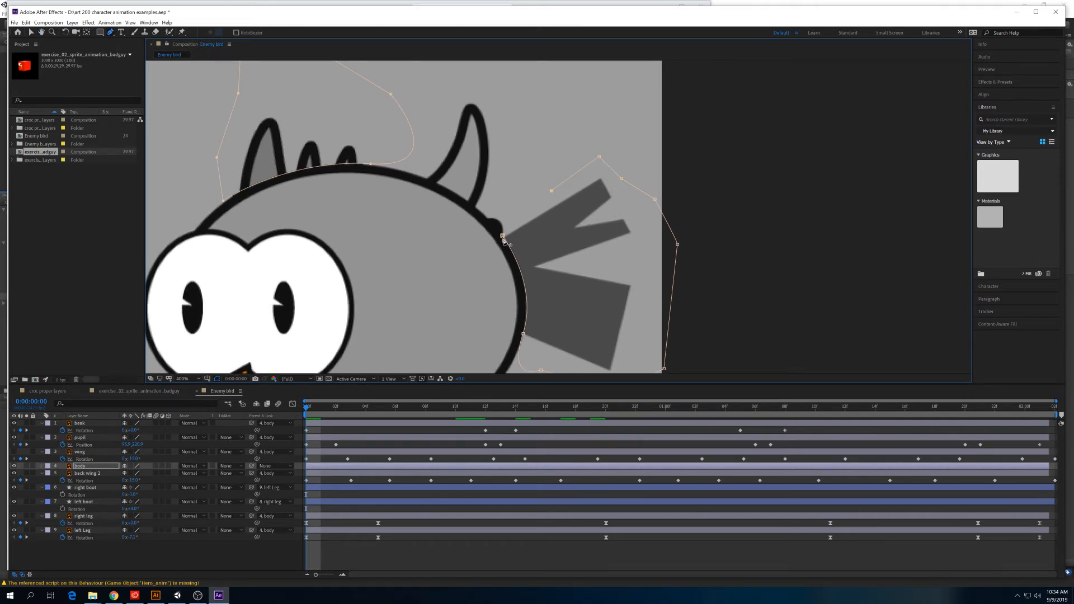
click(502, 236)
scroll(549, 329, down, 1)
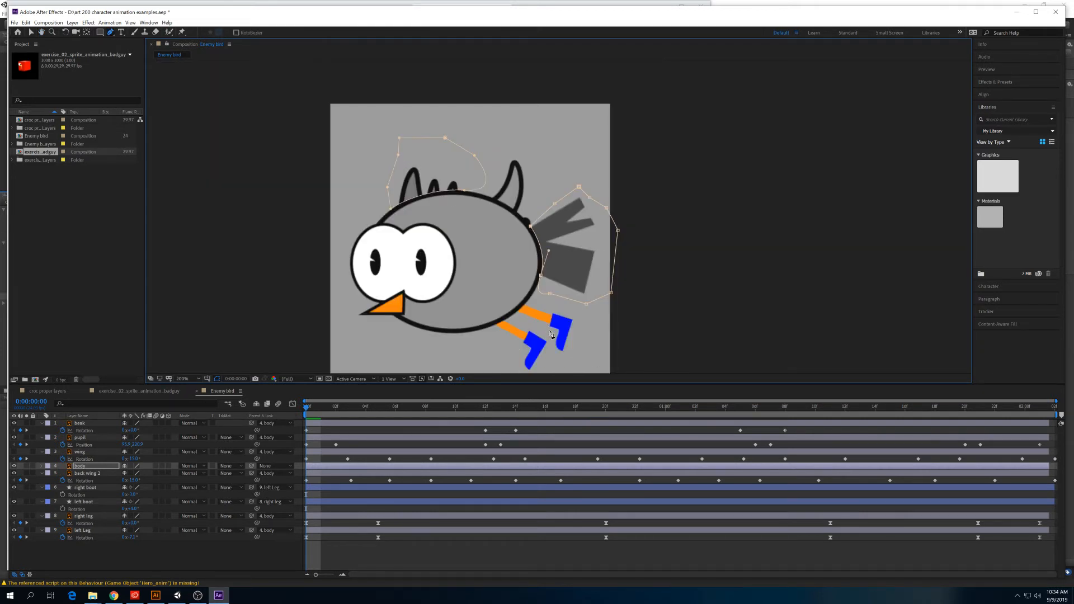
scroll(550, 331, up, 1)
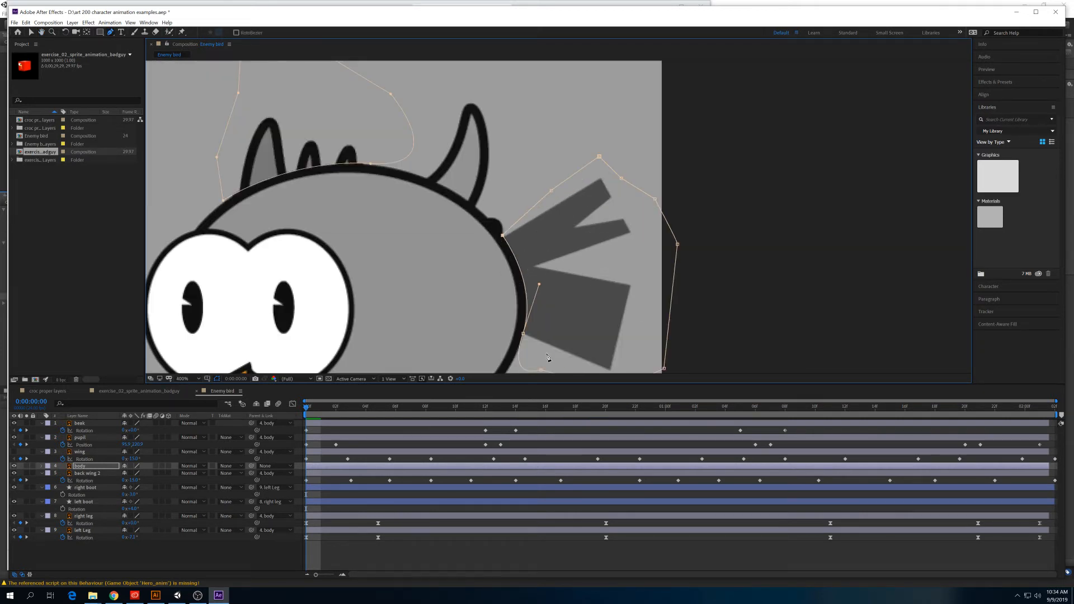
Expand the body layer's properties and duplicate the layer.
click(86, 467)
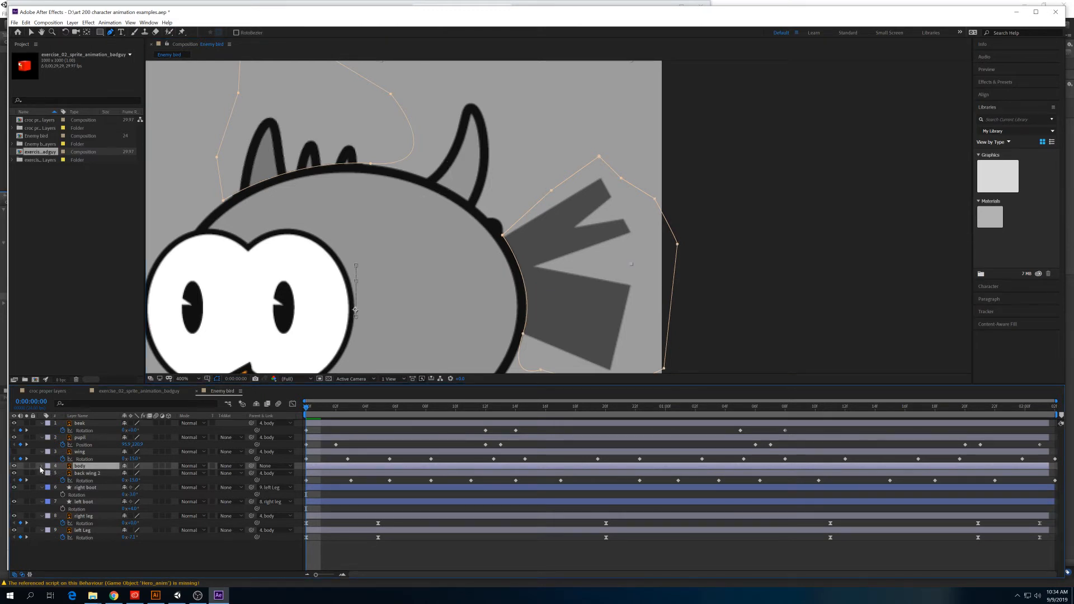
click(42, 467)
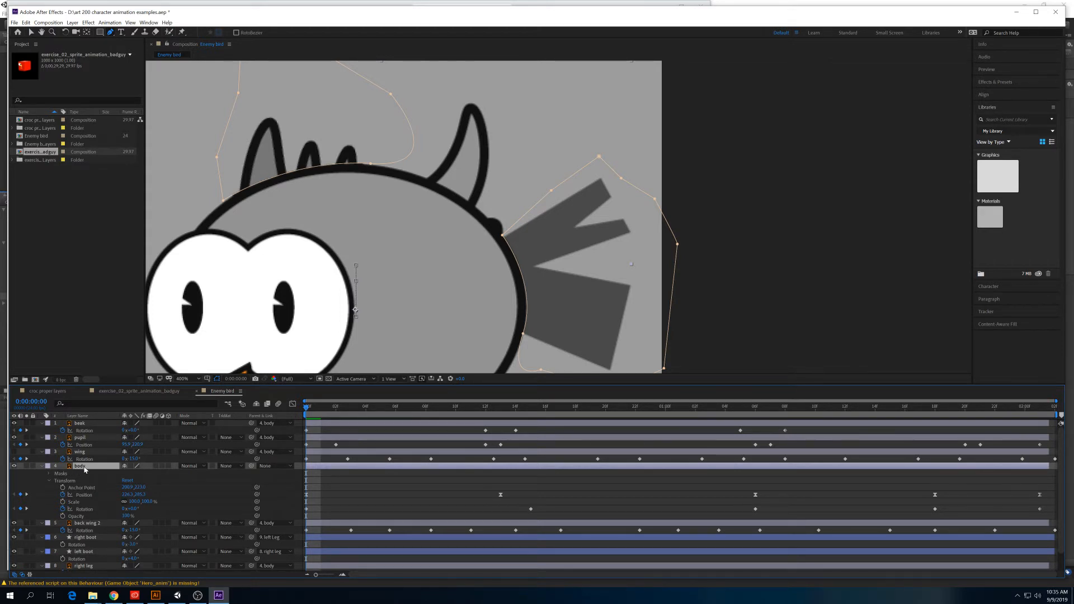
click(42, 466)
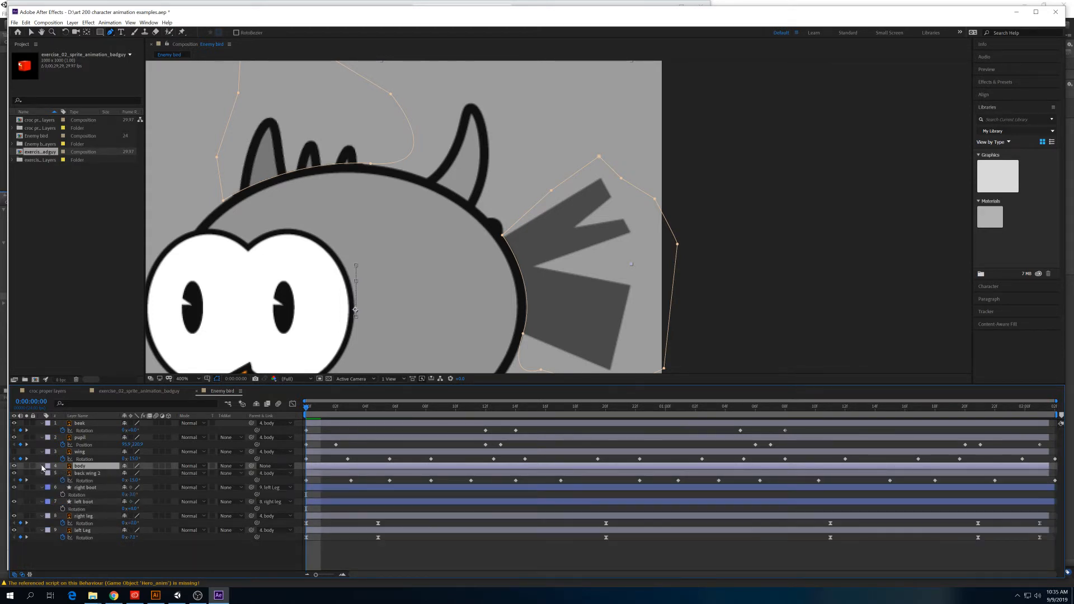
click(42, 467)
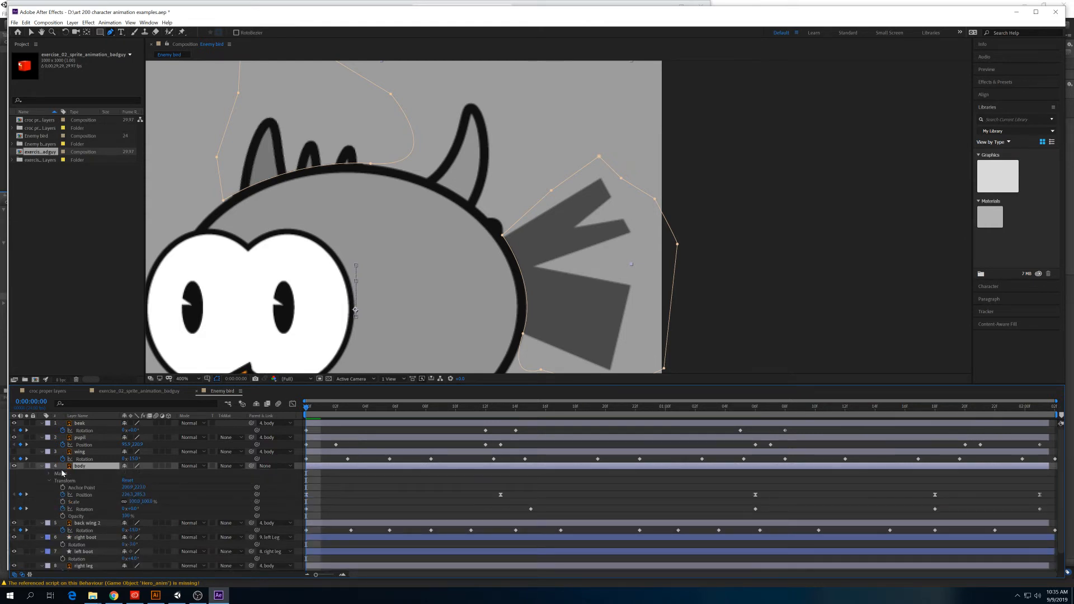
key(ctrl+d)
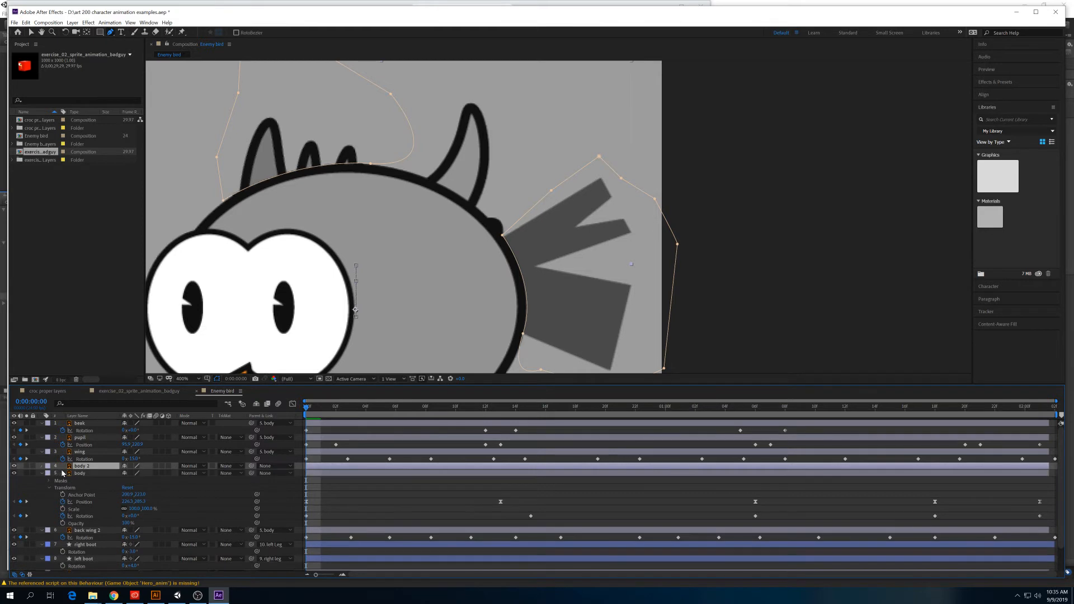
Try to delete all masks from the original body layer and undo the deletion.
click(42, 474)
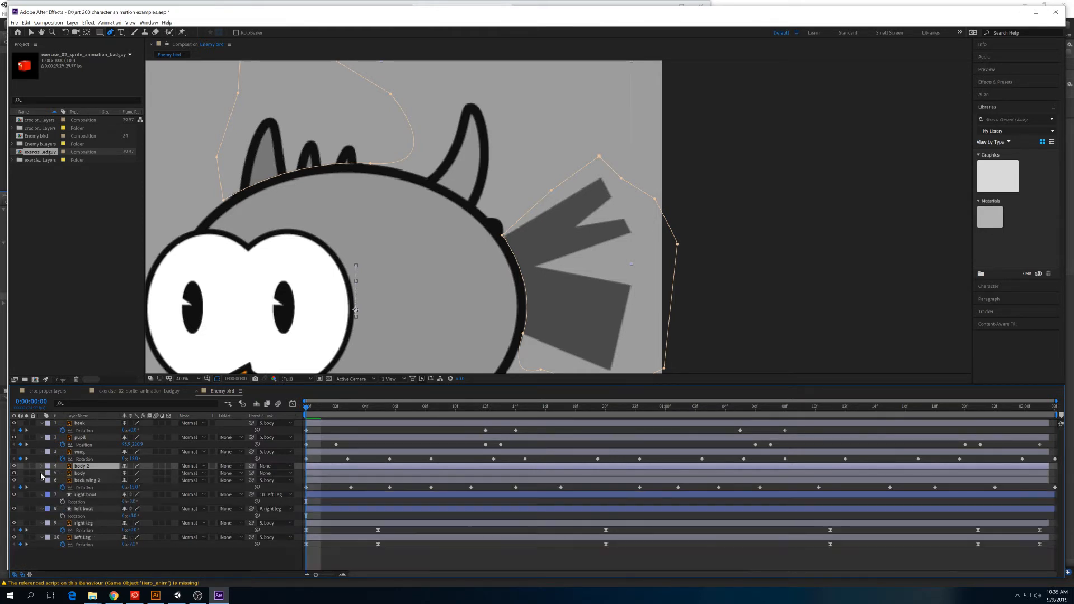
click(42, 475)
click(77, 484)
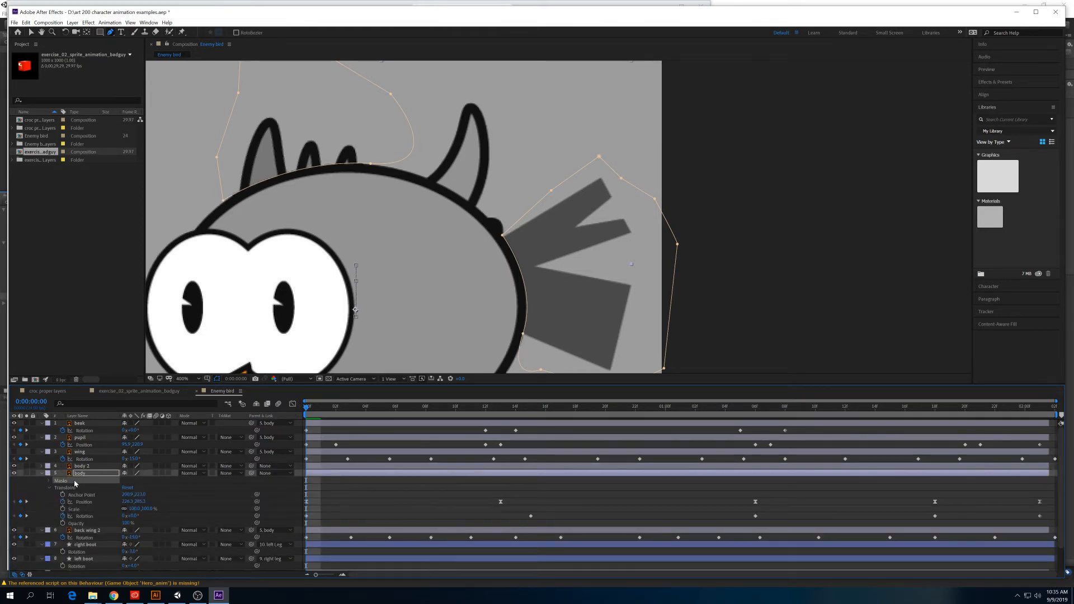
key(Delete)
click(84, 467)
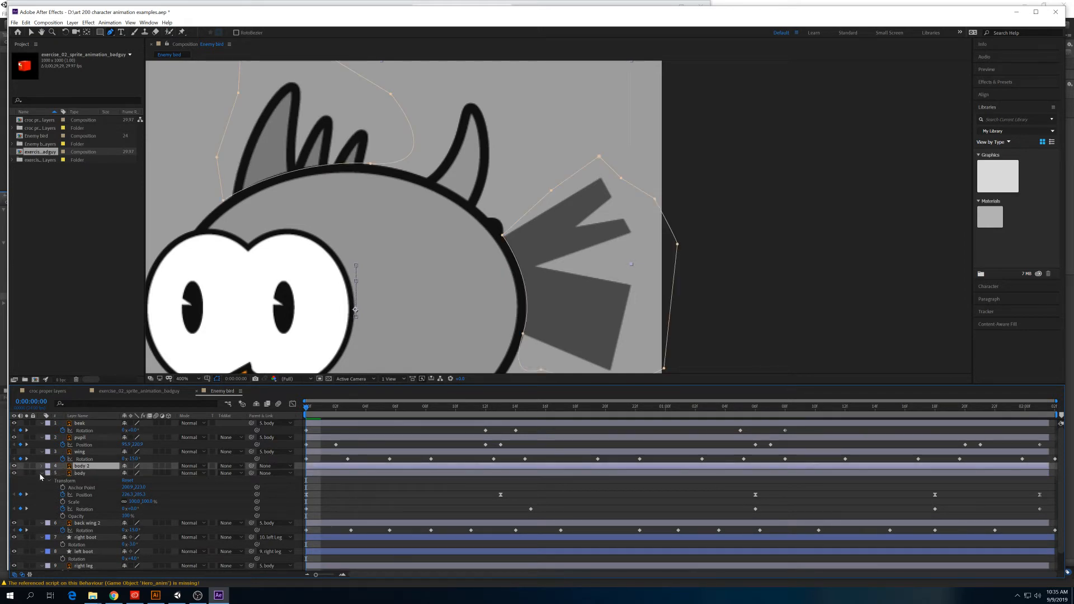
key(ctrl+z)
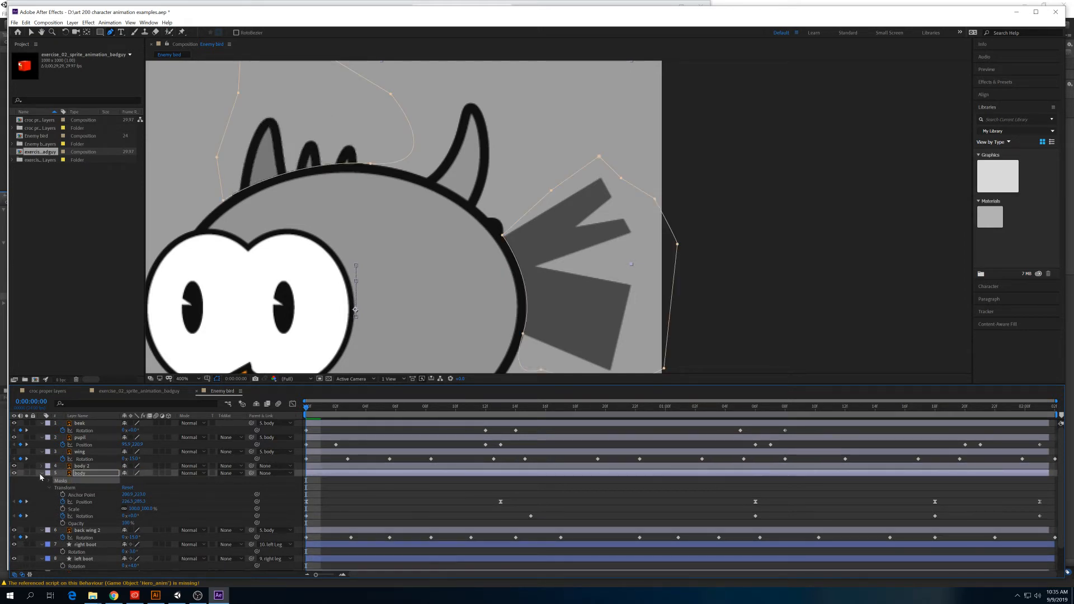
Expand the original body layer's masks and check Mask 1's mode options, leaving it on Add.
click(50, 481)
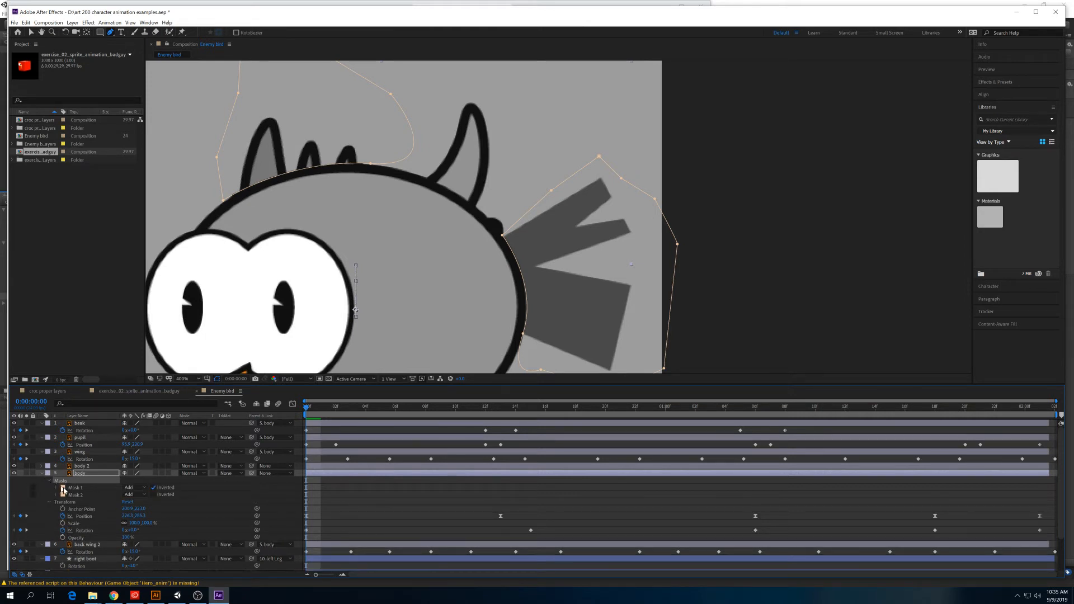
click(77, 488)
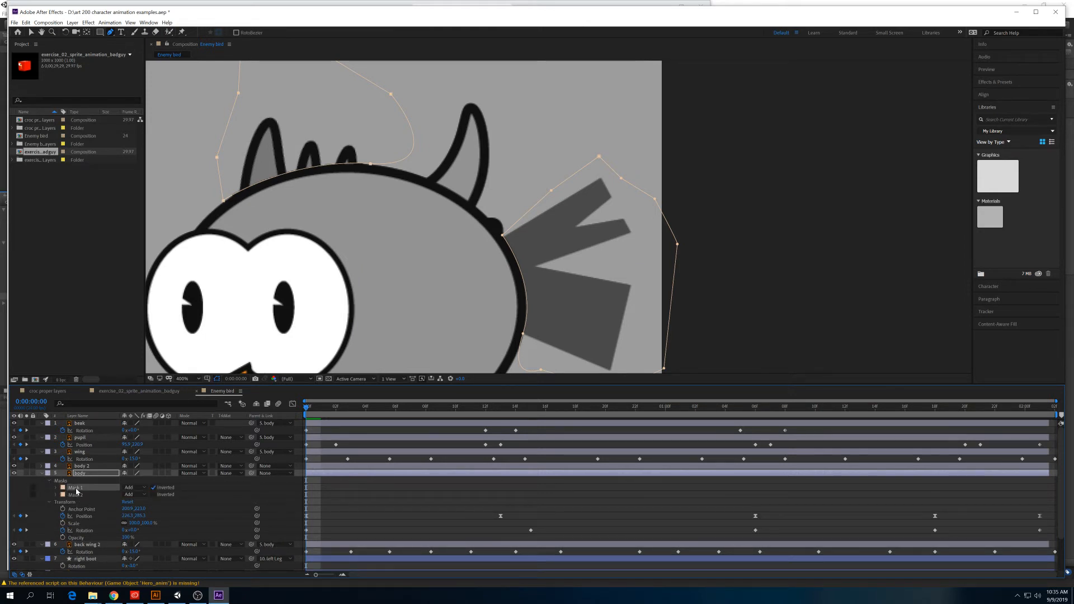
key(Return)
click(142, 490)
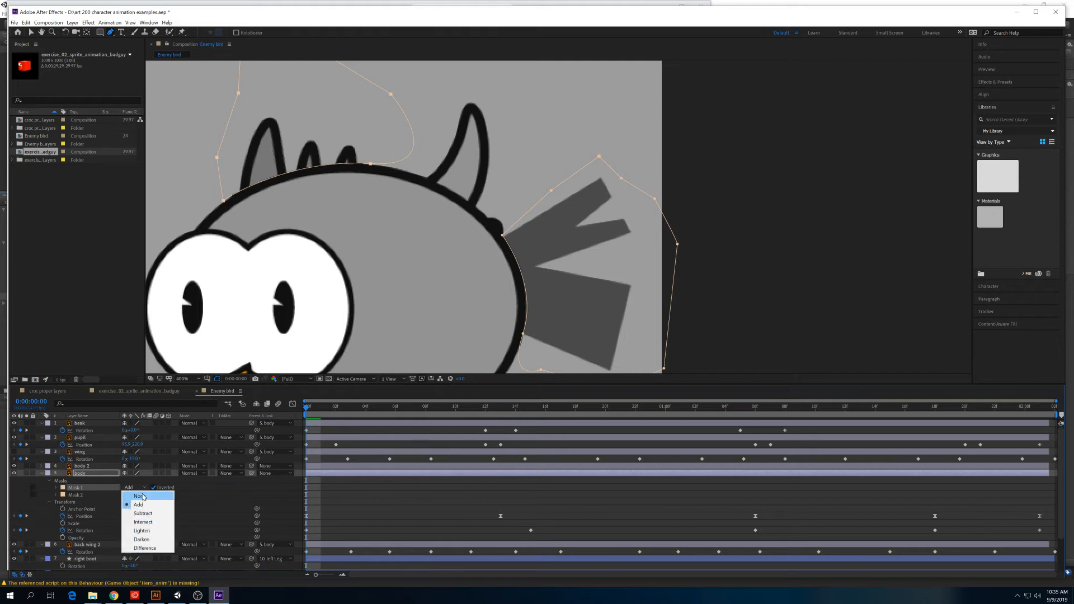
click(140, 490)
click(140, 490)
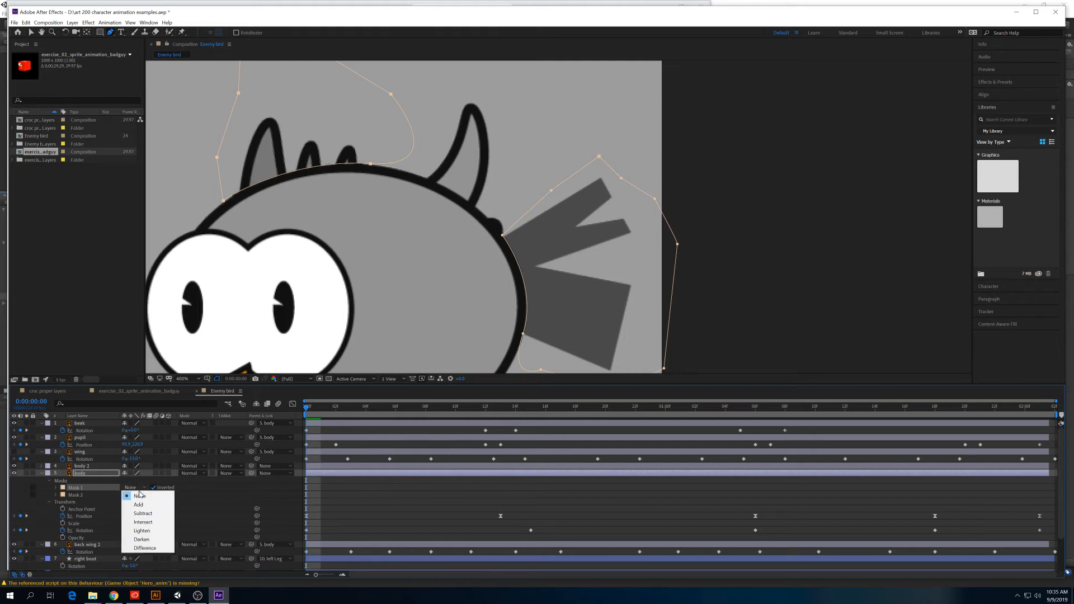
click(137, 497)
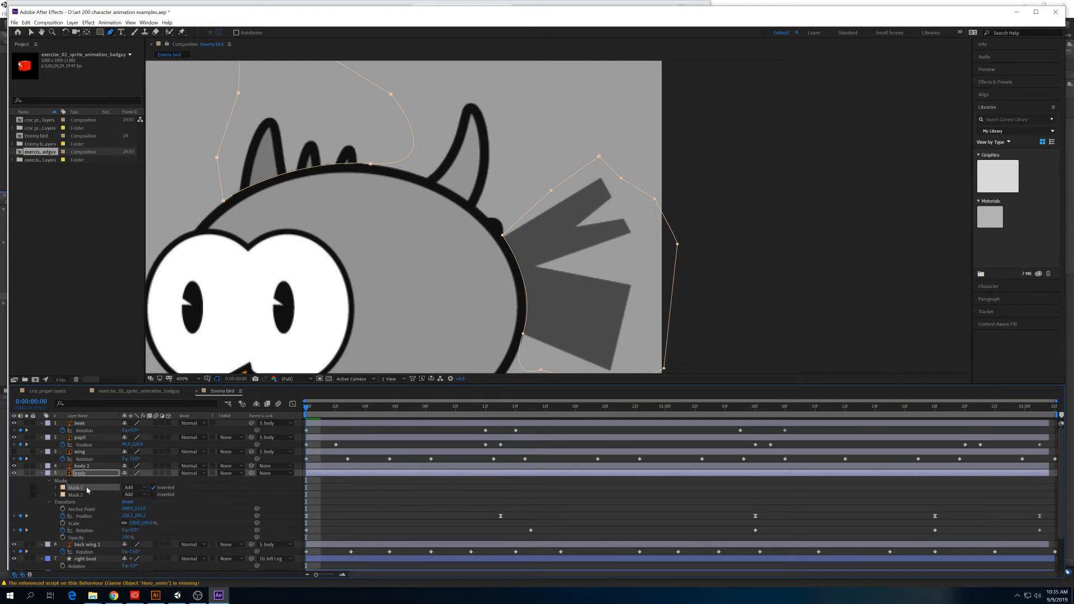
Rename the original body layer's Mask 1 to wing and Mask 2 to tail.
key(Return)
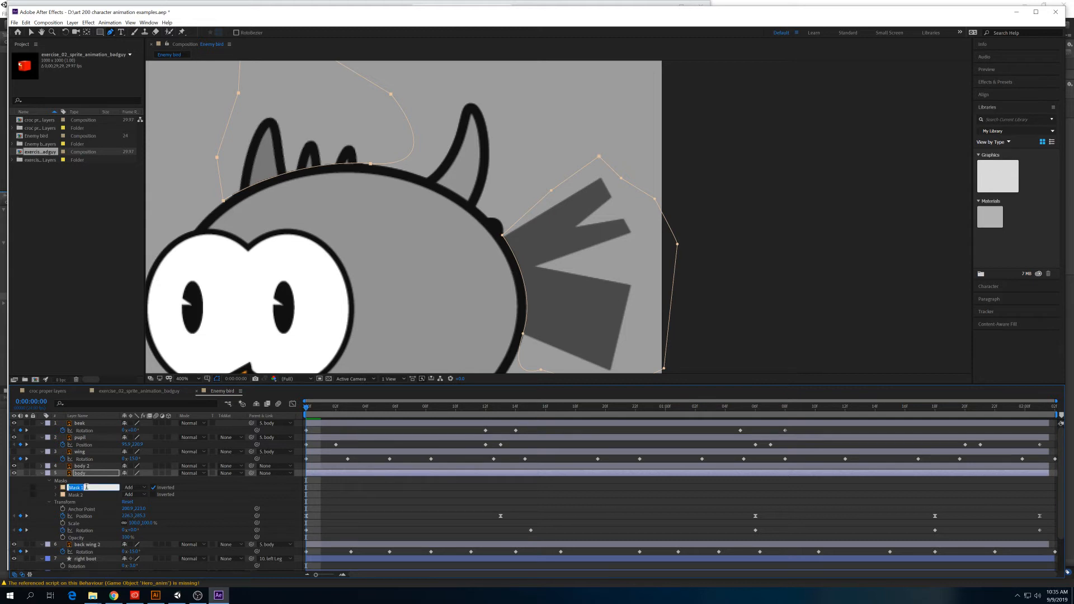
text(wing)
click(95, 496)
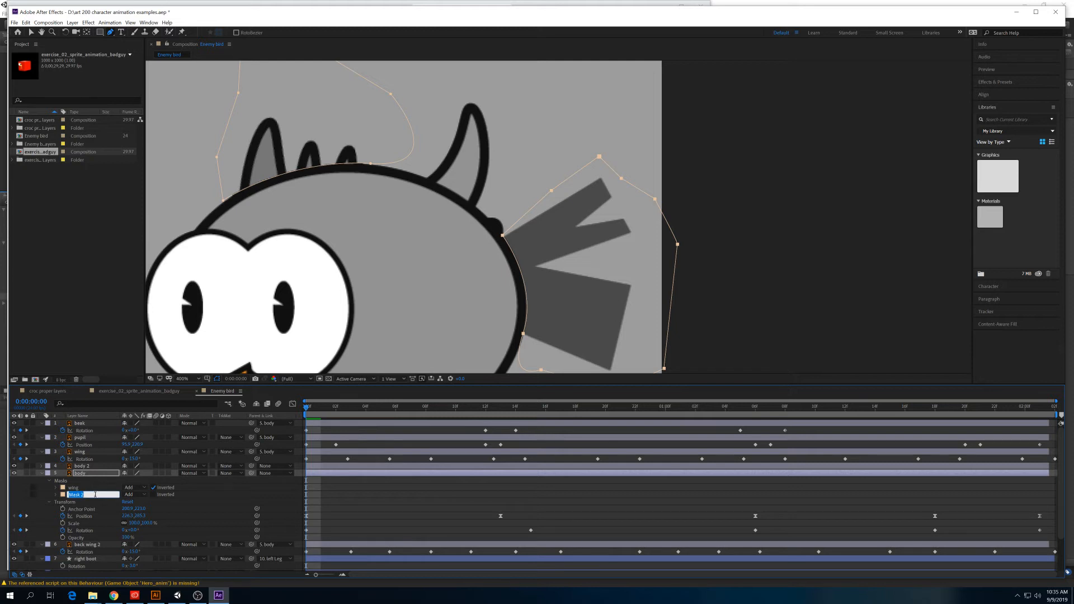
text(tail)
click(196, 496)
click(92, 496)
Hide the body 2 layer and toggle the Inverted option of the original body's tail mask on and back off.
click(88, 466)
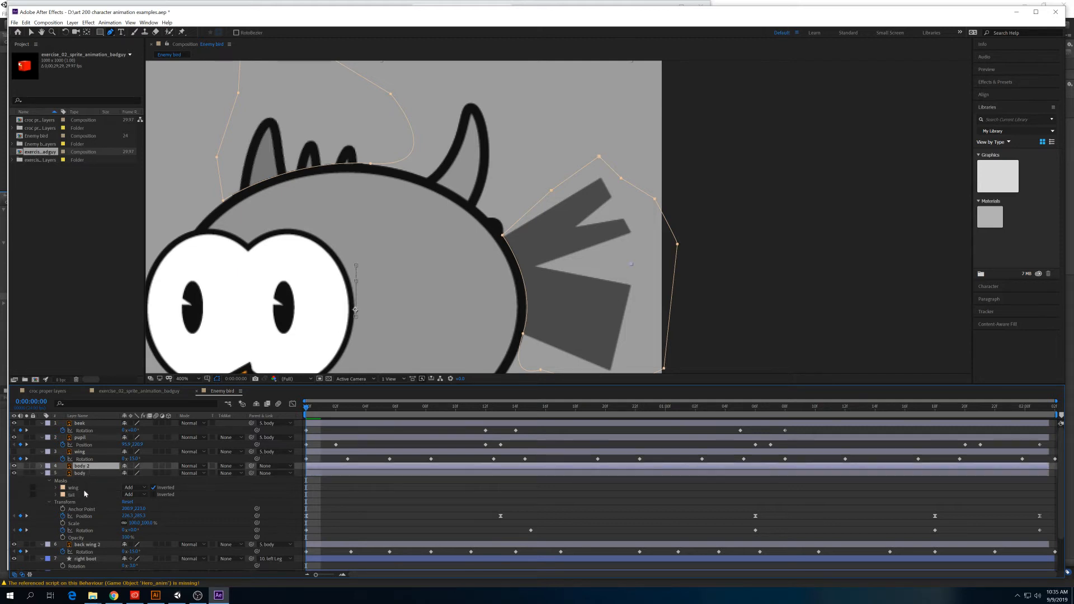
click(14, 466)
click(14, 466)
click(15, 467)
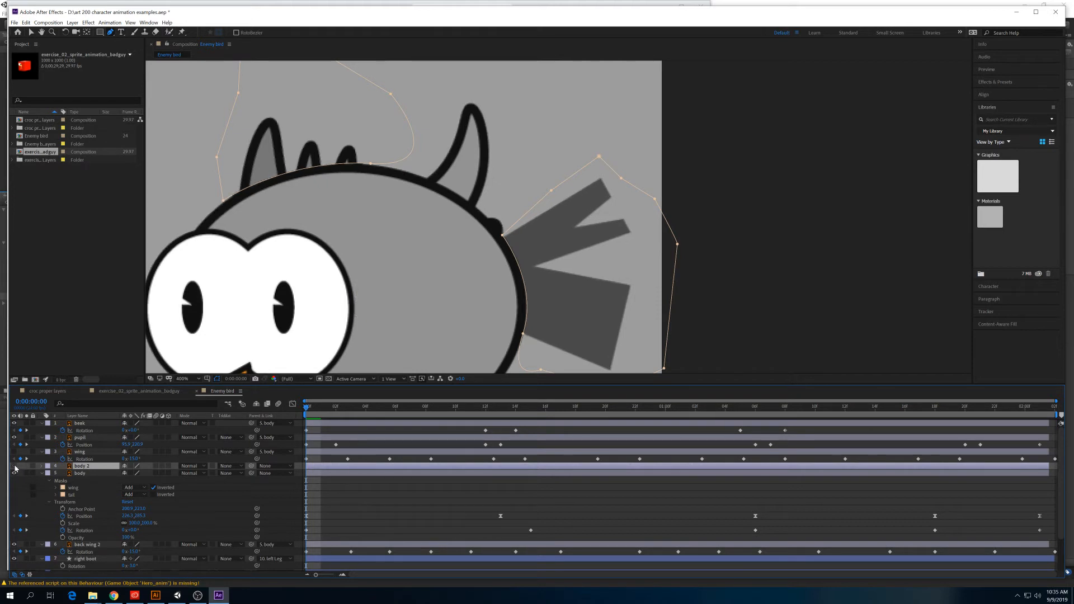
click(154, 495)
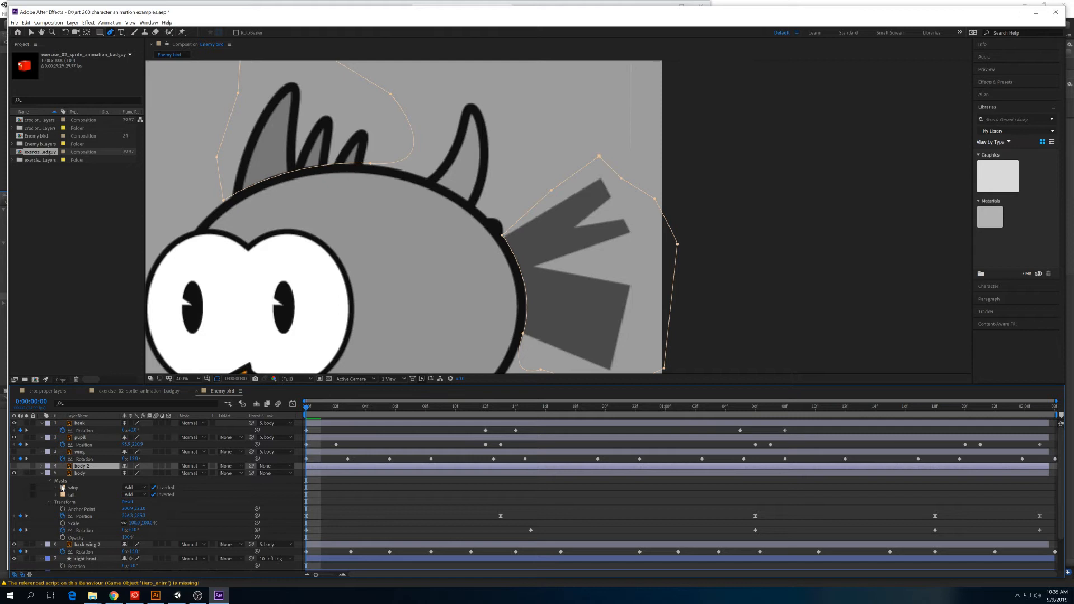
click(154, 496)
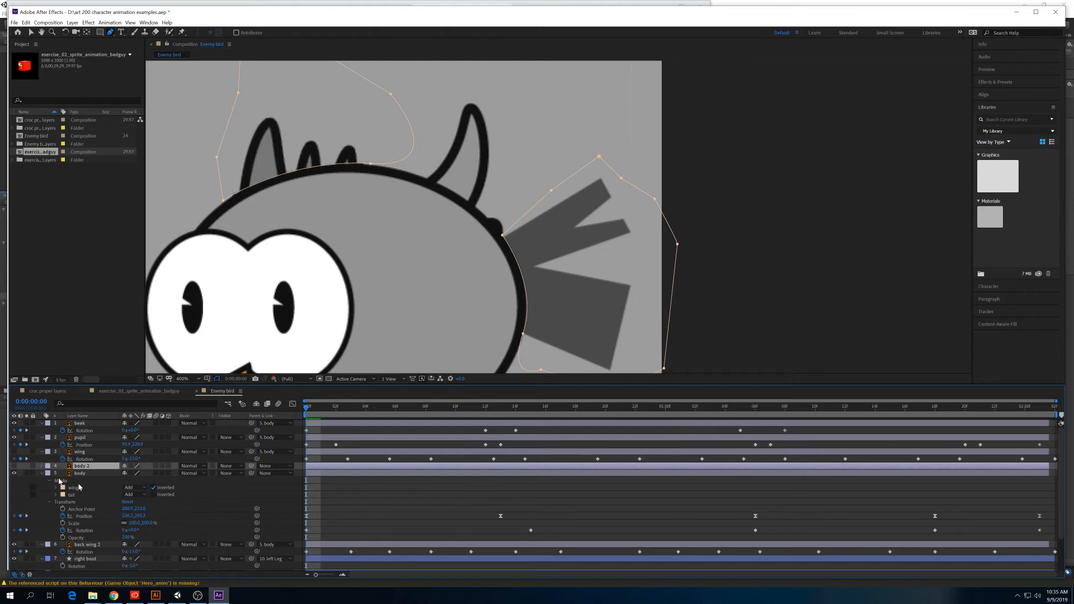
Hide the original body layer and toggle both body layers' visibility to compare them, leaving only body 2 shown.
click(14, 473)
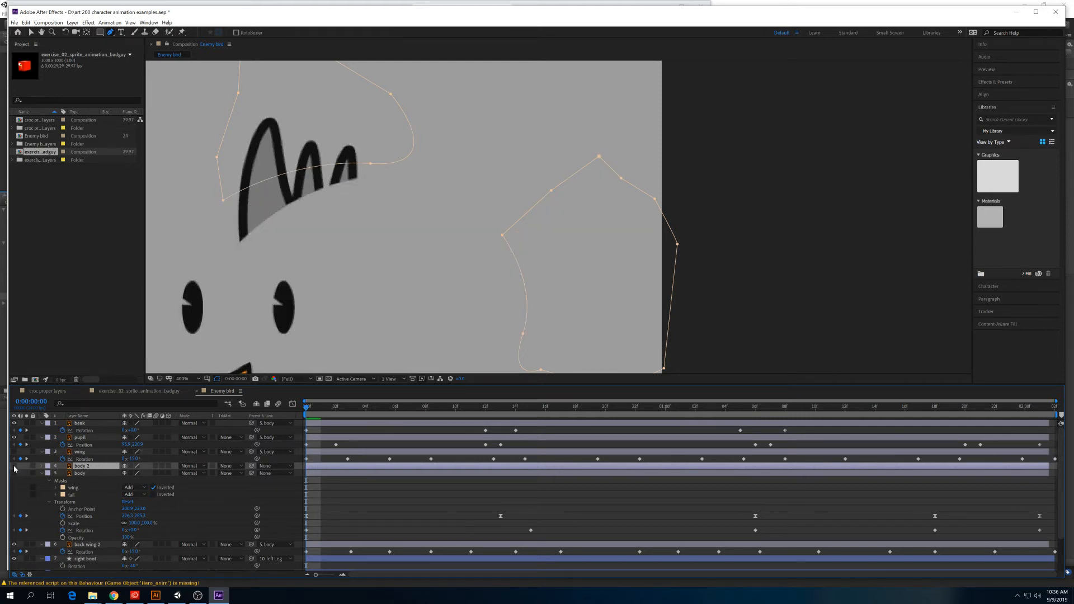
click(15, 465)
click(15, 465)
click(15, 465)
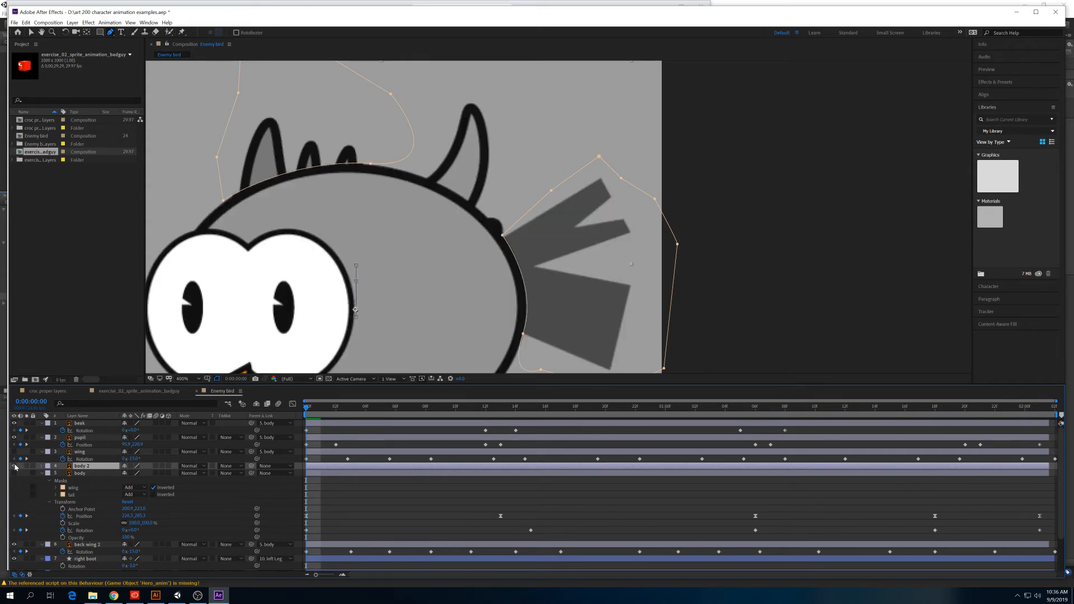
click(14, 466)
click(15, 473)
click(14, 473)
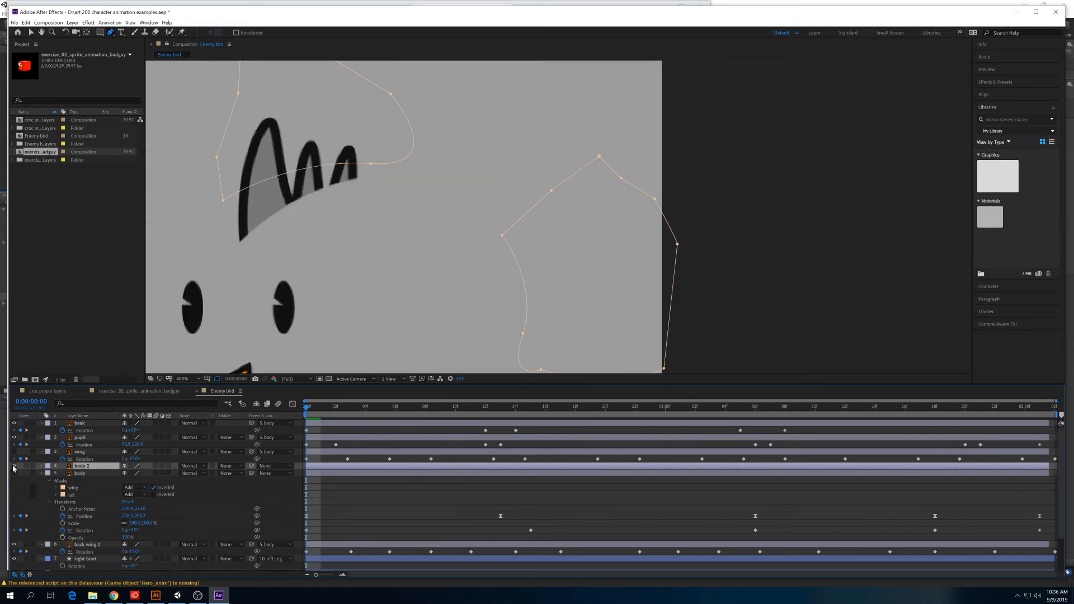
click(14, 465)
Expand the body 2 layer's masks and delete its Mask 1, leaving only Mask 2.
click(42, 466)
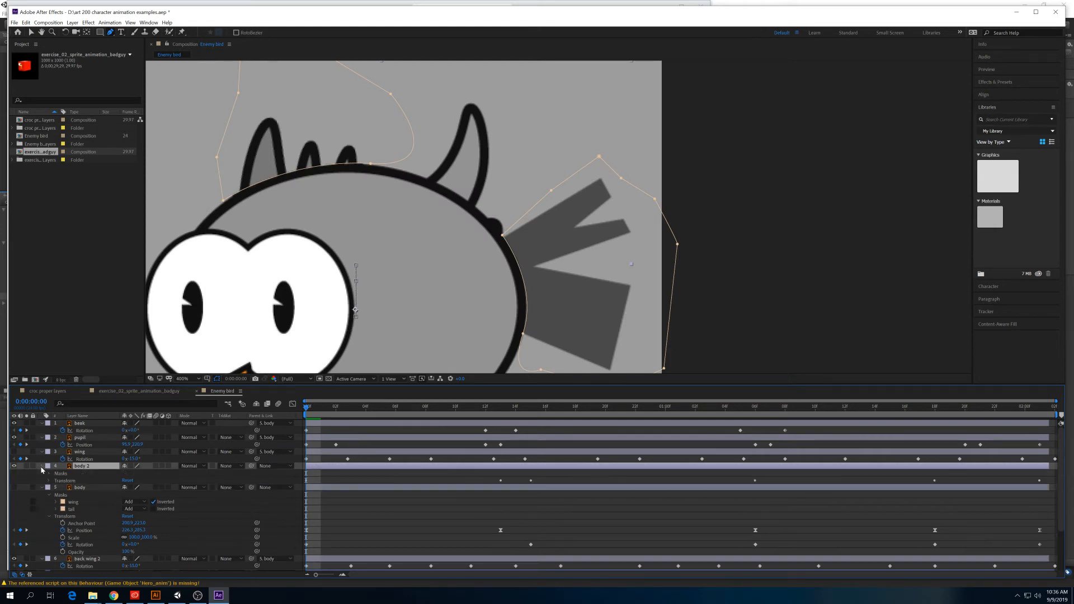
click(49, 474)
click(77, 481)
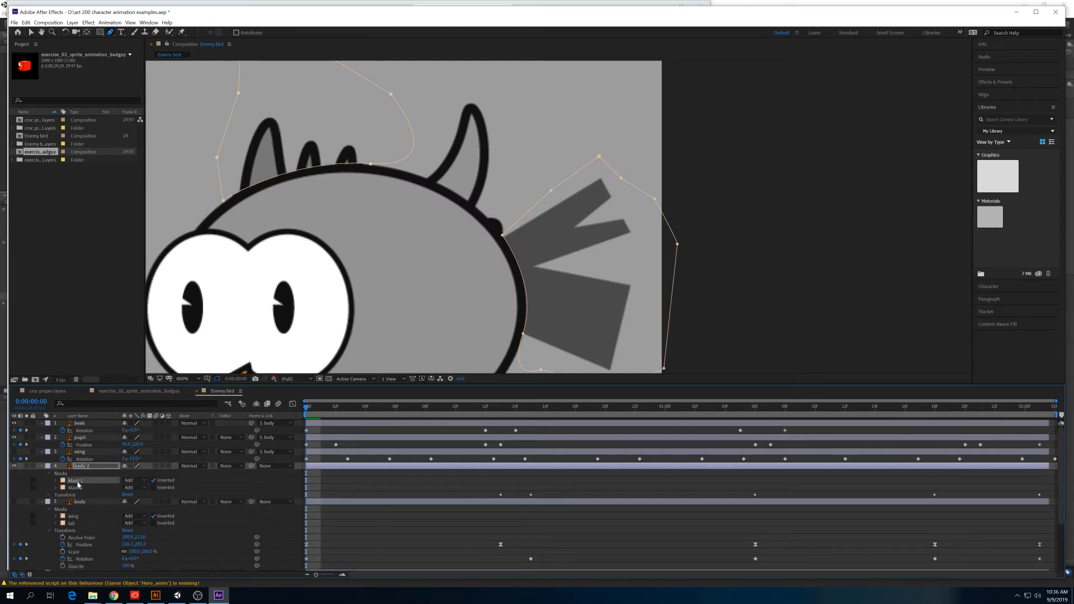
key(Delete)
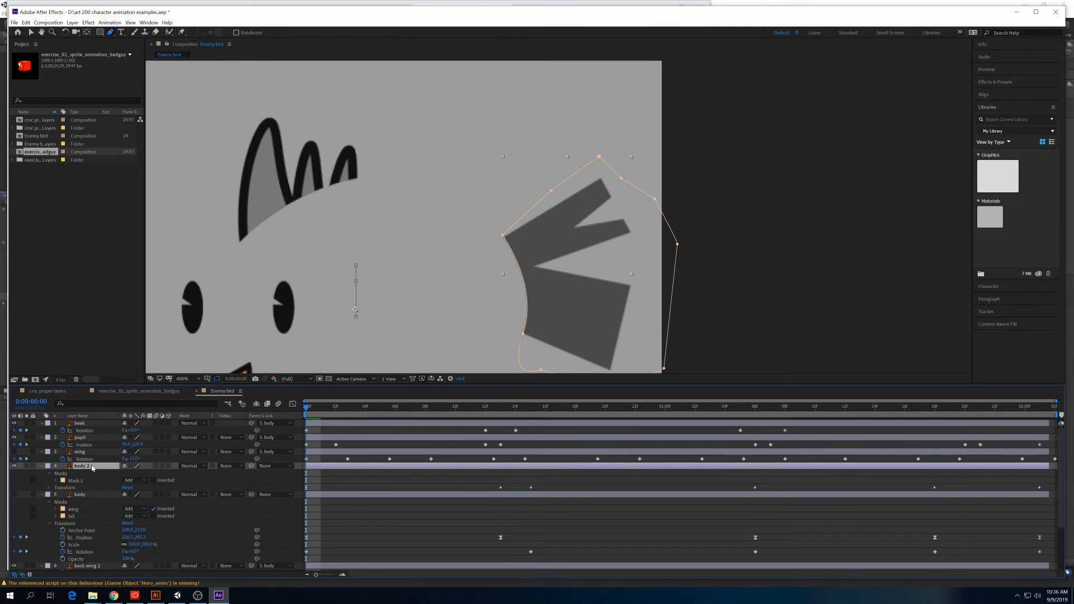
Rename the body 2 layer to tail and show the body layer again.
text(tail)
click(14, 495)
scroll(92, 490, down, 1)
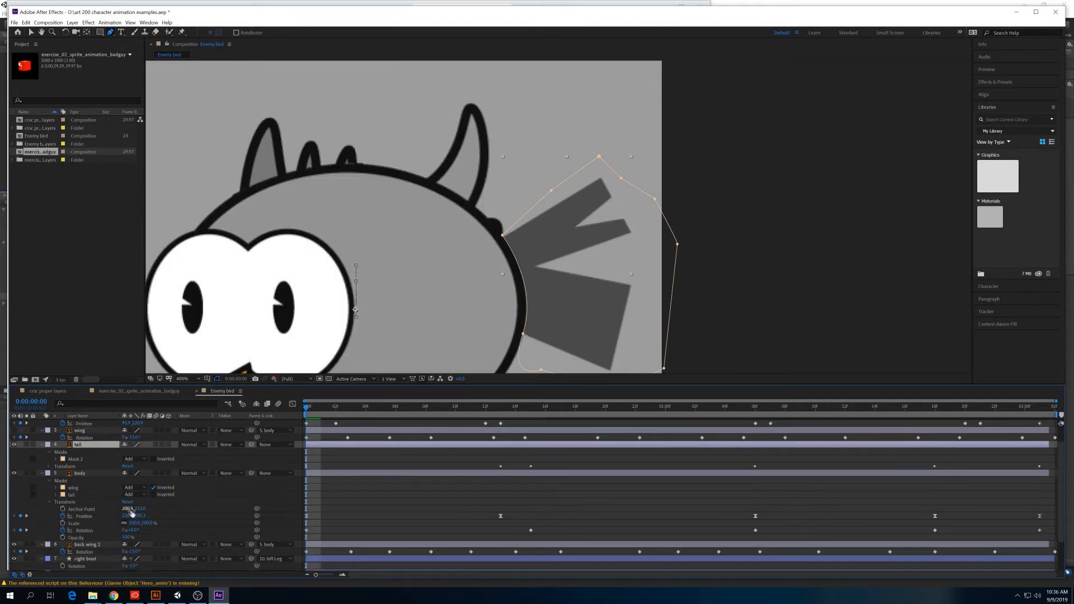
Try inverting the body layer's tail mask, toggling the body layer's visibility to compare it with the separate tail.
click(78, 490)
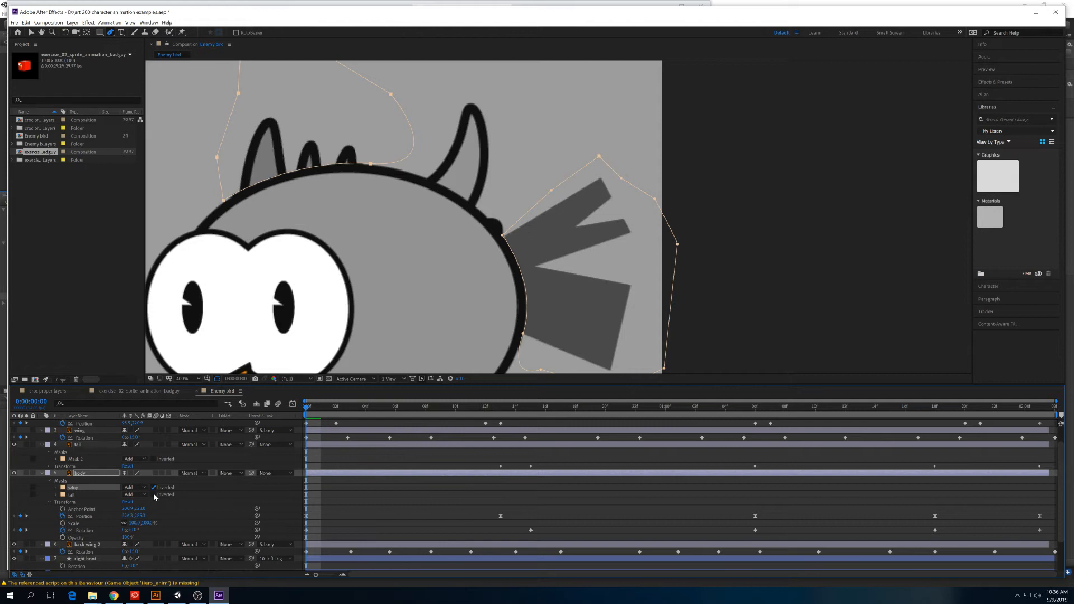
click(154, 495)
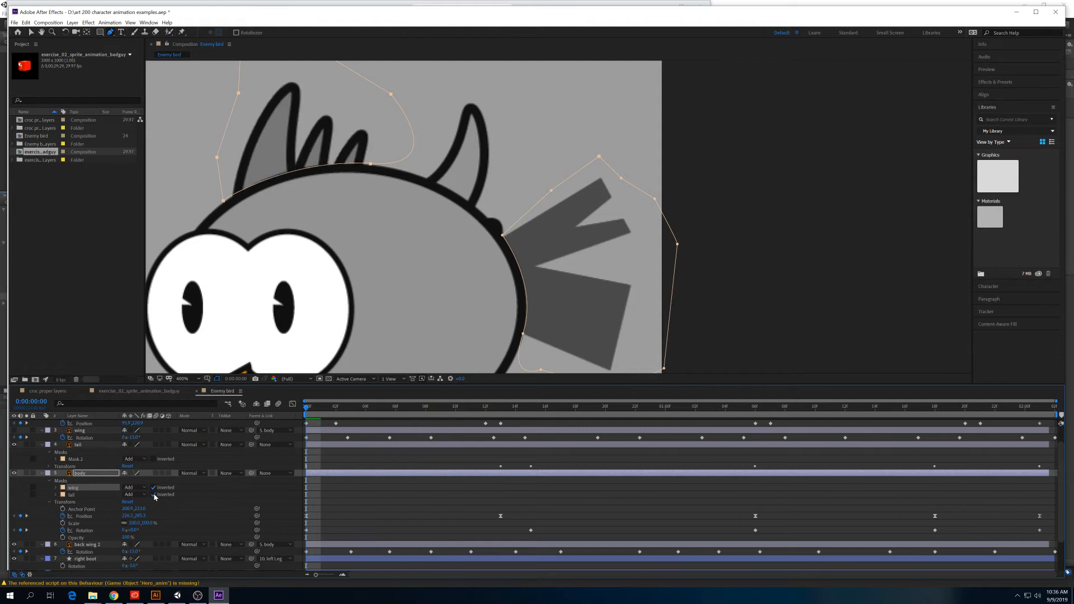
click(13, 474)
click(14, 474)
click(14, 473)
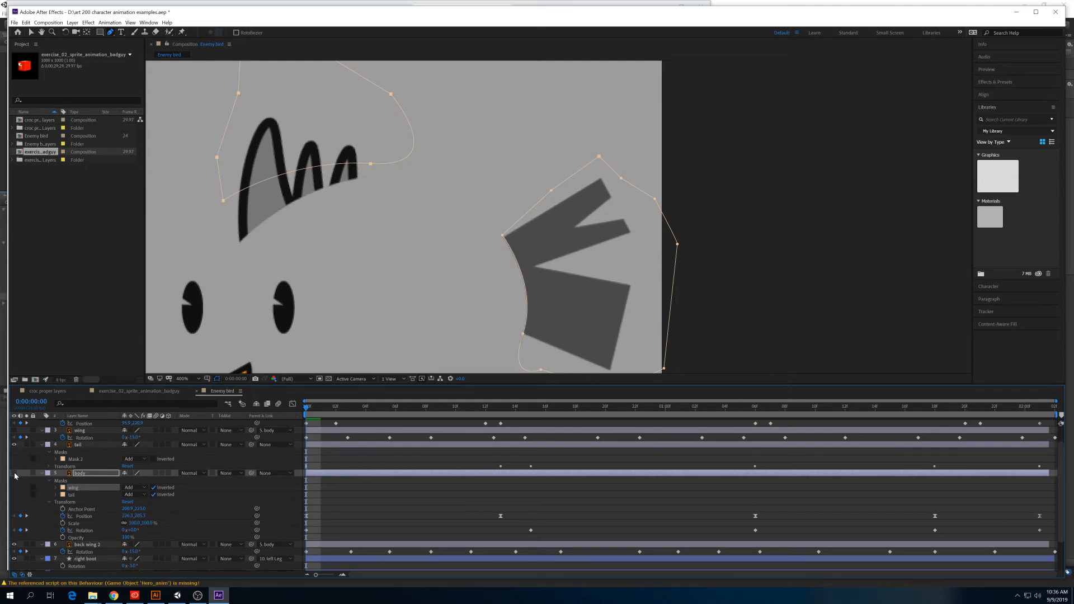
click(13, 473)
click(14, 474)
click(14, 473)
Preview the animation and try the body's wing mask with Inverted off and back on while scrubbing the timeline.
key(space)
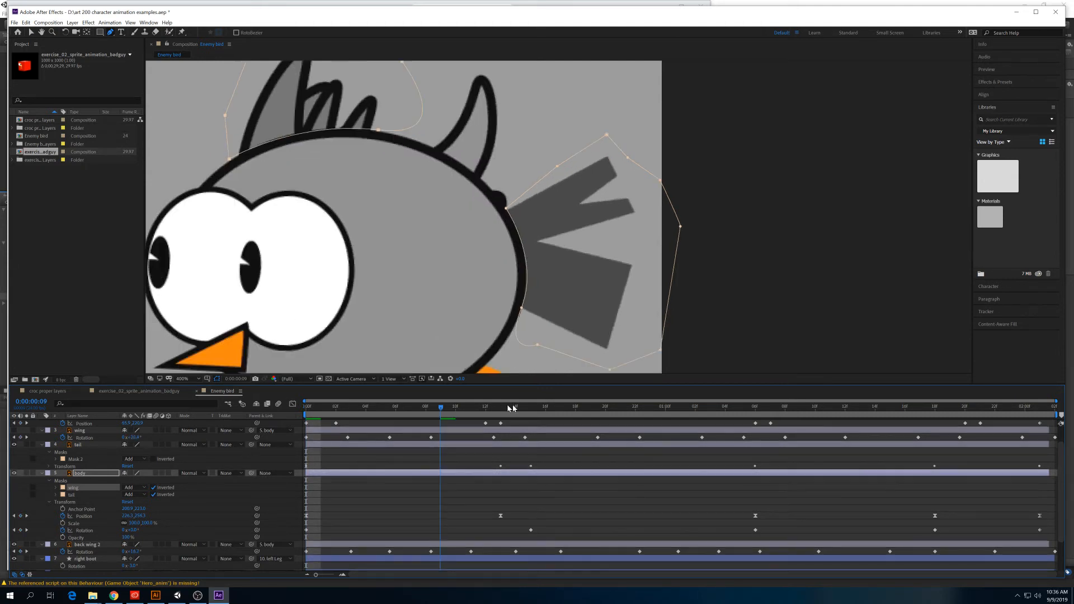
key(space)
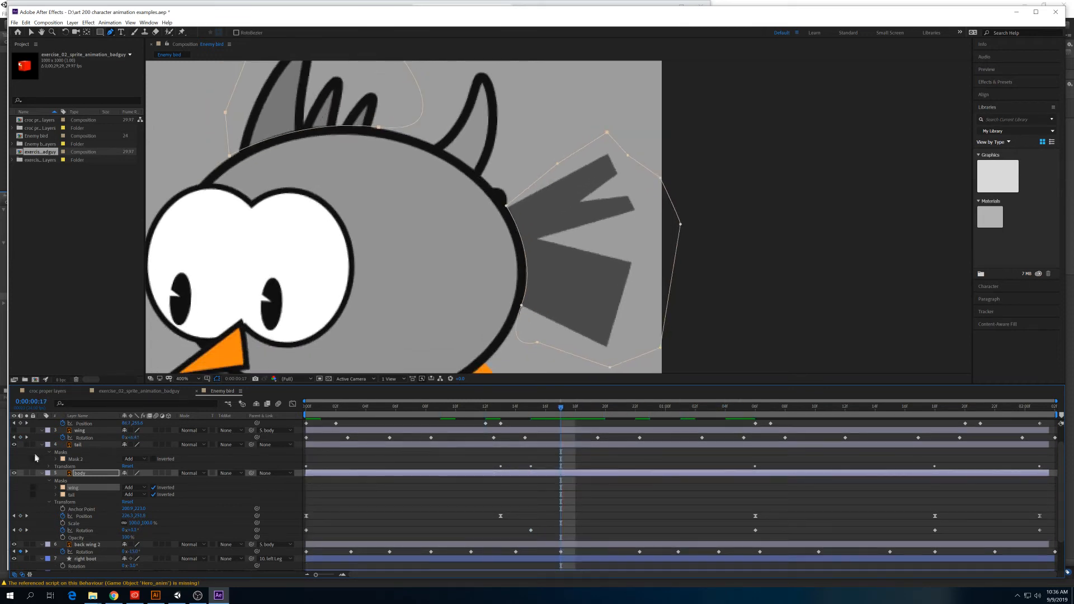
click(153, 487)
drag(398, 408, 501, 408)
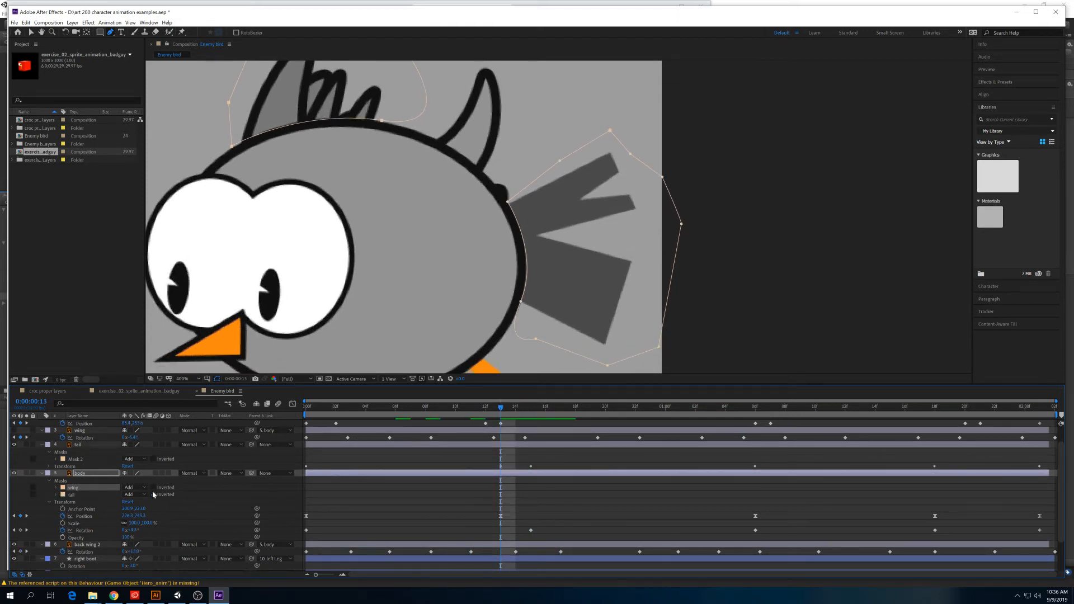
click(153, 488)
scroll(229, 491, up, 1)
drag(424, 409, 576, 439)
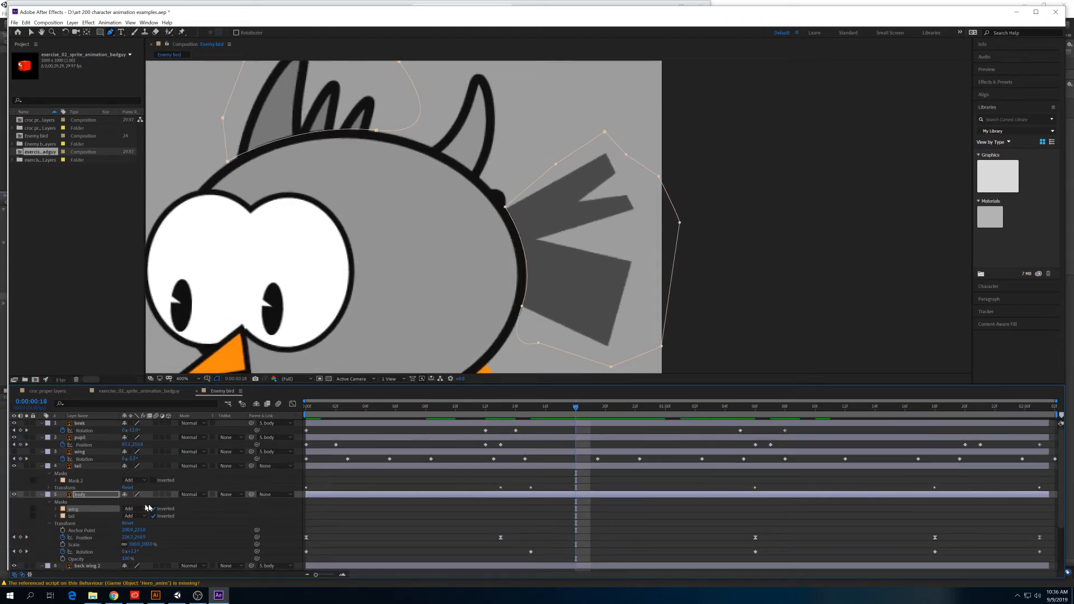
Lock the body's tail mask and try the wing mask's Inverted option off and on again at earlier frames.
click(33, 517)
click(153, 509)
mouse_move(392, 407)
mouse_down()
mouse_move(491, 408)
mouse_move(410, 408)
mouse_up()
click(152, 516)
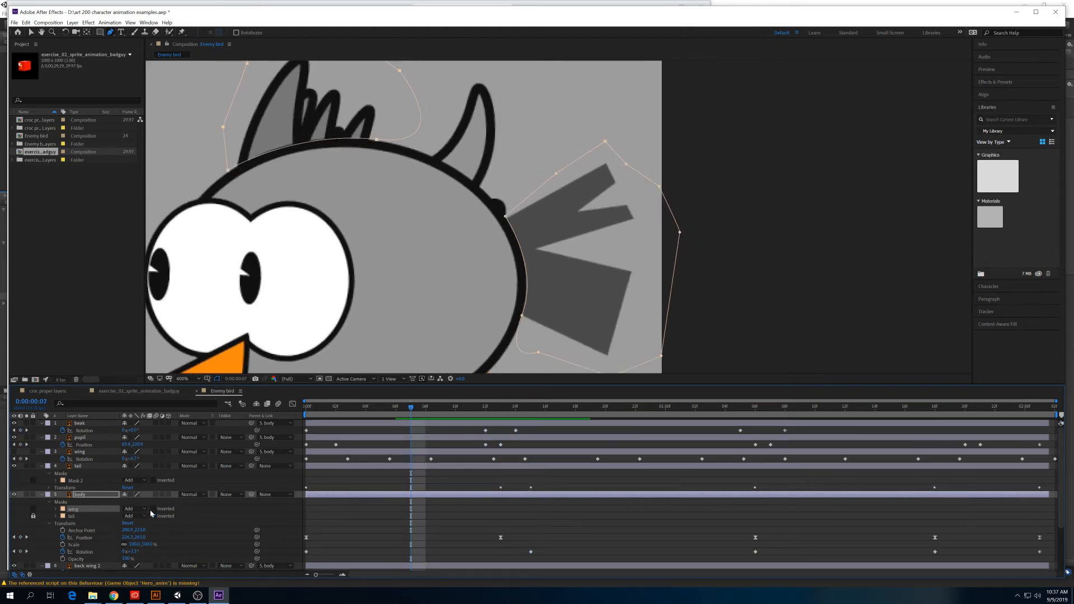
click(153, 509)
mouse_move(427, 409)
mouse_down()
mouse_move(532, 407)
mouse_move(431, 407)
mouse_up()
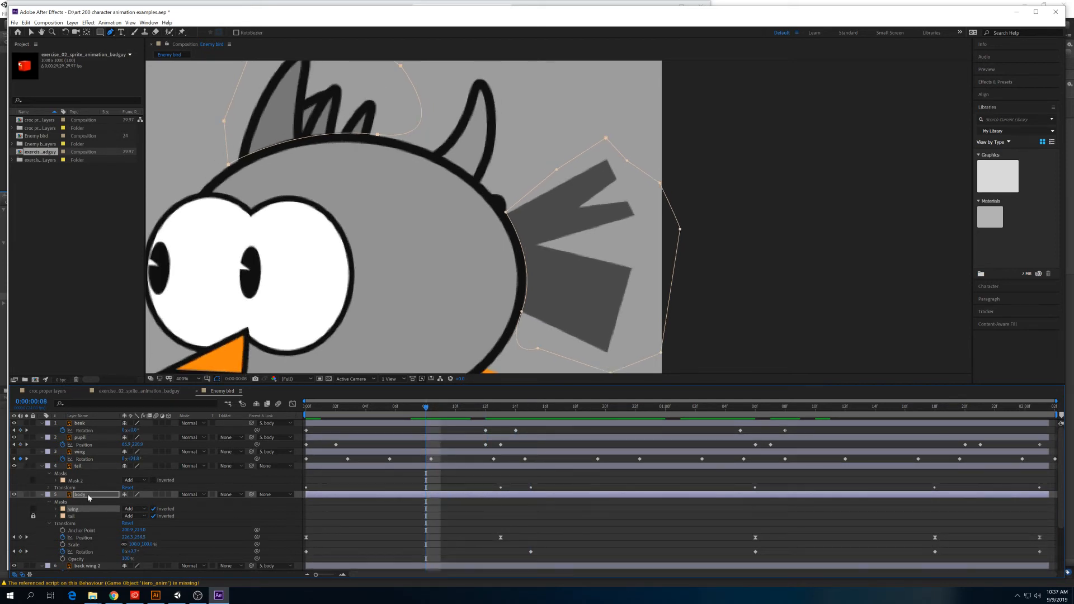
Collapse the tail layer and set the body's tail mask to Subtract, unlocked and with Inverted off.
click(41, 466)
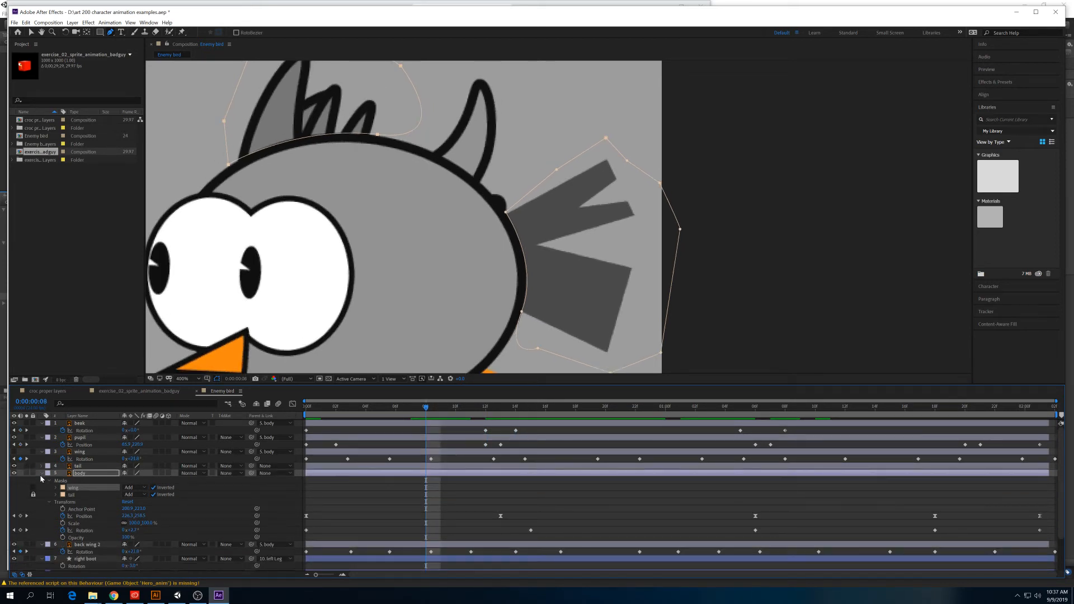
click(40, 476)
click(42, 473)
click(141, 496)
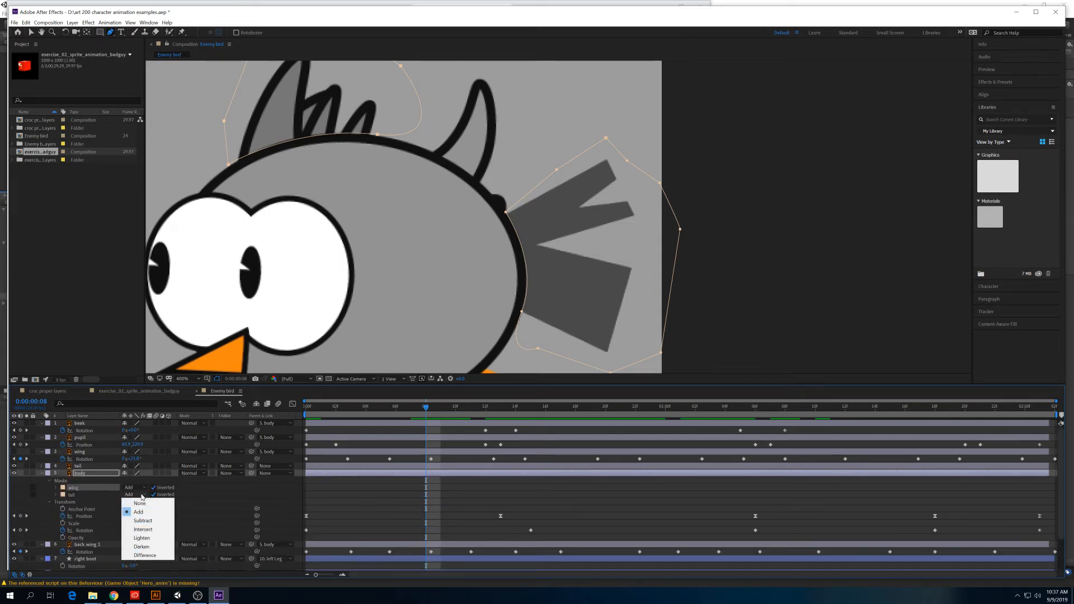
click(154, 495)
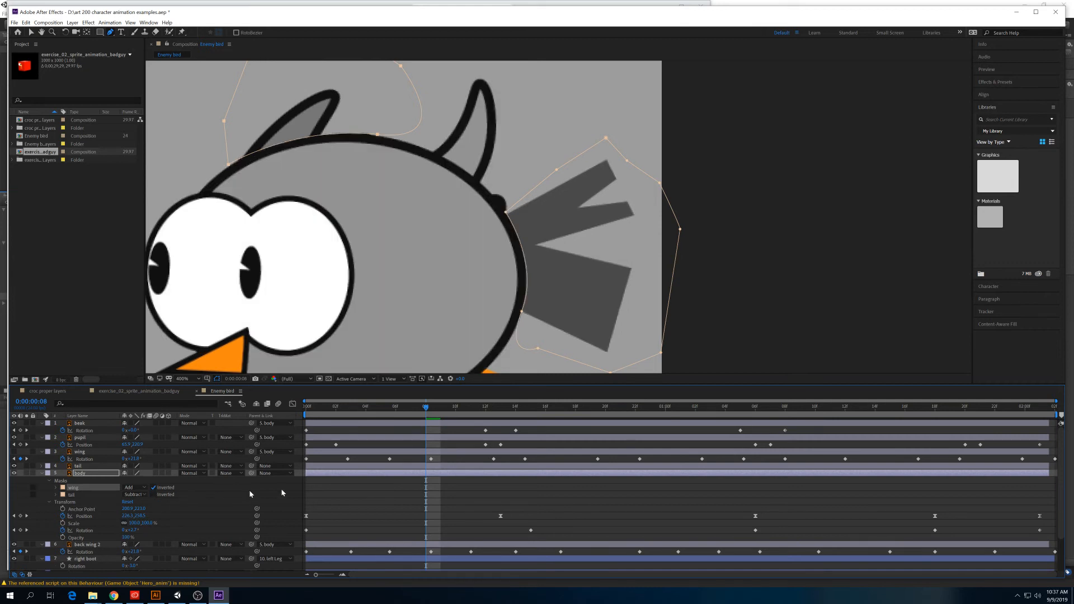
Preview the flight, go to frame 13 and toggle the tail layer's visibility to check the mask separation.
key(space)
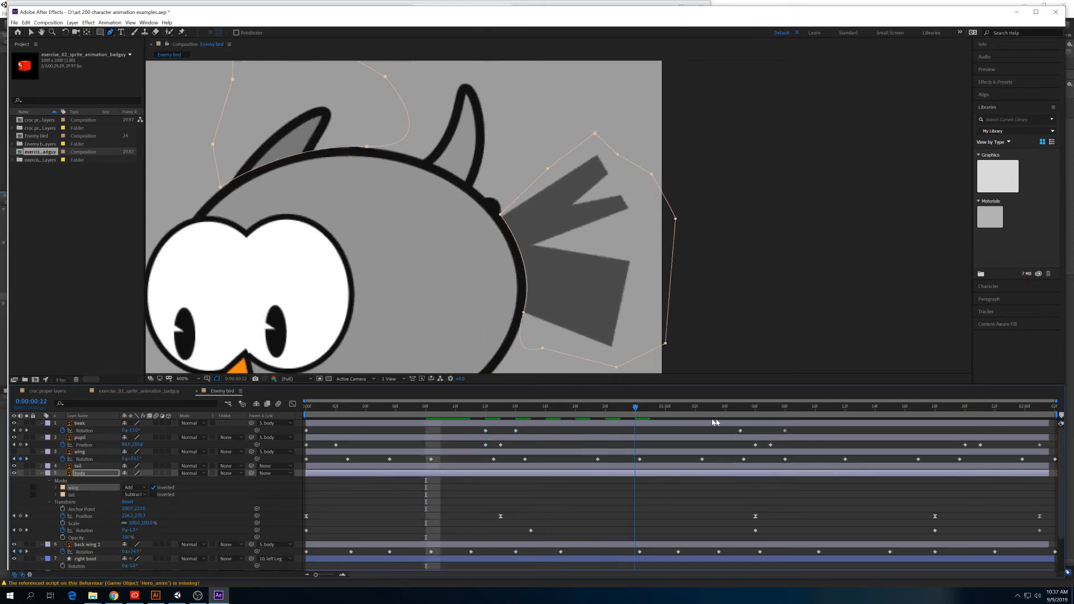
drag(646, 427, 501, 426)
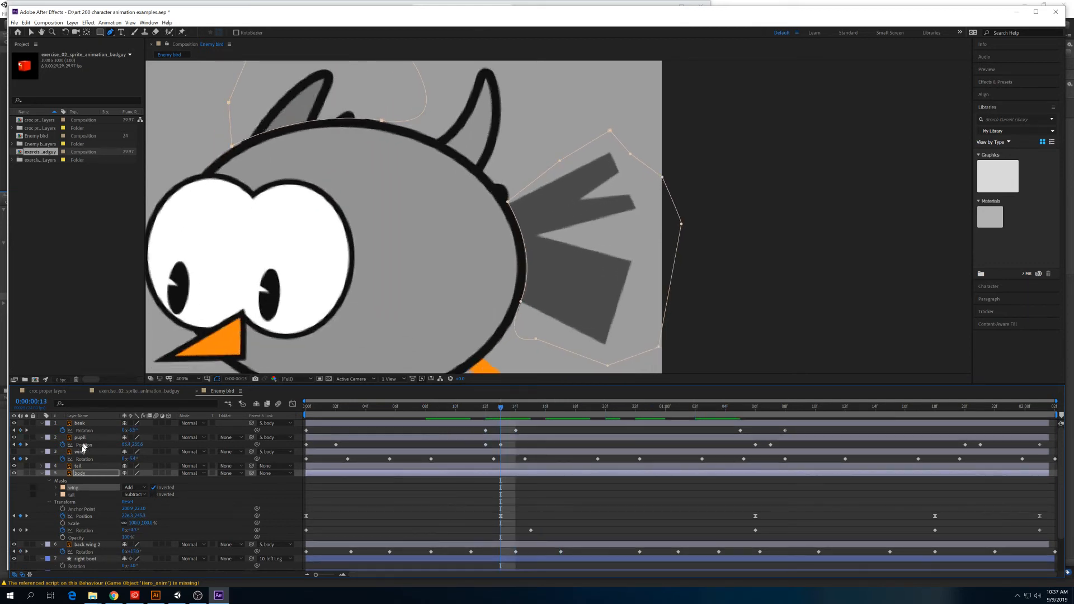
click(14, 466)
click(14, 466)
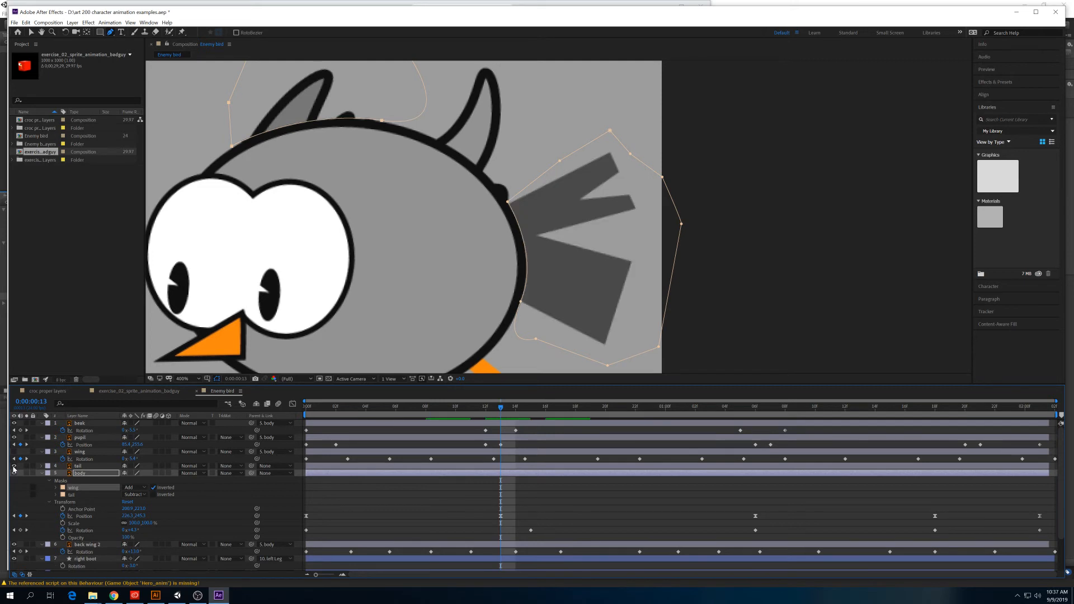
Reveal the tail layer's Position and Rotation and remove all keyframes from both properties.
click(87, 467)
click(87, 32)
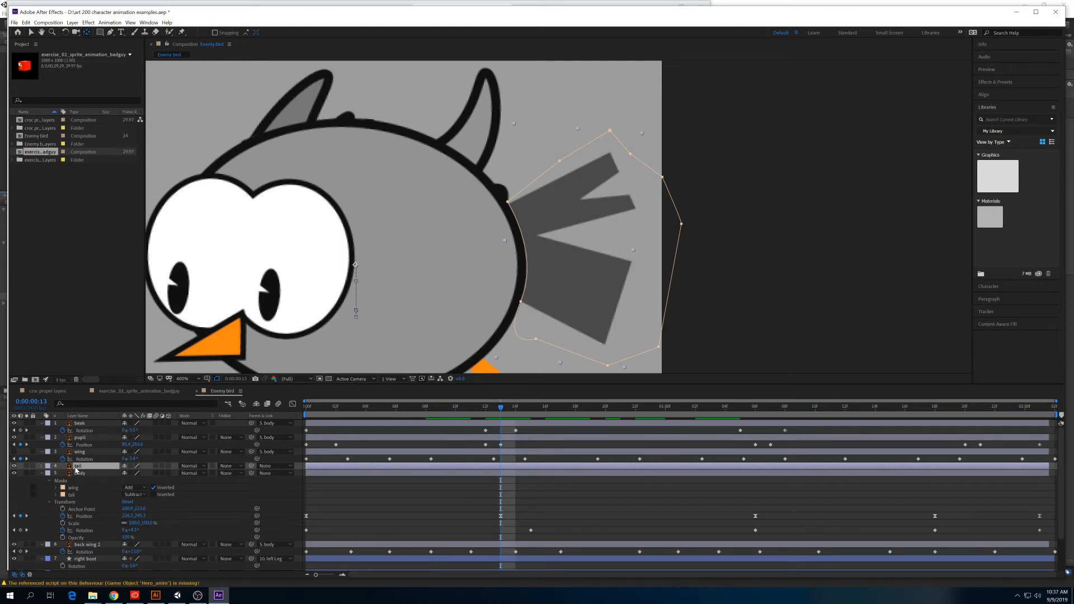
click(43, 466)
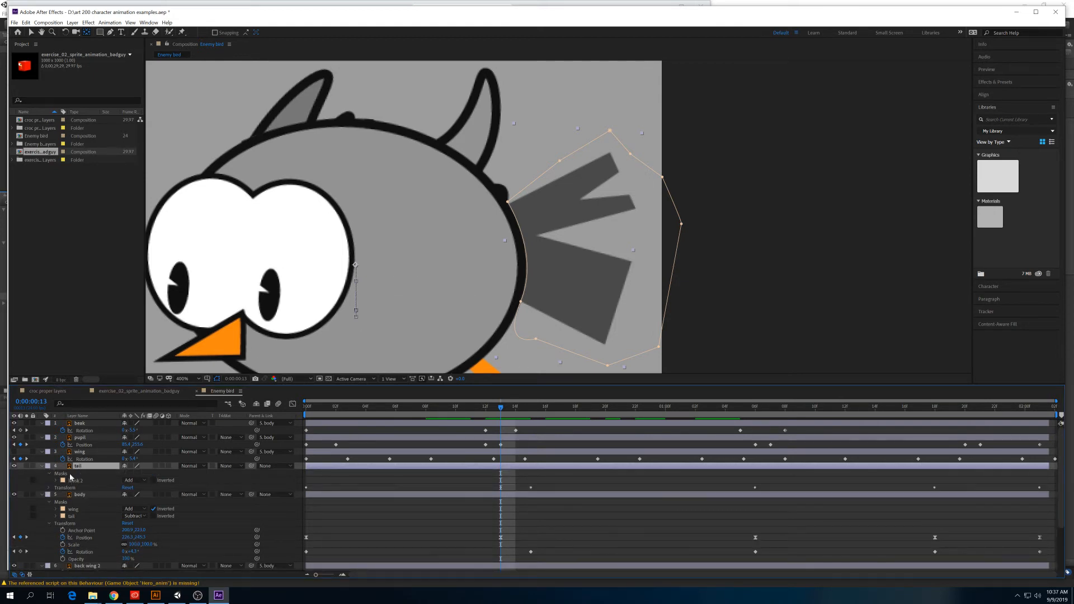
key(p)
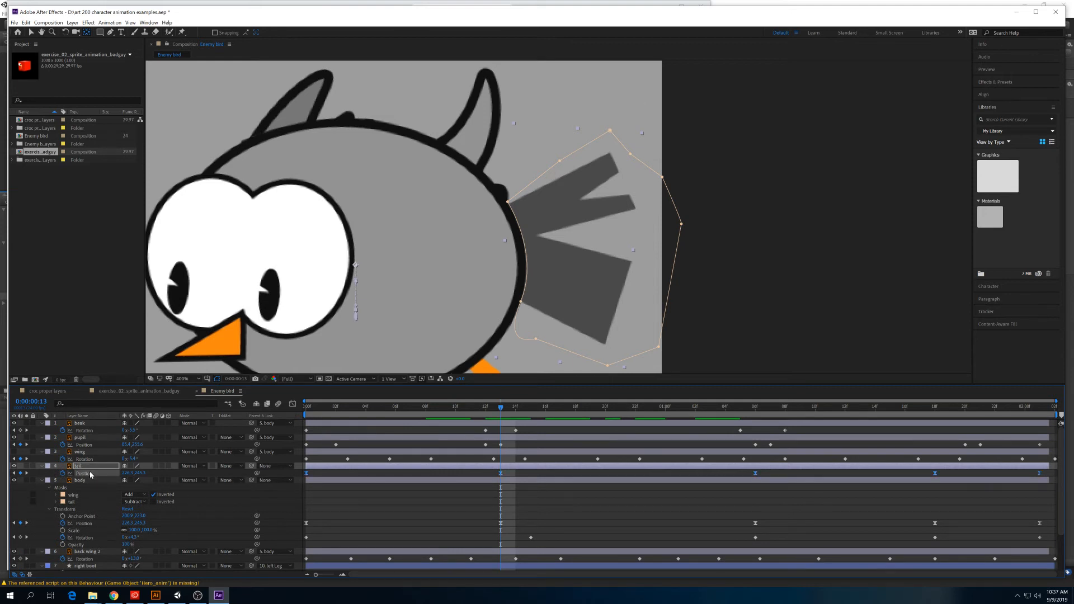
key(shift+r)
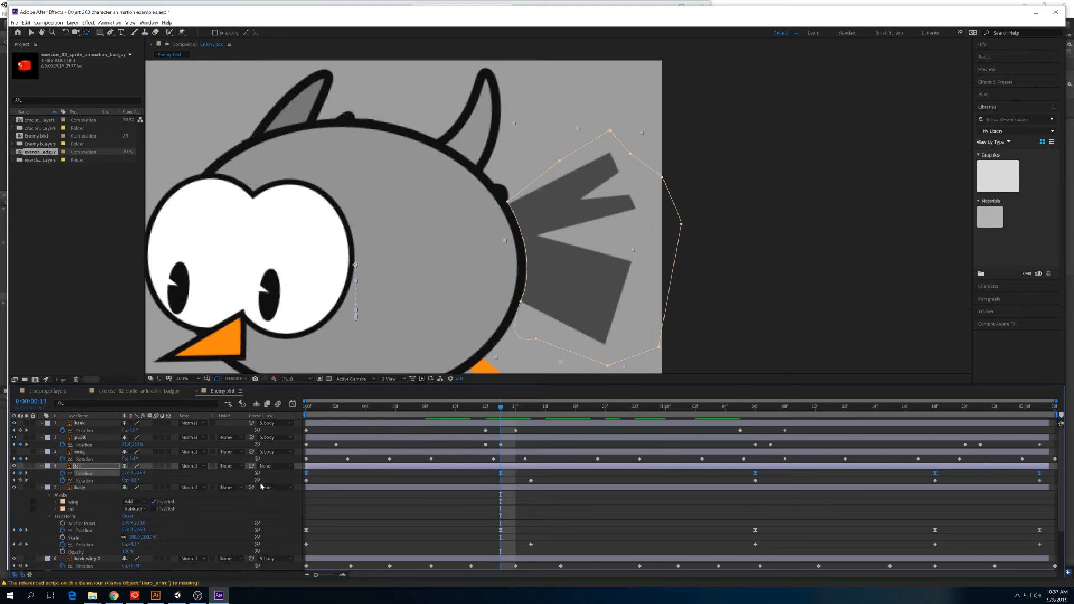
click(62, 474)
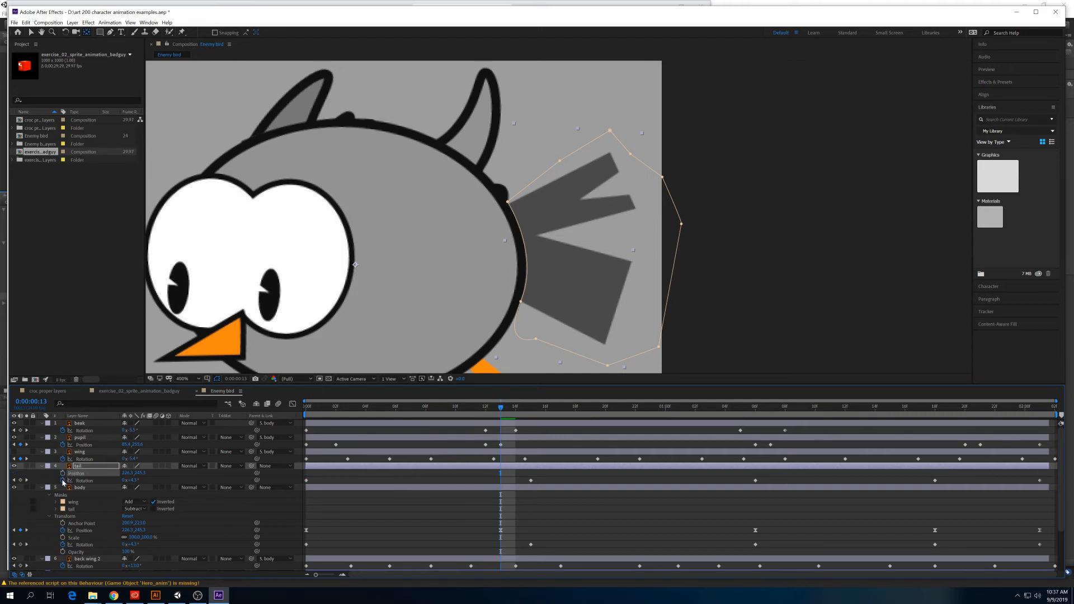
click(63, 481)
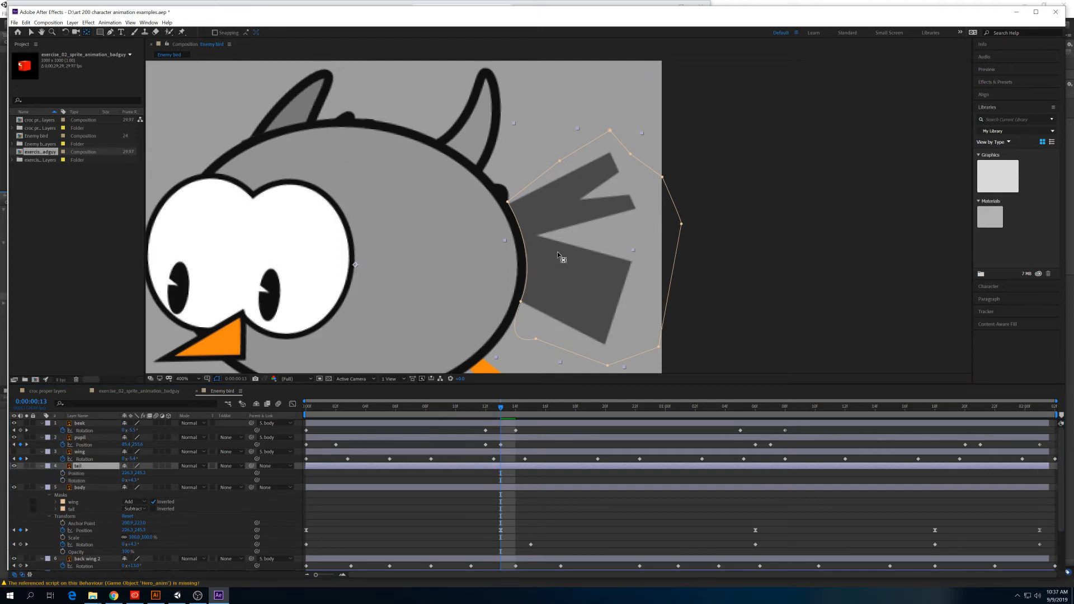
Move the tail layer's anchor point to where the tail meets the body and test its rotation.
drag(355, 265, 526, 257)
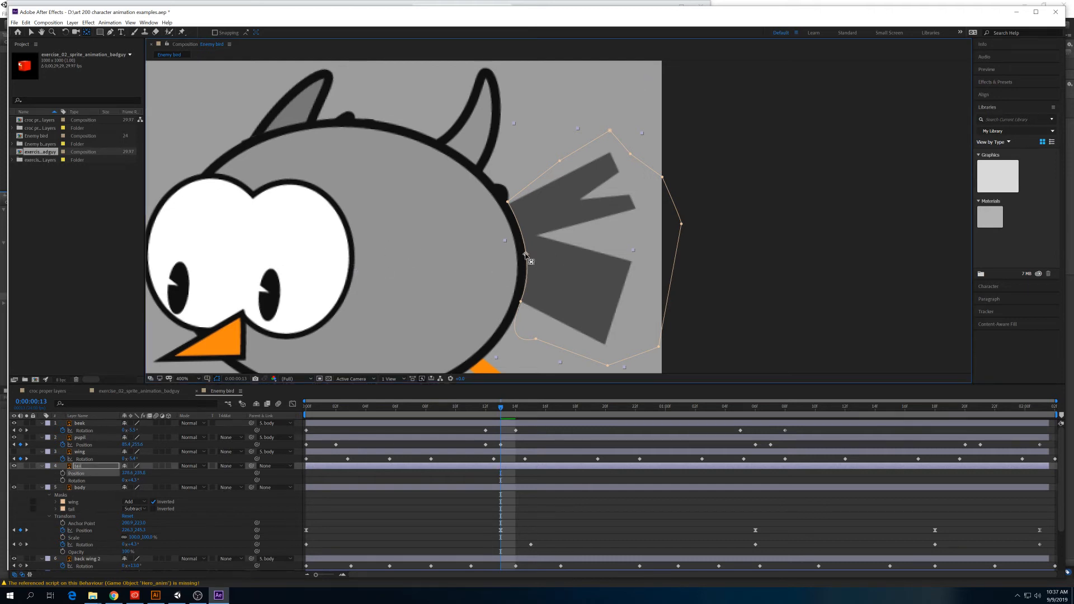
drag(527, 254, 527, 256)
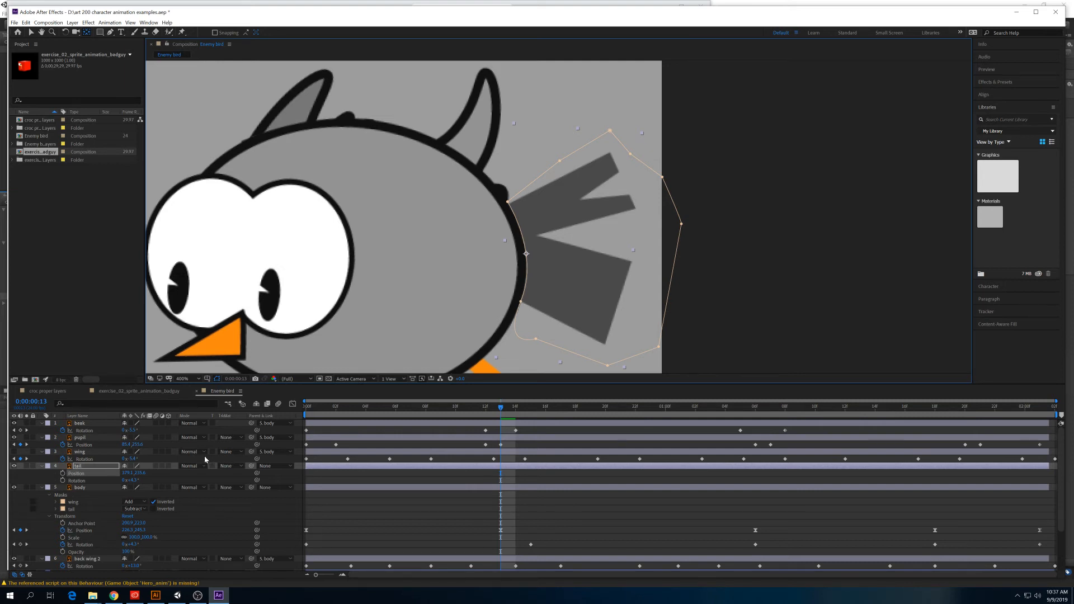
key(r)
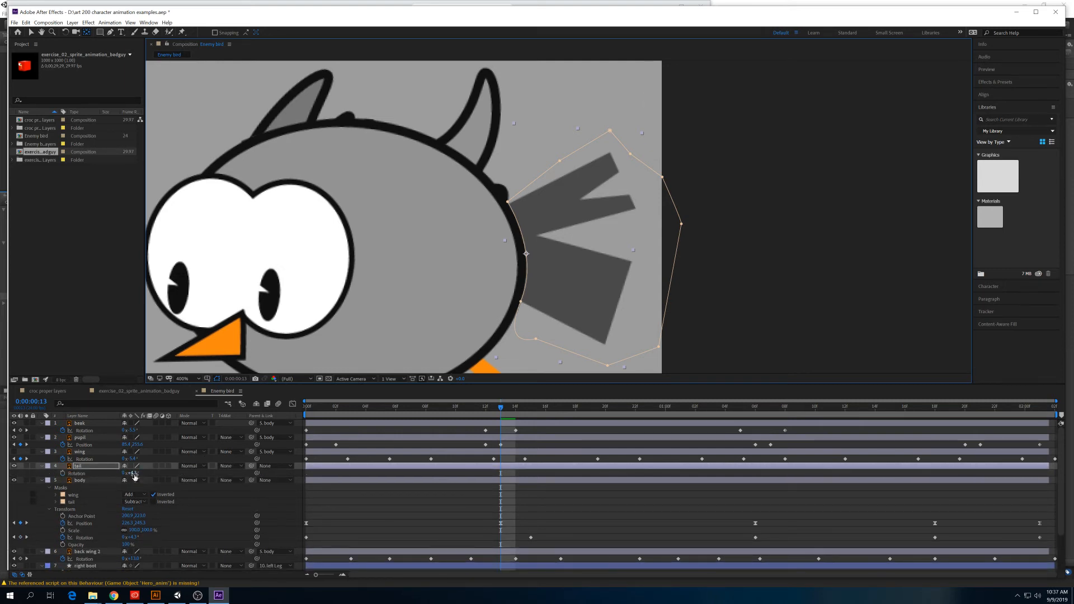
drag(128, 473, 132, 472)
Shift the tail slightly toward the body and place its layer directly below the body layer.
key(p)
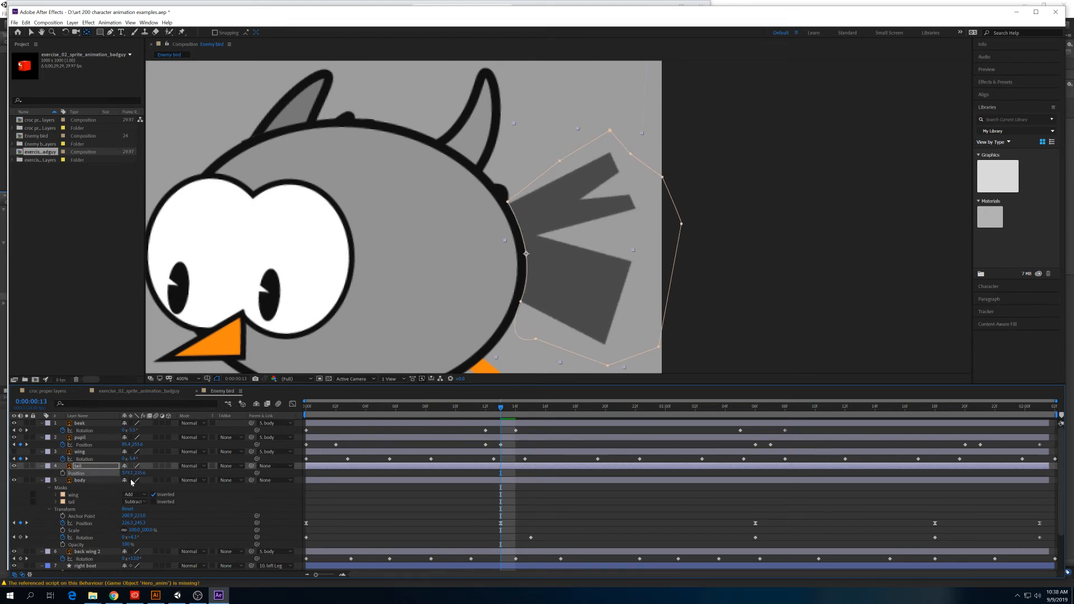
drag(139, 476, 81, 541)
key(ctrl+z)
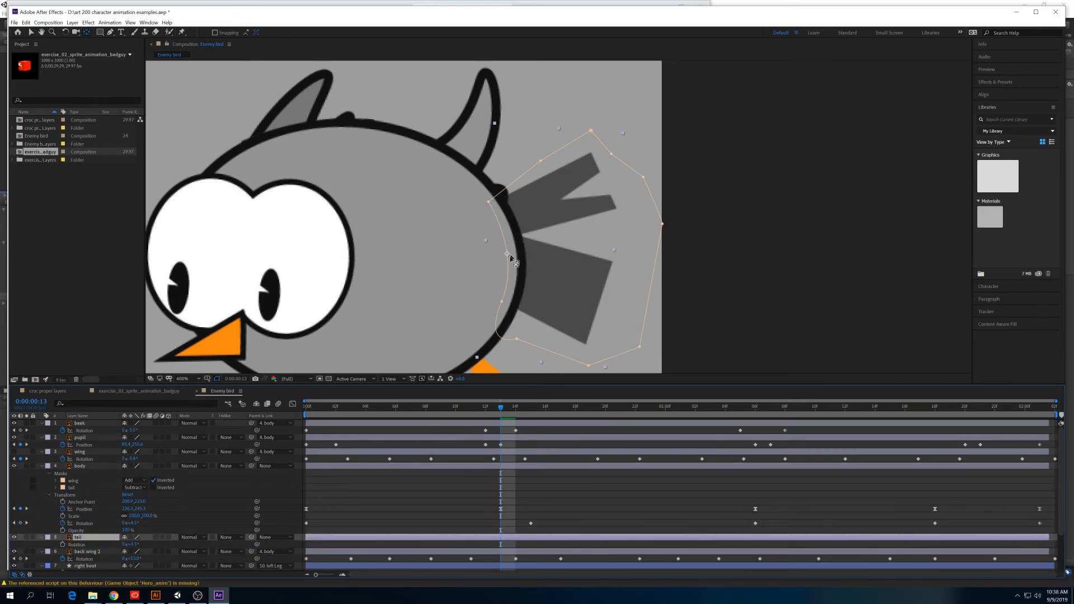
Reposition the tail's anchor point on the body's rear outline and rotate the tail slightly downward.
drag(508, 257, 525, 251)
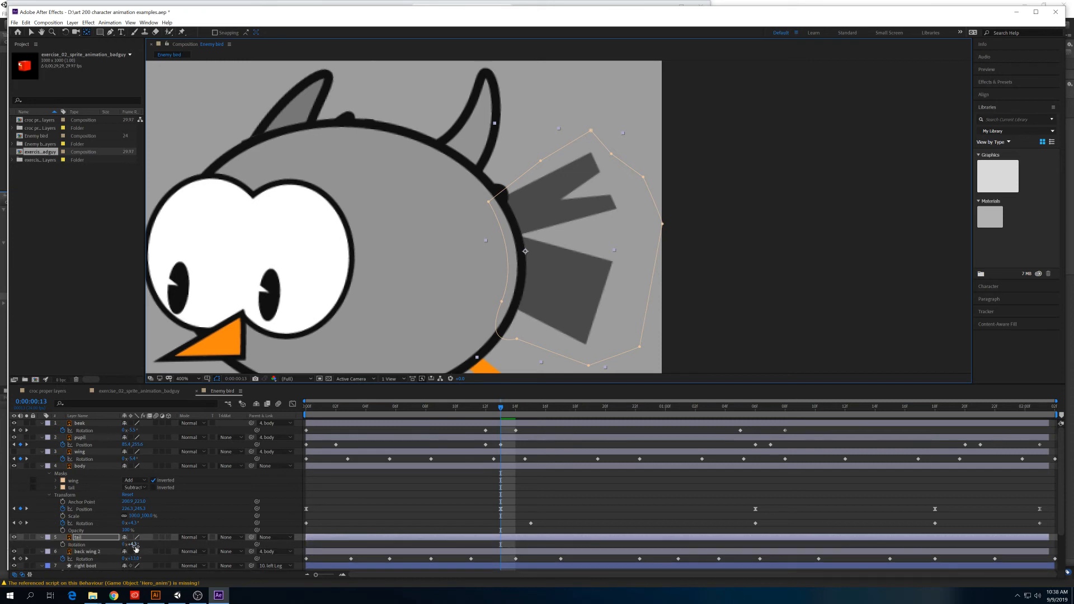
drag(139, 547, 130, 541)
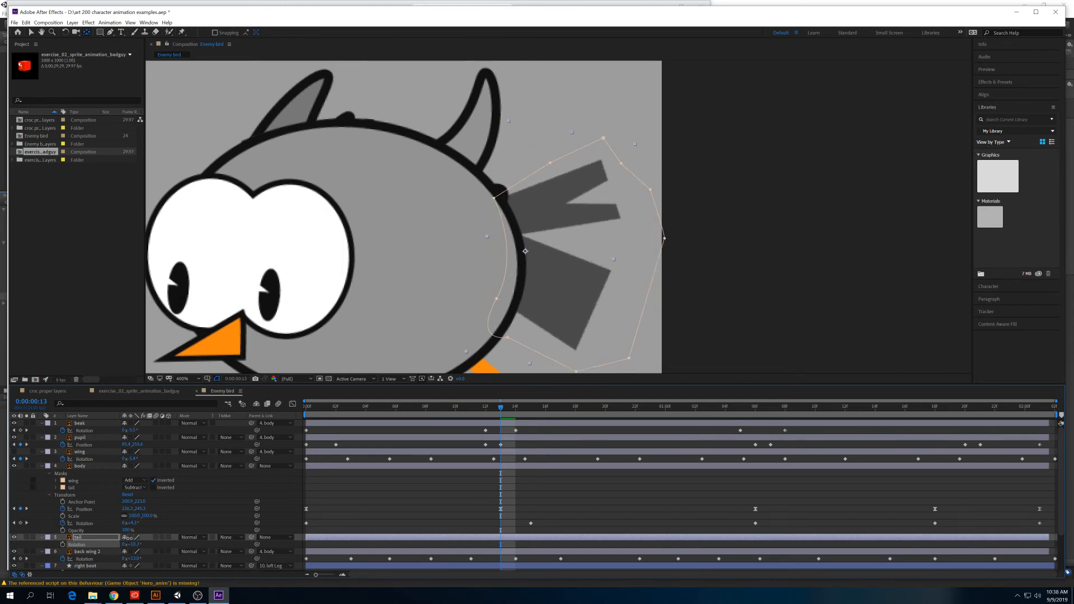
Collapse the body and tail layers and select the right leg's Rotation keyframes.
click(43, 467)
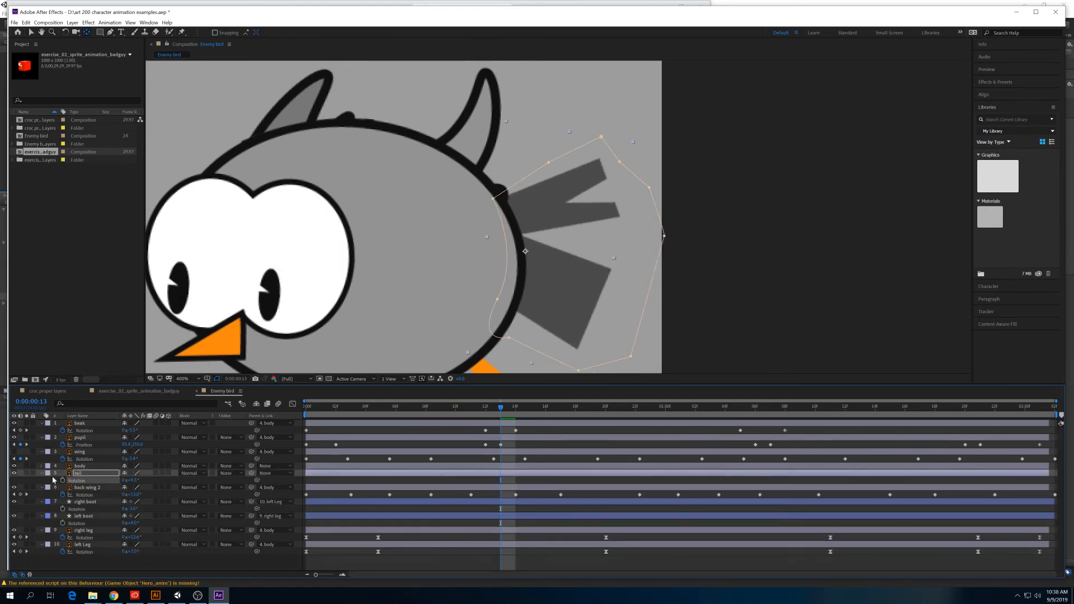
click(42, 474)
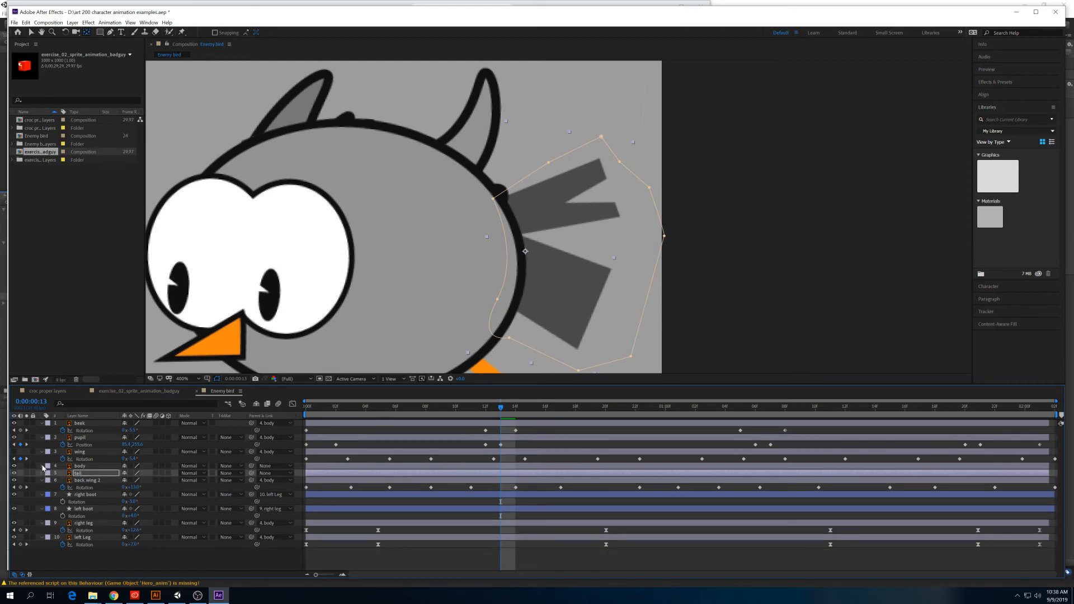
click(84, 529)
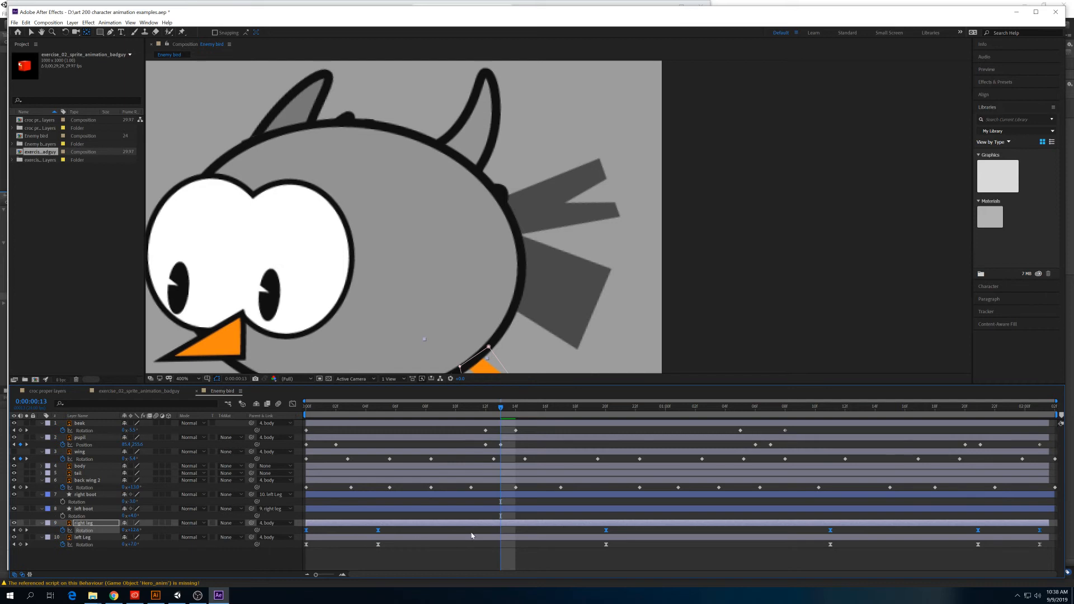
Copy the right leg's Rotation keyframes onto the tail layer starting at 0:00:00:00, reveal the tail's properties and preview the motion.
click(87, 546)
click(91, 524)
click(91, 530)
click(78, 473)
drag(352, 406, 297, 412)
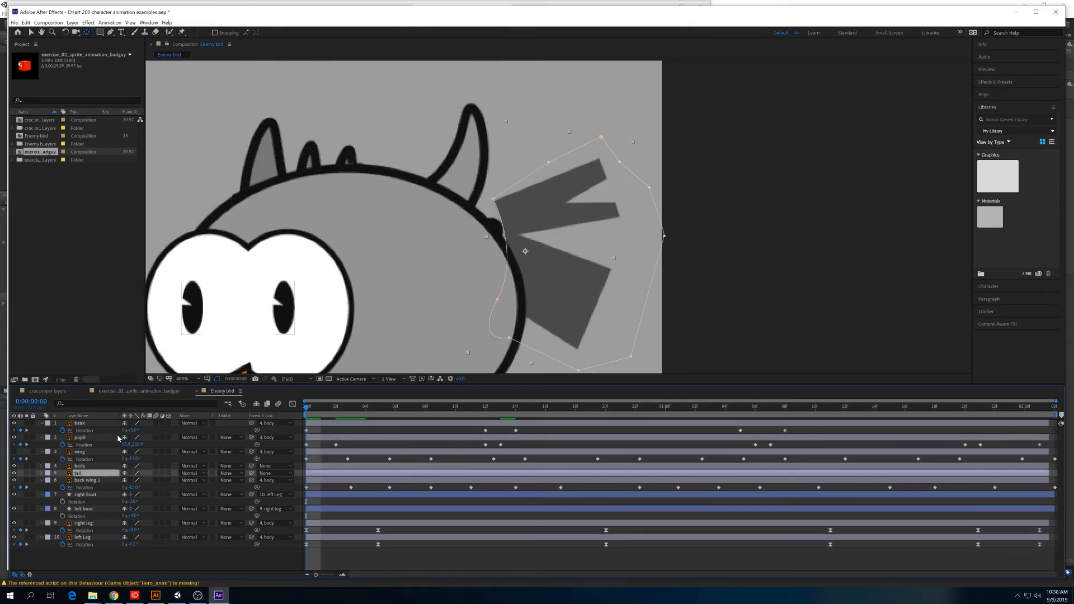
key(ctrl+z)
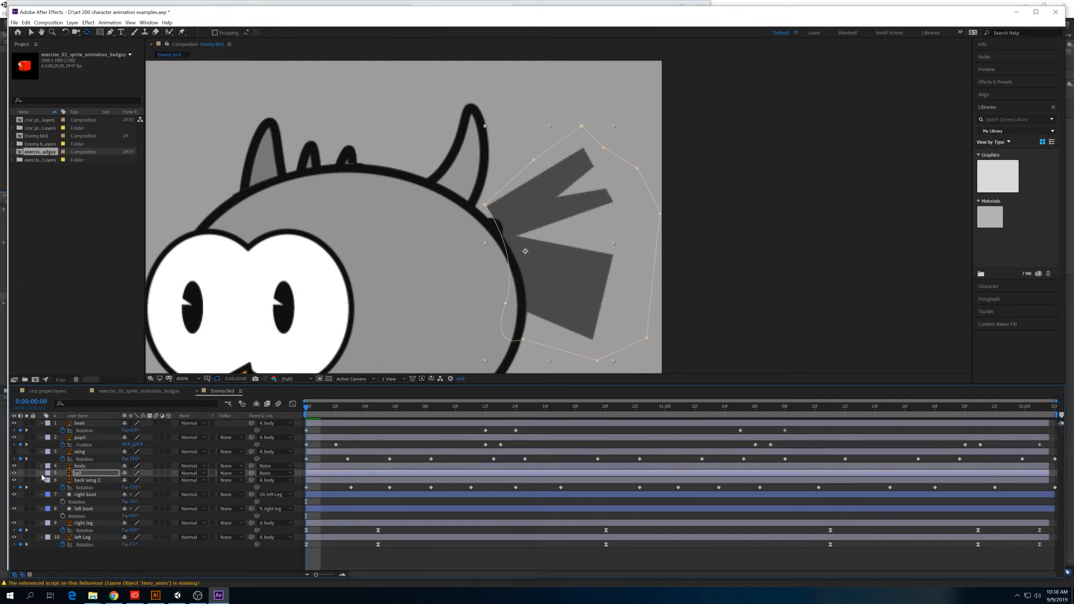
click(41, 474)
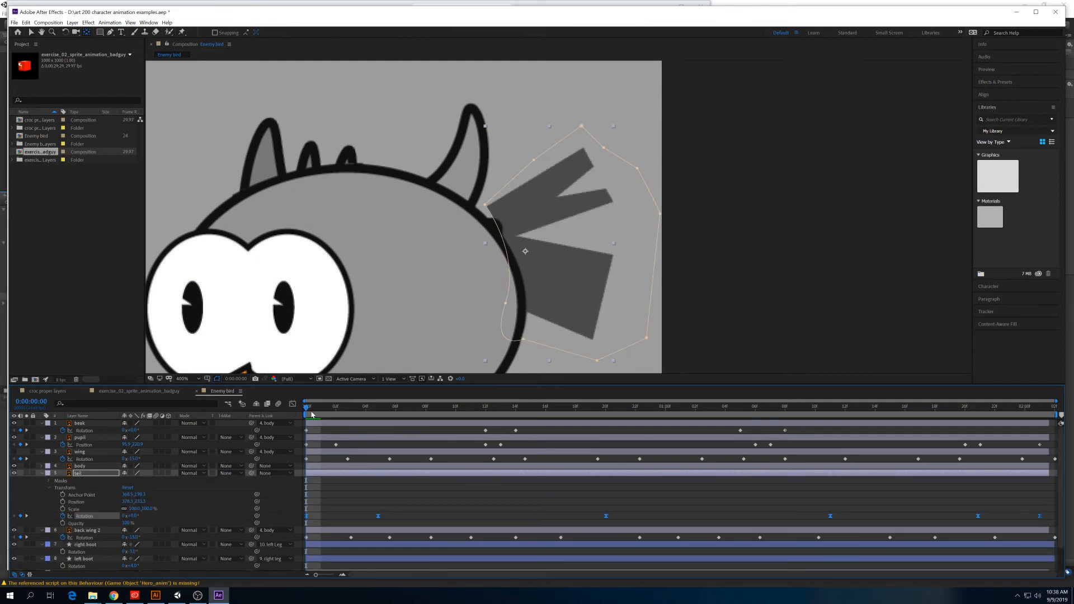
key(space)
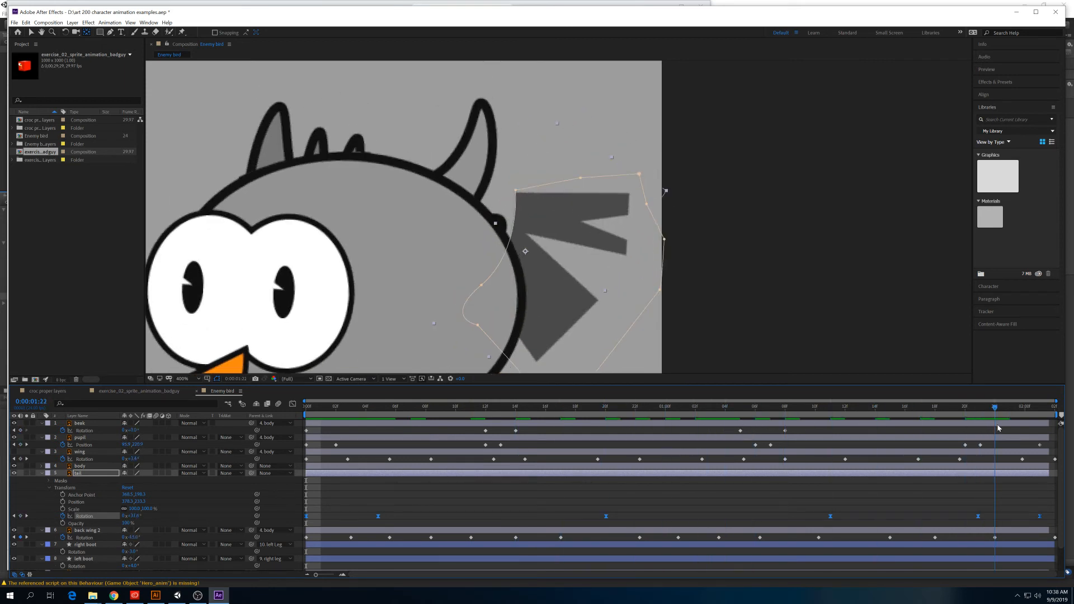
Show the tail's Rotation curve in the Graph Editor and shift all its keyframes down so the tail swings higher.
click(292, 404)
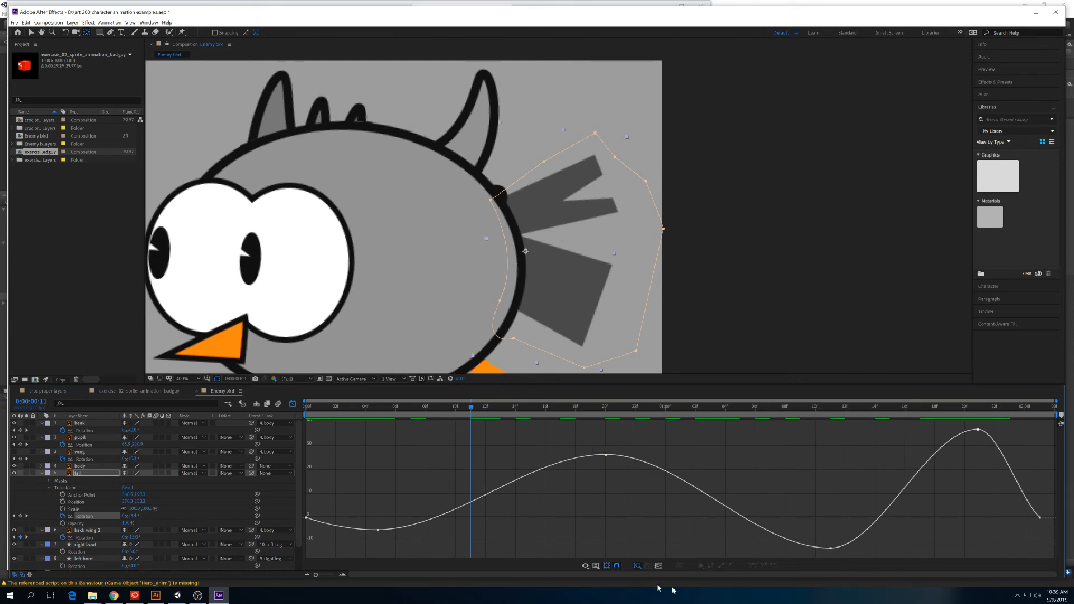
drag(316, 575, 298, 579)
drag(897, 407, 987, 412)
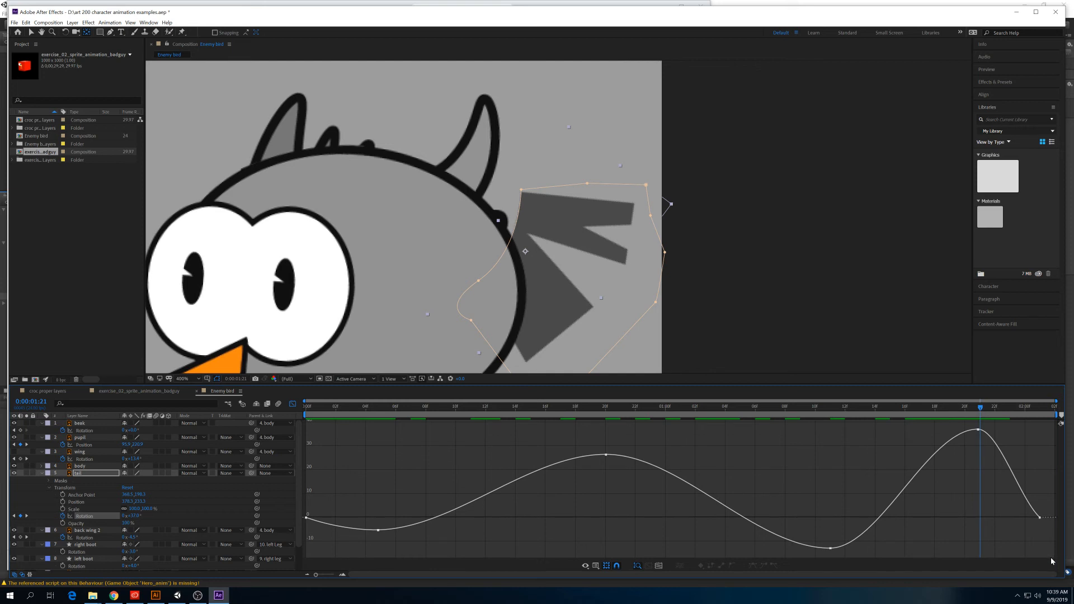
drag(1049, 554, 219, 426)
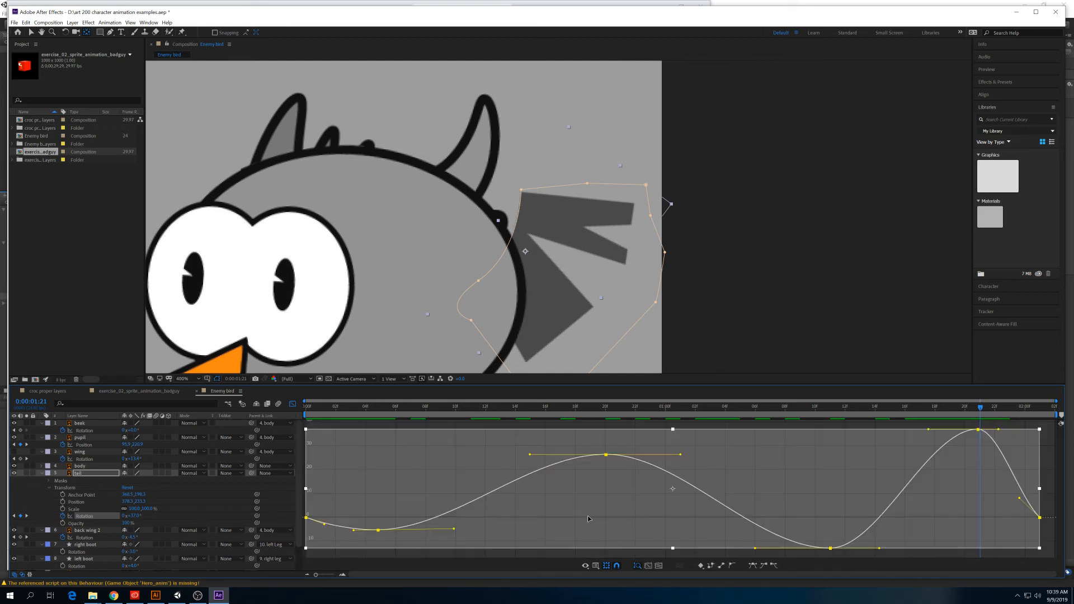
drag(806, 468, 819, 582)
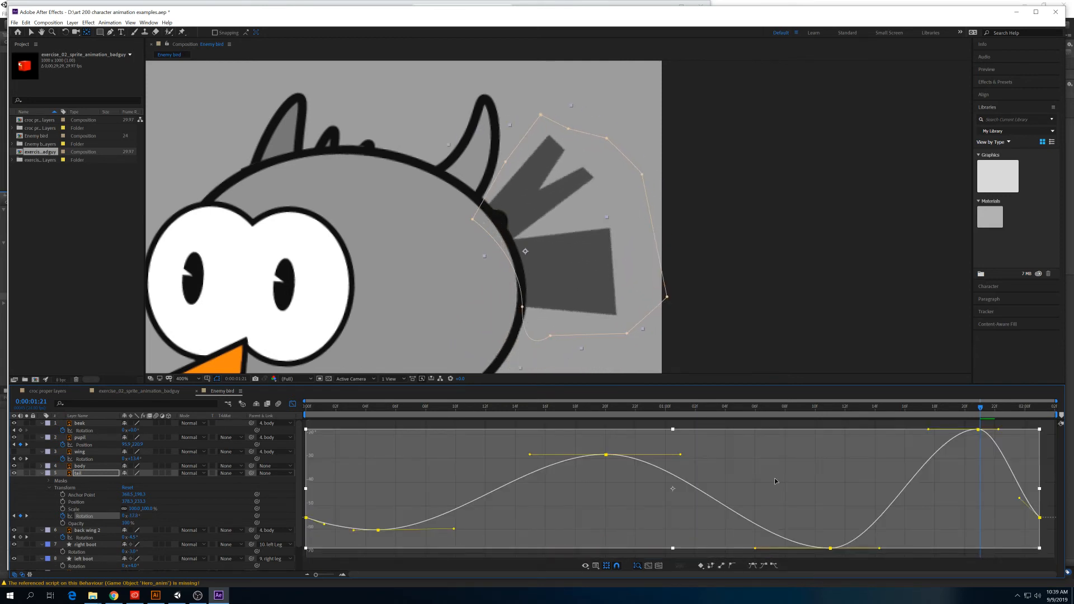
drag(902, 414, 831, 418)
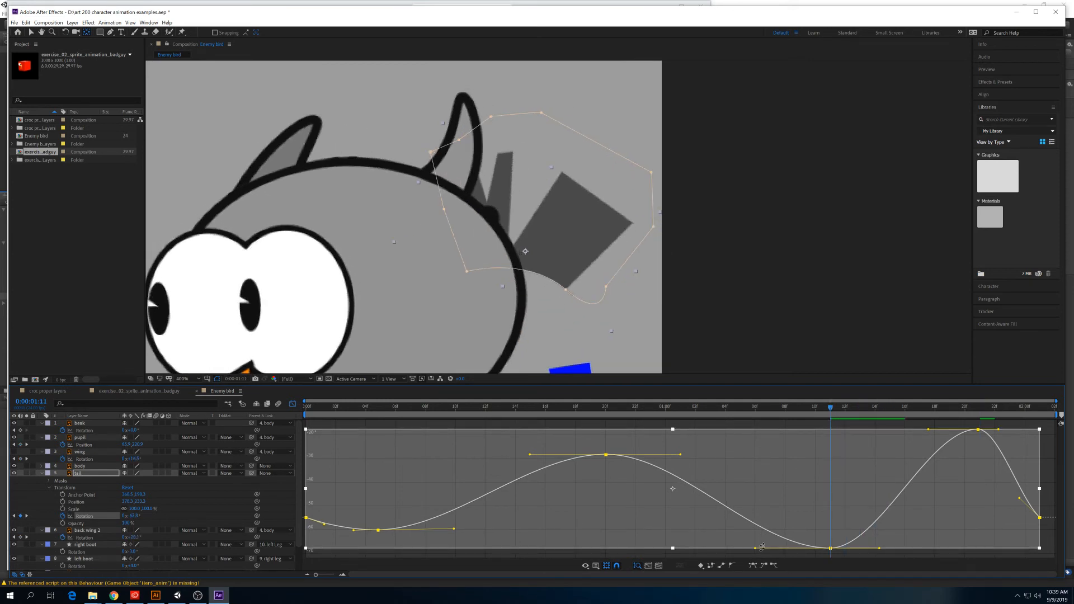
Select the tail's whole Rotation curve and compress it vertically to narrow the tail's swing.
click(859, 555)
mouse_move(830, 548)
mouse_down()
mouse_move(828, 436)
mouse_move(830, 548)
mouse_up()
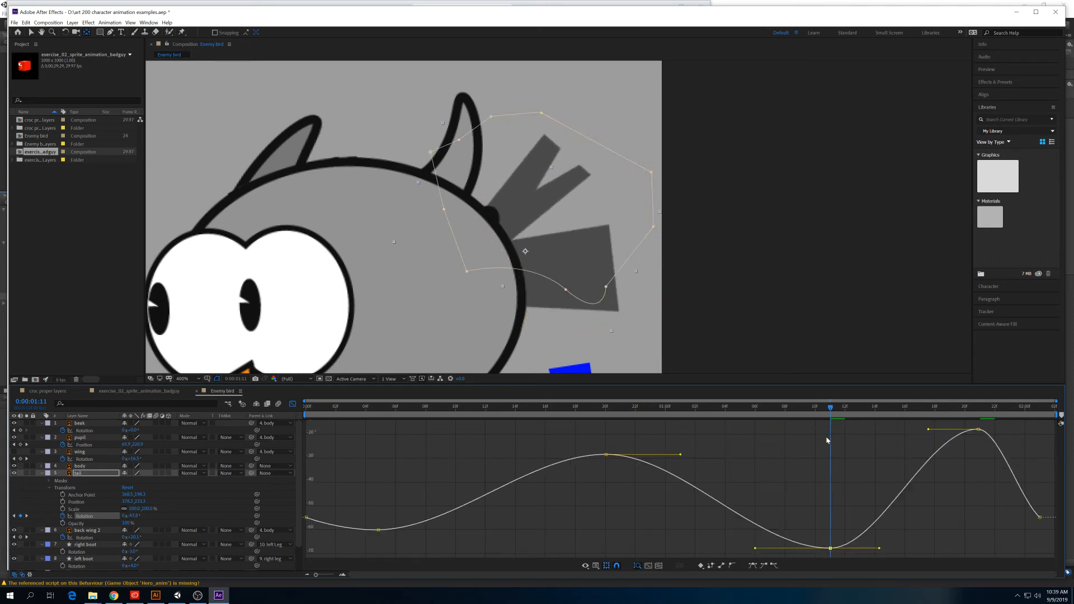
drag(1049, 554, 304, 424)
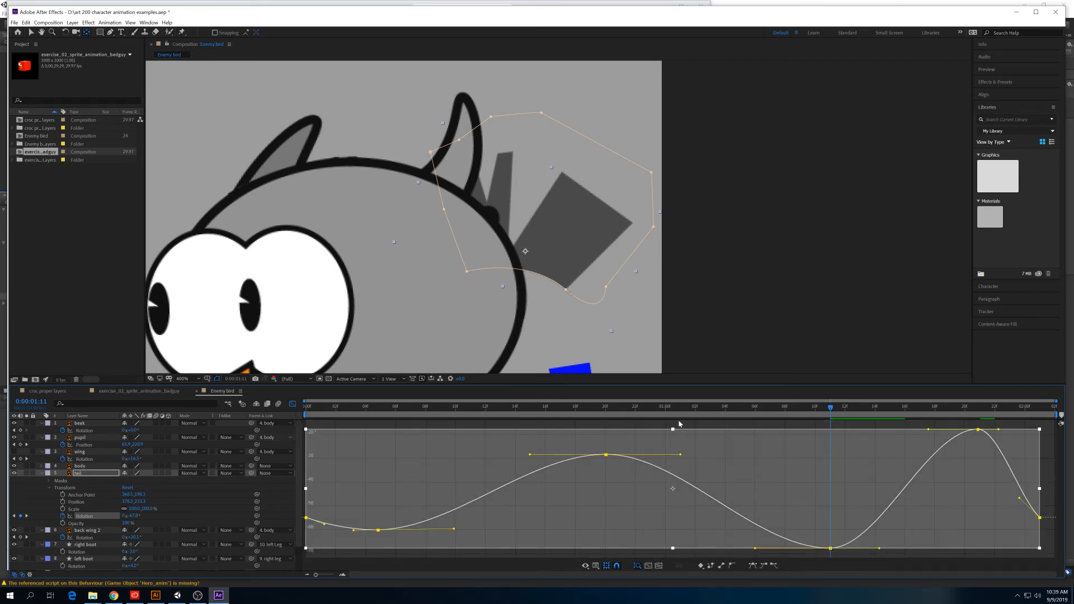
drag(673, 429, 675, 456)
Parent the tail layer to the body at the first frame and preview the result.
click(108, 474)
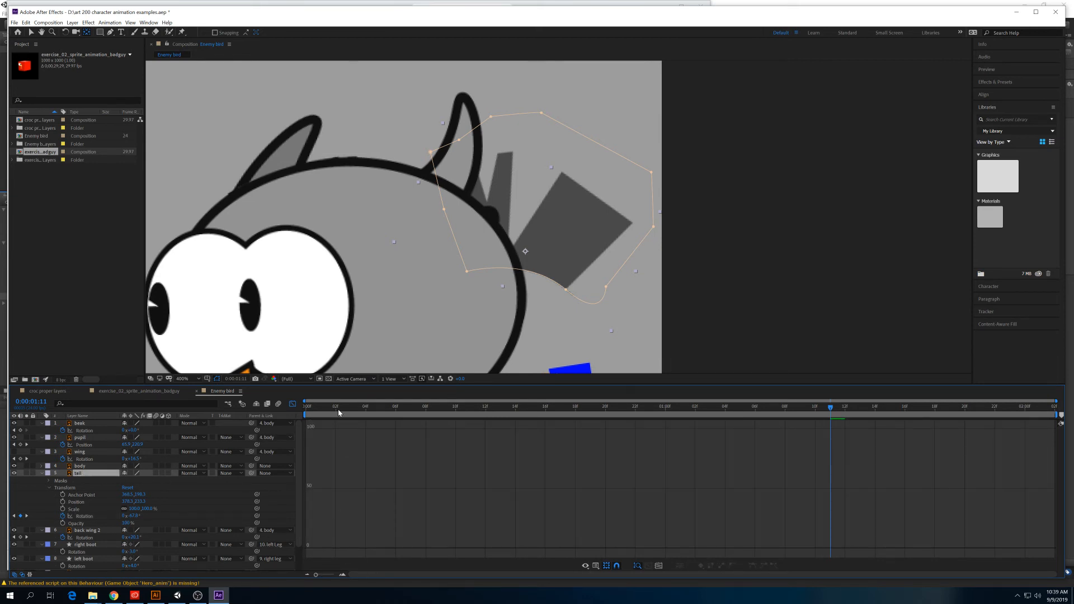
key(Home)
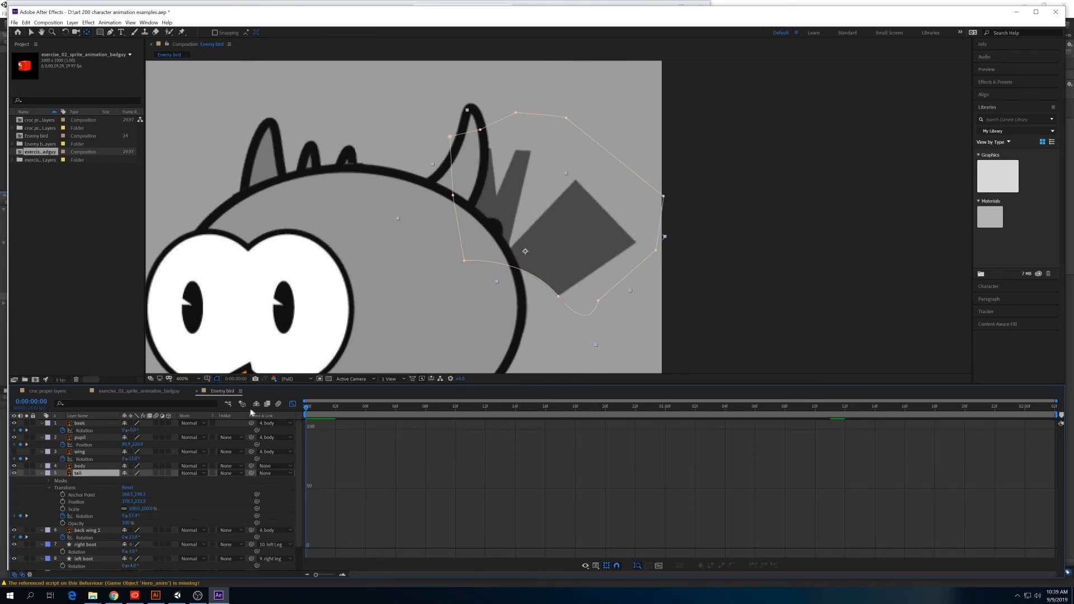
click(274, 474)
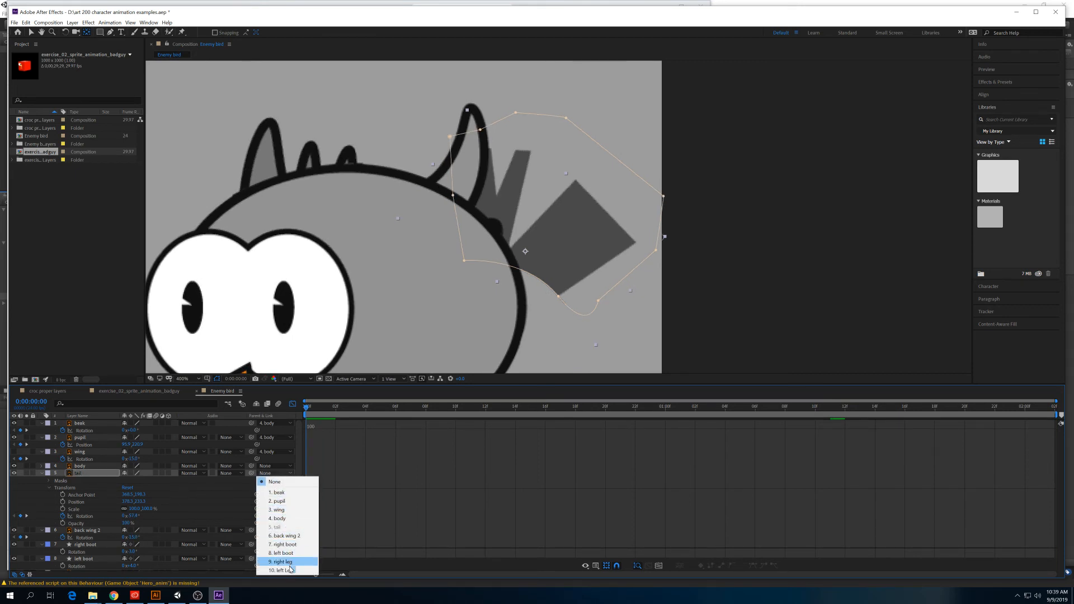
click(280, 519)
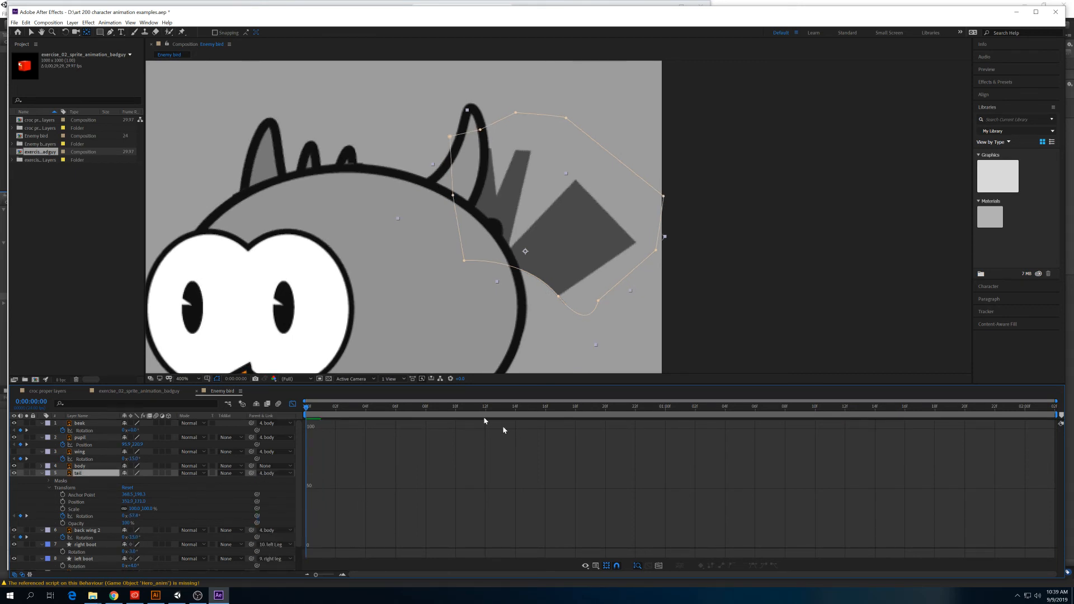
key(space)
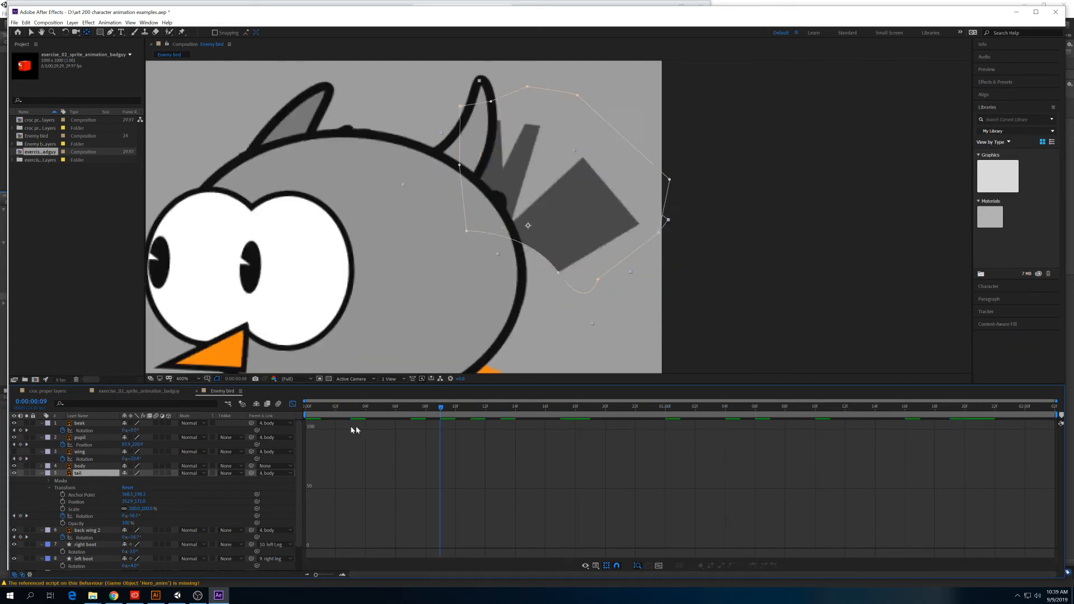
key(space)
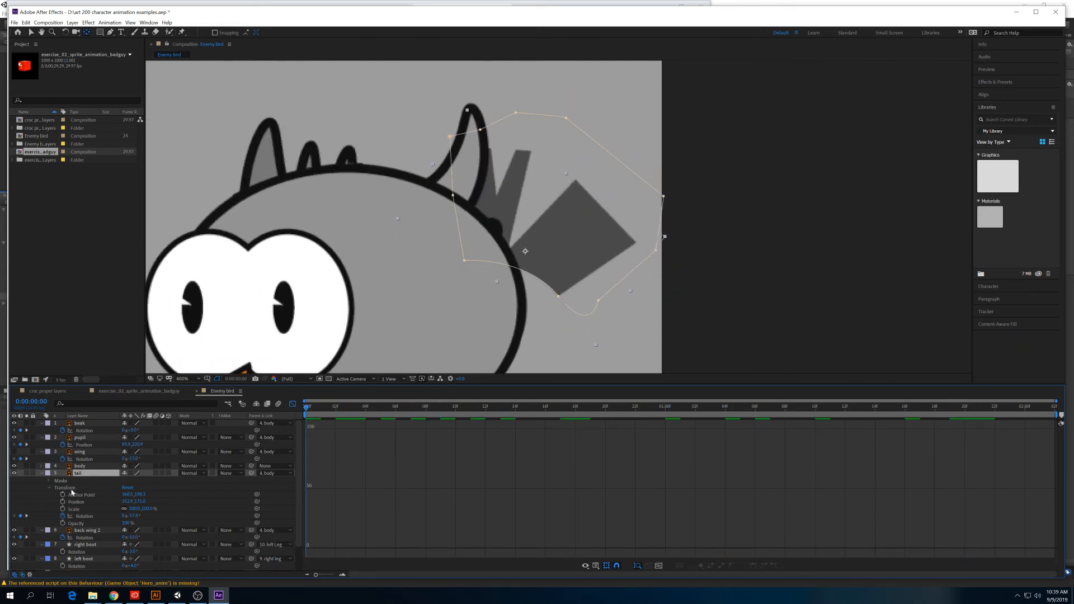
Raise all the tail's Rotation keyframes together so the curve peaks at about 17° near 0:00:01:21.
click(90, 517)
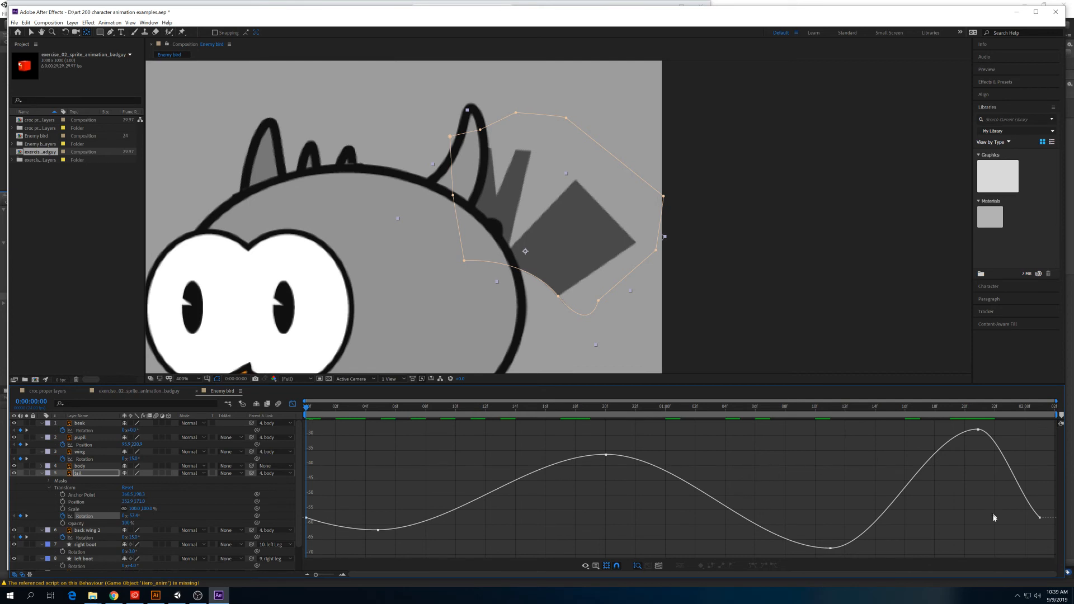
drag(1049, 552, 303, 425)
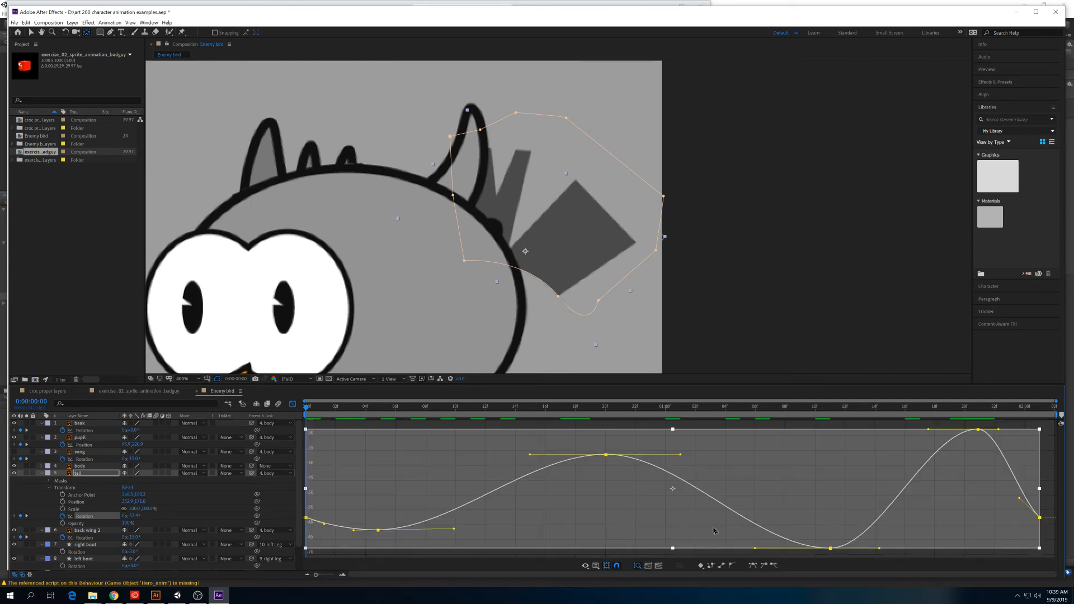
drag(754, 473, 980, 418)
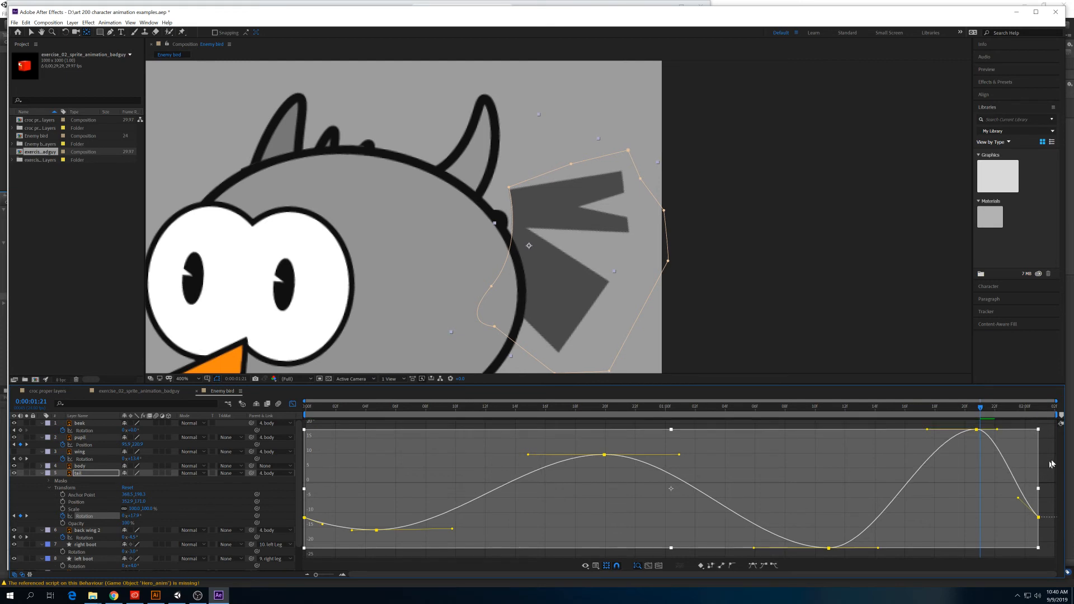
Lower the tail's Rotation peaks at 0:00:00:20 and near the end below zero, moving the last to 0:00:01:22, and preview.
click(1015, 451)
drag(960, 422, 992, 512)
click(1038, 509)
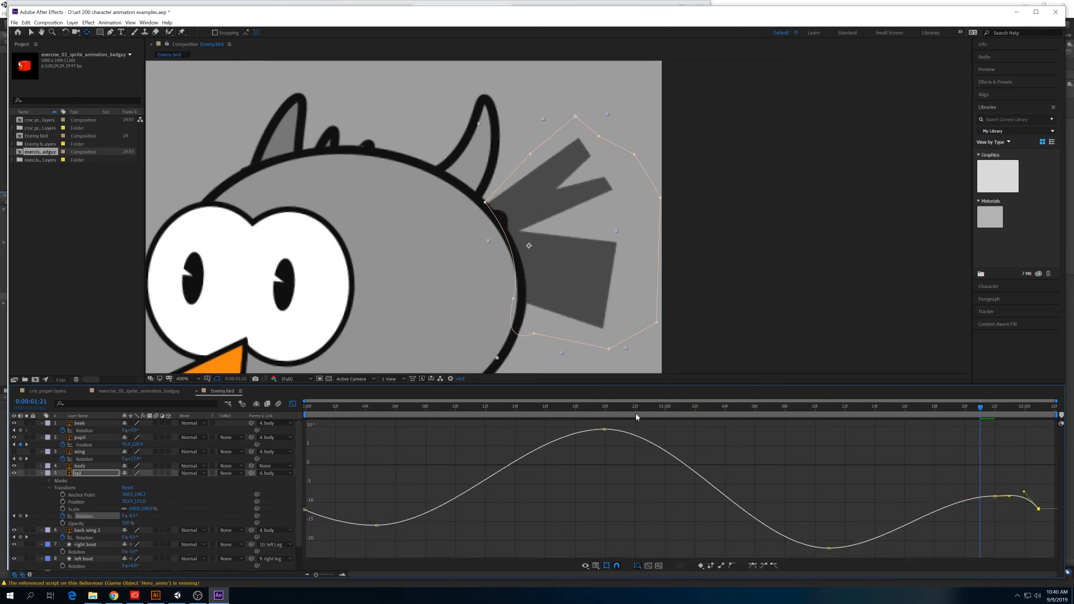
drag(636, 417, 602, 410)
drag(613, 453, 602, 495)
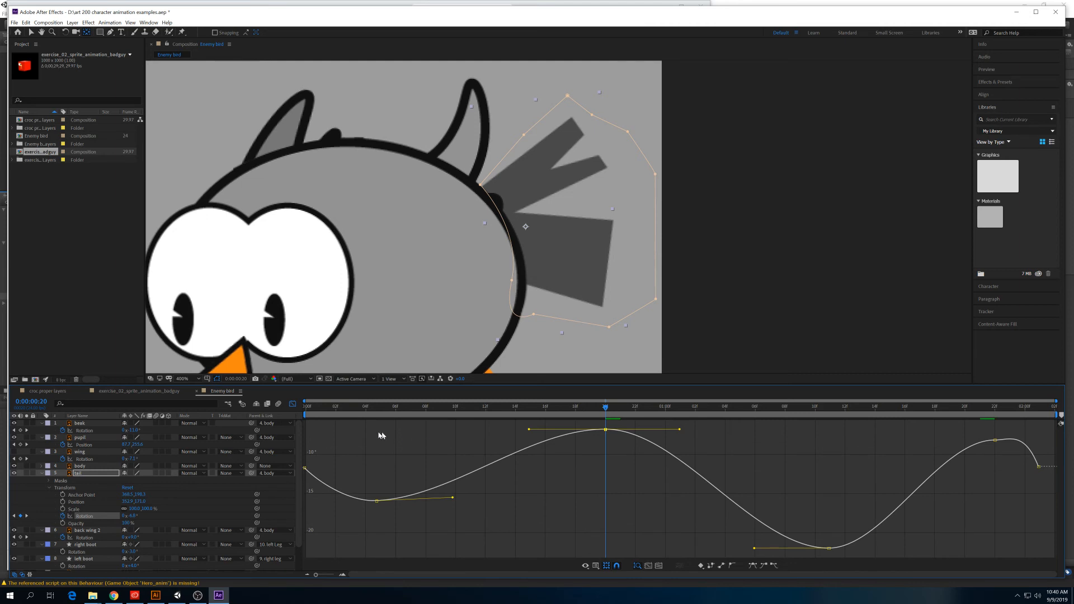
drag(362, 411, 284, 409)
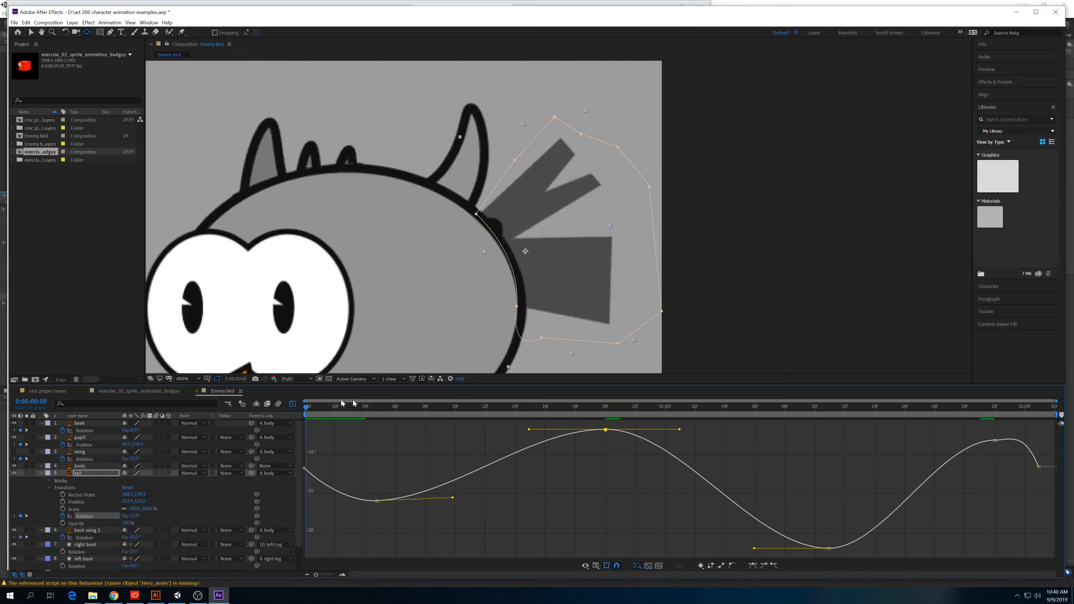
key(space)
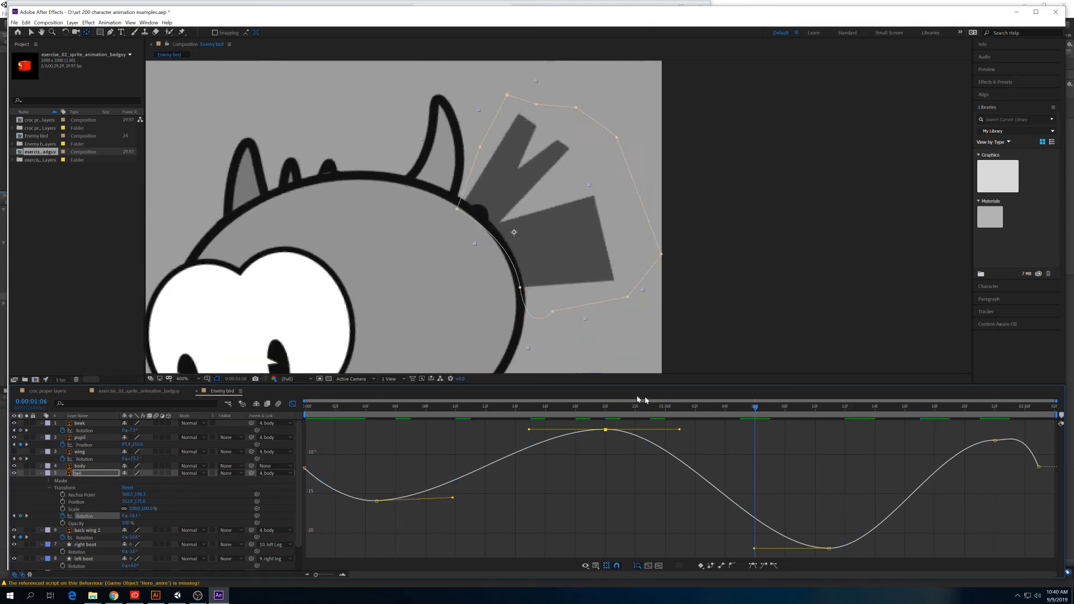
key(space)
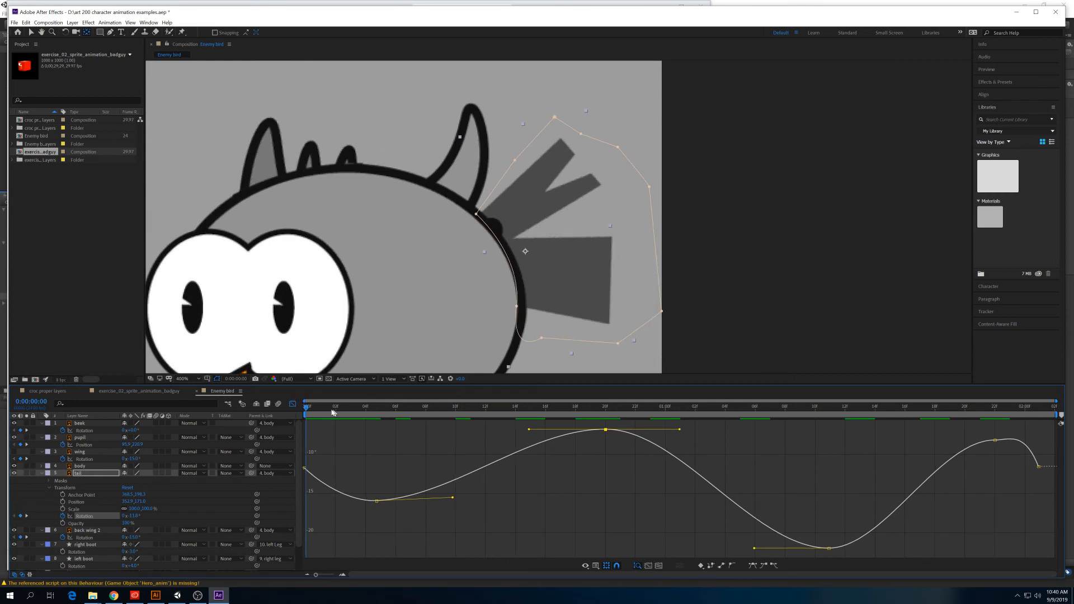
Collapse the tail layer's properties and return the timeline from the Graph Editor to the keyframe view.
click(43, 474)
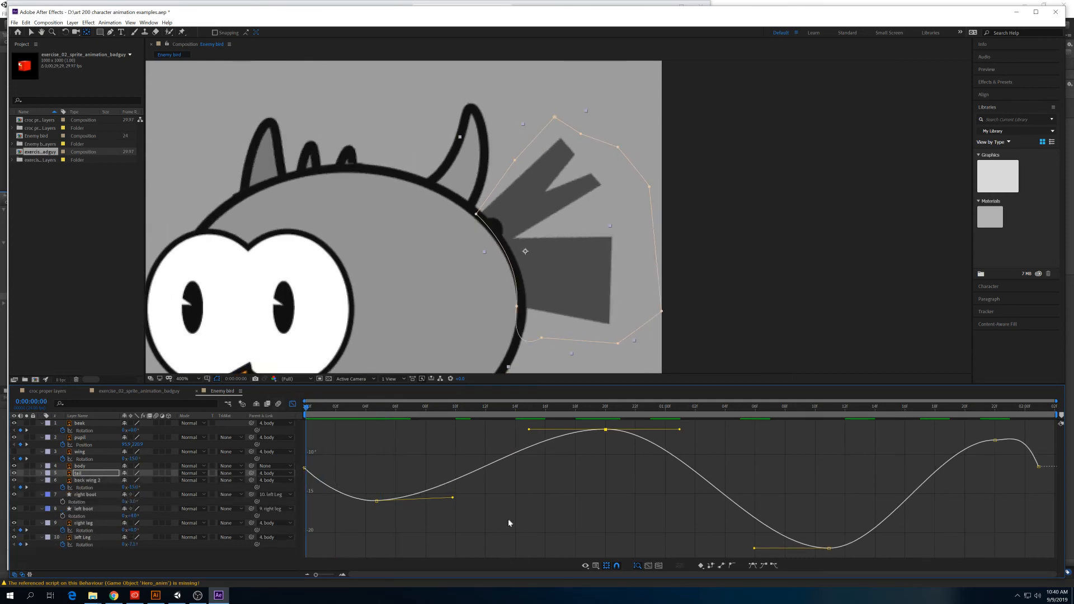
key(grave)
key(grave)
click(292, 404)
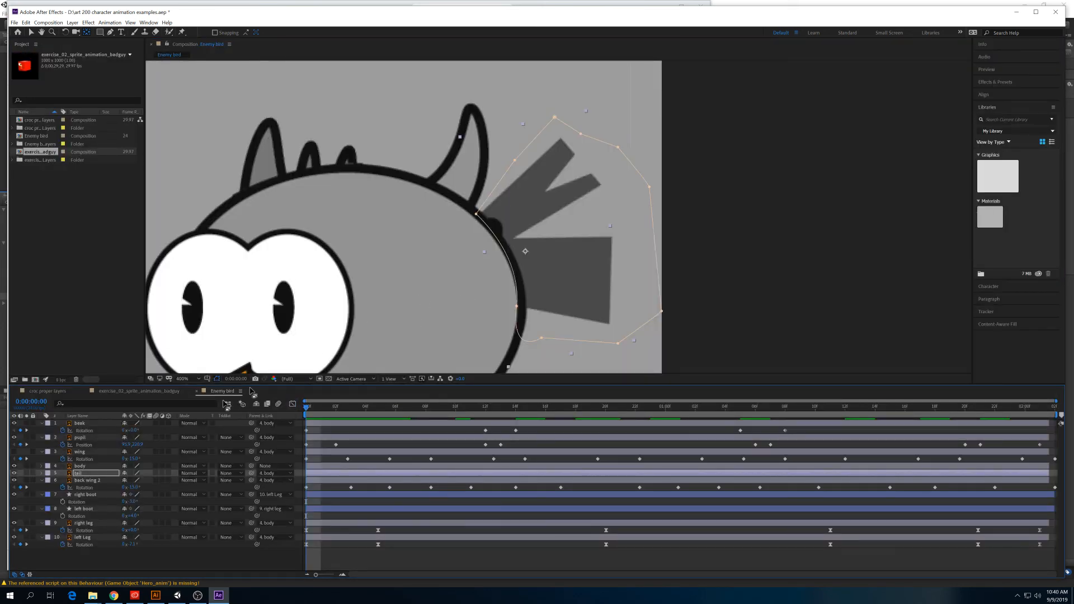
Fit the whole composition in the viewer and make the front wing layer visible again.
click(187, 379)
click(193, 417)
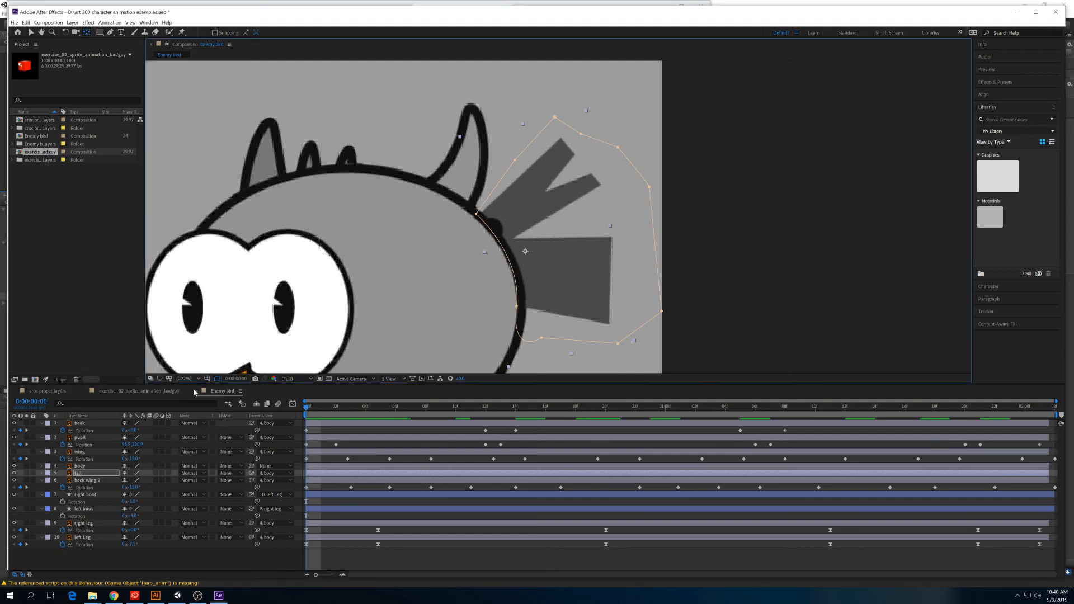
drag(473, 406, 274, 392)
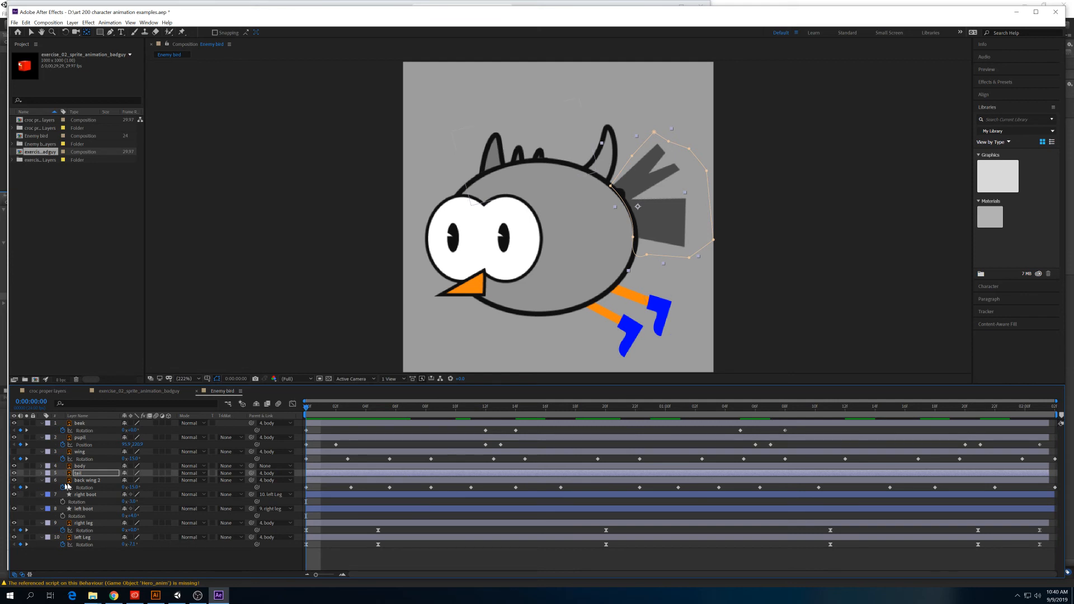
click(14, 451)
Play the complete flight loop several times, including from the first frame, to check the tail's motion with the wings and legs.
key(space)
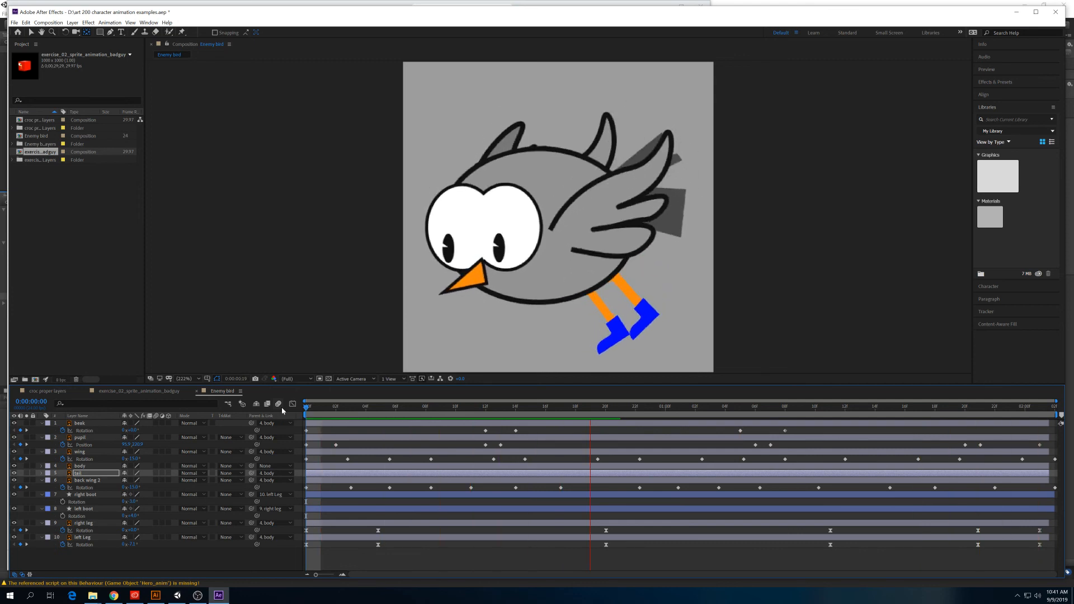
key(space)
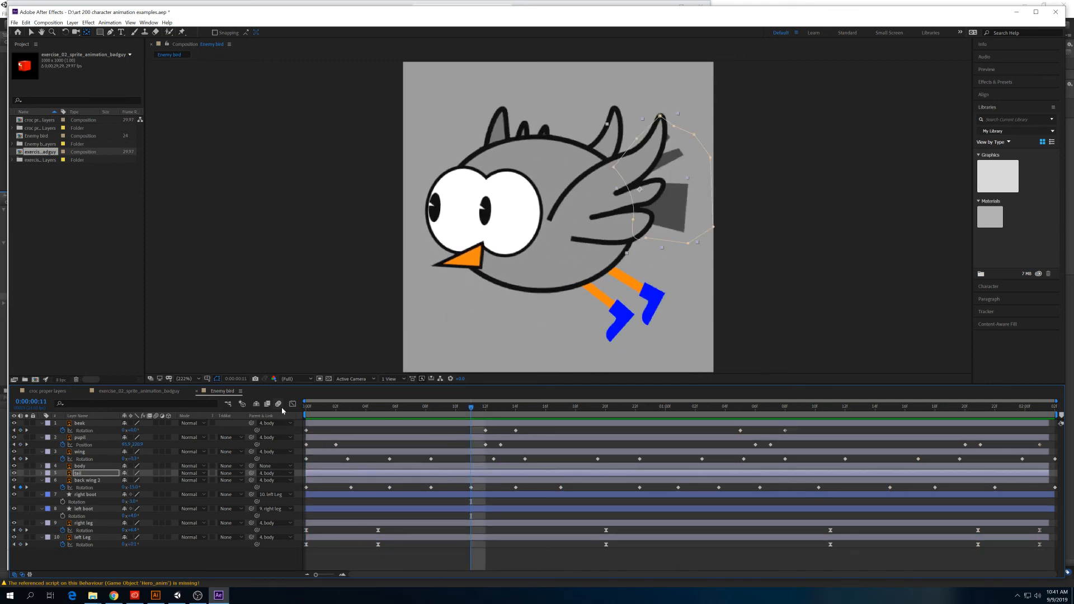
key(space)
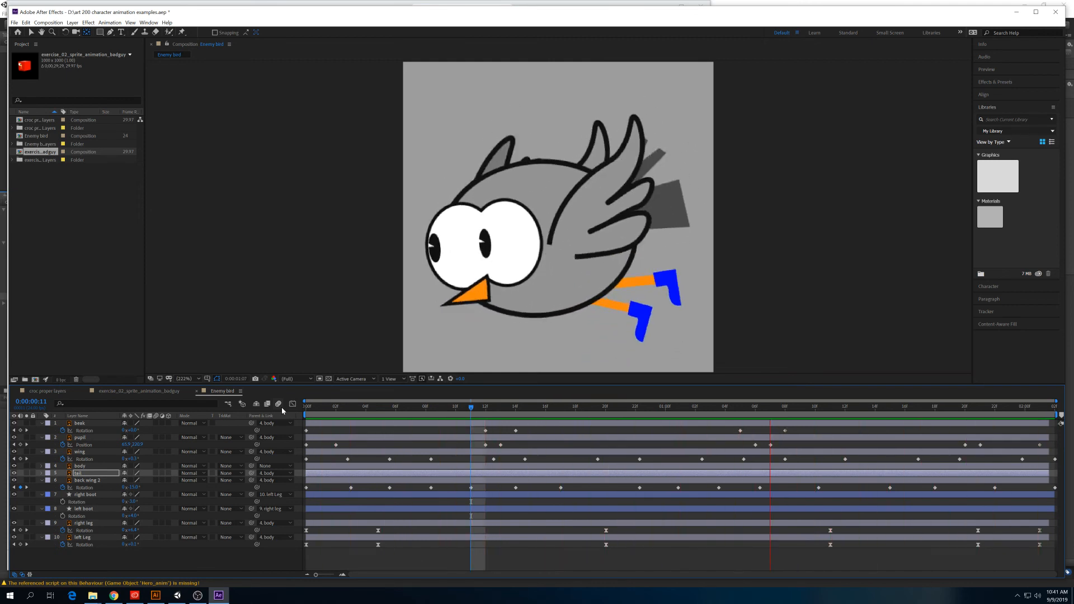
key(space)
click(359, 411)
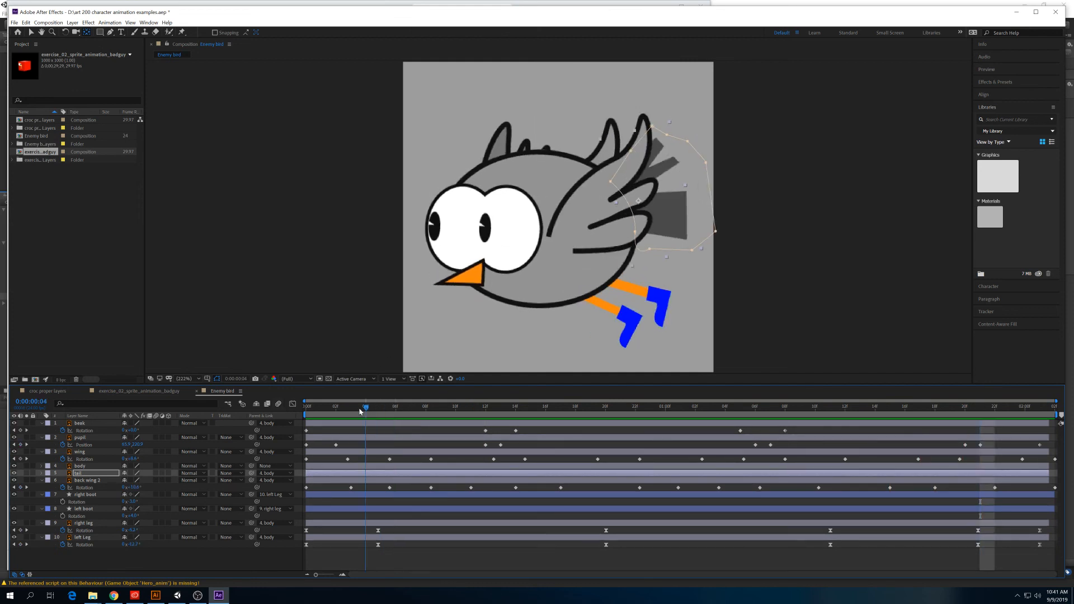
drag(362, 411, 306, 412)
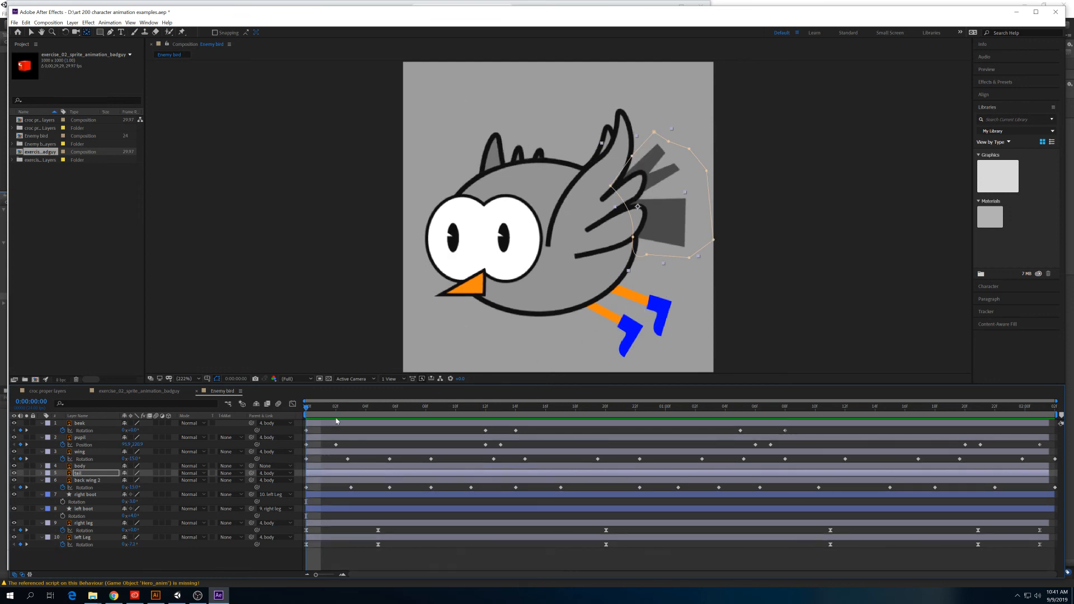
key(space)
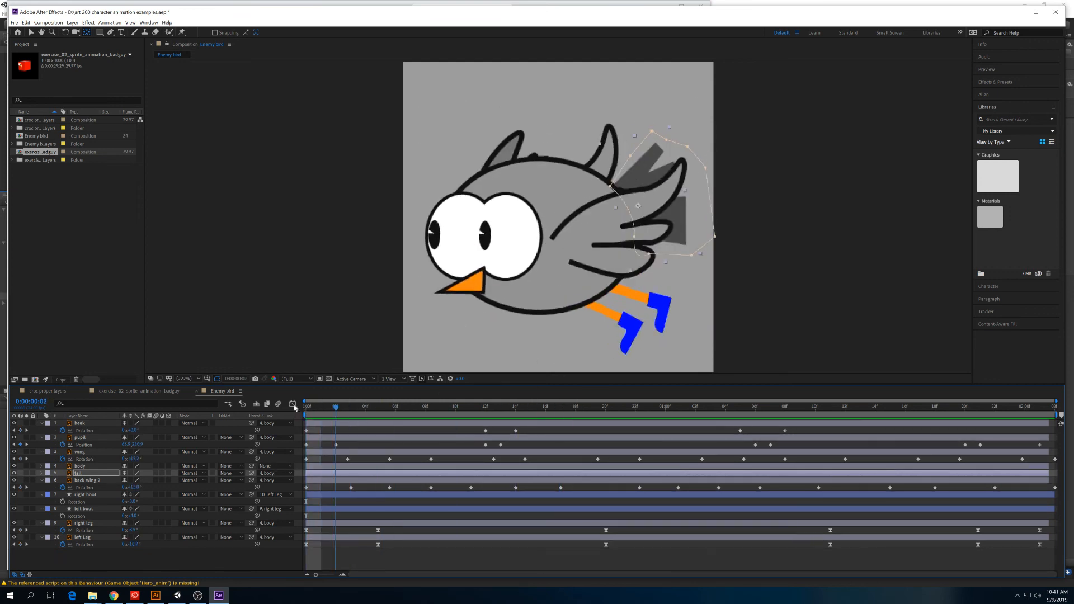
Stop the preview, identify the left Leg layer by toggling its visibility, and open the effects search with that layer selected.
key(space)
click(81, 538)
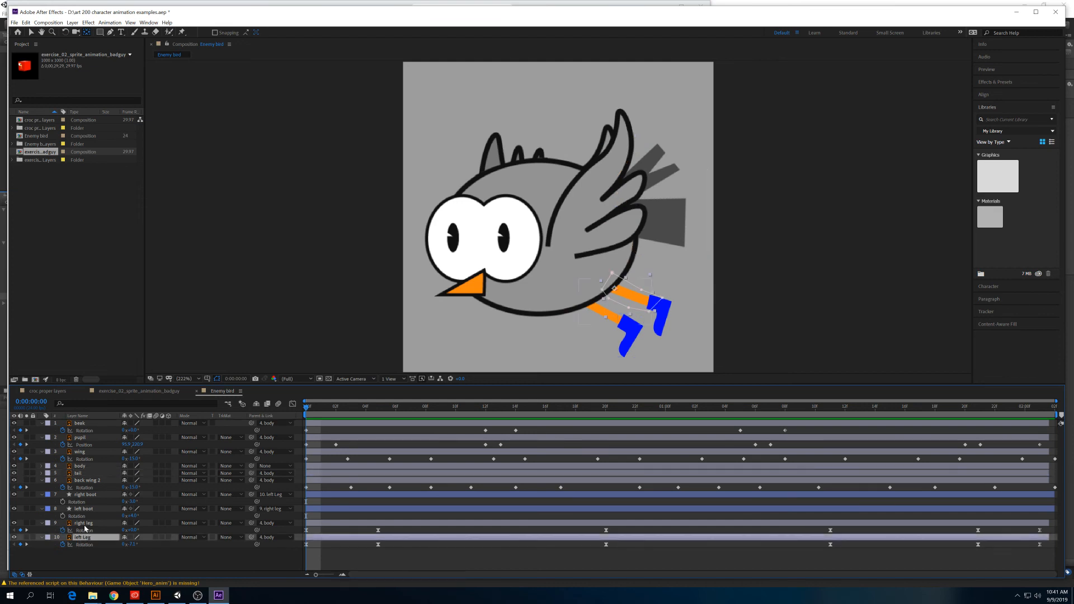
click(84, 524)
click(86, 538)
click(14, 537)
click(14, 537)
click(998, 82)
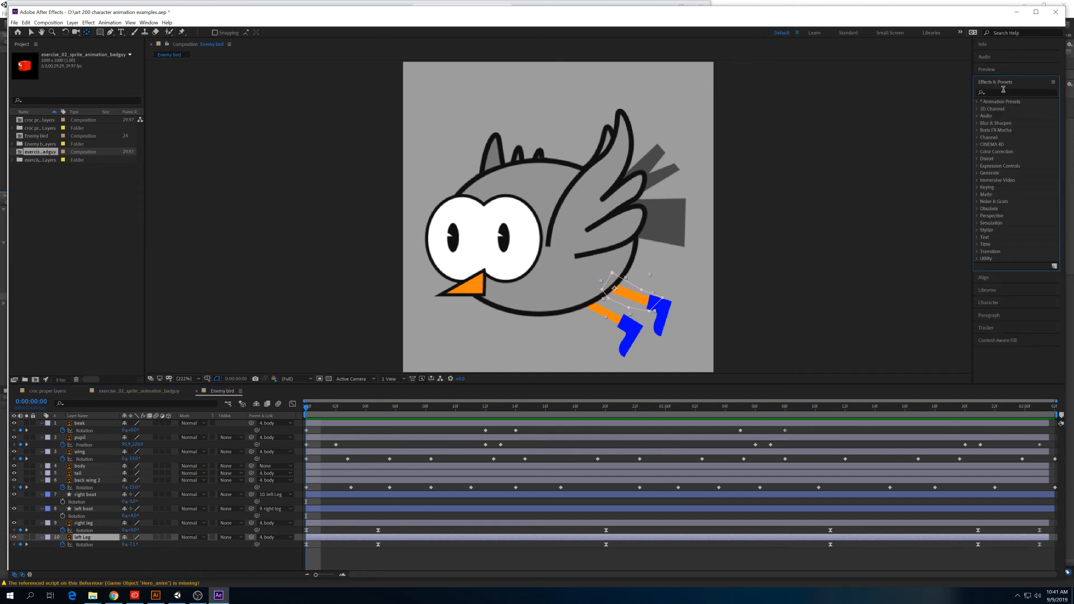
click(1003, 91)
text(levels)
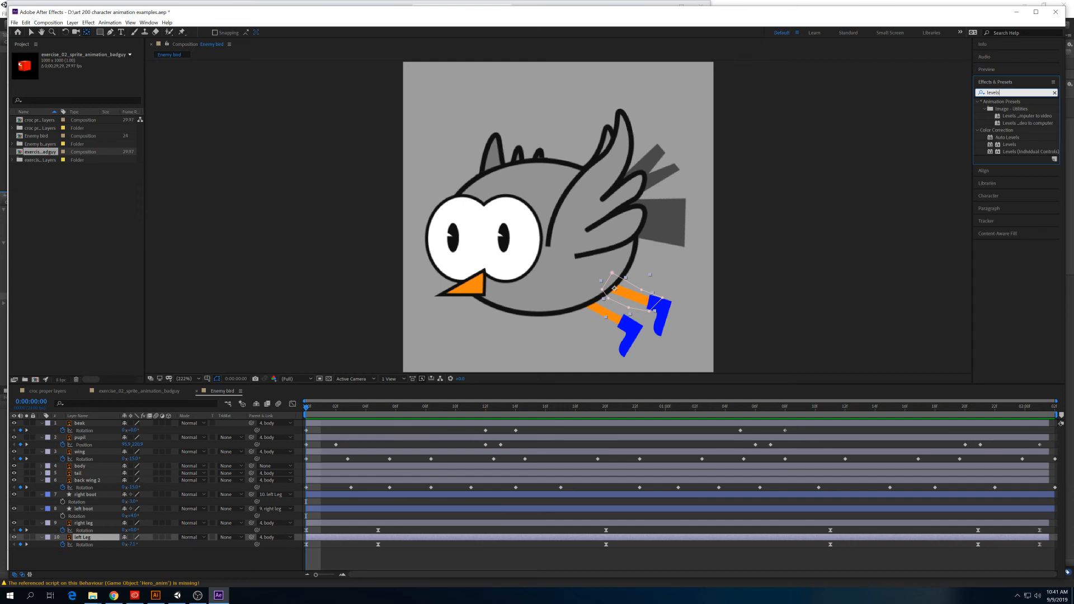
key(BackSpace)
key(BackSpace)
key(BackSpace)
key(BackSpace)
key(BackSpace)
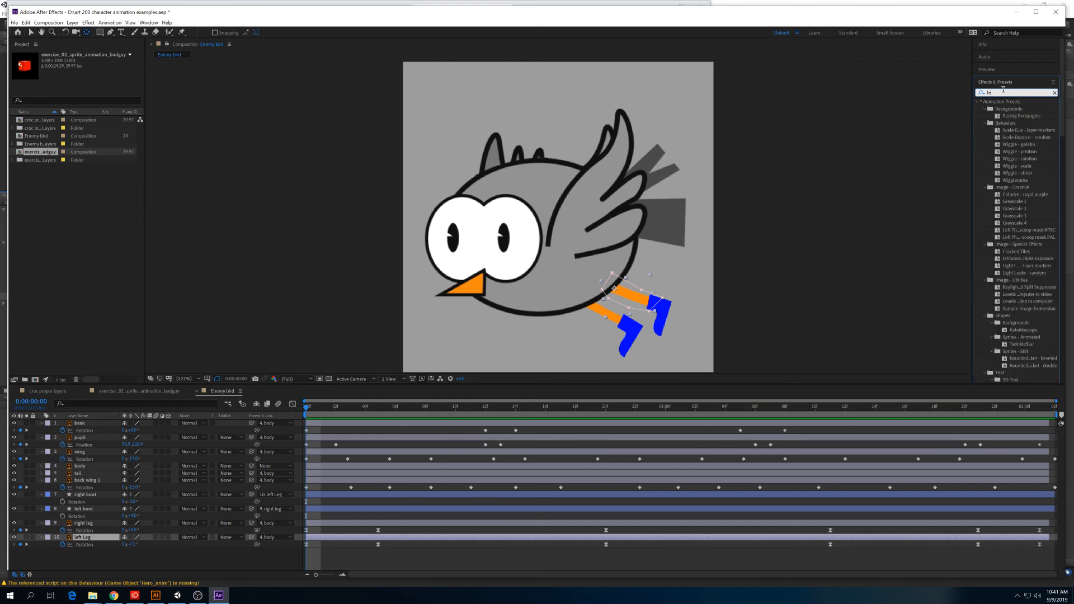
Apply the Brightness & Contrast effect to the left Leg layer and lower its Brightness to darken the leg.
text(bright)
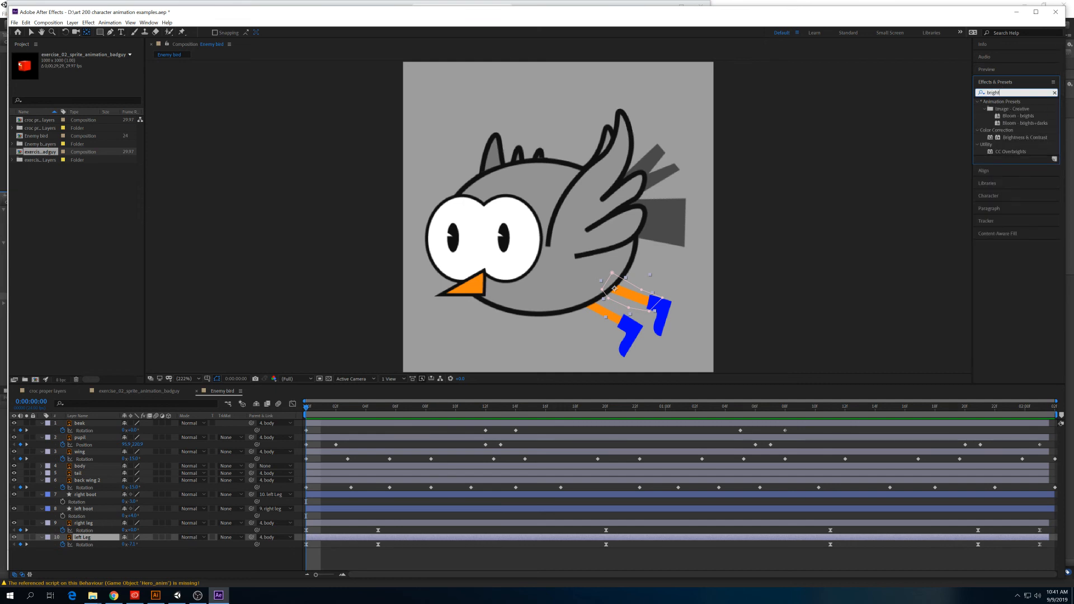
double_click(1014, 139)
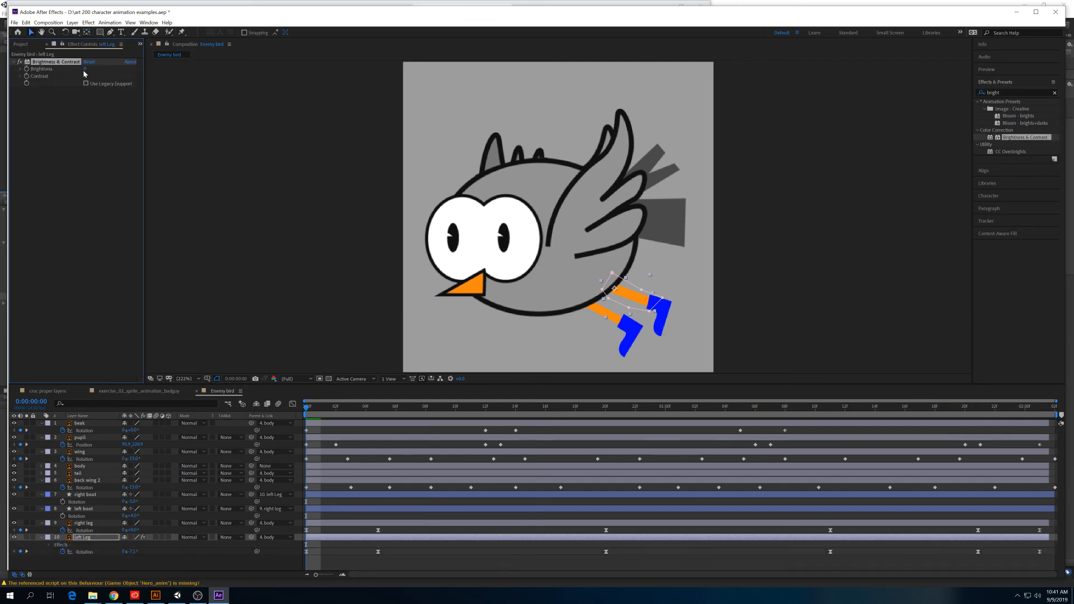
drag(85, 68, 78, 68)
Copy the Brightness & Contrast effect from the left Leg layer and paste it onto the right boot layer.
click(85, 495)
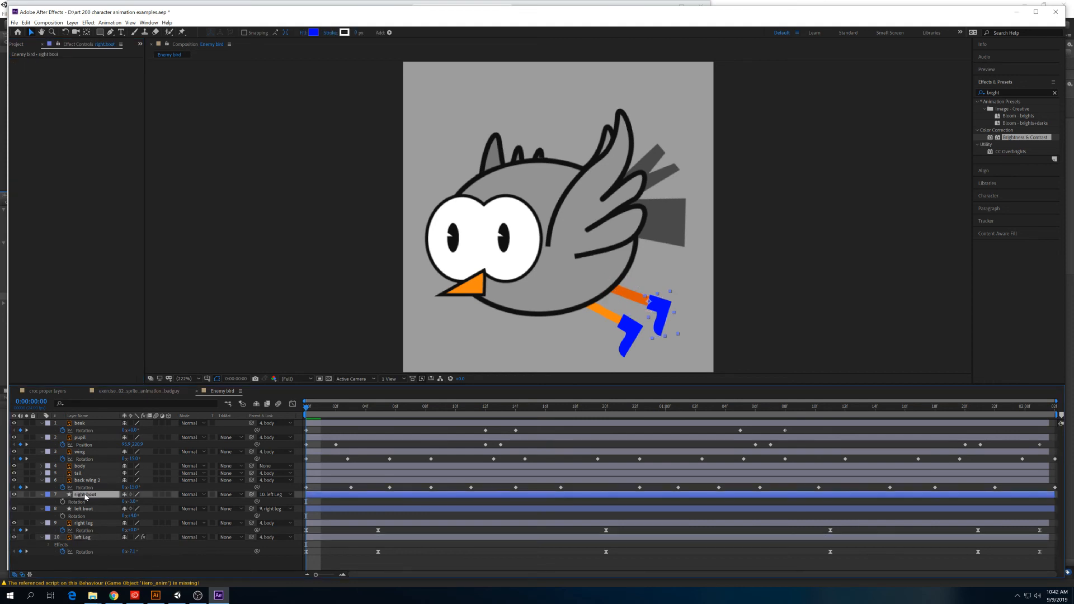
click(85, 530)
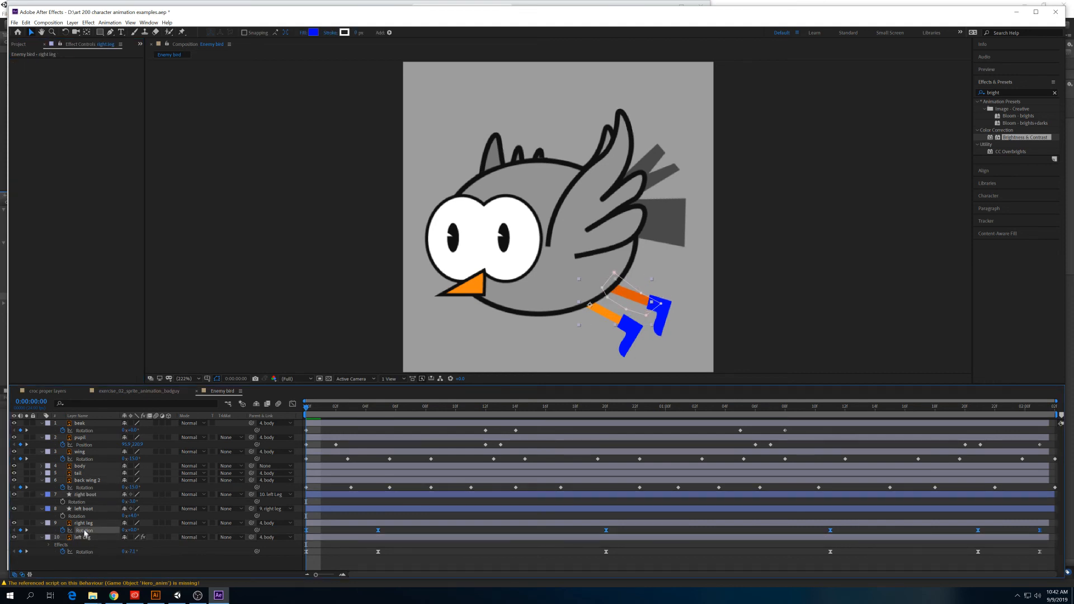
click(85, 537)
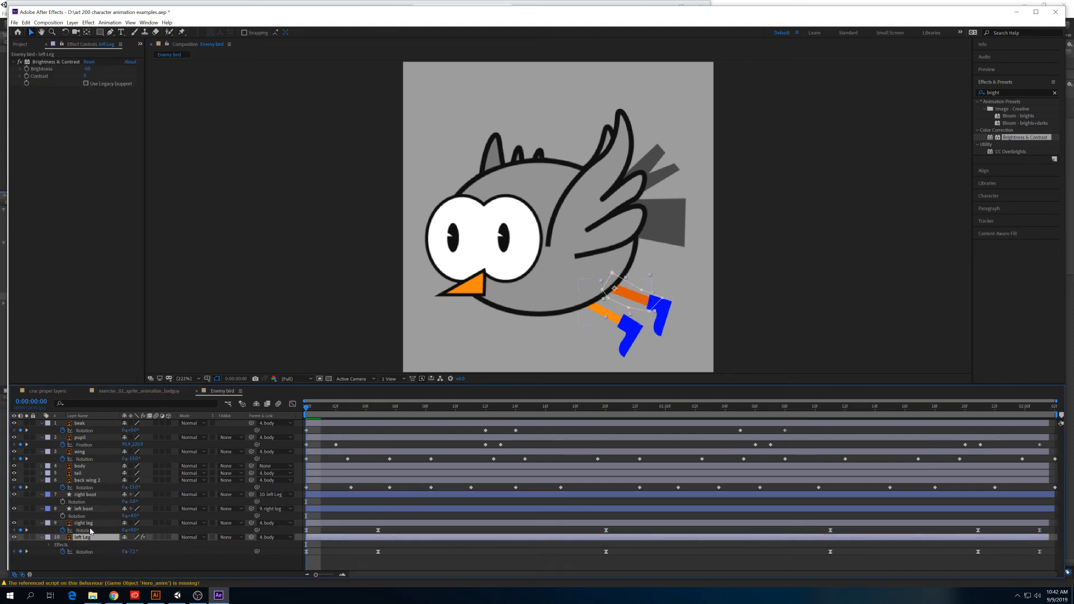
click(63, 63)
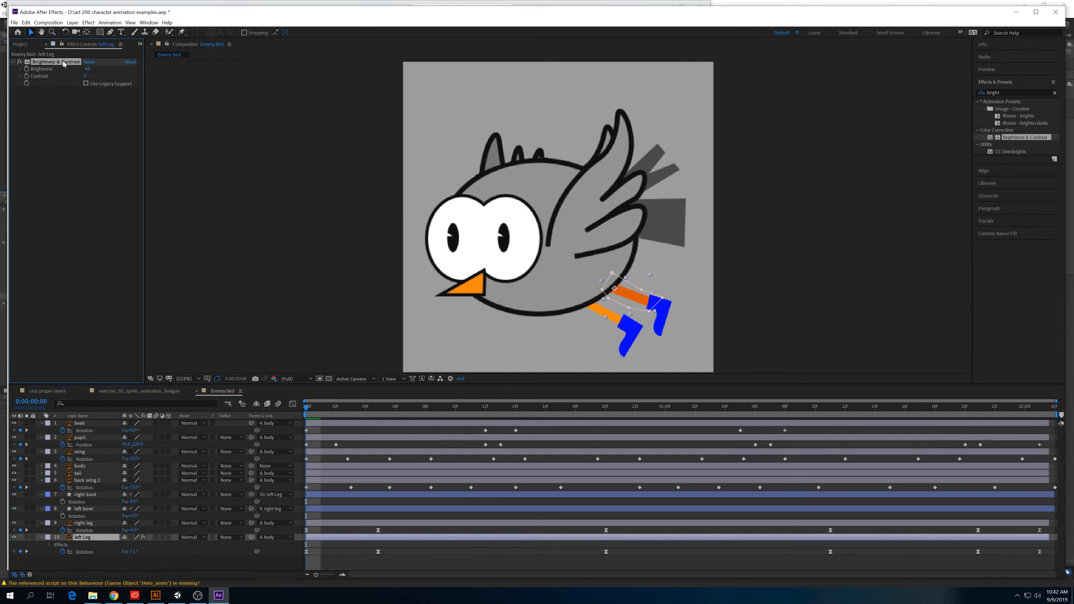
key(Return)
click(86, 496)
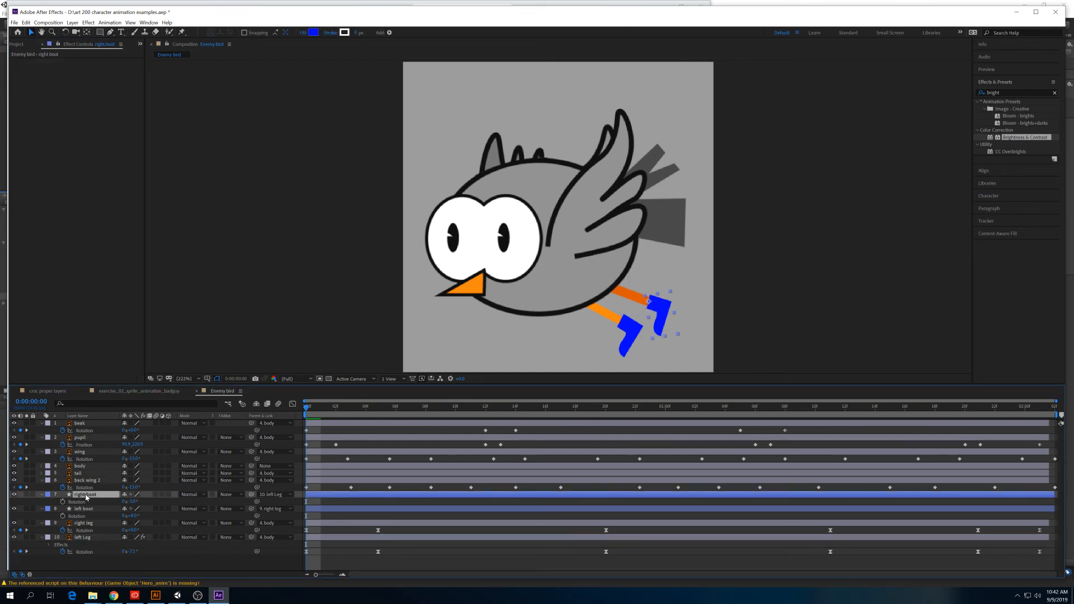
key(ctrl+v)
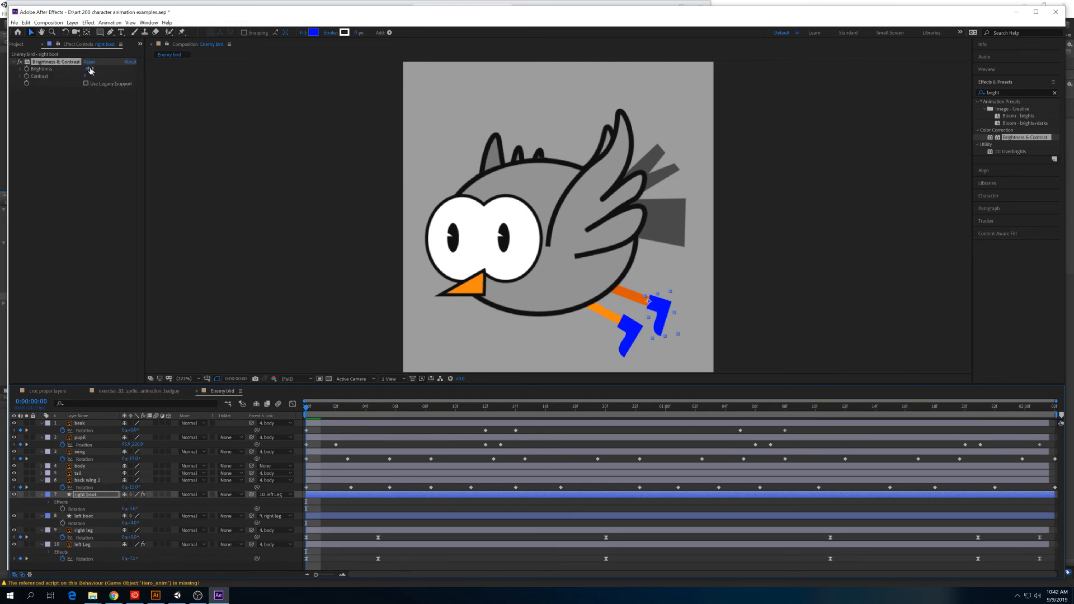
Try different Brightness & Contrast amounts on the right boot, toggle its visibility to compare, and leave Brightness at -67.
drag(88, 69, 50, 69)
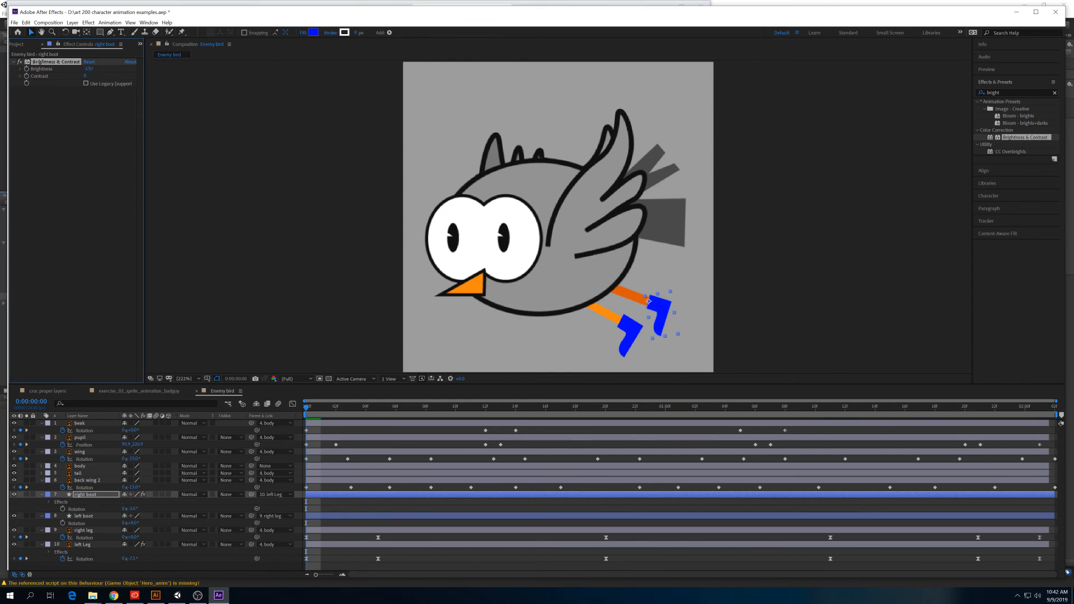
key(ctrl+z)
click(14, 494)
click(14, 495)
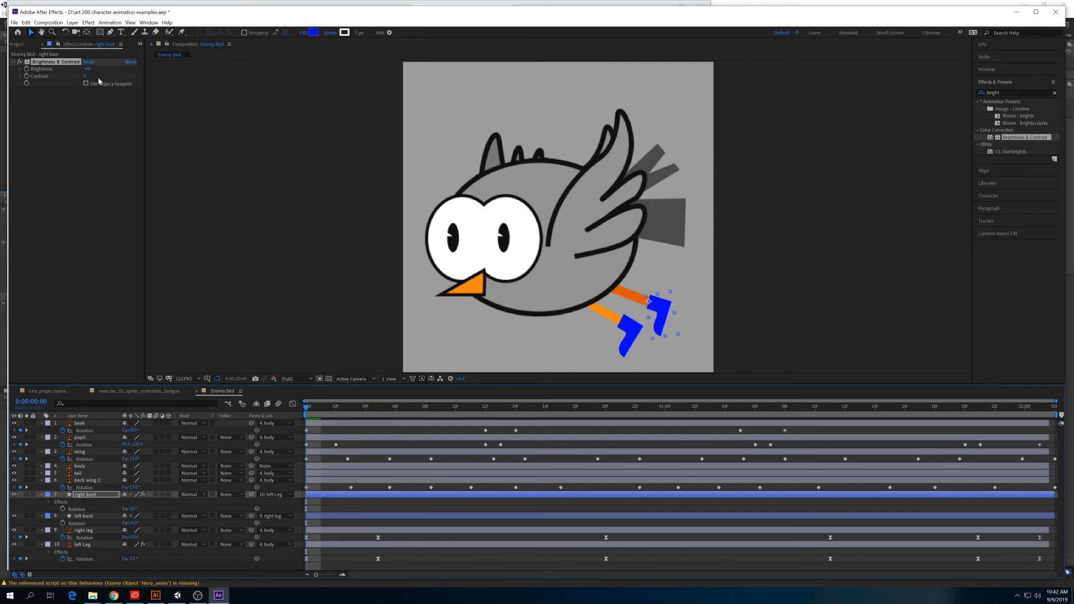
mouse_move(85, 75)
mouse_down()
mouse_move(94, 76)
mouse_move(75, 68)
mouse_up()
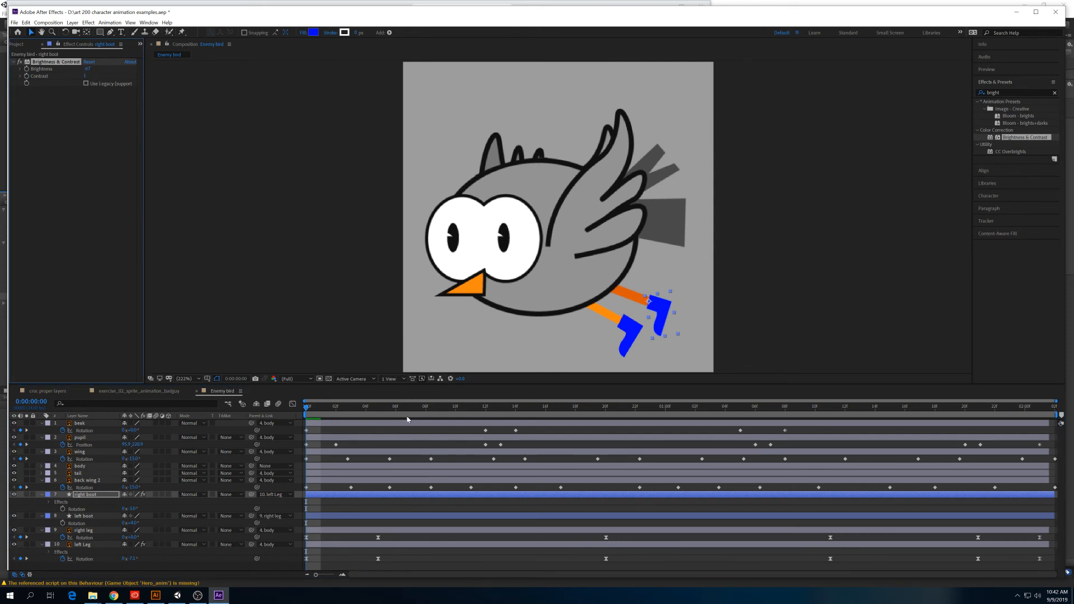
Play the flight loop to check the bird with its darkened far leg, and save the project.
drag(407, 408, 463, 470)
key(space)
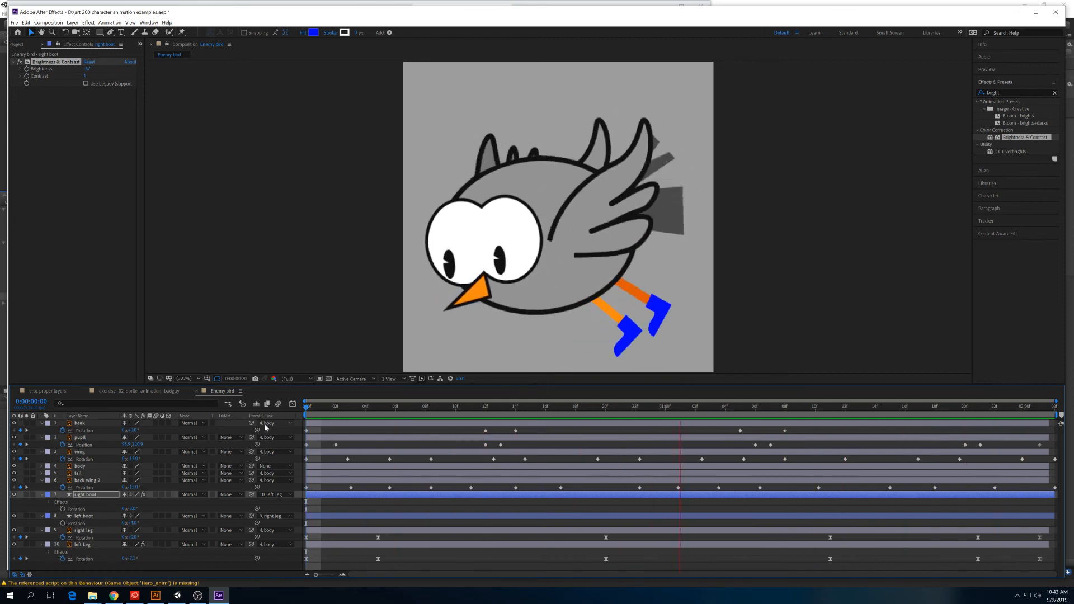
key(space)
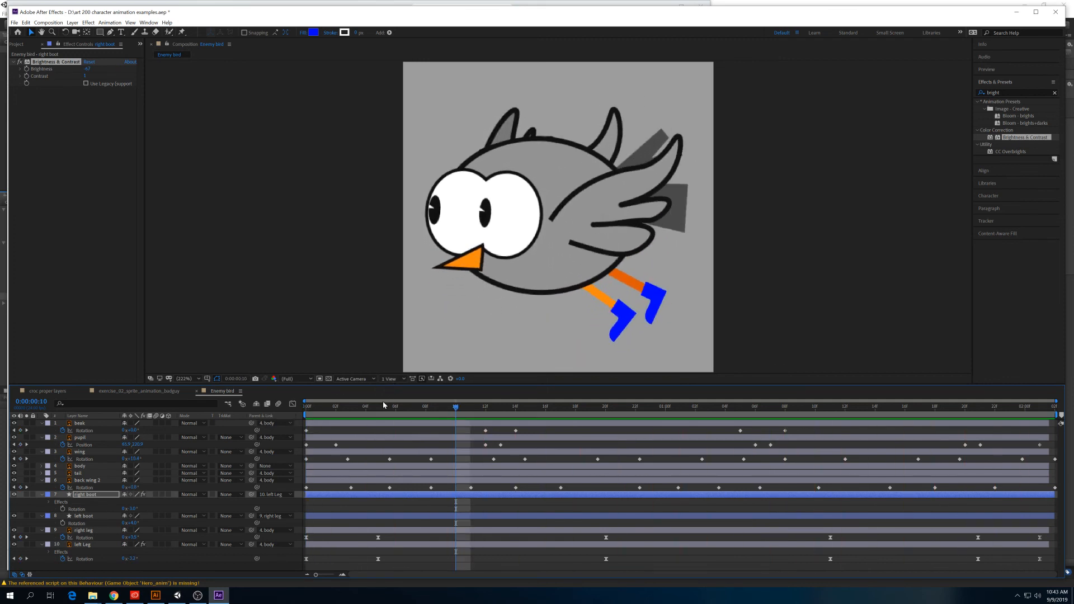
key(ctrl+s)
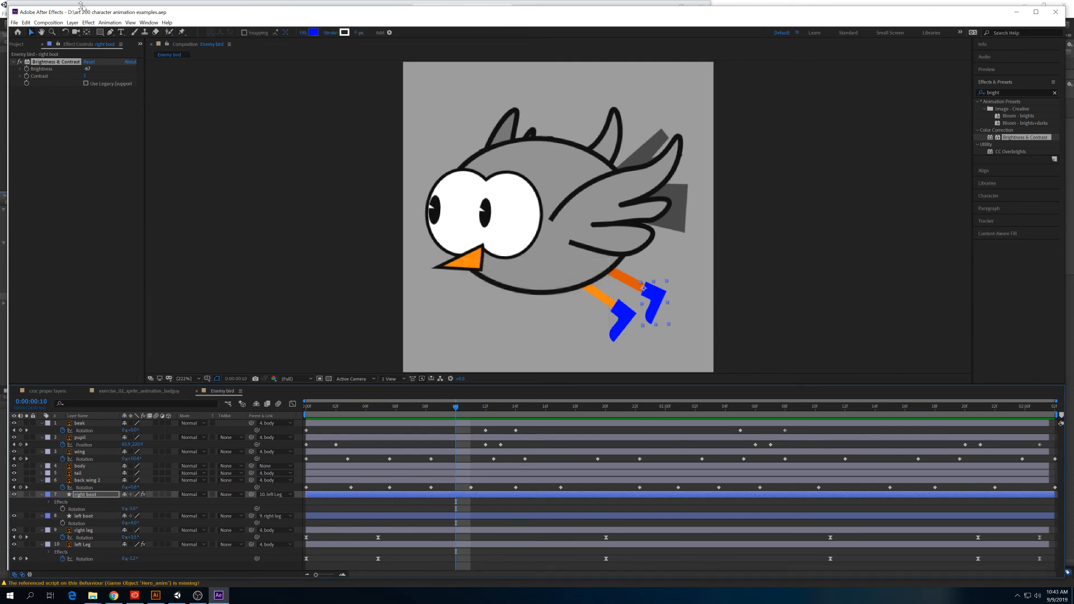
click(54, 23)
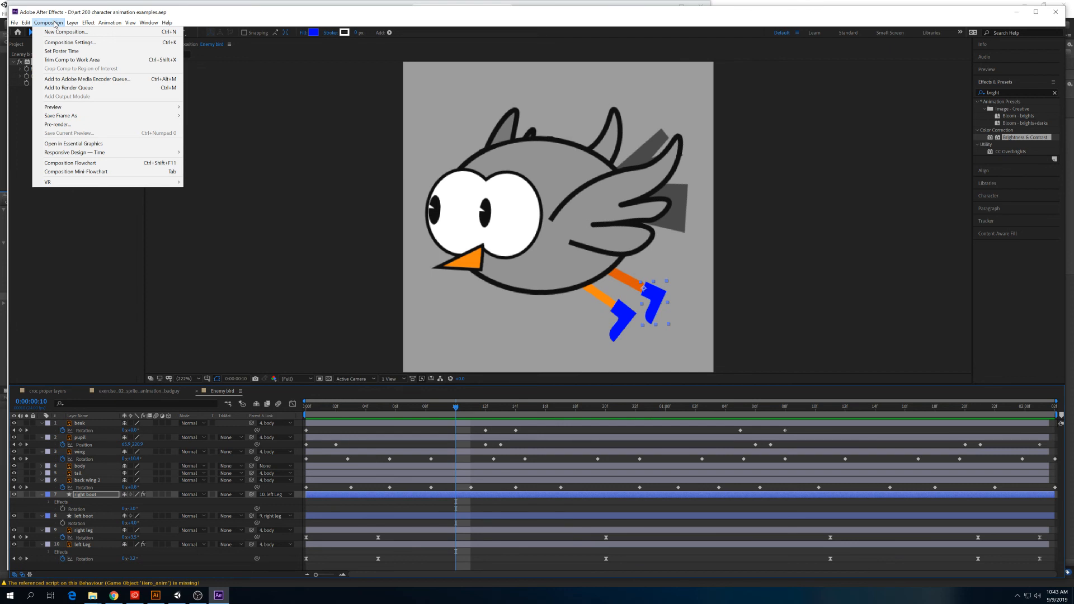
click(280, 179)
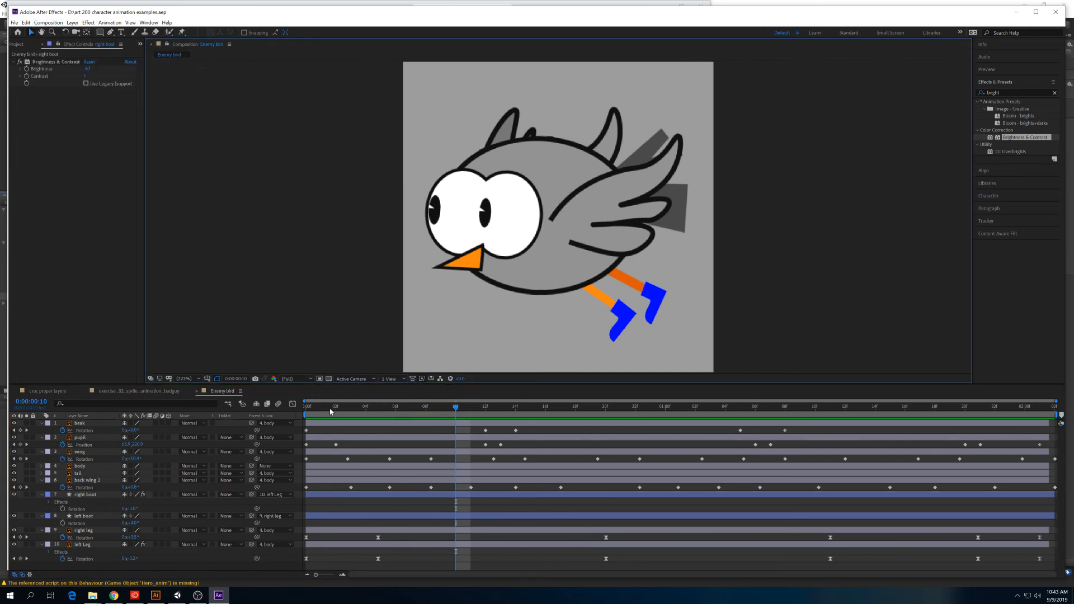
click(410, 407)
Return to the project's item list, widen it, and examine its compositions and layer folders one by one.
click(15, 43)
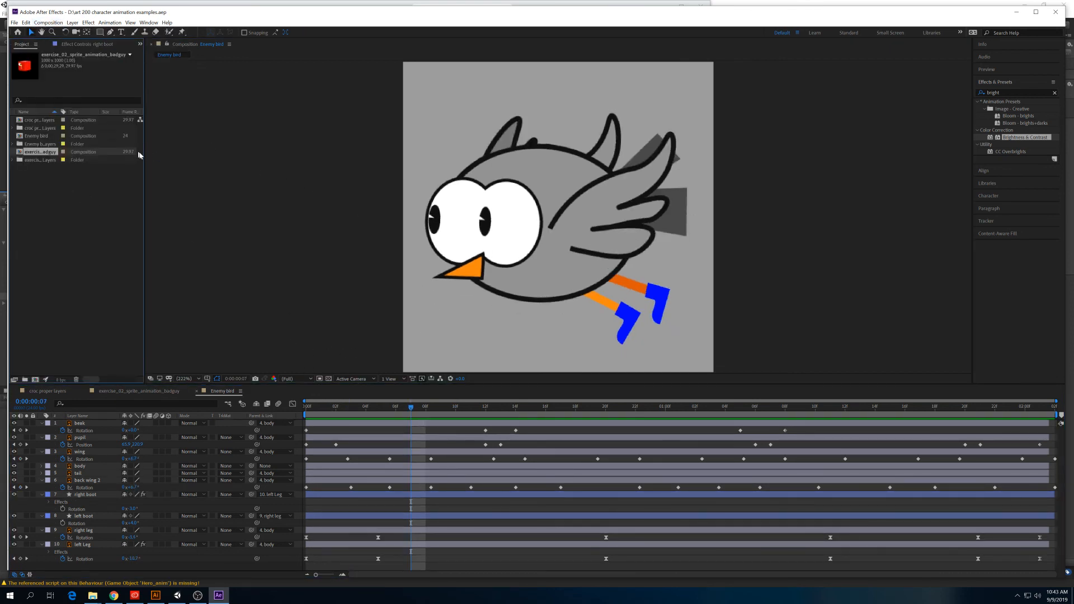
drag(143, 155, 208, 158)
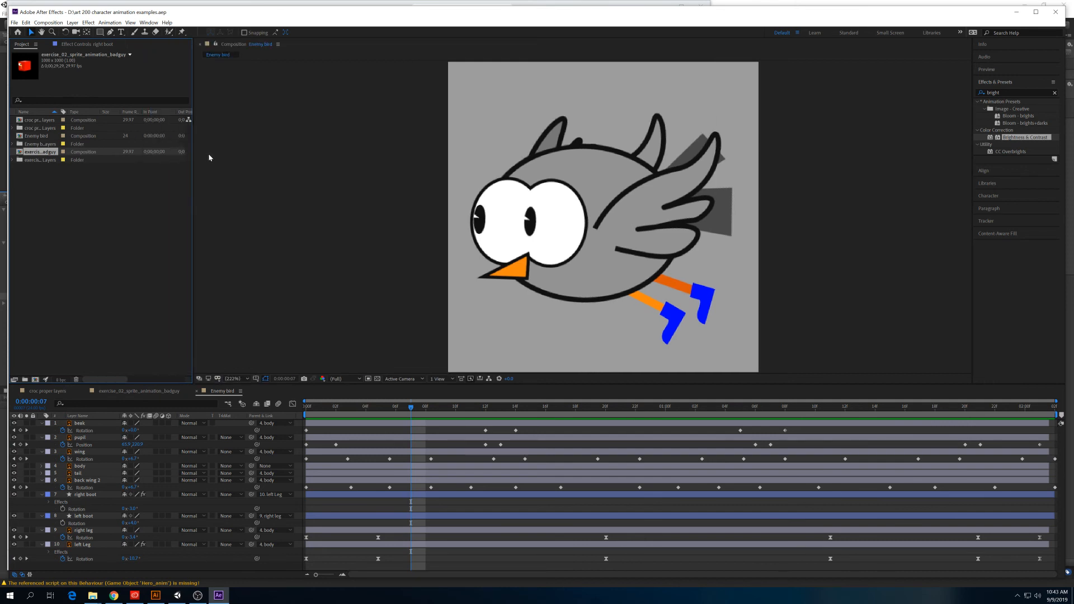
click(54, 139)
click(49, 144)
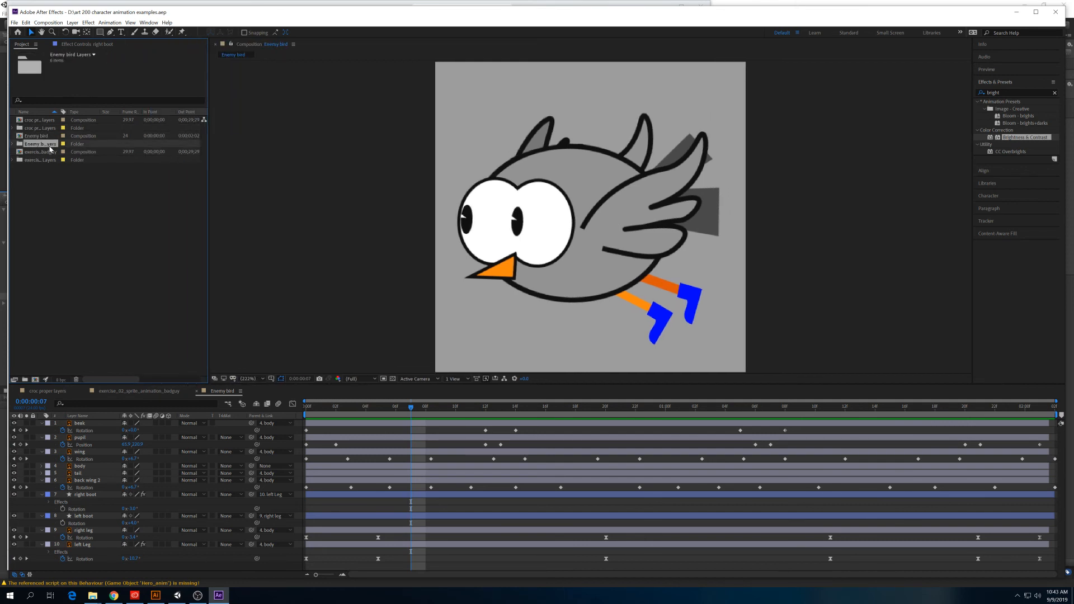
click(50, 152)
click(48, 129)
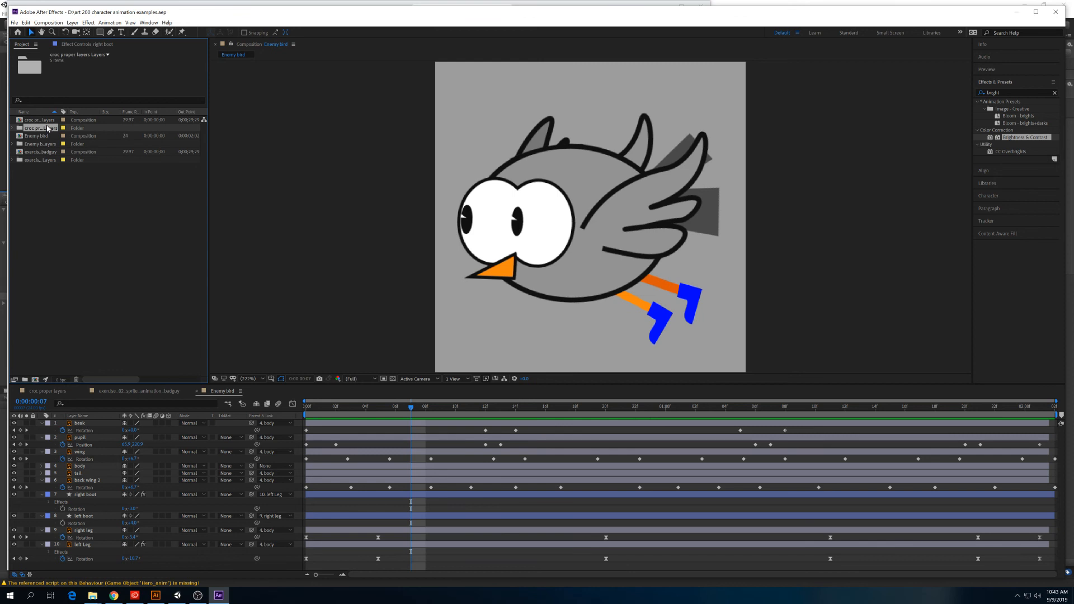
click(47, 120)
click(48, 127)
click(49, 120)
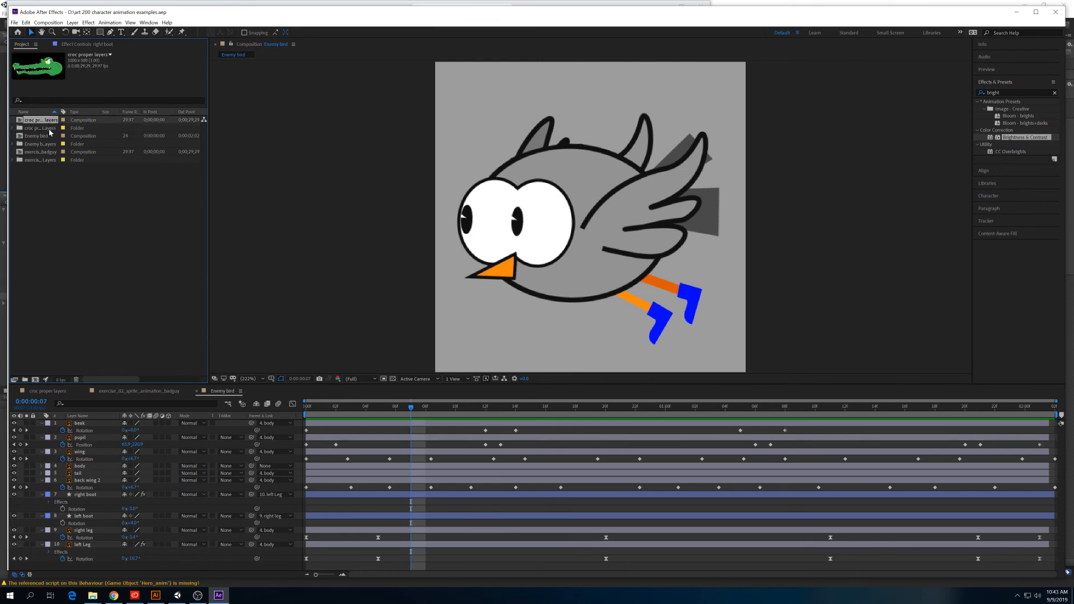
click(49, 128)
click(50, 145)
click(50, 151)
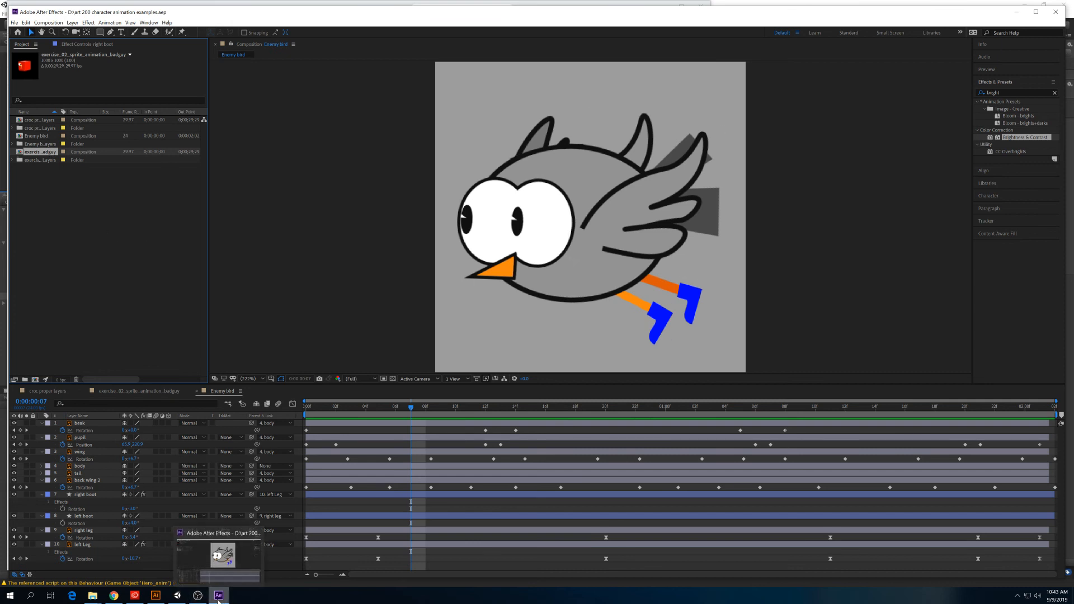
click(48, 160)
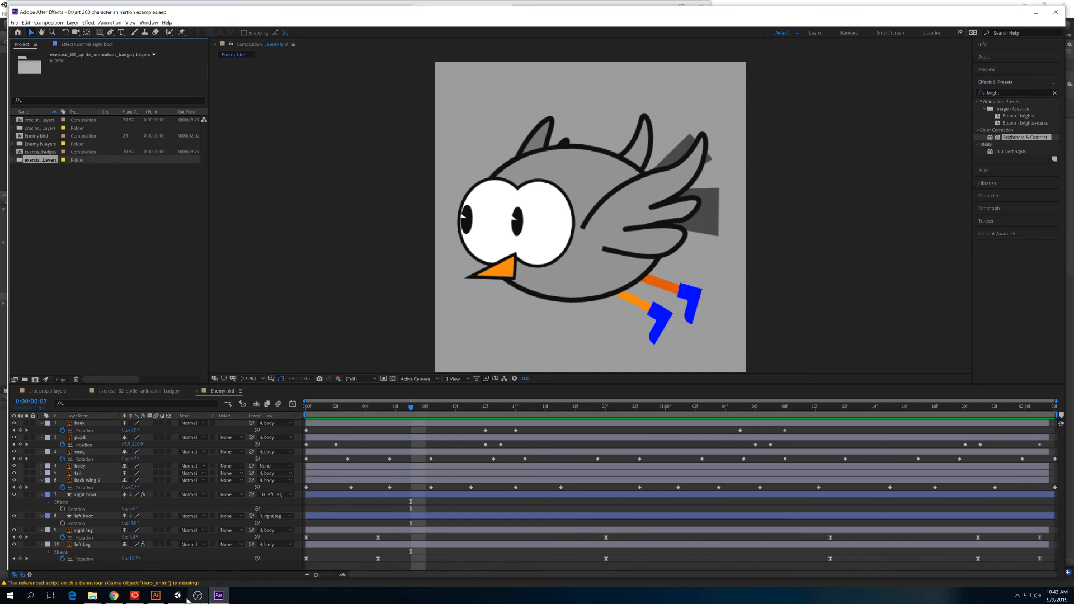